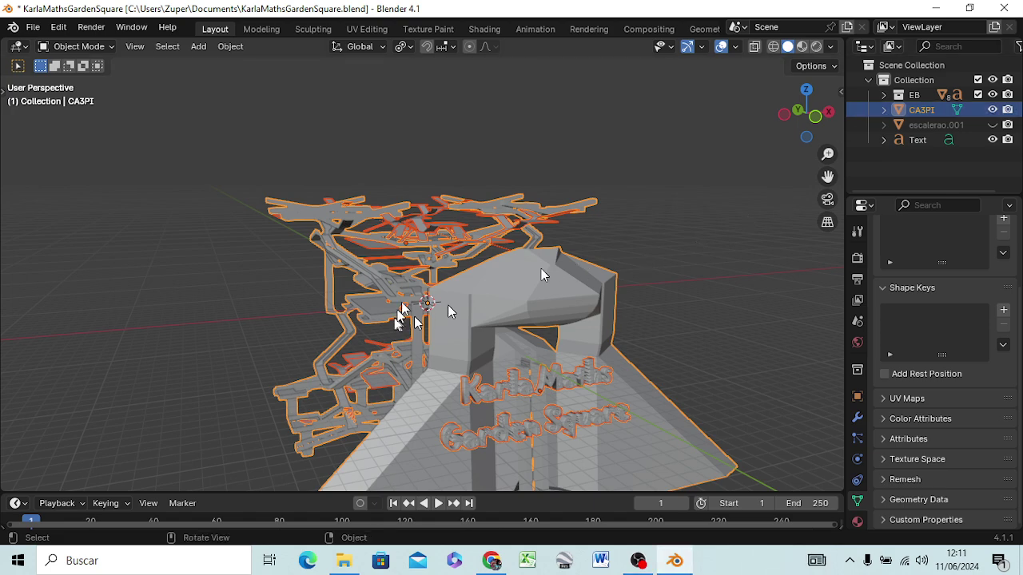
Step: Save the KarlaMathsGardenSquare.blend garden project
mouse_move(711, 329)
middle_down()
mouse_move(647, 269)
mouse_move(669, 288)
middle_up()
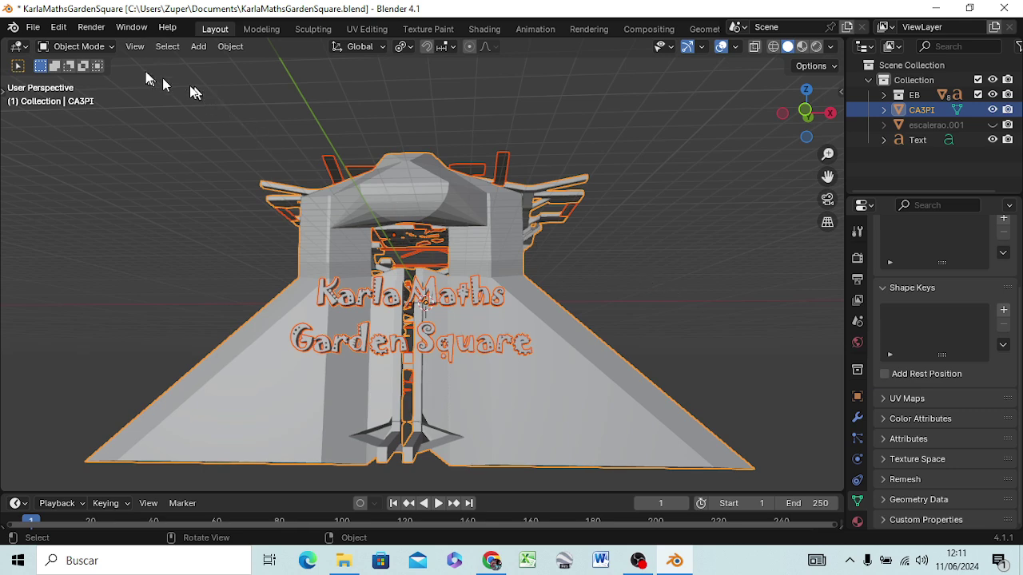
click(34, 27)
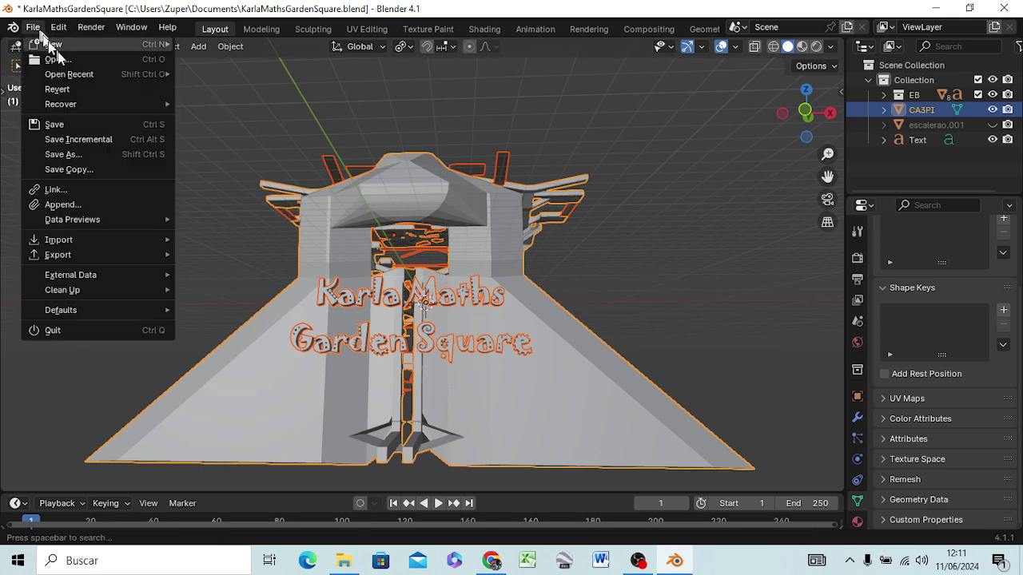
click(64, 124)
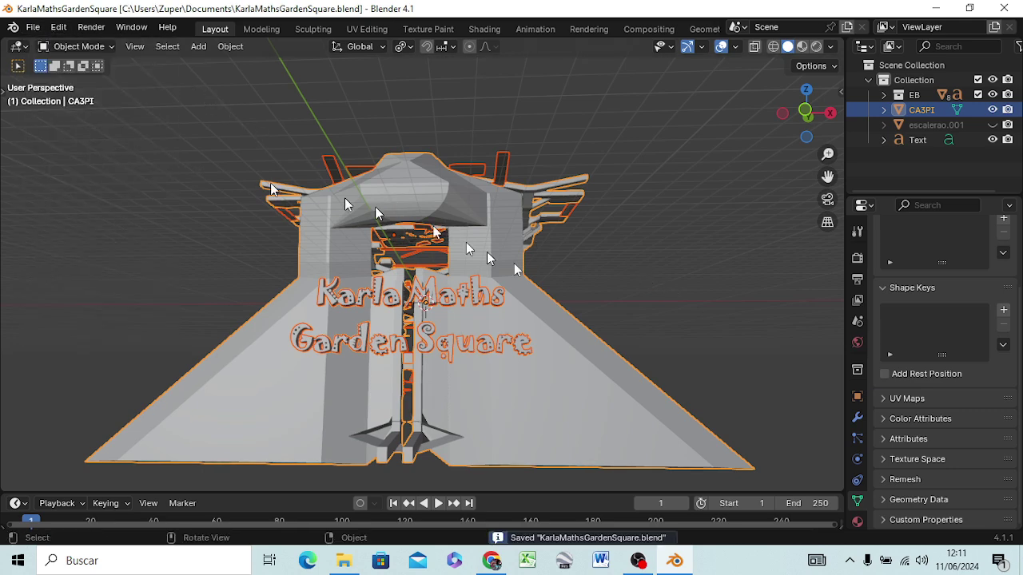
Step: Deselect the CA3PI structure and view the garden layout from a low angle
middle_drag(767, 326, 627, 352)
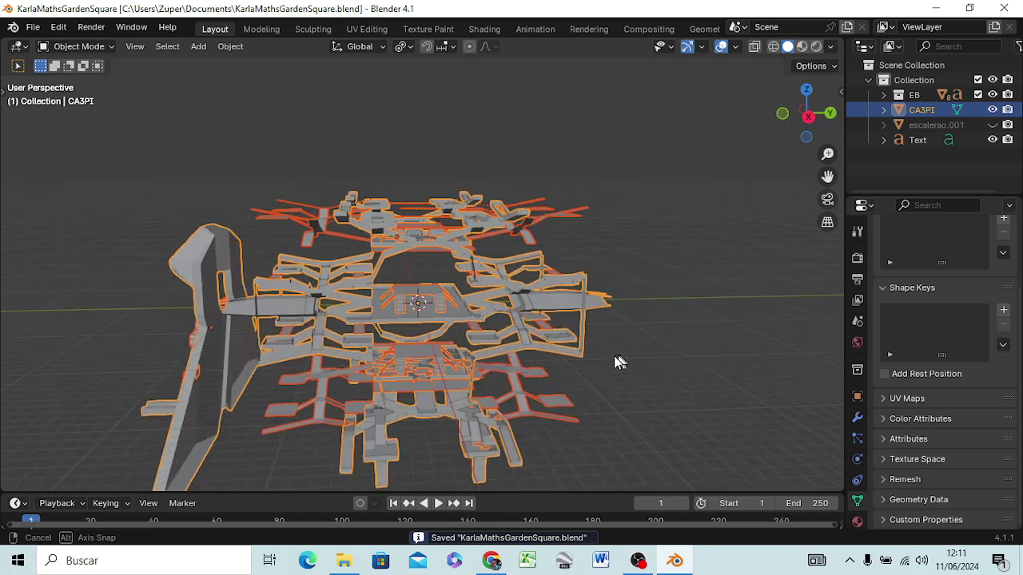
click(678, 339)
middle_drag(674, 320, 526, 387)
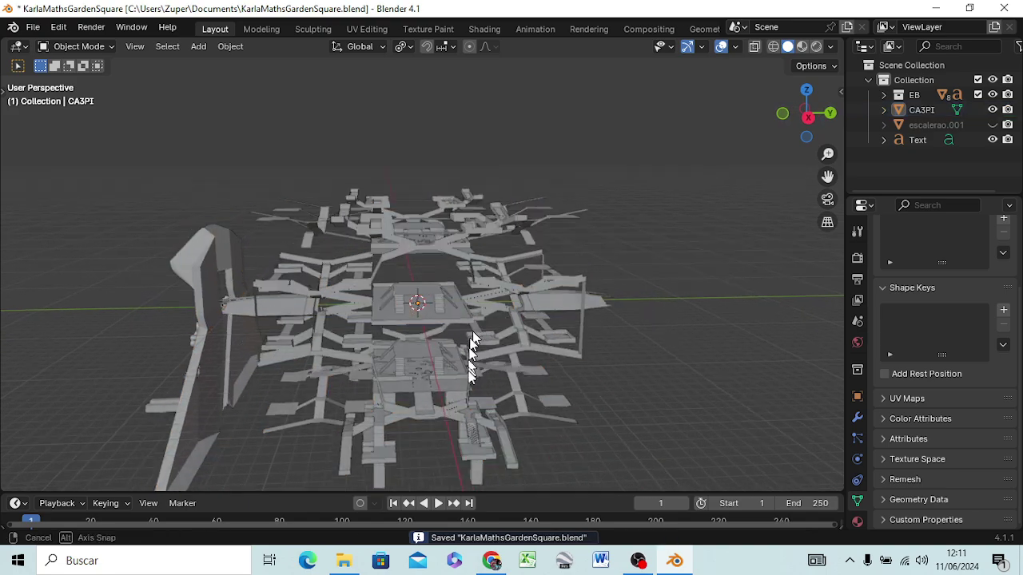
scroll(491, 366, up, 4)
scroll(485, 345, up, 4)
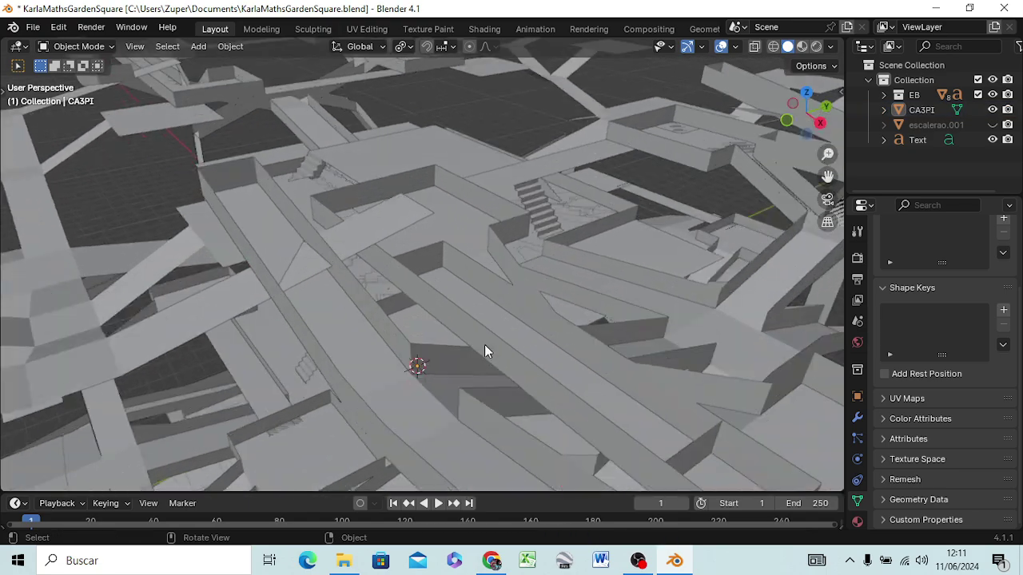
mouse_move(571, 272)
middle_down()
mouse_move(388, 239)
mouse_move(383, 267)
mouse_move(354, 288)
mouse_move(360, 280)
middle_up()
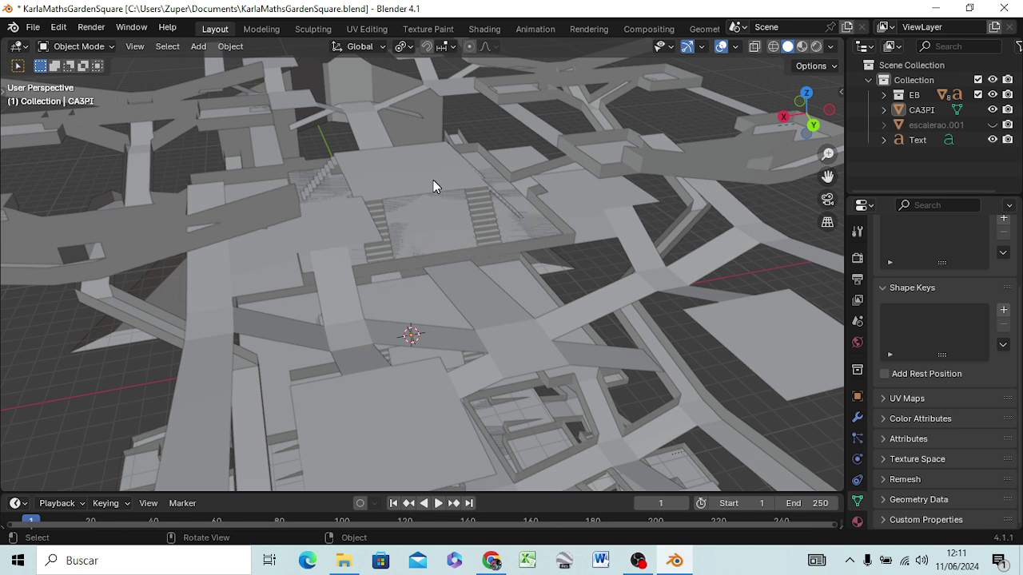
Step: Exclude the EB collection from the view layer, then select the CA3PI structure
click(978, 94)
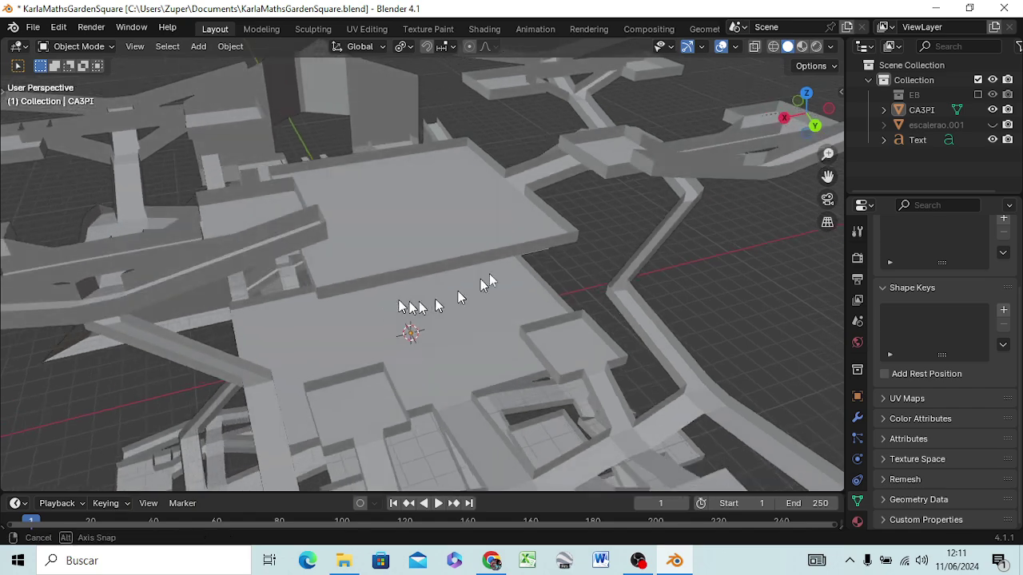
mouse_move(420, 292)
middle_down()
mouse_move(694, 199)
mouse_move(580, 256)
mouse_move(599, 296)
mouse_move(393, 279)
mouse_move(308, 292)
mouse_move(342, 331)
mouse_move(390, 299)
mouse_move(689, 272)
mouse_move(777, 279)
mouse_move(477, 298)
mouse_move(364, 268)
mouse_move(371, 288)
mouse_move(765, 311)
mouse_move(754, 292)
mouse_move(487, 282)
mouse_move(365, 292)
mouse_move(445, 290)
mouse_move(473, 270)
middle_up()
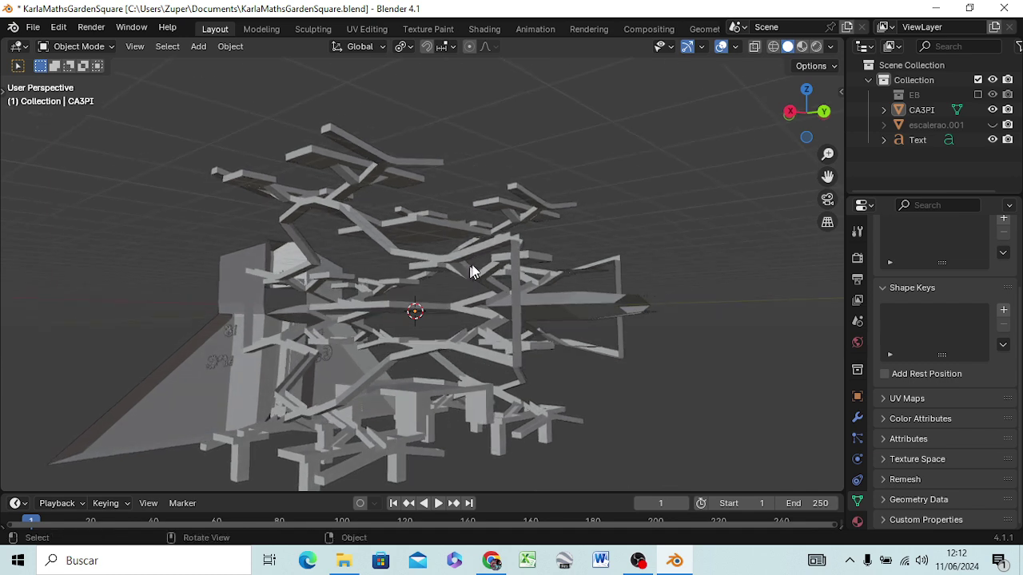
click(515, 298)
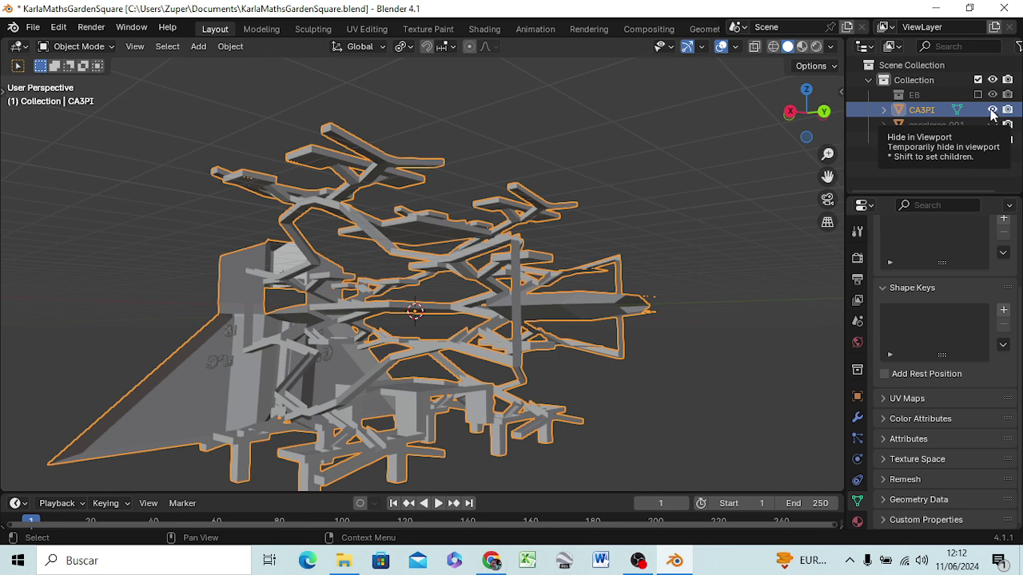
Step: Create a new collection inside Collection and name it DEFINITIVO
right_click(924, 82)
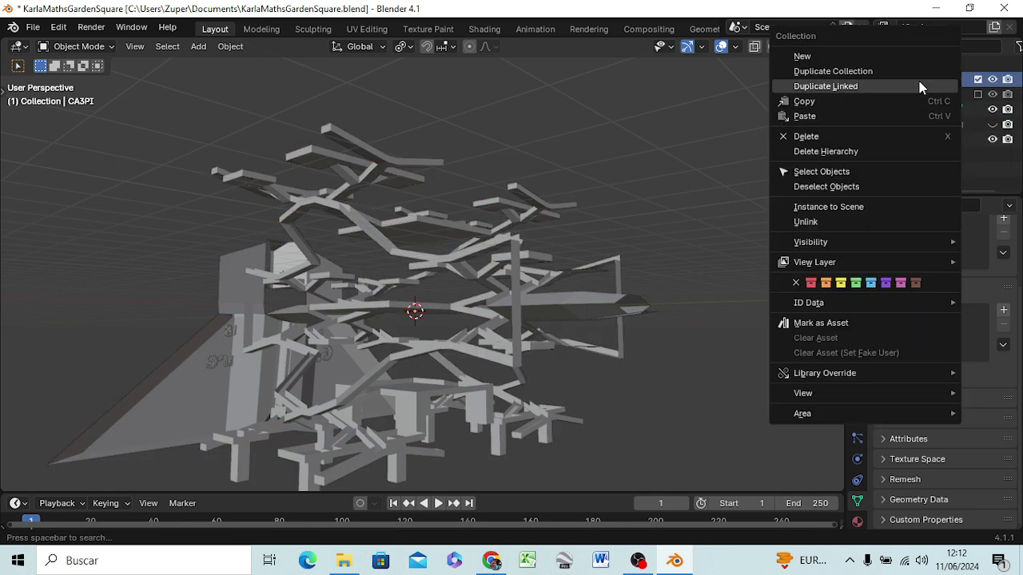
click(820, 60)
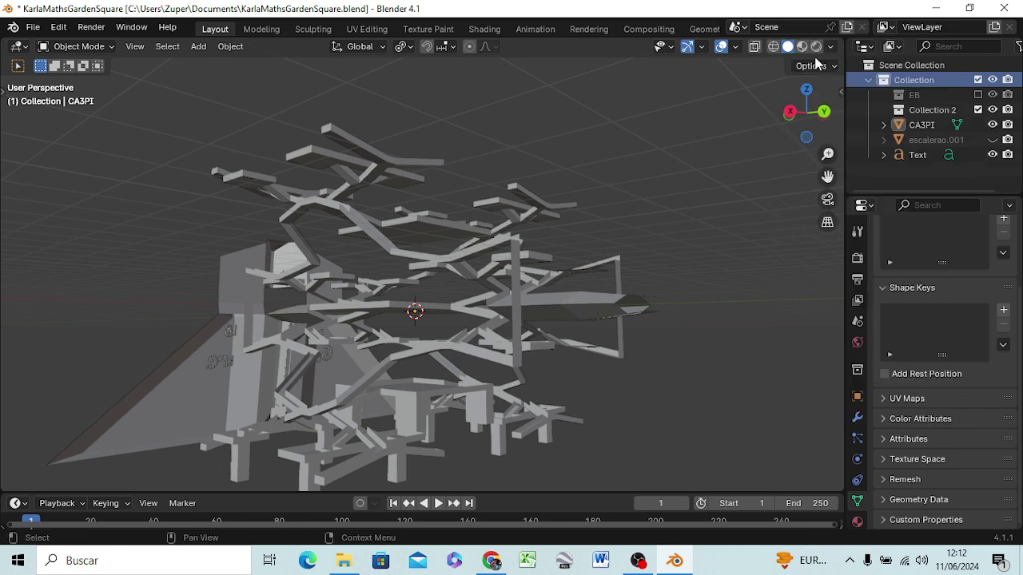
double_click(947, 110)
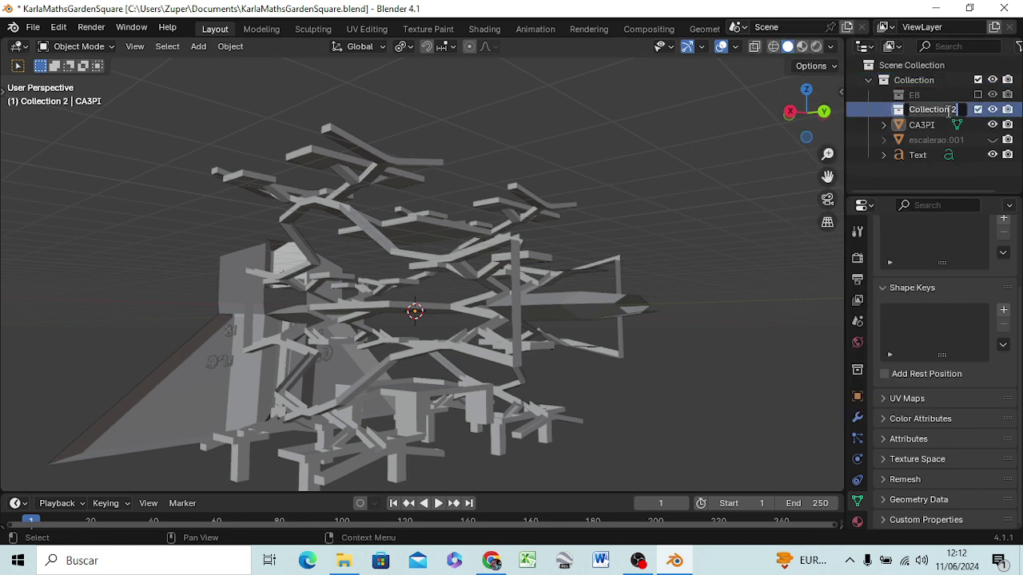
key(BackSpace)
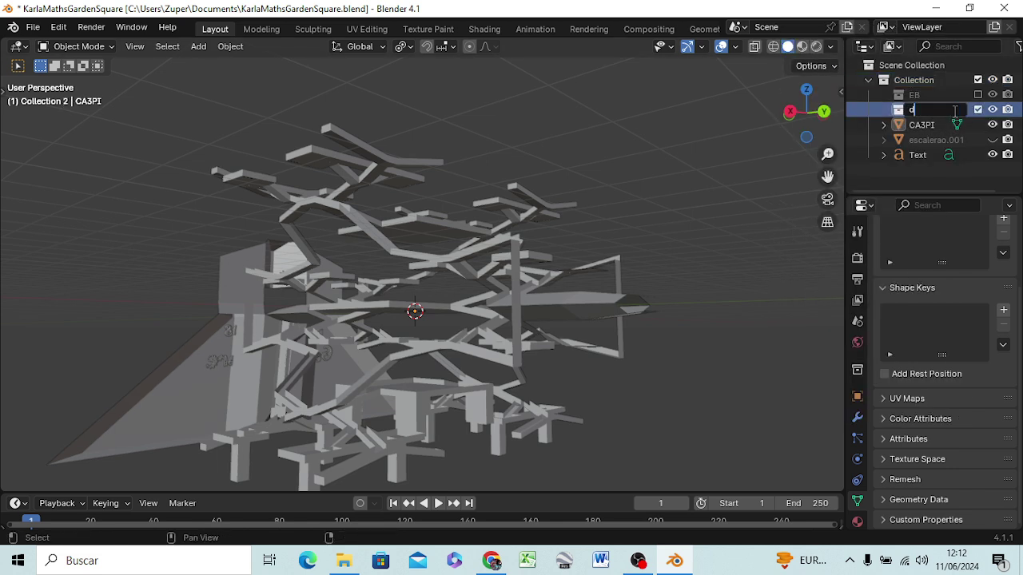
text(DE)
text(FINI)
text(TIVO)
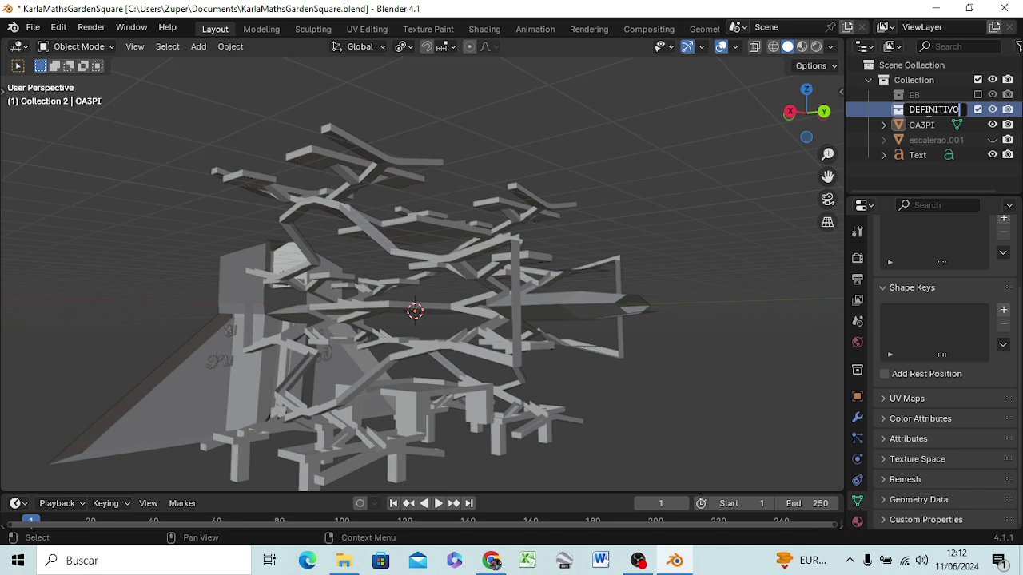
key(Return)
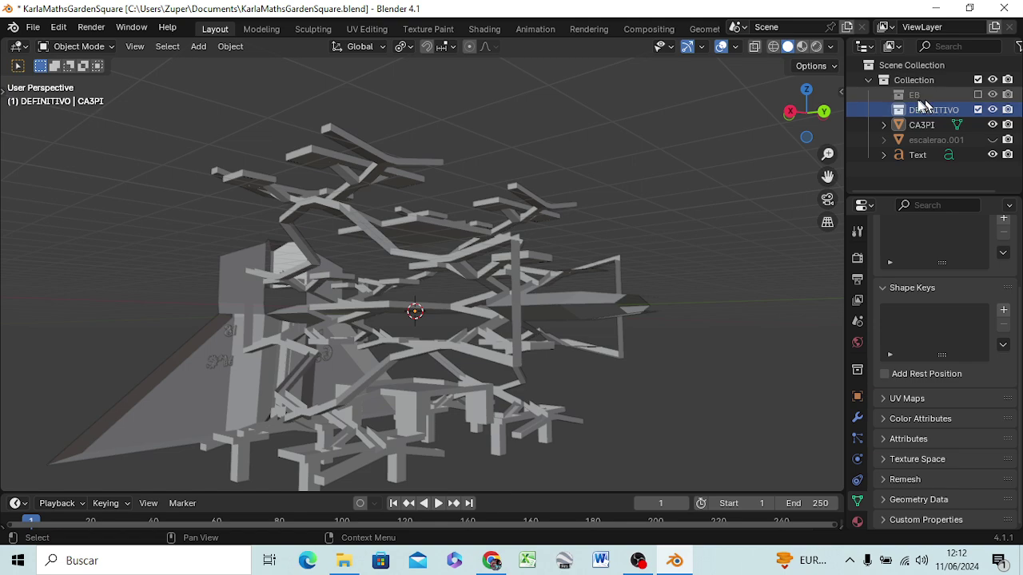
Step: Move CA3PI, escalerao.001 and Text into the DEFINITIVO collection
mouse_move(511, 342)
middle_down()
mouse_move(668, 334)
mouse_move(384, 360)
mouse_move(655, 368)
middle_up()
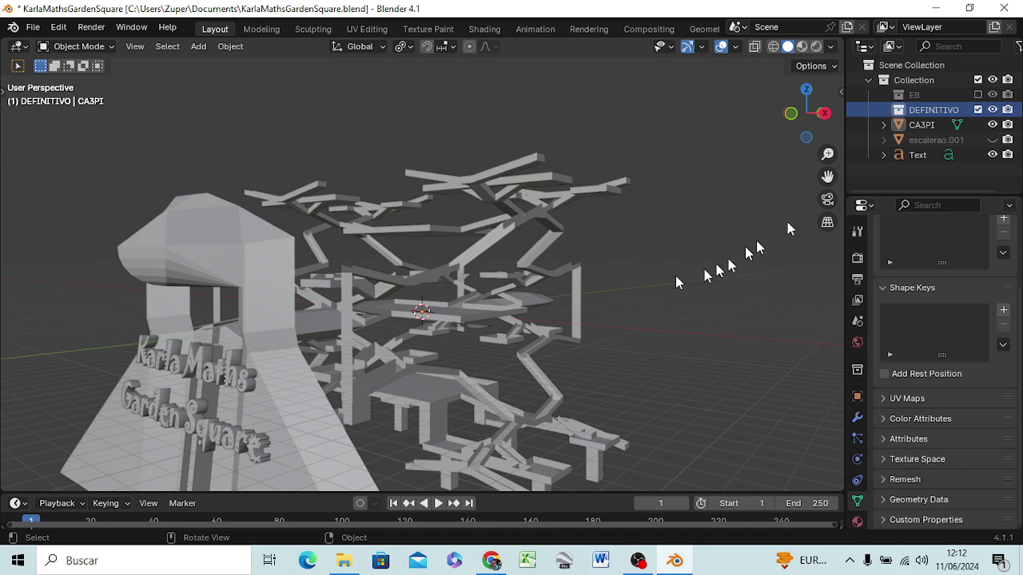
drag(925, 126, 932, 109)
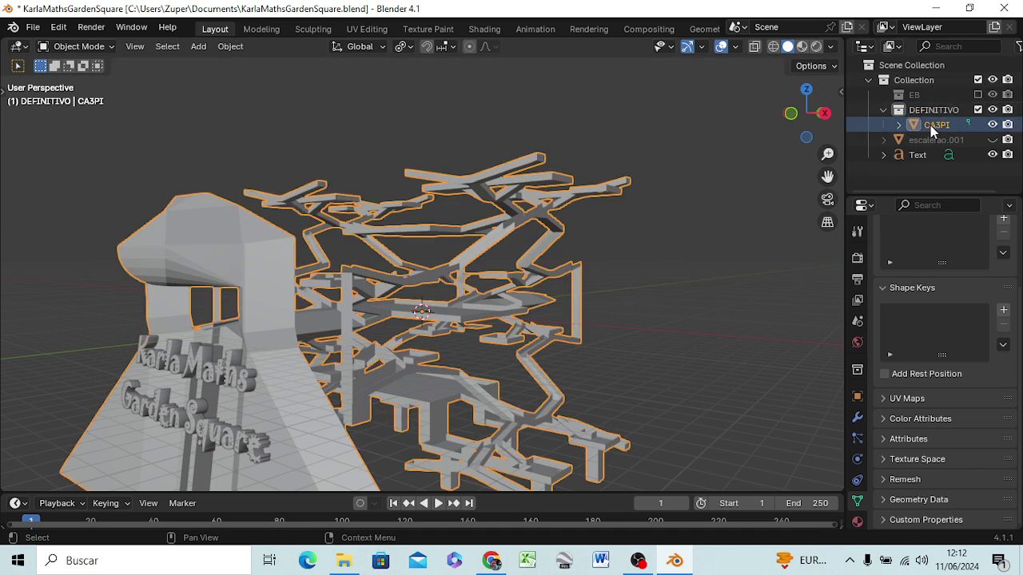
drag(927, 141, 937, 111)
mouse_move(919, 155)
mouse_down()
mouse_move(939, 136)
mouse_move(938, 111)
mouse_up()
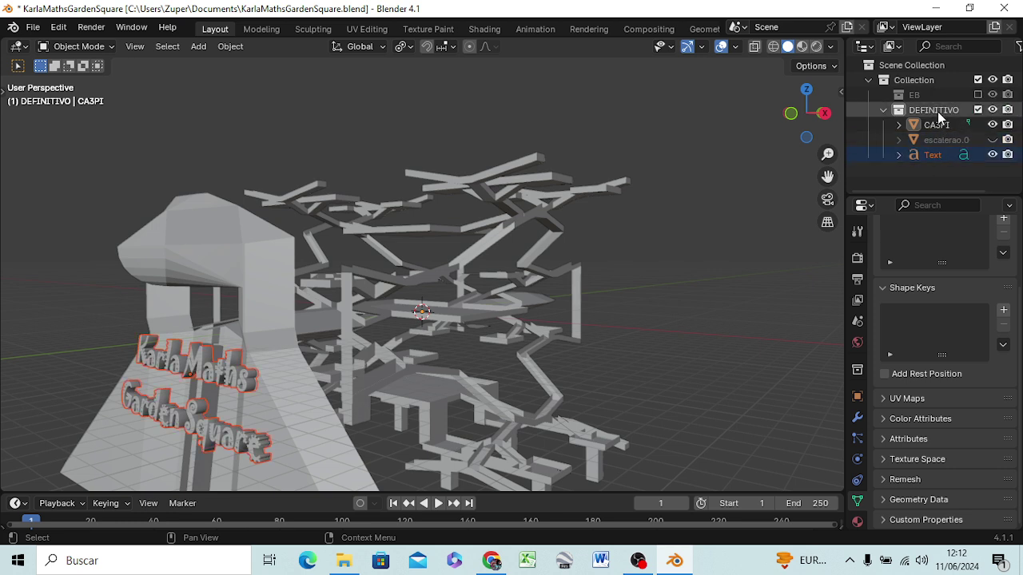
Step: Exclude the DEFINITIVO collection, leaving only the empty grid
click(978, 110)
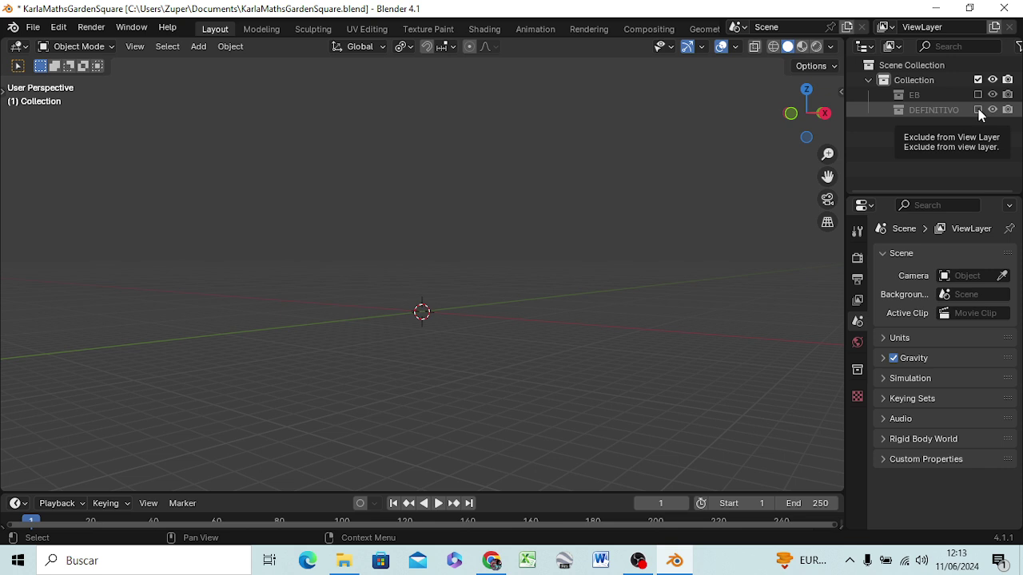
middle_drag(401, 337, 408, 342)
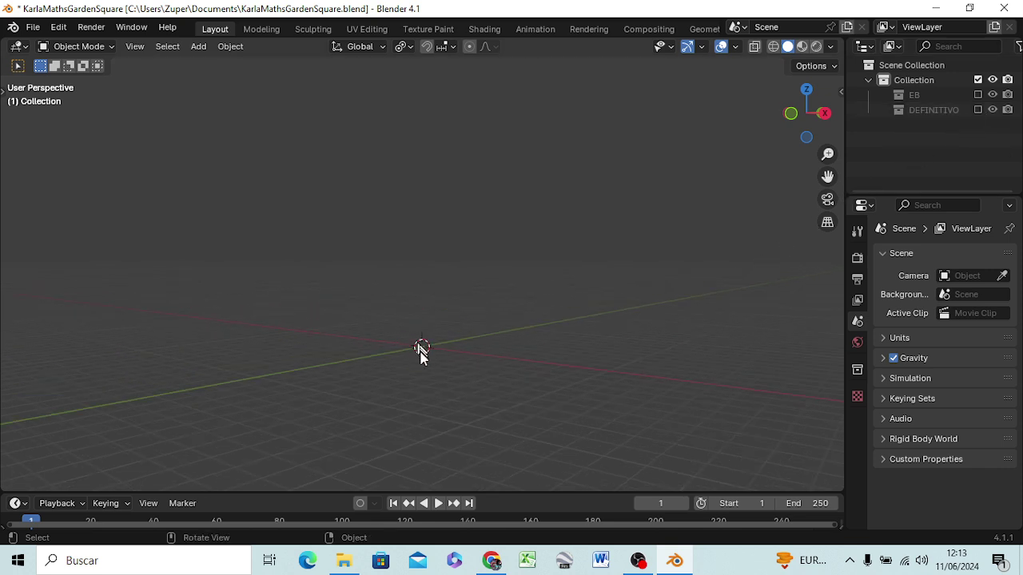
key(shift)
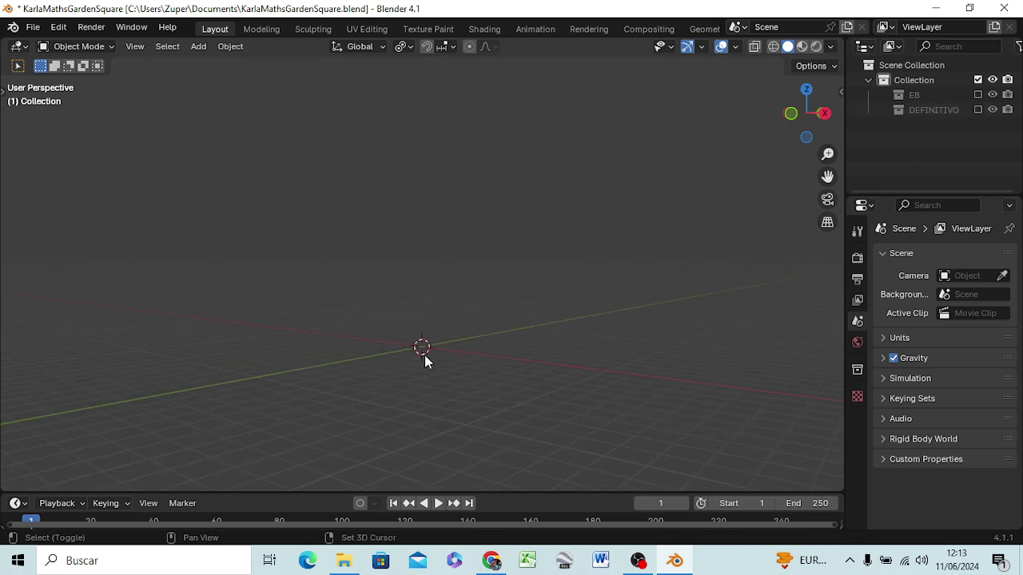
shift+scroll(425, 358, up, 3)
shift+scroll(425, 358, down, 4)
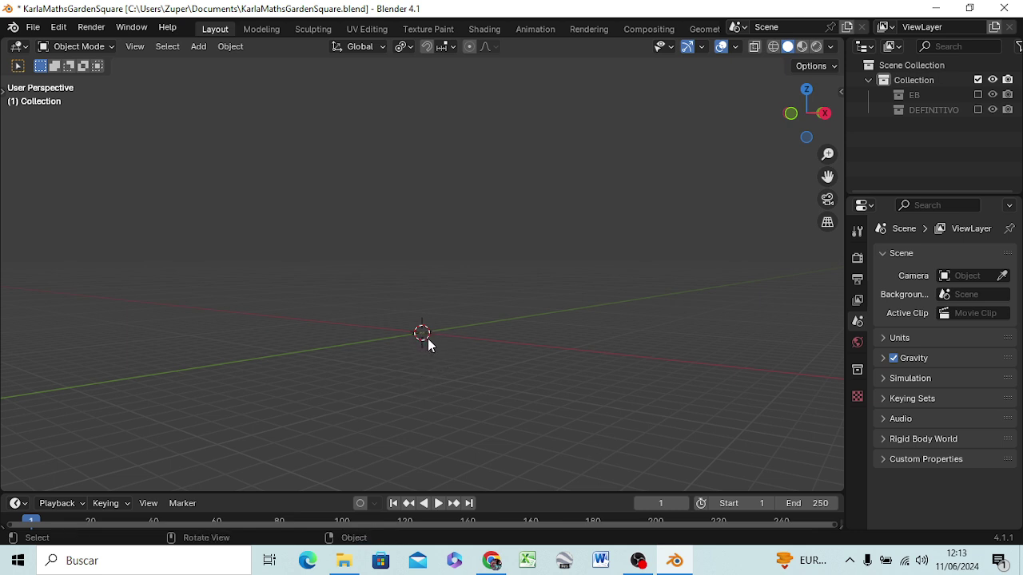
scroll(427, 352, up, 3)
scroll(425, 363, down, 4)
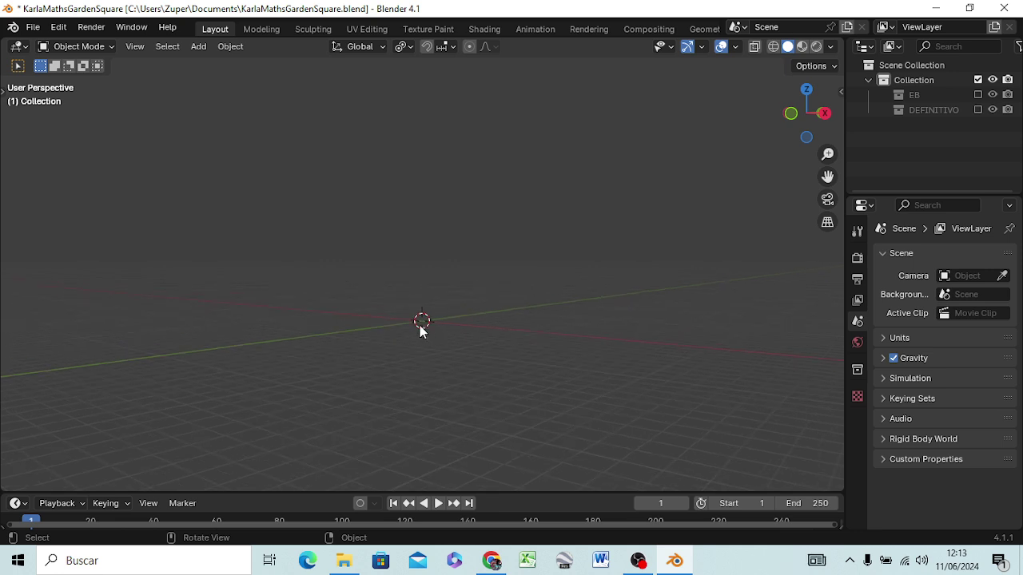
Step: Zoom toward the world origin and bring up the Add menu's Mesh list
key(ctrl)
mouse_move(430, 329)
ctrl+middle_down()
mouse_move(421, 229)
mouse_move(427, 324)
ctrl+middle_up()
key(shift+a)
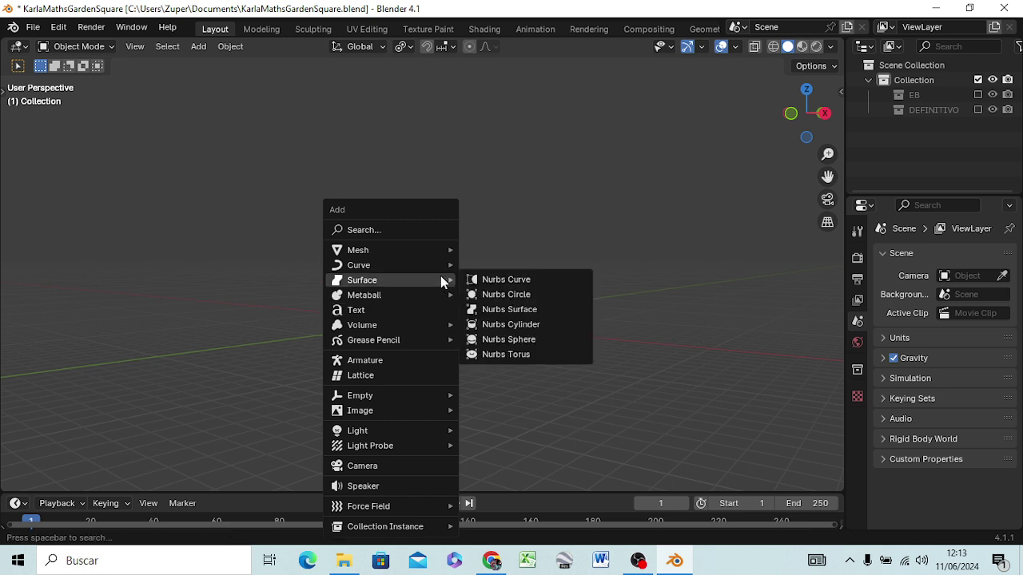
mouse_move(358, 250)
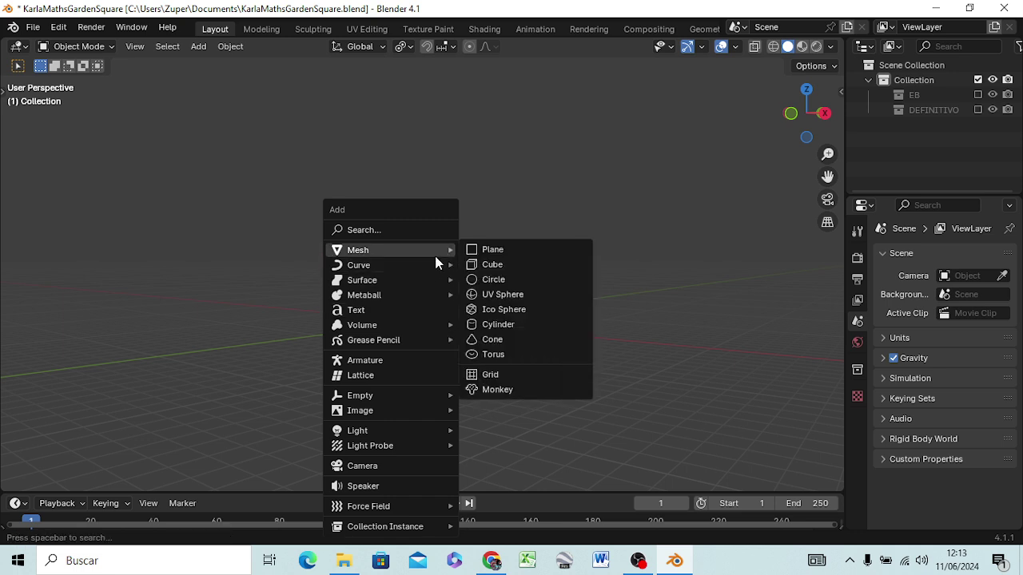
Step: Add a plane mesh at the origin
click(487, 253)
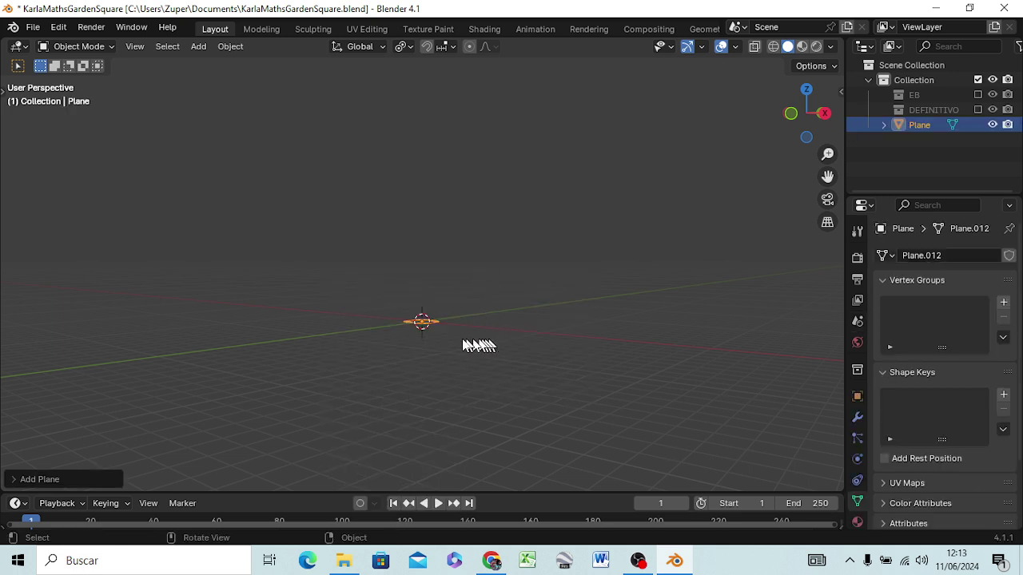
middle_drag(420, 327, 422, 338)
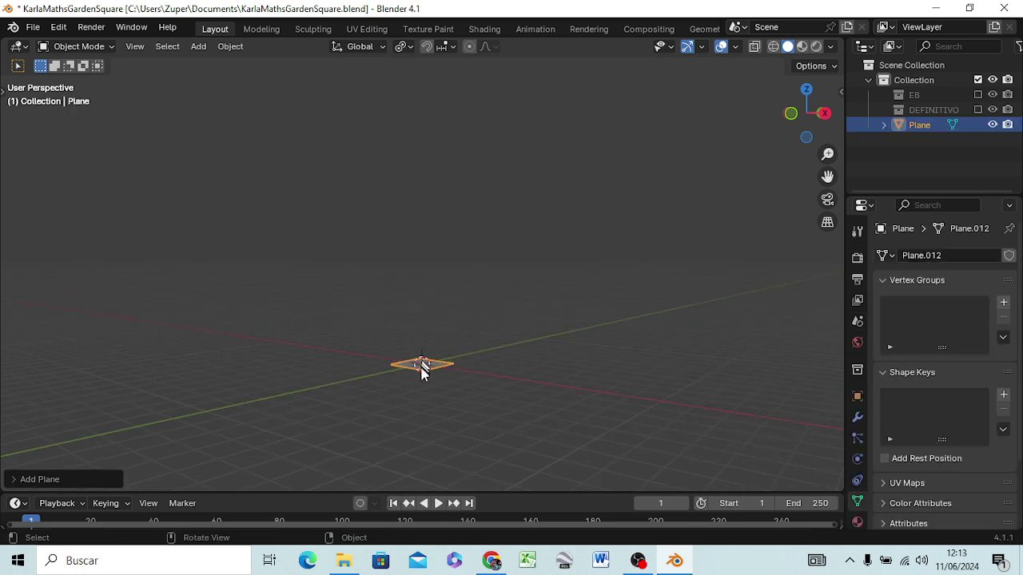
scroll(422, 366, up, 4)
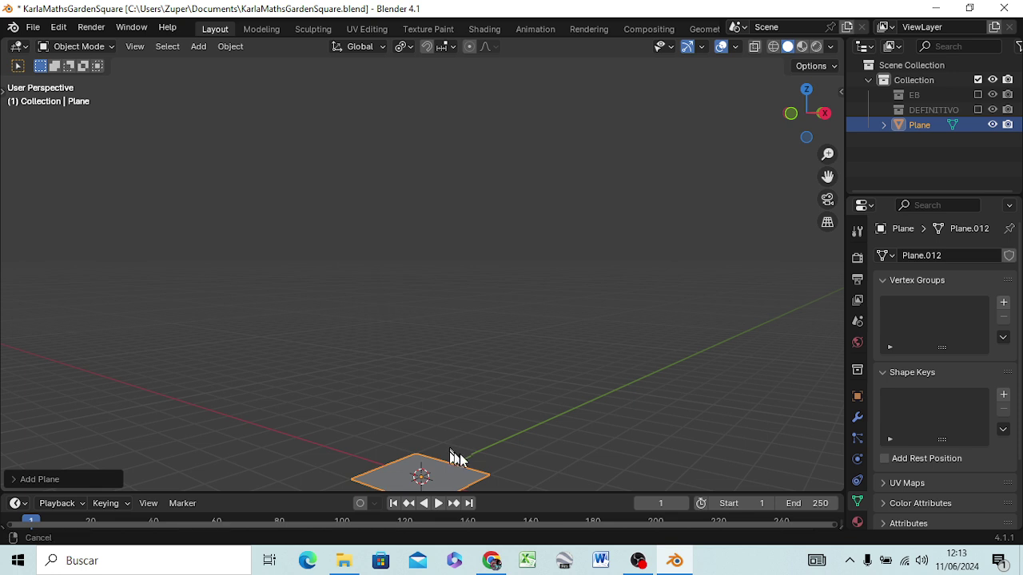
mouse_move(454, 458)
middle_down()
mouse_move(509, 299)
mouse_move(511, 339)
mouse_move(565, 311)
mouse_move(555, 318)
middle_up()
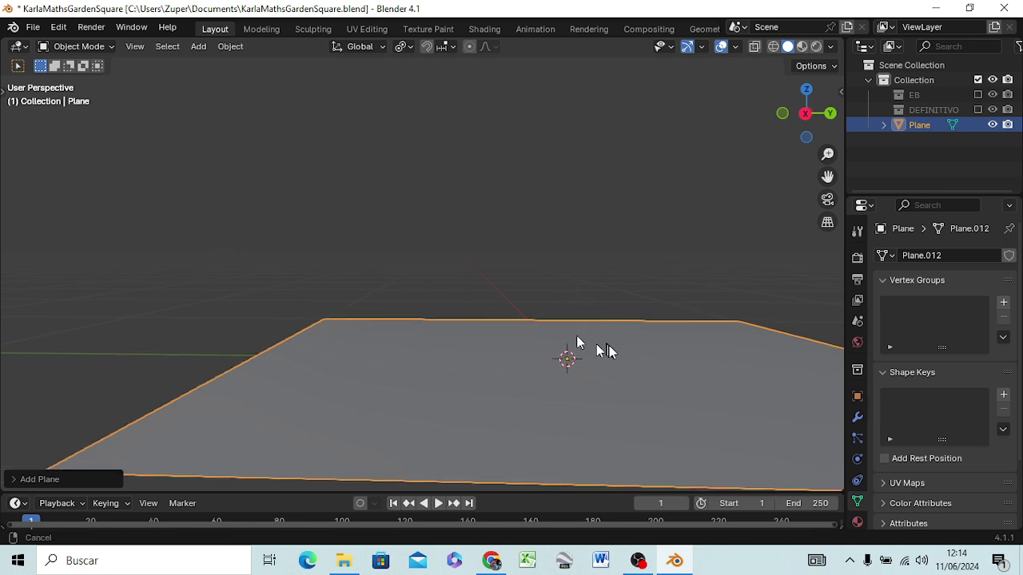
Step: Switch to Top Orthographic view and centre the plane in the viewport
shift+middle_drag(593, 336, 558, 326)
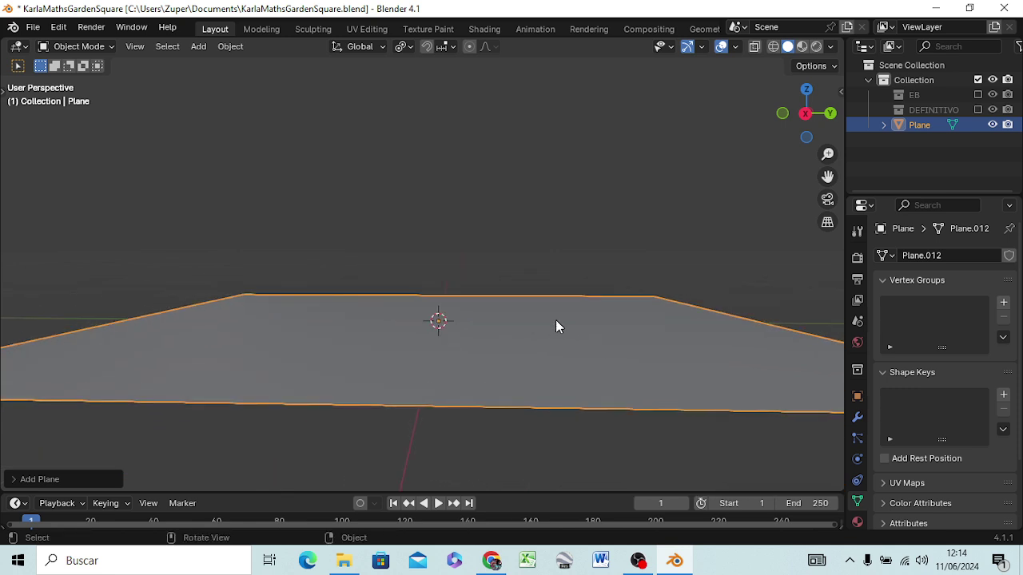
key(KP_7)
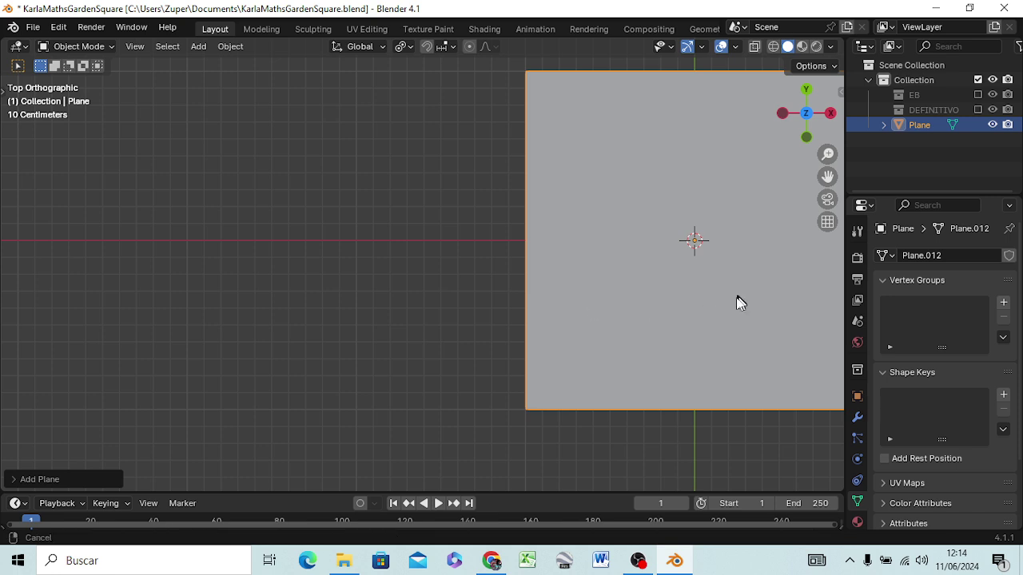
mouse_move(739, 302)
shift+middle_down()
mouse_move(568, 336)
mouse_move(519, 334)
shift+middle_up()
scroll(557, 326, up, 3)
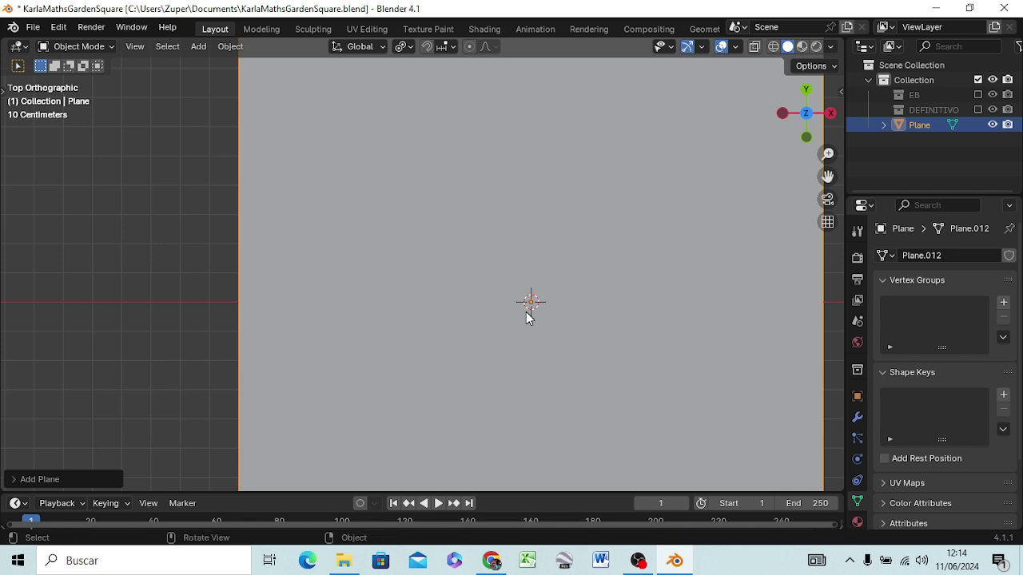
scroll(527, 310, up, 2)
scroll(527, 310, down, 3)
scroll(527, 309, down, 2)
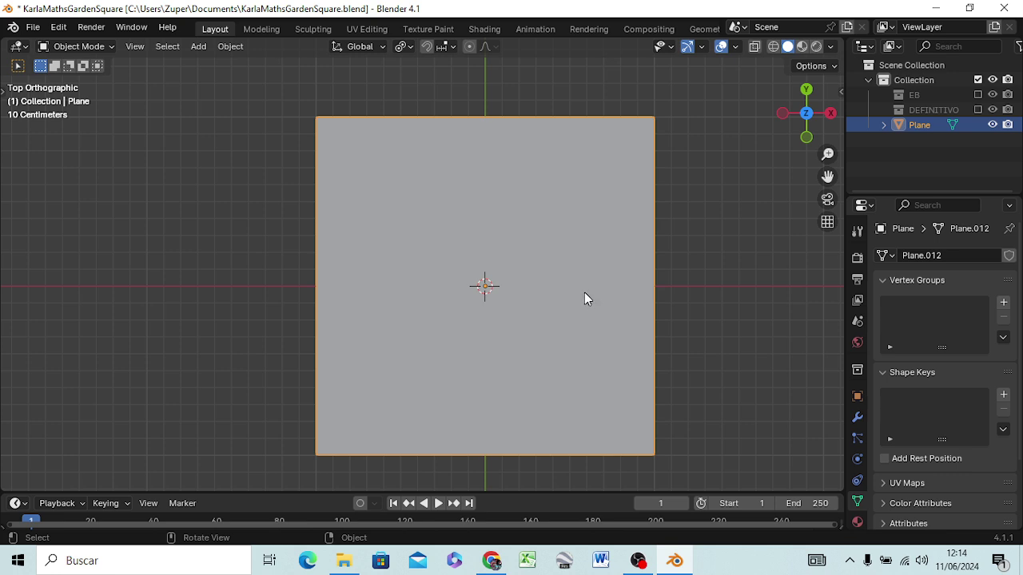
Step: Step through the Properties tabs, ending on the Object tab with the plane's transform
click(855, 232)
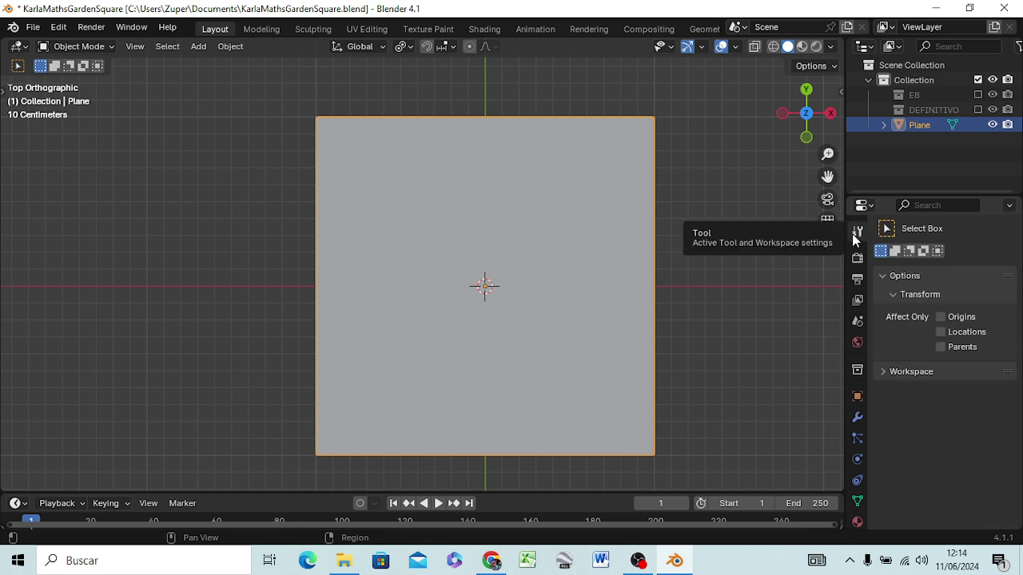
click(857, 259)
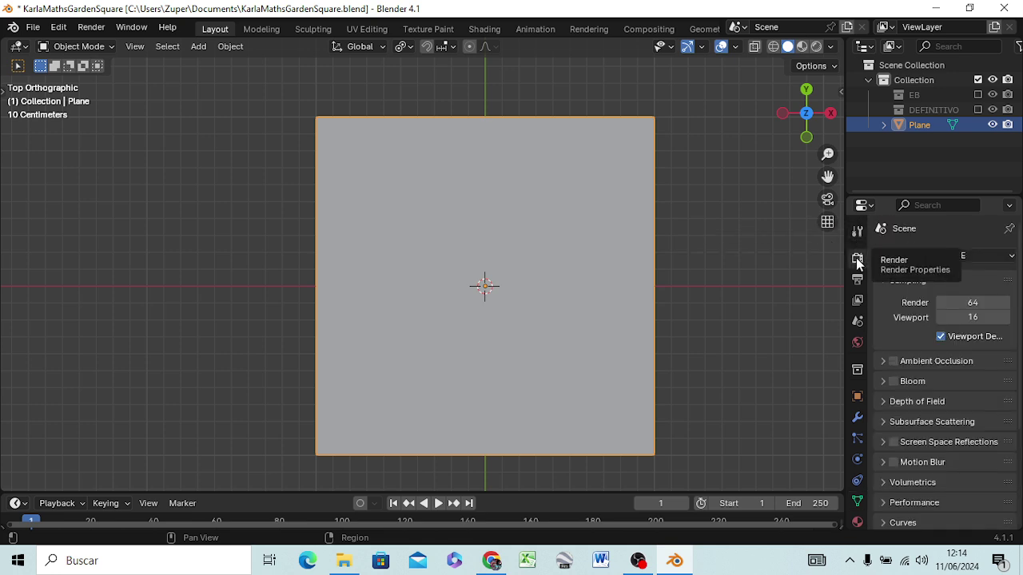
click(857, 280)
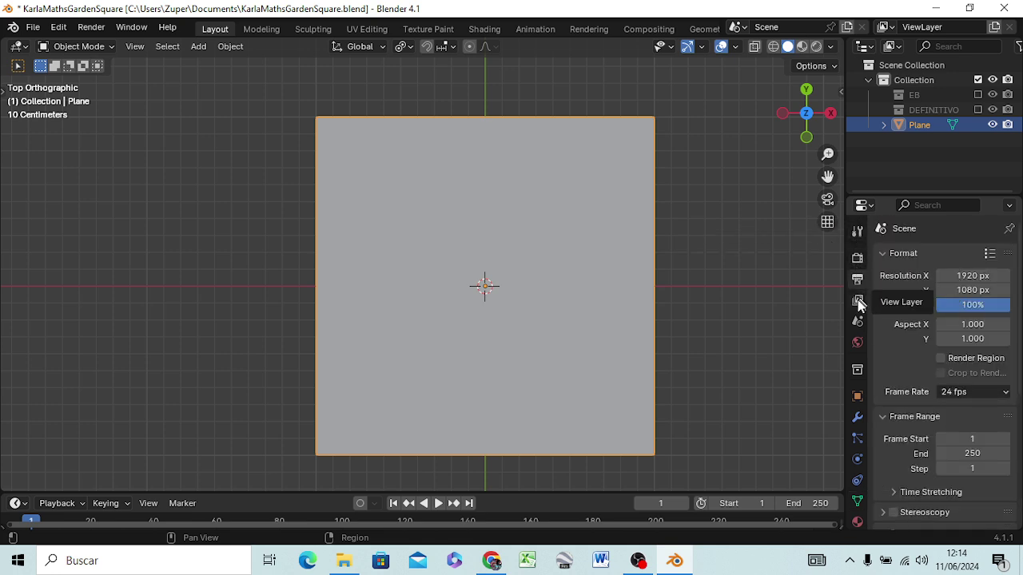
click(857, 300)
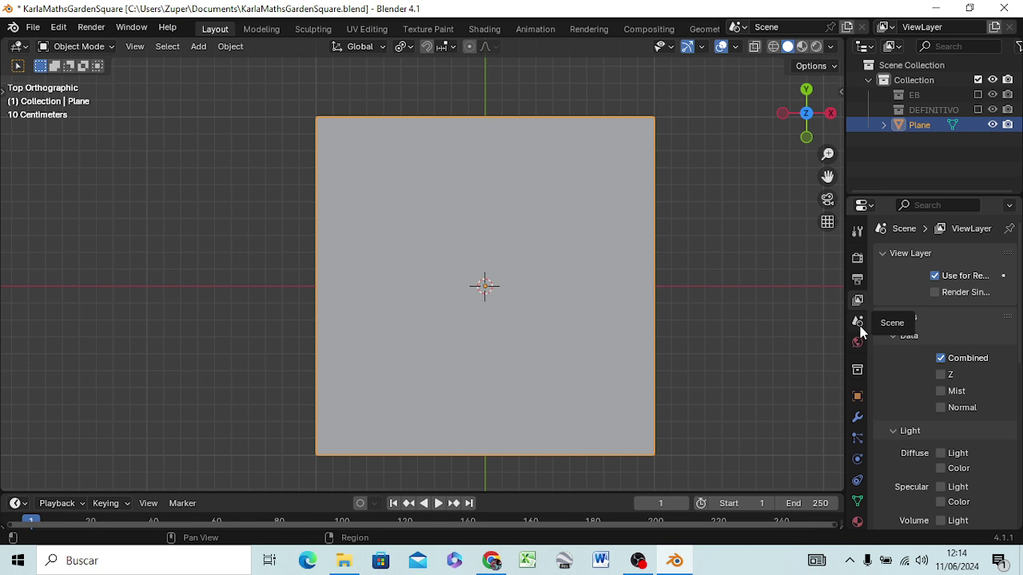
click(859, 324)
click(856, 342)
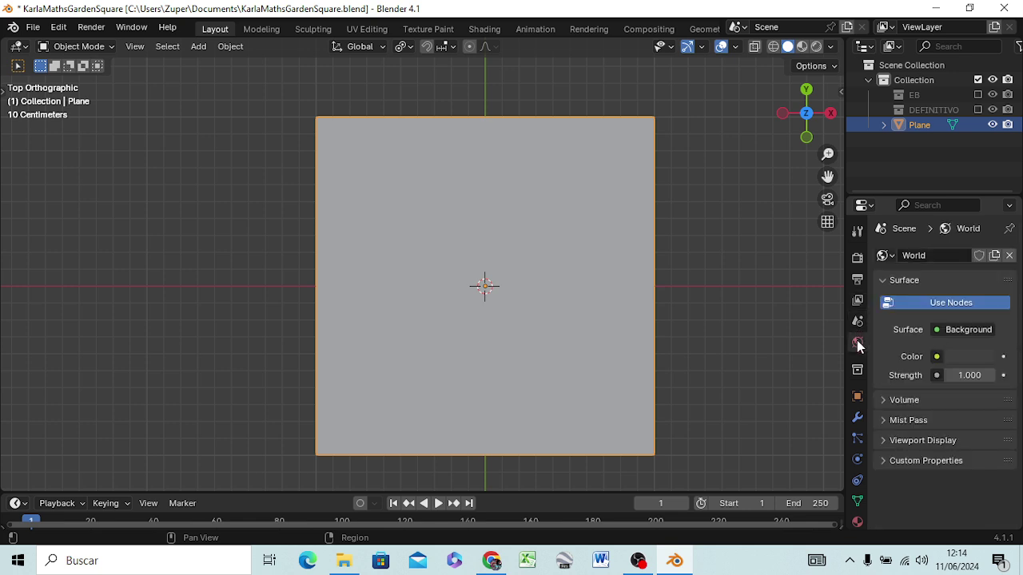
click(857, 370)
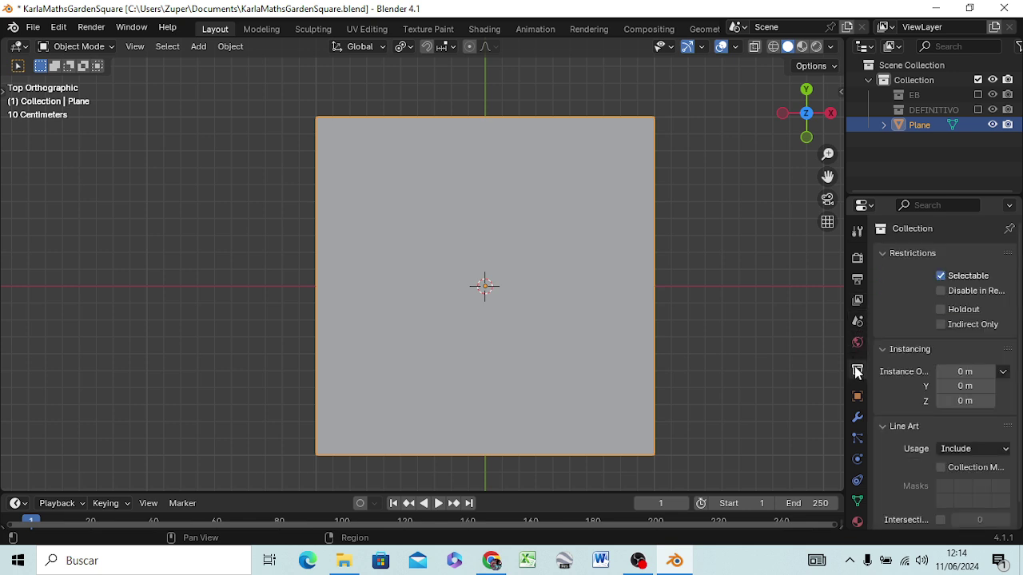
click(857, 398)
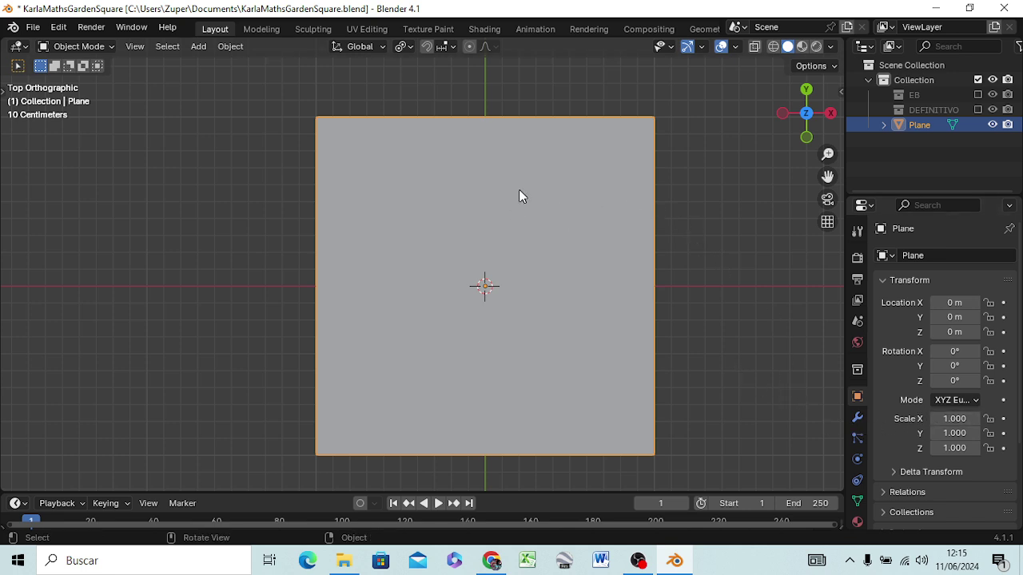
Step: In Edit Mode, add two evenly spaced vertical loop cuts across the plane
key(Tab)
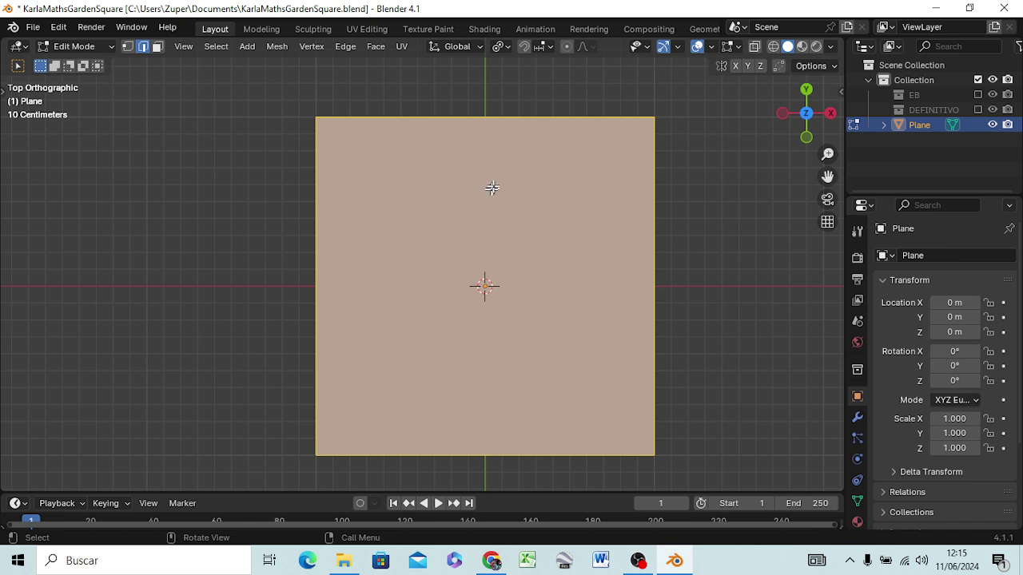
key(ctrl+r)
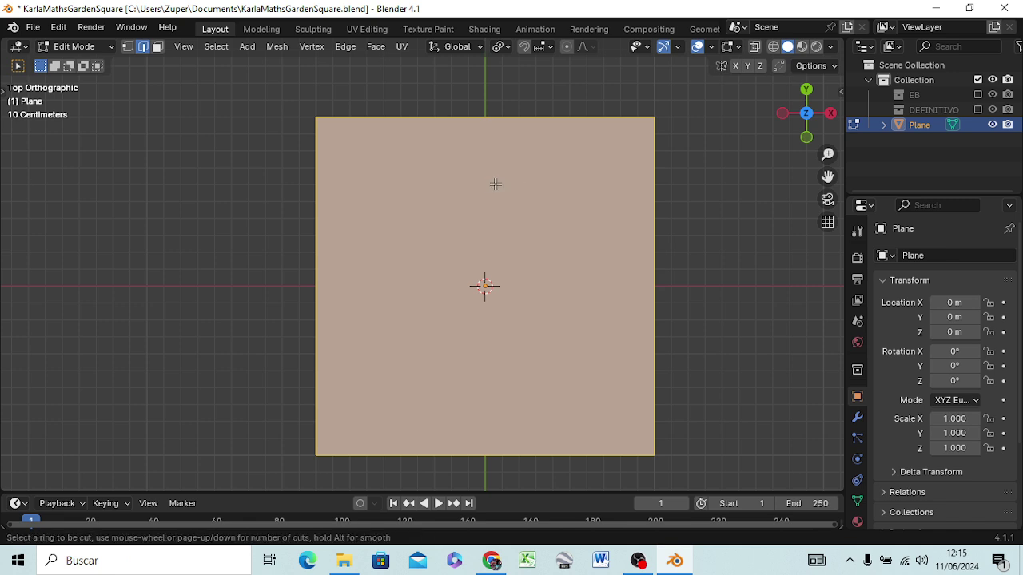
scroll(527, 139, up, 1)
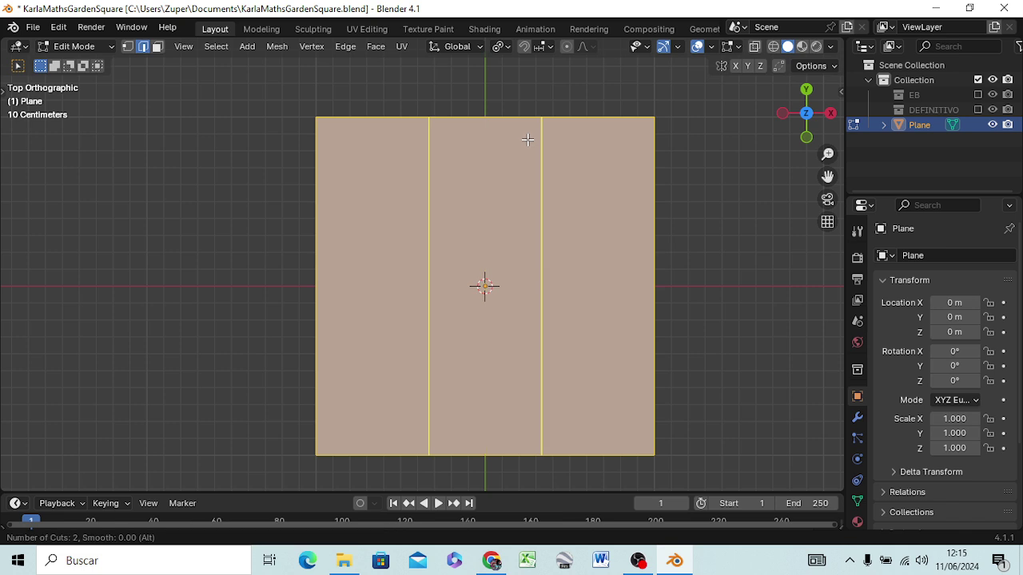
click(550, 134)
right_click(549, 135)
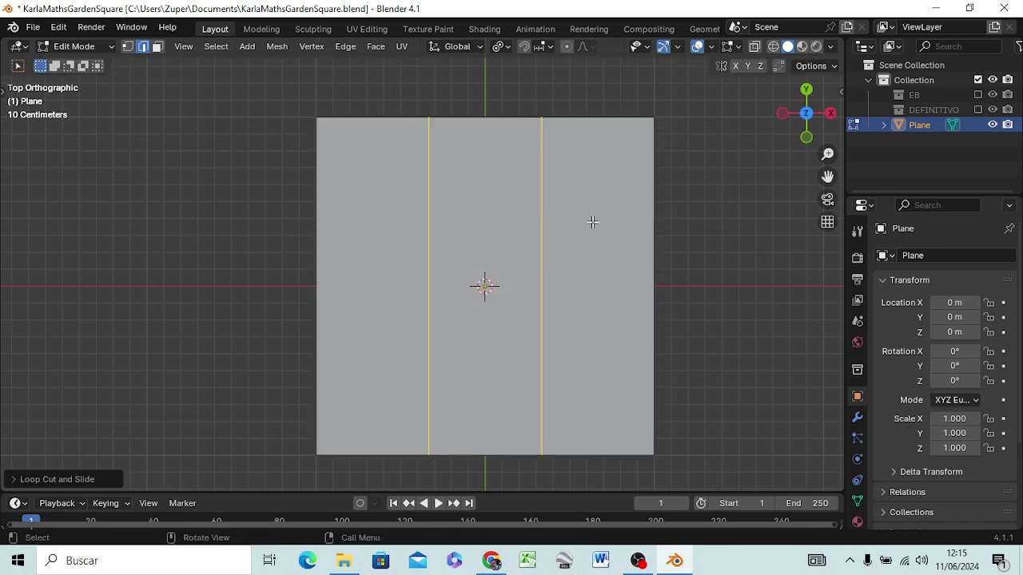
Step: Add two evenly spaced horizontal loop cuts, then clear the selection
key(ctrl+r)
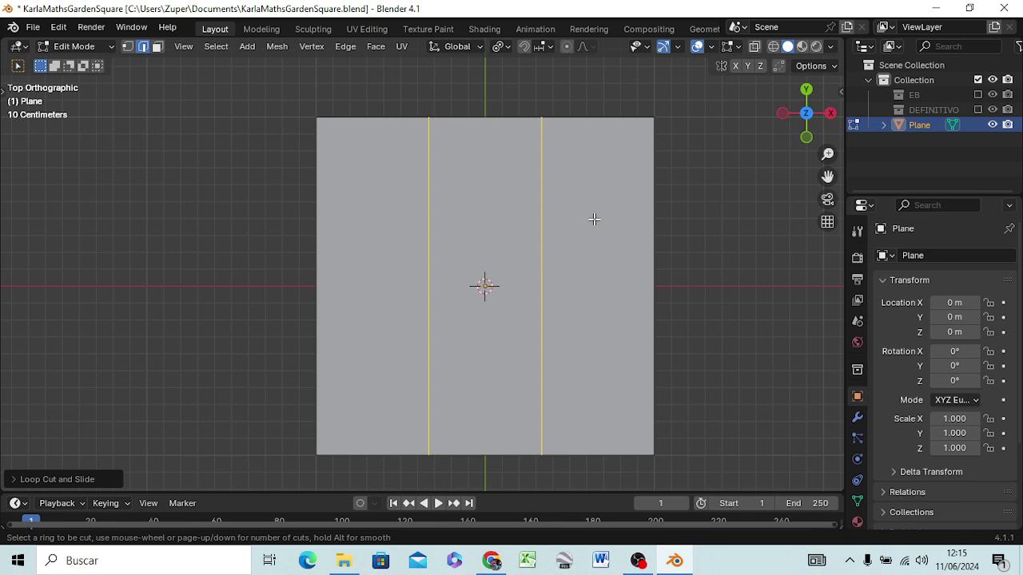
scroll(644, 232, up, 2)
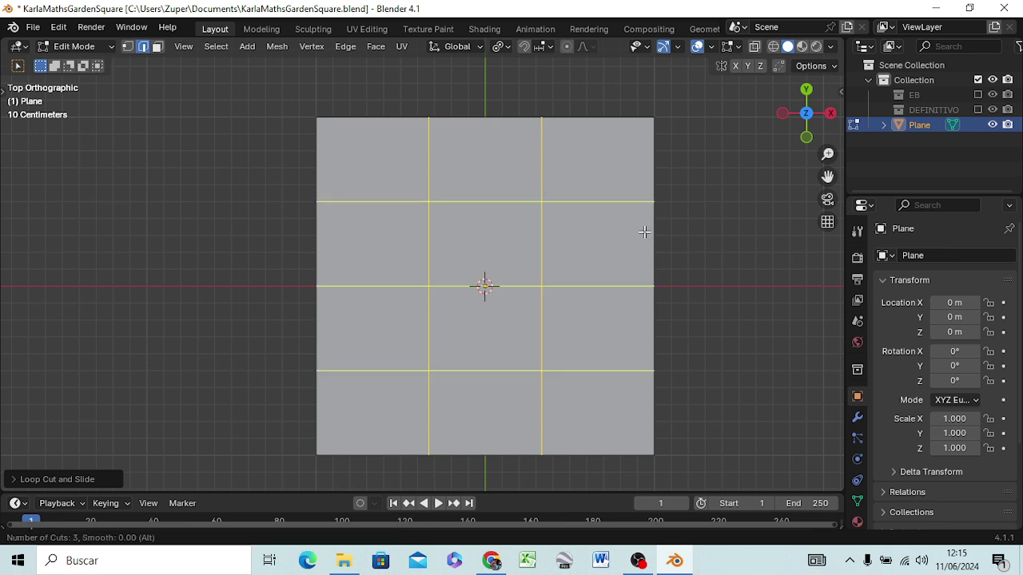
scroll(644, 231, down, 1)
click(654, 229)
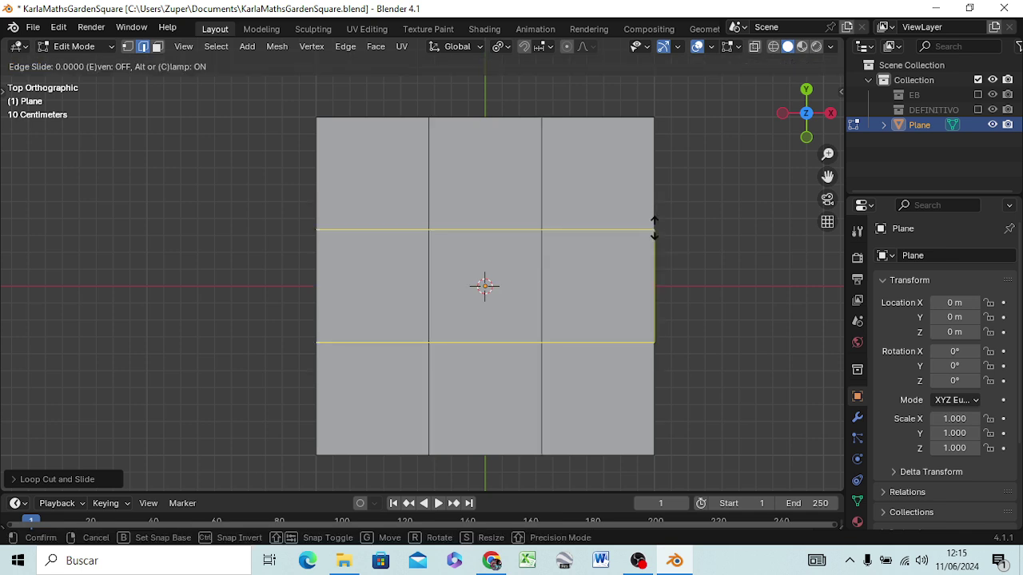
click(654, 229)
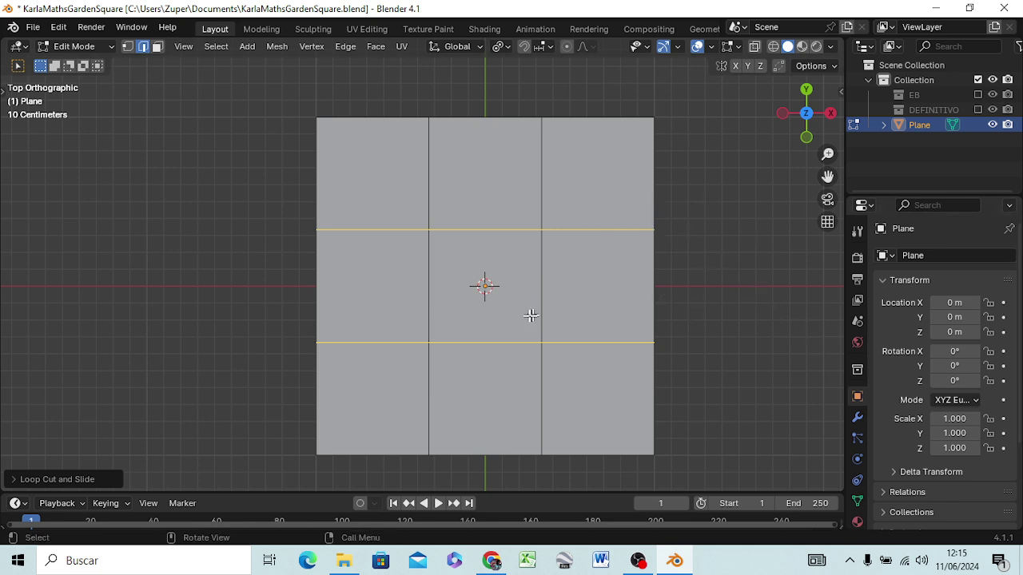
click(686, 219)
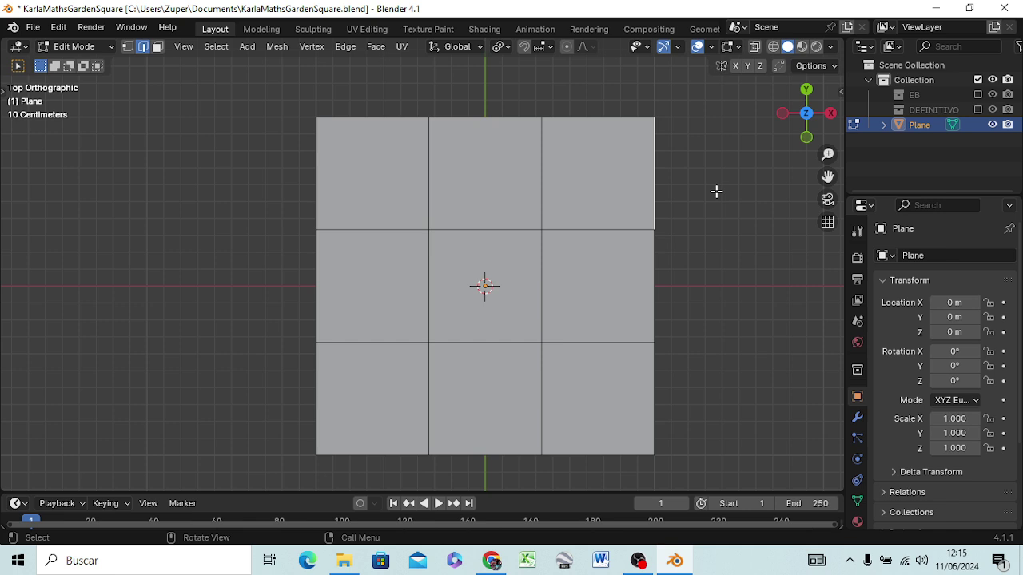
Step: Knife a diagonal edge across the top-right corner square
key(k)
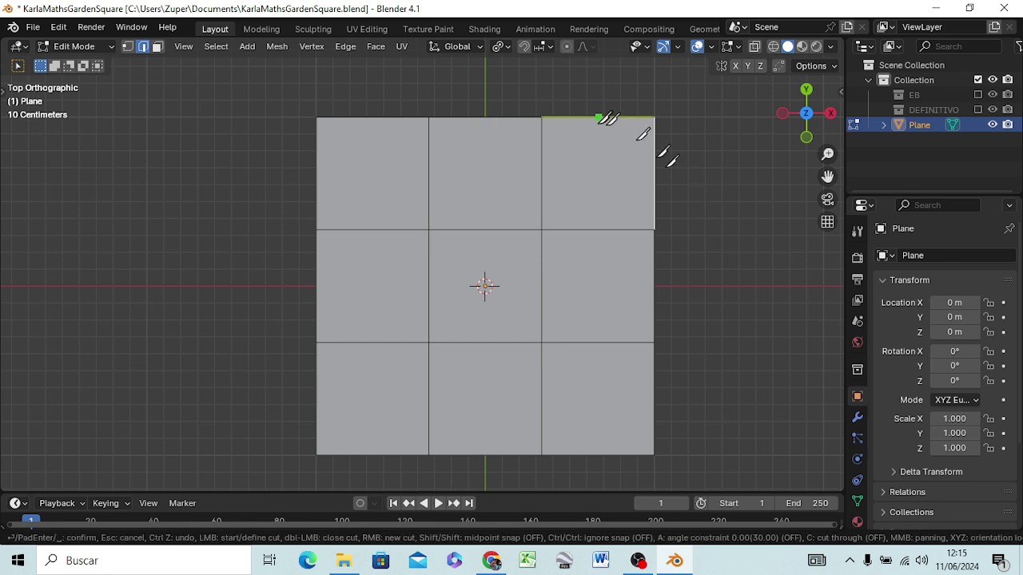
click(543, 117)
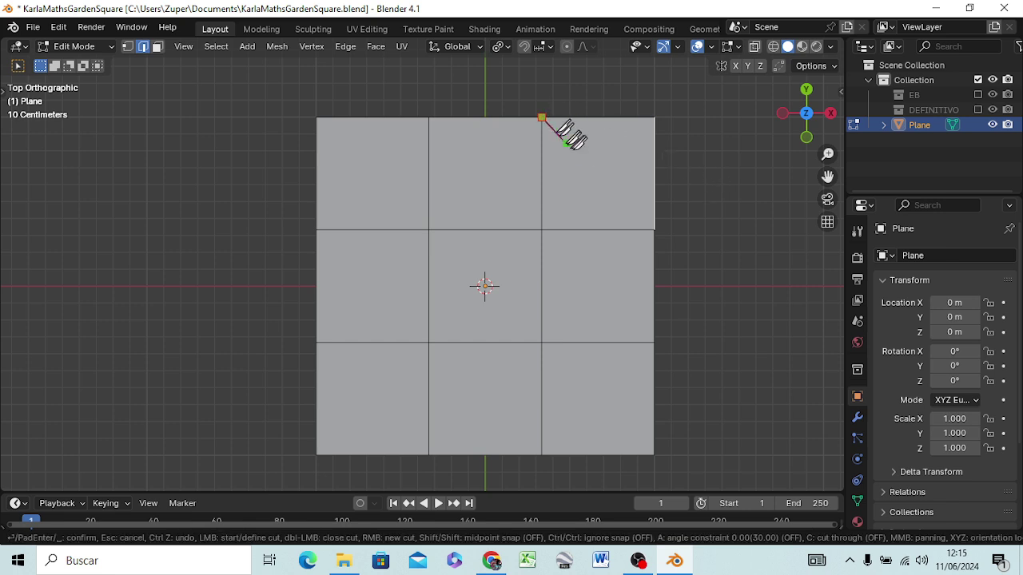
click(653, 230)
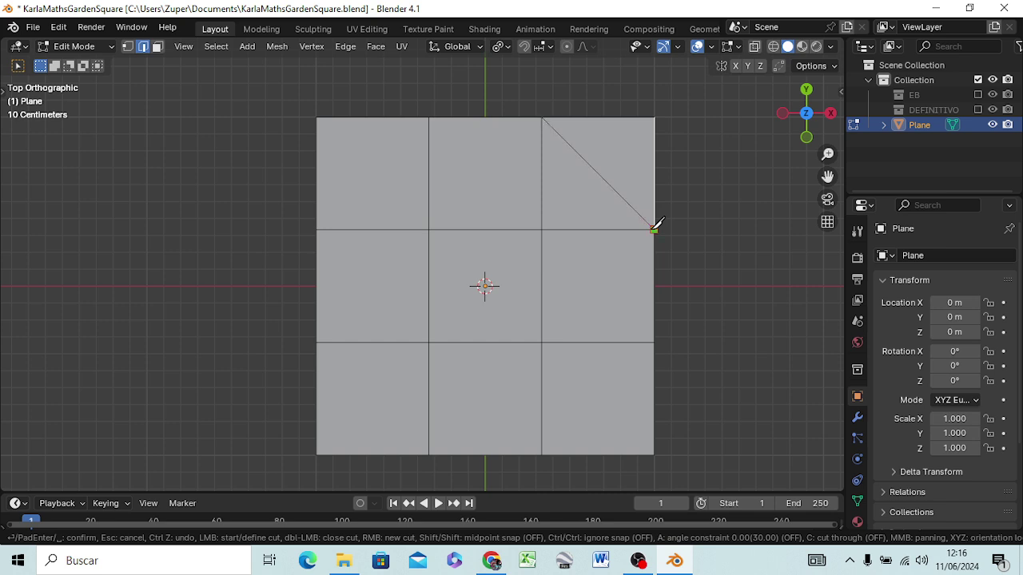
click(653, 118)
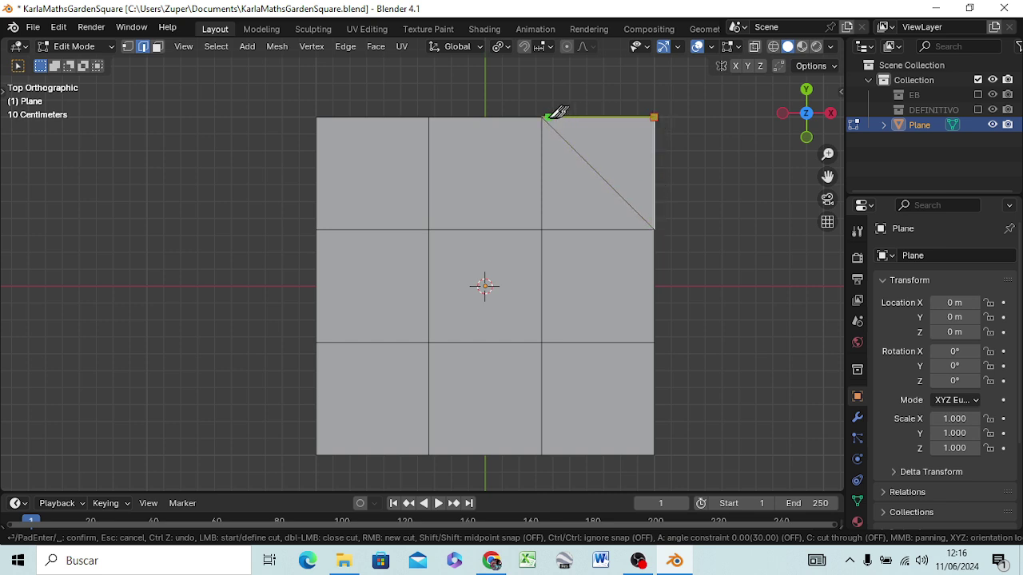
click(543, 117)
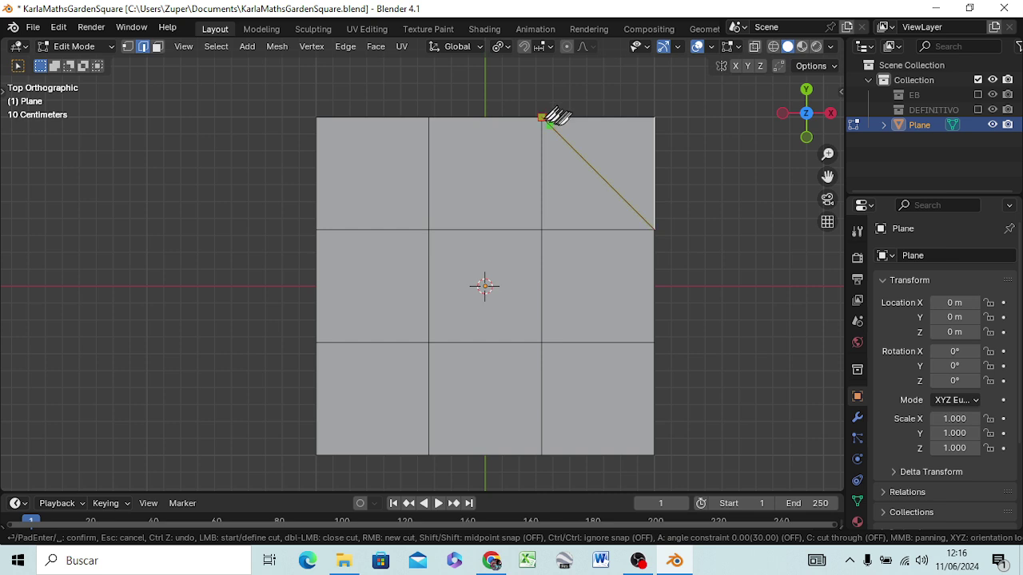
key(Return)
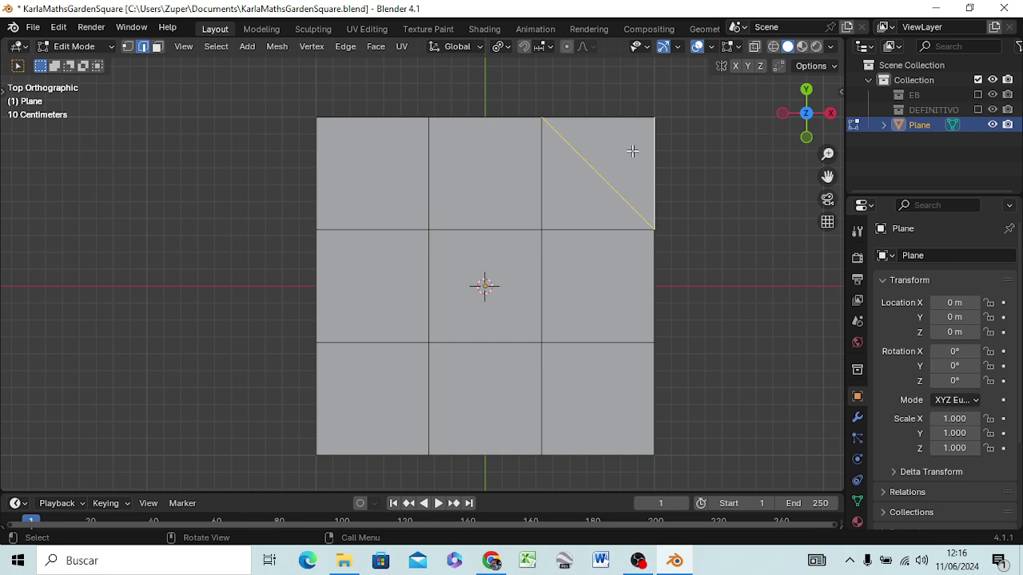
Step: Delete the triangular face outside the top-right diagonal
key(alt+a)
key(3)
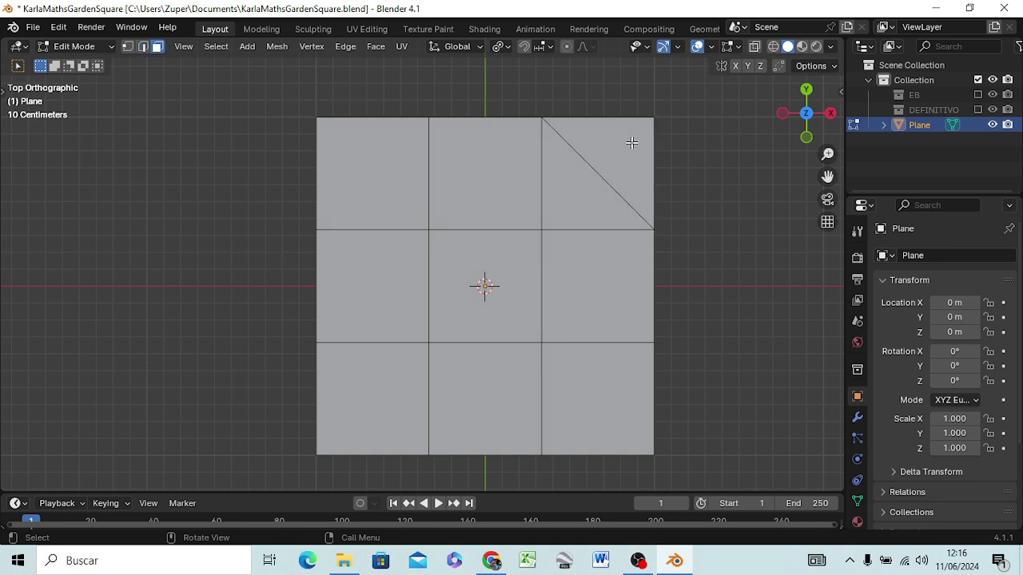
click(631, 142)
key(x)
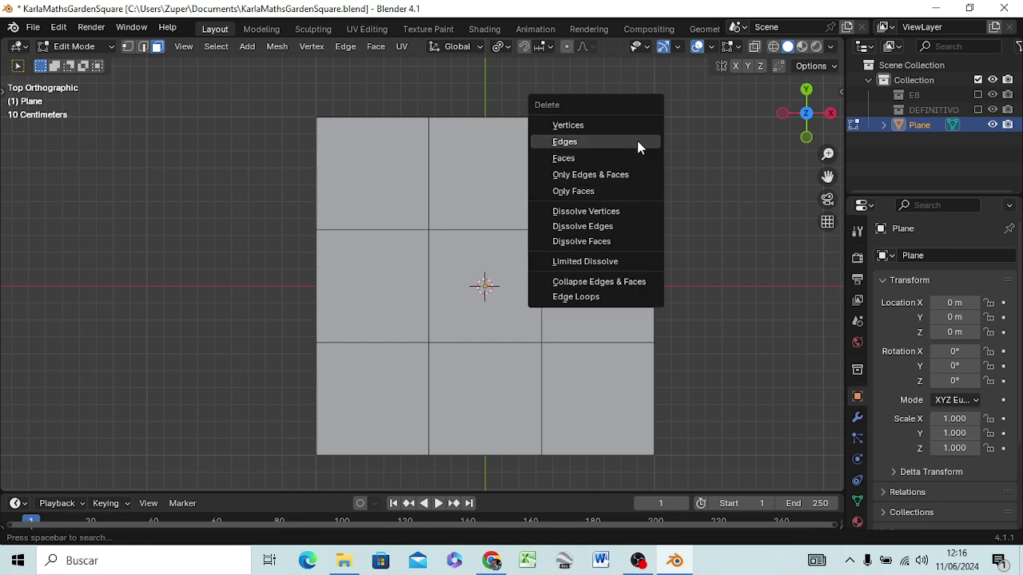
click(572, 159)
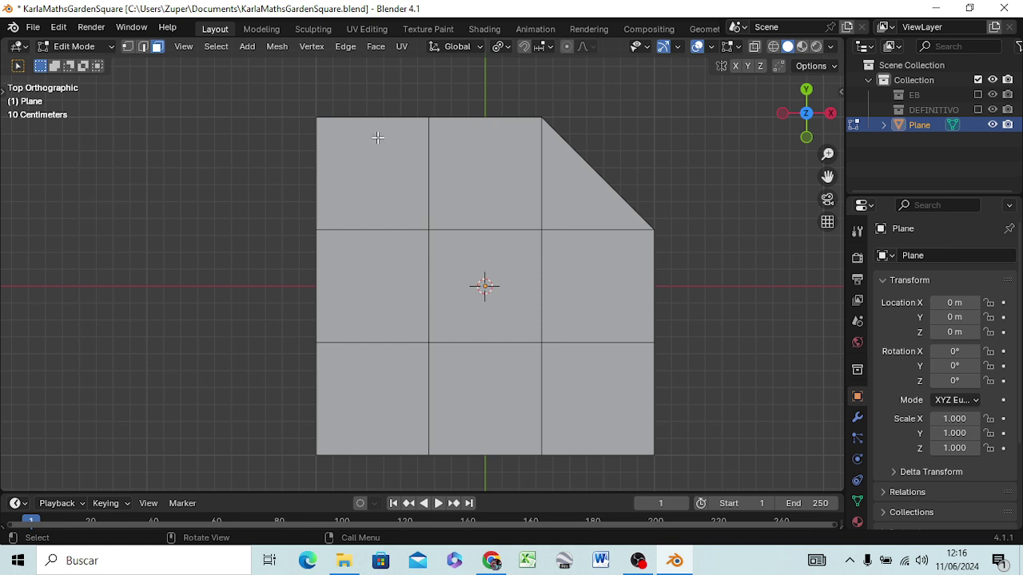
Step: Knife a diagonal edge across the top-left corner square
key(k)
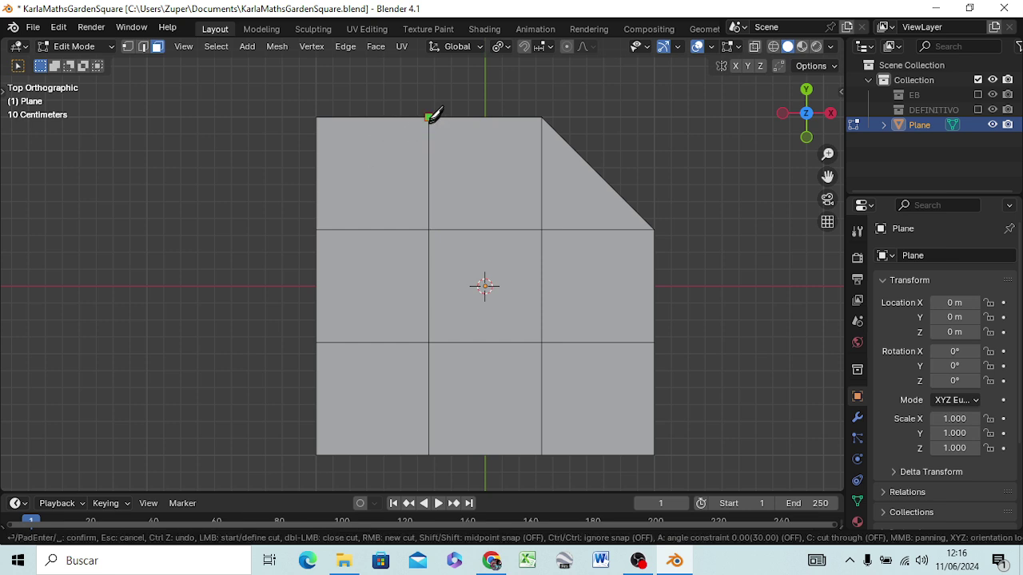
click(429, 117)
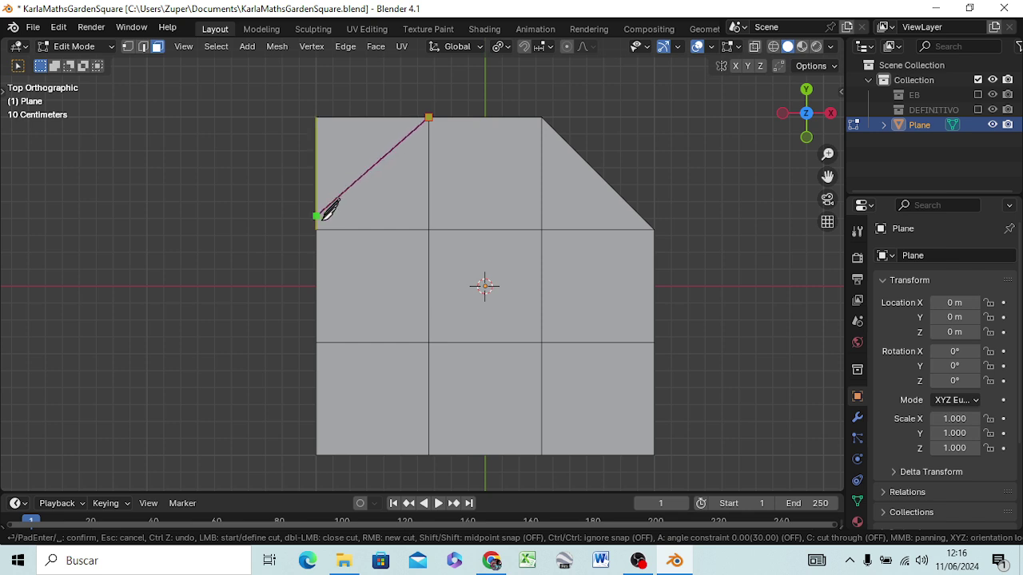
click(317, 229)
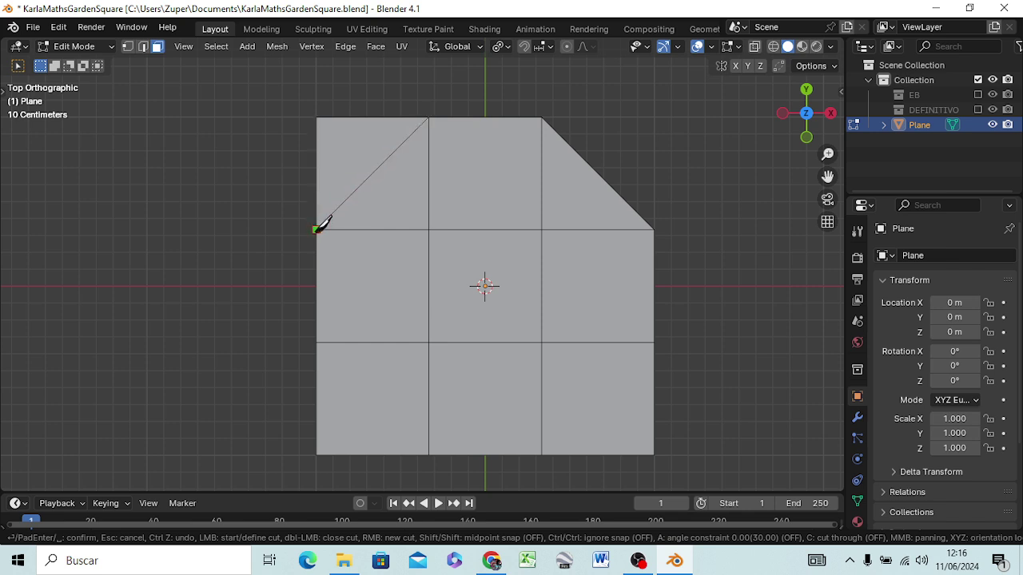
right_click(316, 117)
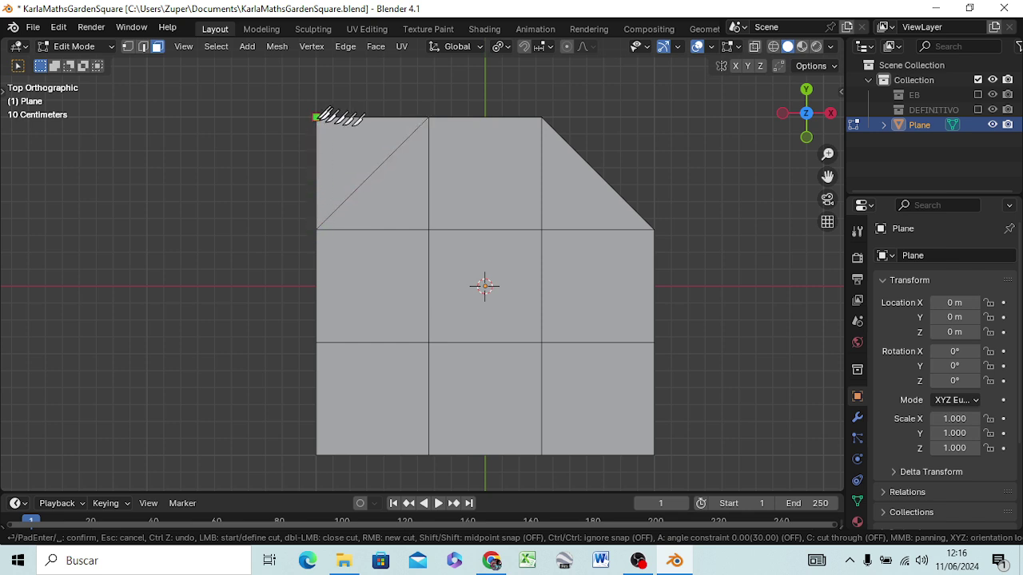
click(428, 118)
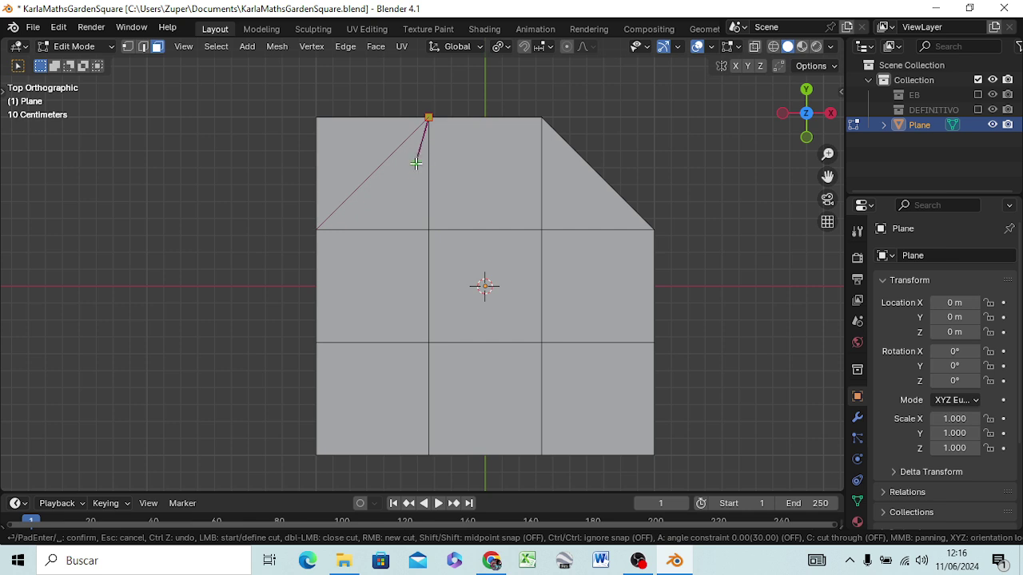
key(Return)
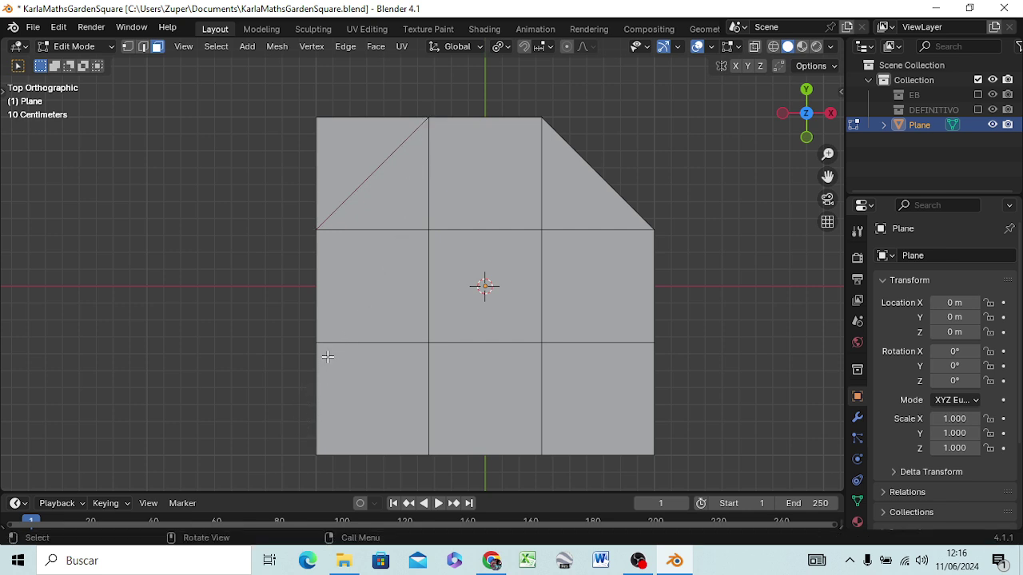
Step: Knife a diagonal edge across the bottom-left corner square
key(k)
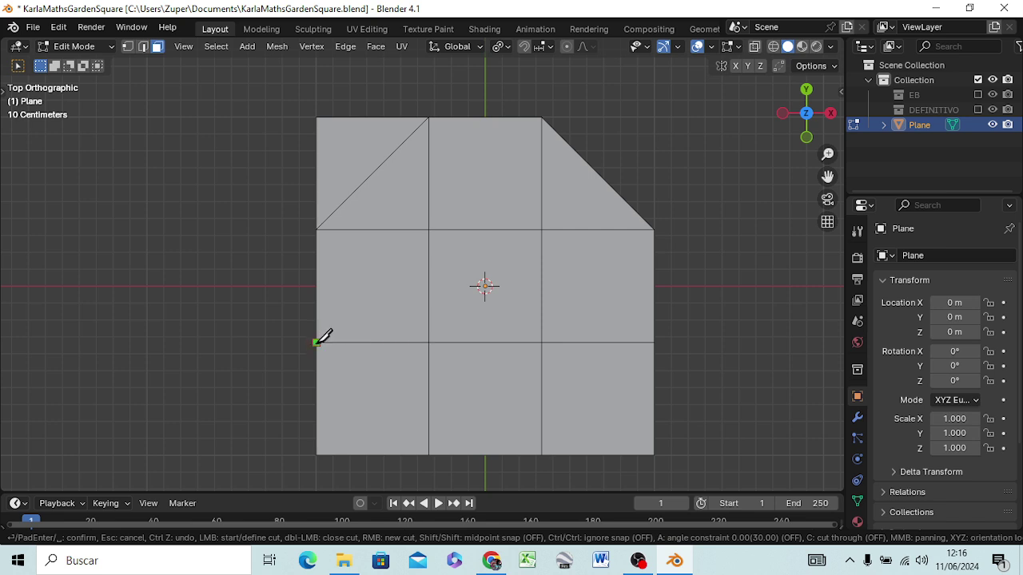
click(317, 342)
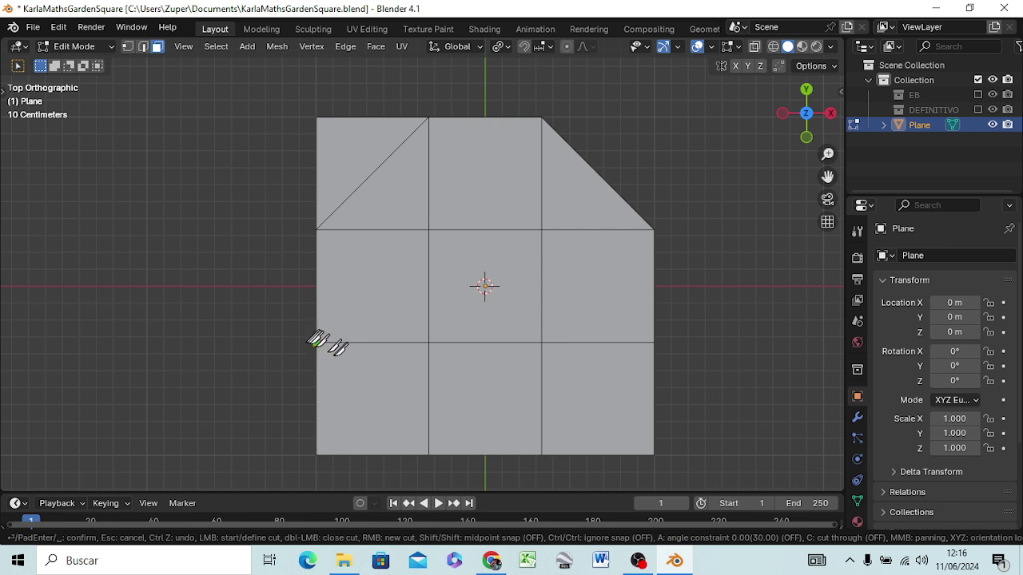
click(429, 455)
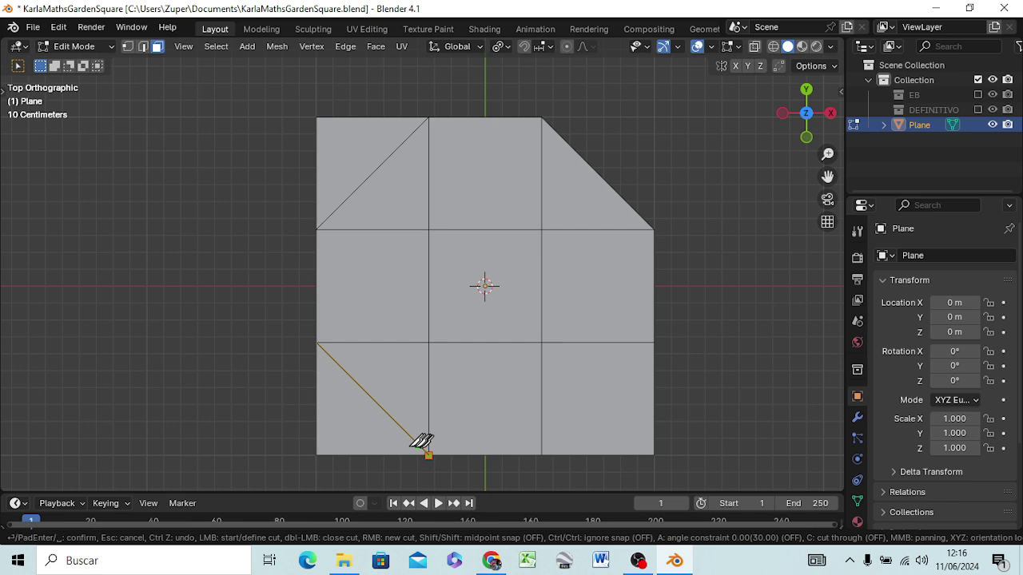
click(317, 454)
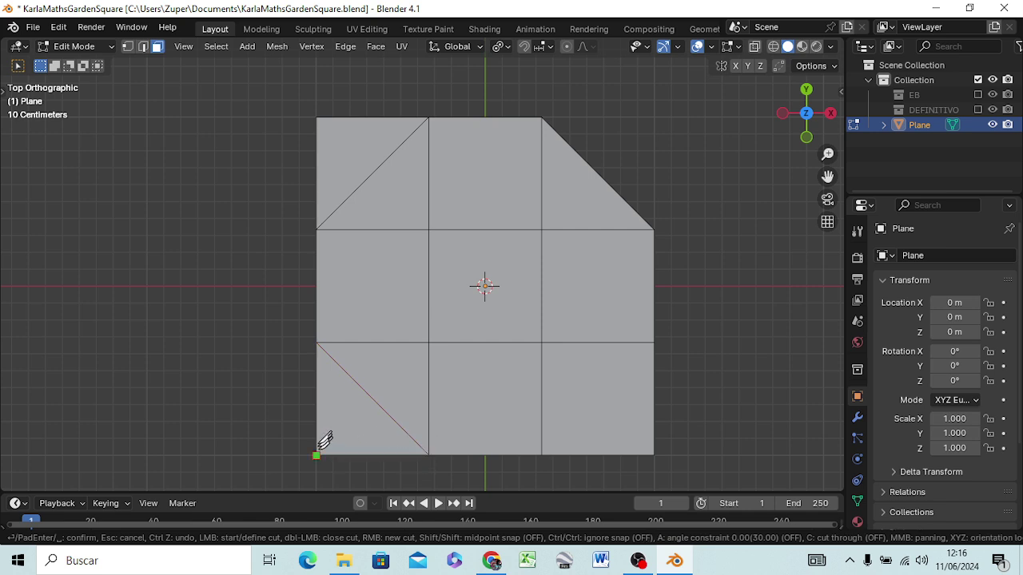
click(318, 342)
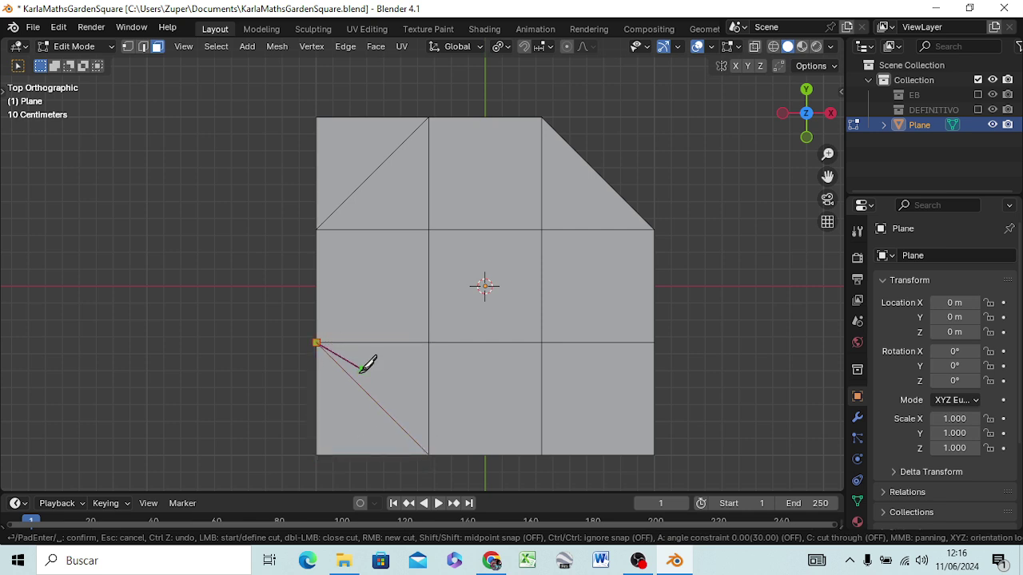
key(Return)
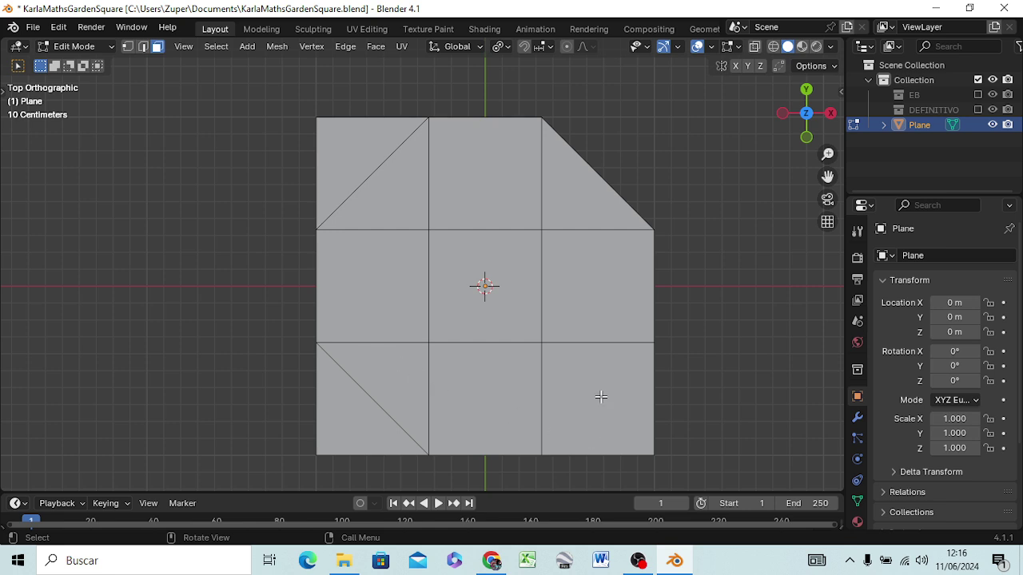
Step: Knife a diagonal across the bottom-right corner square, redoing it after a cancelled attempt
key(k)
click(541, 456)
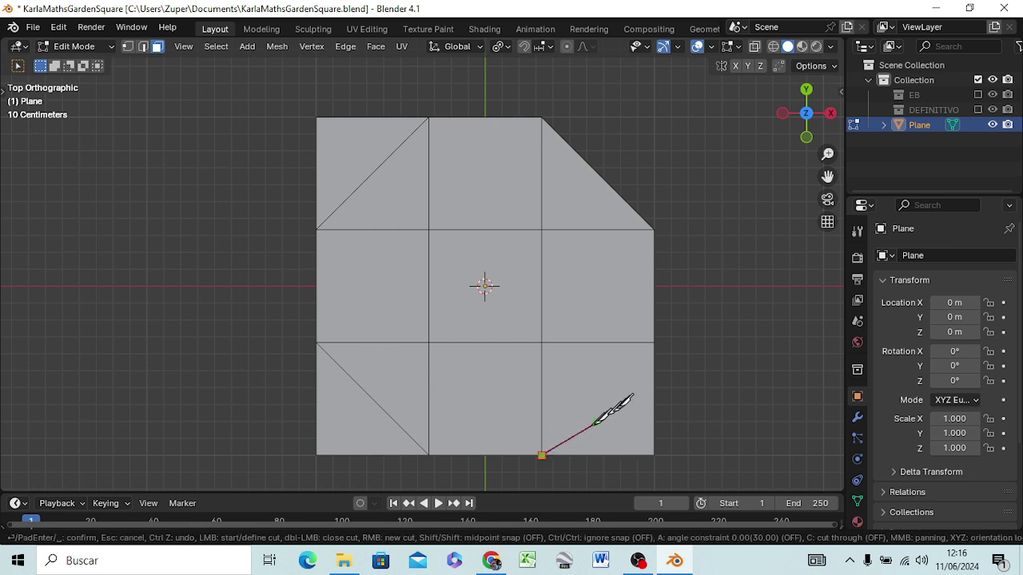
click(653, 342)
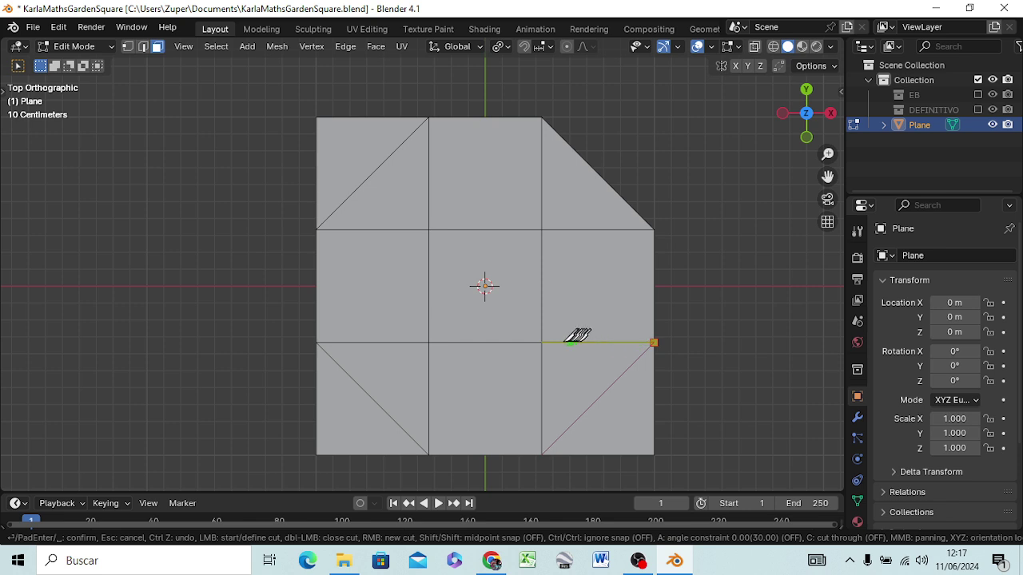
click(542, 342)
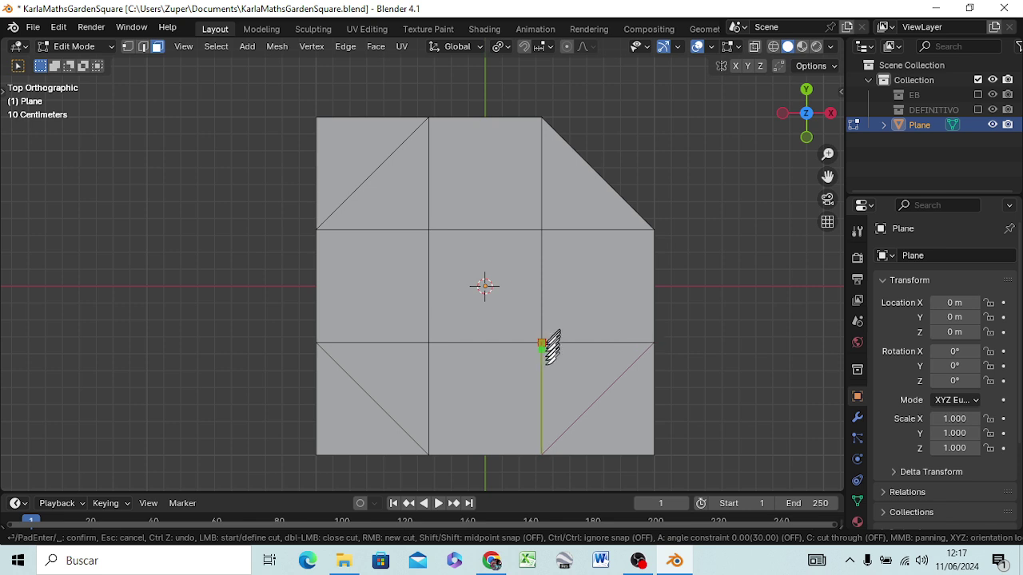
click(544, 451)
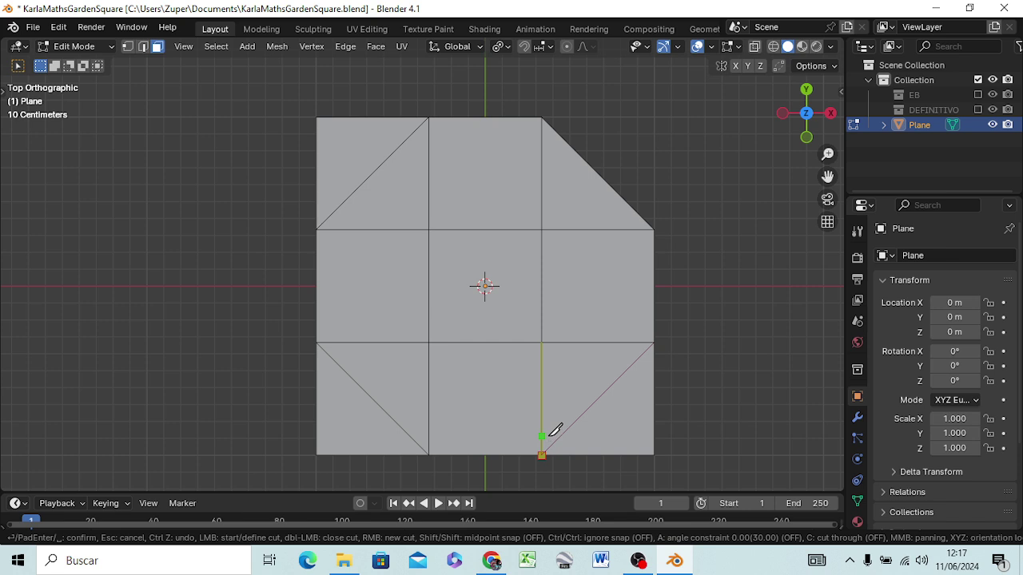
key(Escape)
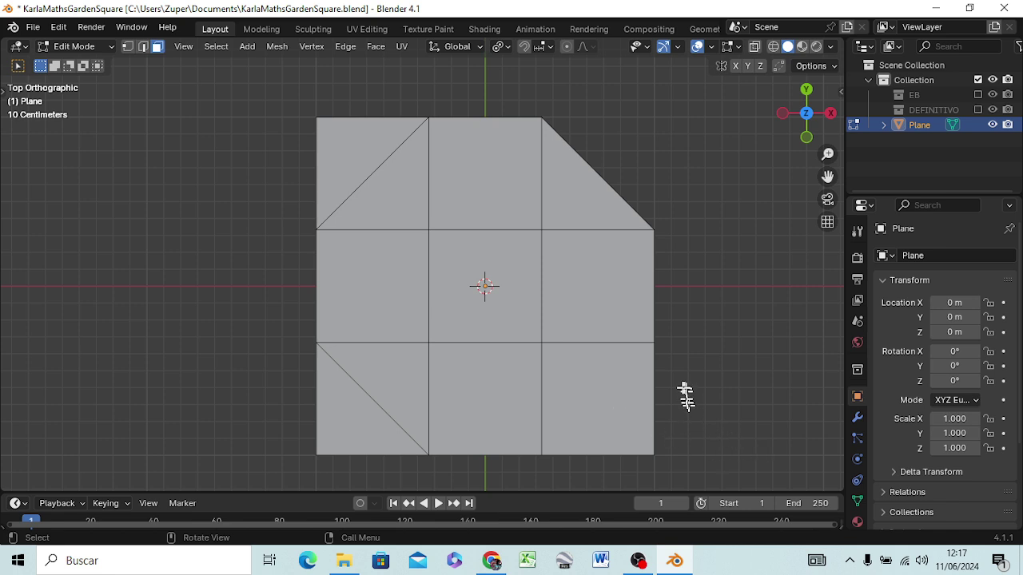
key(k)
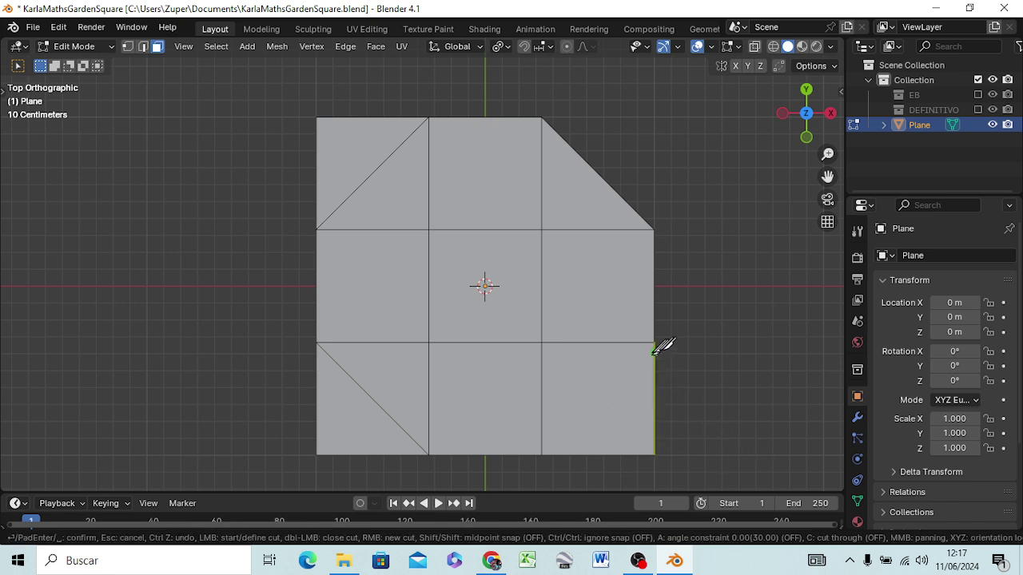
click(654, 343)
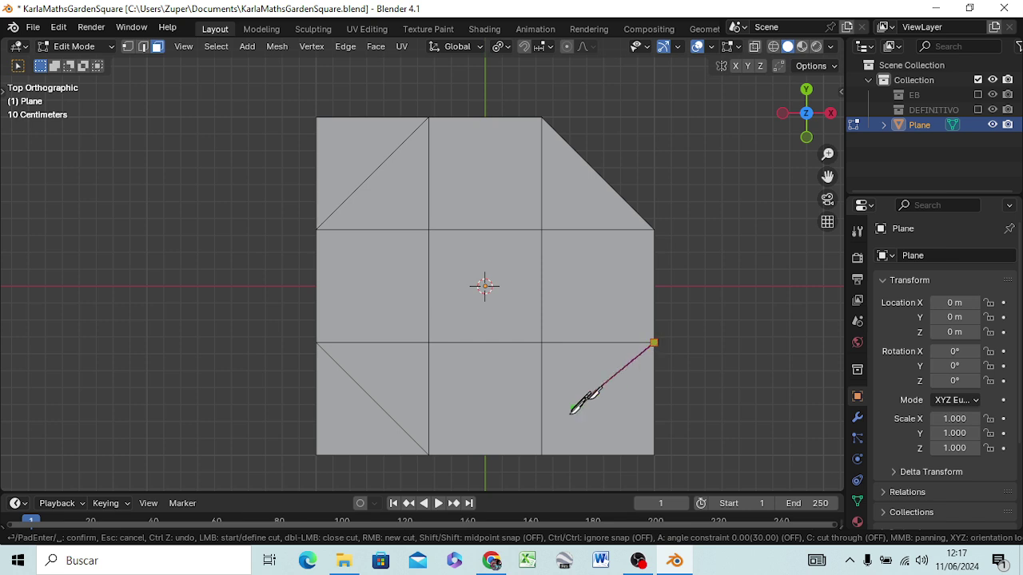
click(542, 456)
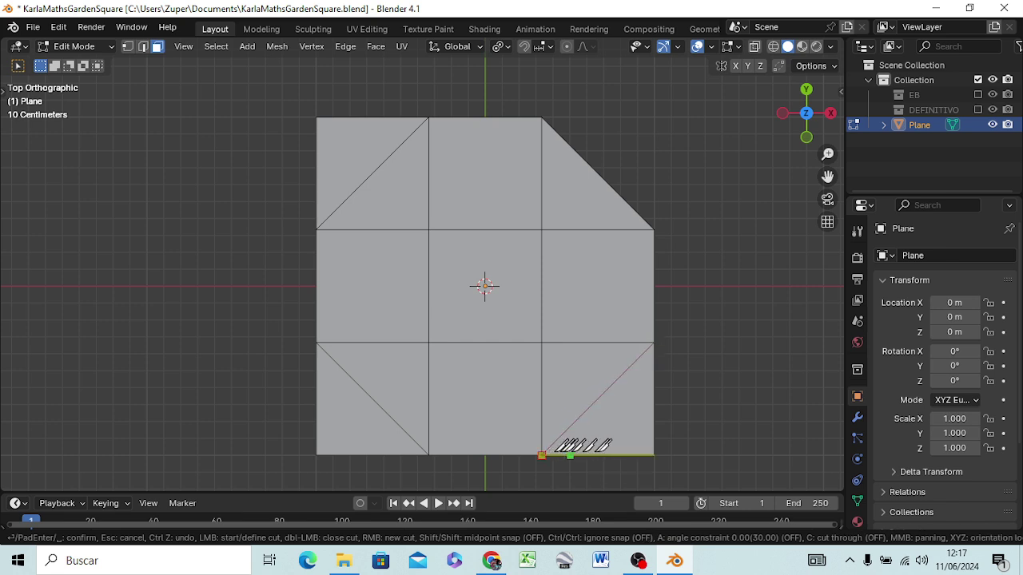
click(653, 456)
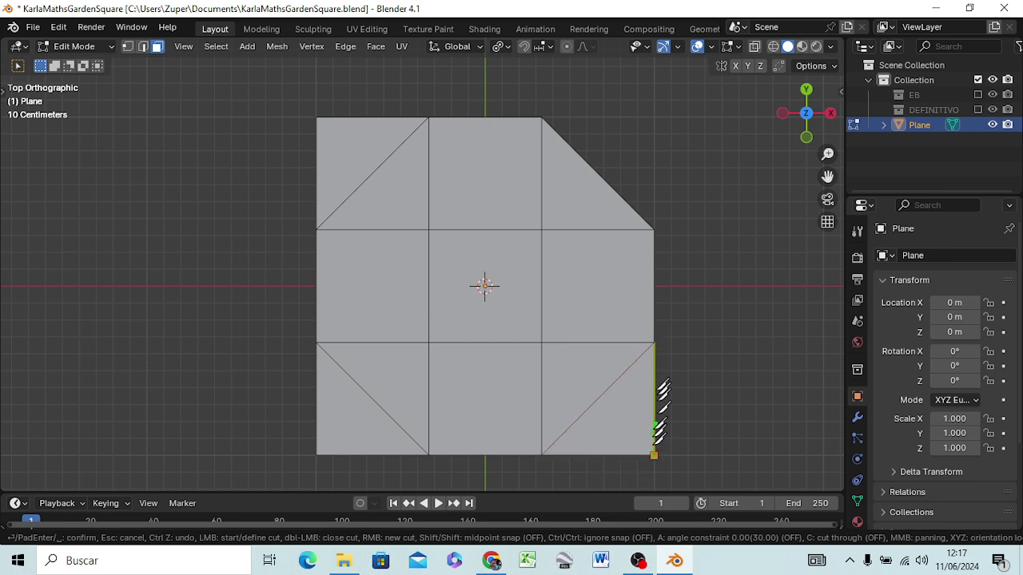
click(654, 343)
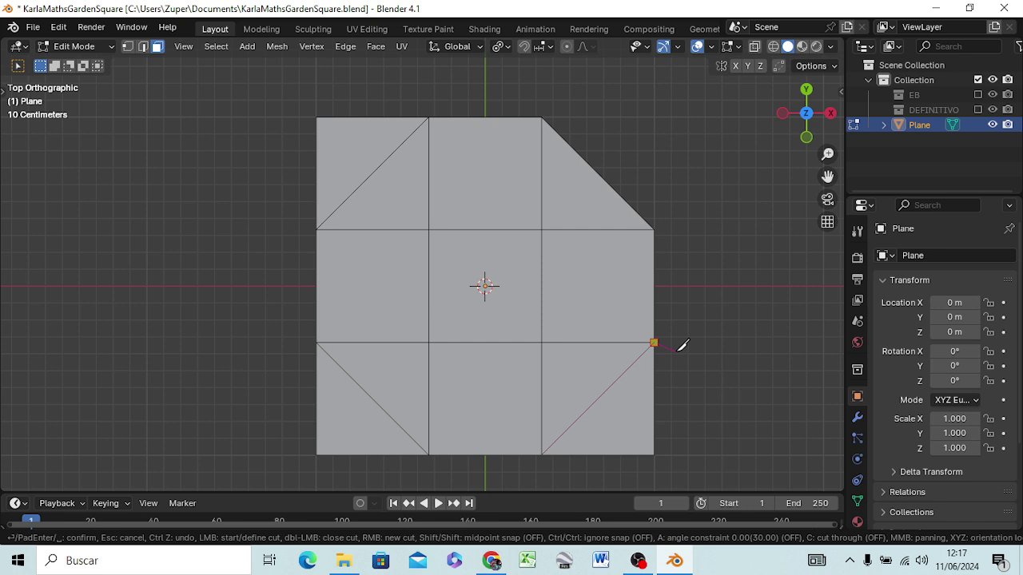
key(Return)
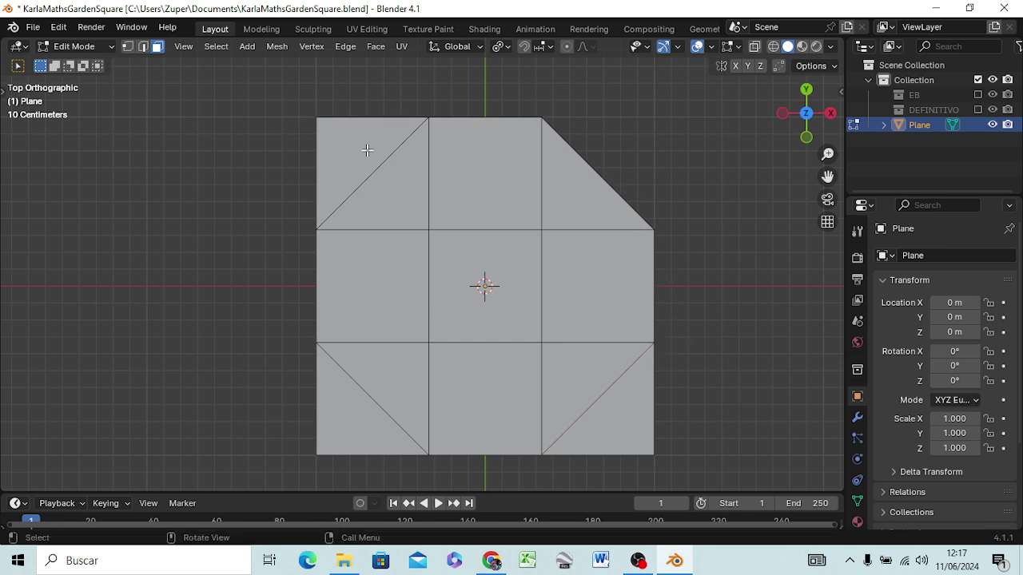
Step: Delete the top-left, bottom-left and bottom-right corner triangles
click(367, 150)
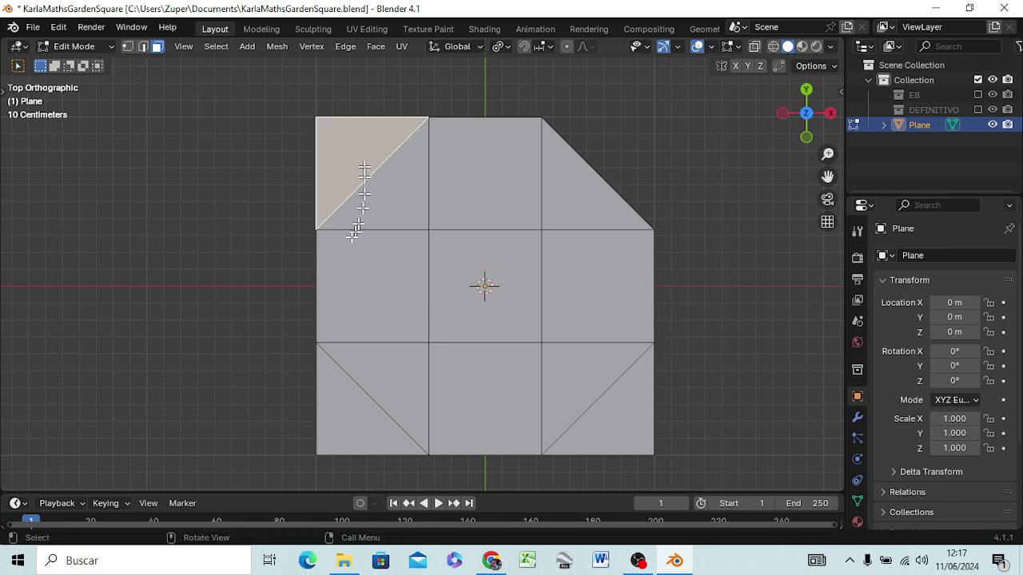
shift+click(347, 416)
shift+click(603, 428)
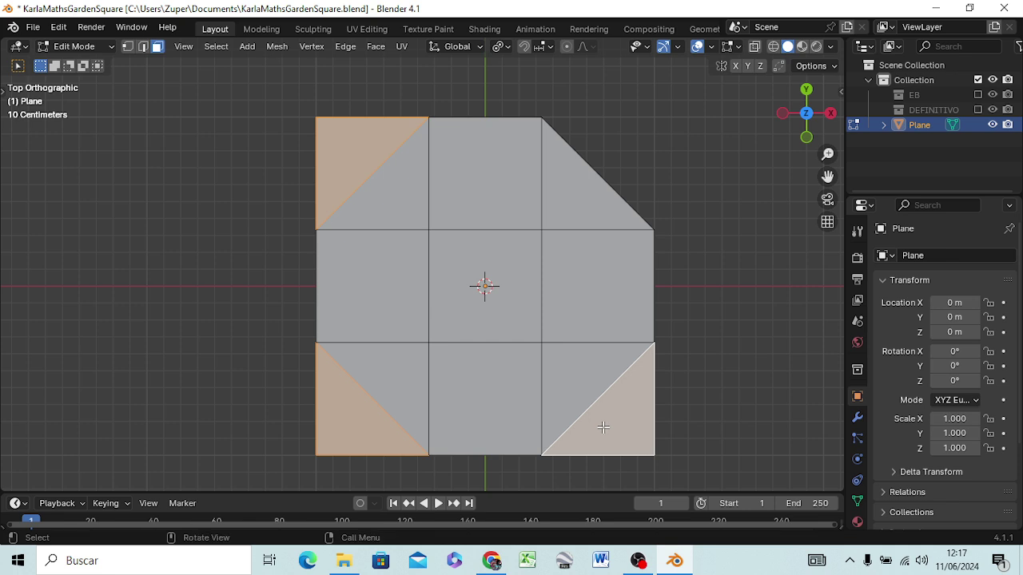
key(x)
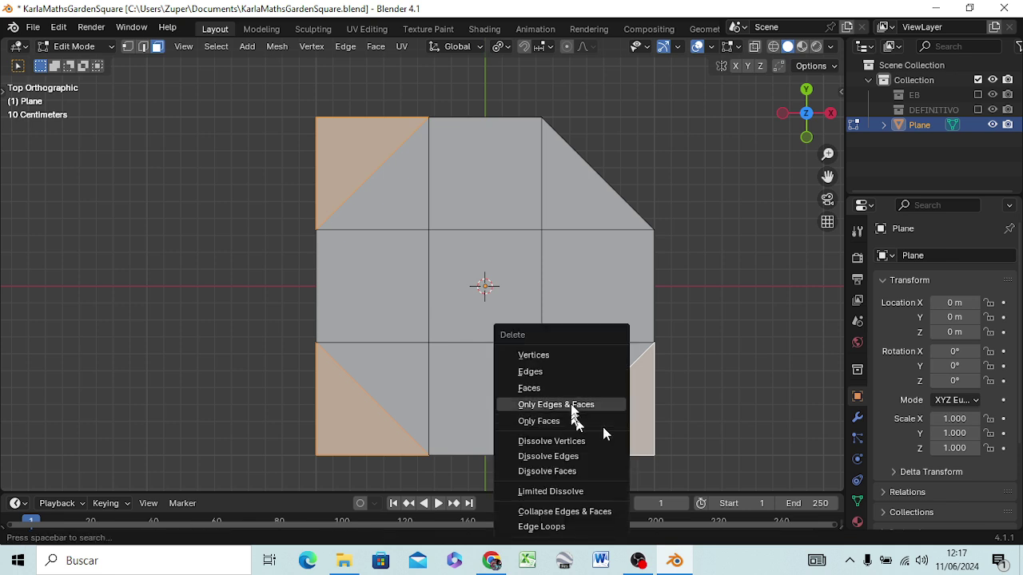
click(568, 388)
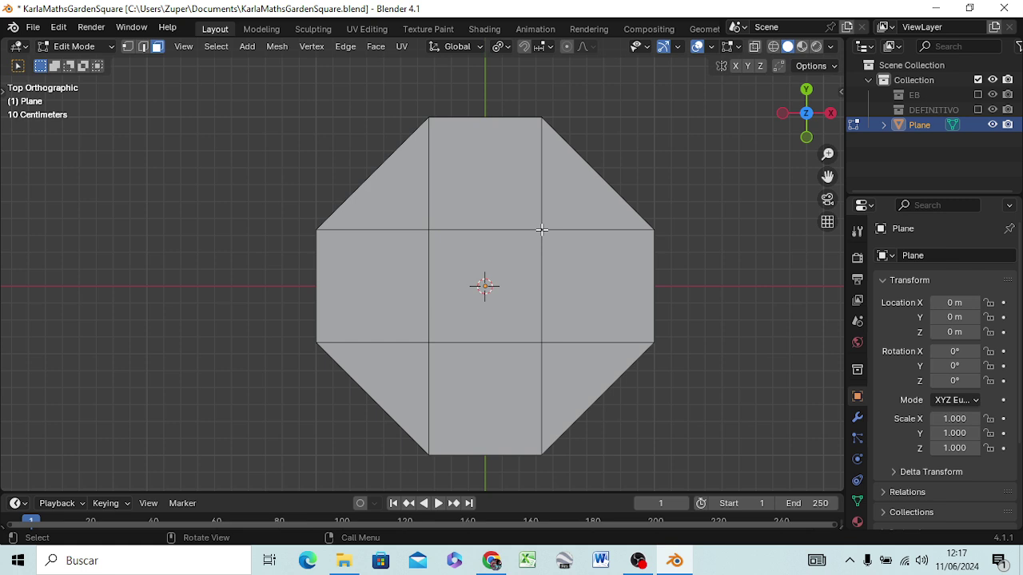
Step: Select the centre square's edges and delete its faces, leaving four corner triangles
key(1)
click(498, 231)
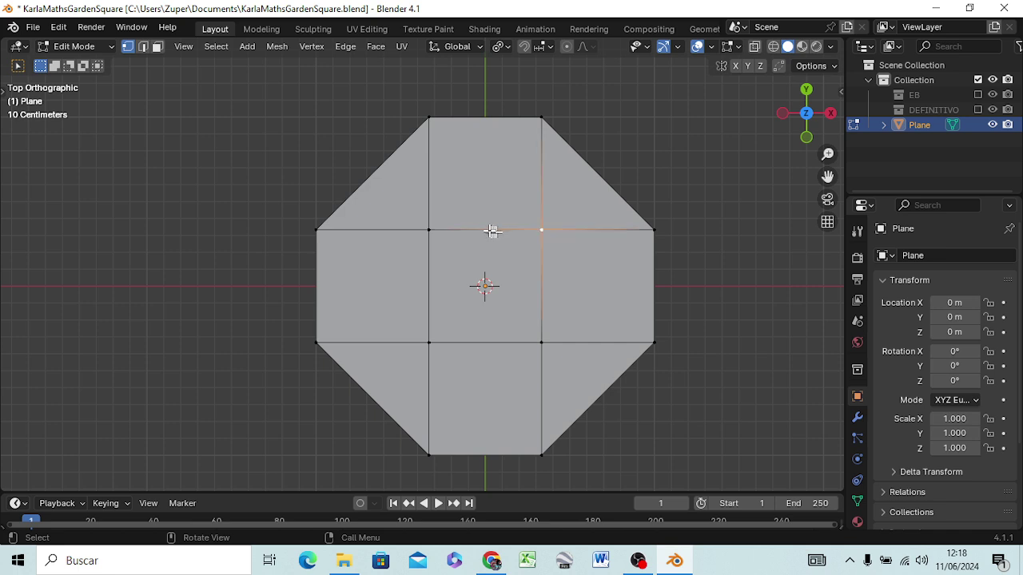
key(2)
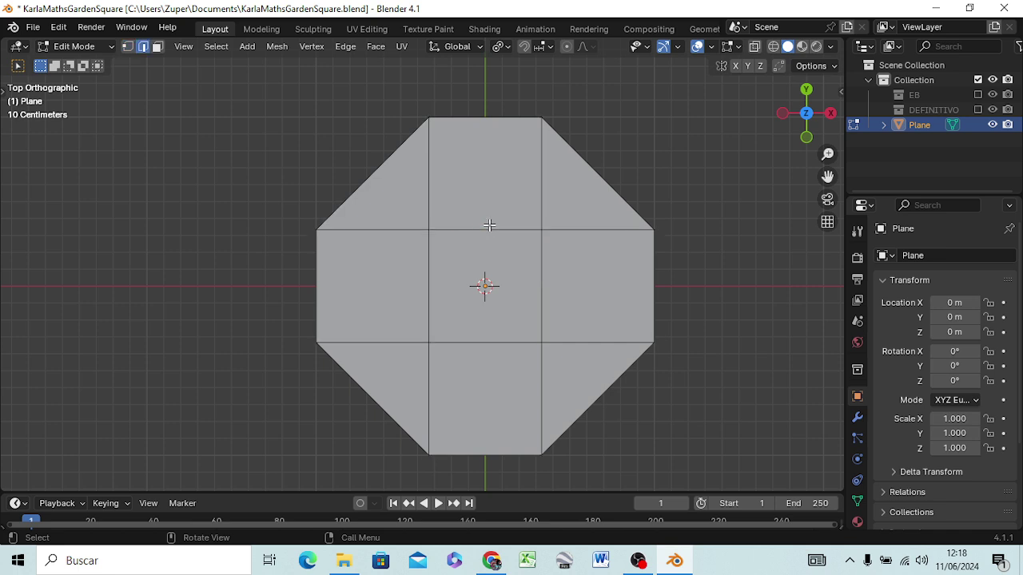
click(489, 229)
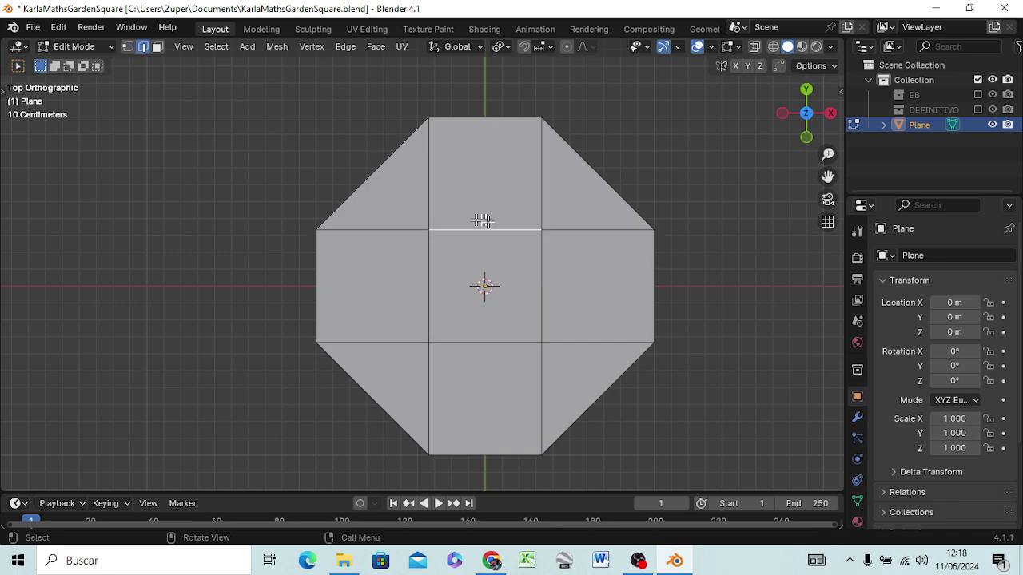
shift+click(427, 286)
shift+click(476, 336)
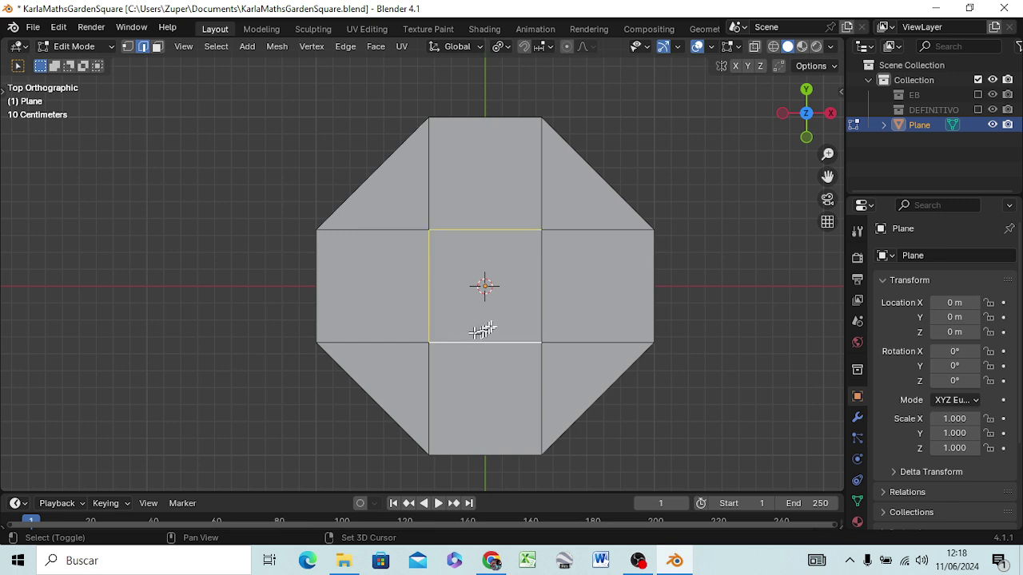
shift+click(541, 313)
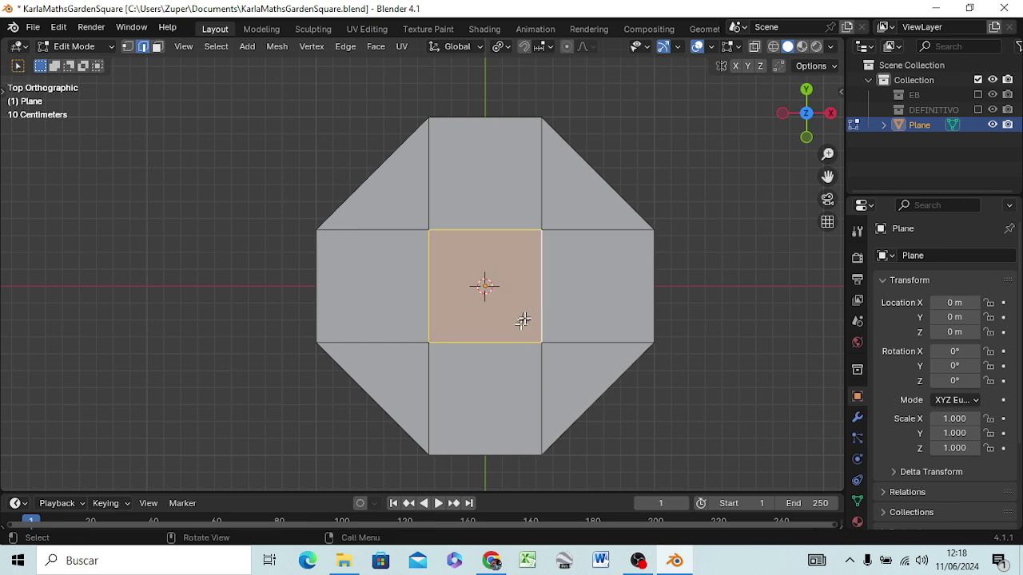
key(x)
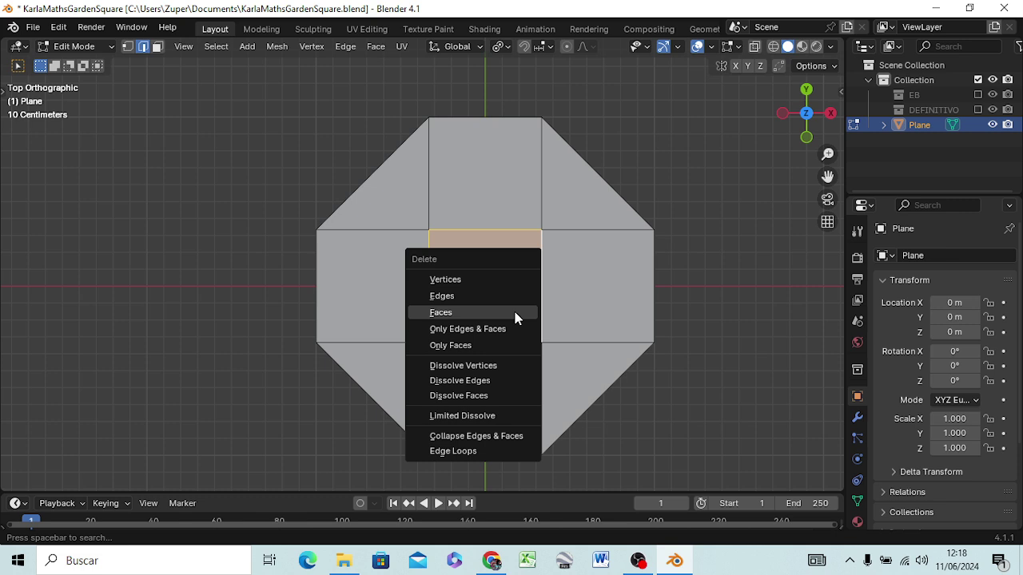
click(499, 296)
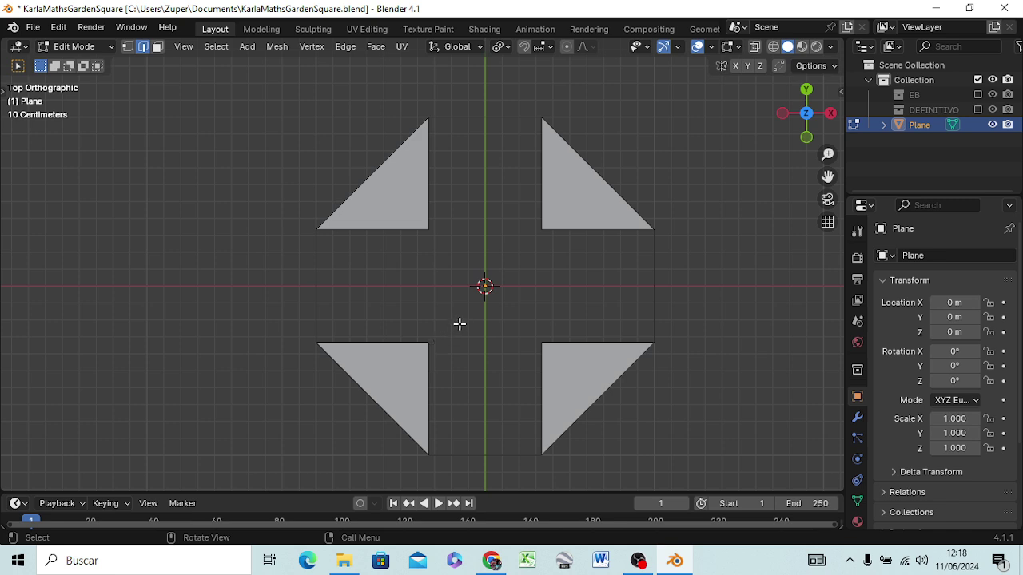
Step: Select the eight inner edges of the corner triangles and delete them, keeping only the outline
click(429, 208)
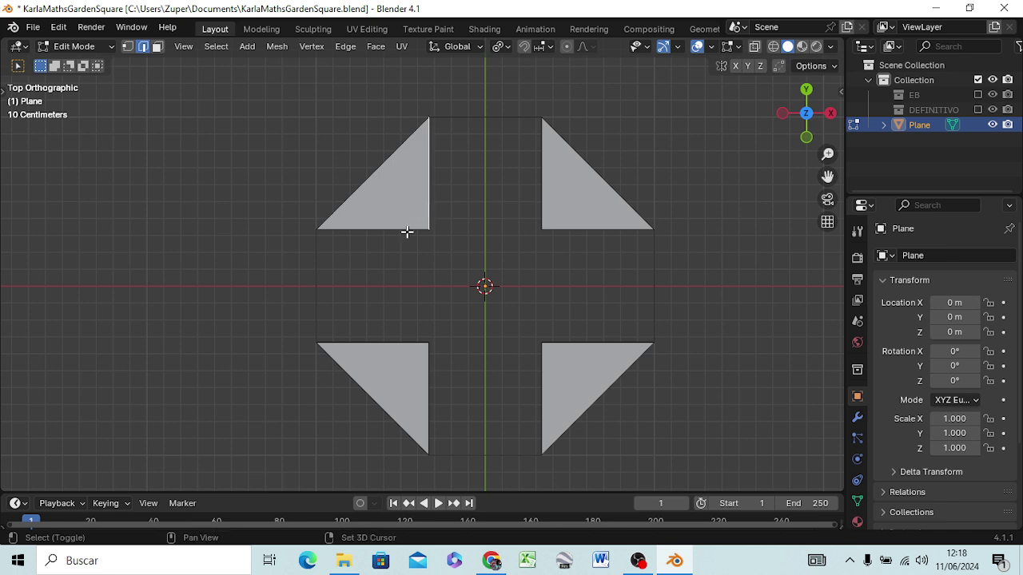
shift+click(406, 230)
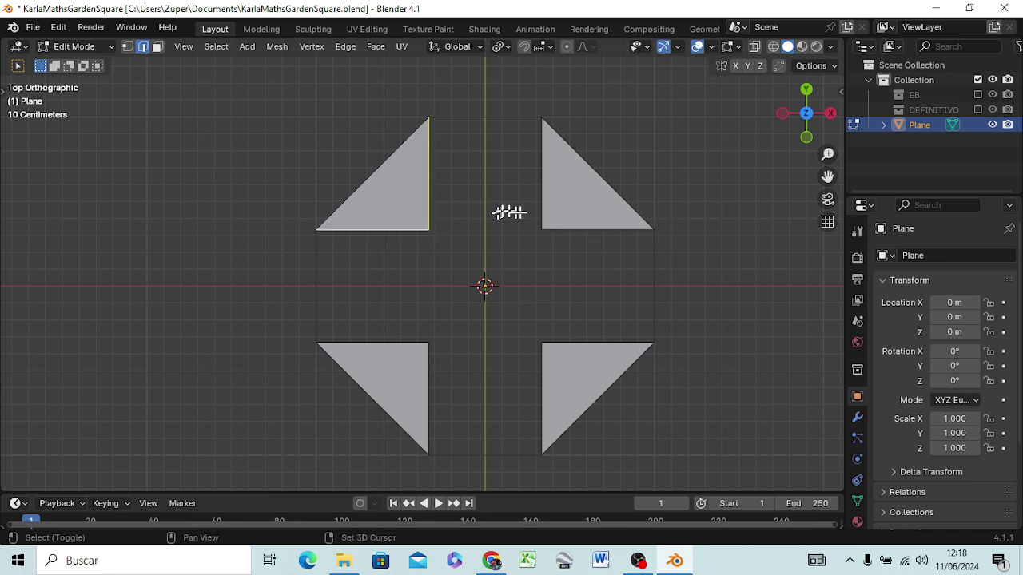
shift+click(541, 208)
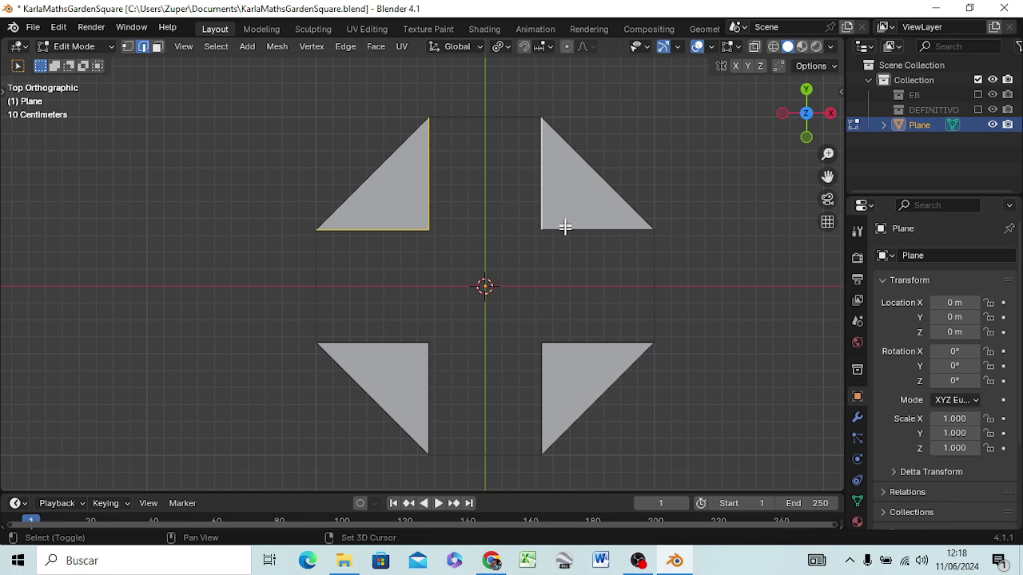
shift+click(569, 229)
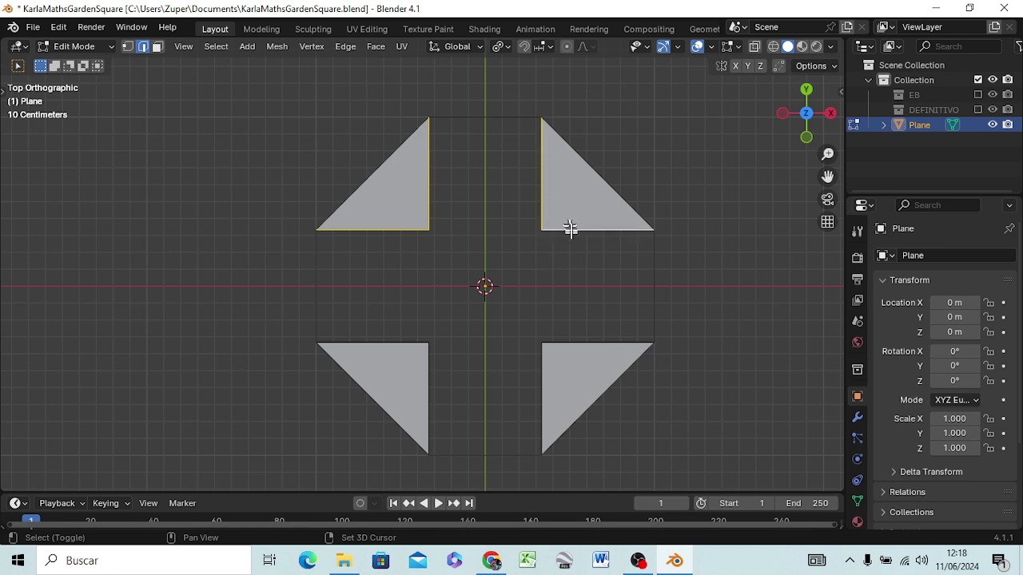
shift+click(573, 345)
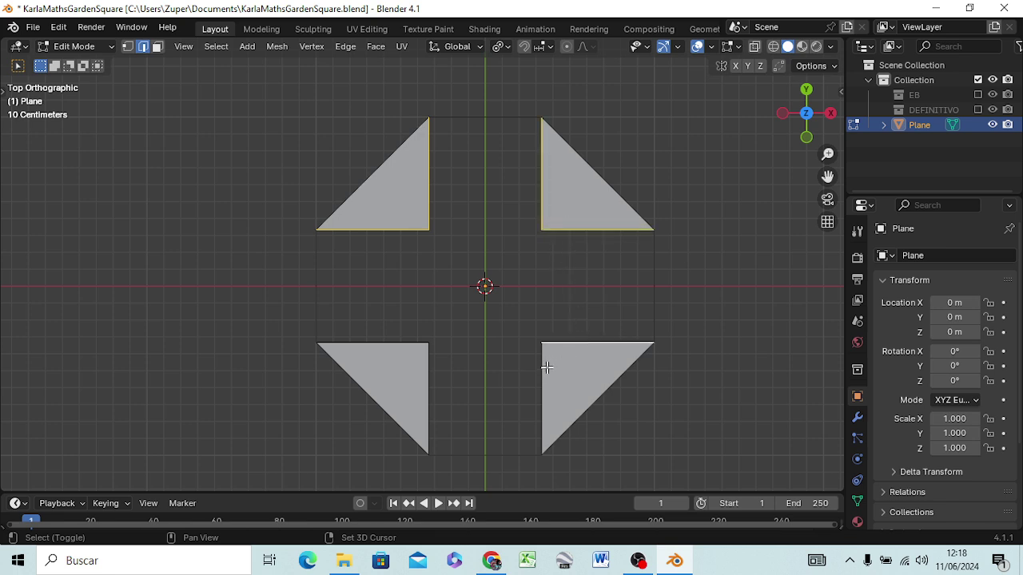
shift+click(542, 367)
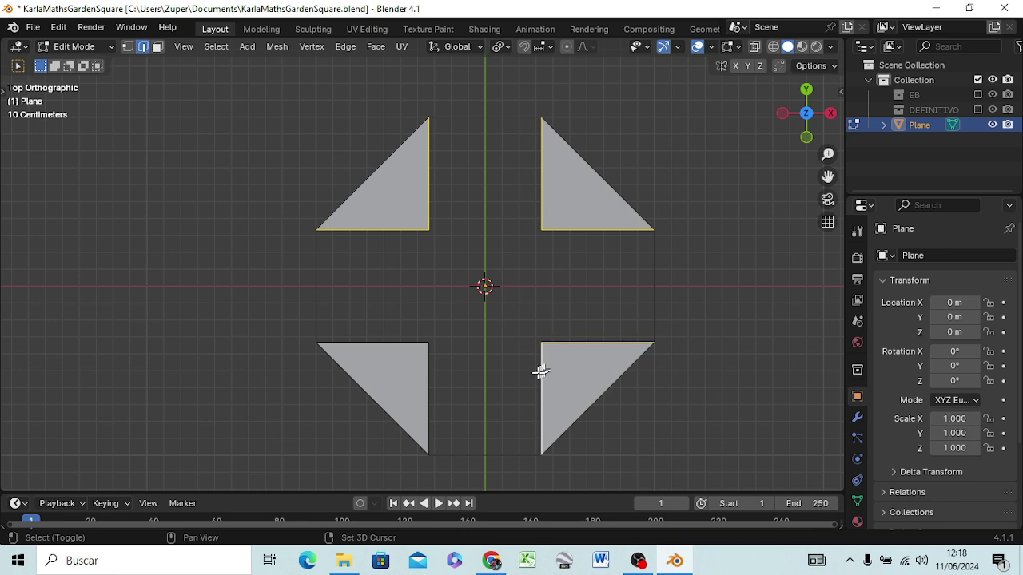
shift+click(420, 370)
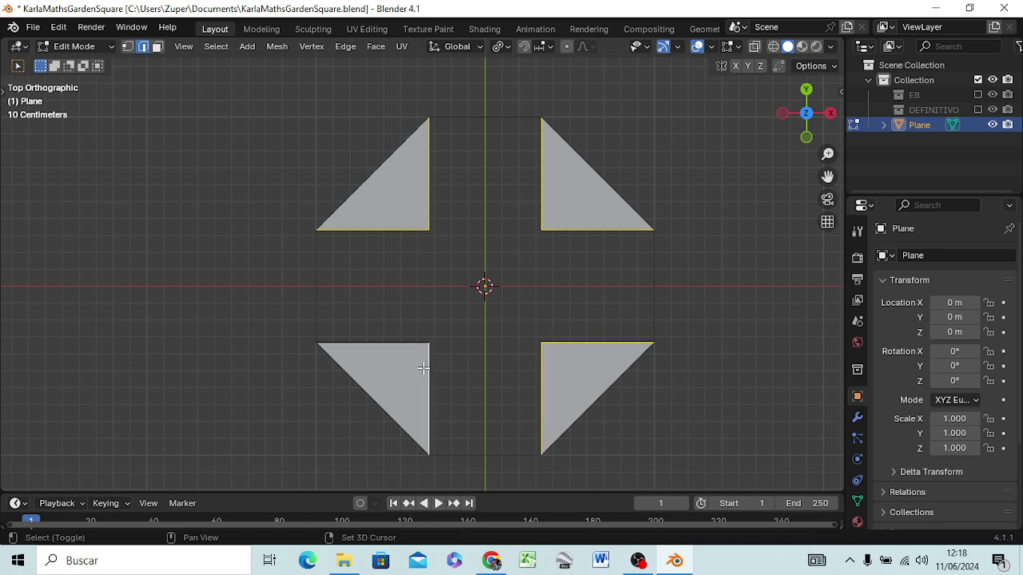
shift+click(403, 346)
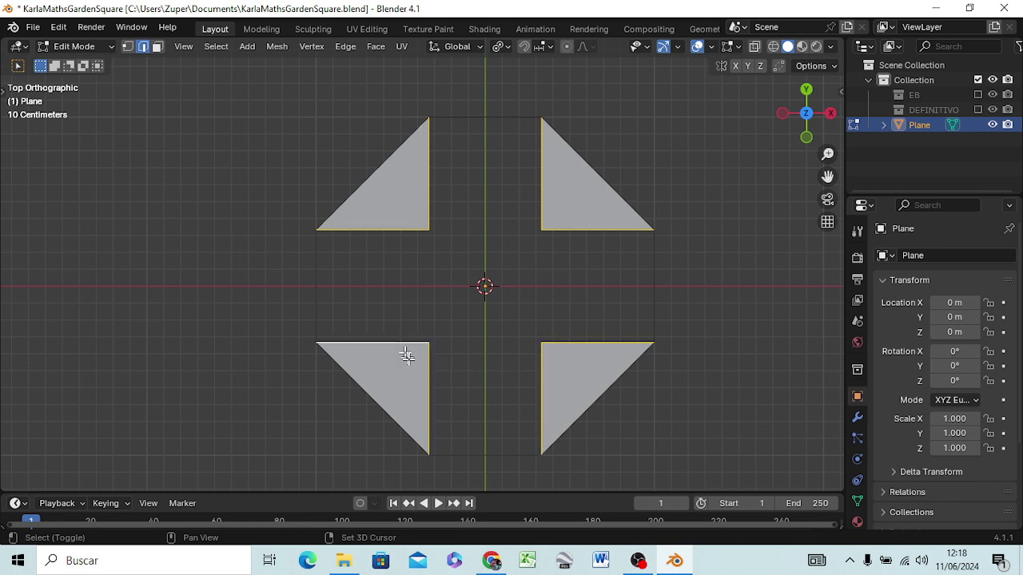
key(x)
click(470, 345)
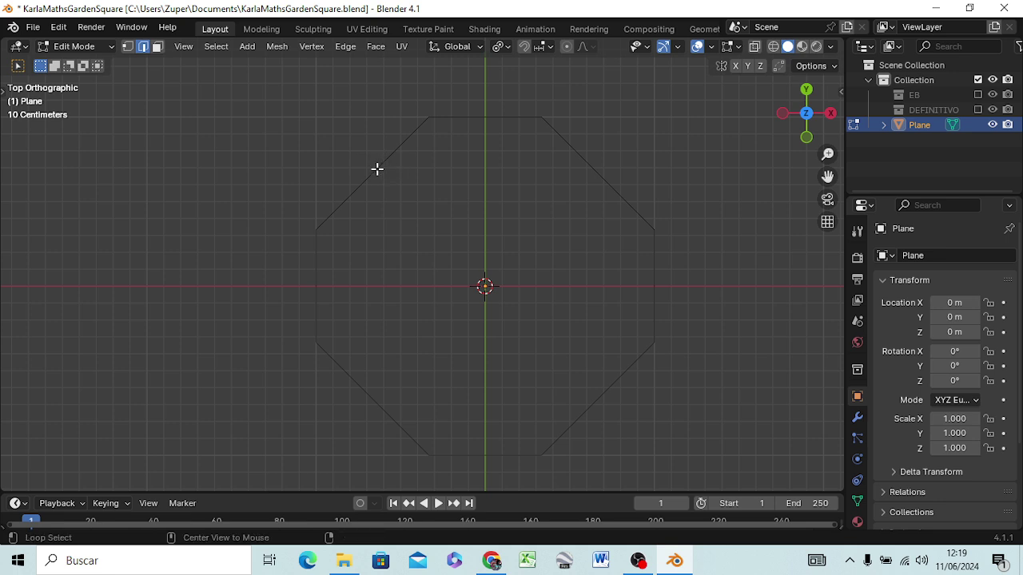
Step: Select the full octagon edge loop and view it edge-on in Right Orthographic
alt+click(376, 169)
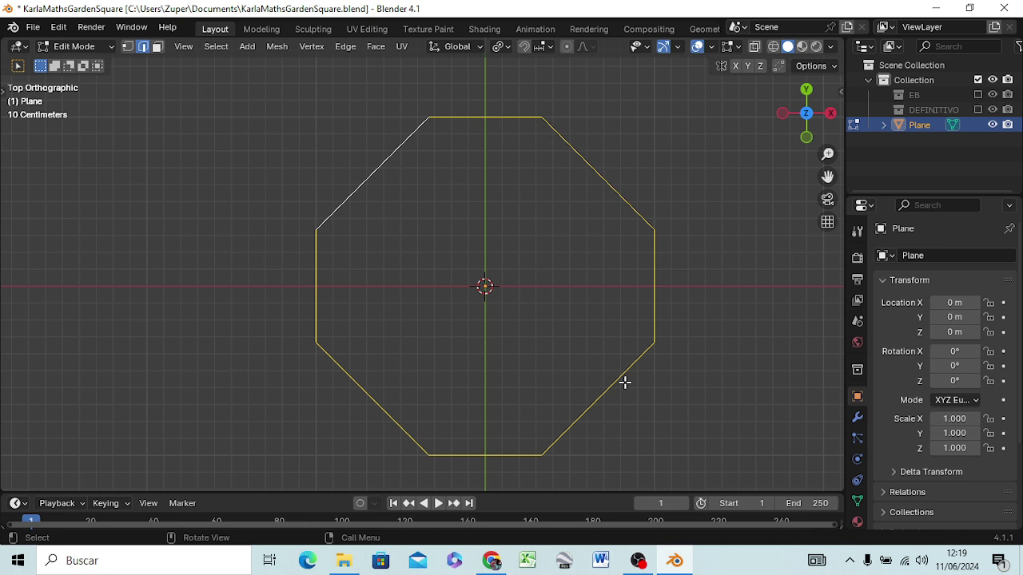
key(KP_3)
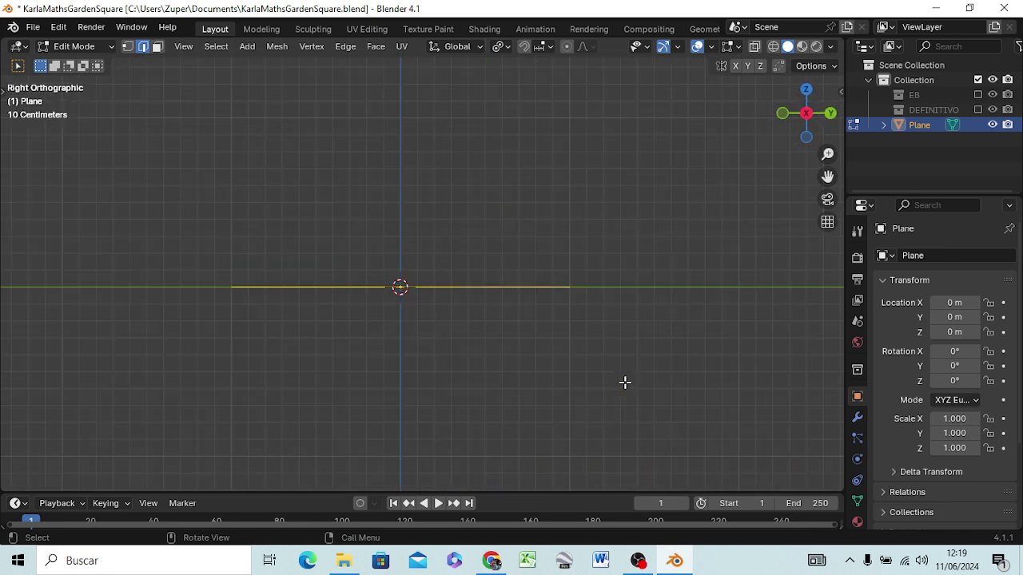
scroll(538, 258, down, 4)
scroll(548, 272, down, 5)
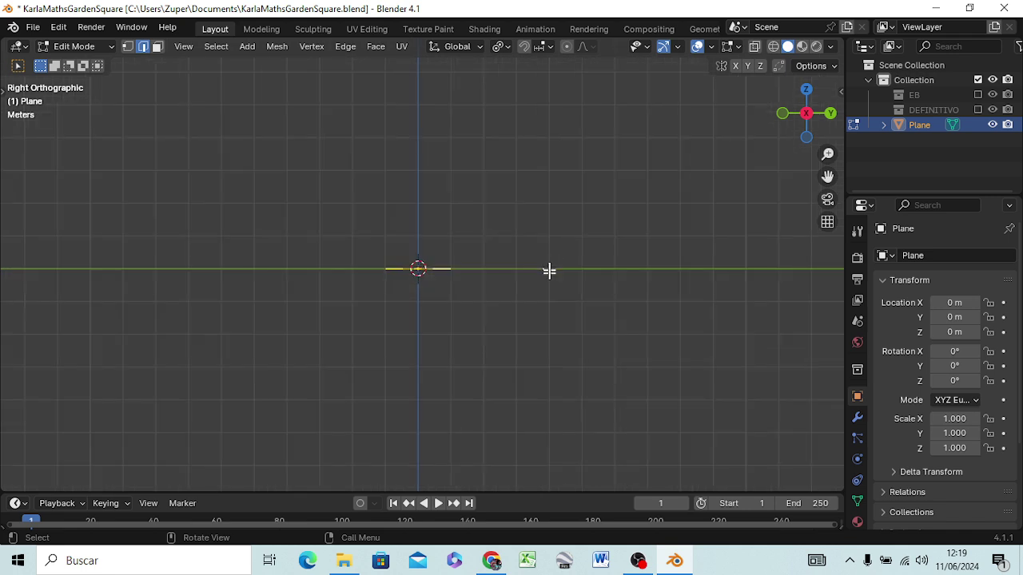
scroll(541, 270, down, 3)
scroll(517, 269, up, 4)
scroll(509, 277, up, 6)
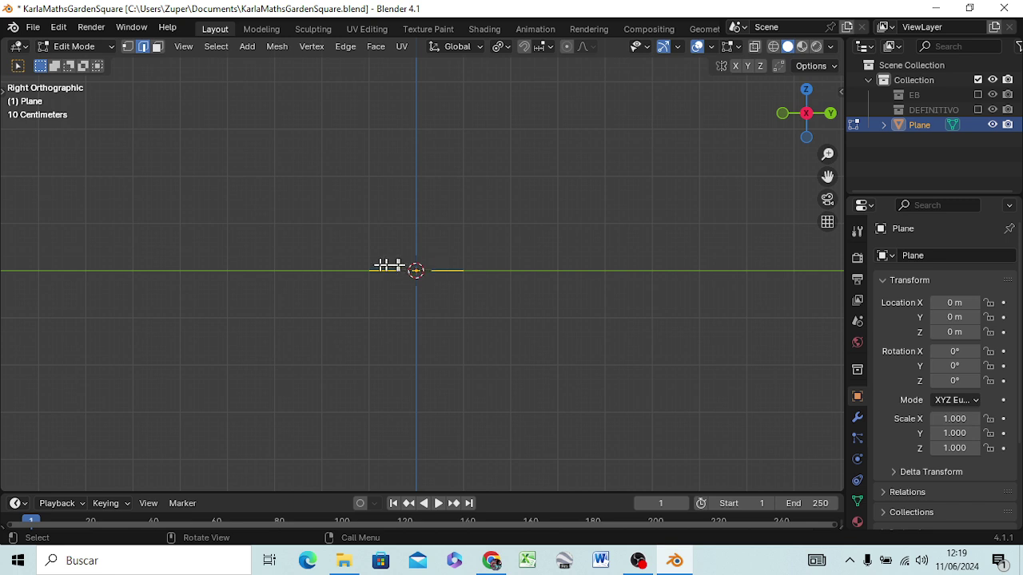
Step: Set the Plane object's Scale X, Y and Z to 0.5, then switch to top view
click(952, 419)
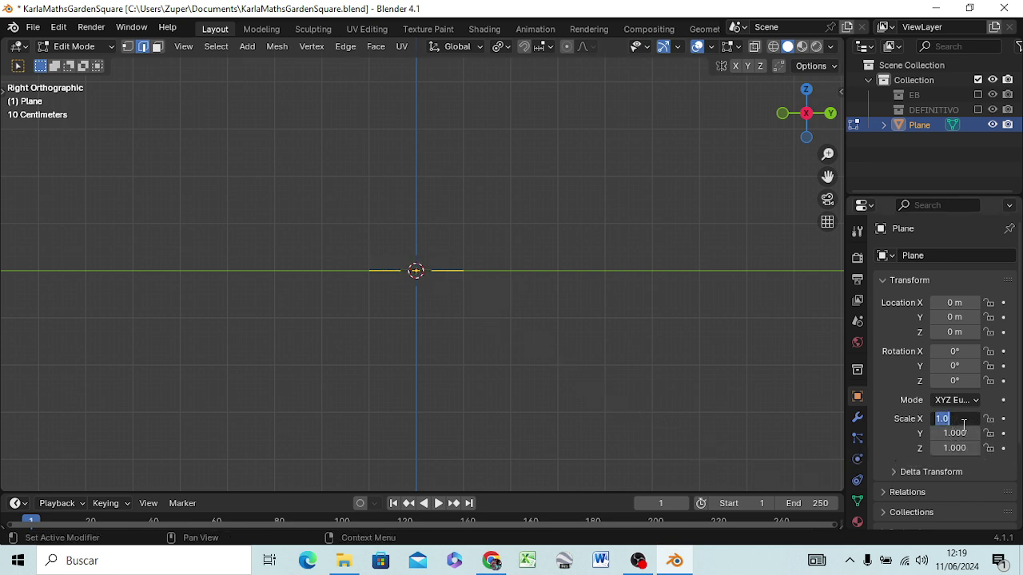
key(BackSpace)
key(Return)
double_click(953, 433)
key(BackSpace)
key(Return)
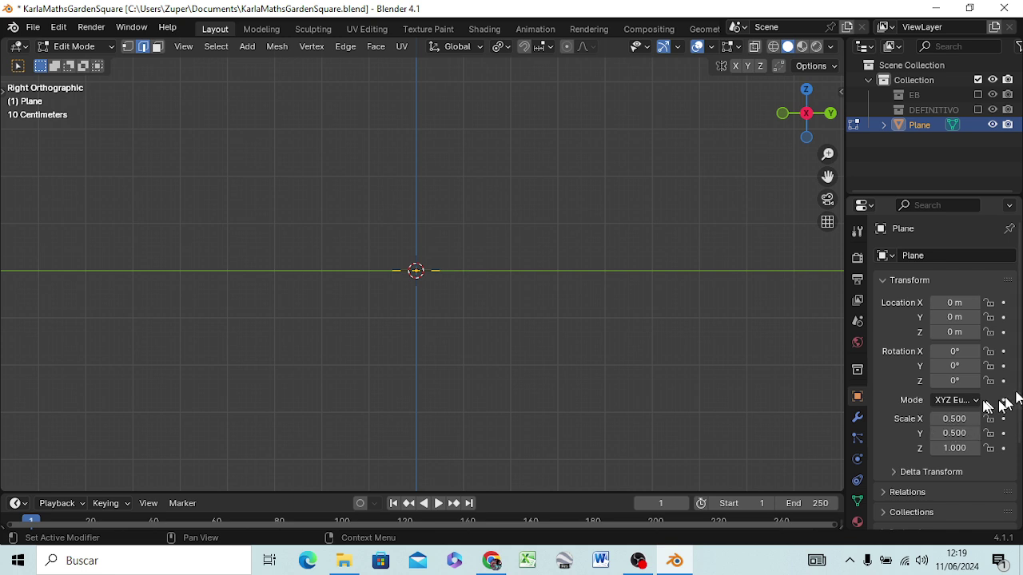
double_click(963, 448)
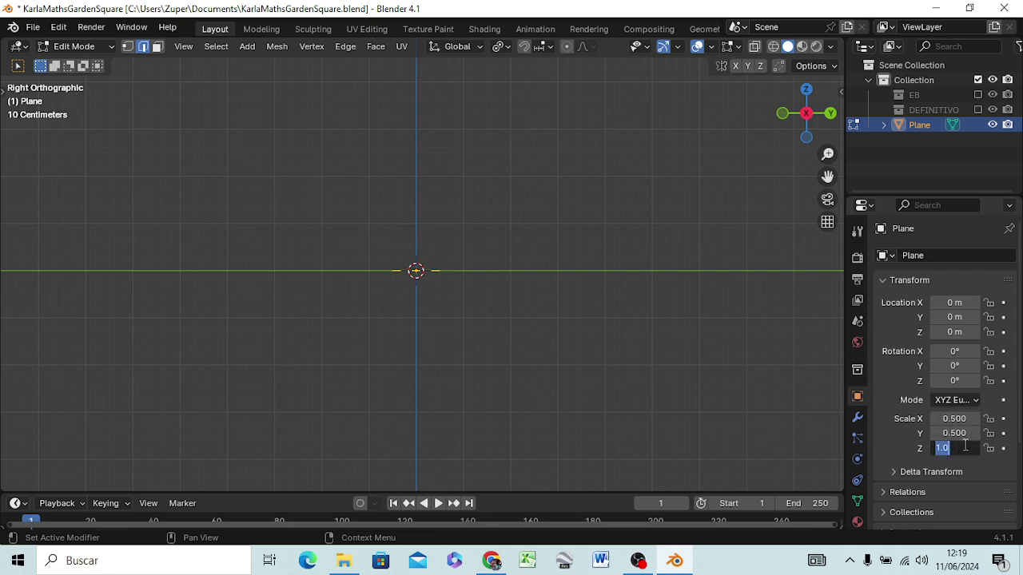
key(BackSpace)
key(Return)
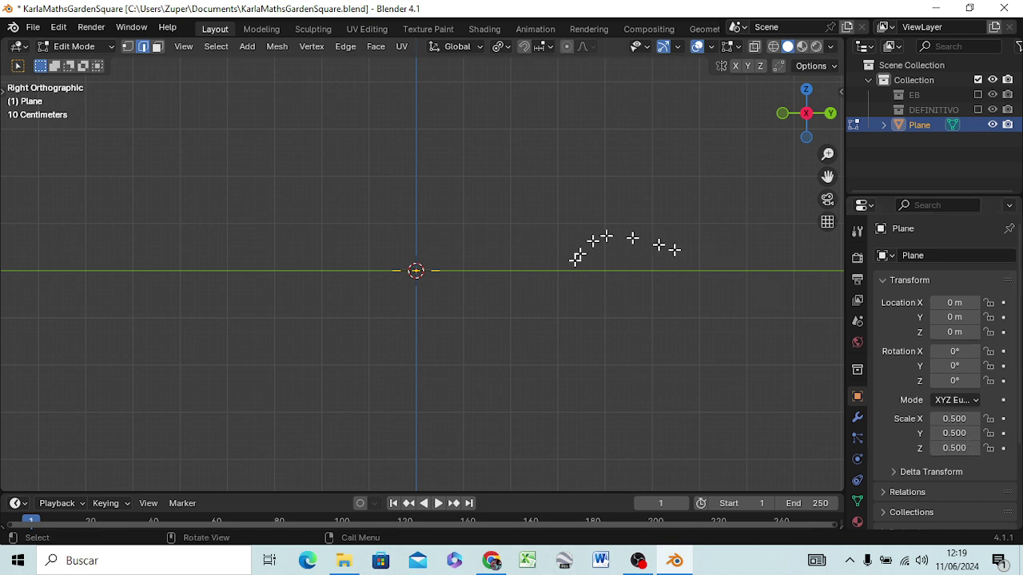
key(KP_7)
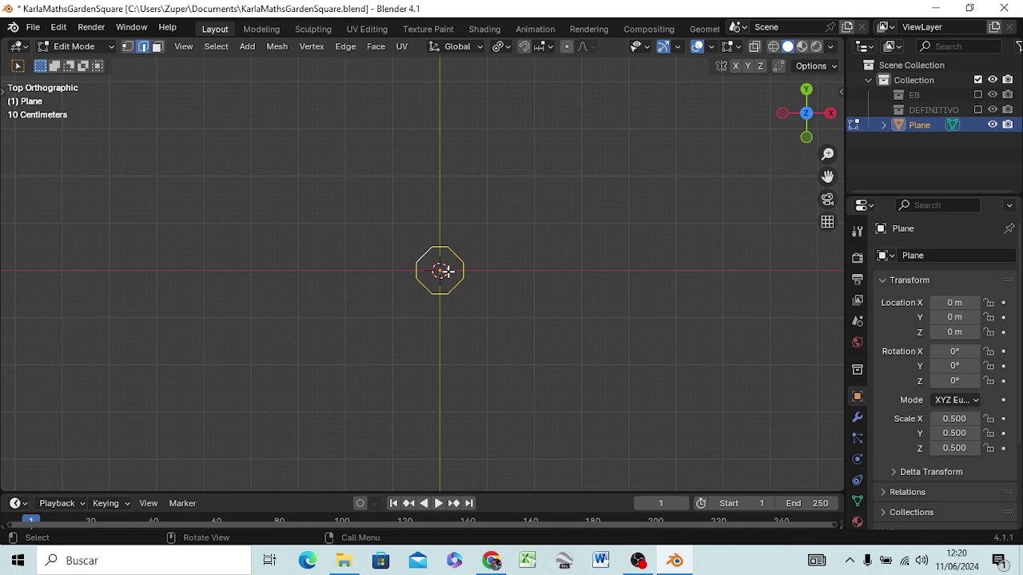
key(KP_3)
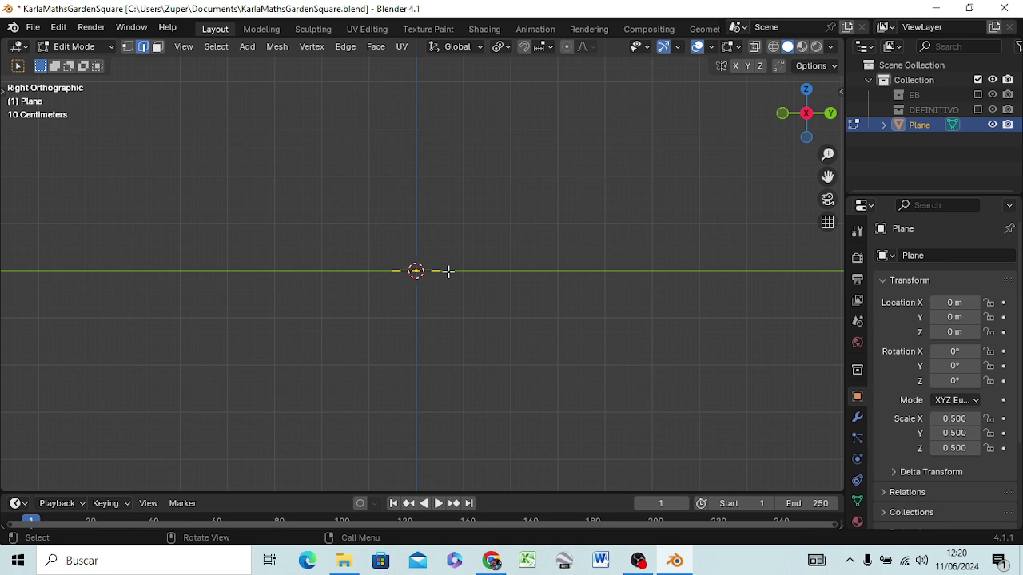
key(g)
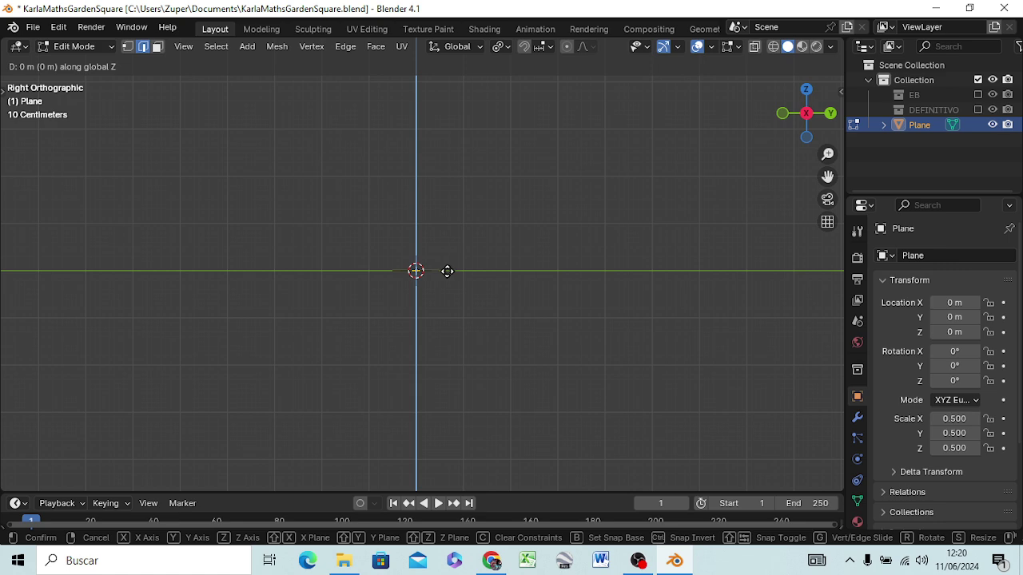
click(452, 224)
mouse_move(447, 253)
middle_down()
mouse_move(464, 297)
mouse_move(466, 406)
mouse_move(514, 434)
mouse_move(610, 379)
mouse_move(528, 408)
mouse_move(464, 338)
mouse_move(468, 295)
middle_up()
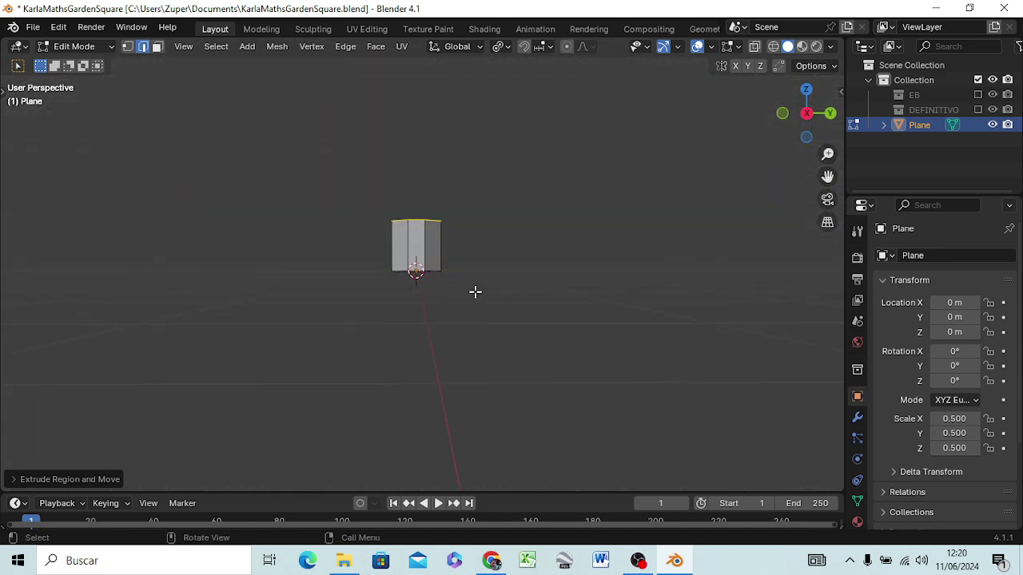
key(ctrl+z)
key(ctrl+z)
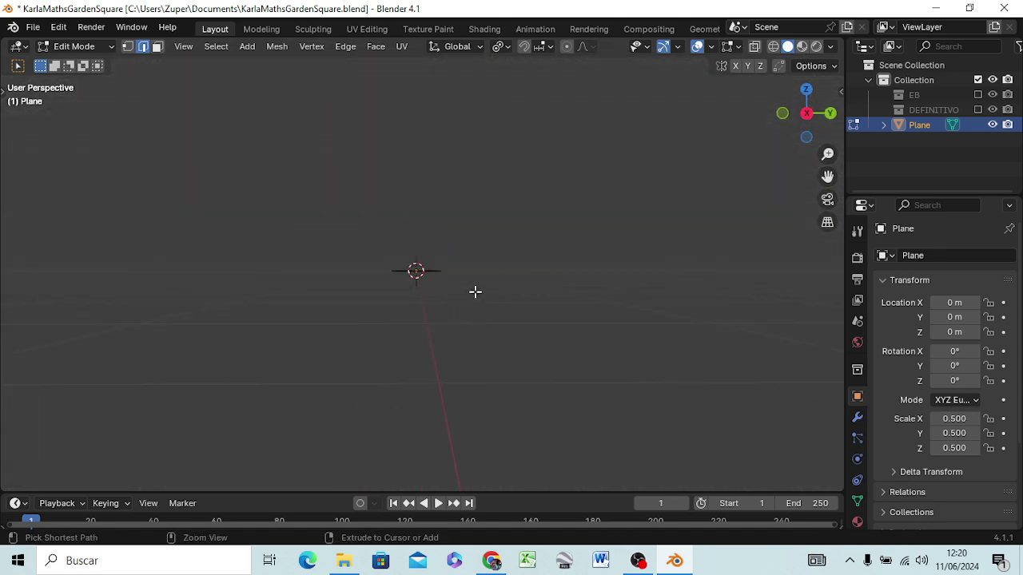
middle_drag(429, 320, 434, 360)
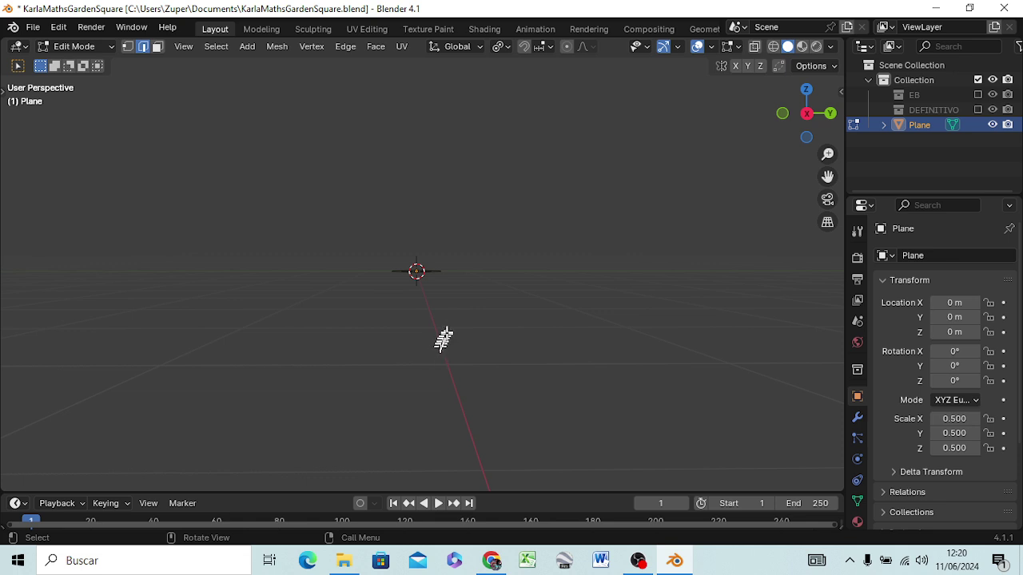
middle_drag(452, 267, 468, 354)
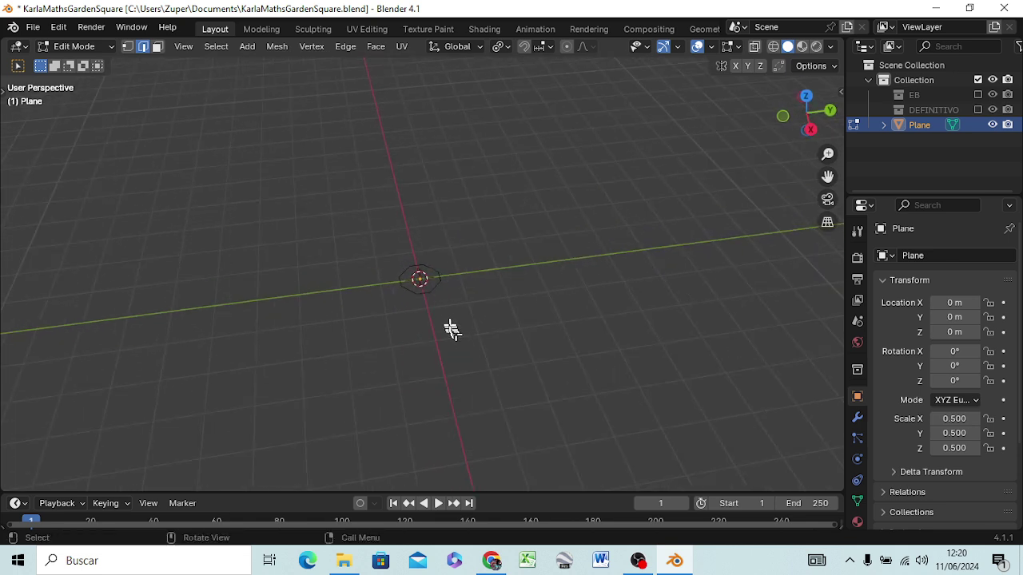
alt+click(438, 289)
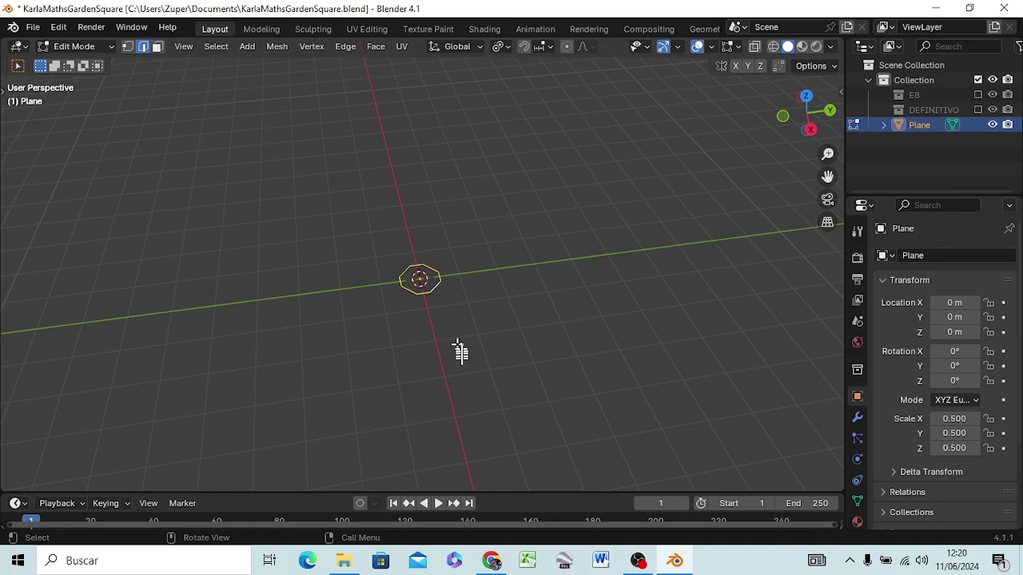
scroll(478, 327, down, 2)
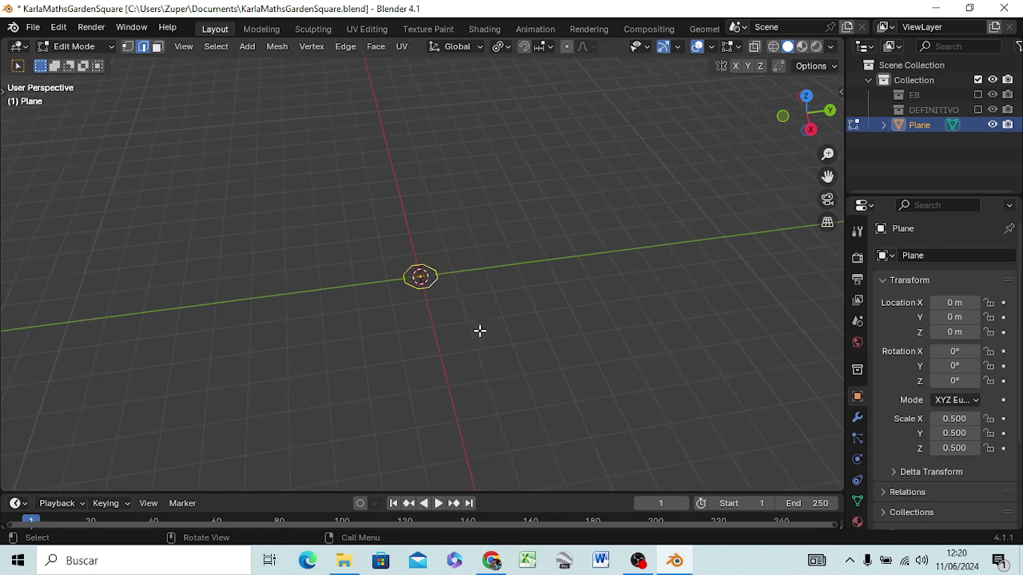
scroll(480, 326, down, 2)
Step: Rename the Plane object to BaseArbol in the Outliner
key(KP_3)
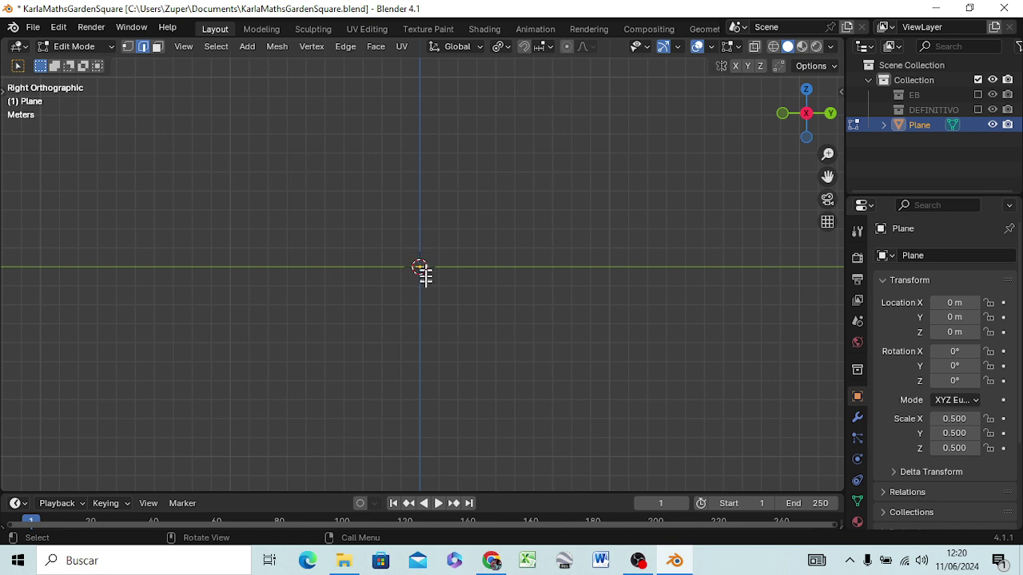
double_click(920, 125)
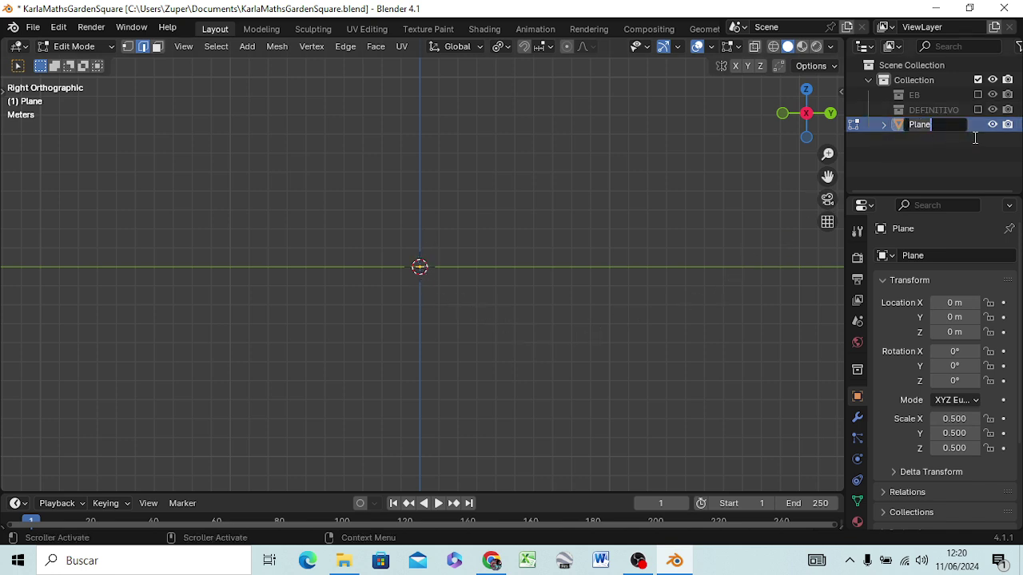
text(Bs)
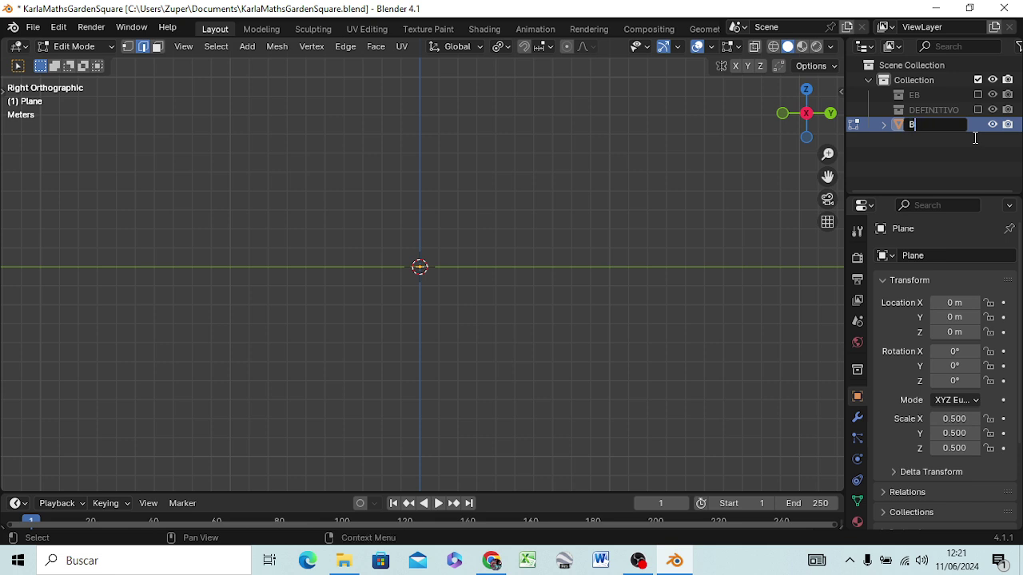
text(A)
text(rbol)
key(Return)
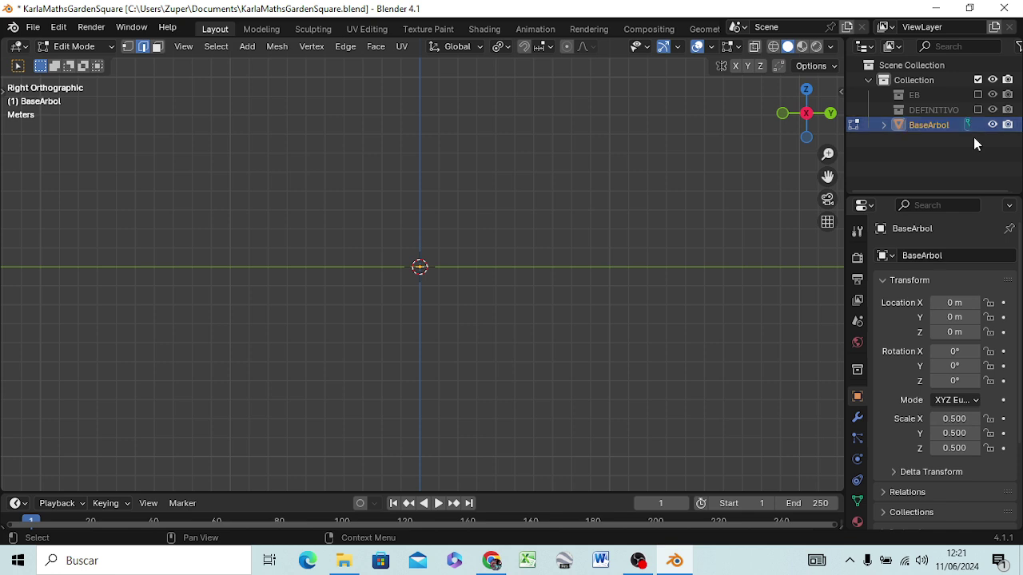
Step: Copy BaseArbol, paste a copy and move BaseArbol.001 into the EB collection
right_click(926, 126)
click(864, 127)
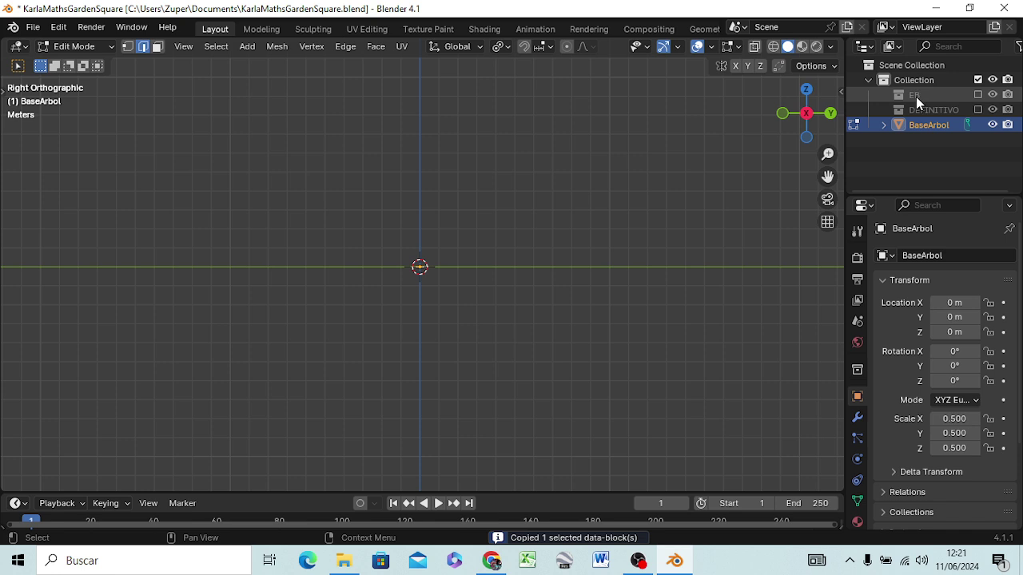
right_click(916, 97)
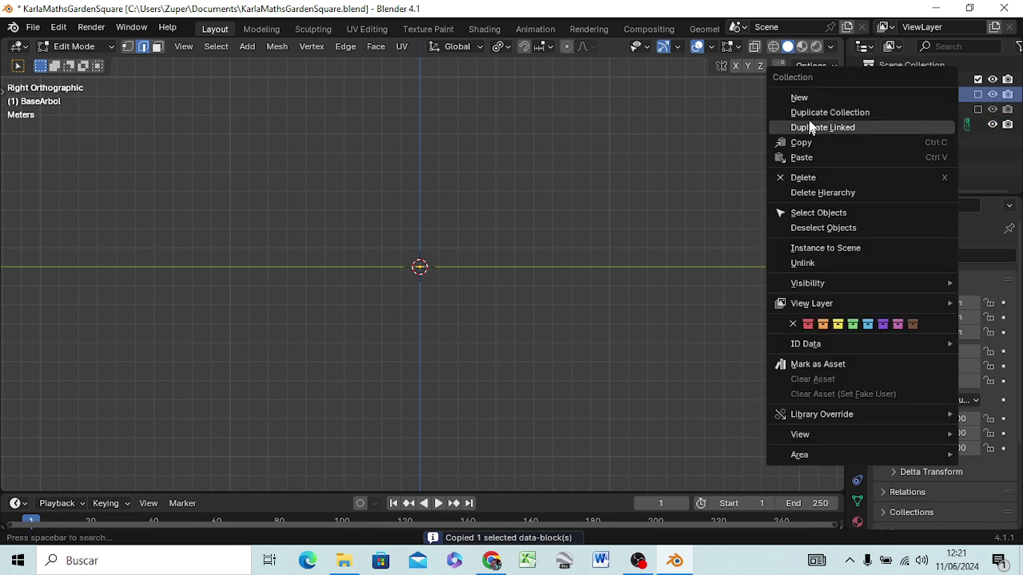
click(812, 156)
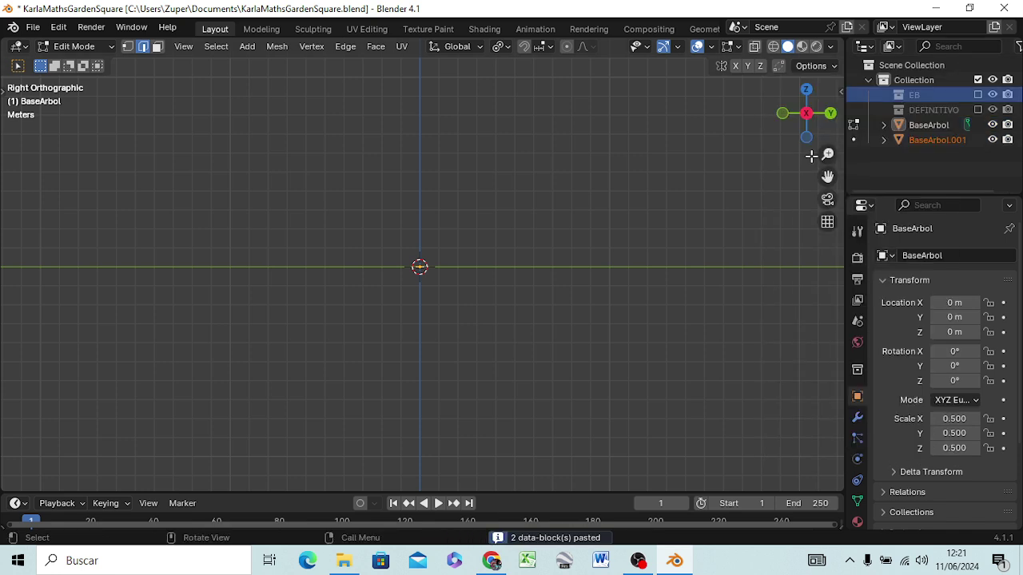
drag(949, 145, 914, 93)
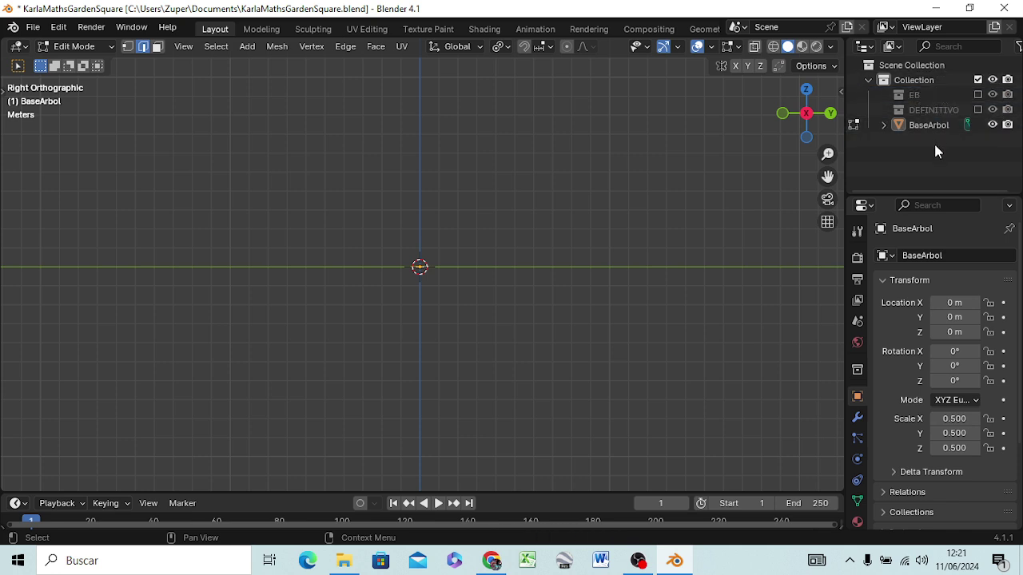
mouse_move(920, 124)
mouse_down()
mouse_move(912, 151)
mouse_move(894, 163)
mouse_up()
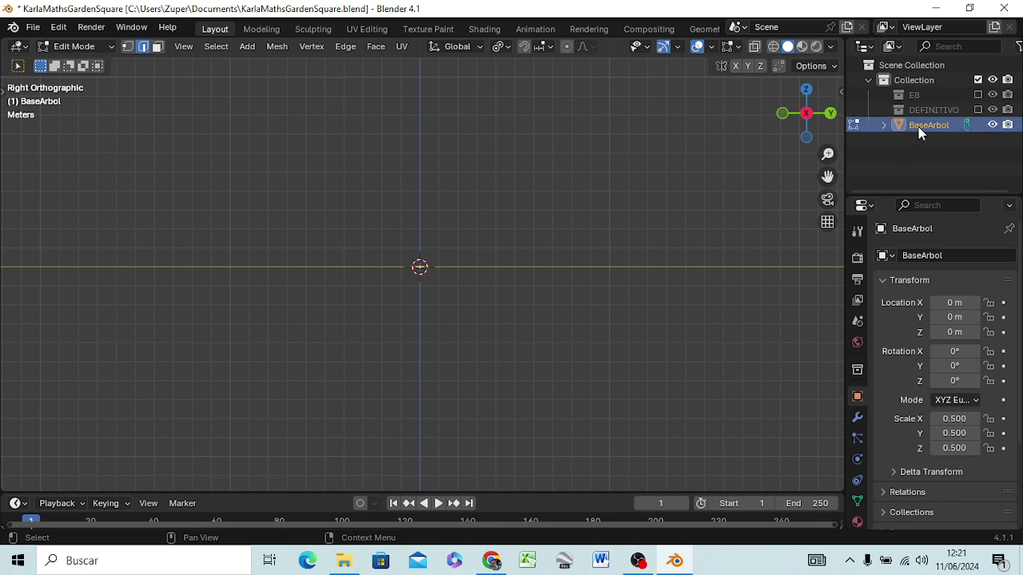
Step: Paste three more copies of BaseArbol into the main Collection
right_click(919, 132)
click(880, 128)
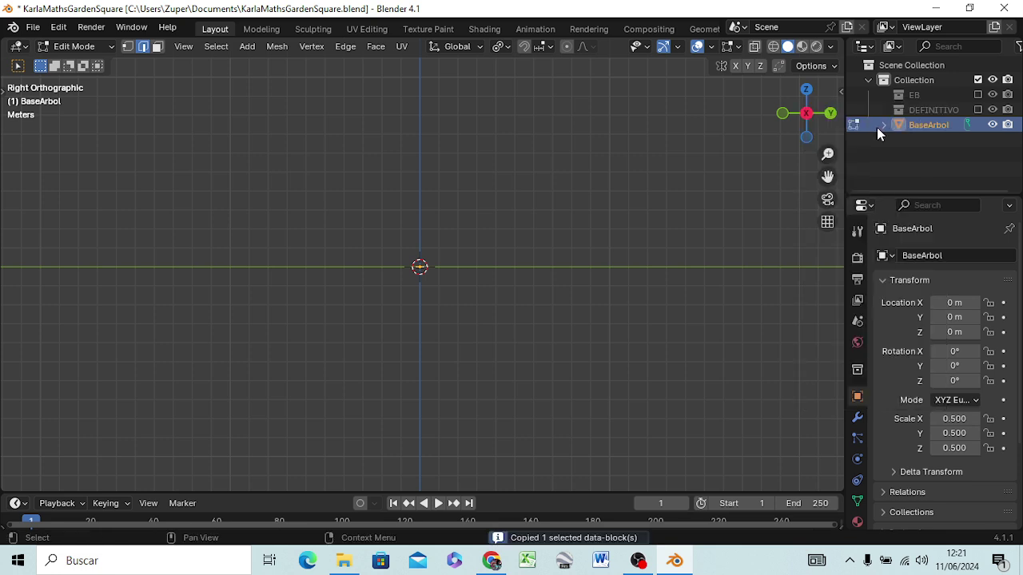
right_click(925, 83)
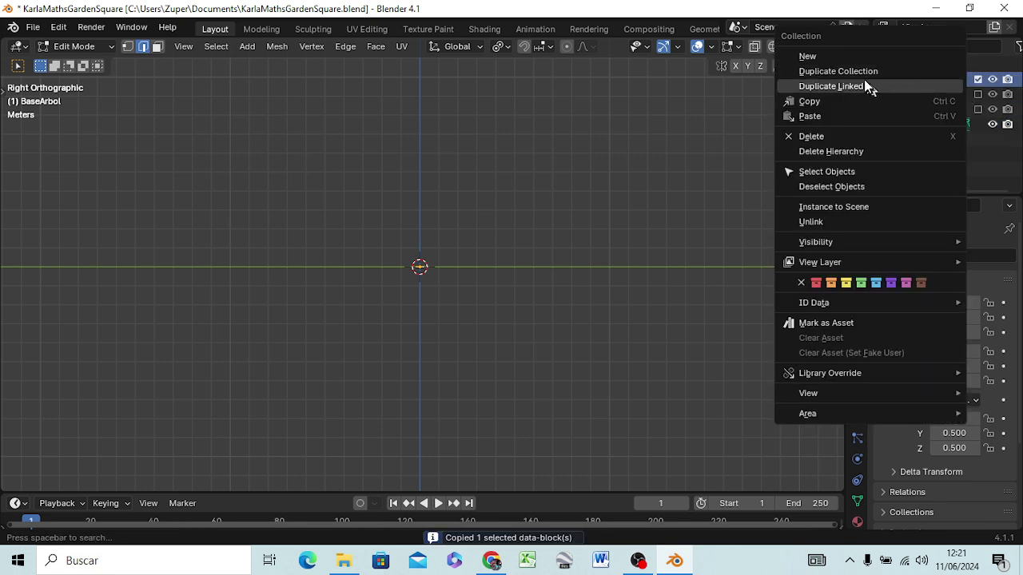
click(809, 117)
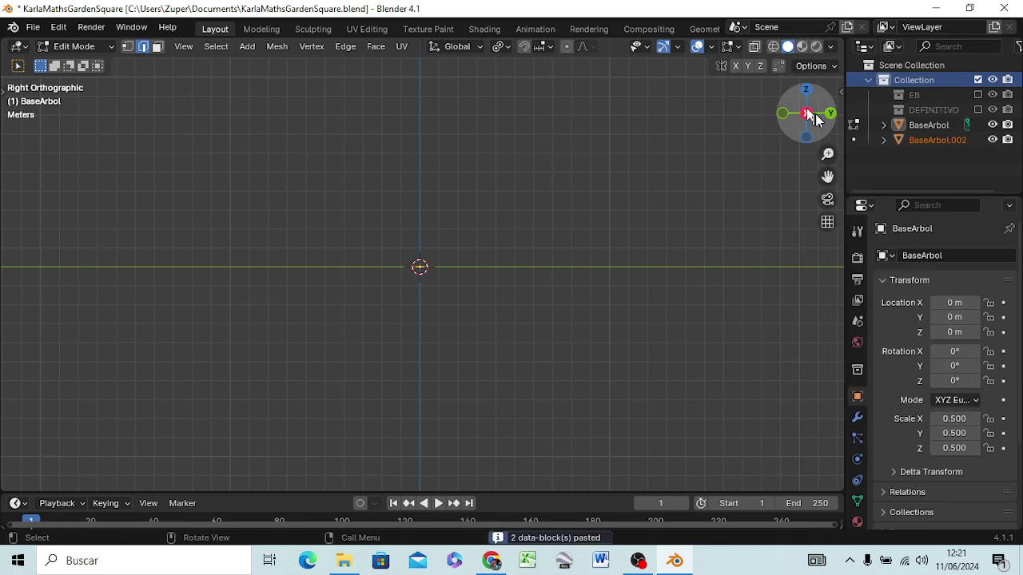
right_click(907, 86)
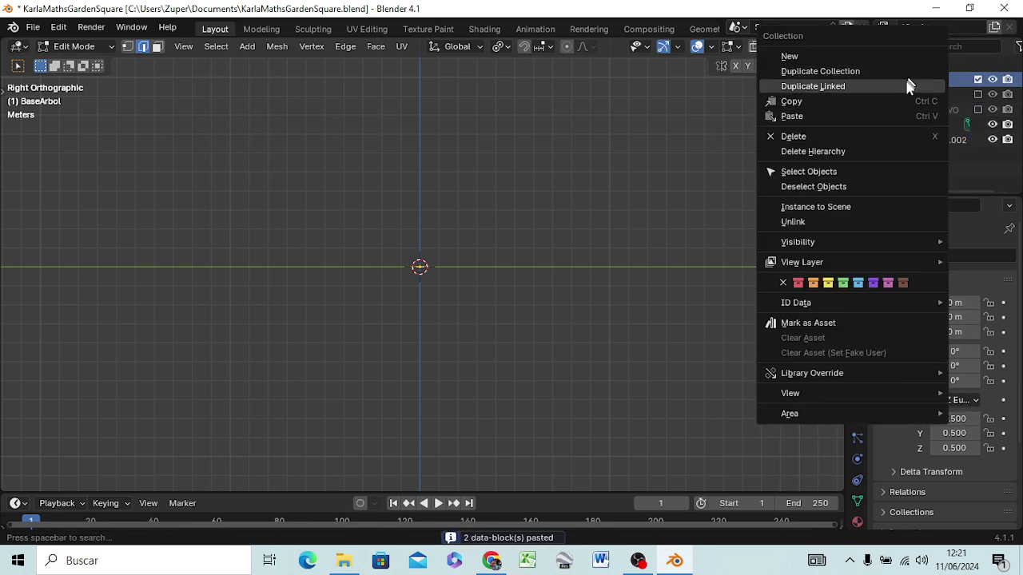
click(797, 119)
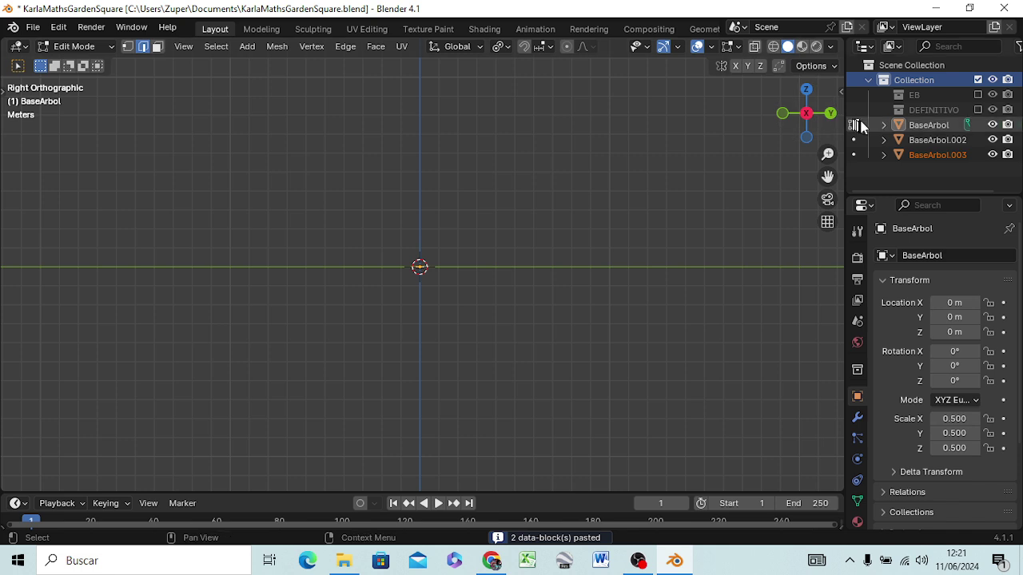
right_click(911, 81)
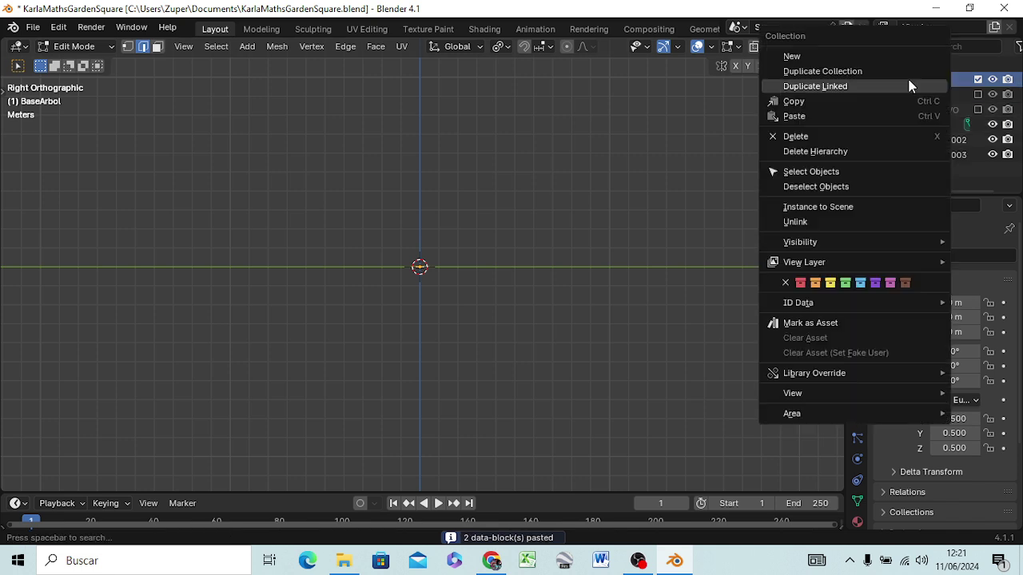
click(809, 120)
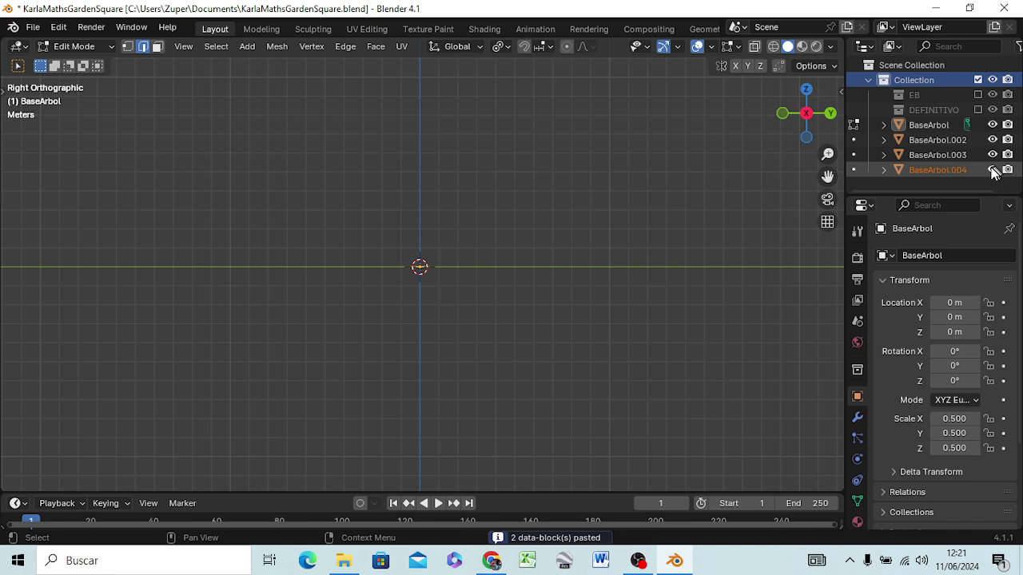
Step: Hide the BaseArbol.002, BaseArbol.003 and BaseArbol.004 copies
click(992, 170)
click(992, 155)
click(992, 140)
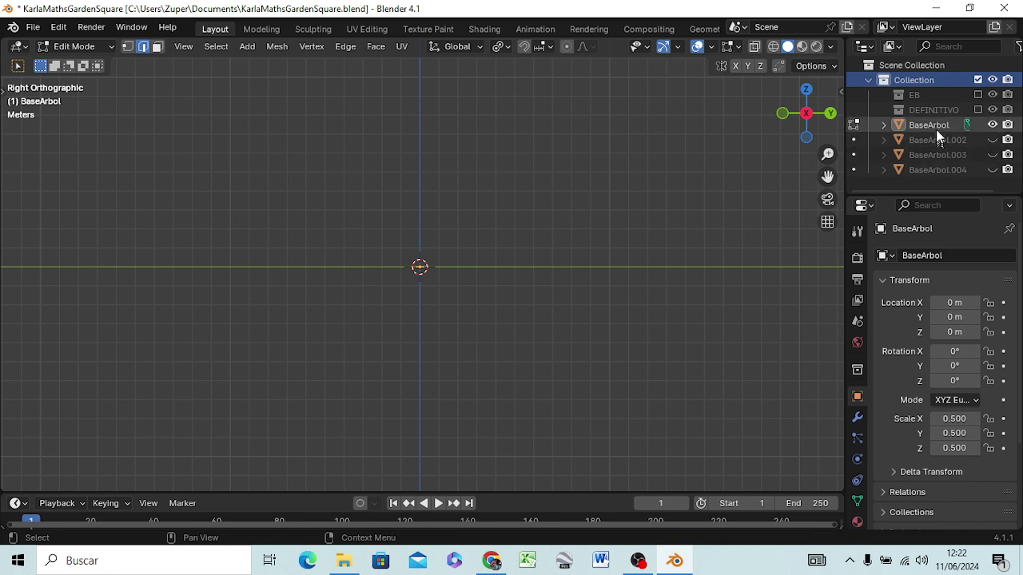
click(932, 128)
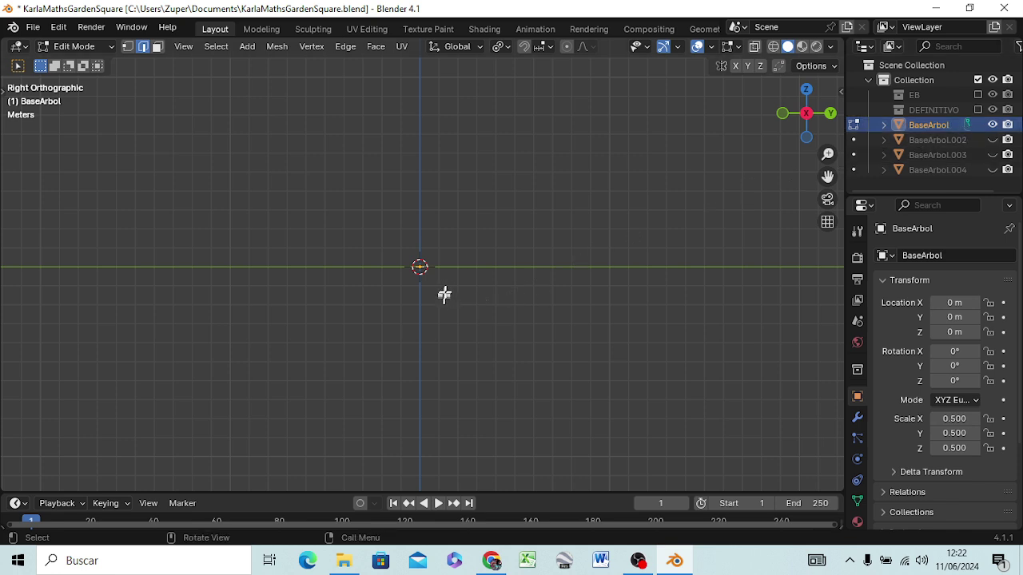
scroll(408, 288, down, 2)
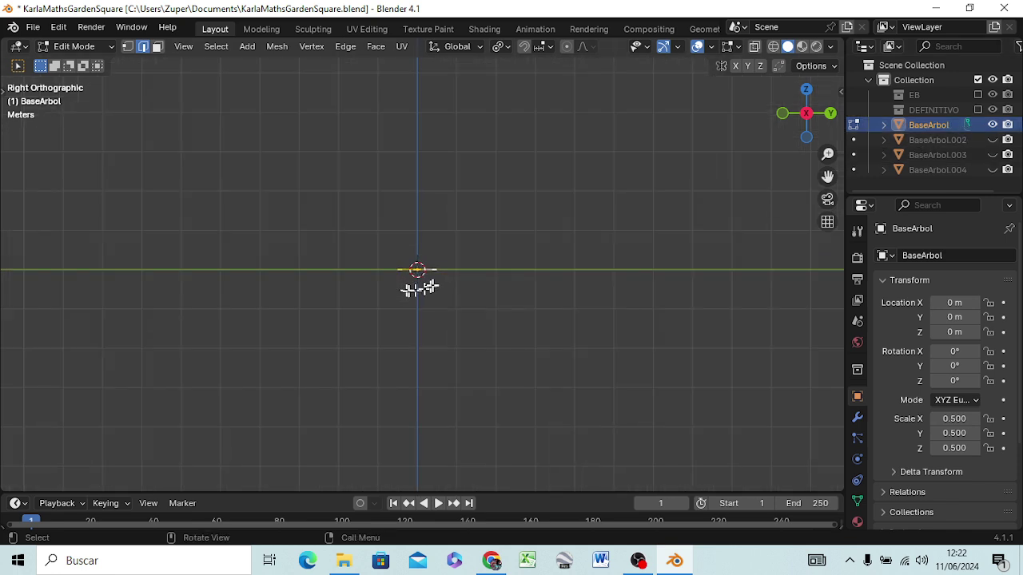
scroll(407, 290, up, 2)
scroll(410, 287, down, 3)
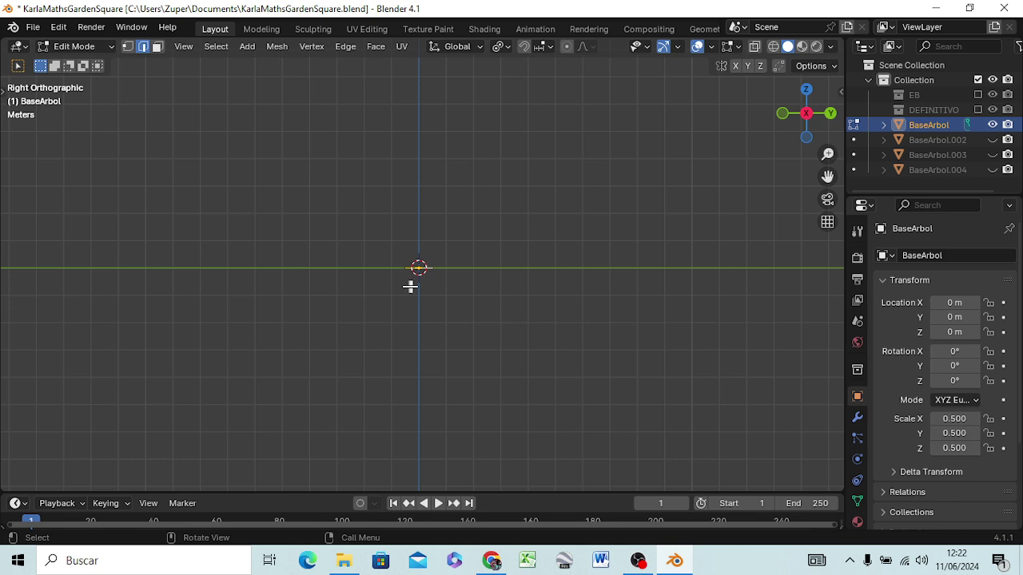
scroll(410, 287, up, 1)
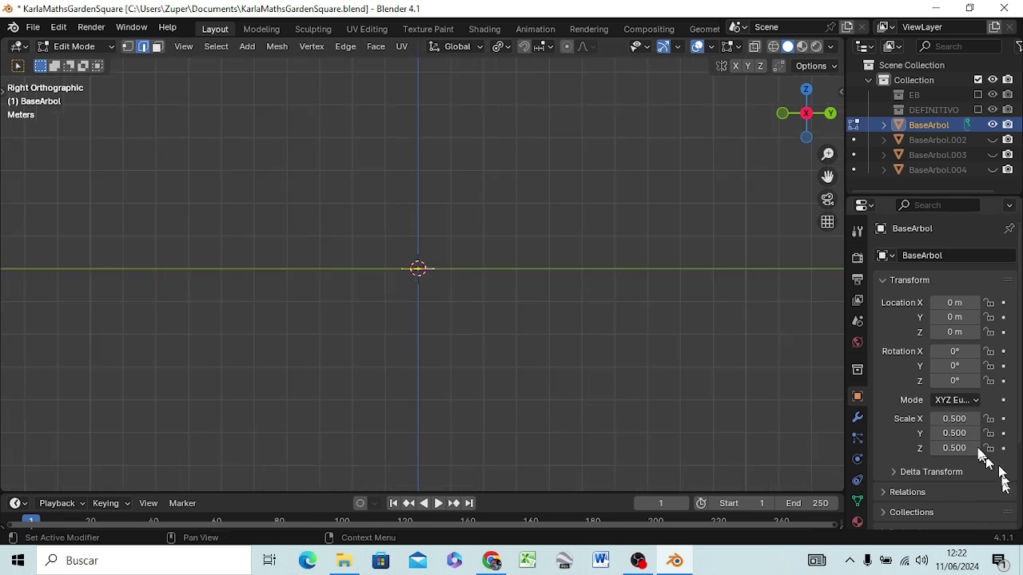
click(959, 419)
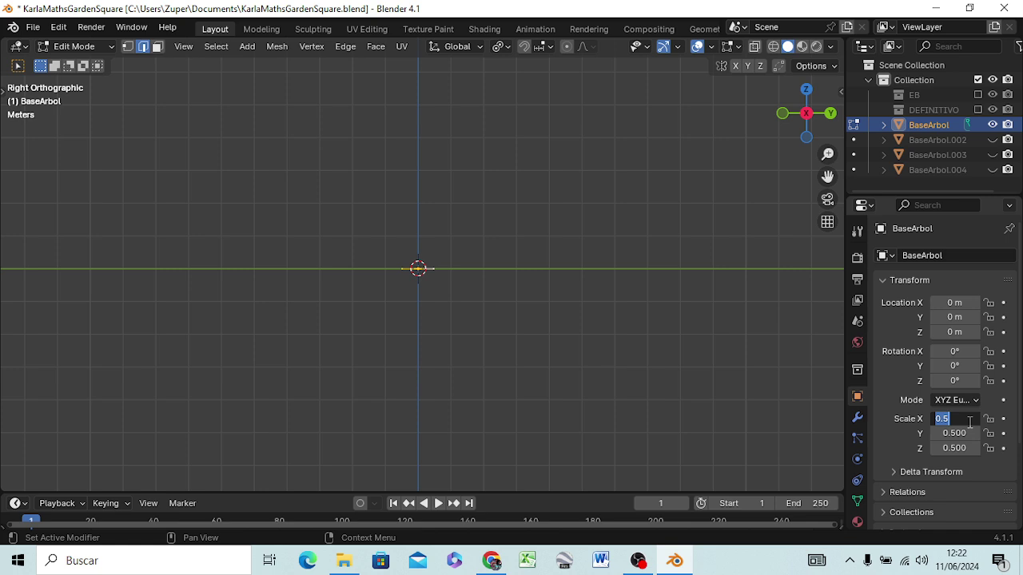
key(BackSpace)
key(Return)
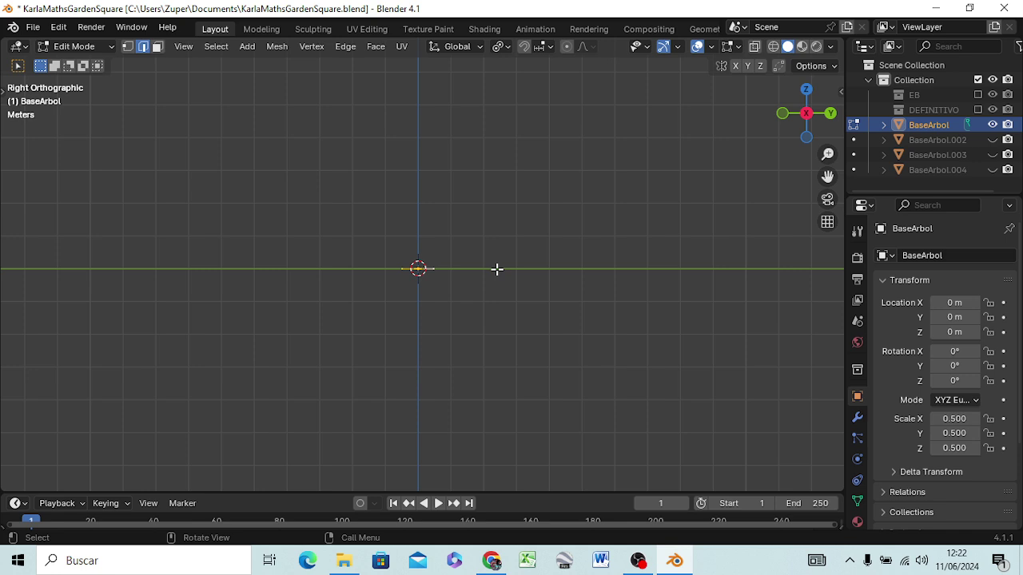
key(g)
key(z)
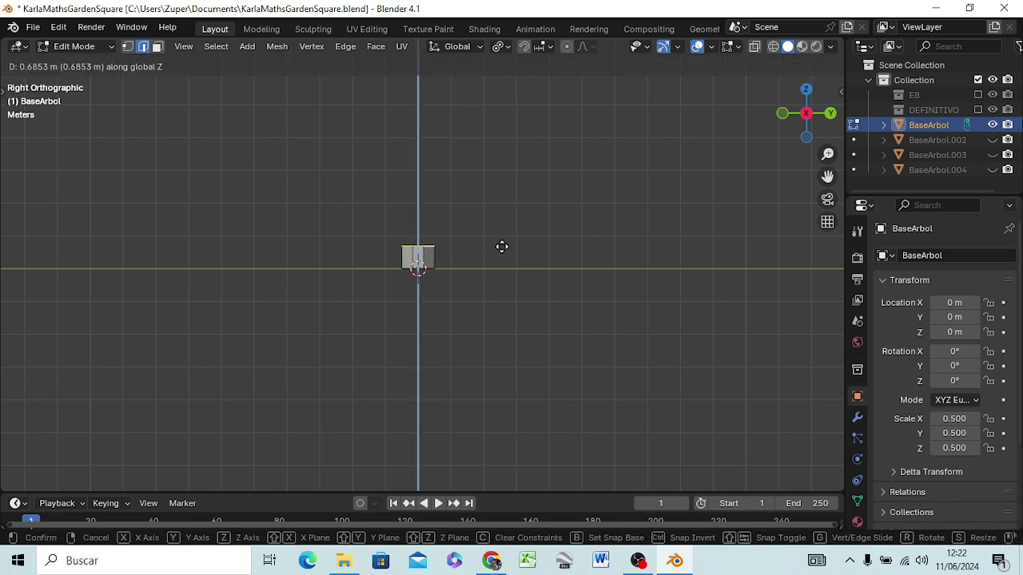
Step: Raise and widen two more trunk sections along Z so the middle bulges
click(505, 248)
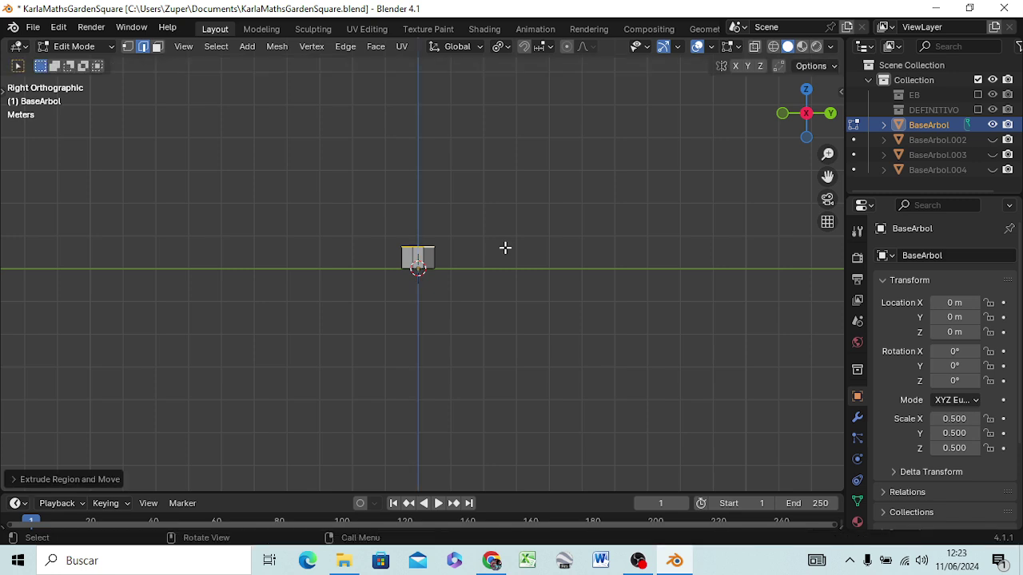
key(s)
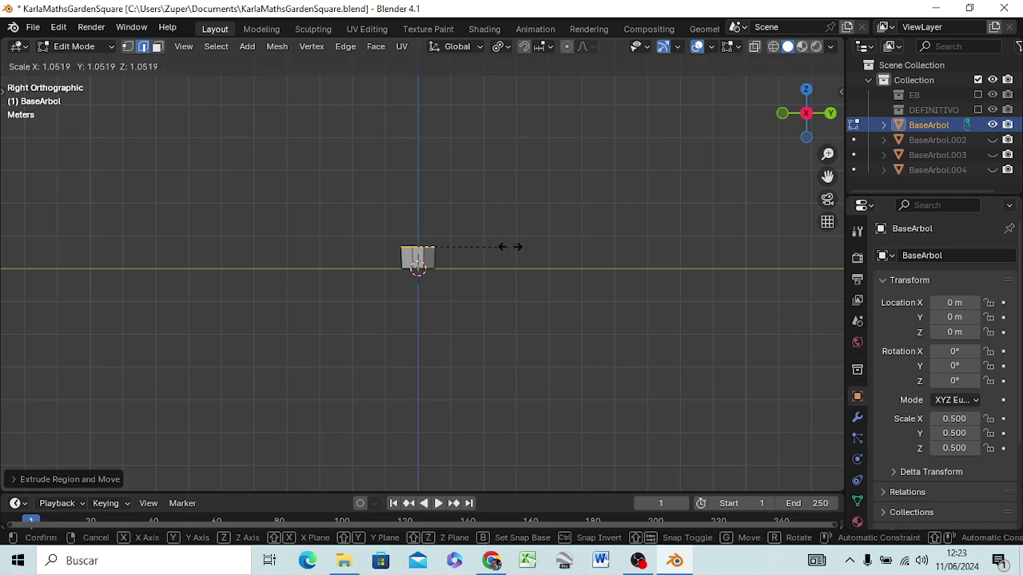
click(518, 249)
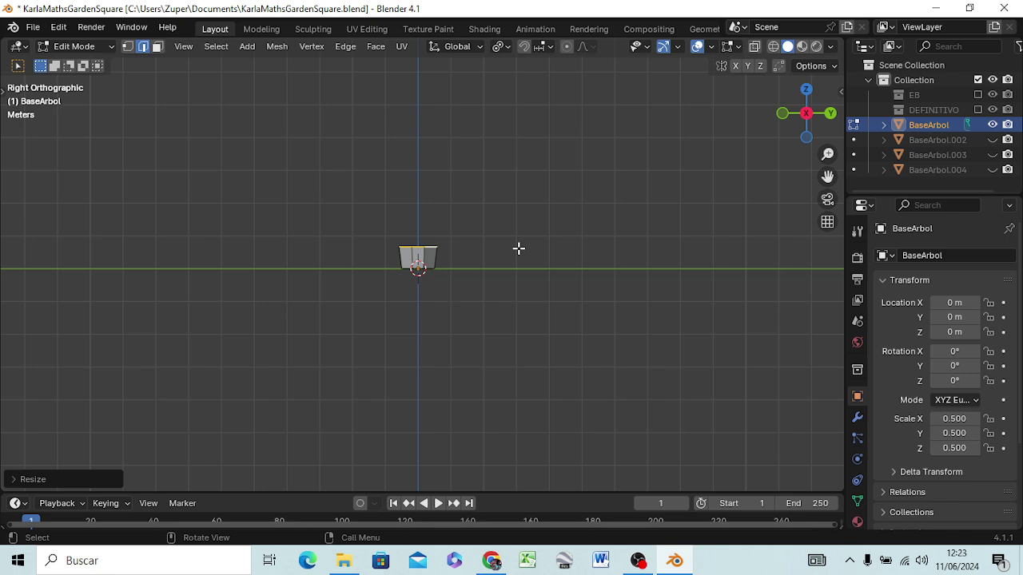
key(g)
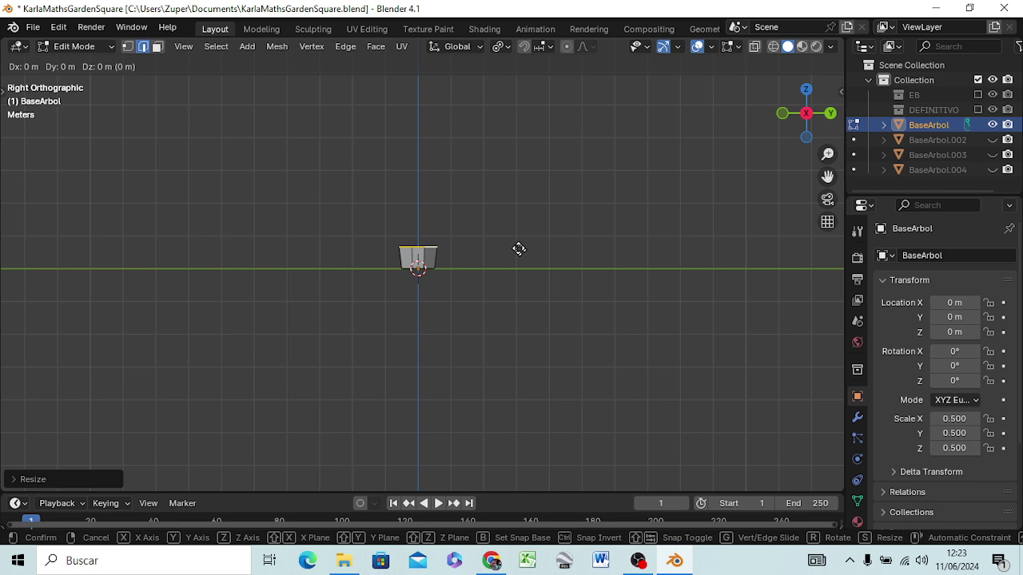
key(z)
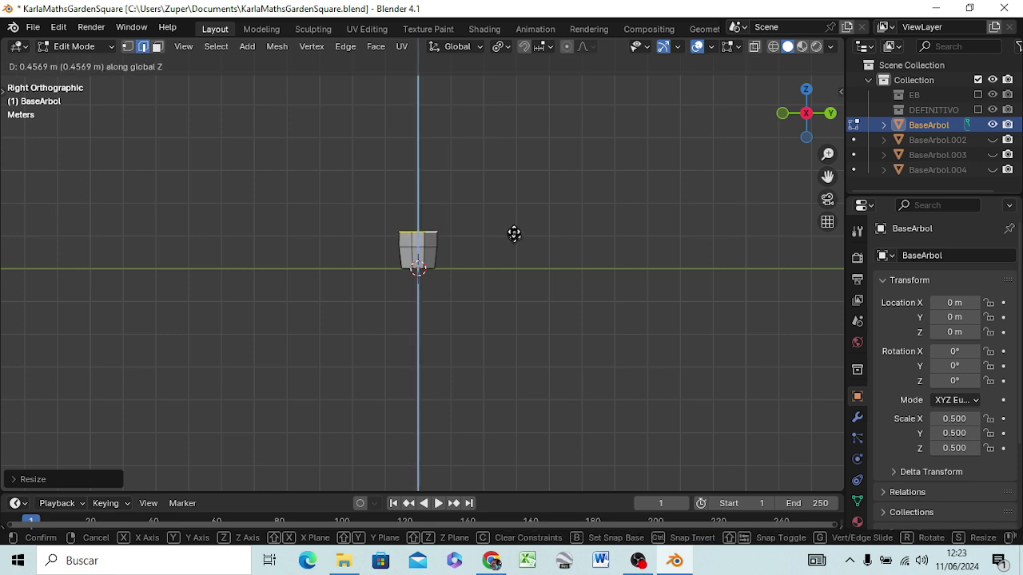
click(512, 220)
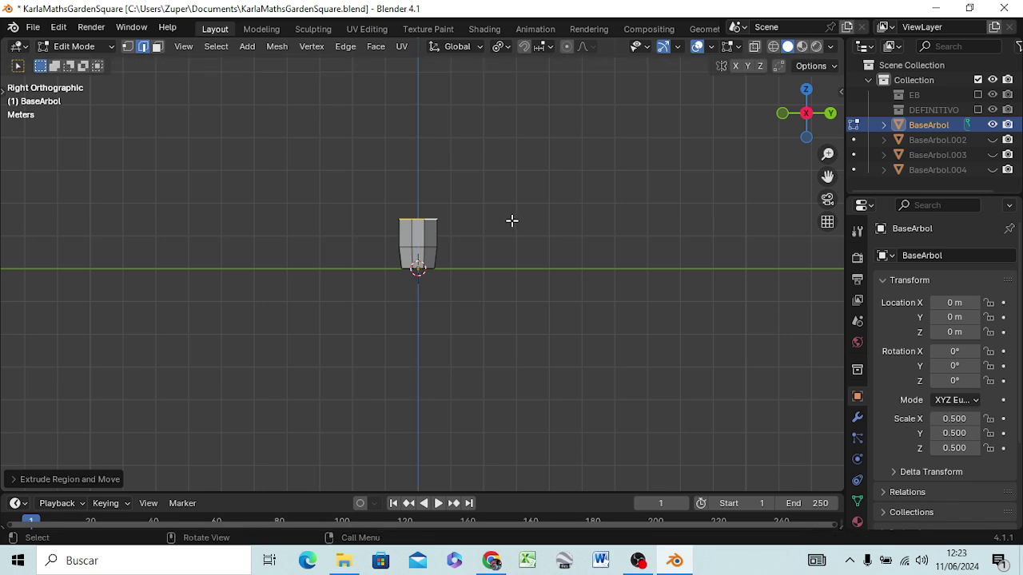
key(s)
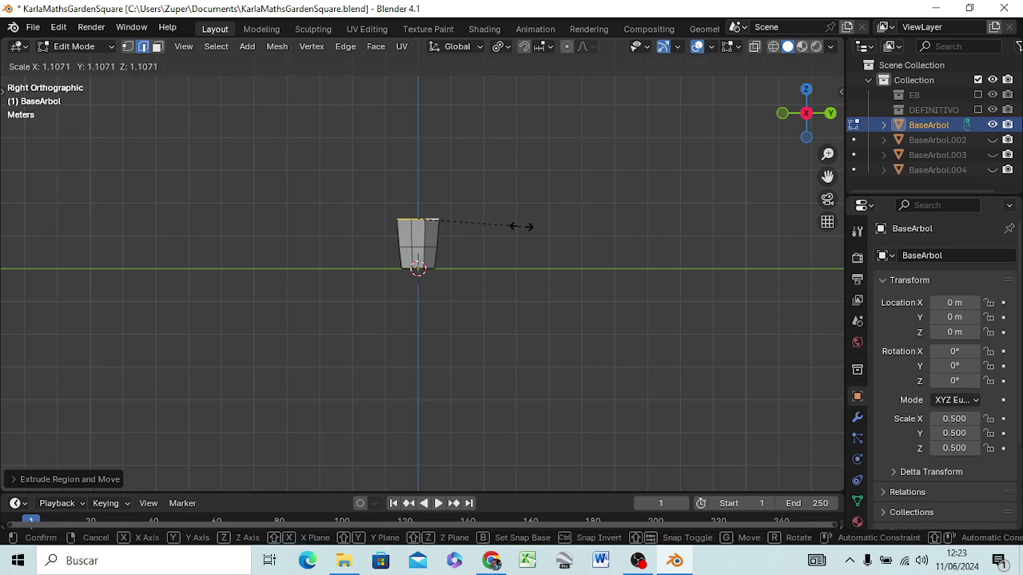
click(523, 229)
Step: Raise the top ring, extrude one more ring up Z and narrow it
key(g)
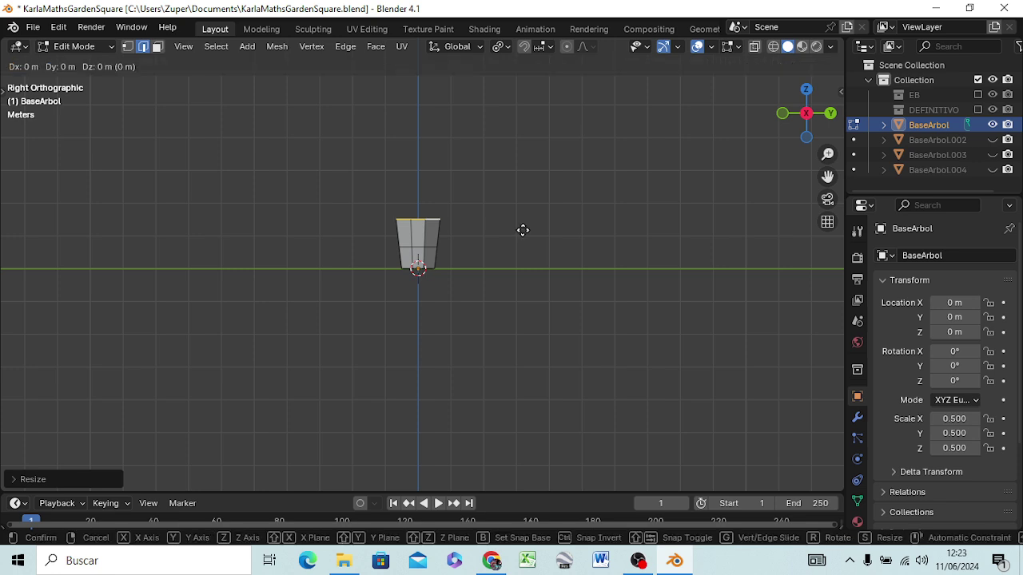
key(z)
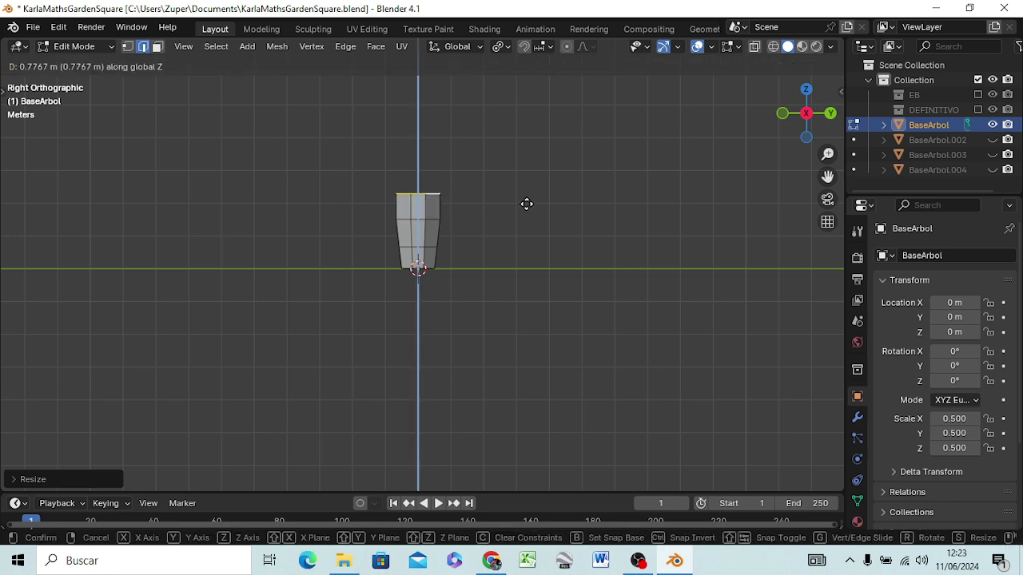
click(527, 204)
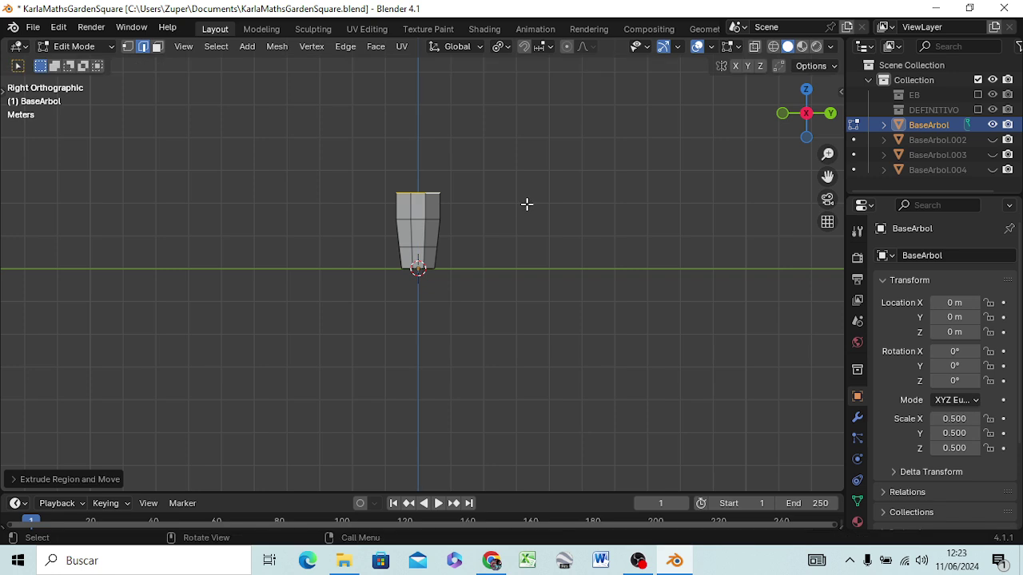
key(g)
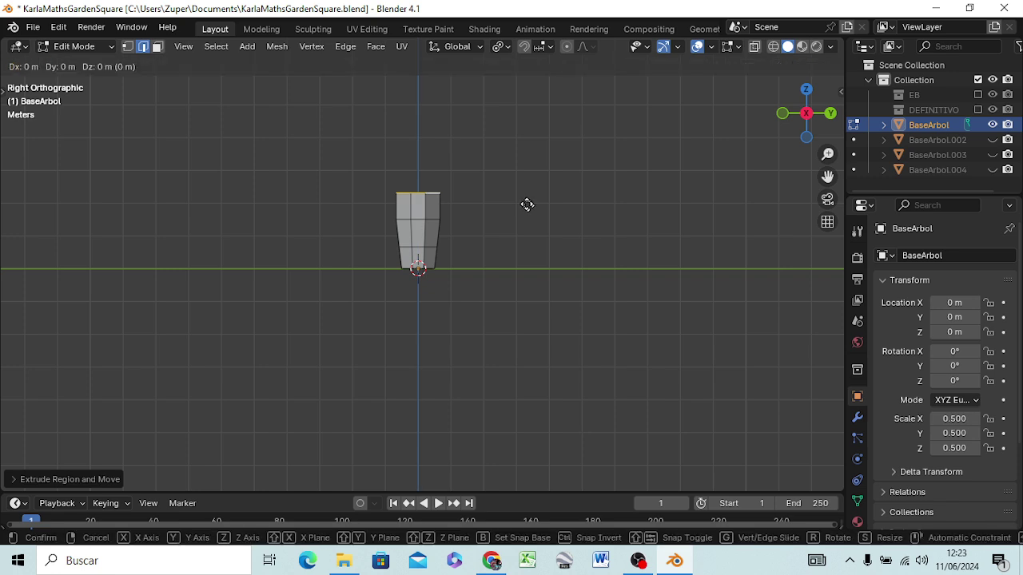
key(z)
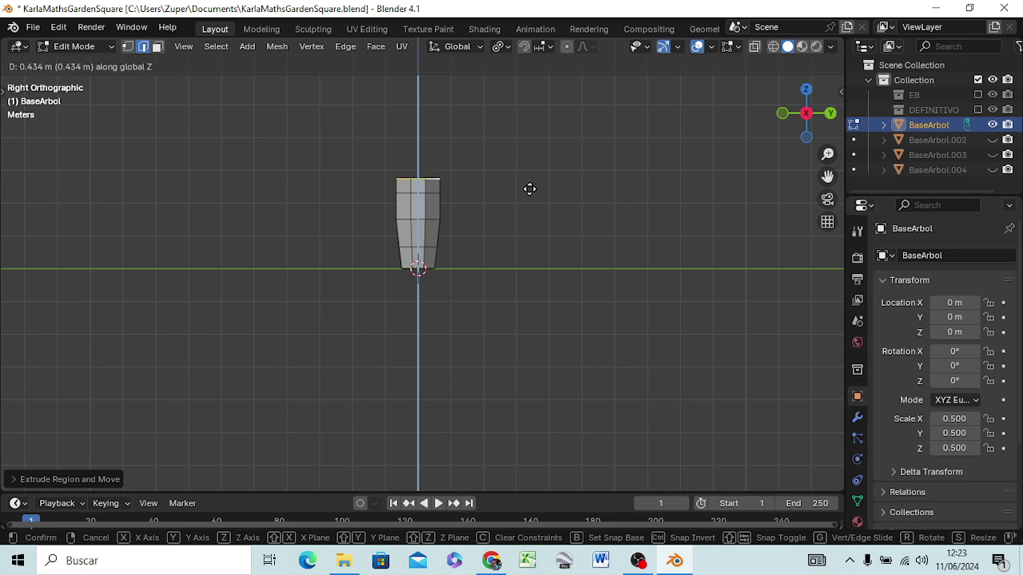
click(527, 189)
key(s)
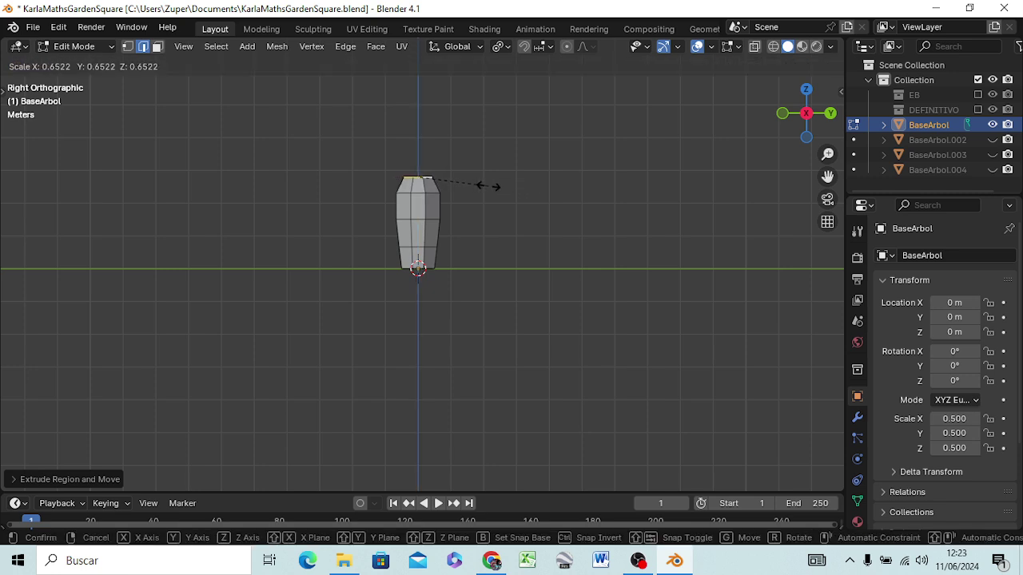
click(489, 186)
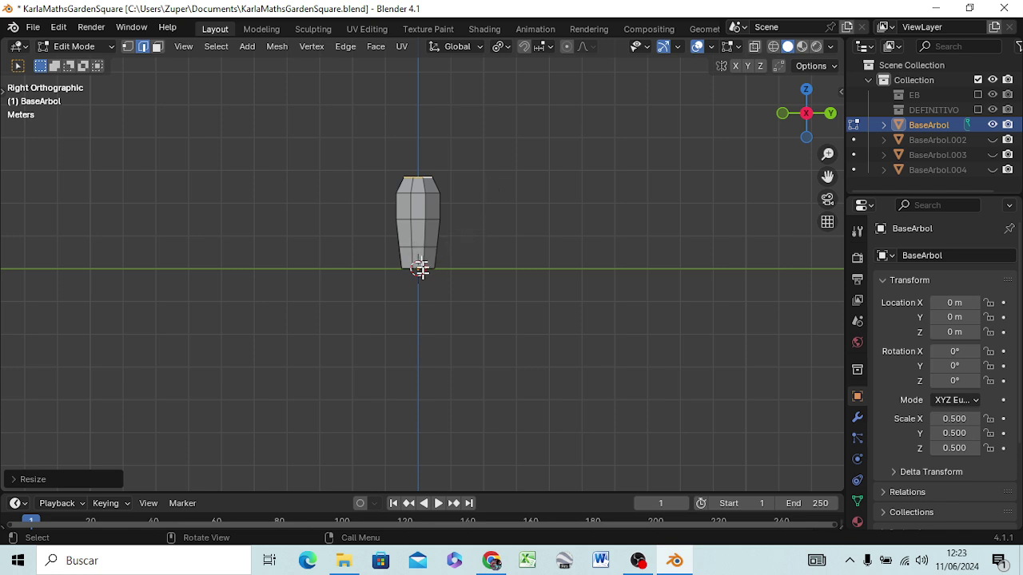
Step: Scale the trunk's bottom ring down to about 0.7 for a tapered base
click(413, 269)
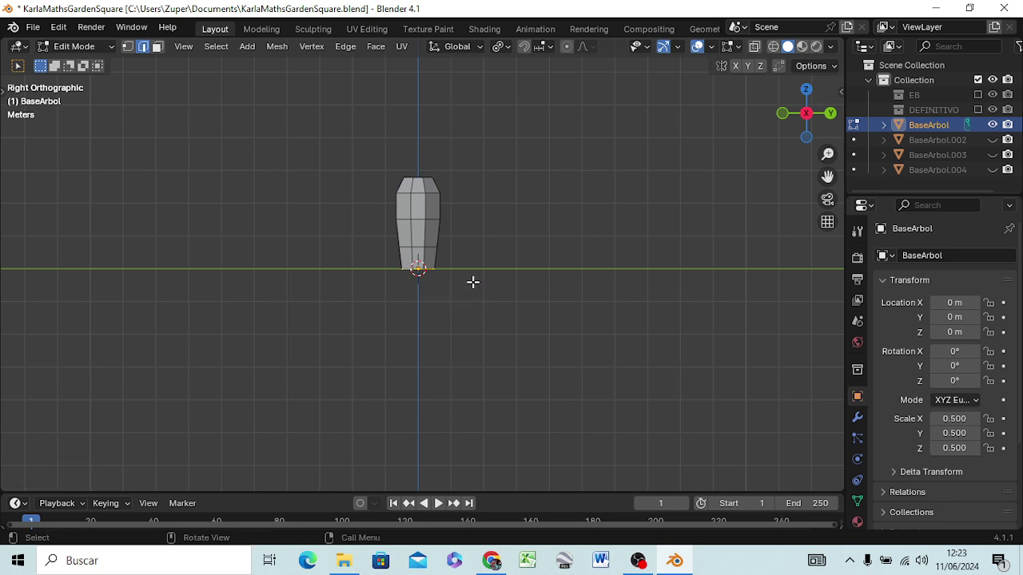
key(s)
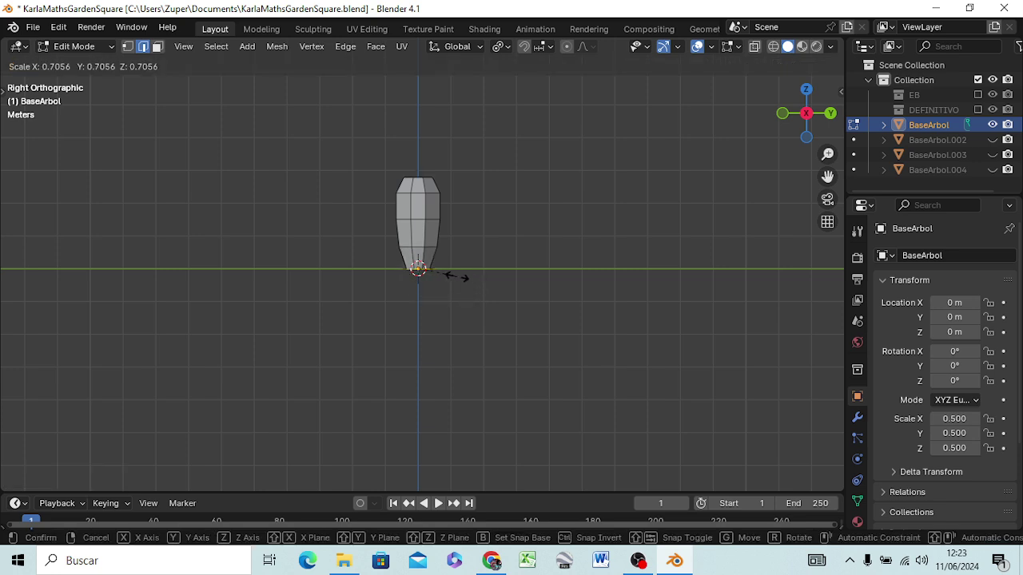
click(457, 276)
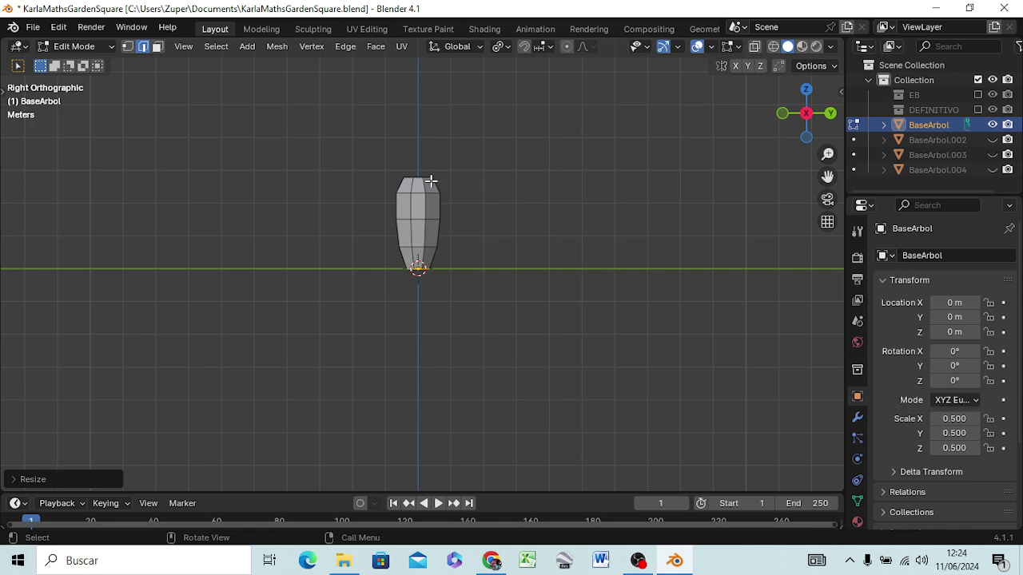
Step: Orbit into perspective, then cancel and undo a stray extrusion of the trunk top
mouse_move(501, 233)
middle_down()
mouse_move(523, 405)
mouse_move(518, 376)
mouse_move(493, 406)
mouse_move(528, 381)
mouse_move(522, 313)
mouse_move(498, 442)
mouse_move(520, 343)
mouse_move(513, 311)
mouse_move(509, 365)
middle_up()
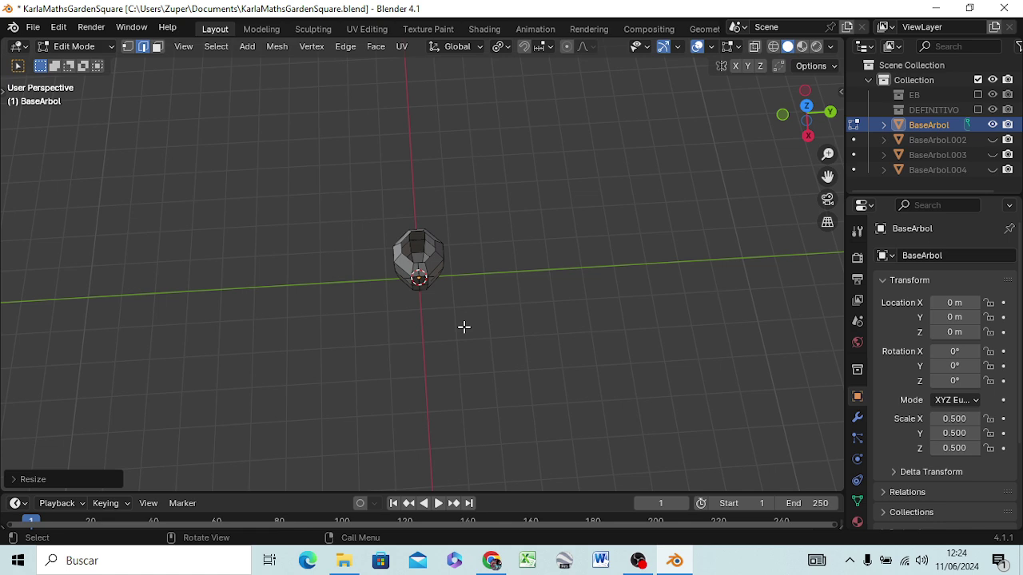
mouse_move(454, 313)
middle_down()
mouse_move(430, 263)
mouse_move(451, 215)
mouse_move(442, 215)
middle_up()
key(g)
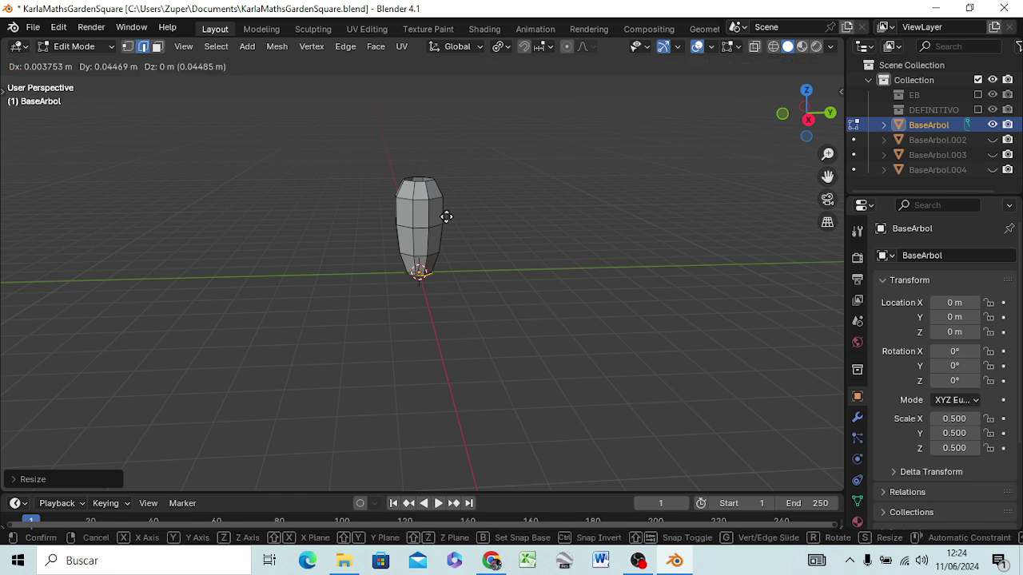
click(452, 216)
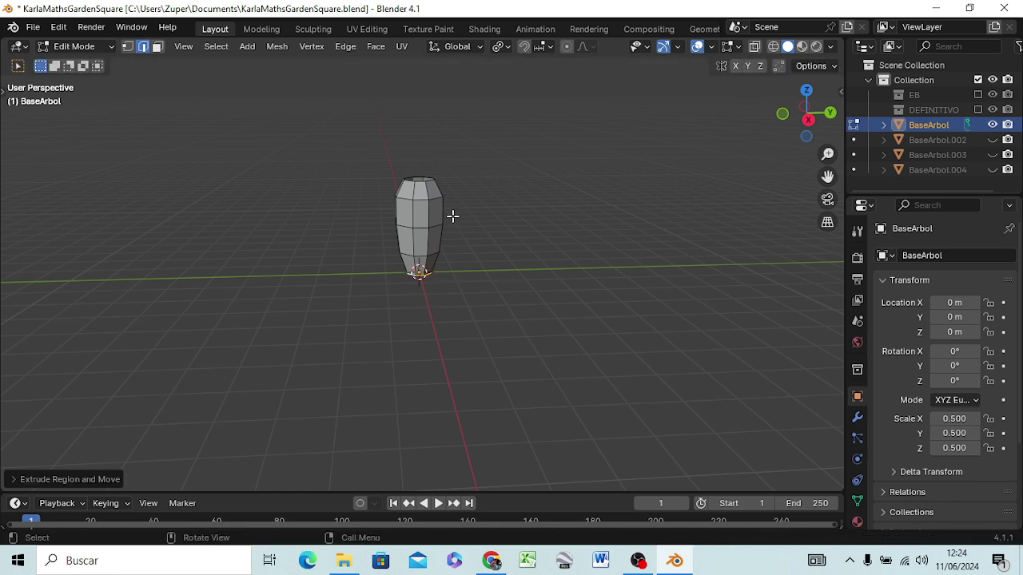
alt+click(418, 182)
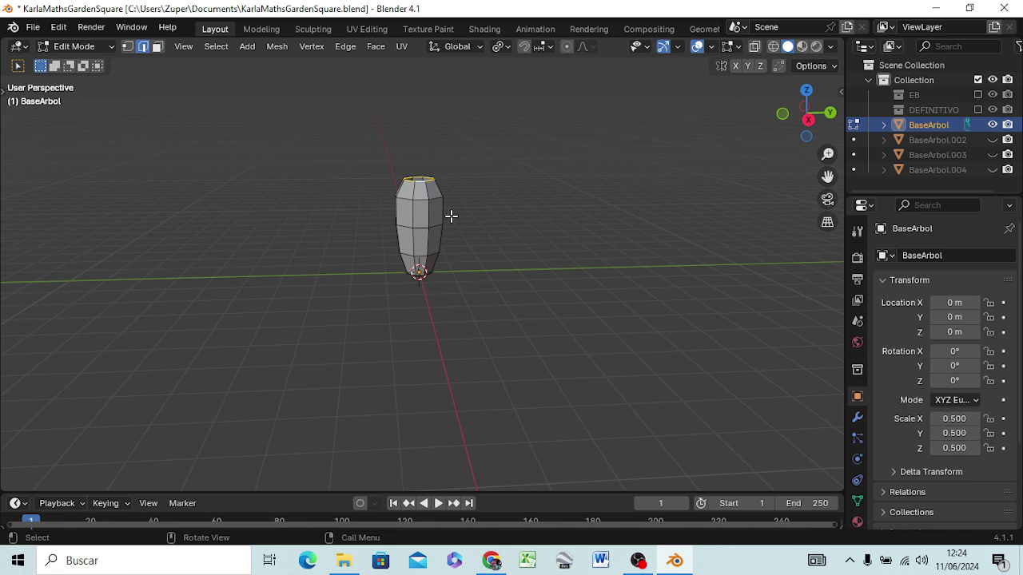
key(g)
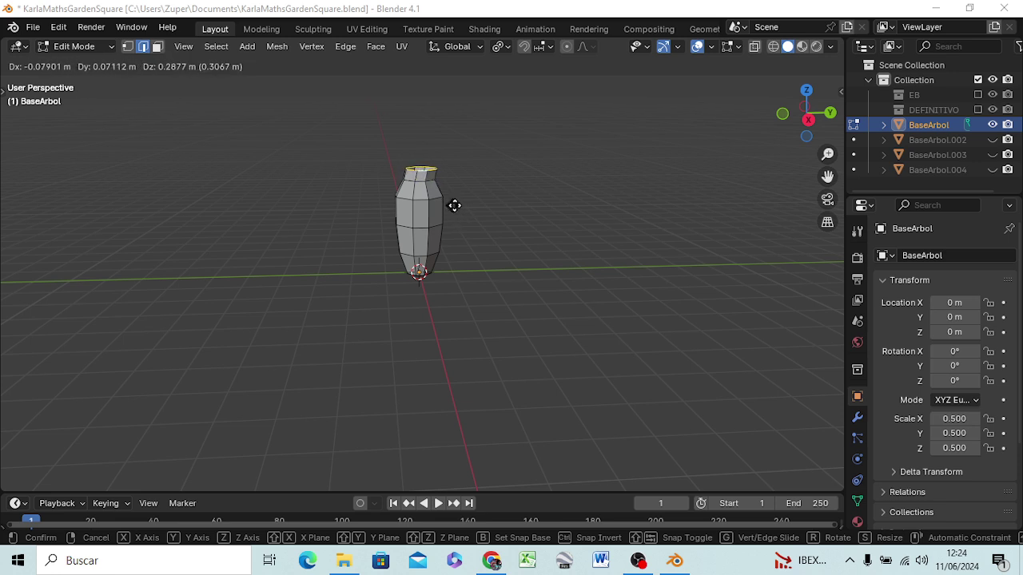
right_click(455, 210)
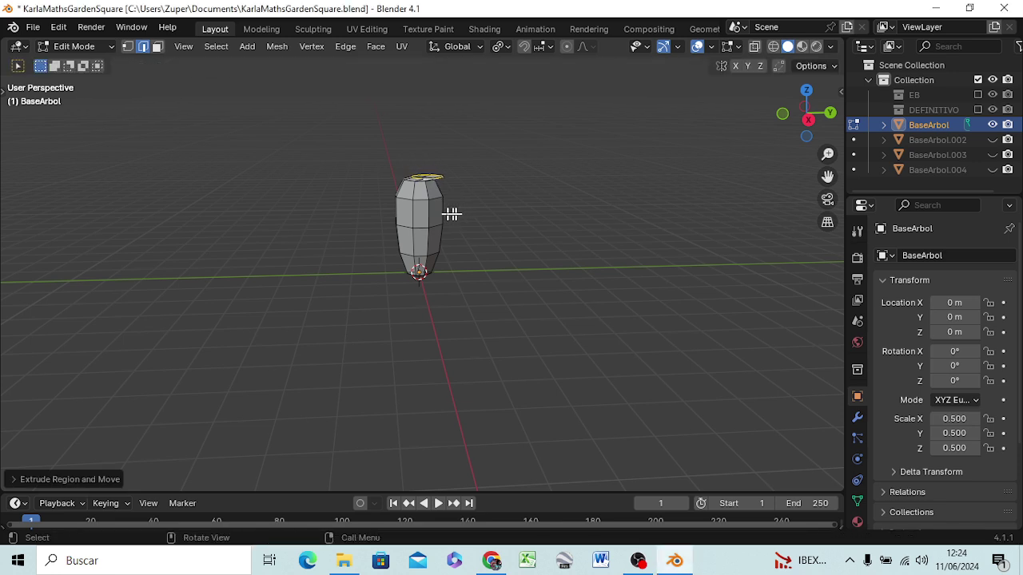
key(ctrl+z)
key(ctrl+z)
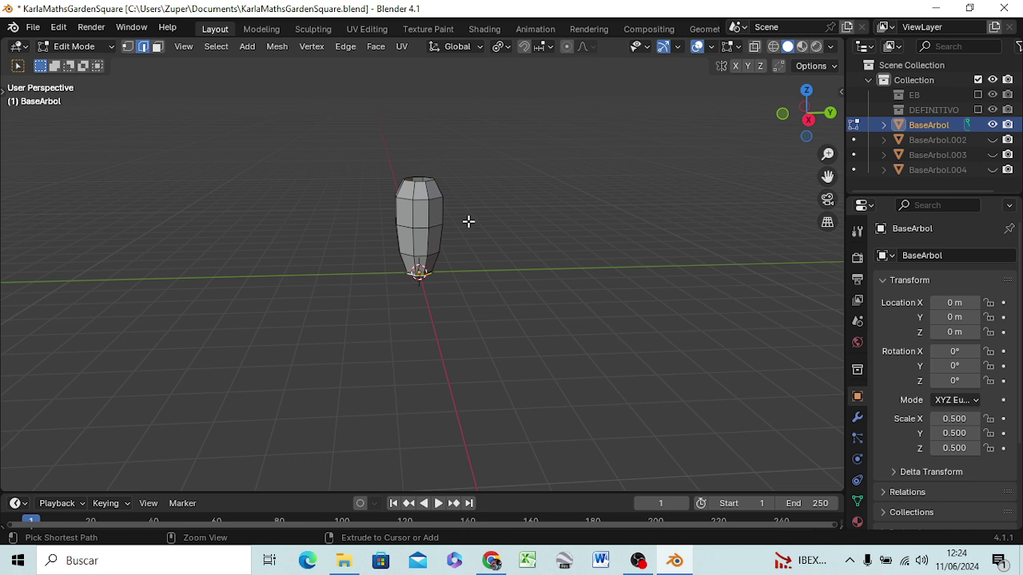
Step: Extrude the top edge loop a short way up Z and scale it inward
alt+click(419, 185)
scroll(445, 264, up, 3)
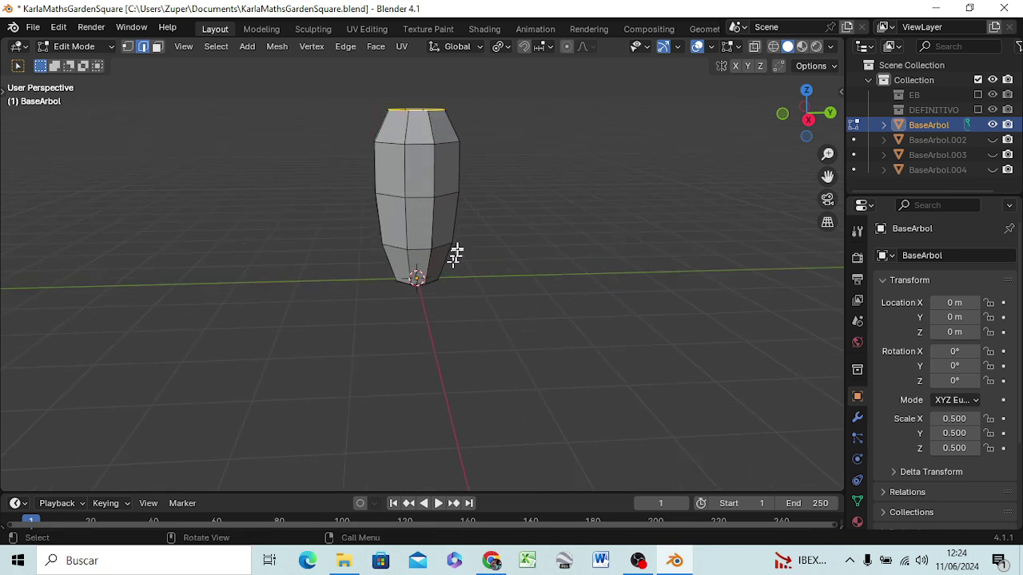
middle_drag(480, 237, 484, 334)
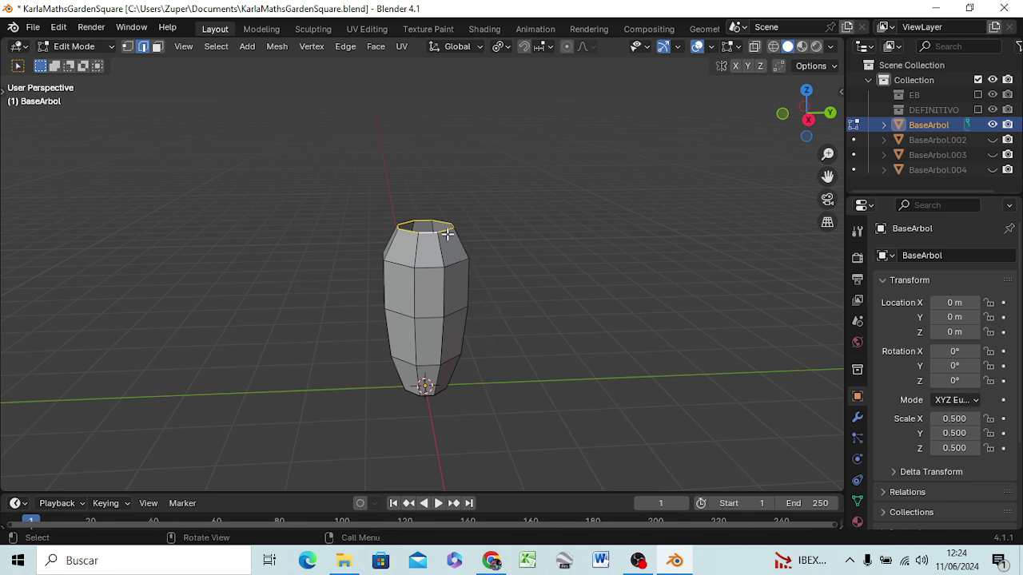
key(g)
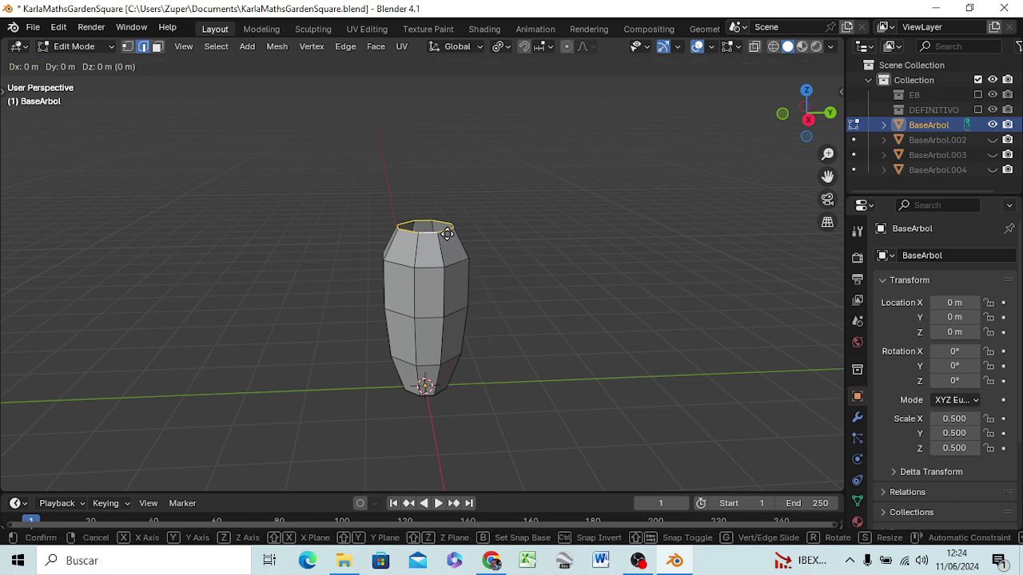
key(z)
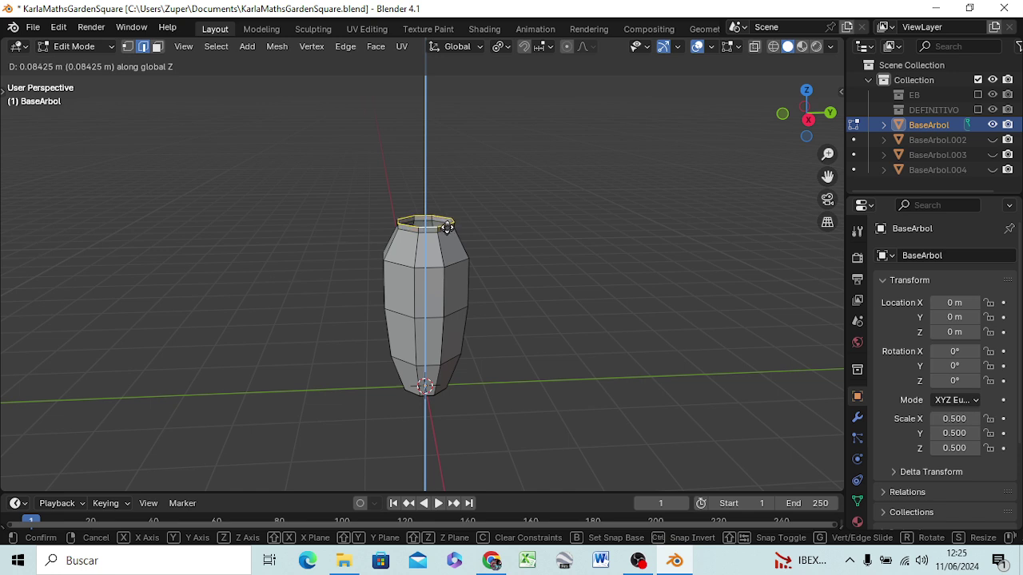
click(448, 224)
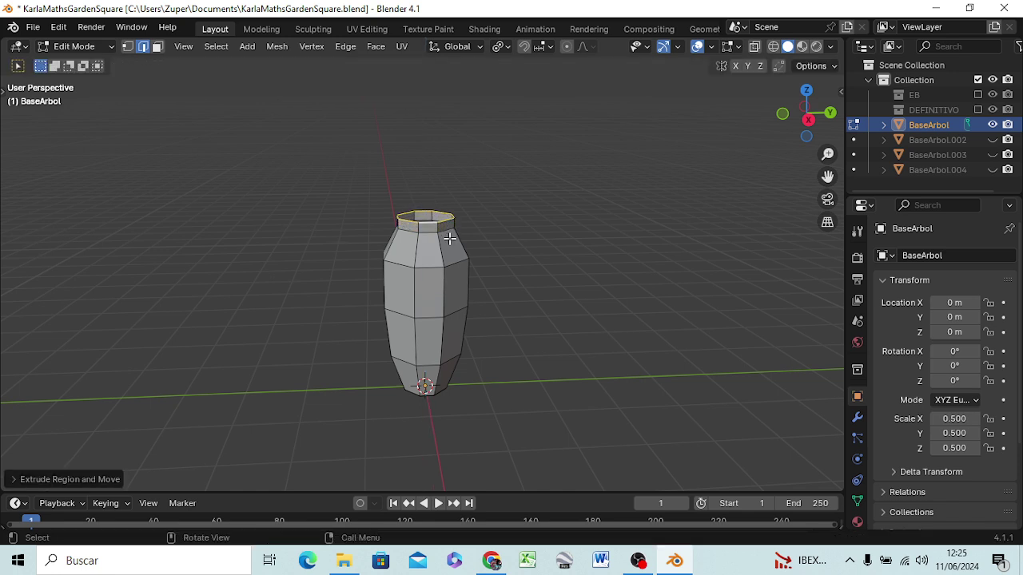
key(s)
click(439, 235)
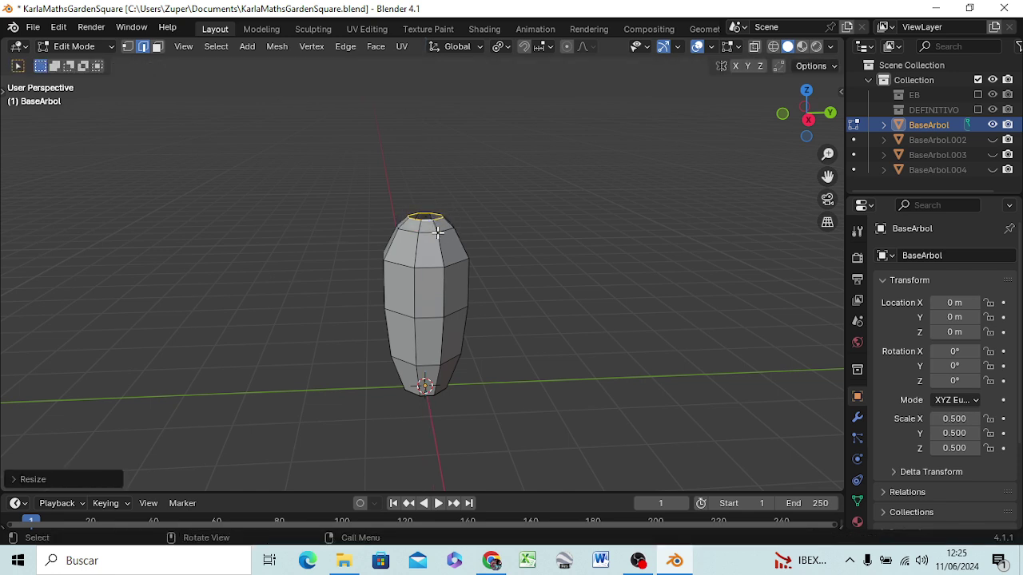
click(513, 232)
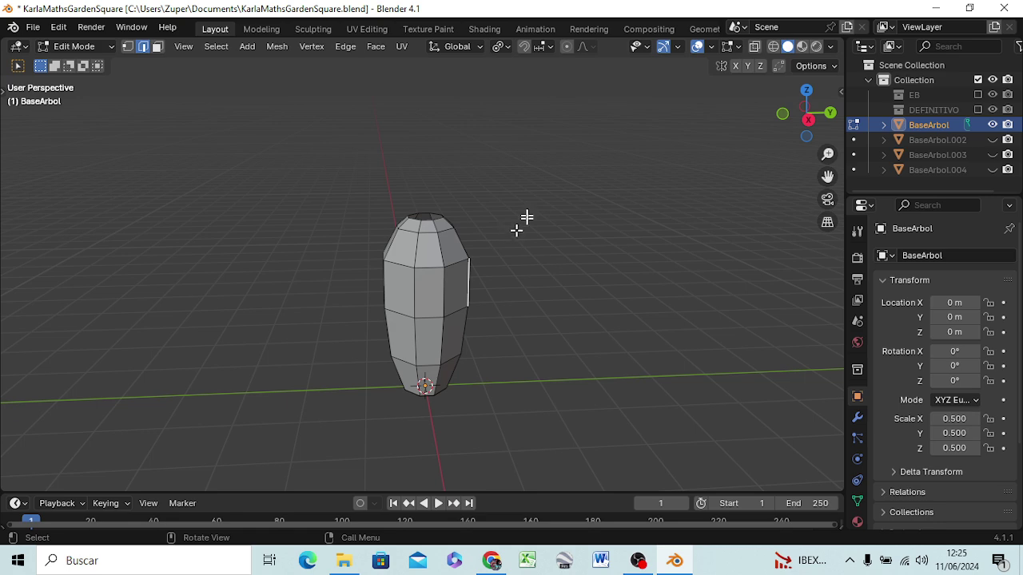
middle_drag(482, 227, 497, 301)
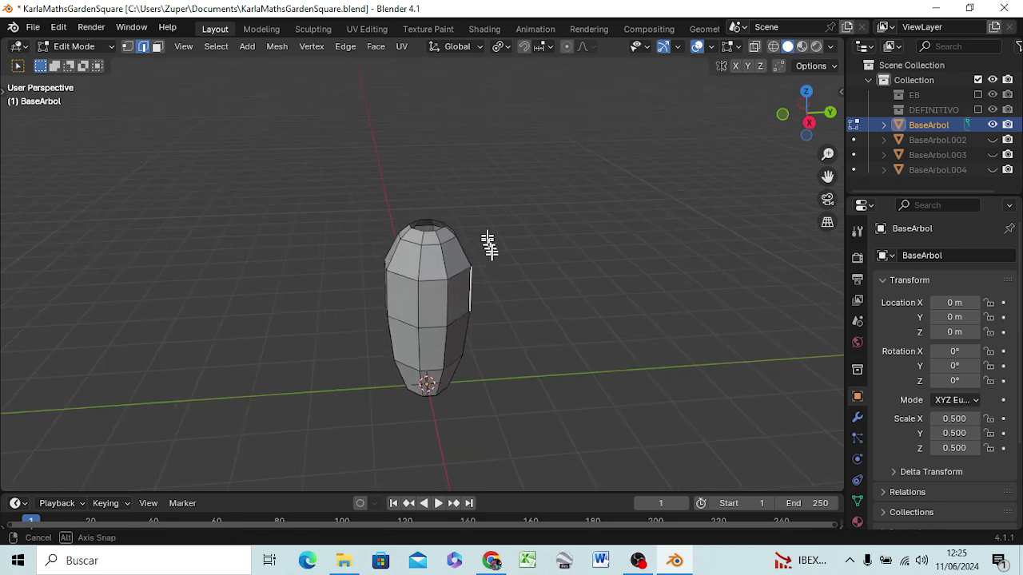
Step: Rename the BaseArbol object to Palmerota in the Outliner
double_click(931, 125)
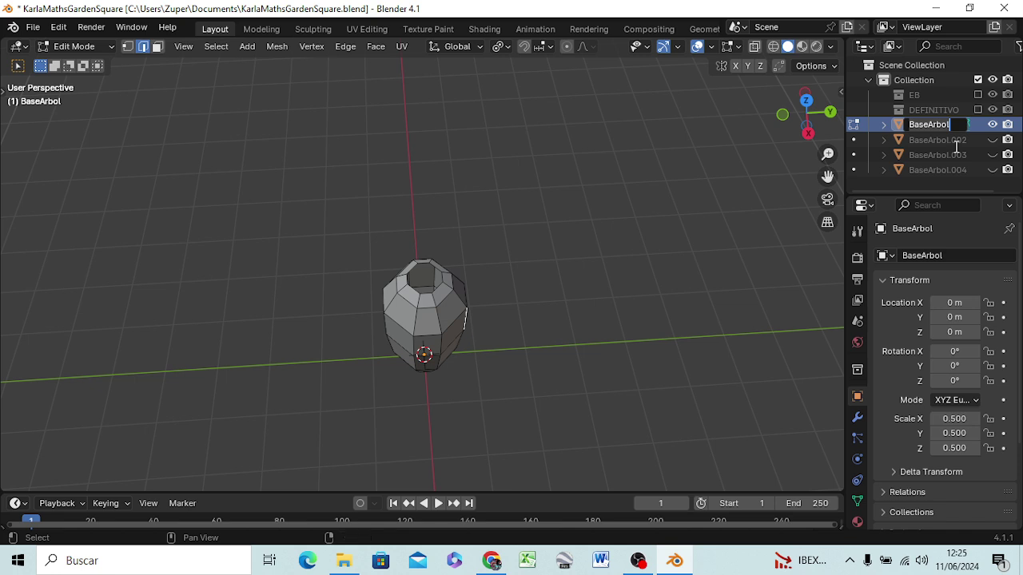
text(Palmerota)
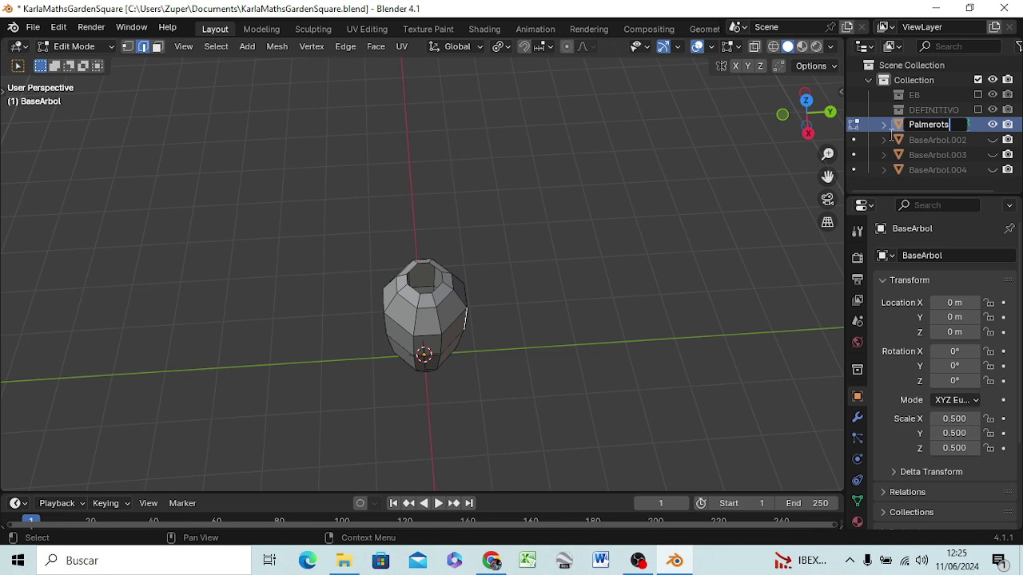
key(Return)
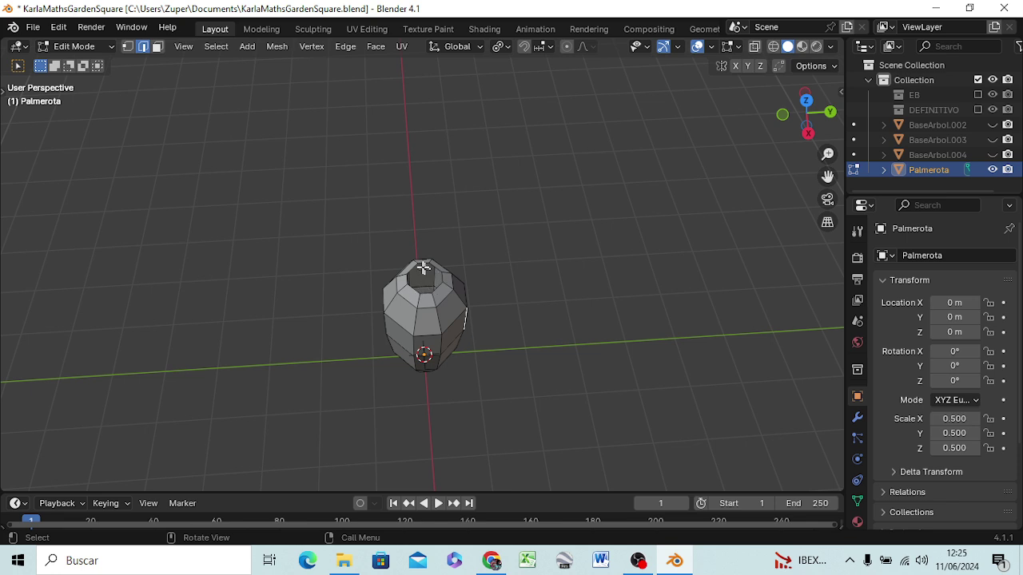
Step: Select the inner rim loop of the trunk's top opening and fill it with a face
scroll(422, 282, up, 2)
scroll(422, 282, up, 2)
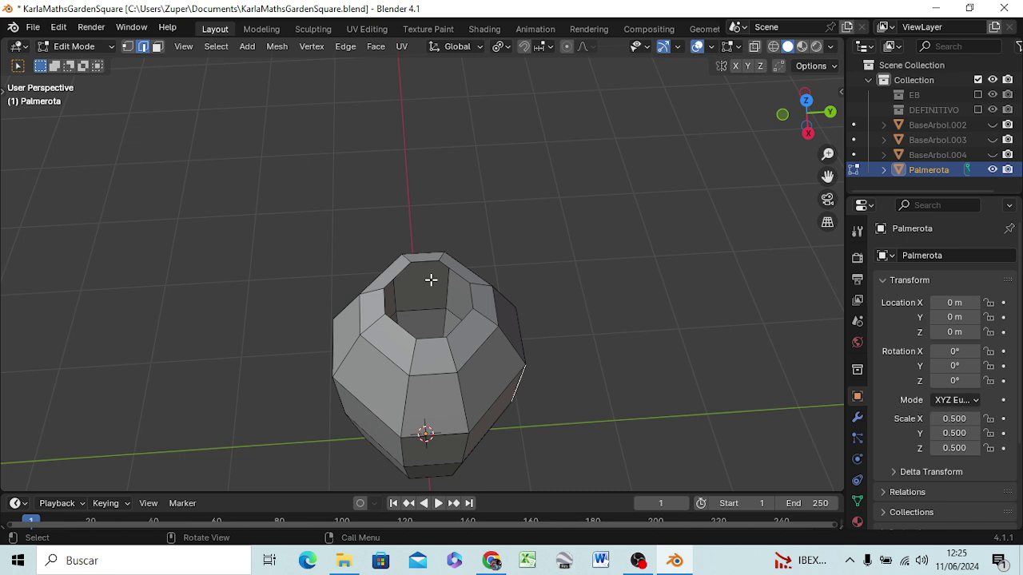
click(458, 323)
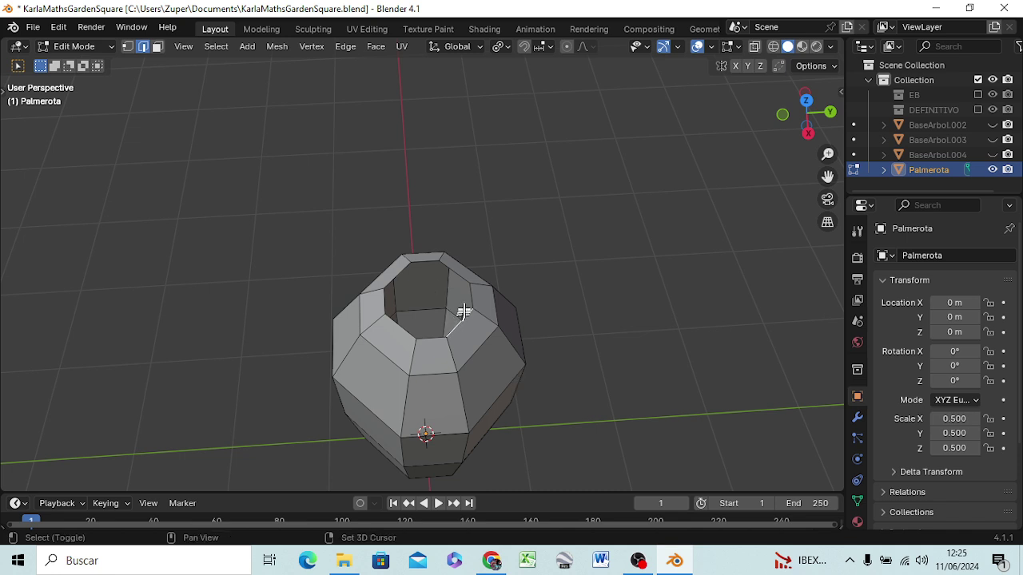
shift+click(453, 322)
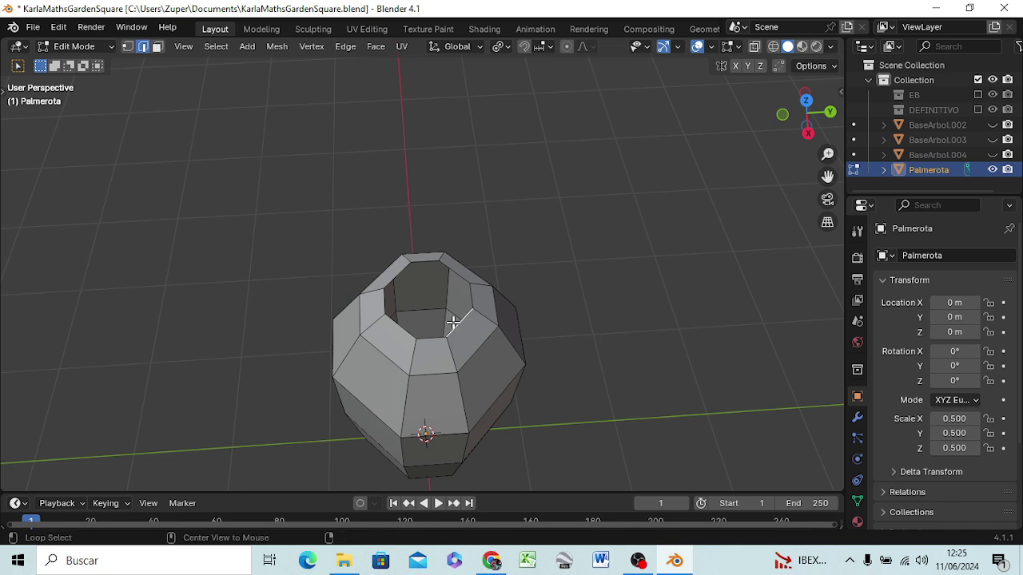
alt+click(458, 326)
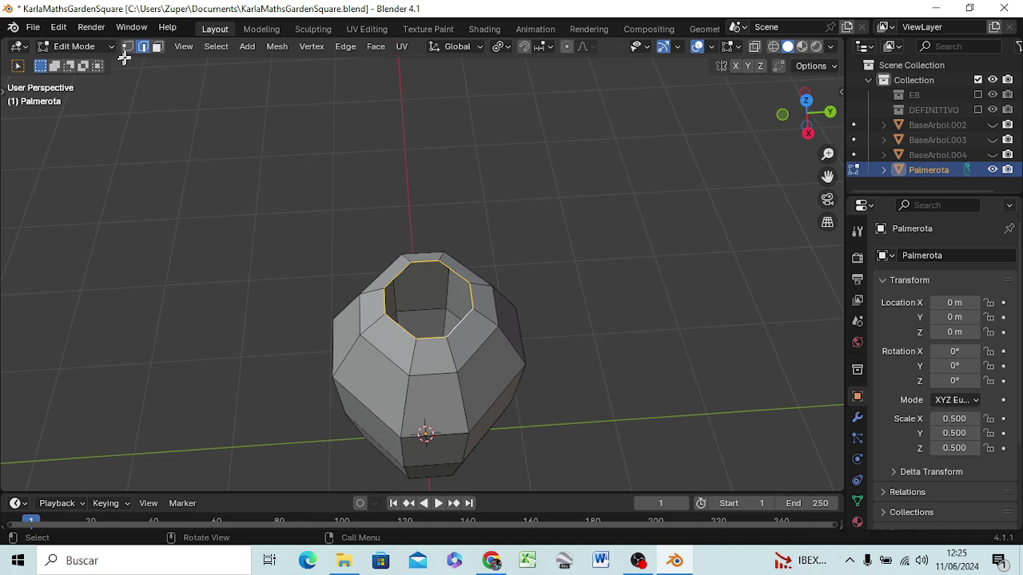
click(127, 47)
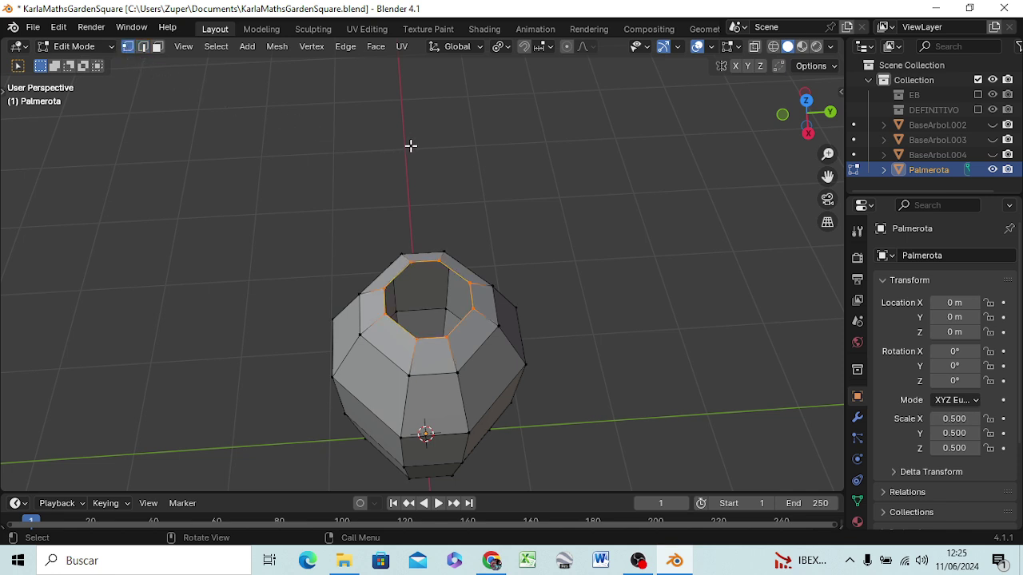
key(f)
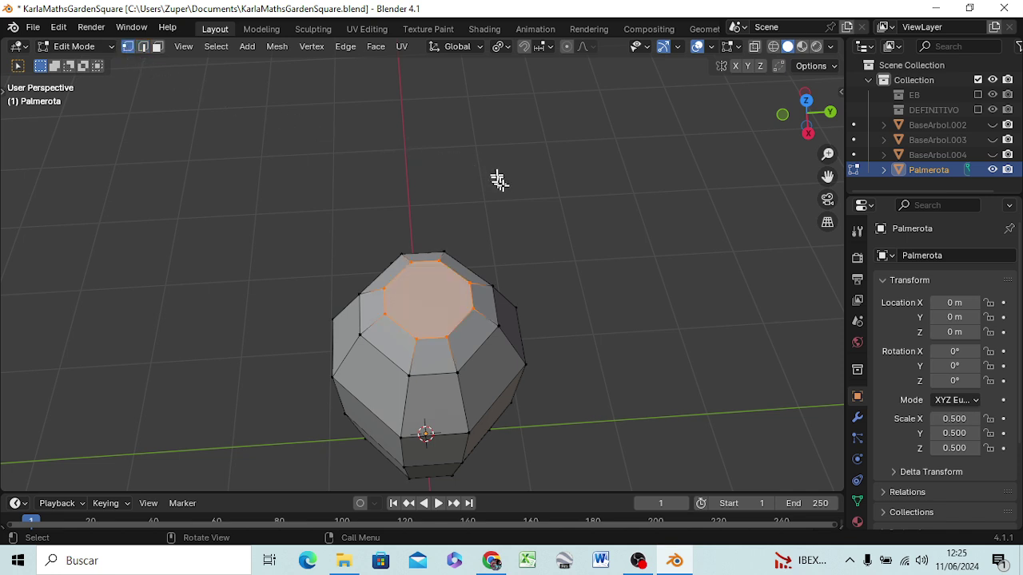
click(510, 192)
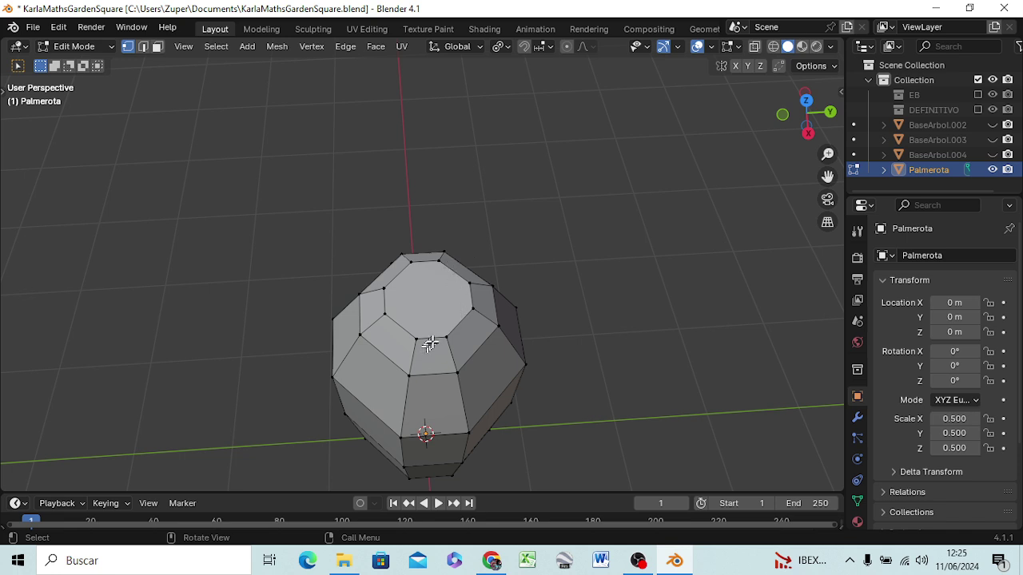
Step: Select the top face's front edge and check it in right and front views
key(k)
key(2)
click(431, 340)
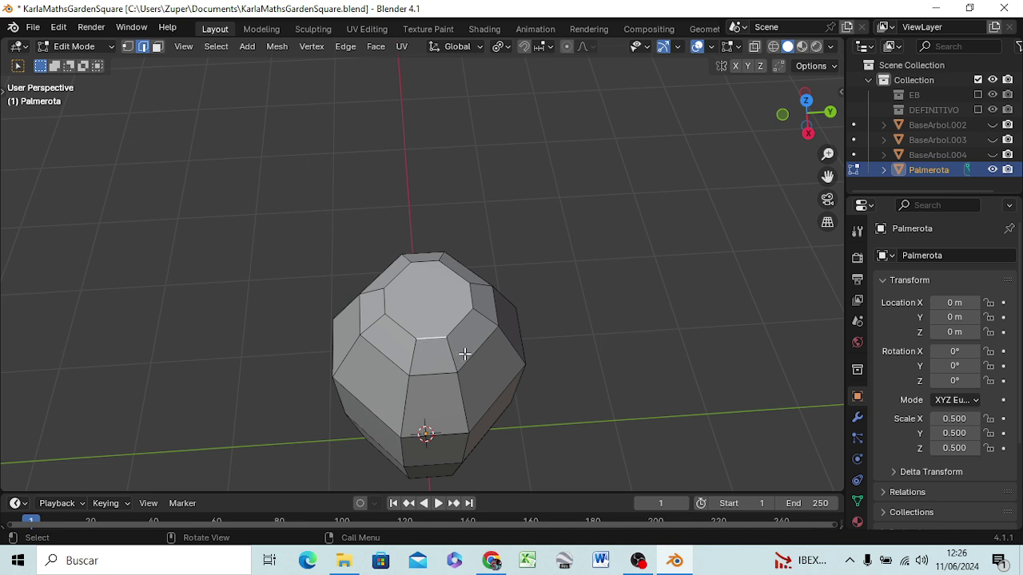
key(KP_3)
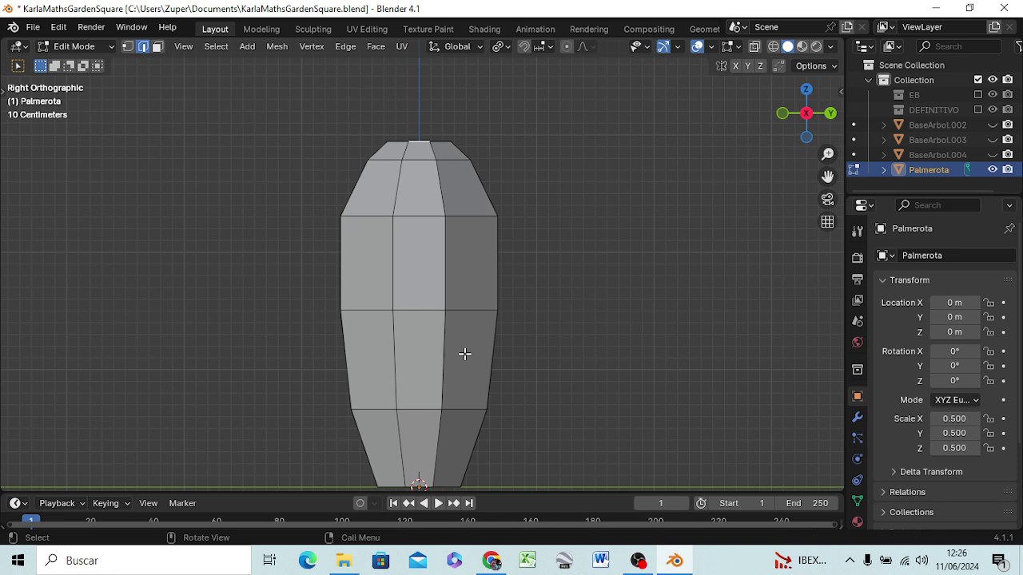
key(KP_1)
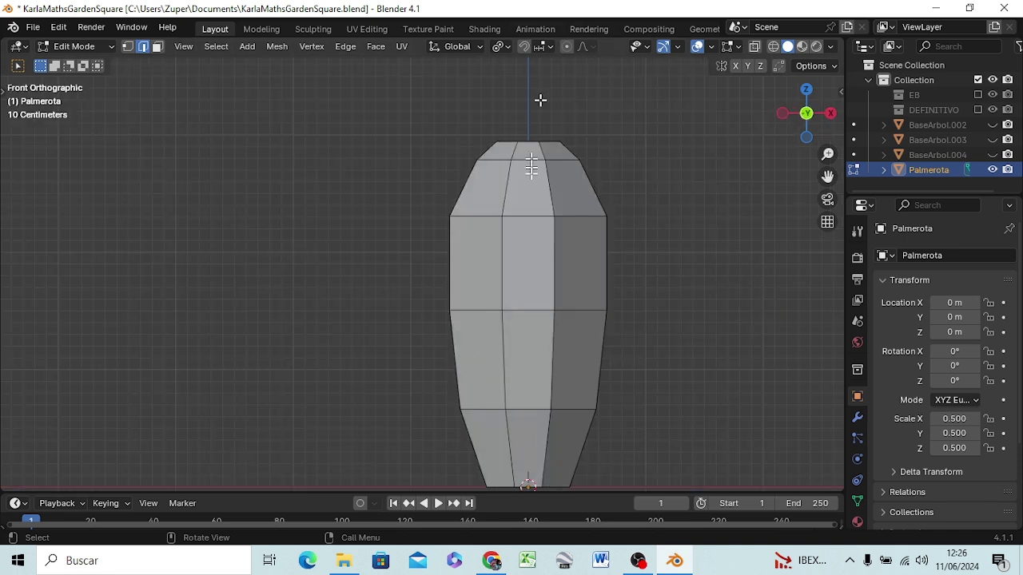
mouse_move(718, 308)
middle_down()
mouse_move(644, 326)
mouse_move(654, 310)
middle_up()
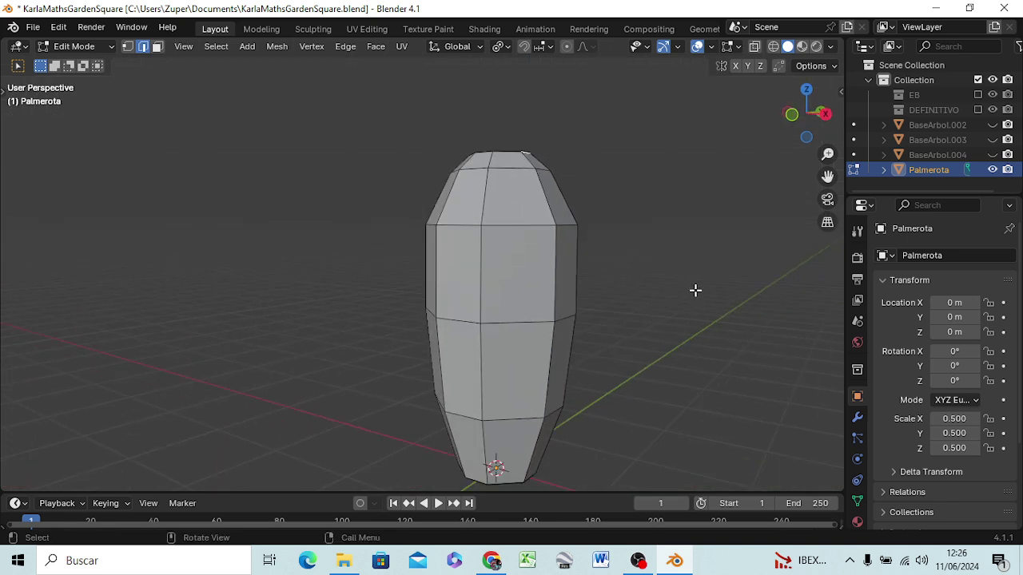
Step: Extrude the top edge up into a strip, tilt it outward, widen its end and extrude further
key(KP_3)
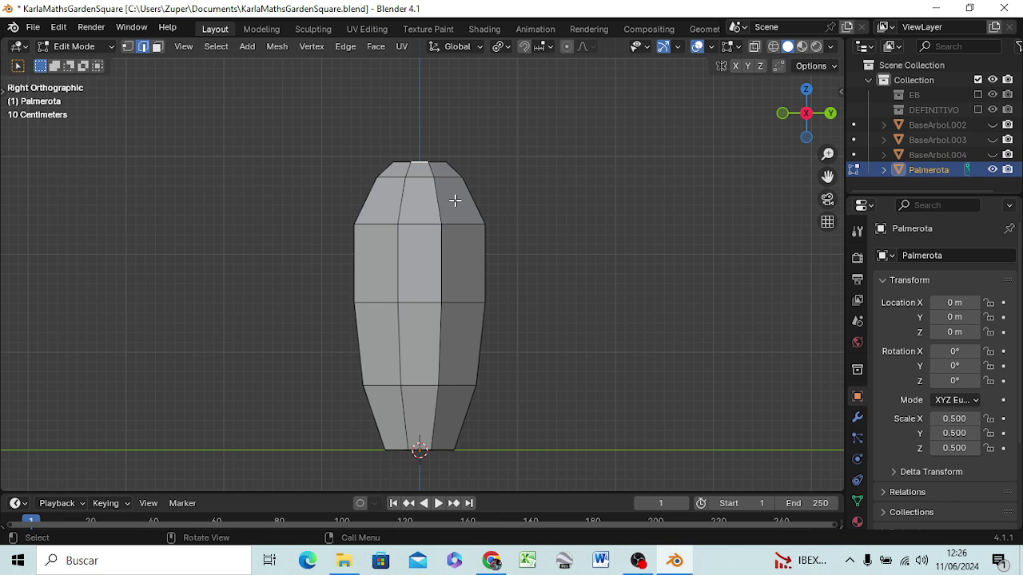
key(g)
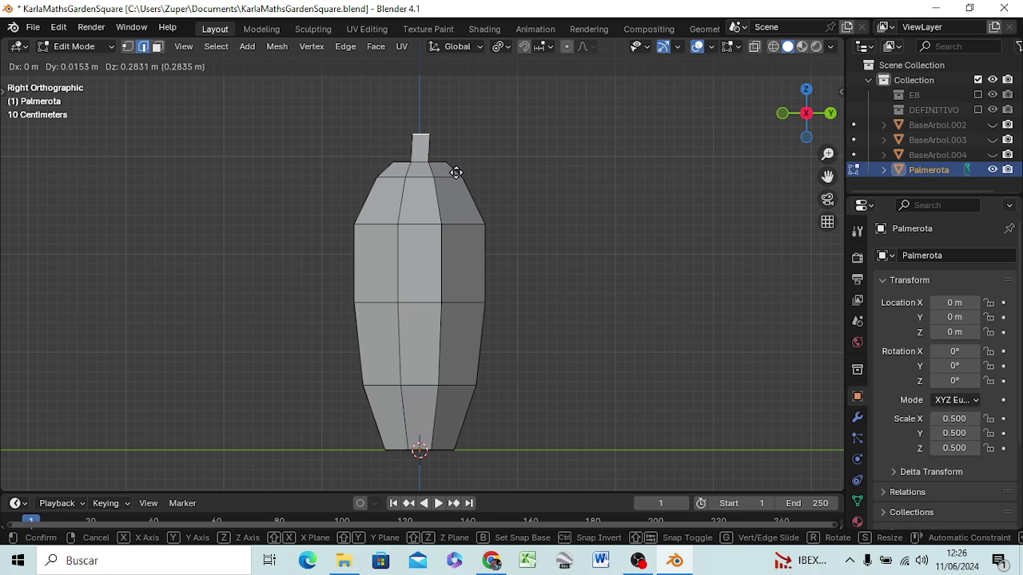
click(453, 157)
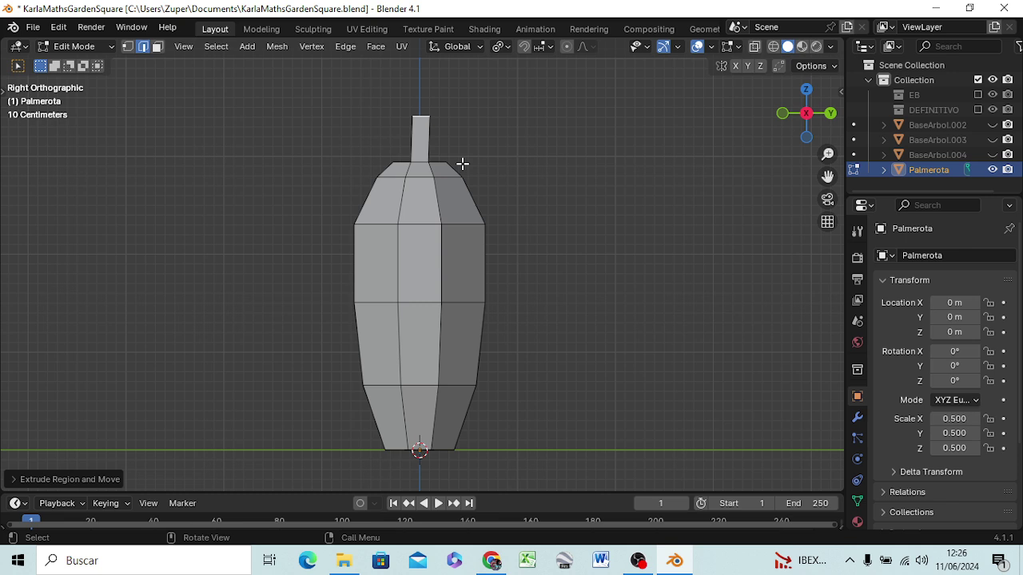
key(KP_1)
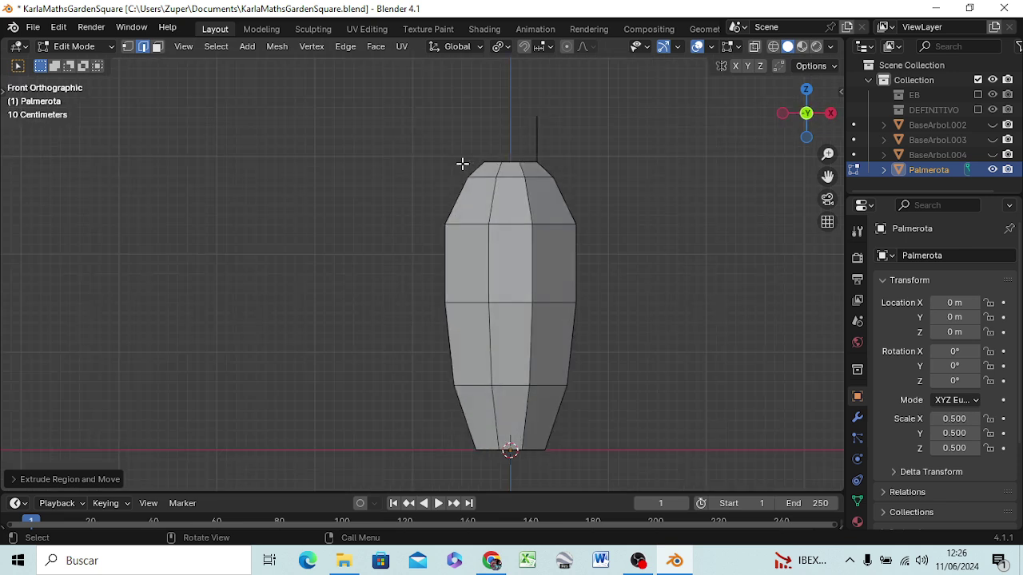
key(g)
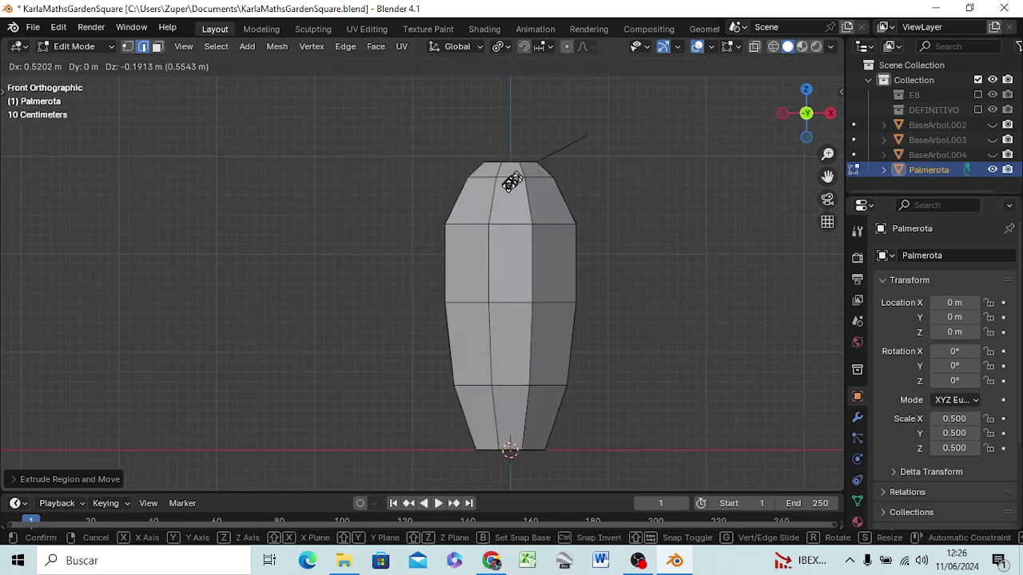
click(502, 195)
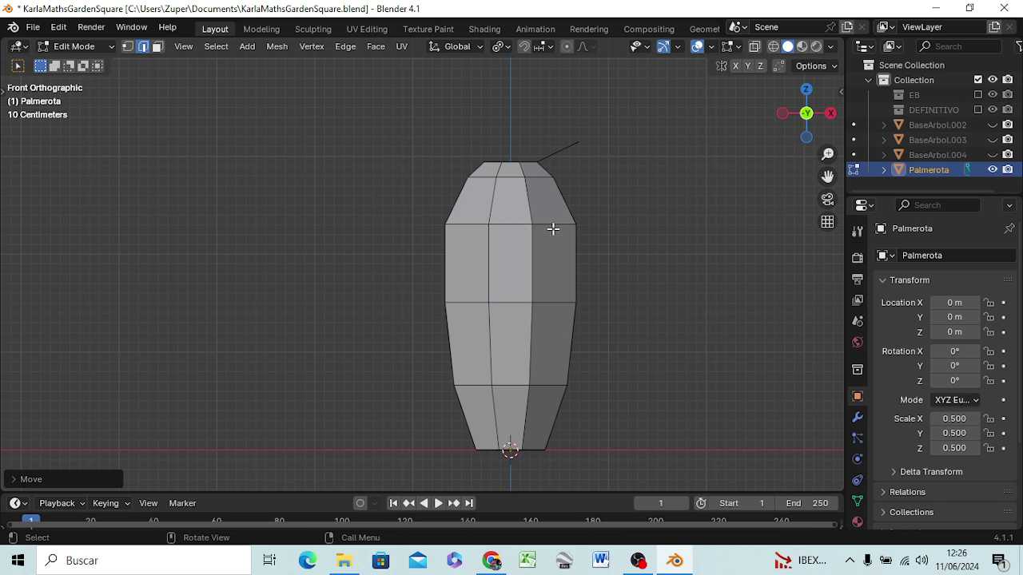
key(KP_7)
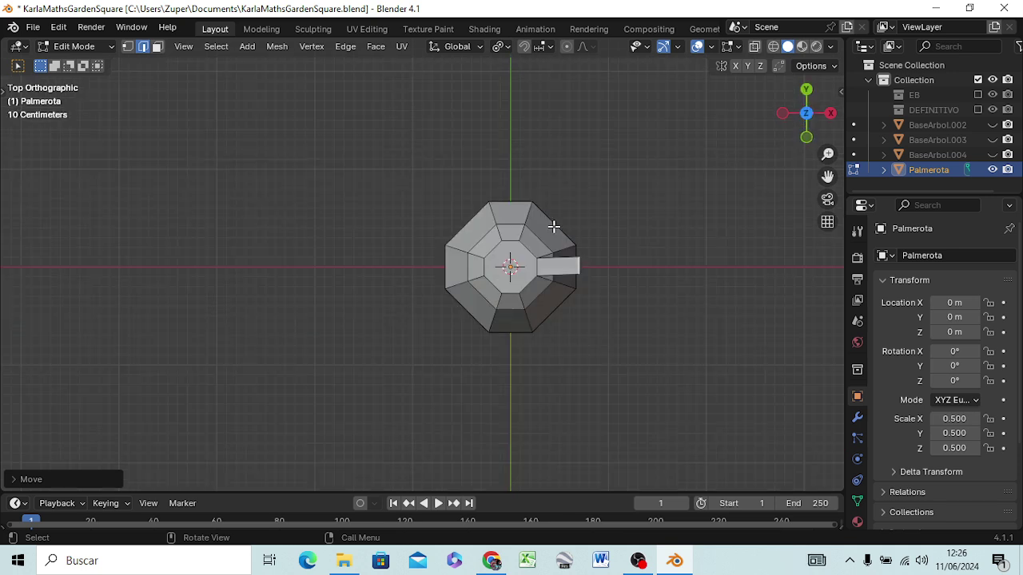
key(s)
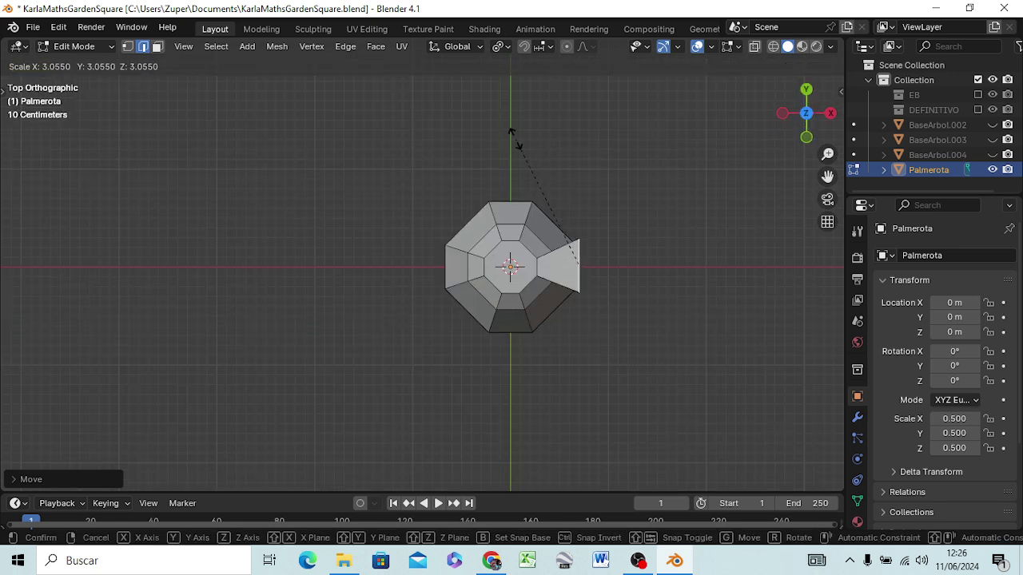
click(495, 85)
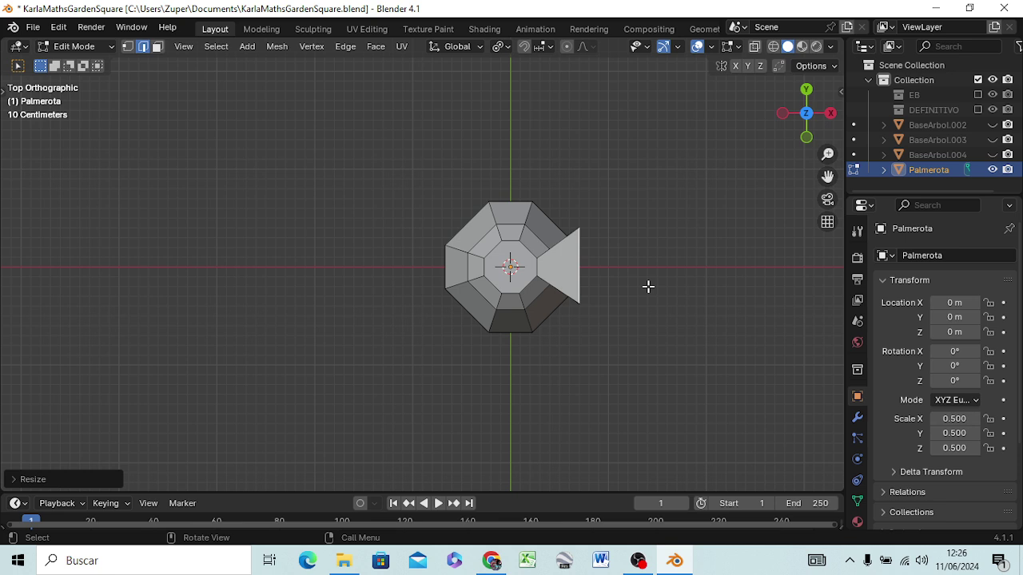
key(e)
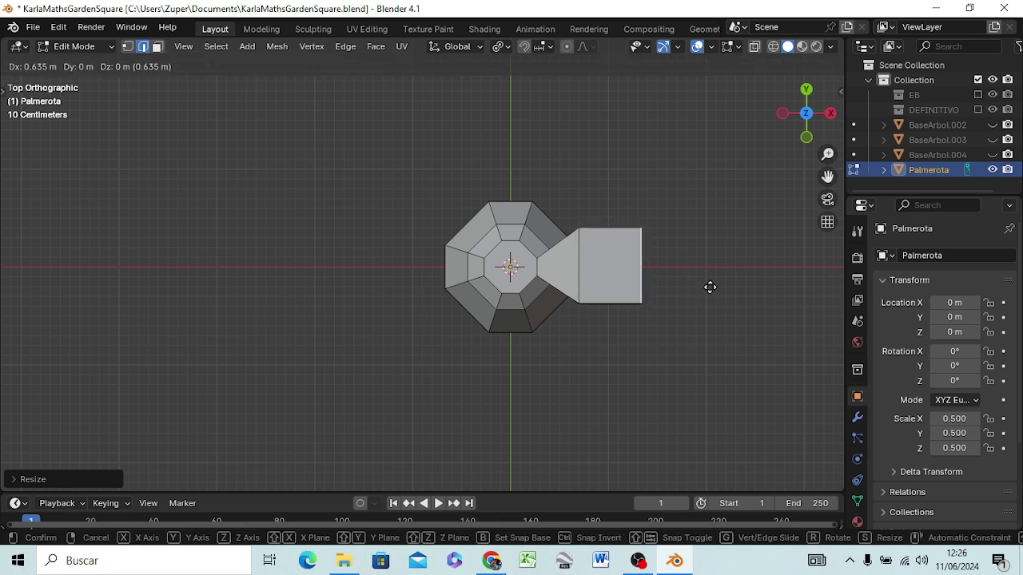
Step: Confirm the new leaf section and enlarge its outer end
click(710, 287)
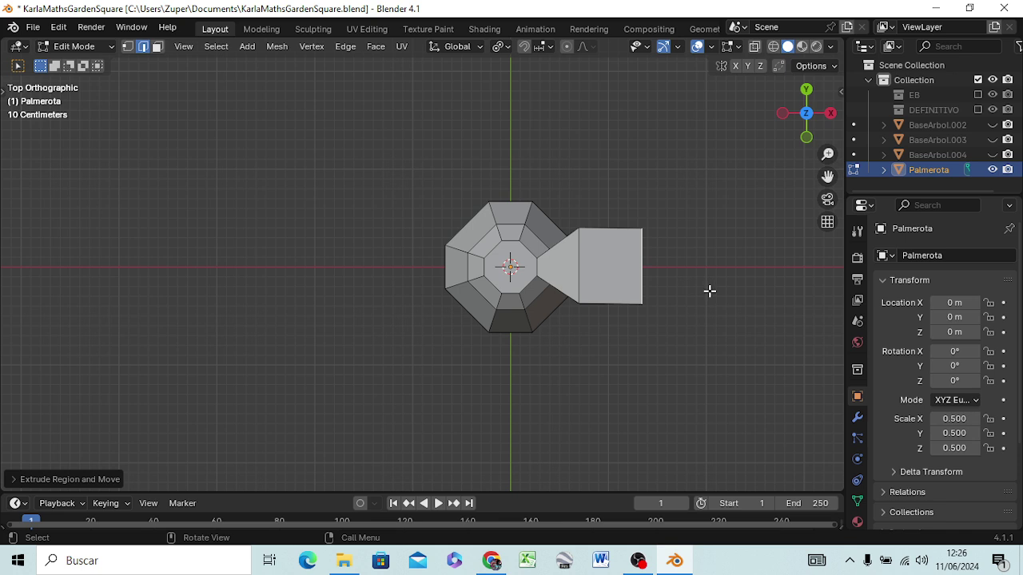
key(s)
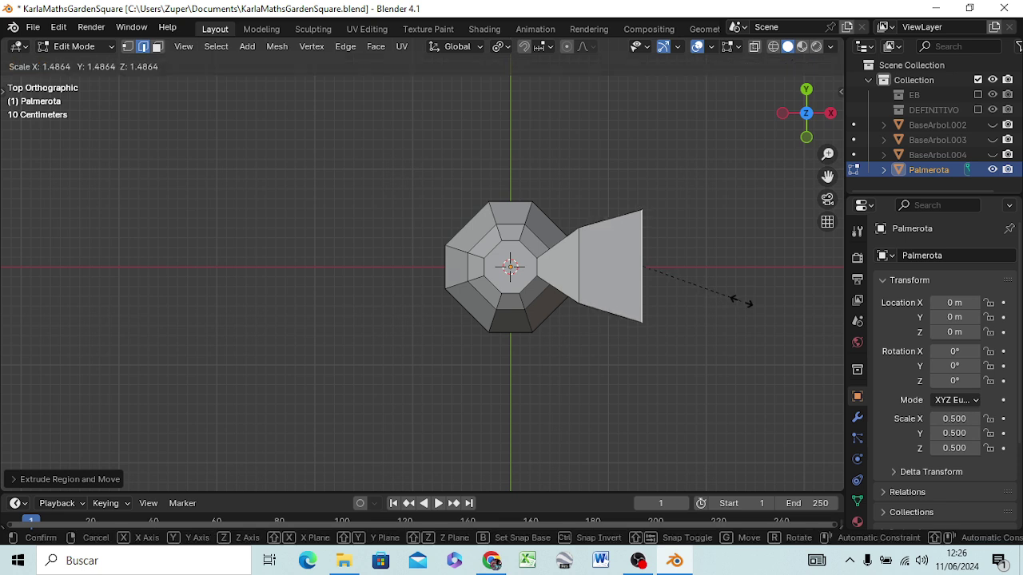
click(737, 300)
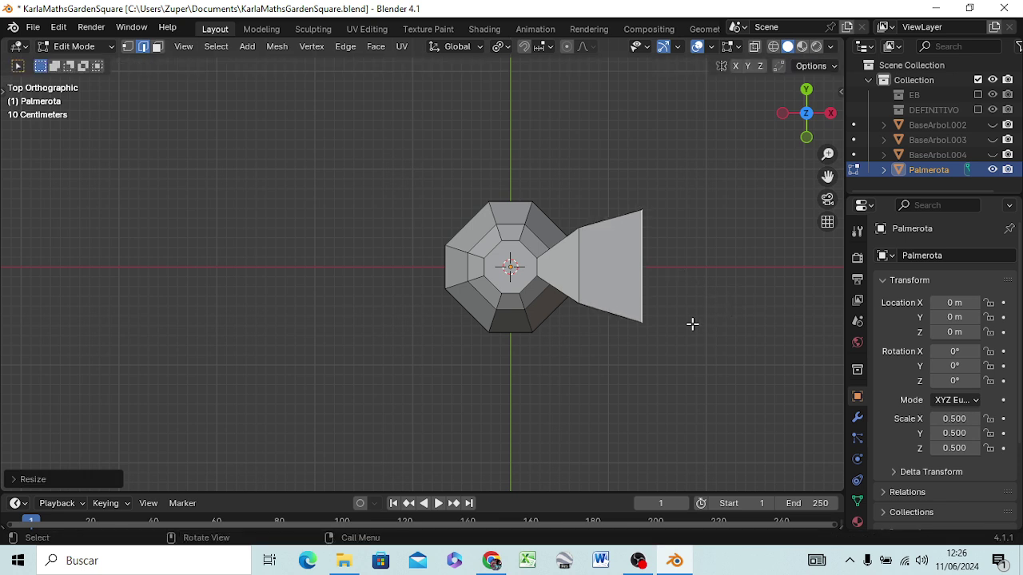
key(KP_1)
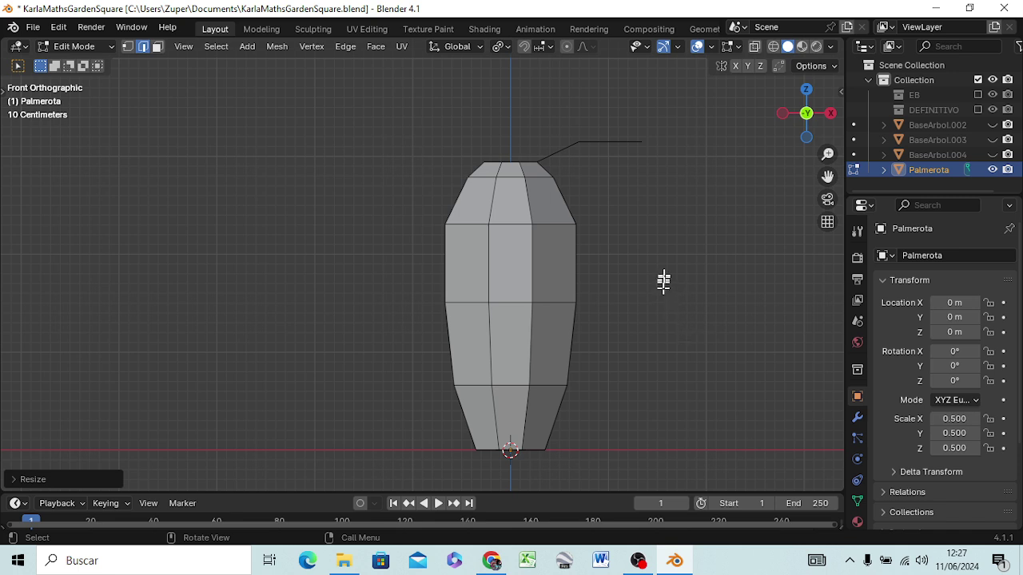
Step: Reposition the leaf's outer end and lower its edge so the leaf bends downward
key(g)
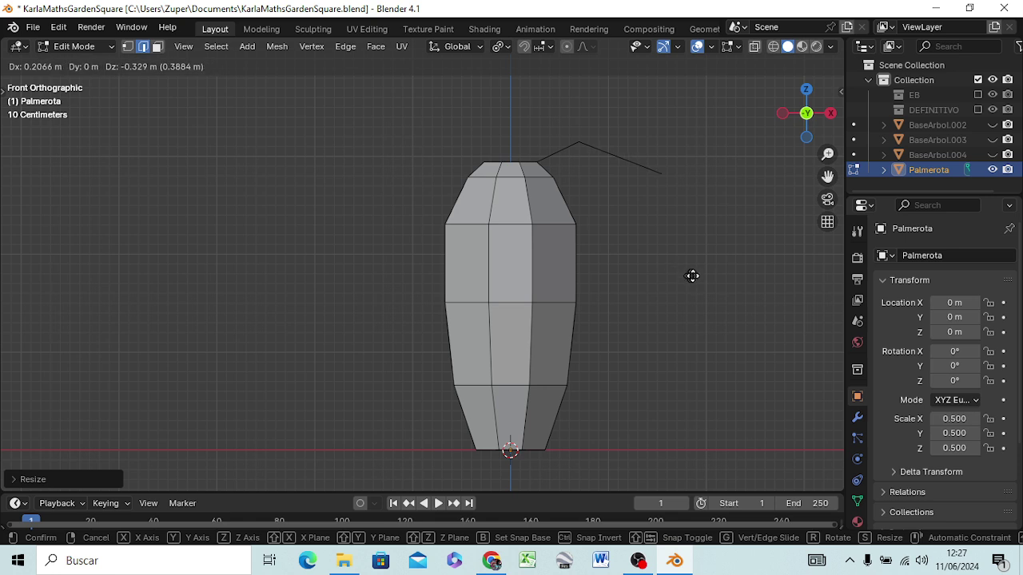
click(689, 278)
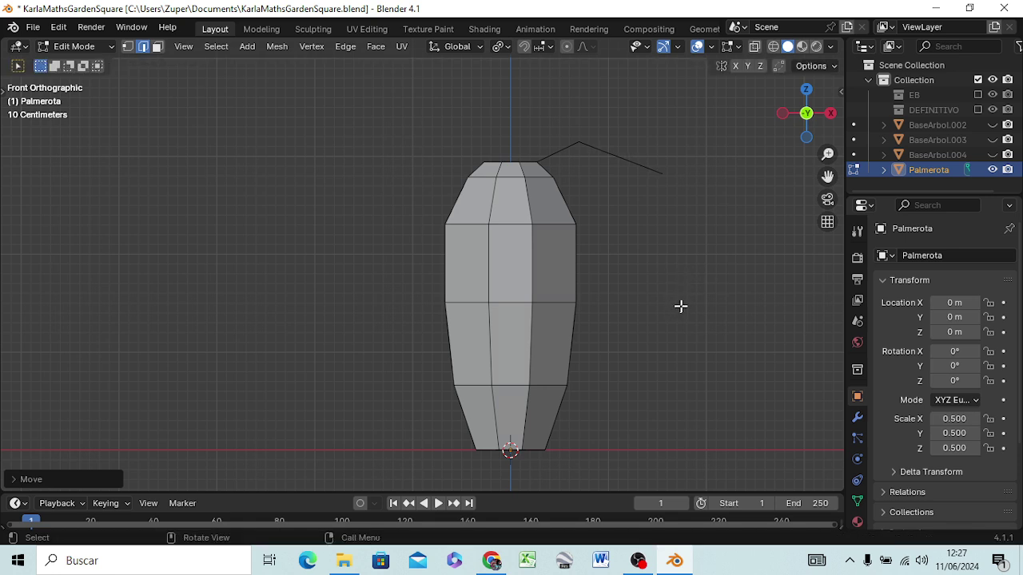
mouse_move(681, 307)
middle_down()
mouse_move(583, 349)
mouse_move(561, 326)
middle_up()
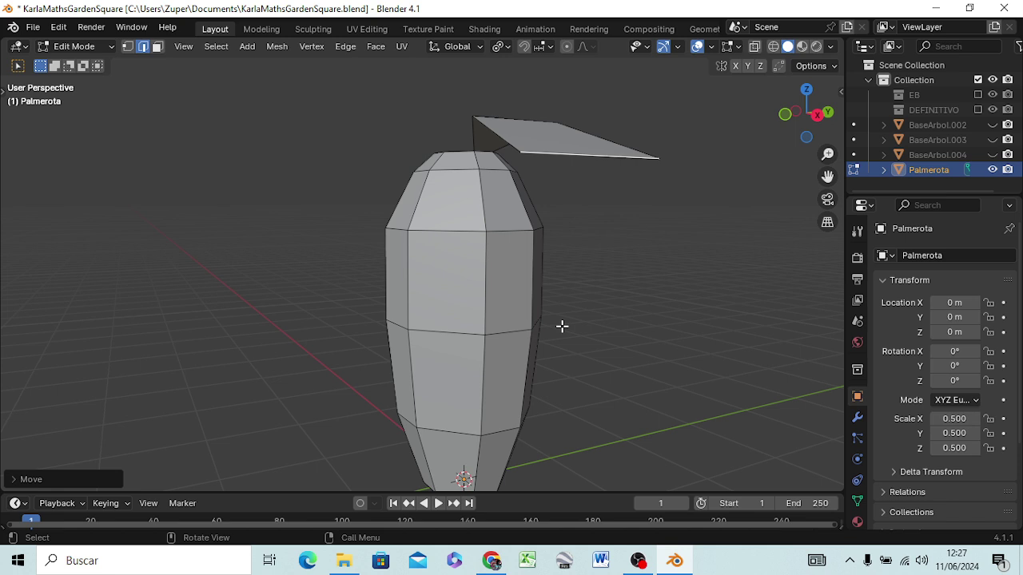
key(g)
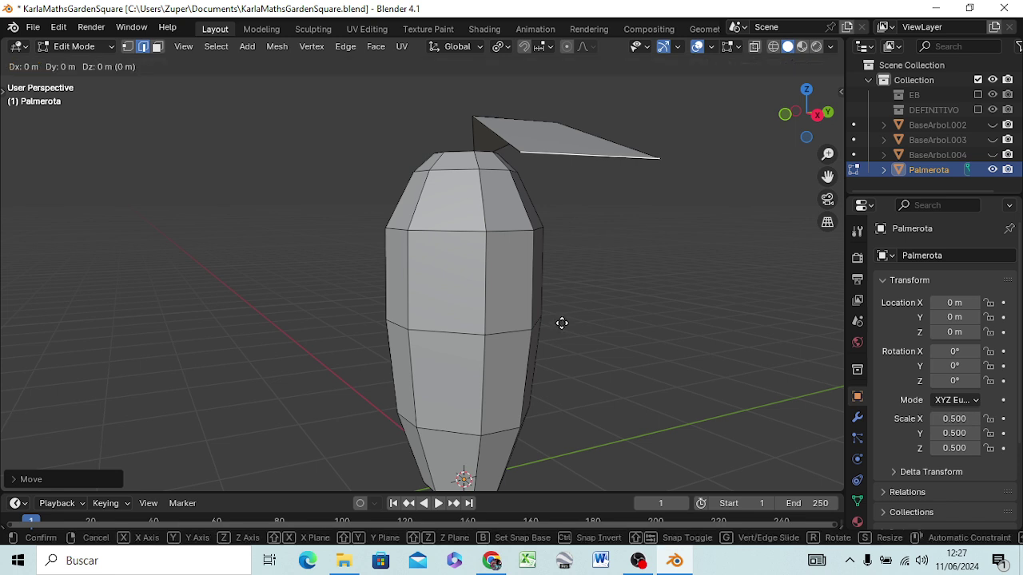
click(617, 400)
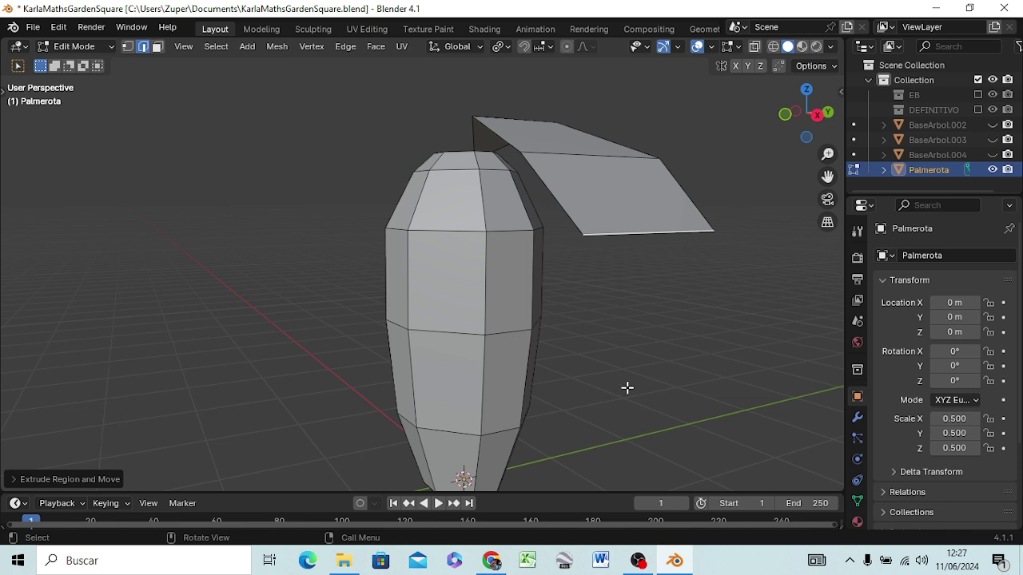
Step: Scale the leaf's outer end edge down to about 0.42 so it tapers
key(s)
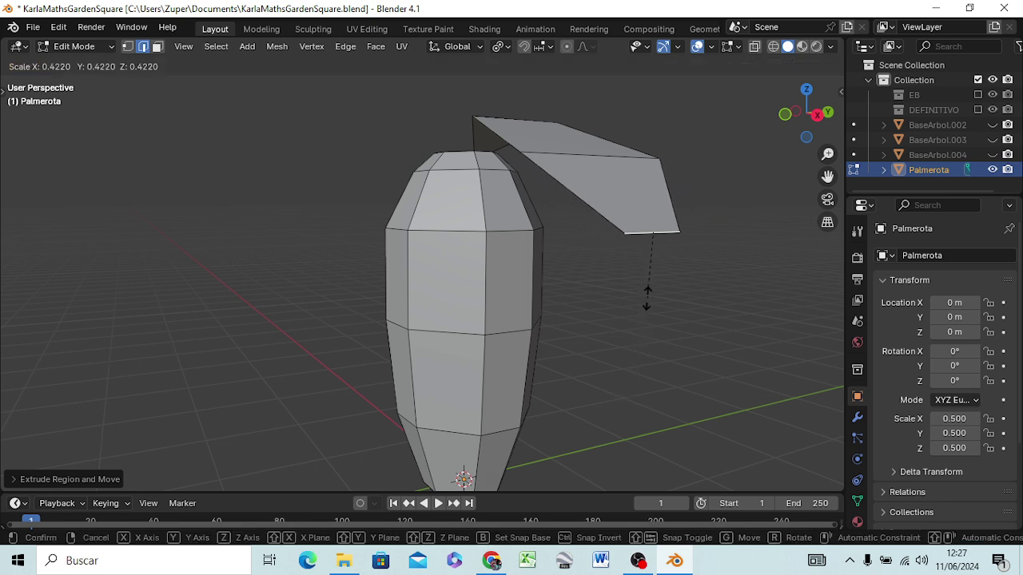
click(647, 300)
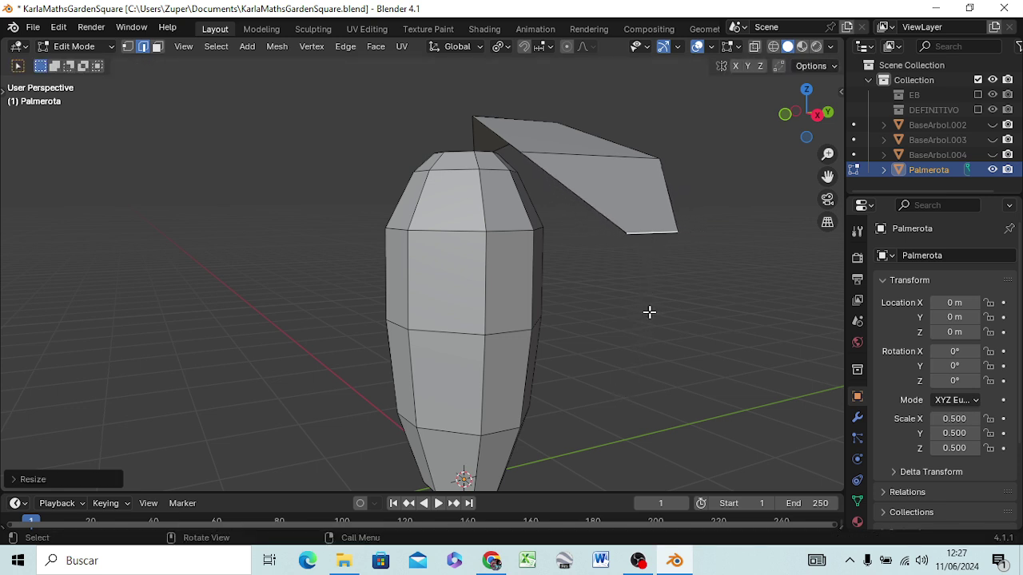
middle_drag(640, 335, 696, 354)
middle_drag(740, 304, 689, 325)
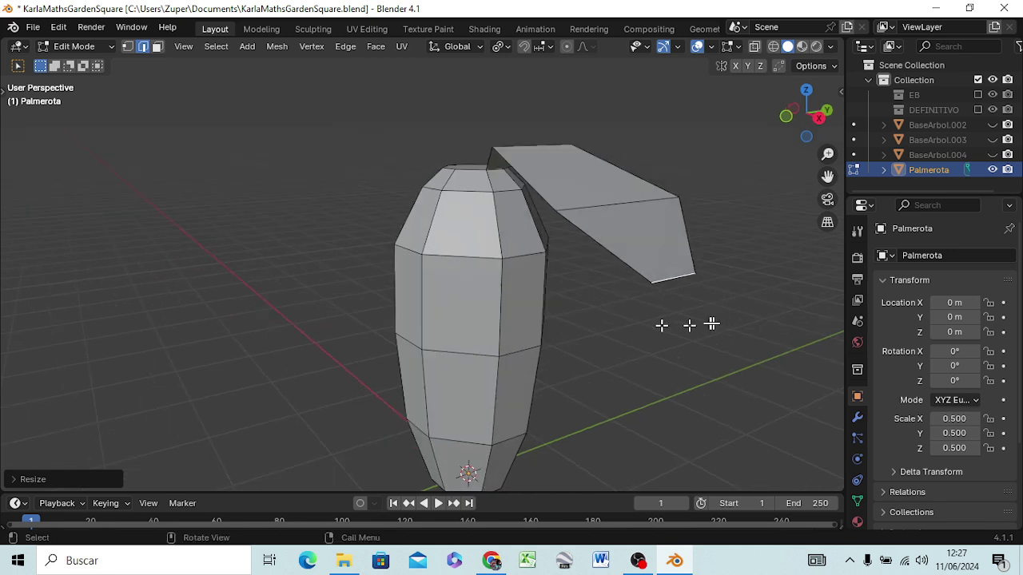
key(KP_3)
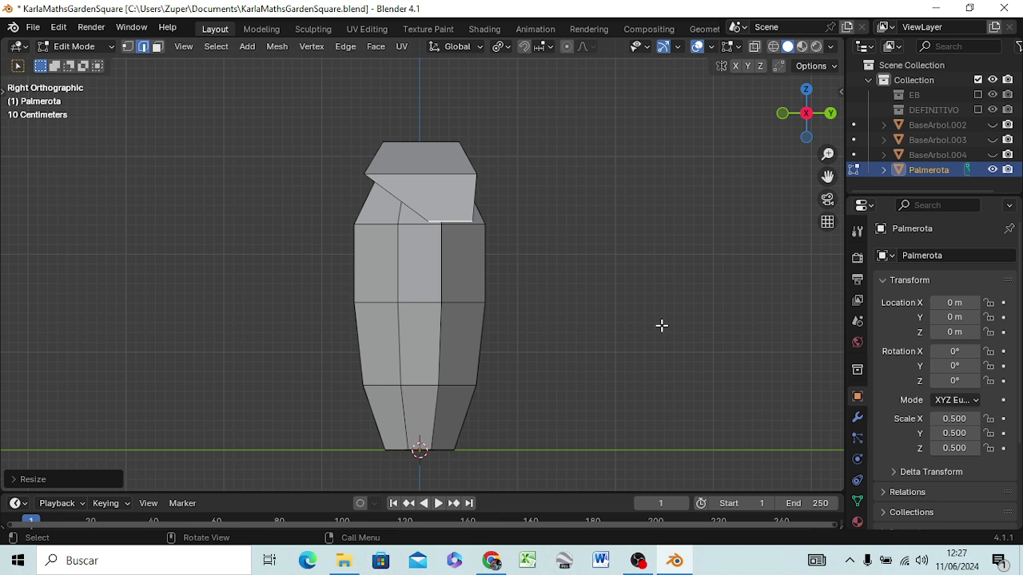
Step: Lower the leaf's end edge and check it from top, front and right views
key(g)
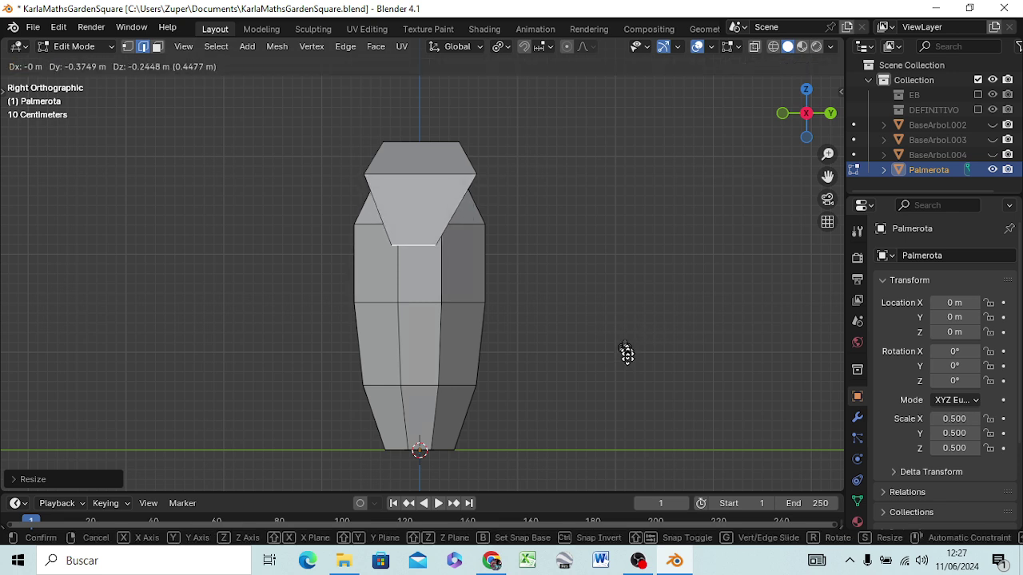
click(631, 367)
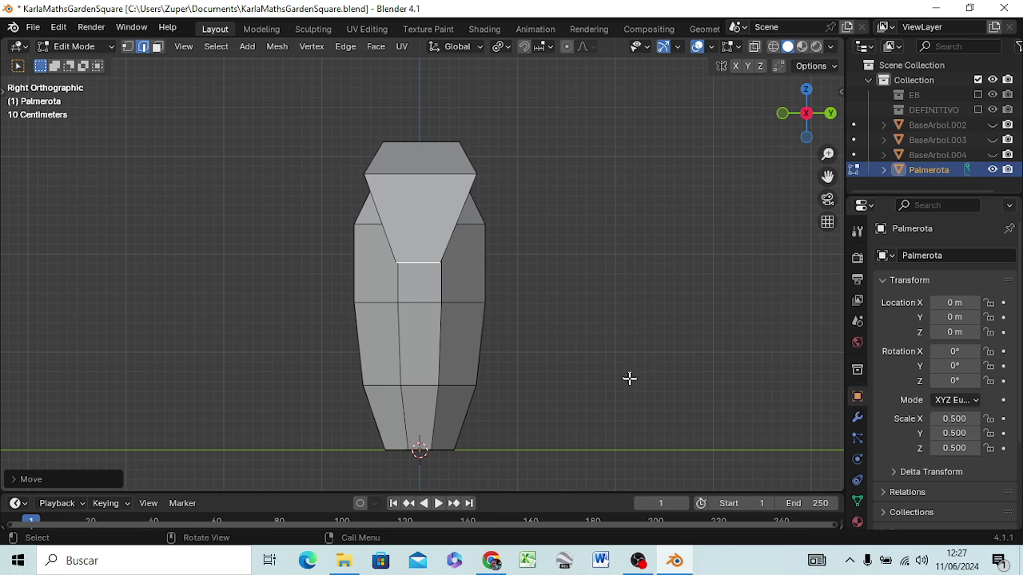
mouse_move(630, 378)
middle_down()
mouse_move(788, 362)
mouse_move(774, 379)
middle_up()
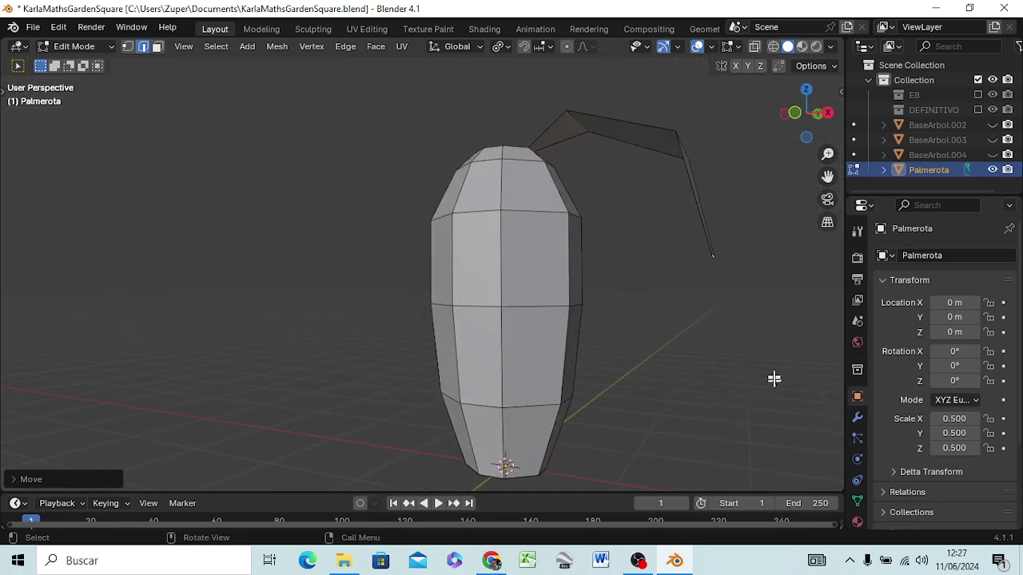
key(KP_5)
key(KP_7)
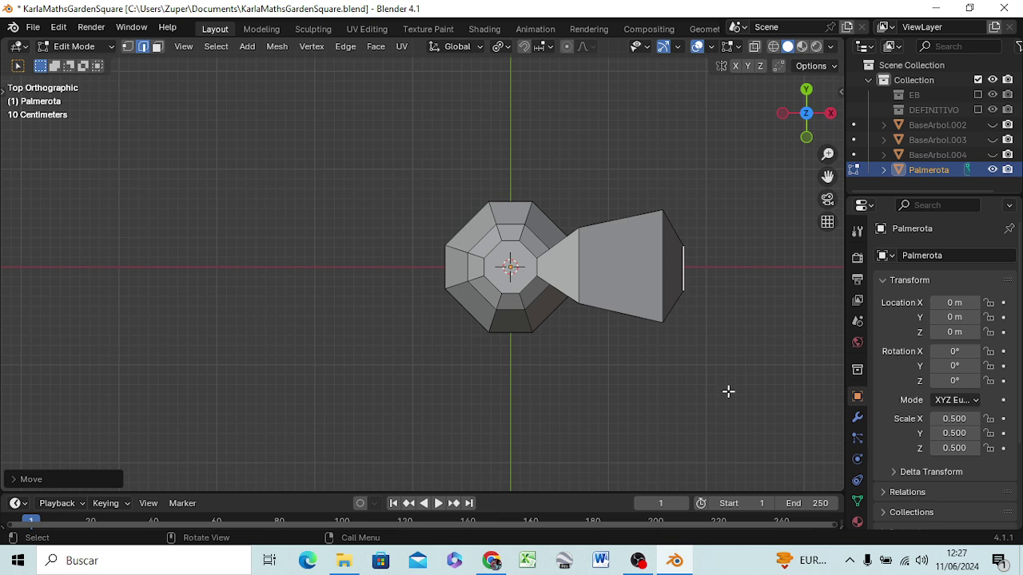
key(KP_3)
key(KP_1)
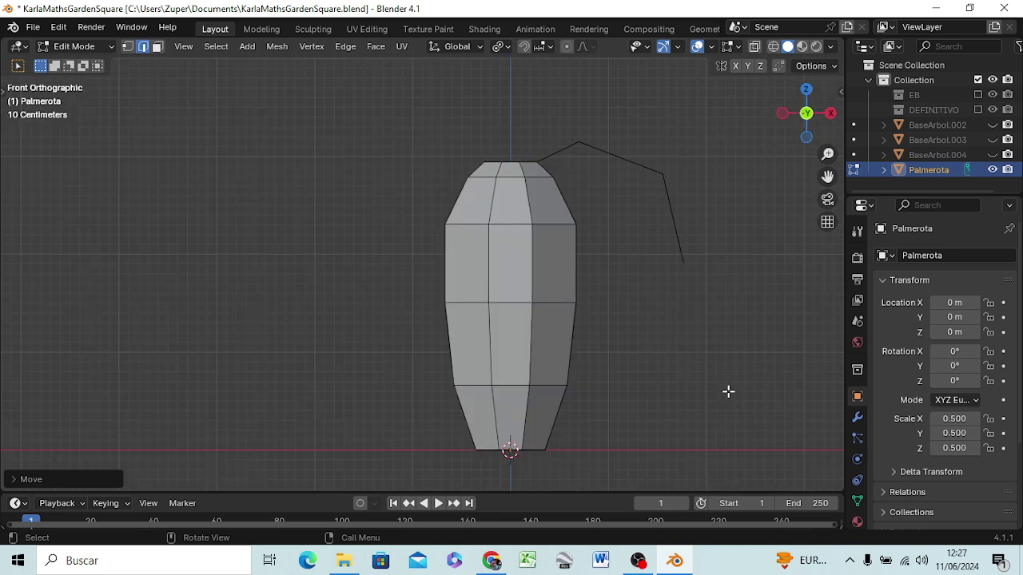
key(KP_3)
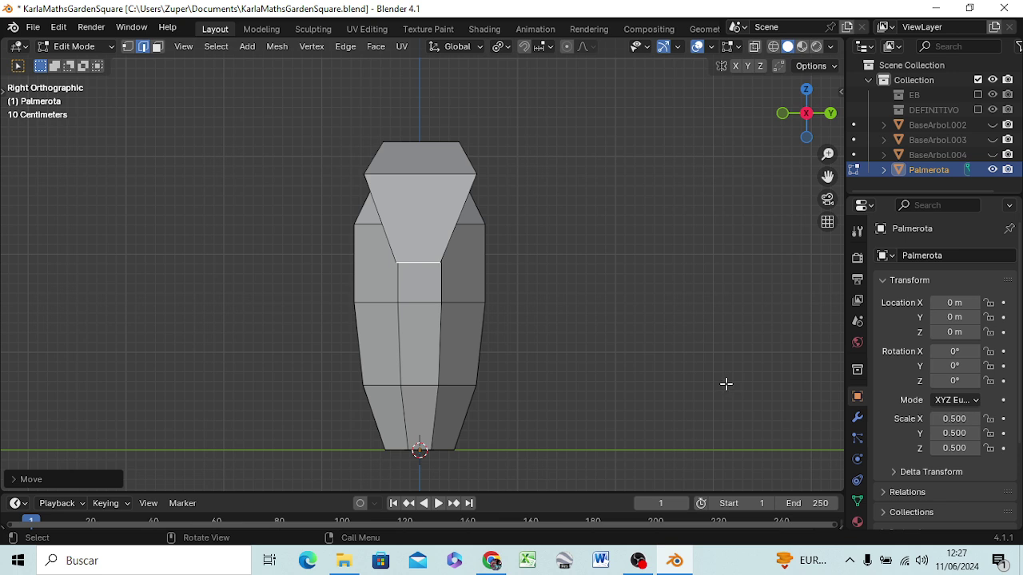
Step: Extrude a further leaf section downward and shrink its end to about 0.18 into a point
key(g)
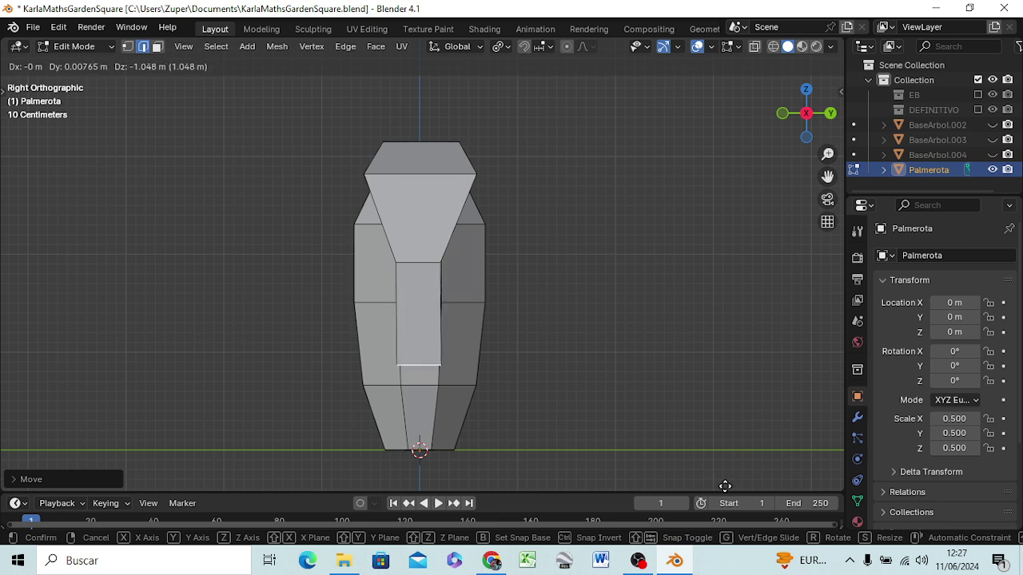
click(727, 471)
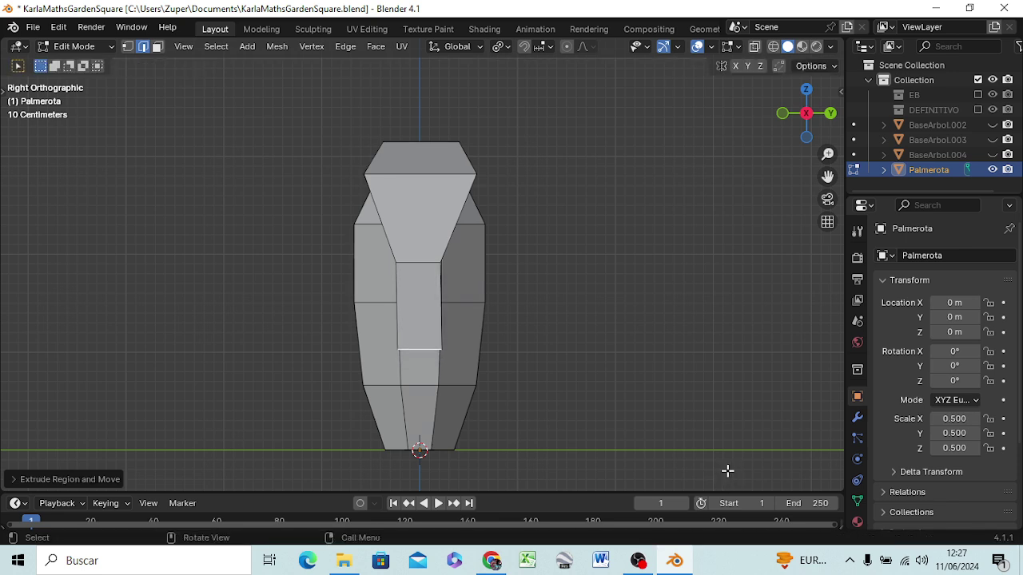
key(s)
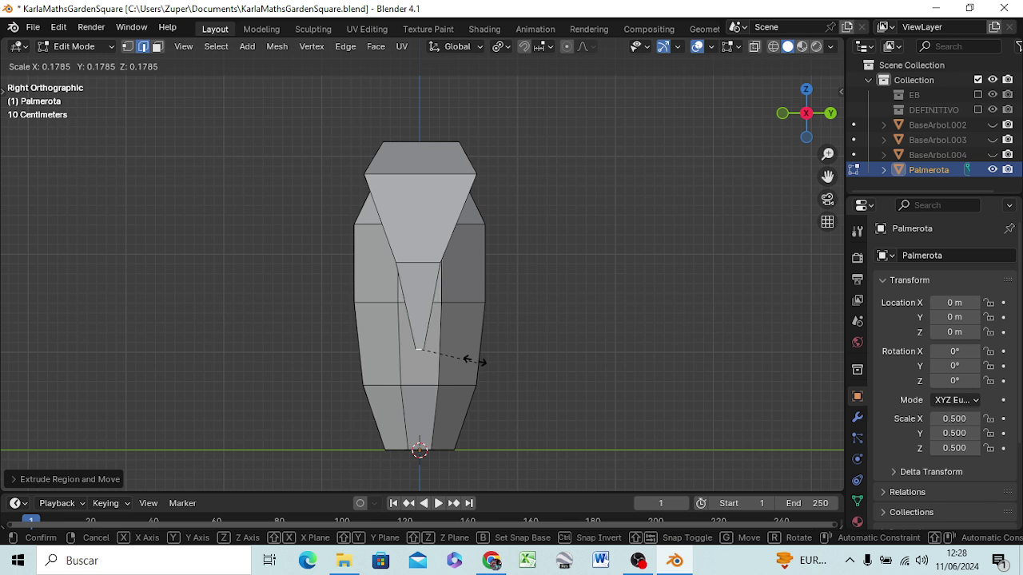
click(443, 352)
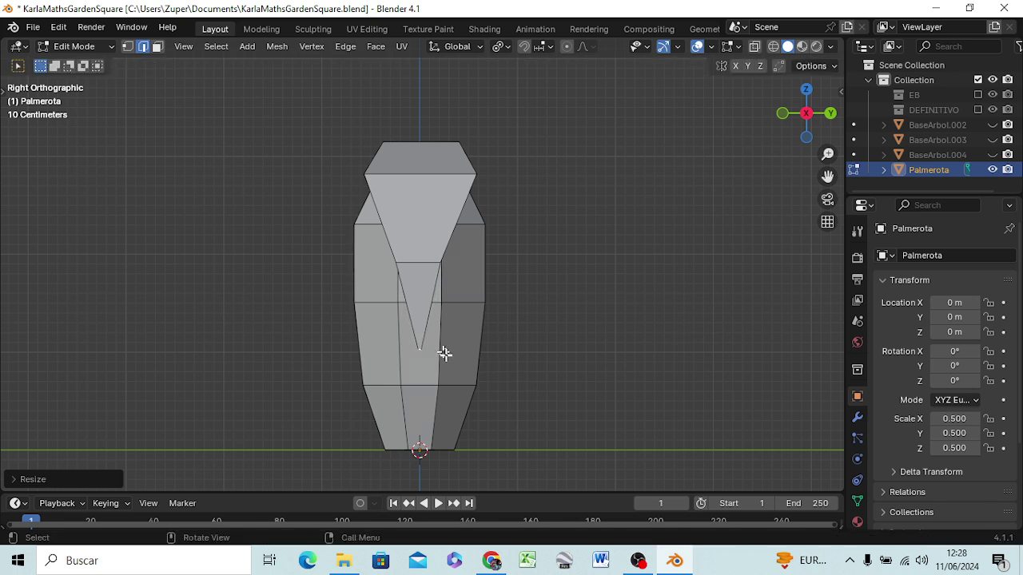
key(KP_5)
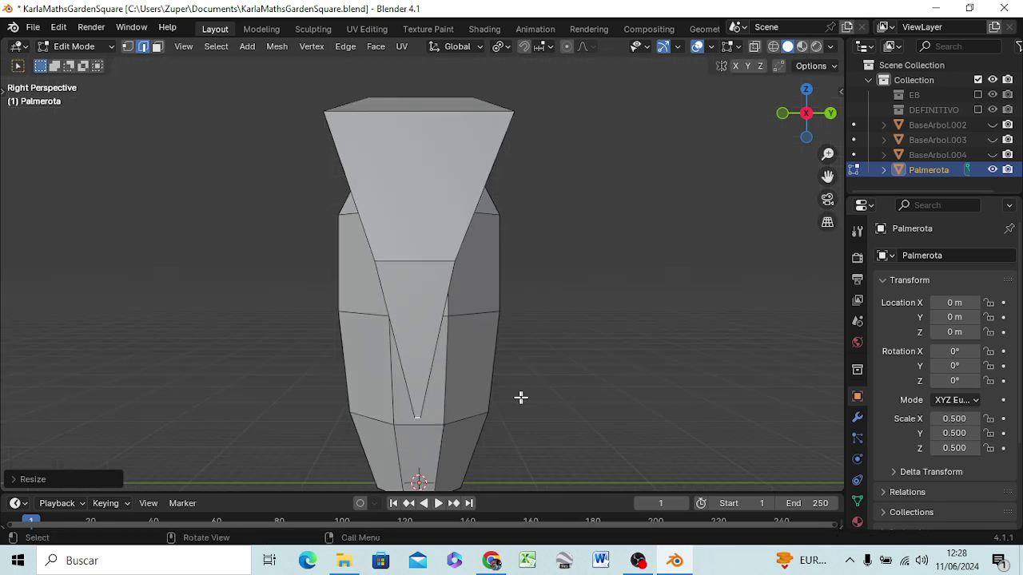
mouse_move(521, 399)
middle_down()
mouse_move(623, 393)
mouse_move(646, 367)
mouse_move(623, 376)
mouse_move(624, 408)
mouse_move(635, 381)
middle_up()
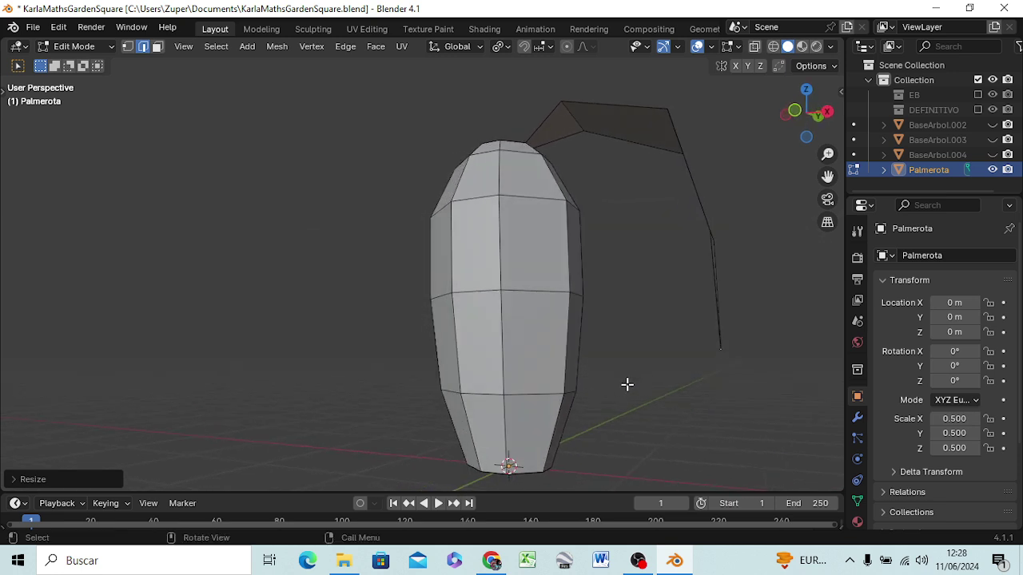
key(KP_3)
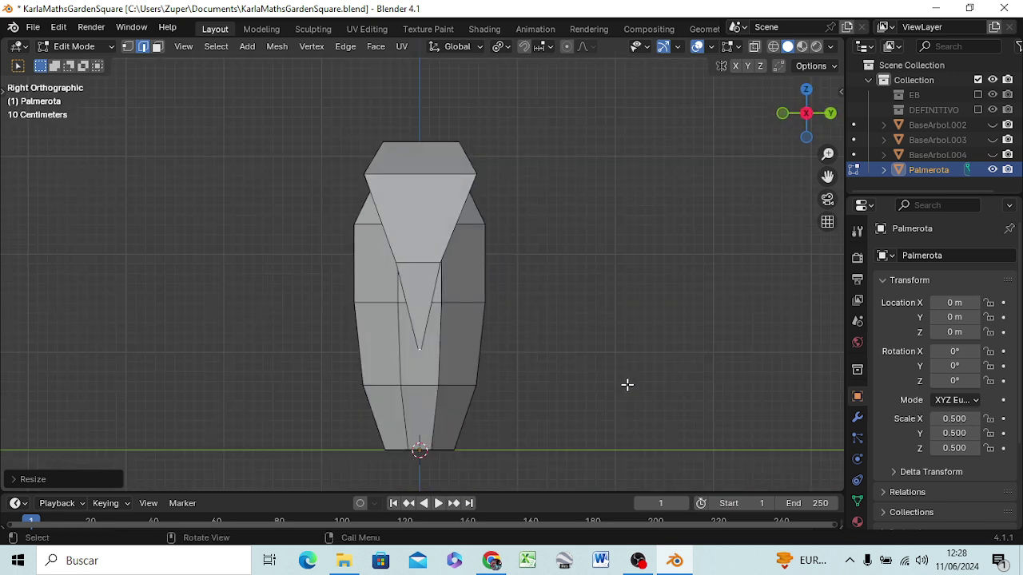
Step: Move the pointed leaf tip about 0.33 m back toward the trunk so the leaf arches
key(g)
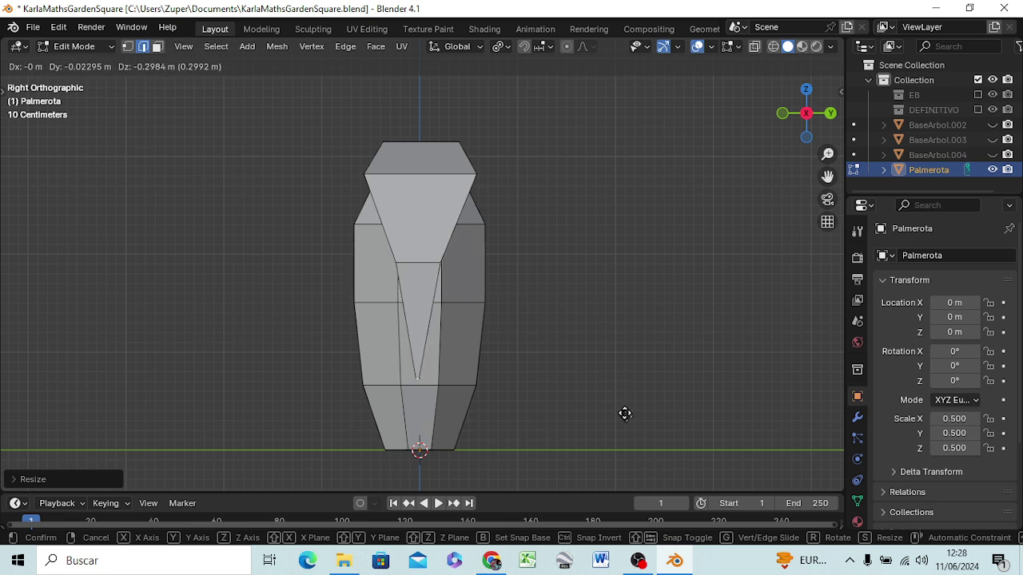
click(622, 408)
mouse_move(619, 413)
middle_down()
mouse_move(594, 394)
mouse_move(667, 393)
mouse_move(704, 374)
middle_up()
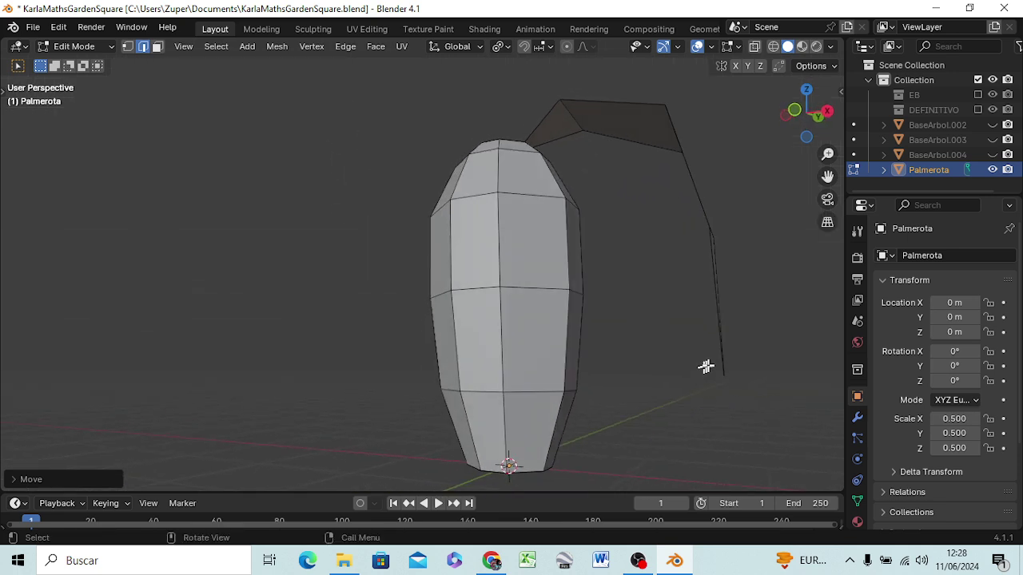
key(KP_3)
key(KP_1)
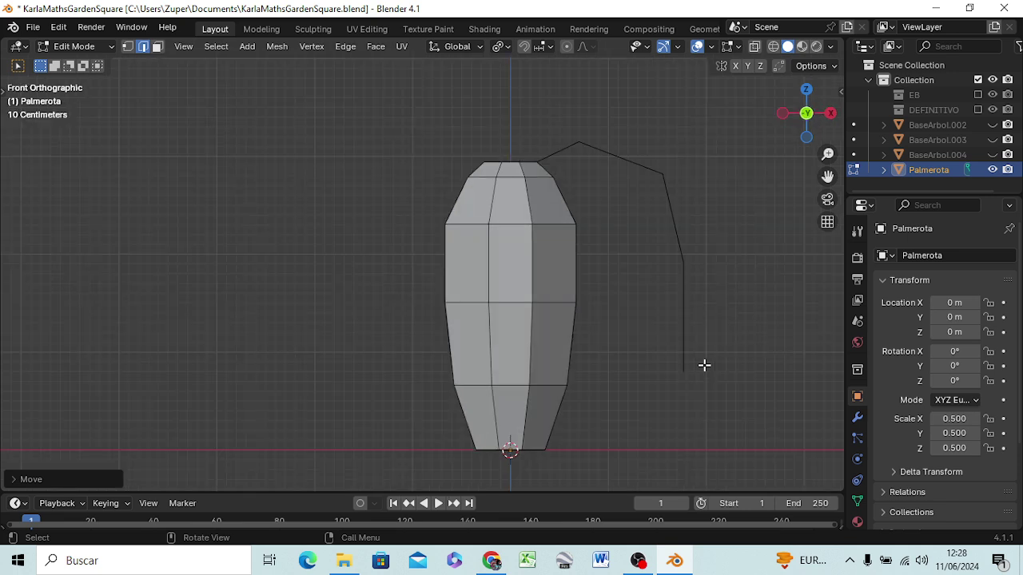
key(g)
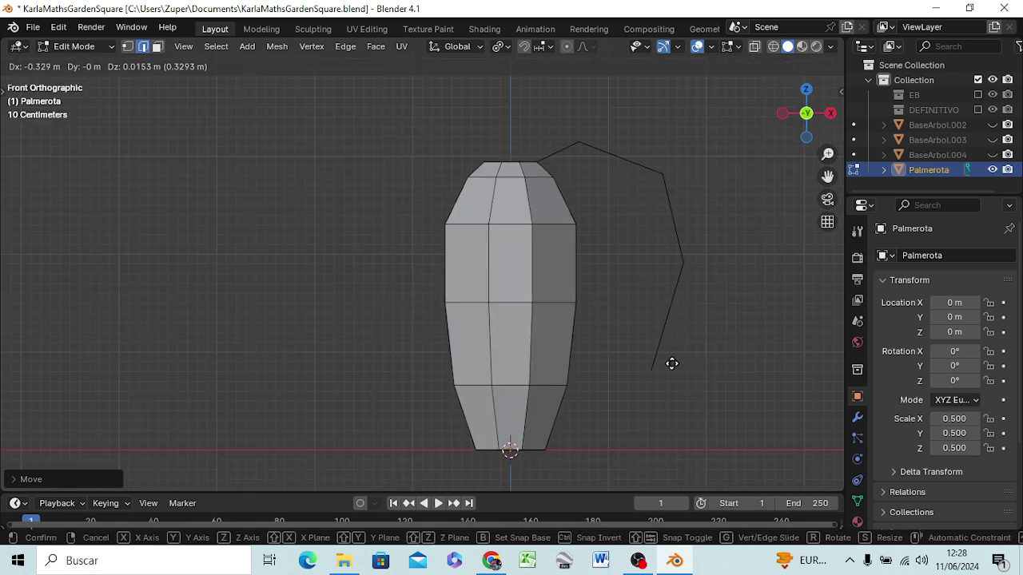
click(668, 360)
mouse_move(660, 400)
middle_down()
mouse_move(653, 420)
mouse_move(594, 434)
mouse_move(445, 411)
mouse_move(399, 446)
middle_up()
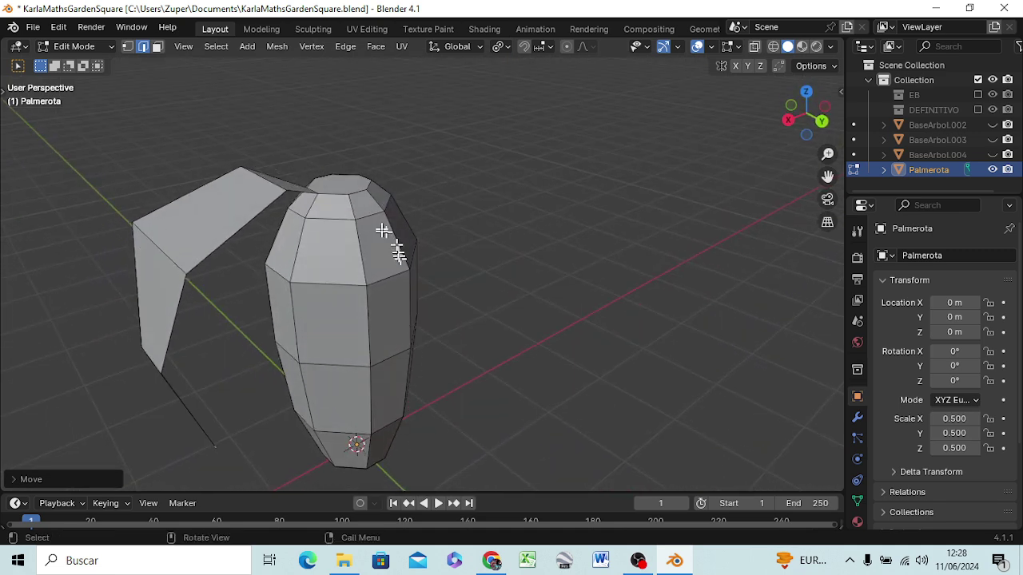
click(338, 194)
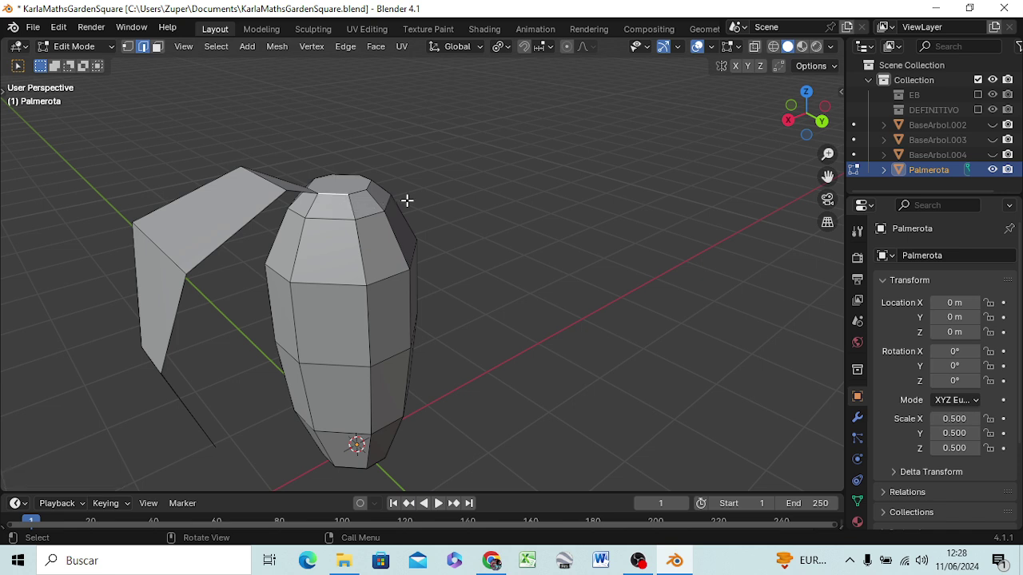
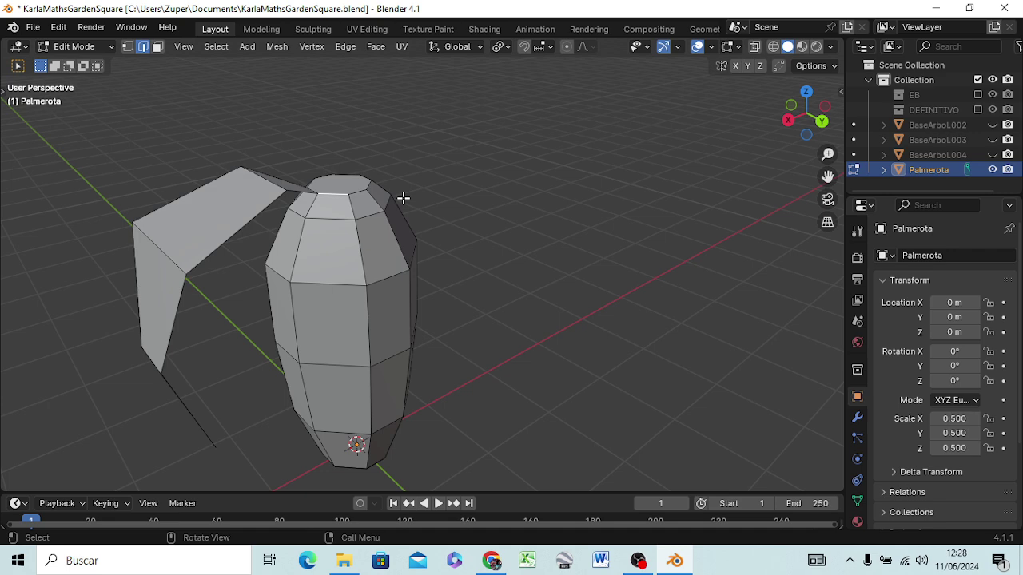
Step: Extrude a column up from the trunk's top face and scale its top wider
key(KP_3)
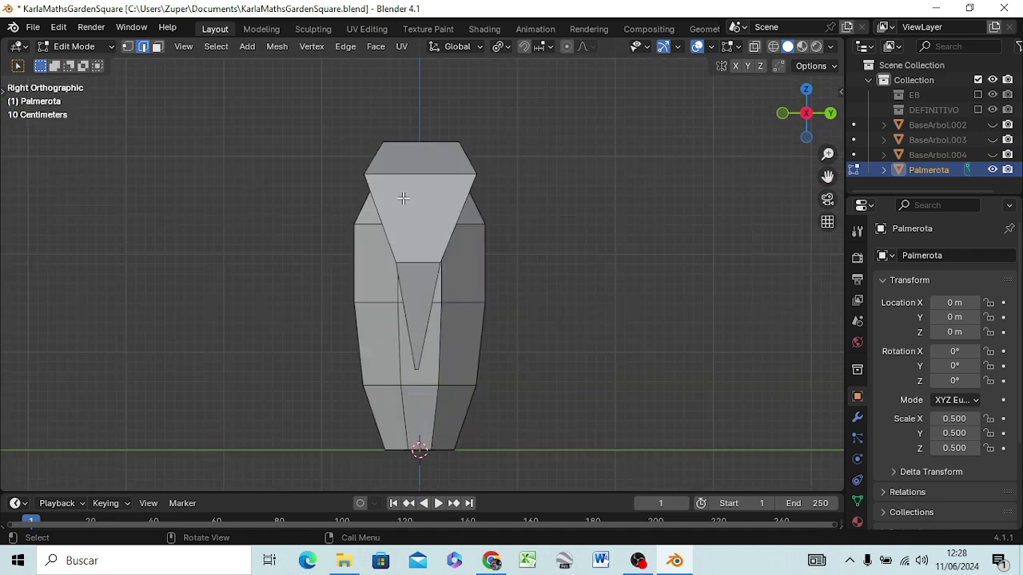
key(KP_1)
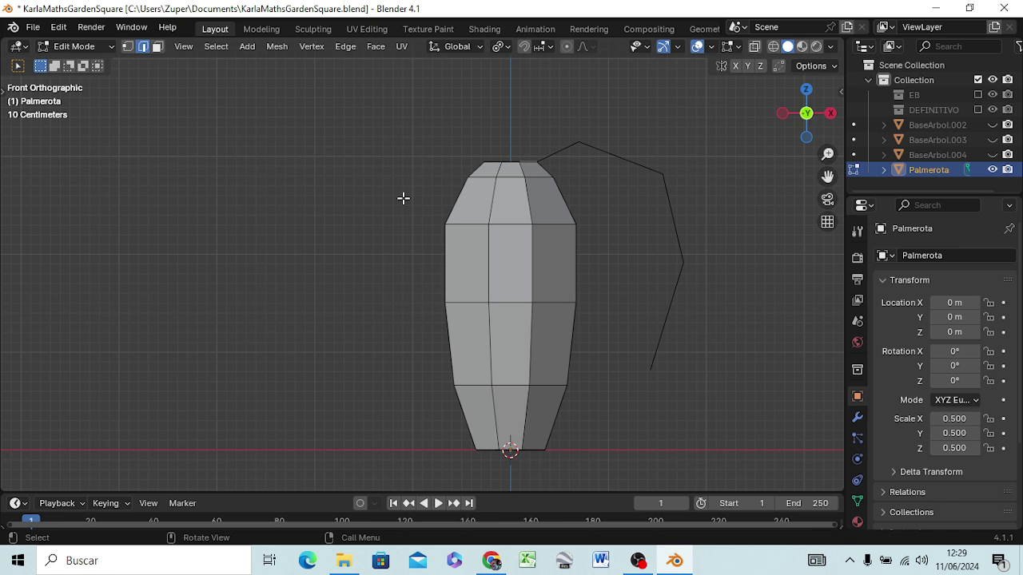
key(e)
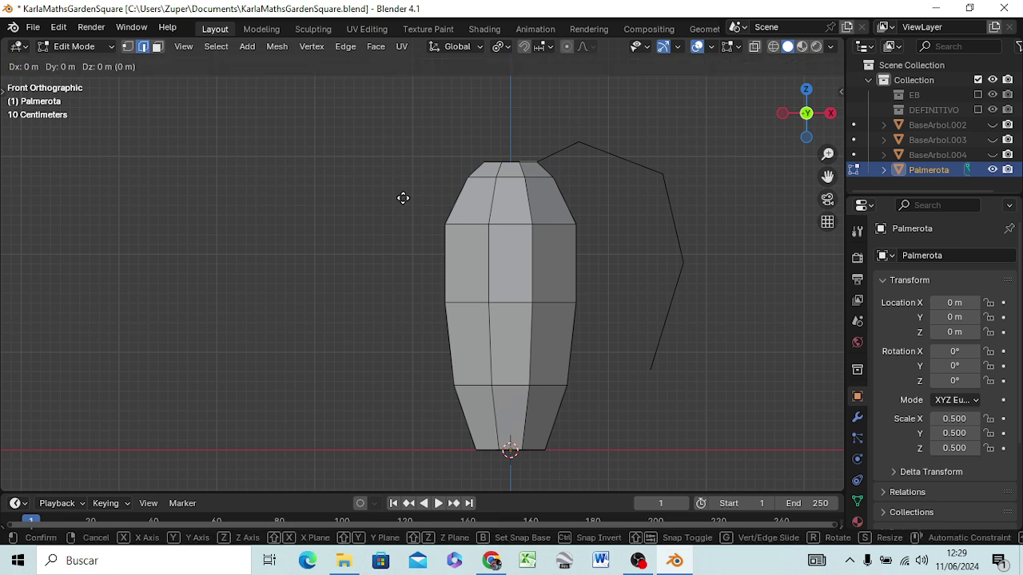
click(409, 128)
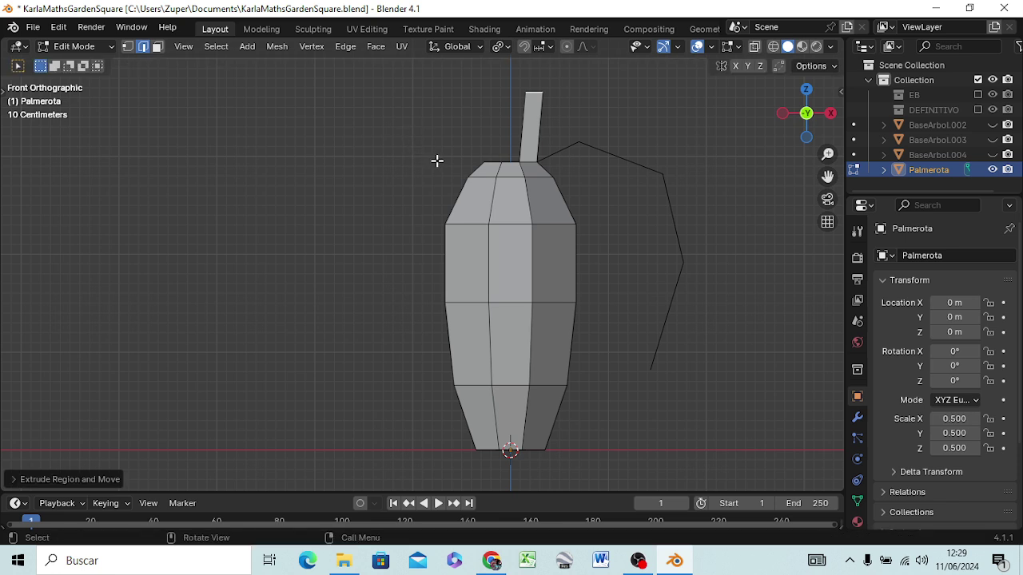
key(s)
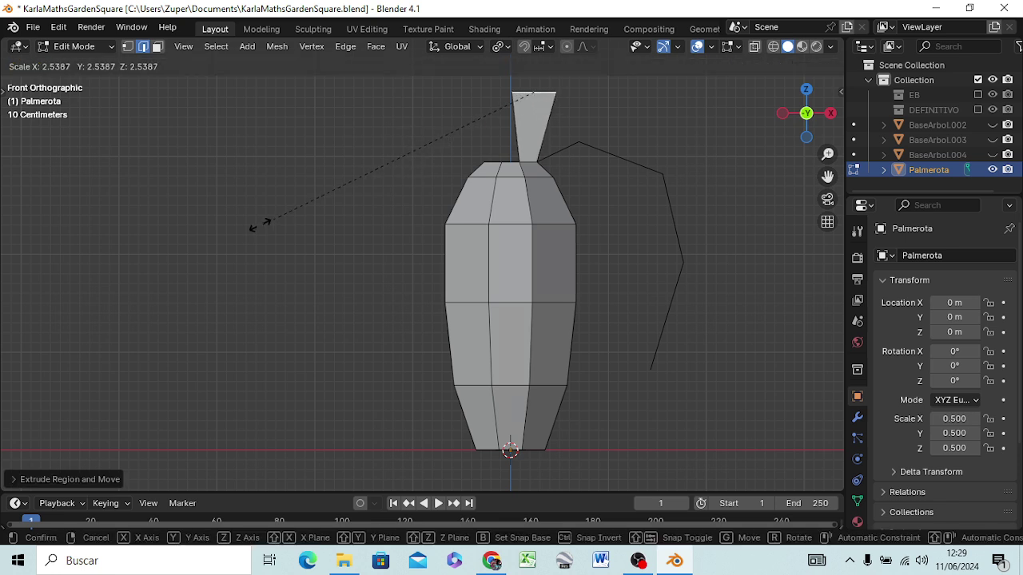
click(262, 227)
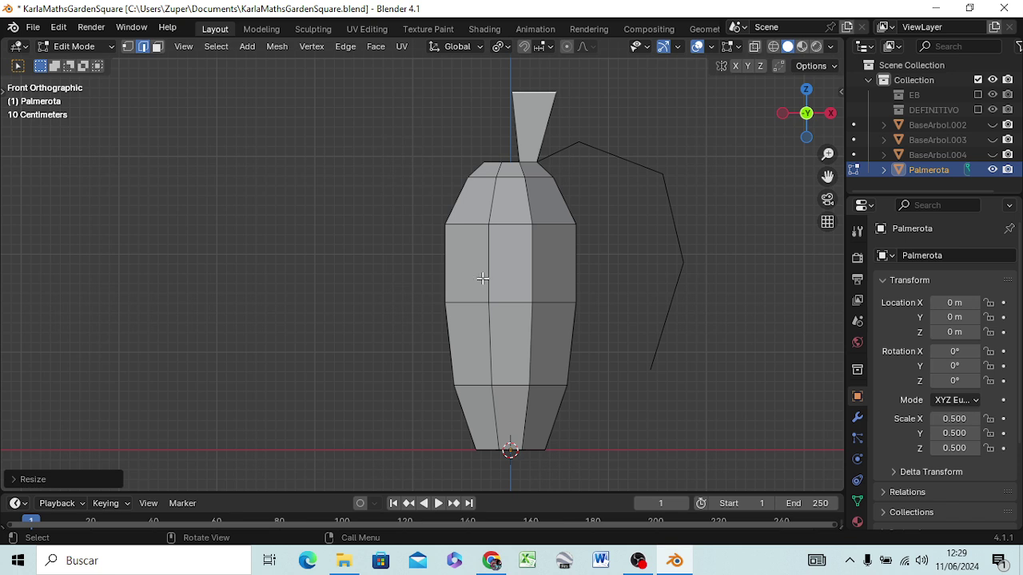
Step: Lower the widened top piece so it sits just above the trunk
key(KP_3)
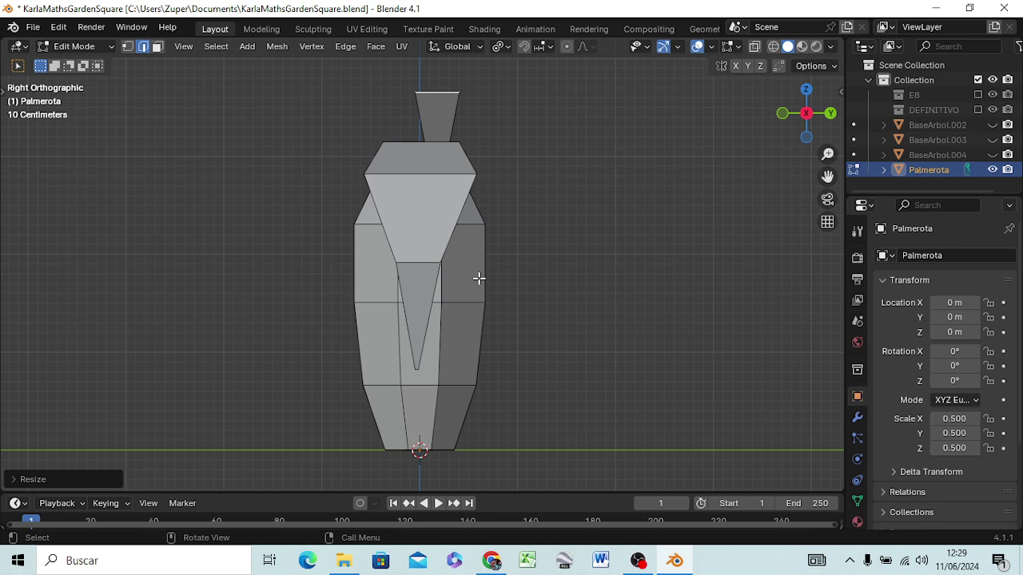
key(g)
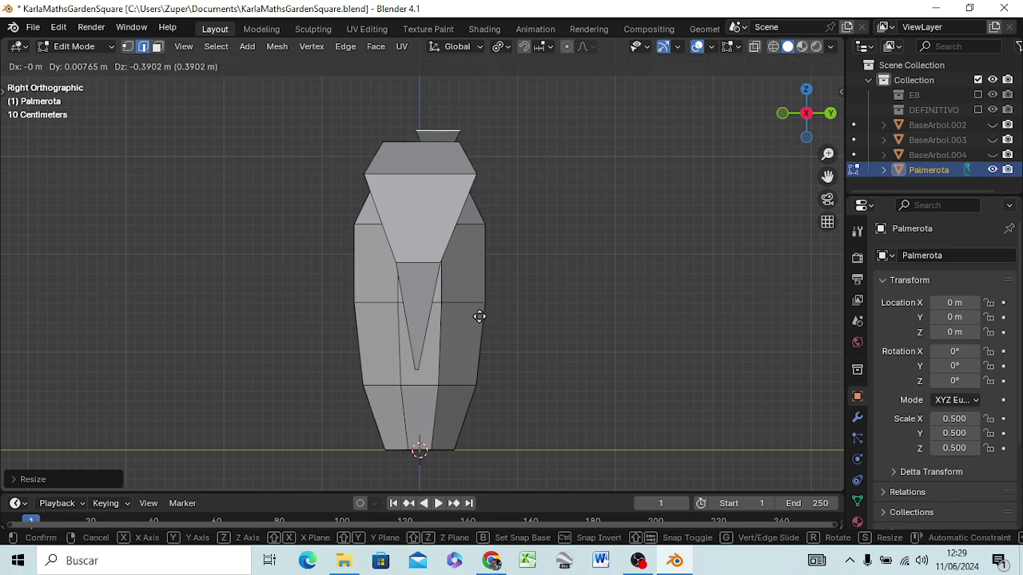
click(479, 316)
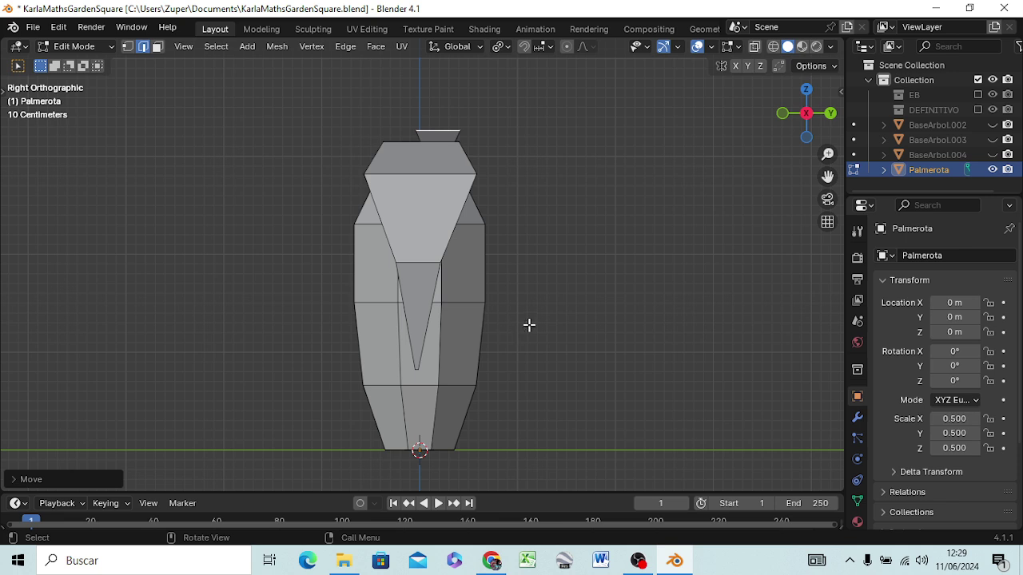
key(KP_1)
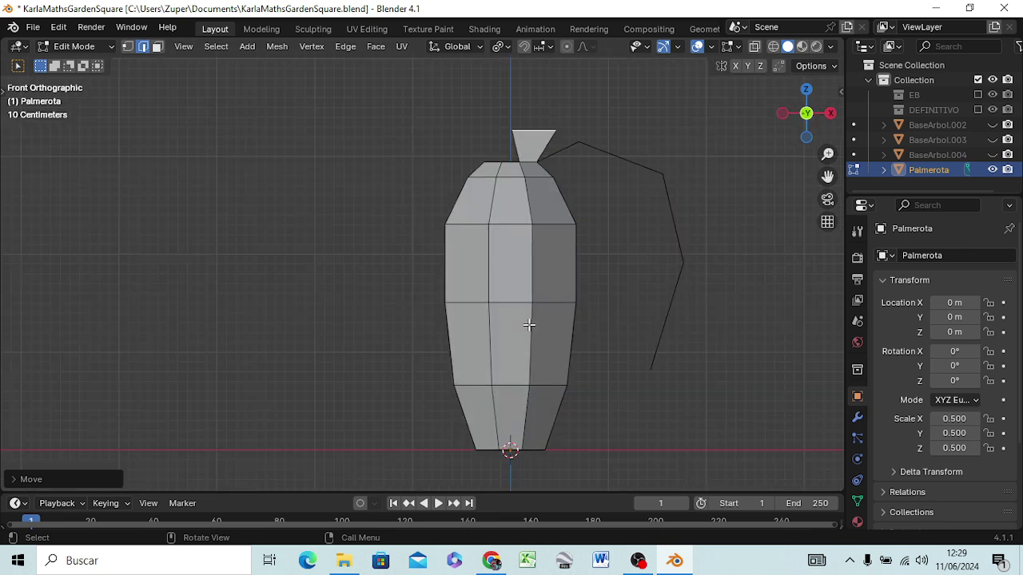
key(KP_7)
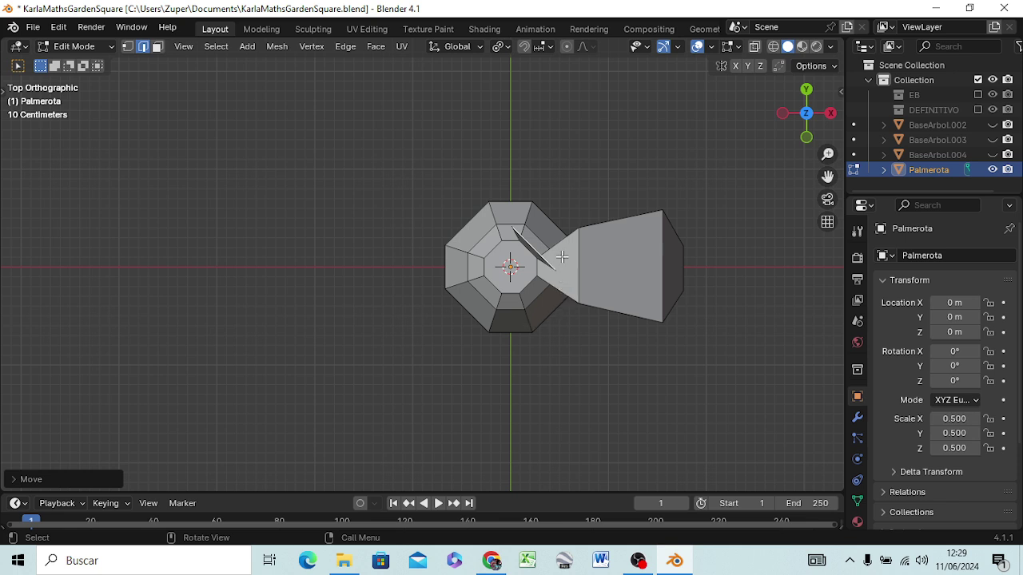
Step: Move a new face diagonally out from the trunk top and enlarge it into a leaf blade
key(g)
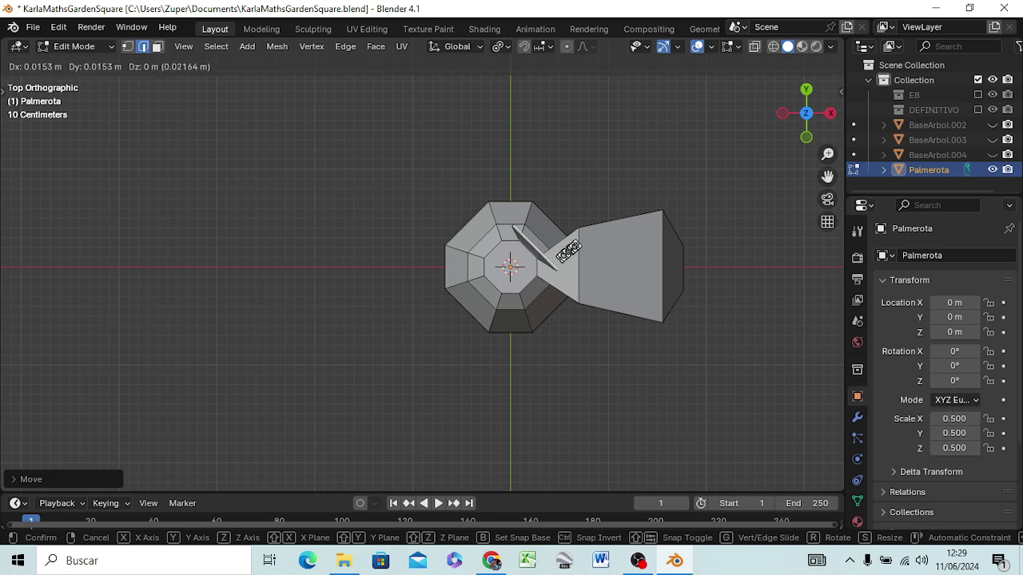
click(632, 177)
key(s)
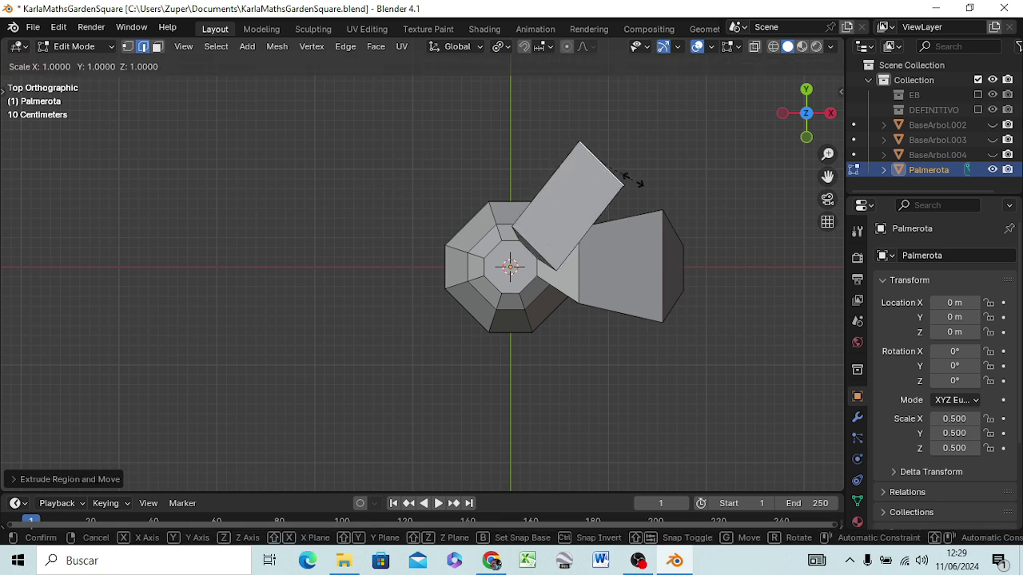
click(657, 208)
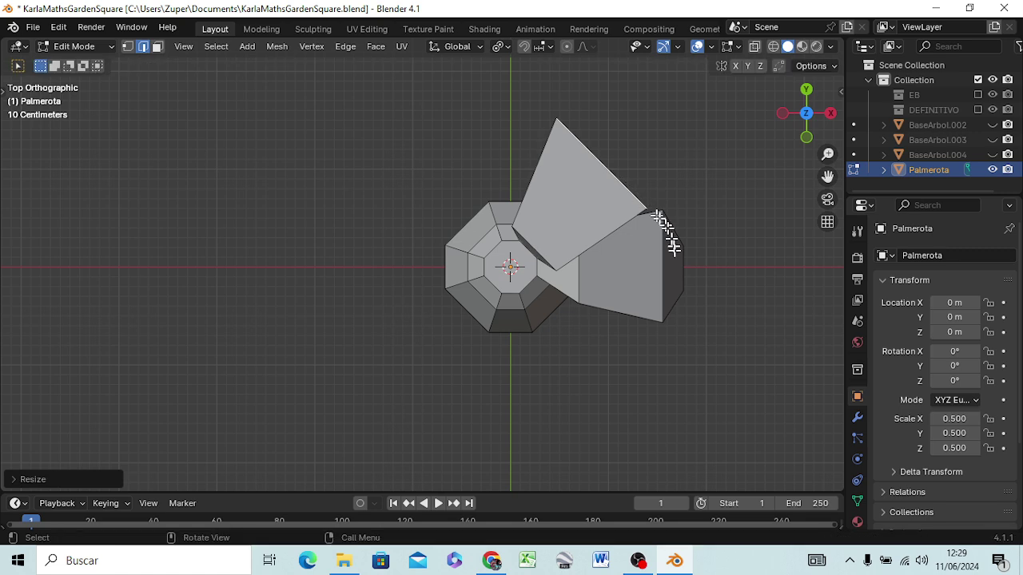
mouse_move(662, 228)
middle_down()
mouse_move(541, 197)
mouse_move(509, 173)
middle_up()
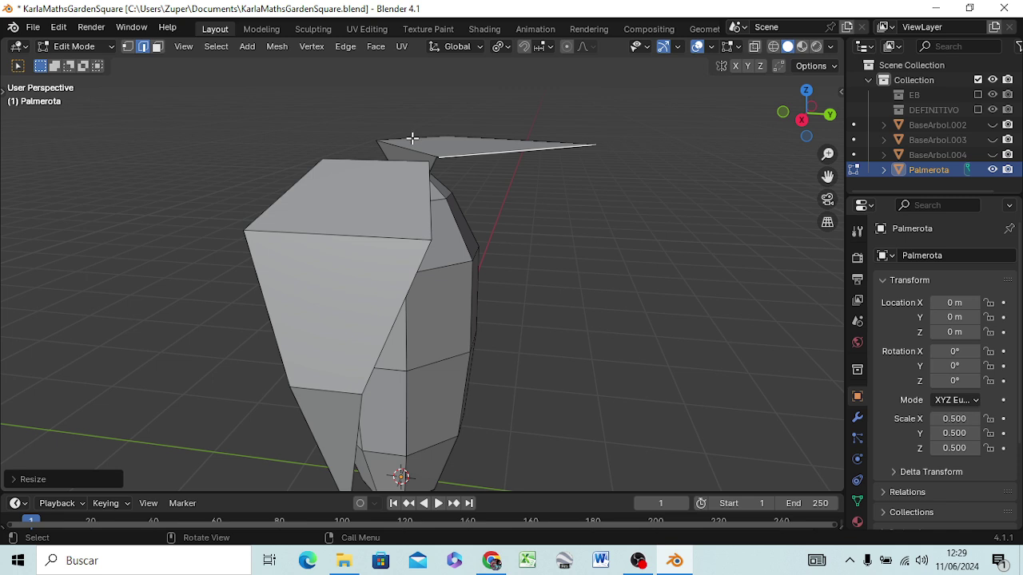
Step: Reposition the leaf's upper edge and select its lower front edge to shape the blade
click(412, 137)
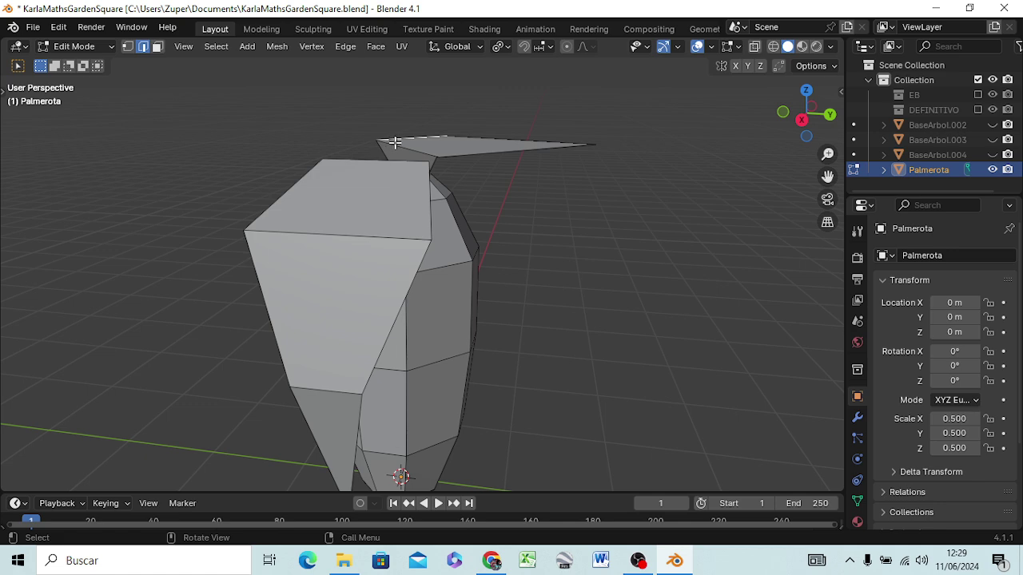
key(g)
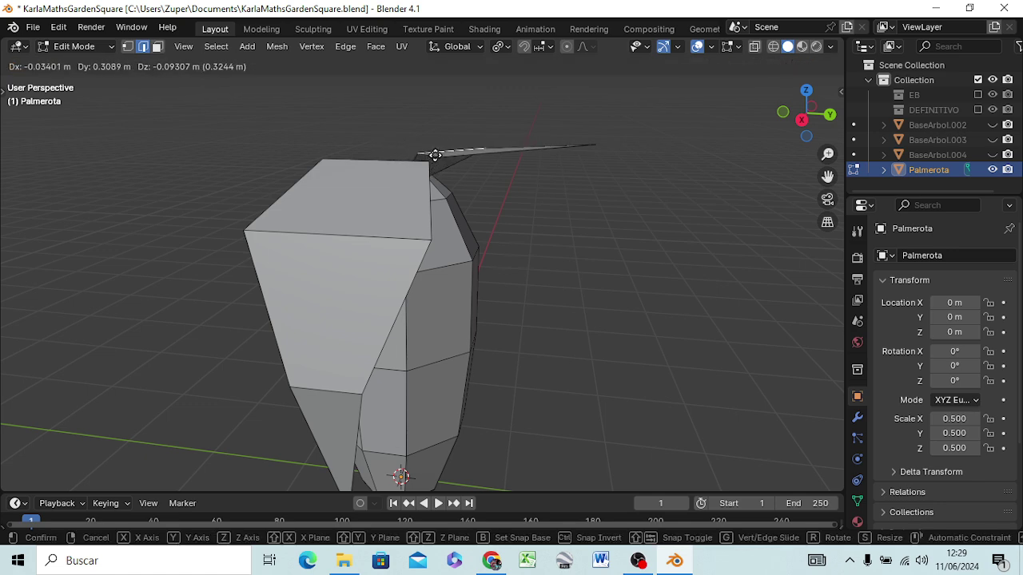
click(434, 154)
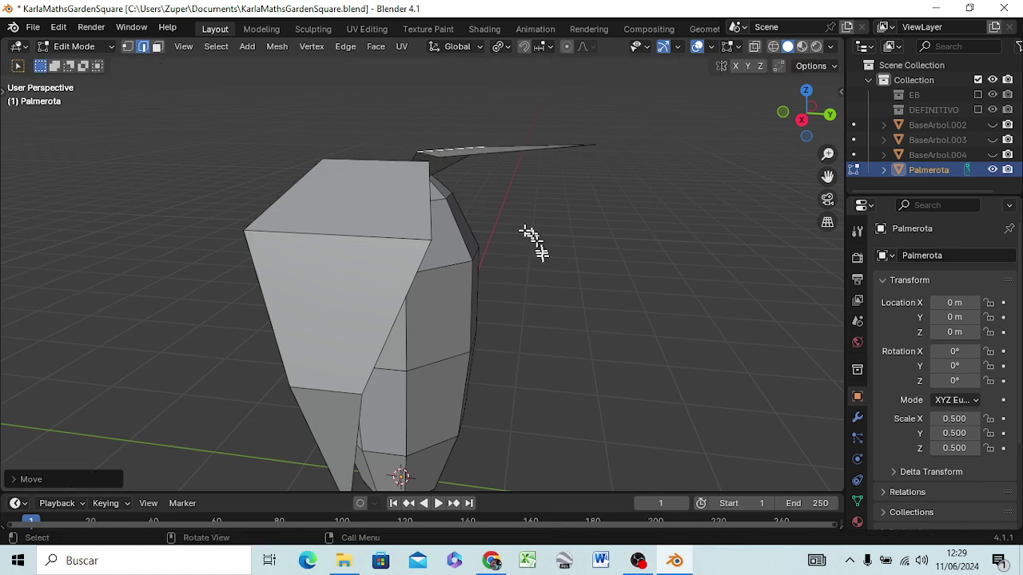
mouse_move(536, 240)
middle_down()
mouse_move(468, 288)
mouse_move(488, 288)
middle_up()
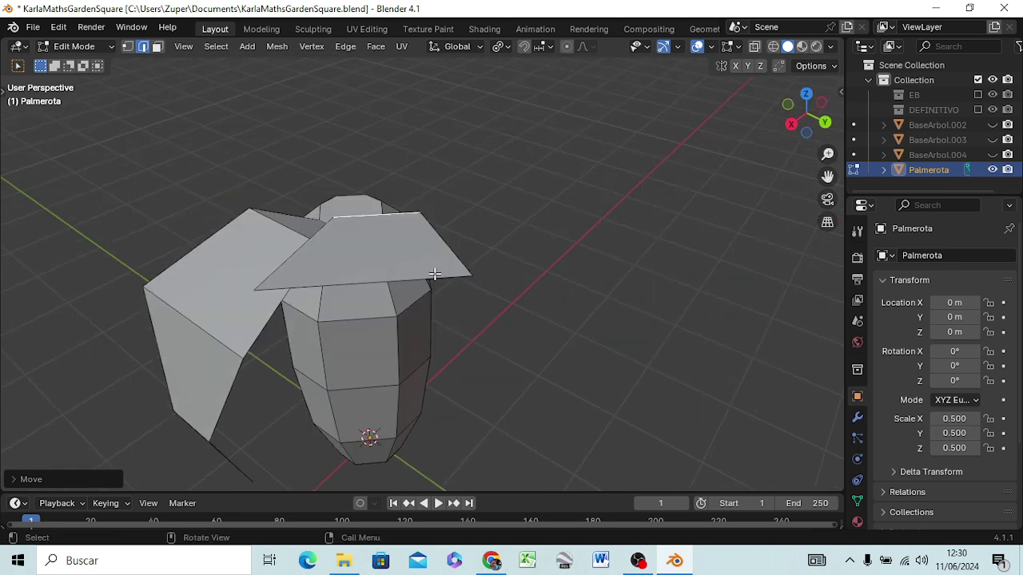
click(434, 274)
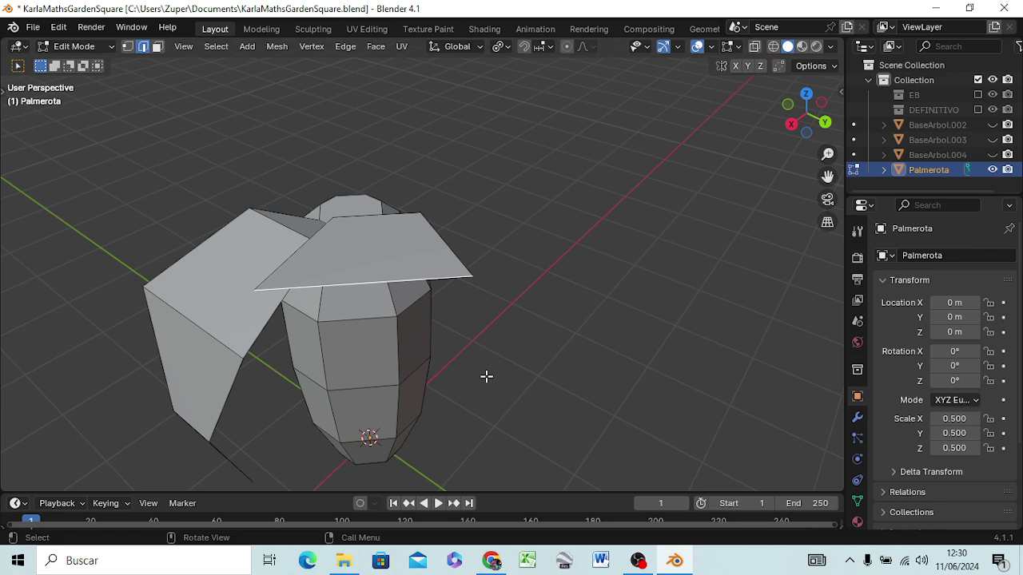
key(KP_1)
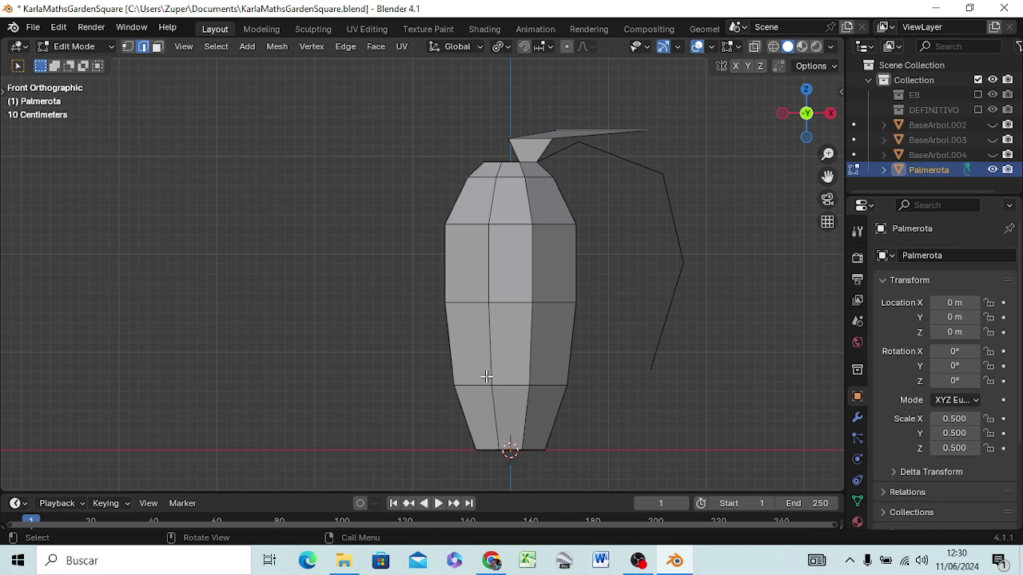
mouse_move(673, 354)
middle_down()
mouse_move(560, 365)
mouse_move(569, 371)
middle_up()
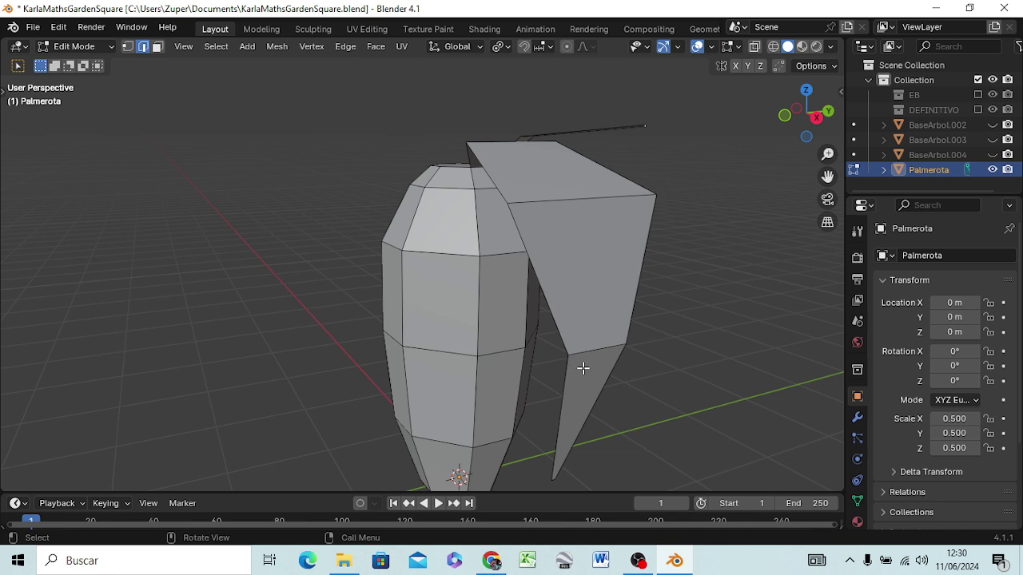
Step: Extend the leaf tip outward, then undo a trial drooping extrusion
key(g)
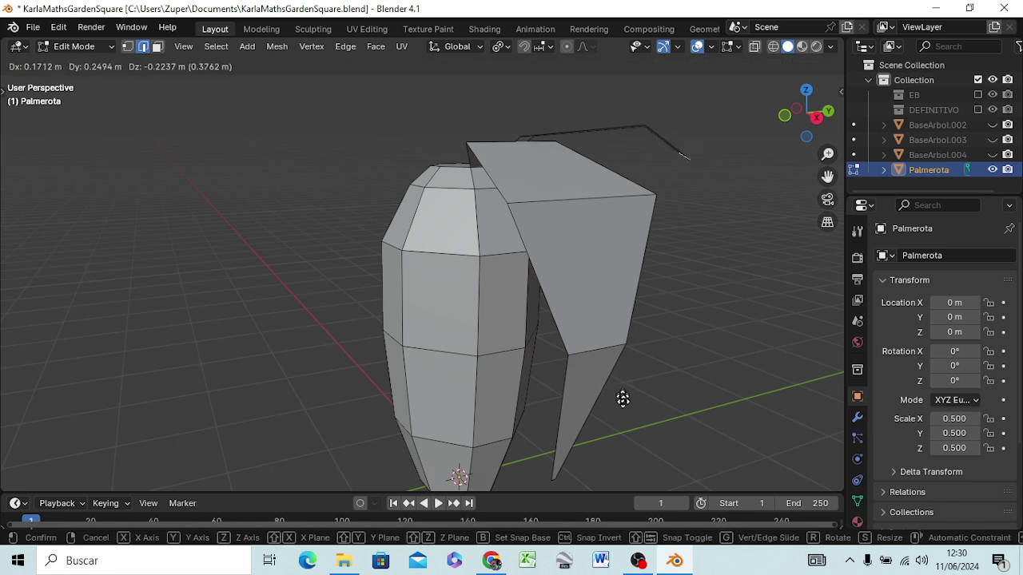
click(634, 431)
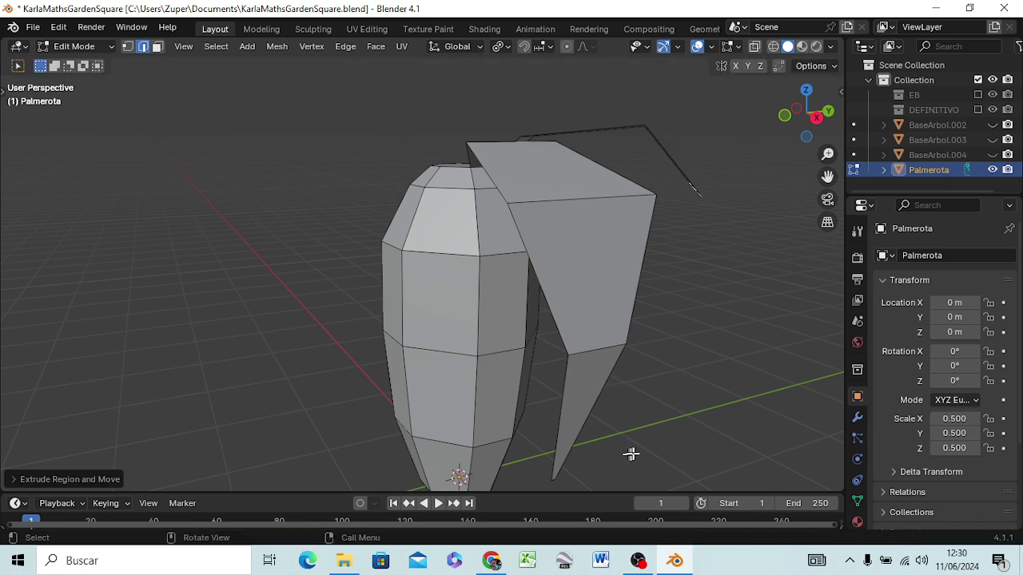
key(e)
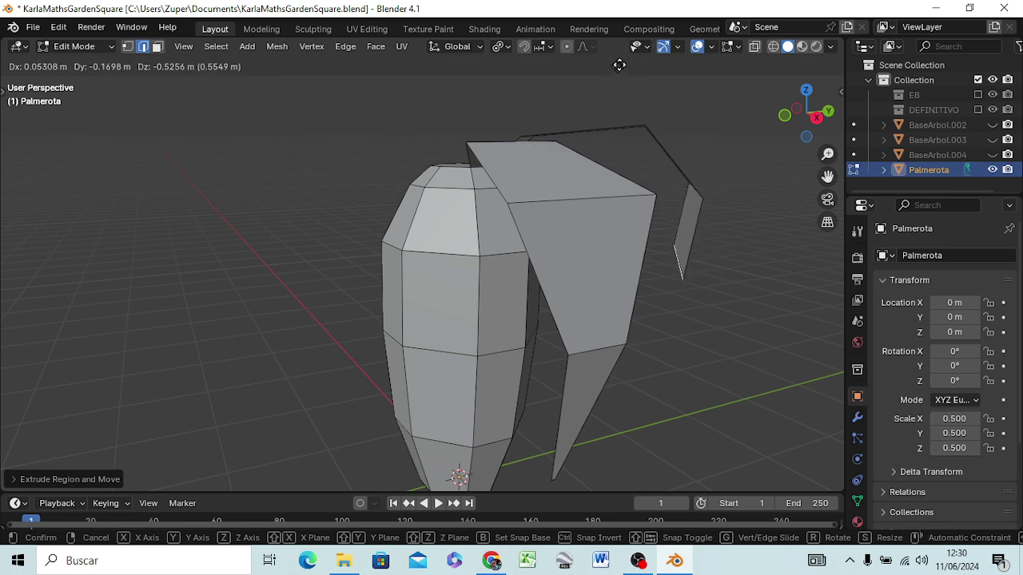
key(s)
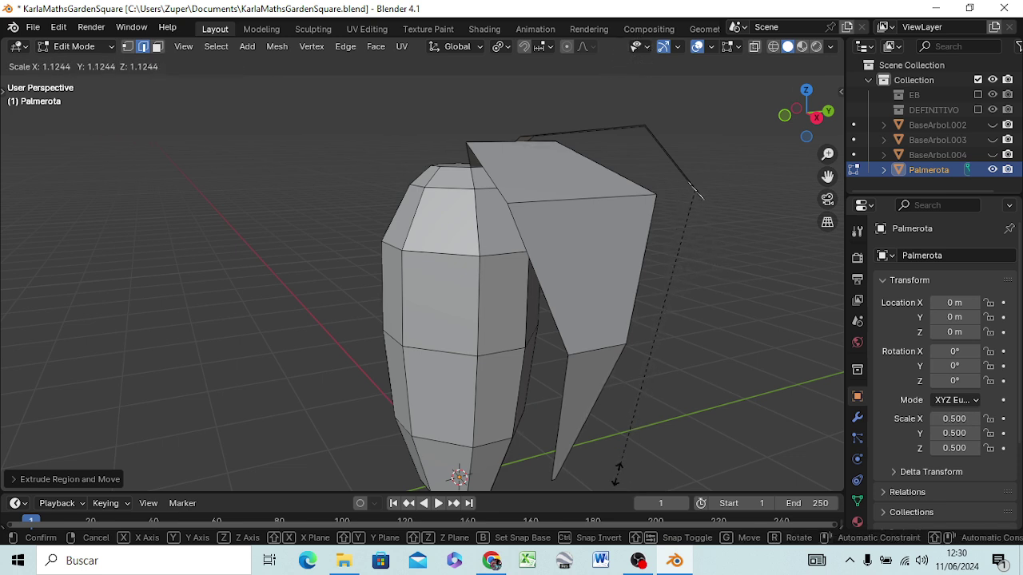
click(645, 230)
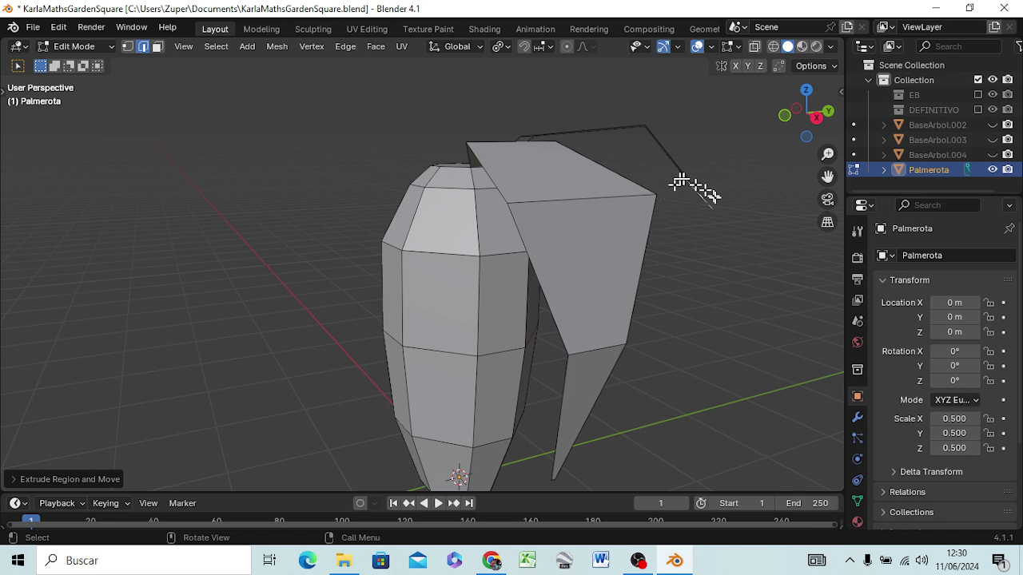
mouse_move(680, 183)
middle_down()
mouse_move(685, 276)
mouse_move(616, 275)
middle_up()
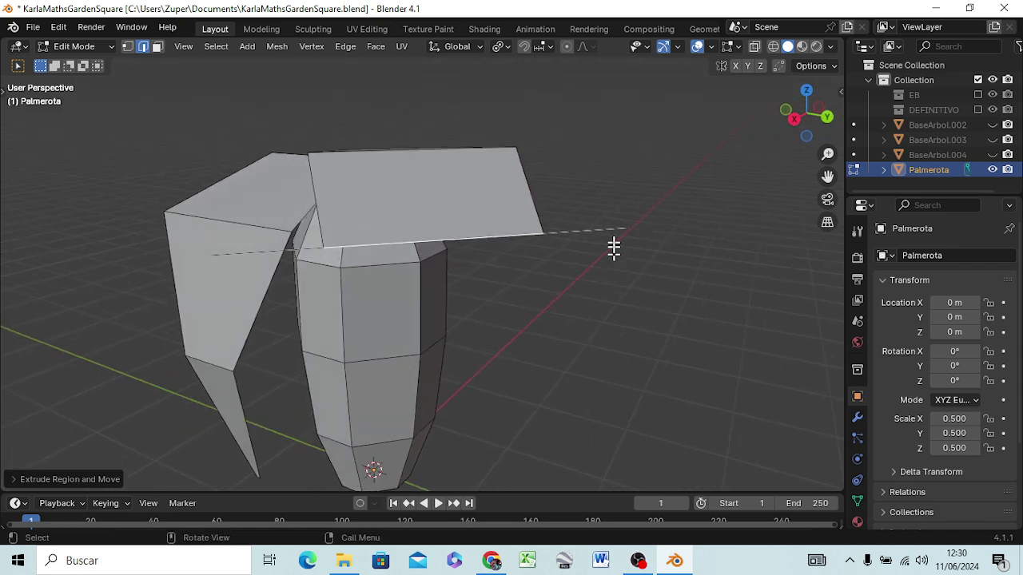
key(Escape)
key(ctrl+z)
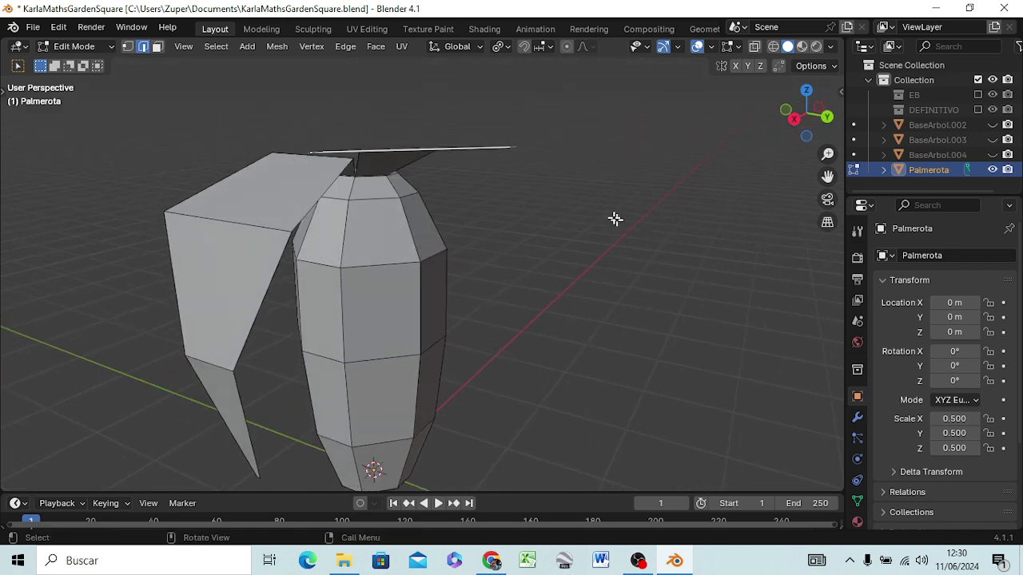
Step: Add two extruded segments to the second leaf, shrinking each toward the end
key(e)
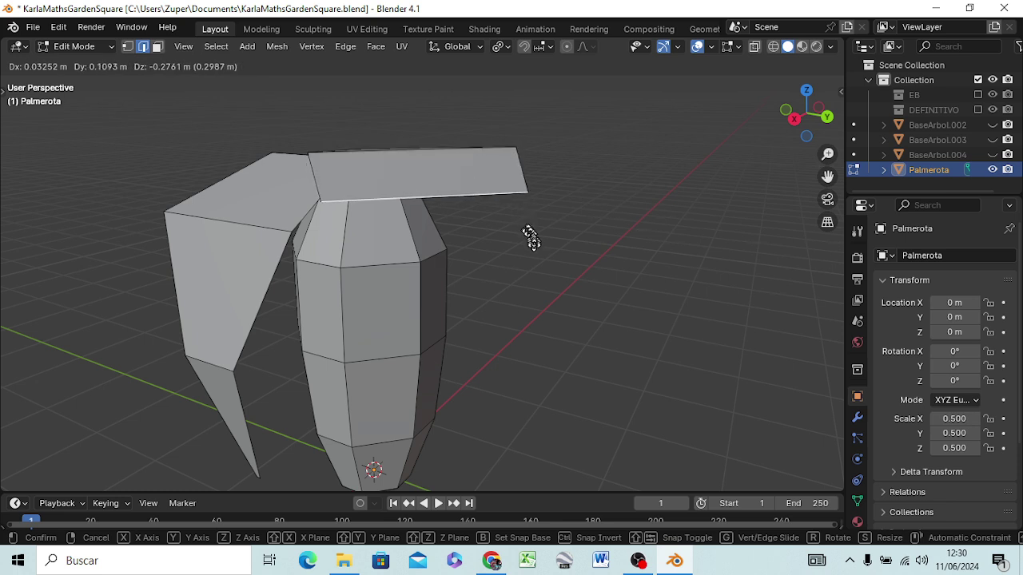
click(557, 307)
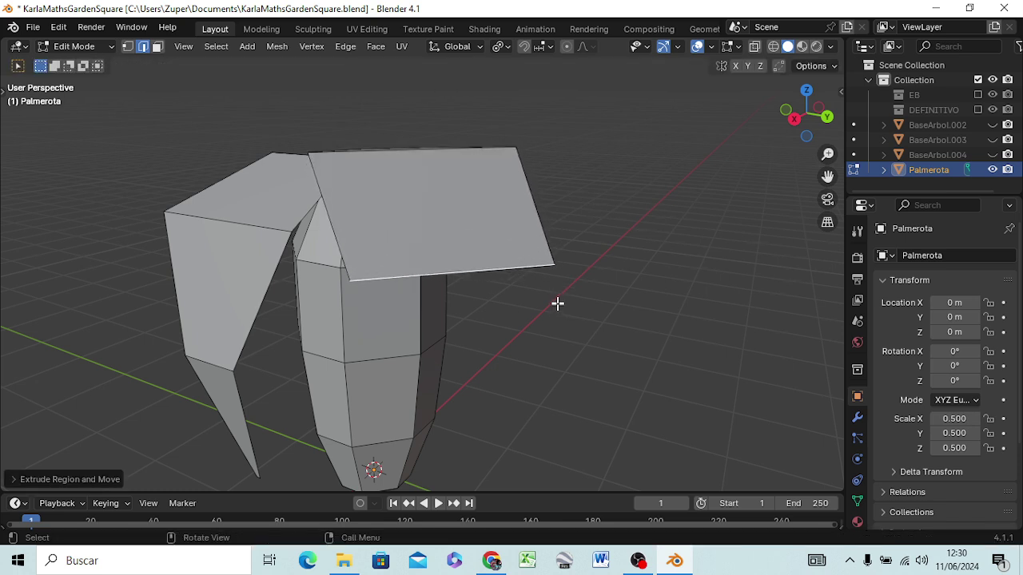
key(s)
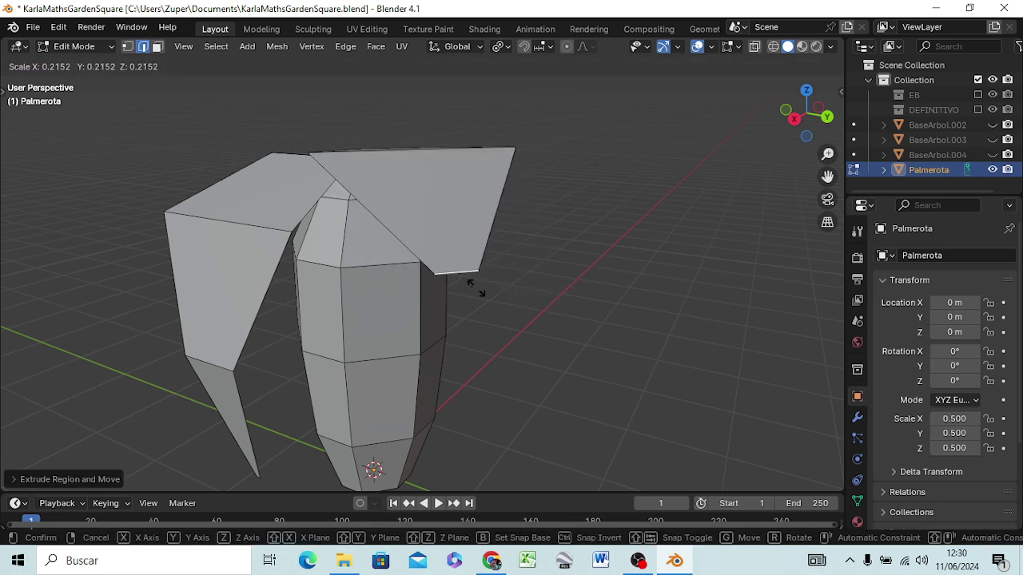
click(487, 287)
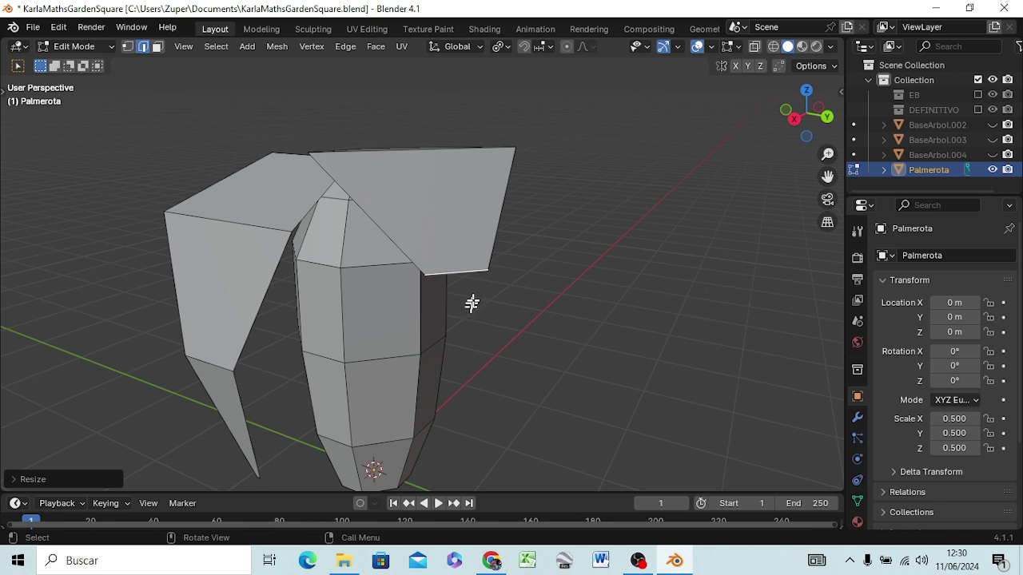
key(e)
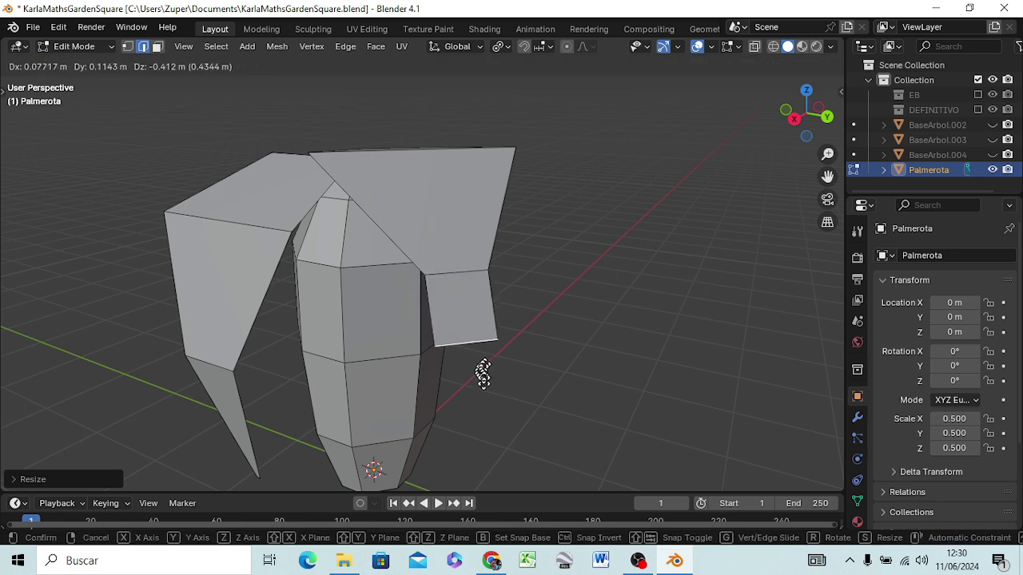
click(475, 407)
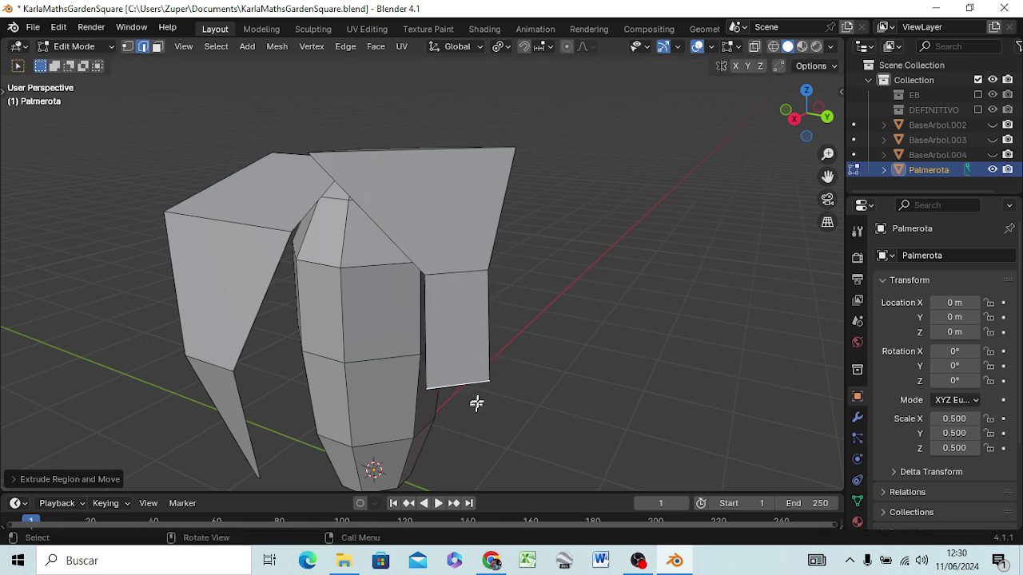
key(s)
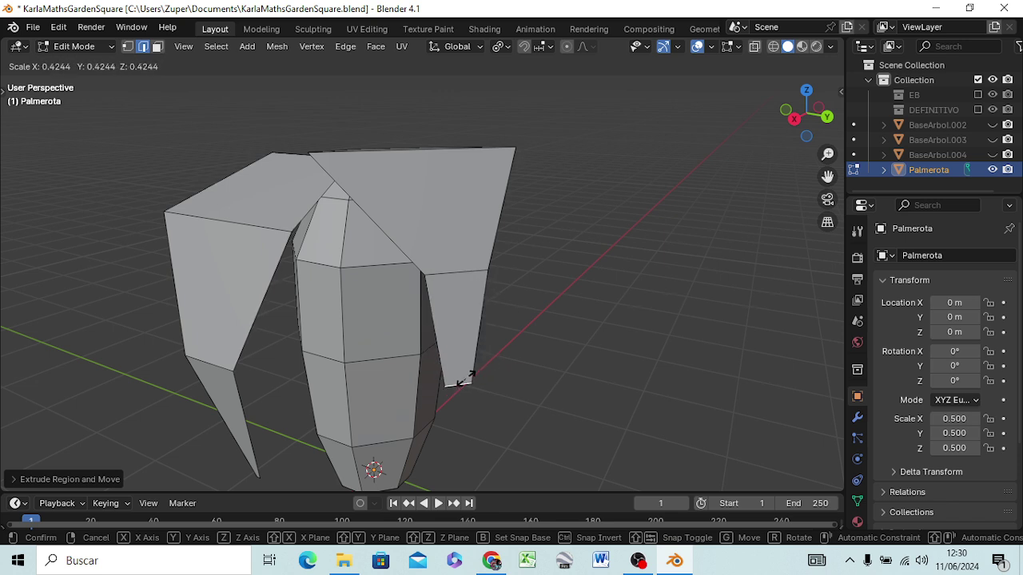
click(463, 381)
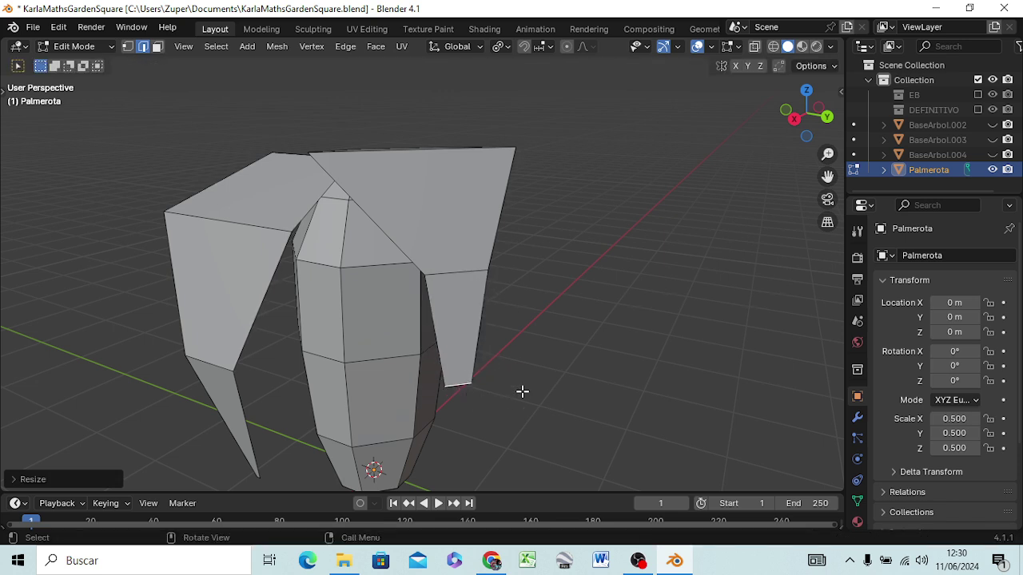
Step: In Right Ortho view, add one more segment and taper it into a narrow tip
key(KP_3)
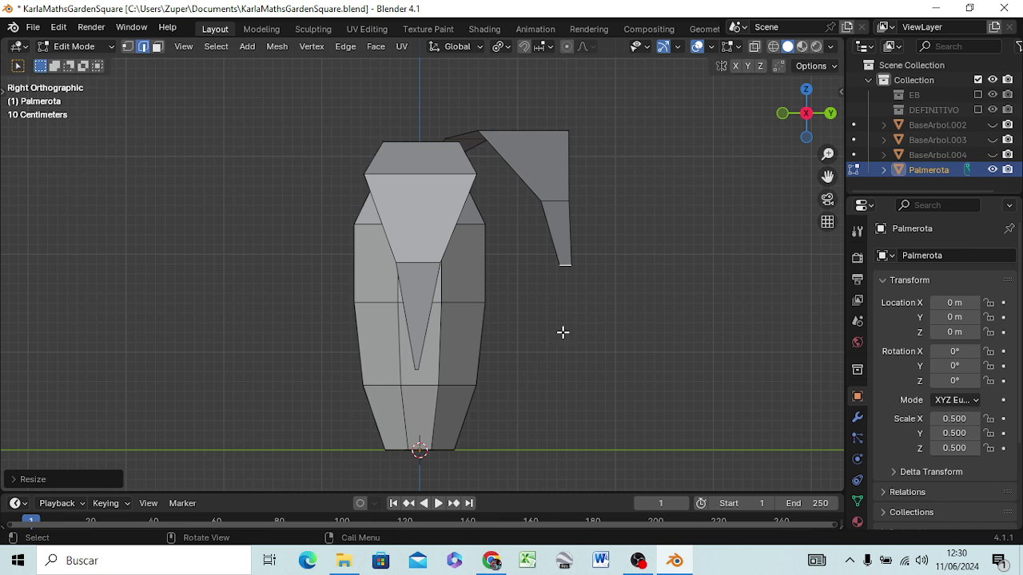
key(e)
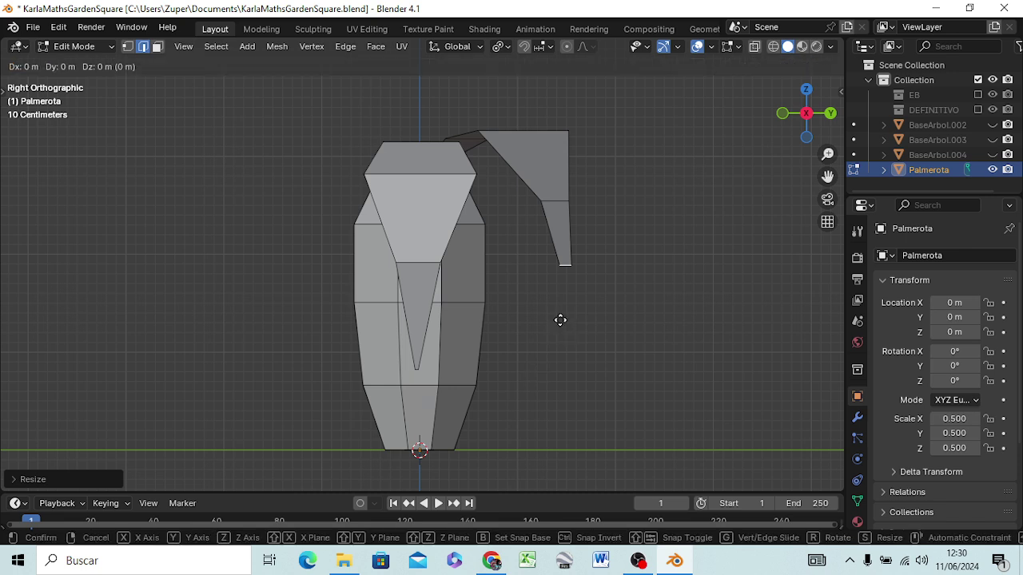
click(529, 377)
key(s)
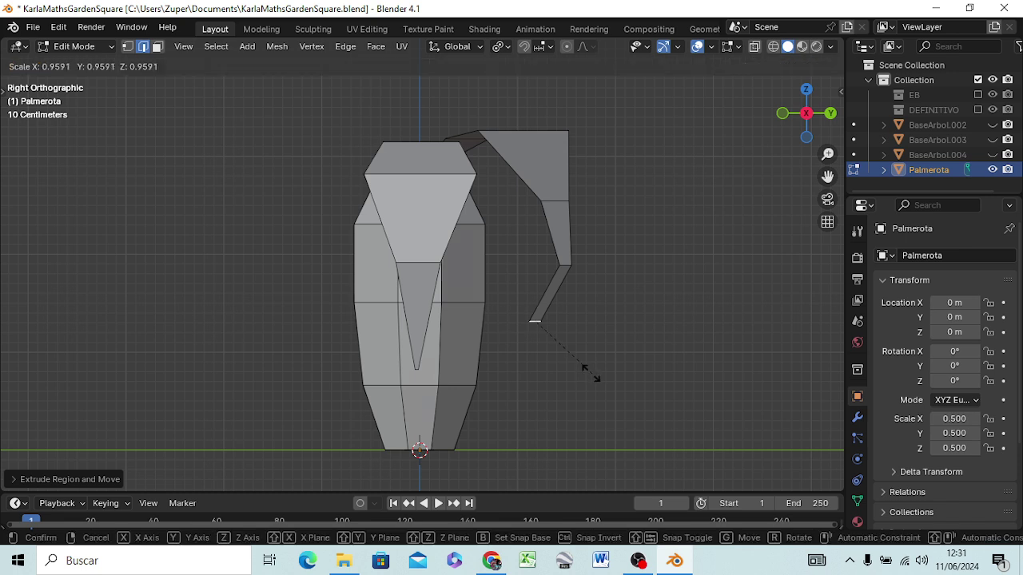
click(543, 330)
Step: Move the front leaf geometry and lower the edge running across it
mouse_move(568, 360)
middle_down()
mouse_move(504, 369)
mouse_move(487, 344)
middle_up()
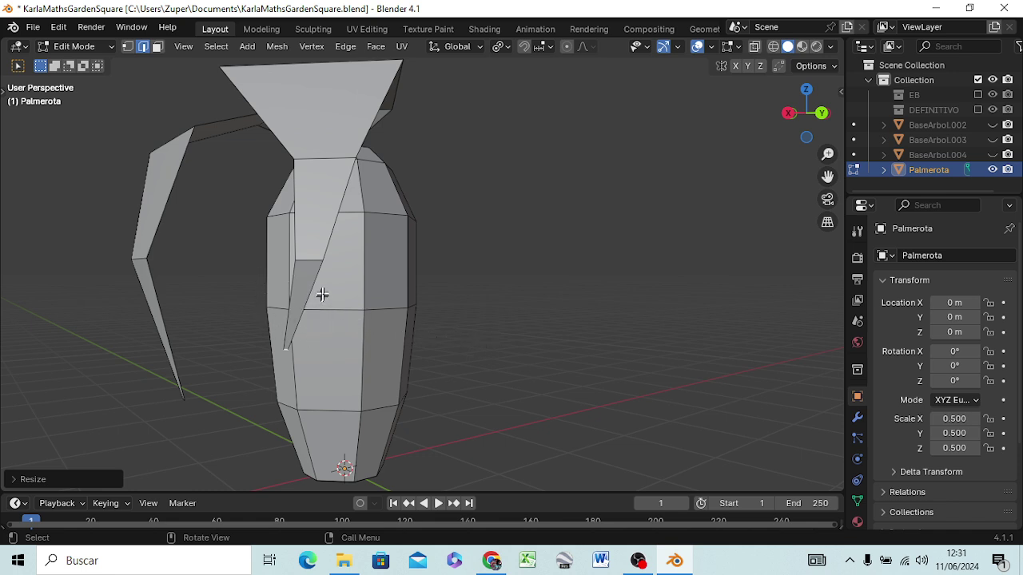
key(g)
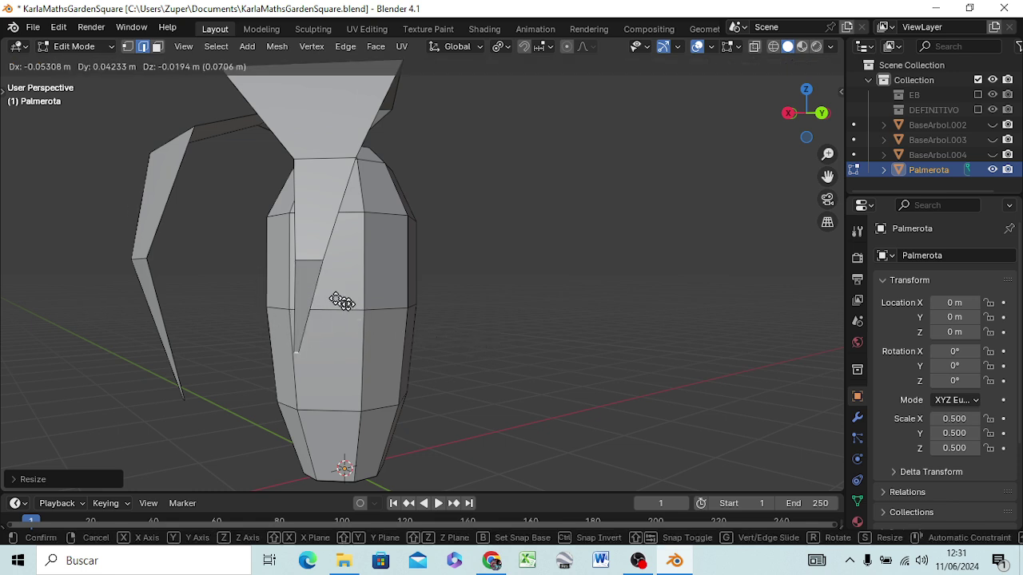
click(350, 306)
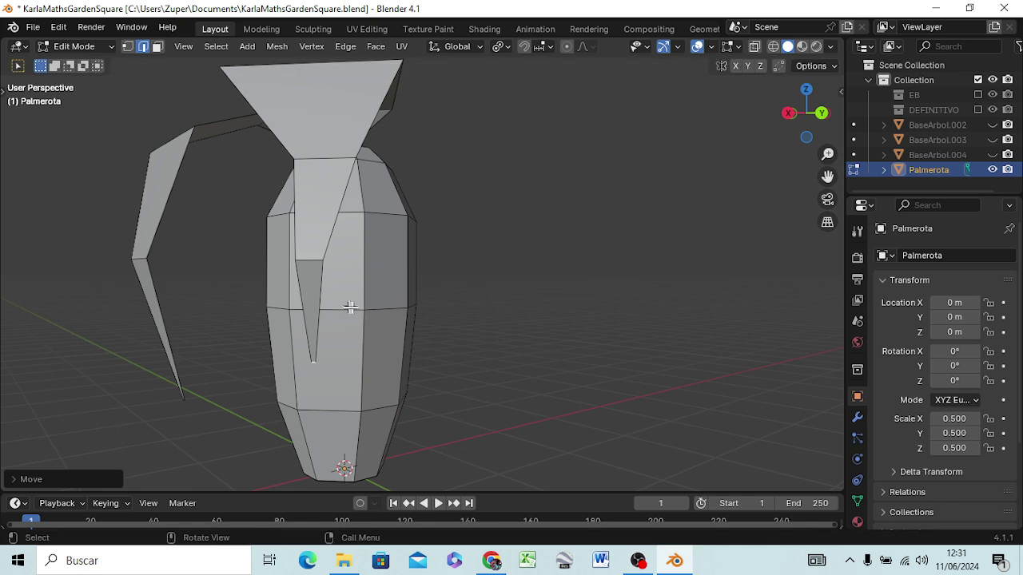
shift+click(309, 262)
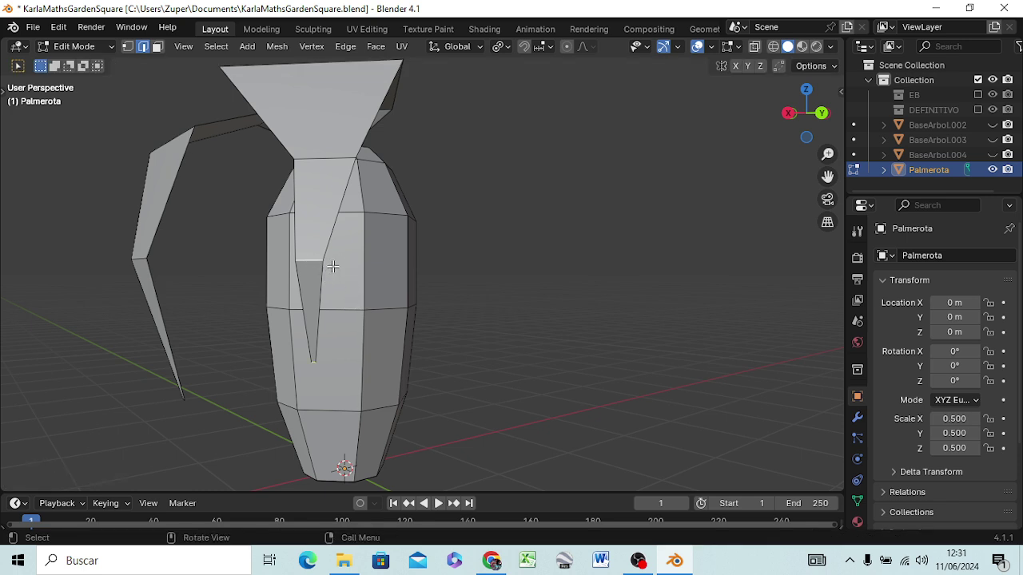
key(g)
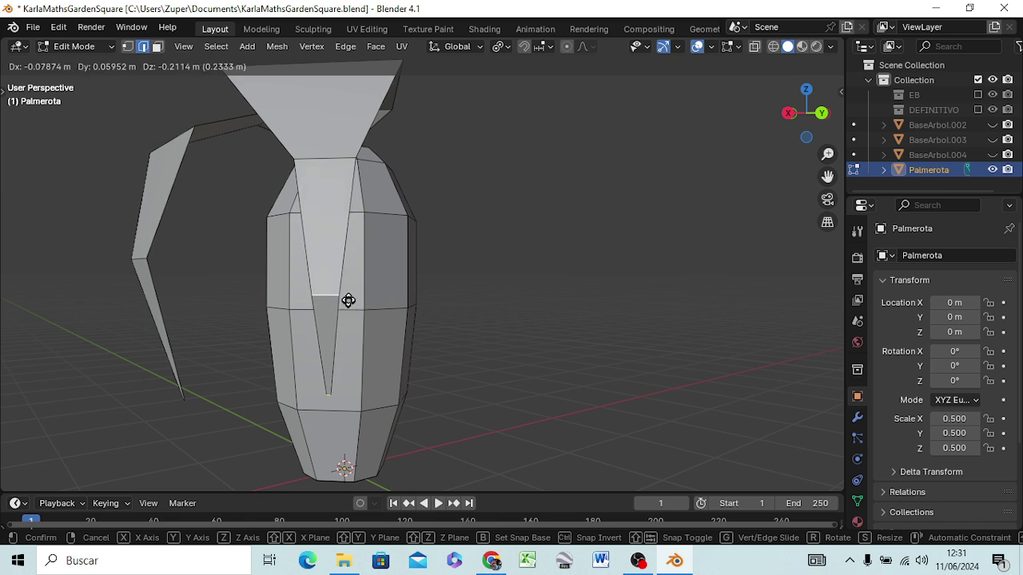
click(349, 300)
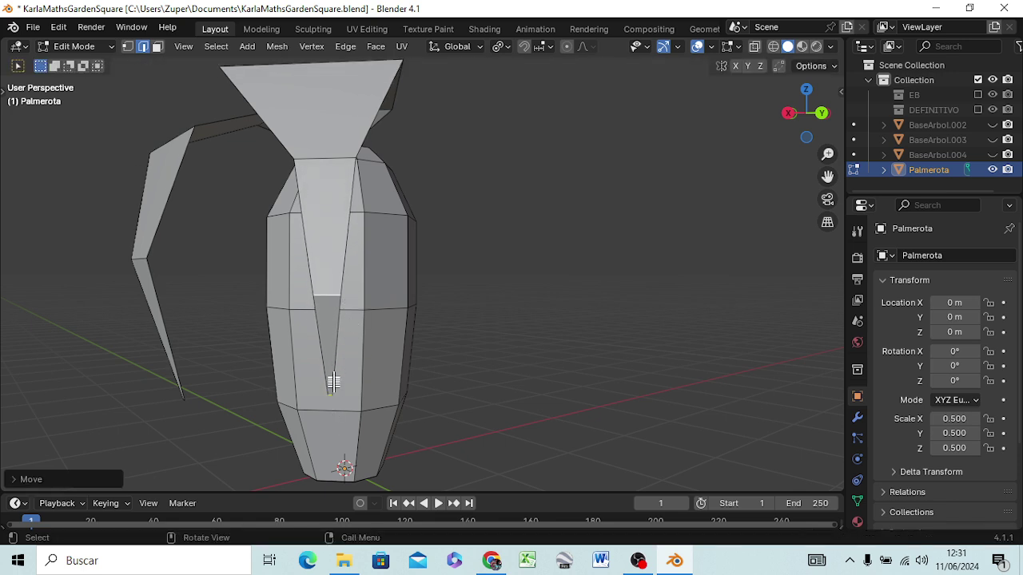
Step: Widen the front leaf's top edge and resize its middle edge loop
click(350, 162)
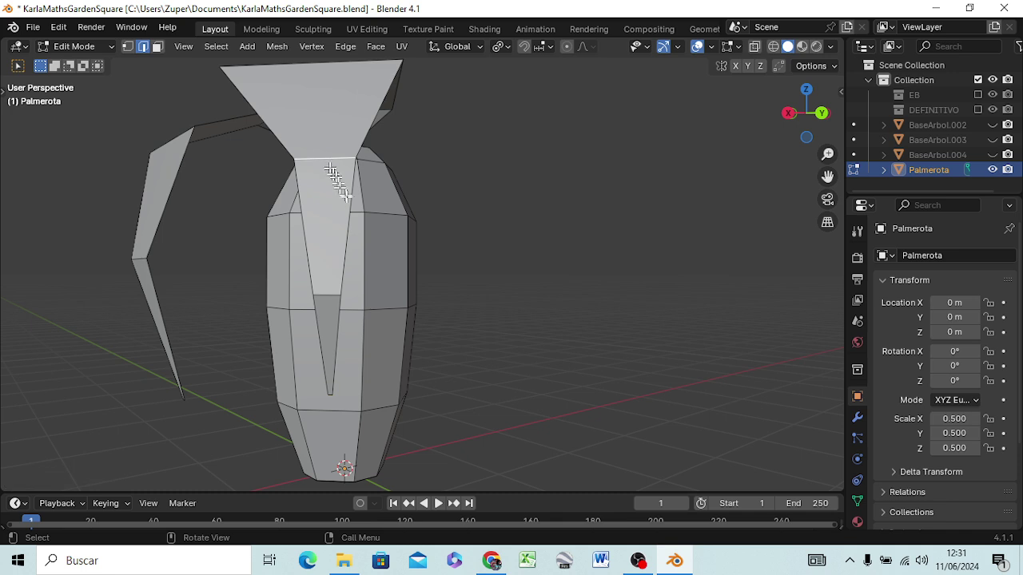
key(s)
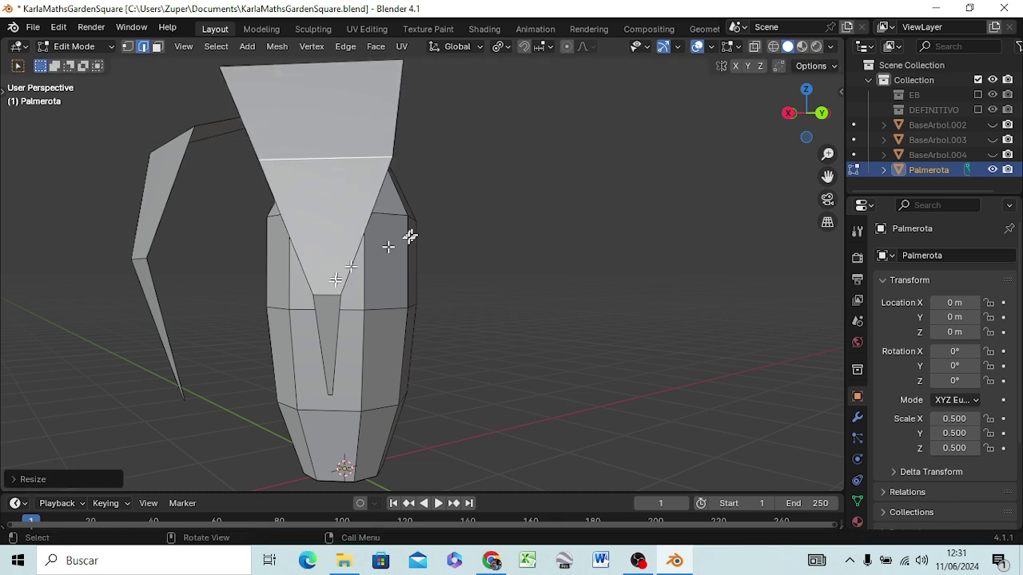
click(411, 237)
key(alt+a)
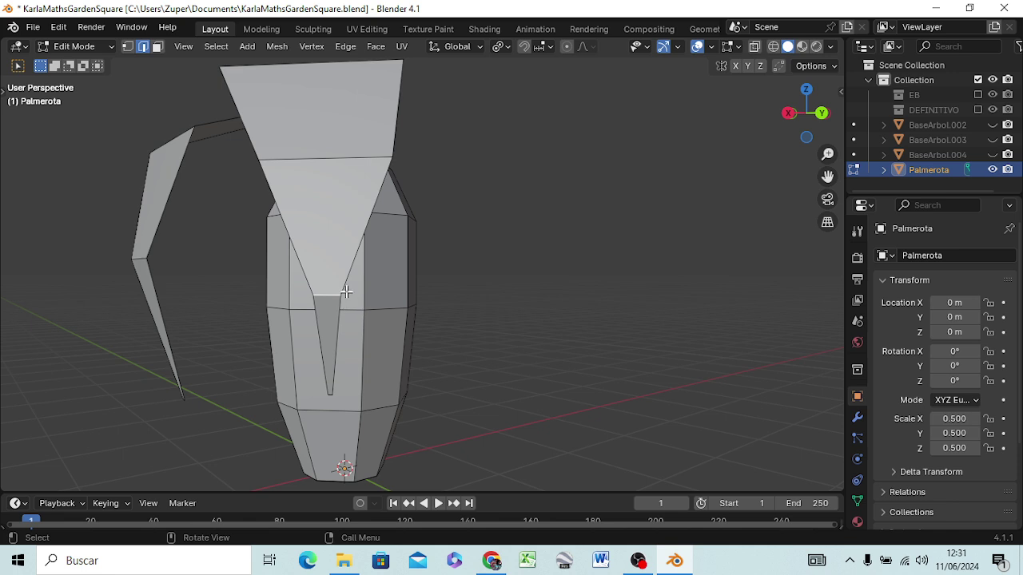
alt+click(364, 295)
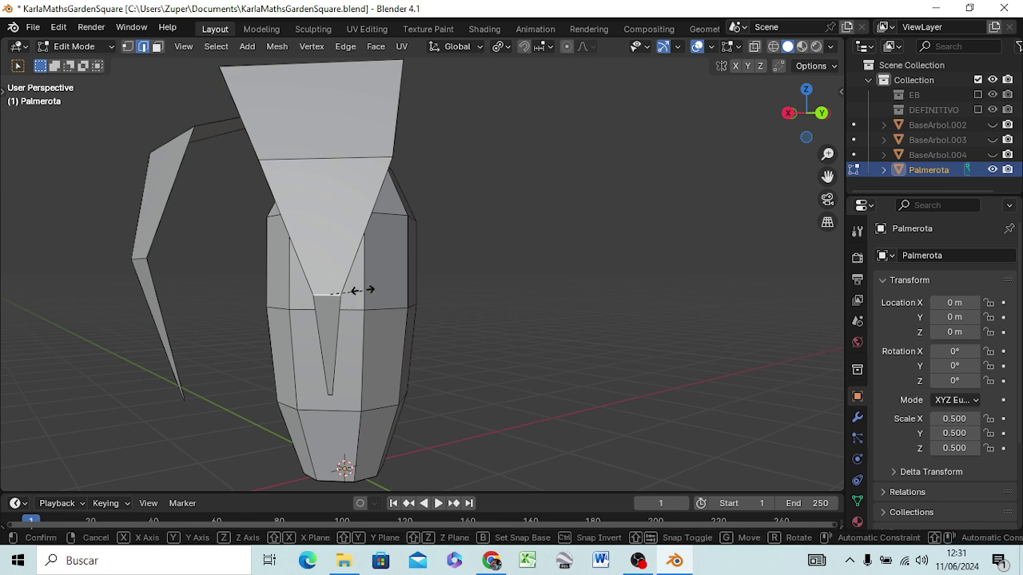
key(s)
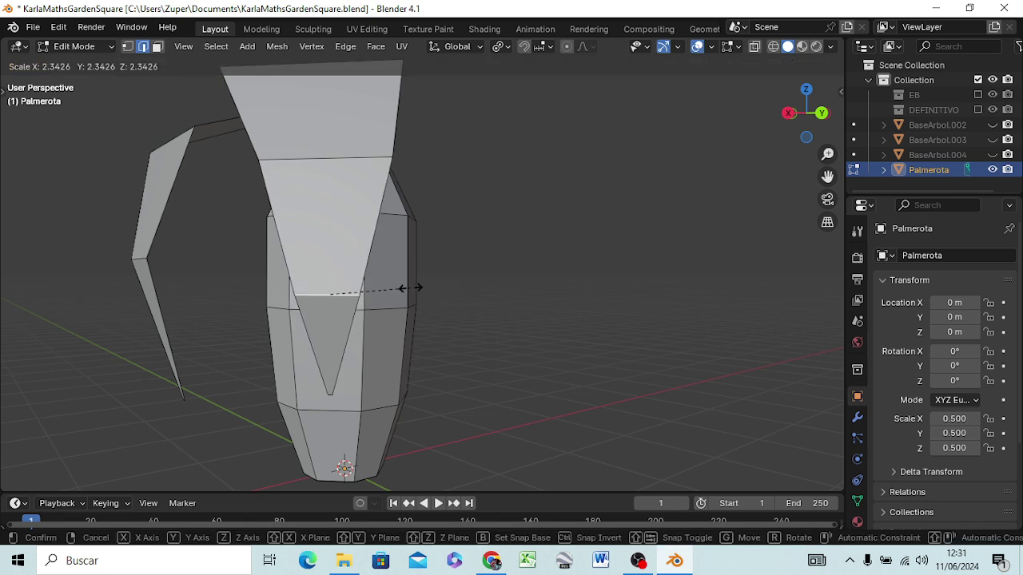
click(400, 289)
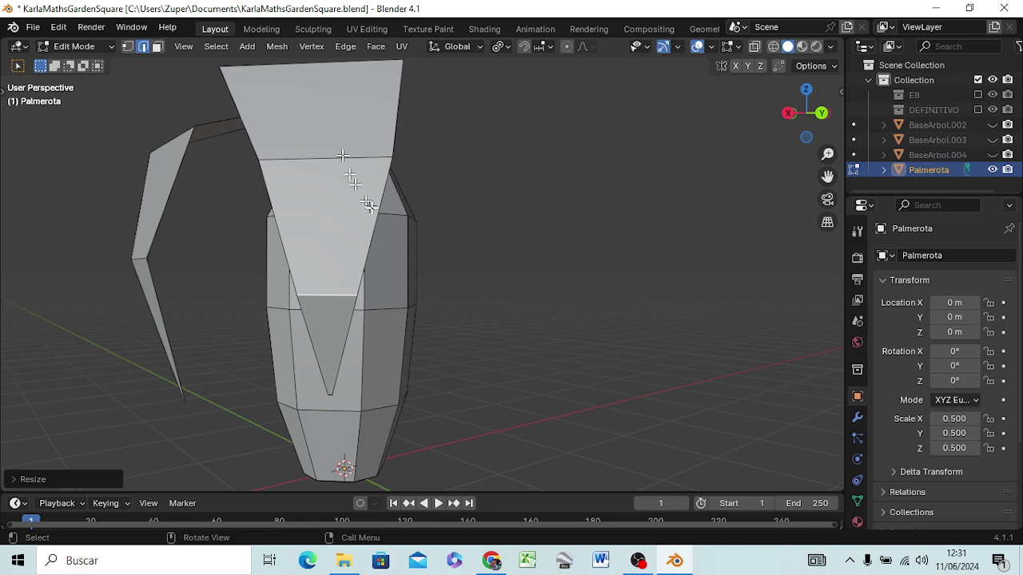
Step: Scale down the front leaf's top rim edge to narrow it
middle_drag(373, 208, 394, 244)
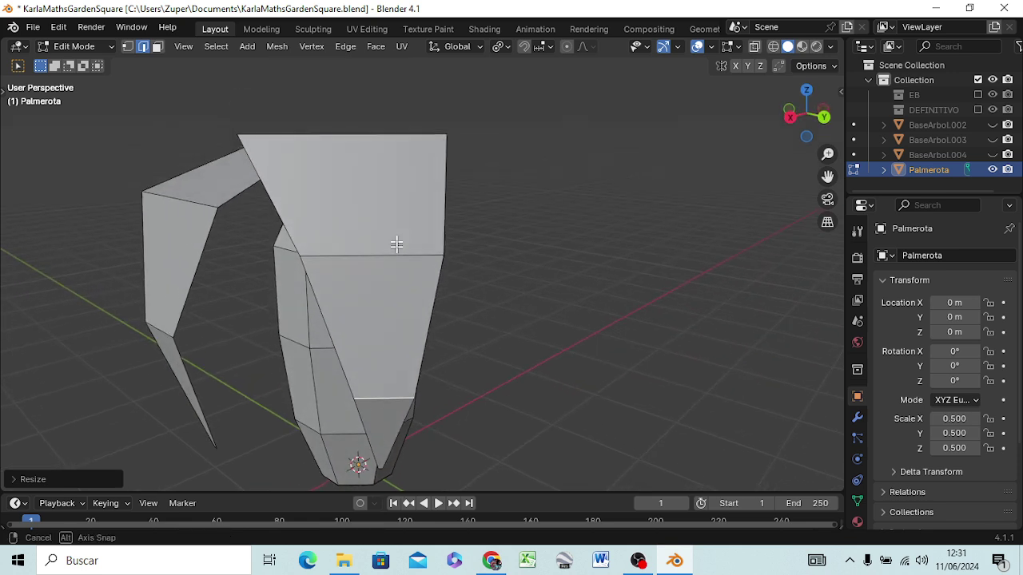
alt+click(297, 135)
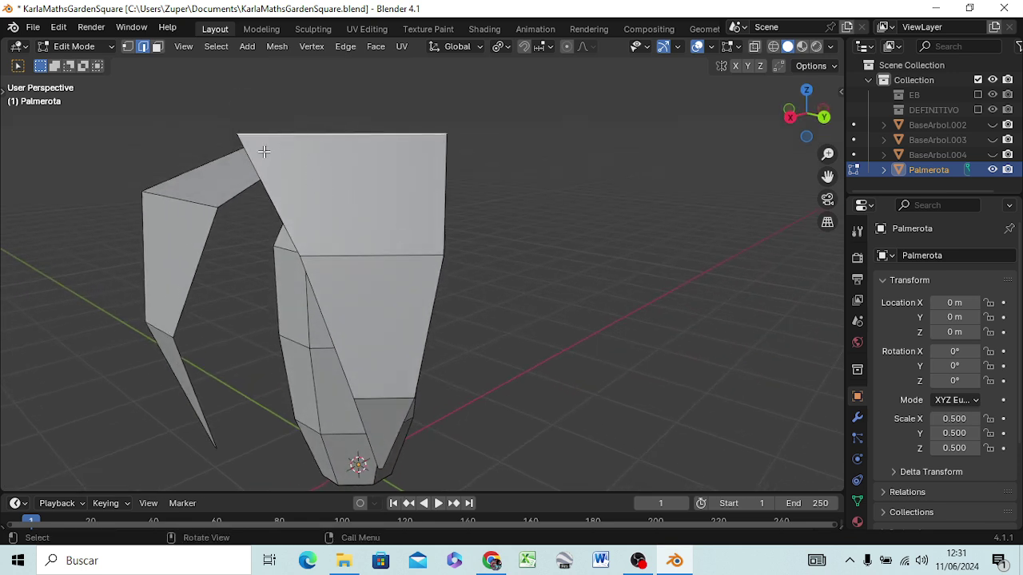
key(s)
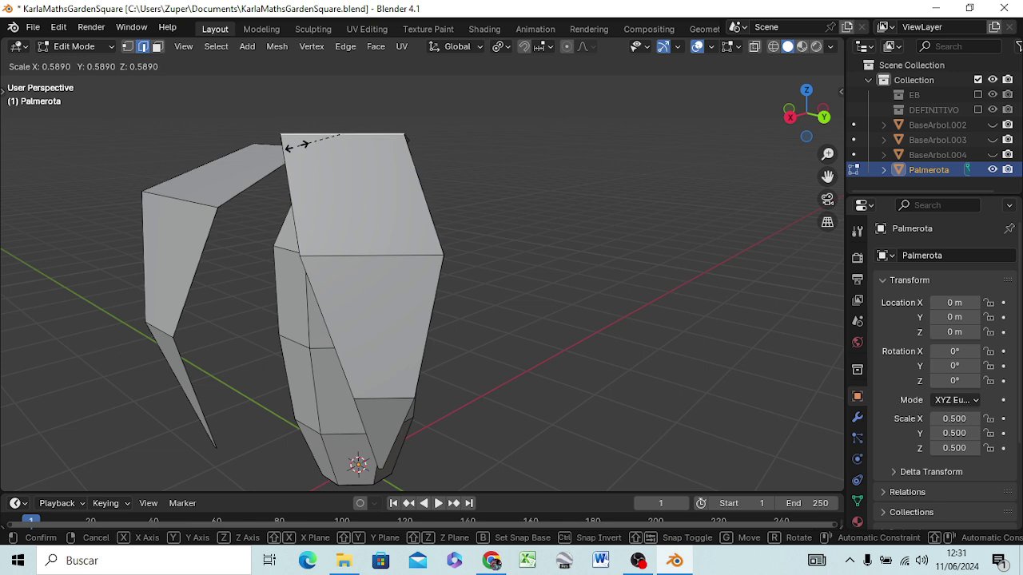
click(296, 145)
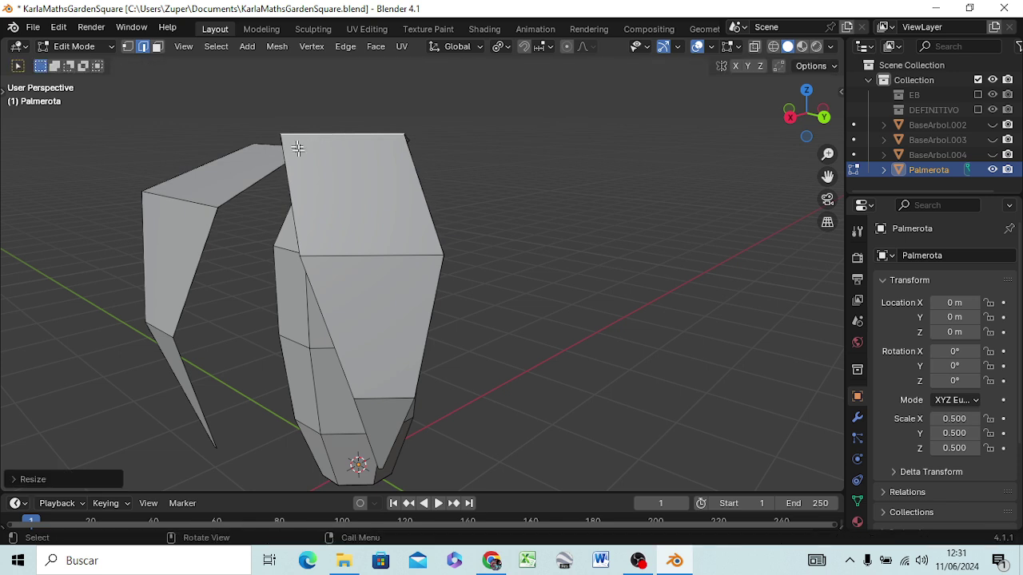
Step: Fill the leaf's lower triangle edges with a face and move it to a new position
alt+shift+click(383, 254)
alt+shift+click(381, 396)
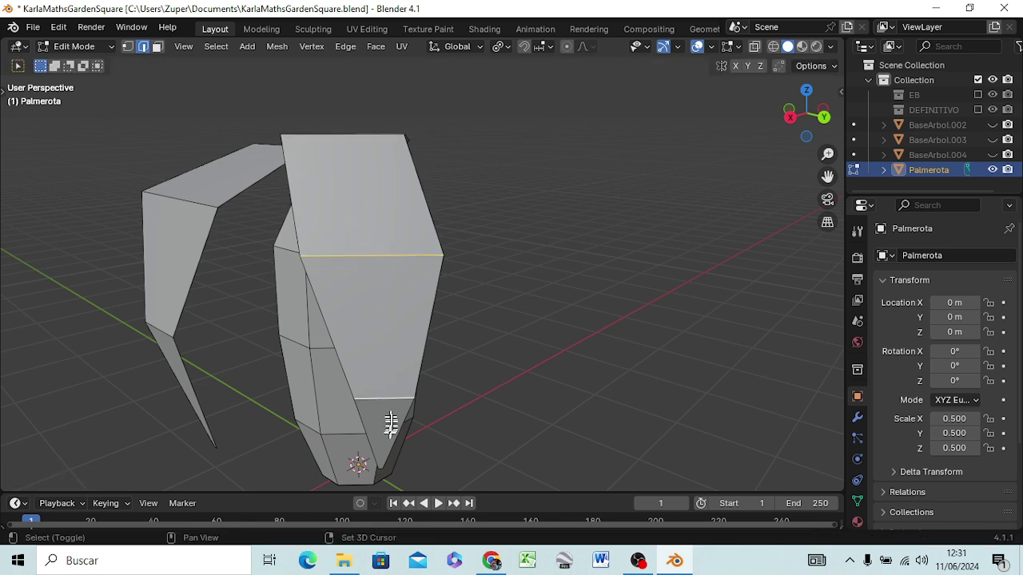
shift+click(380, 463)
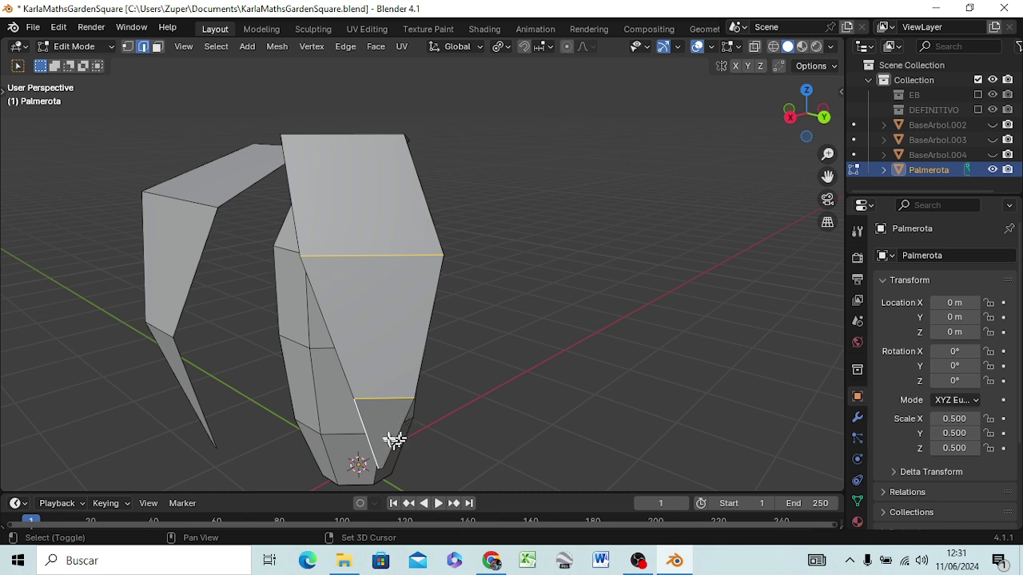
key(ctrl+z)
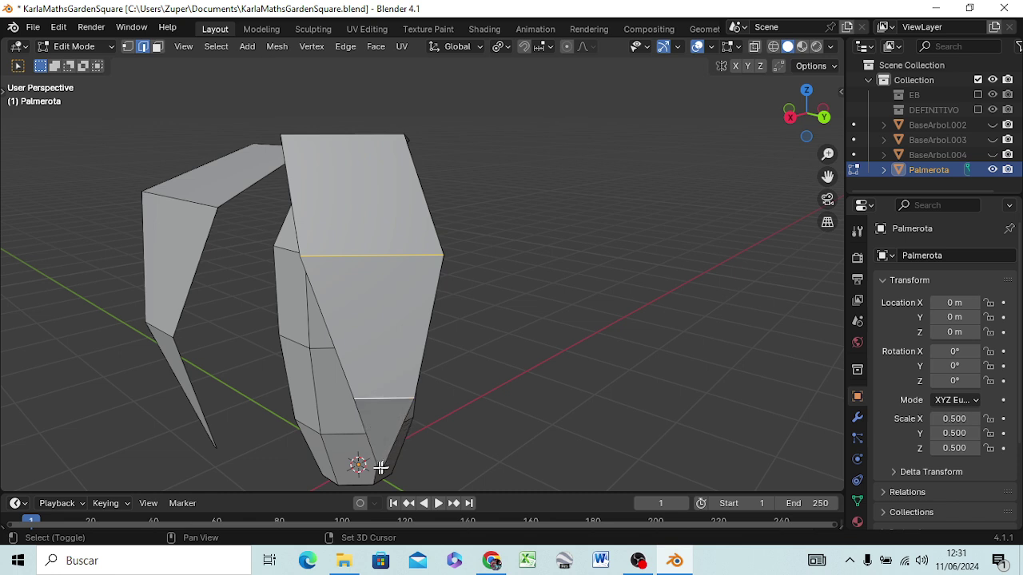
shift+click(383, 455)
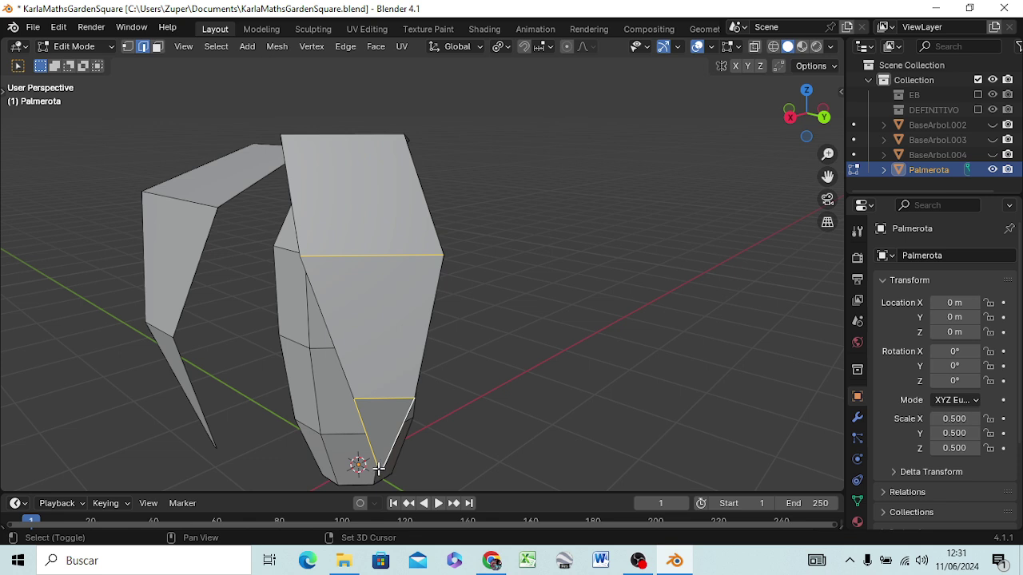
key(f)
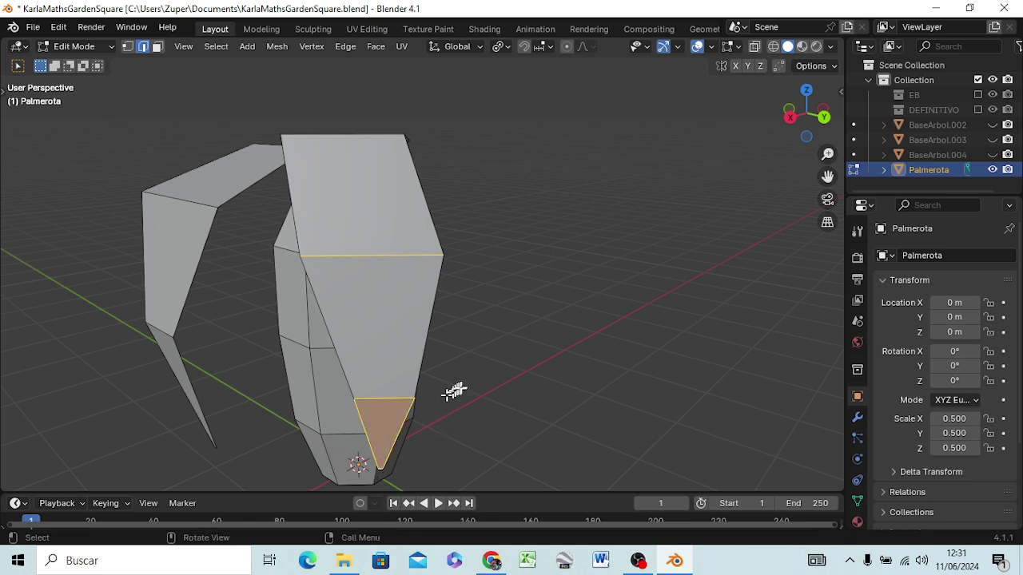
key(g)
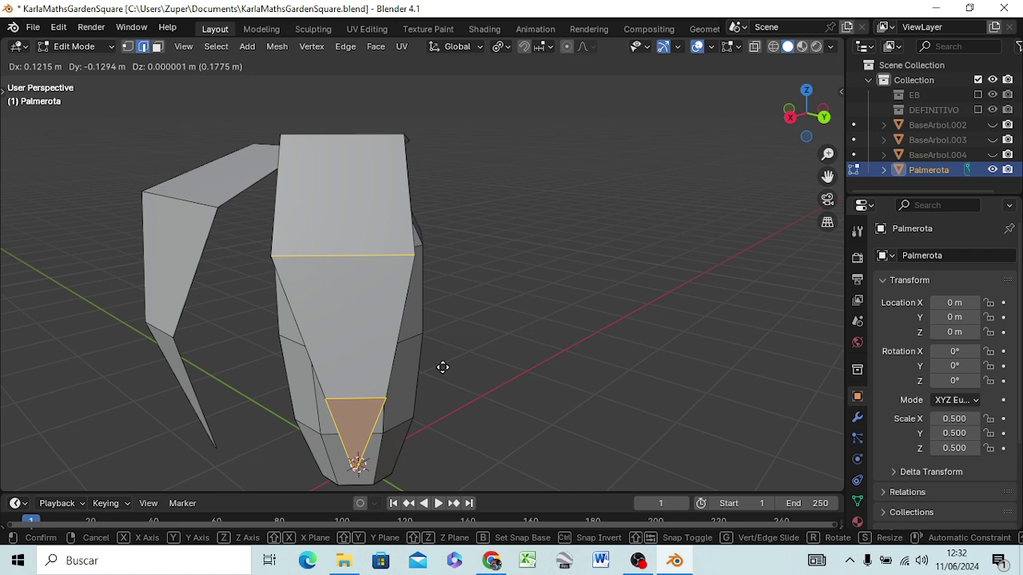
click(443, 367)
middle_drag(429, 327, 482, 363)
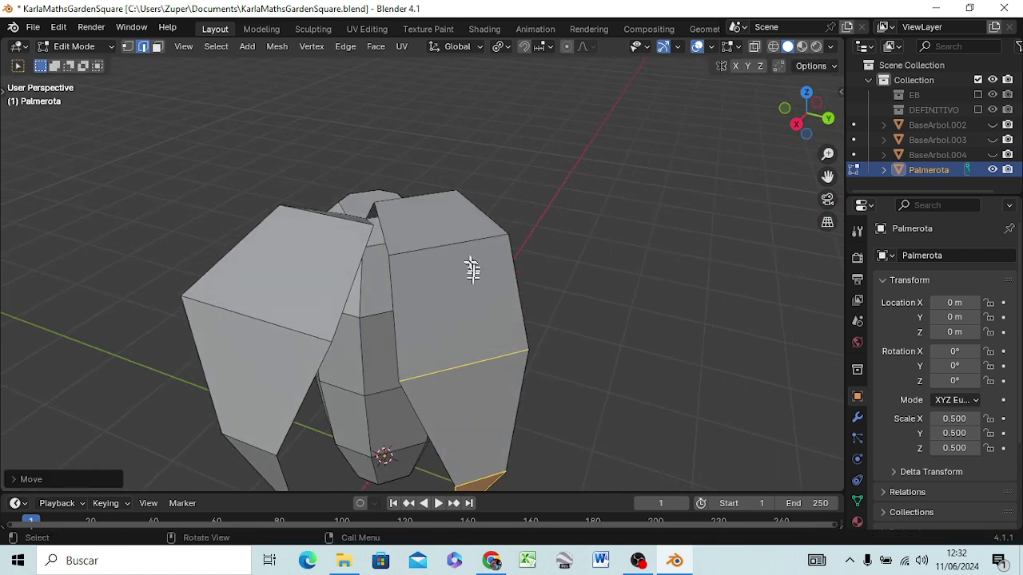
Step: Scale the front leaf's top edge by about 1.85 so the leaf flares outward
click(446, 240)
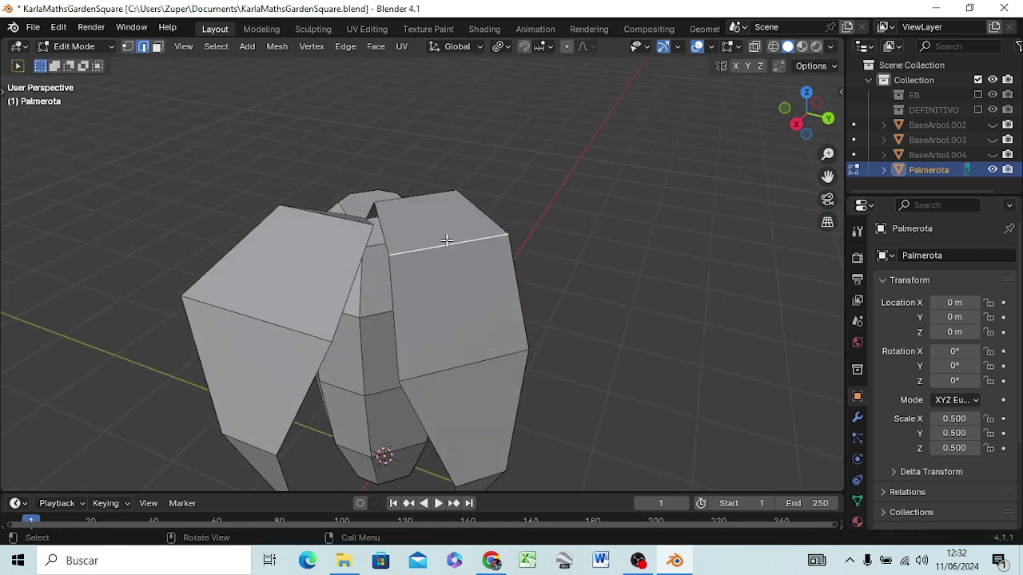
key(s)
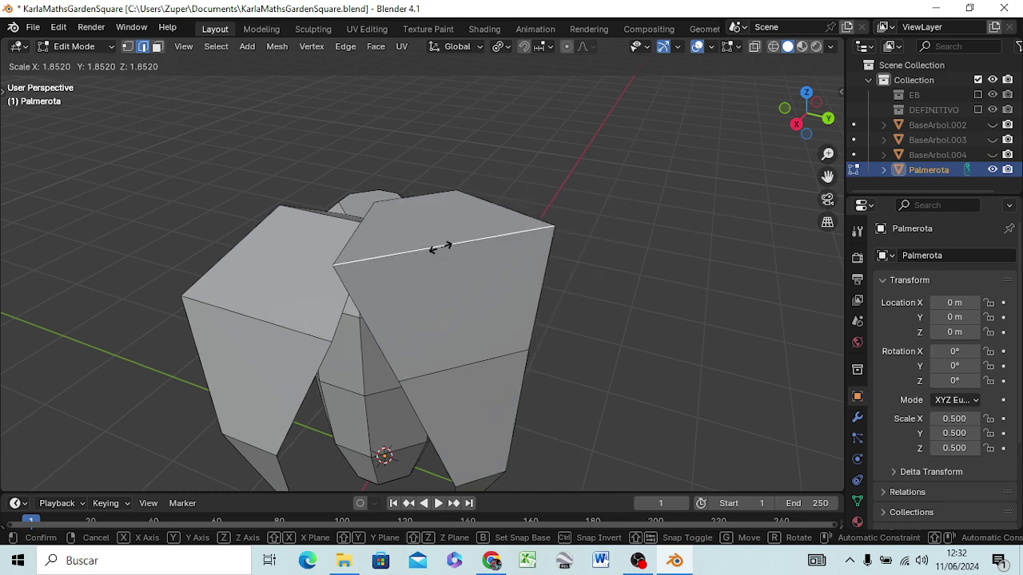
click(443, 248)
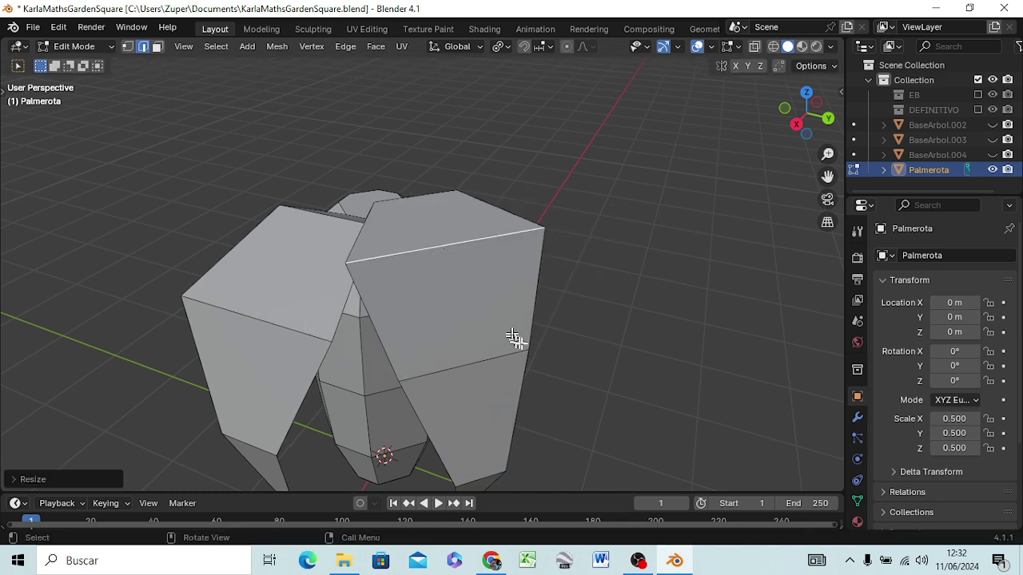
mouse_move(517, 338)
middle_down()
mouse_move(527, 303)
mouse_move(496, 272)
mouse_move(434, 281)
mouse_move(382, 317)
middle_up()
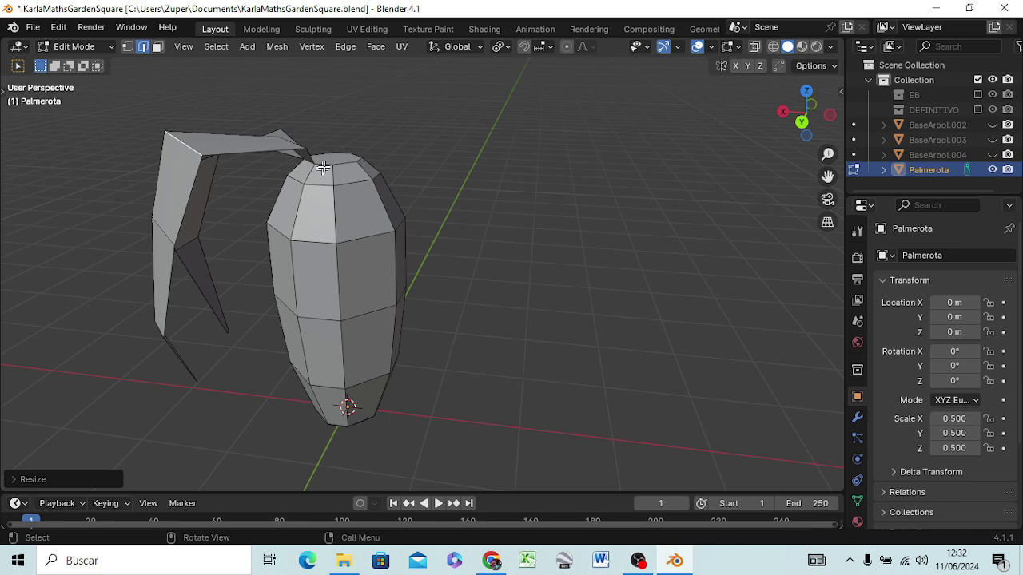
Step: Extrude a new piece from the trunk's top edge and widen it into a leaf flap beside the trunk
key(ctrl+r)
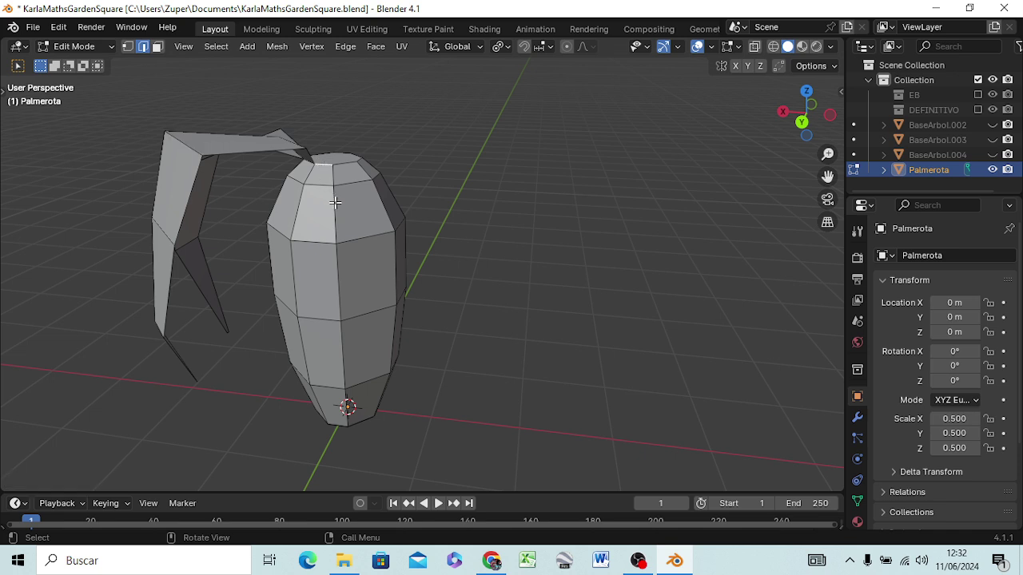
key(e)
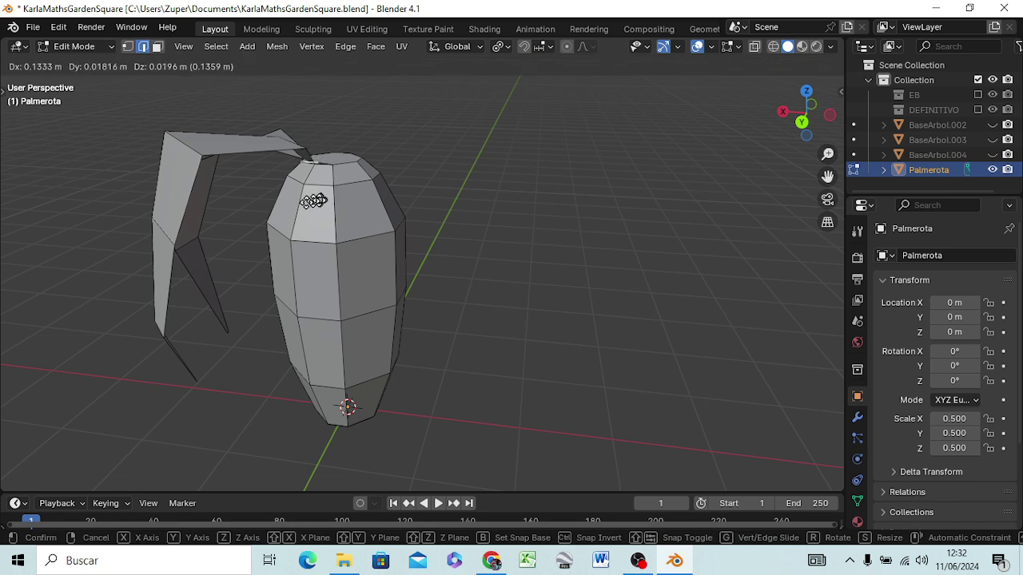
click(308, 205)
key(s)
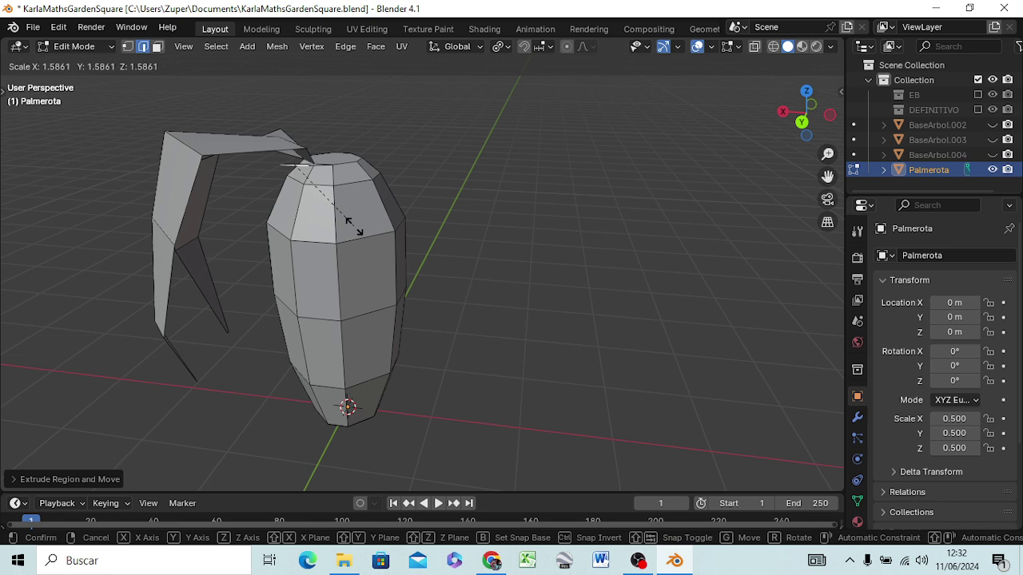
click(344, 221)
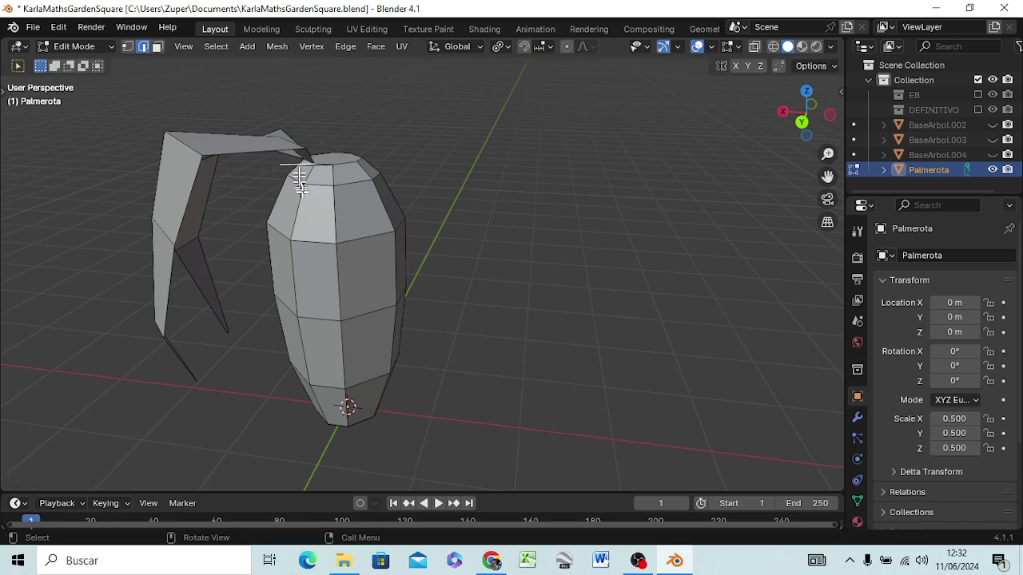
key(g)
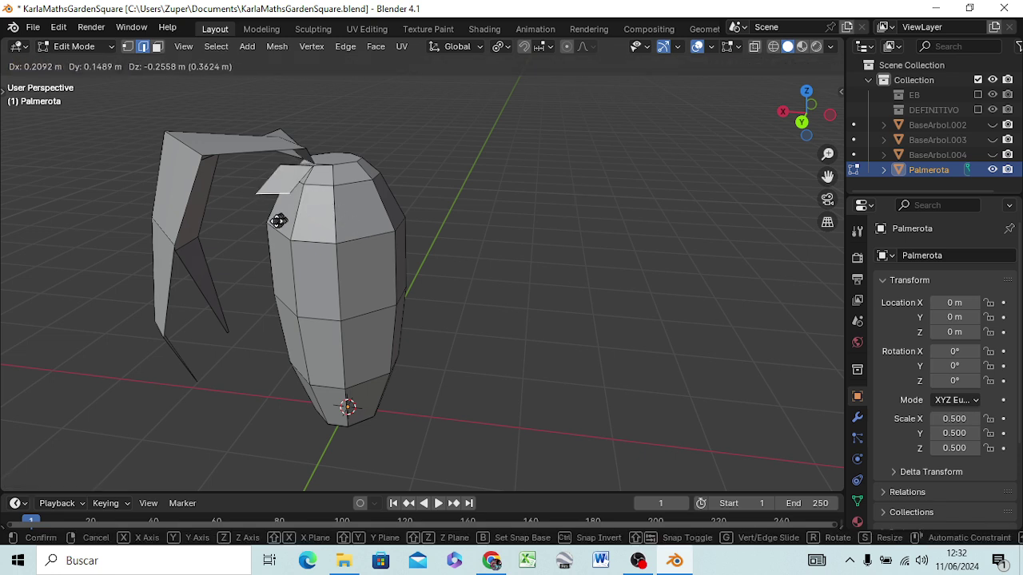
click(246, 238)
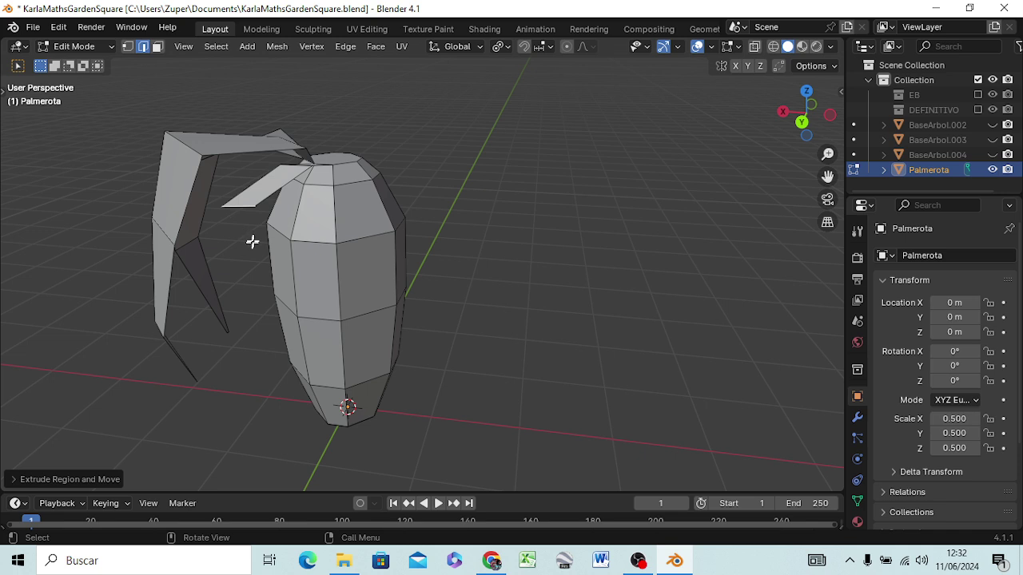
key(s)
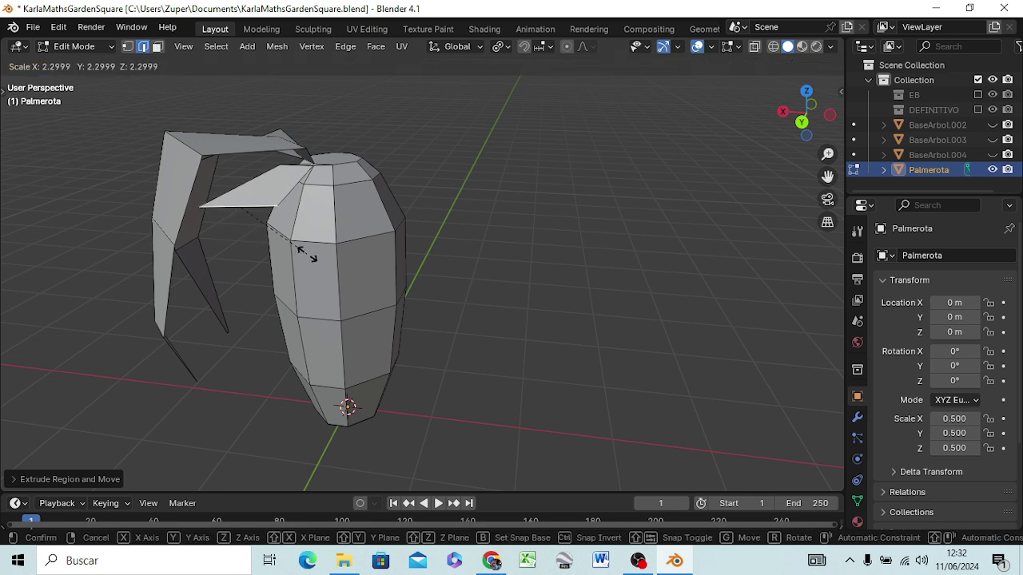
click(306, 254)
Step: Extend the leaf down the trunk in three sections, widening then tapering to a pointed tip
key(g)
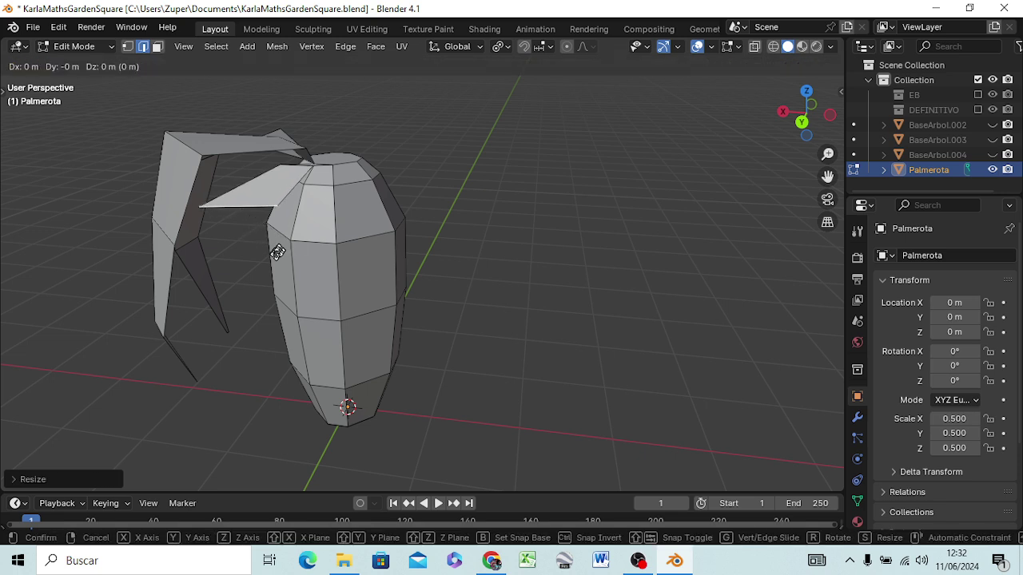
click(265, 345)
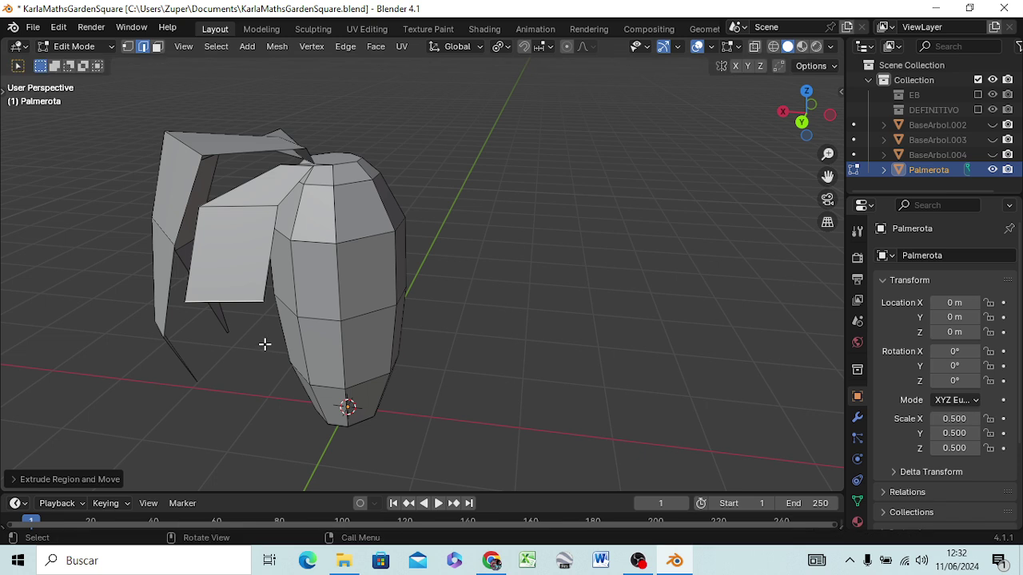
key(s)
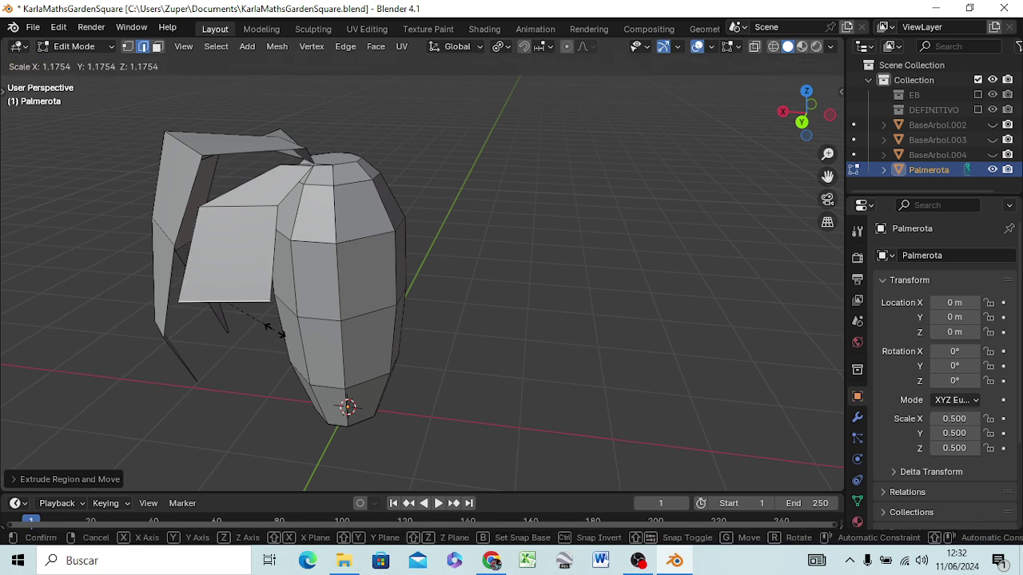
click(253, 306)
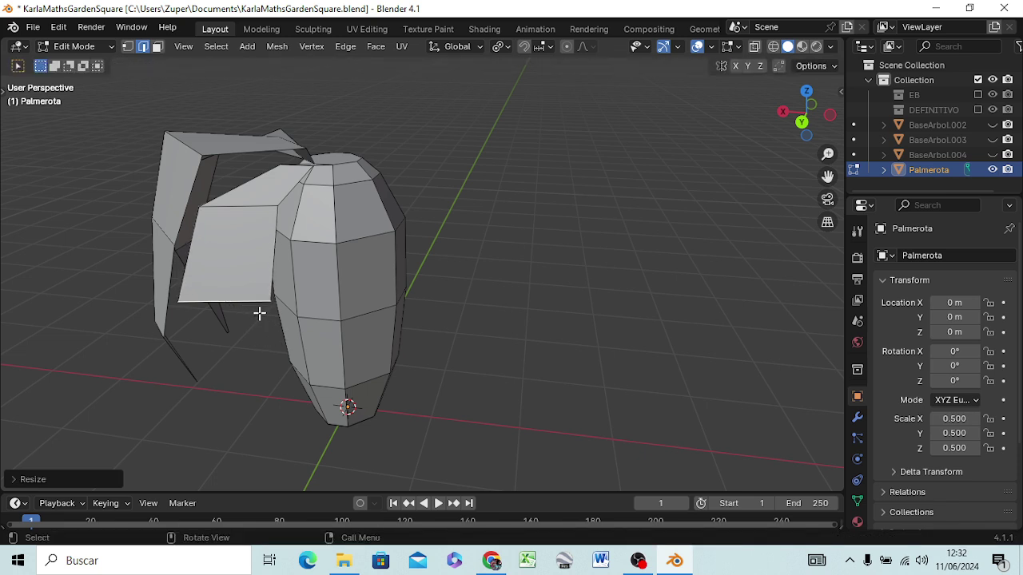
key(e)
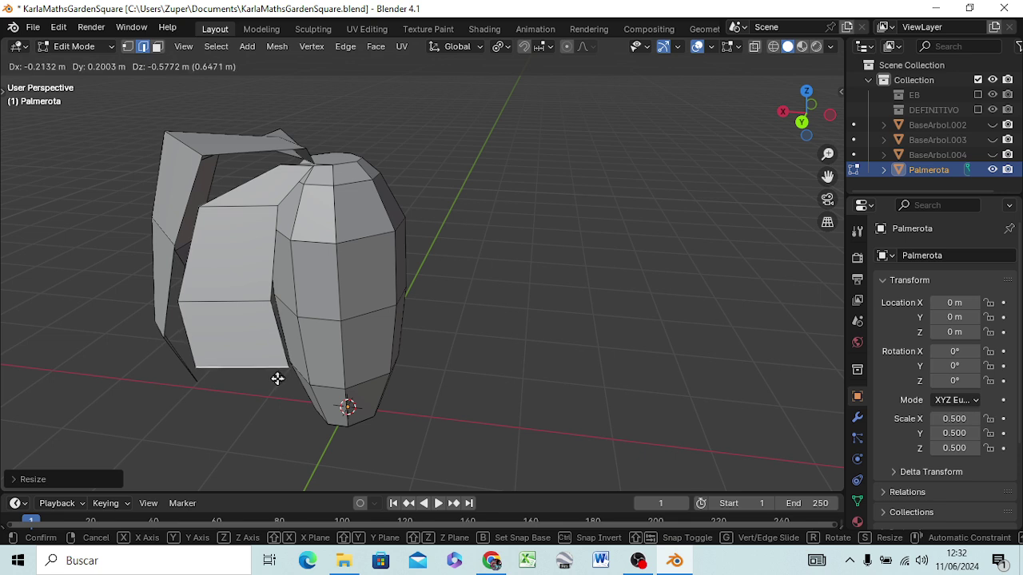
click(277, 378)
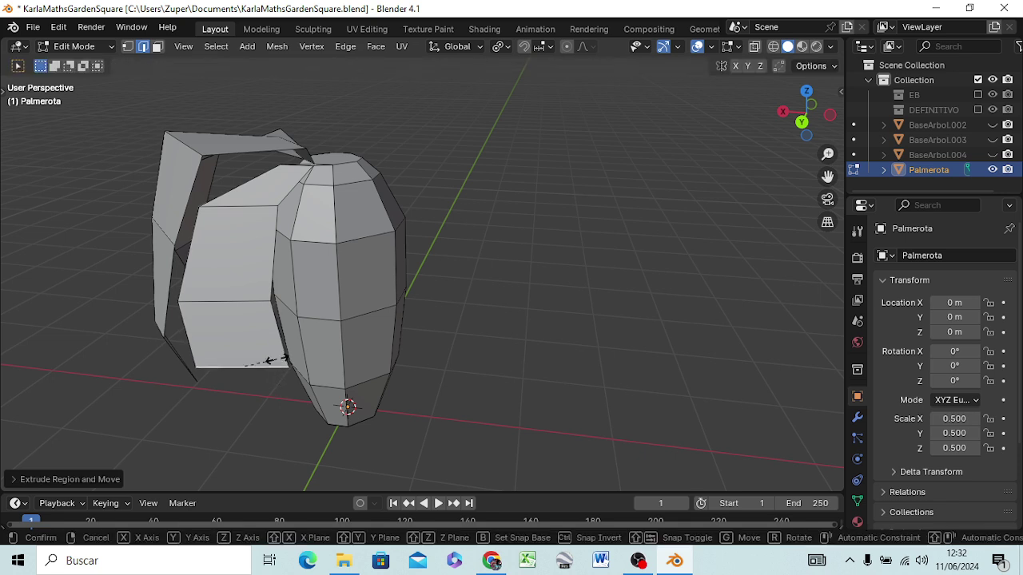
key(s)
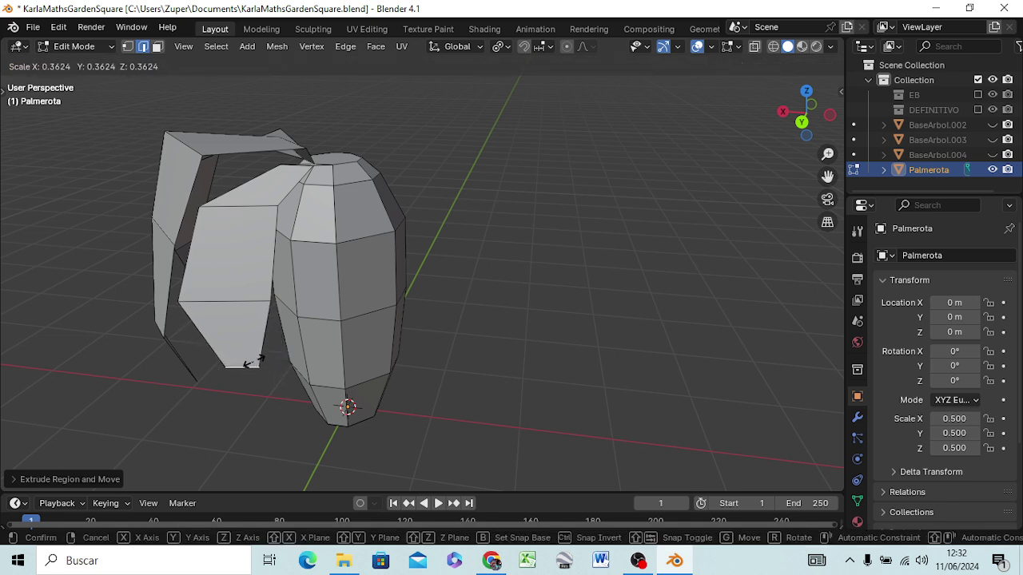
click(251, 367)
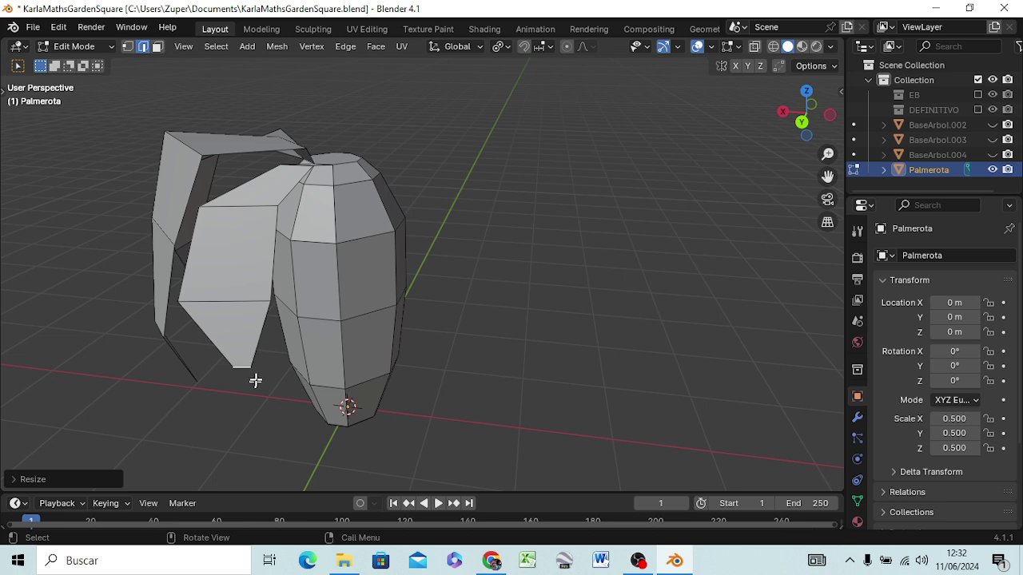
key(e)
click(269, 413)
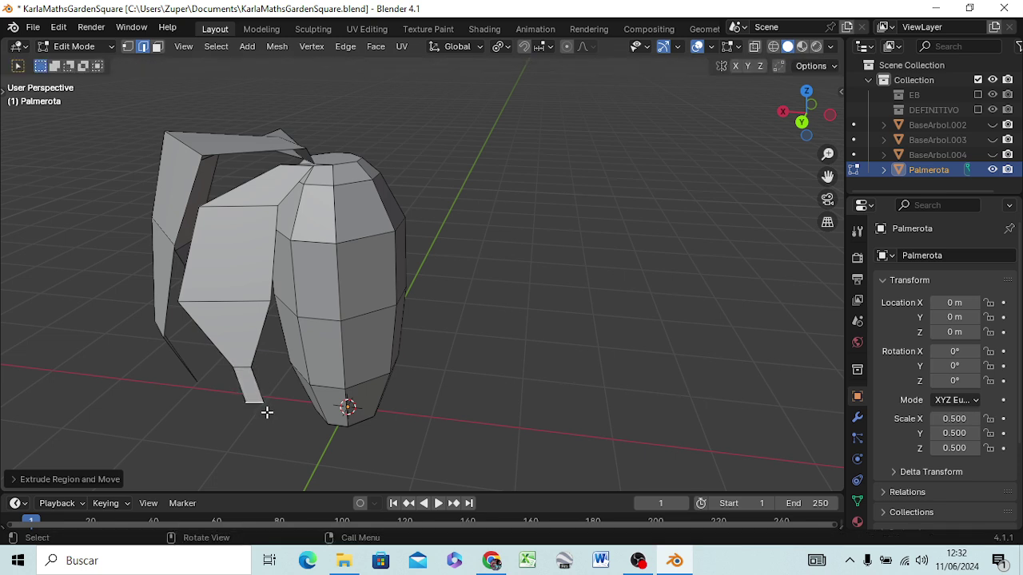
key(s)
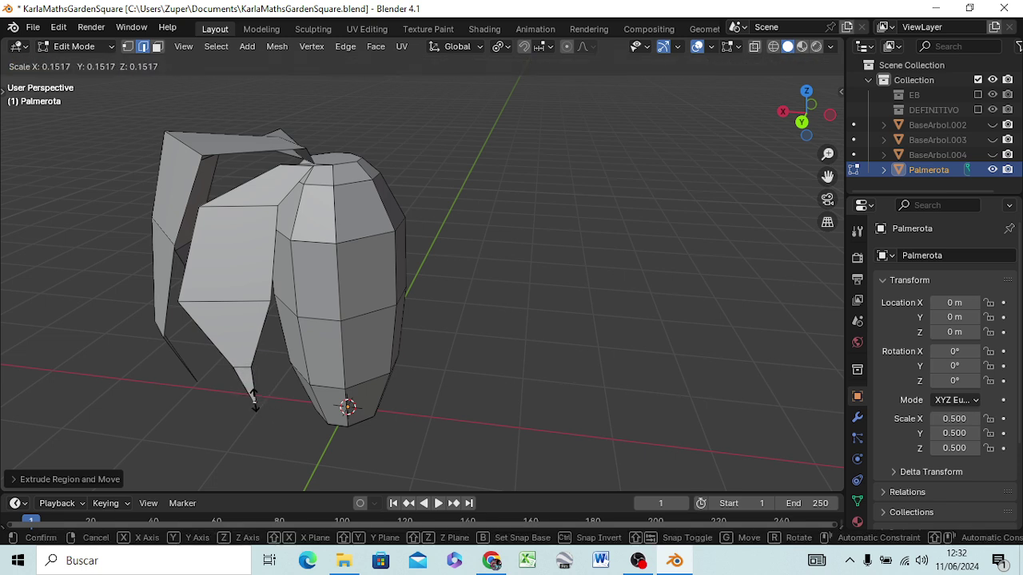
click(257, 400)
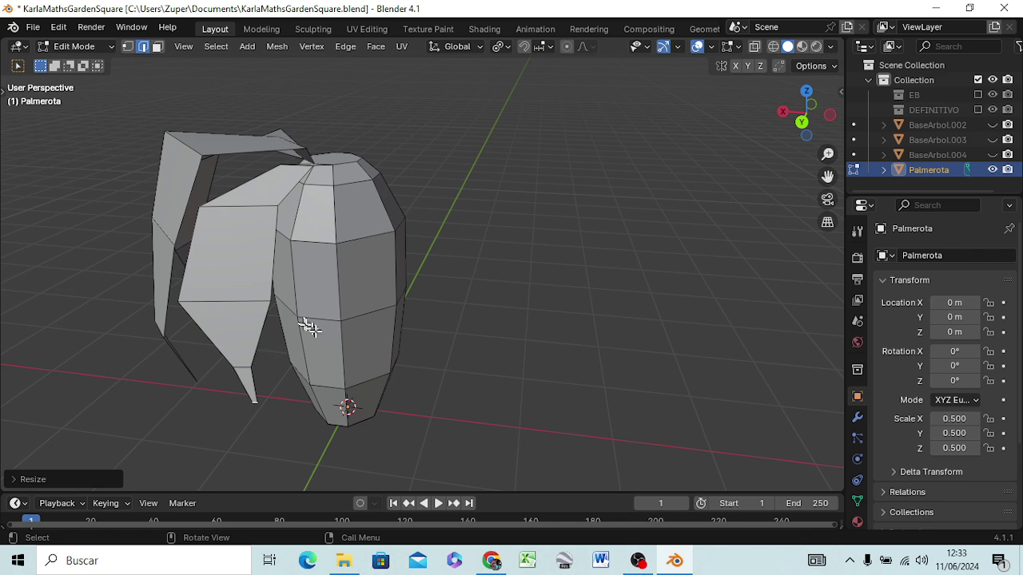
Step: Inspect the new leaf from right, front and rotated side views
key(KP_3)
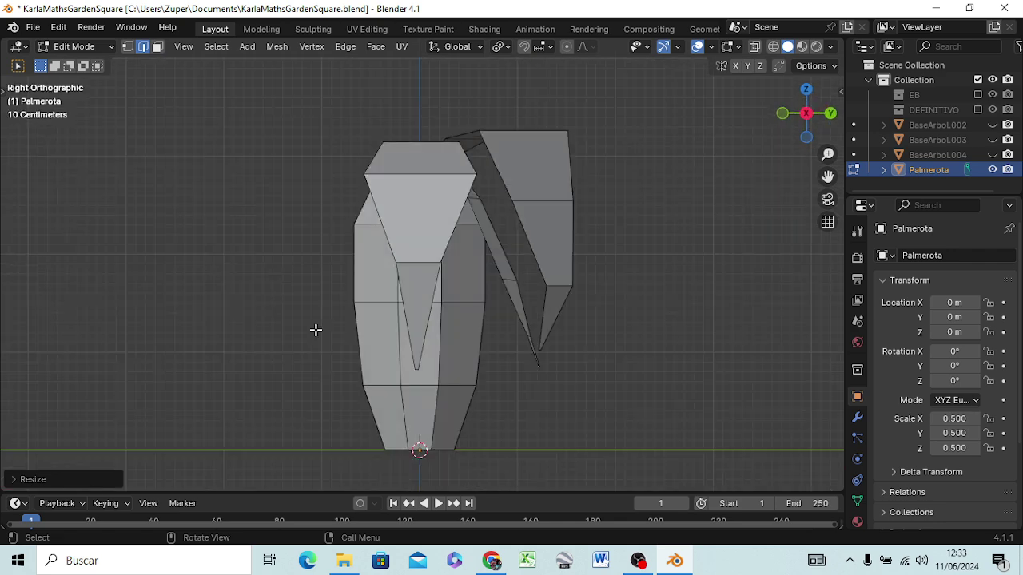
key(KP_1)
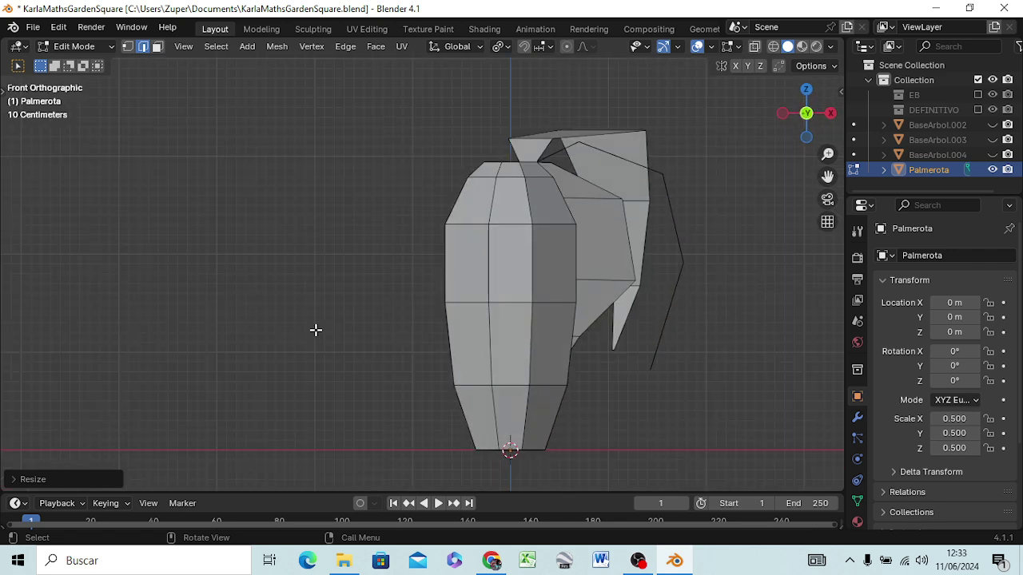
key(KP_3)
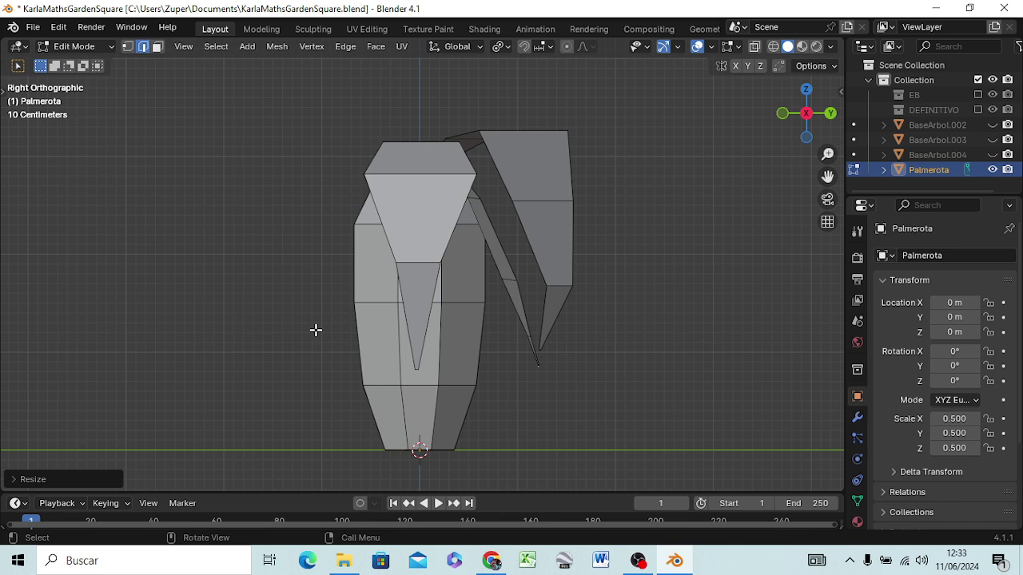
key(KP_6)
key(KP_6)
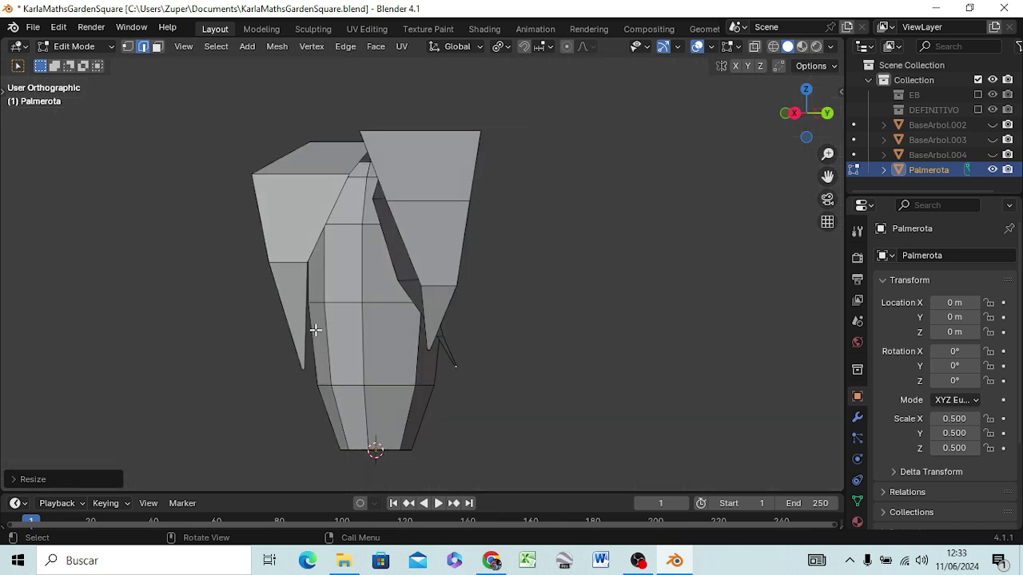
key(KP_6)
key(KP_6)
key(KP_6)
key(KP_6)
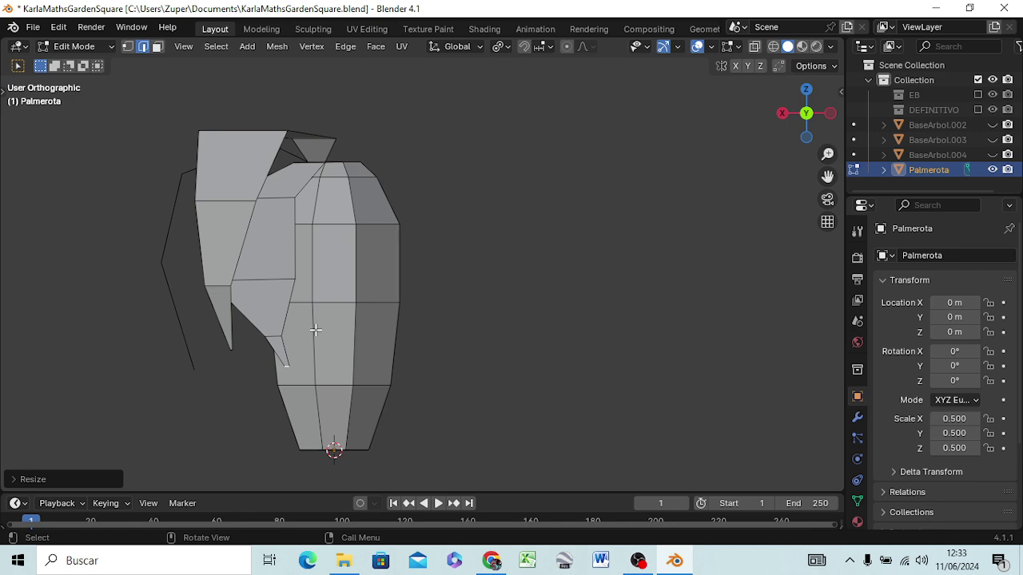
key(KP_4)
key(KP_4)
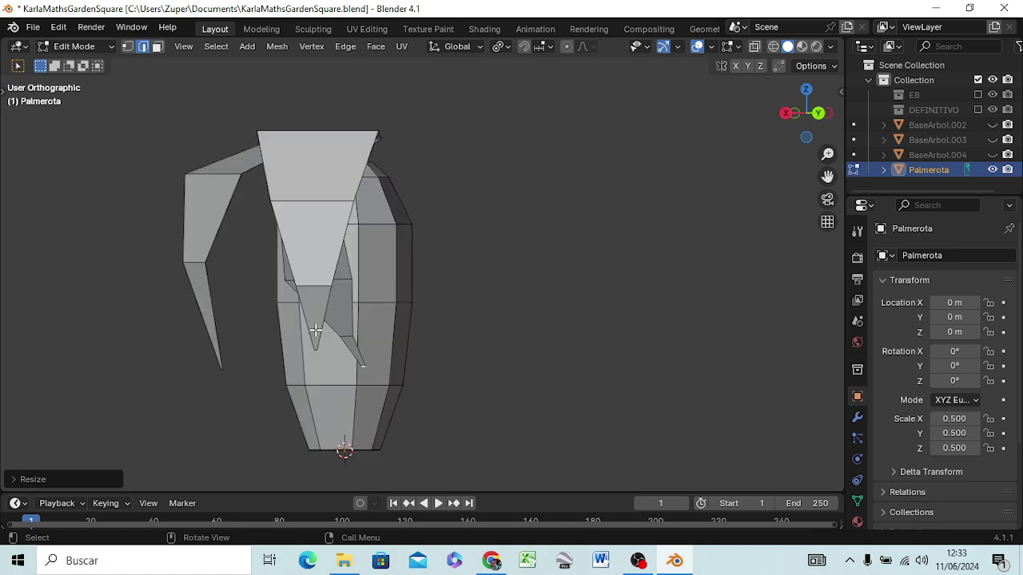
mouse_move(479, 210)
middle_down()
mouse_move(473, 393)
mouse_move(434, 373)
mouse_move(413, 322)
mouse_move(450, 173)
mouse_move(441, 226)
middle_up()
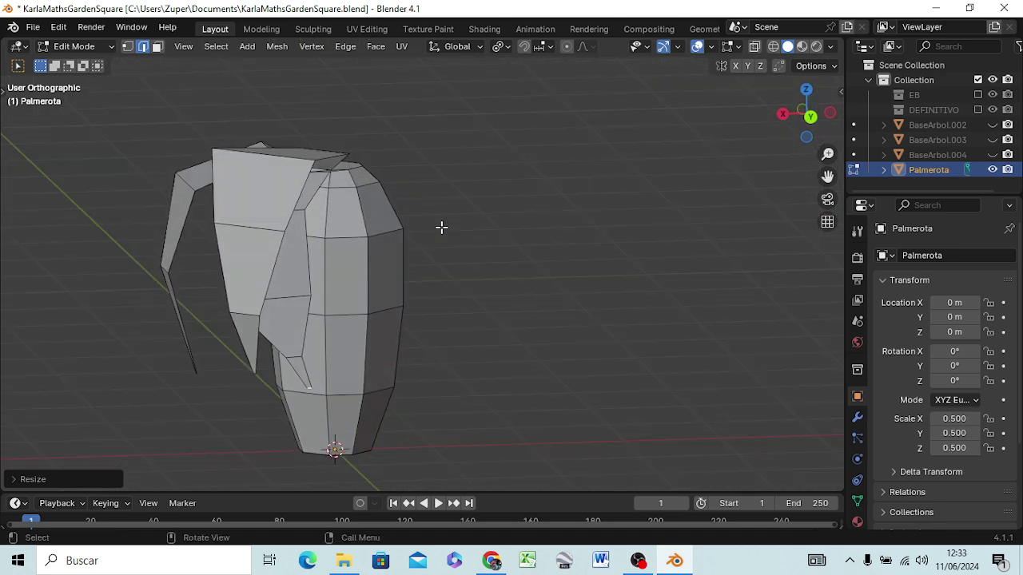
Step: Select the hanging leaf's four faces and shift them about 0.085 m outward and down
click(320, 172)
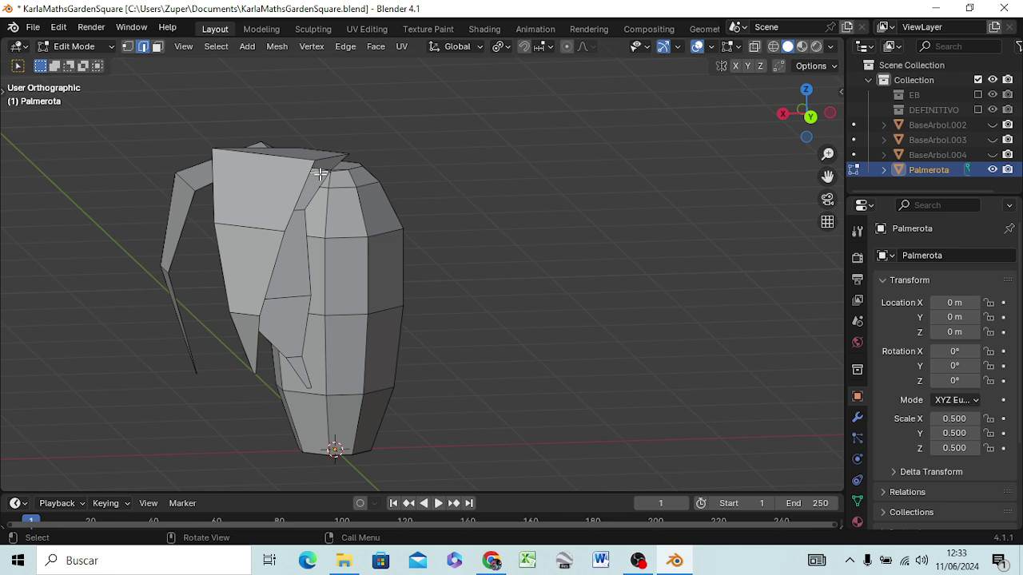
key(3)
click(317, 189)
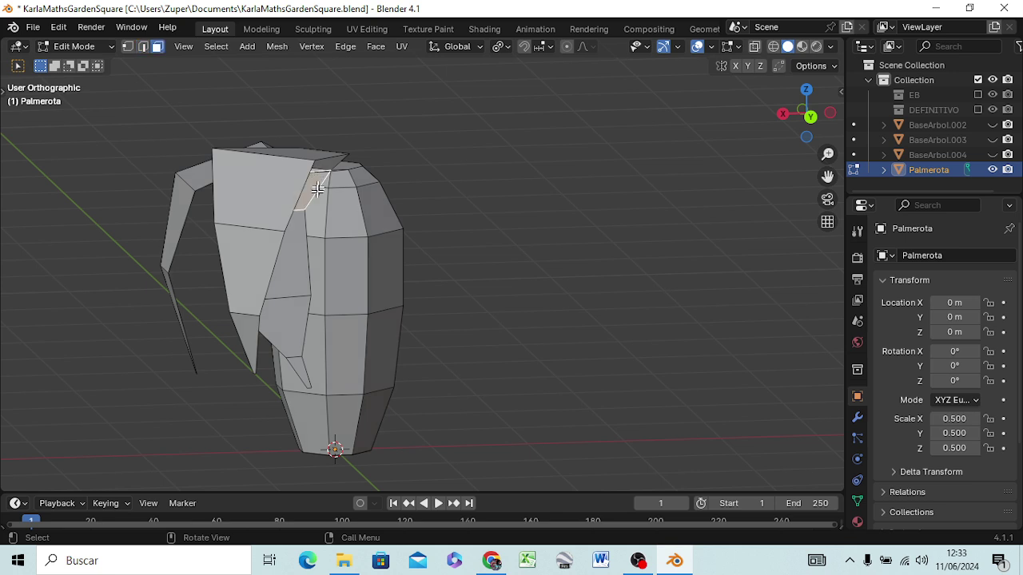
shift+click(286, 275)
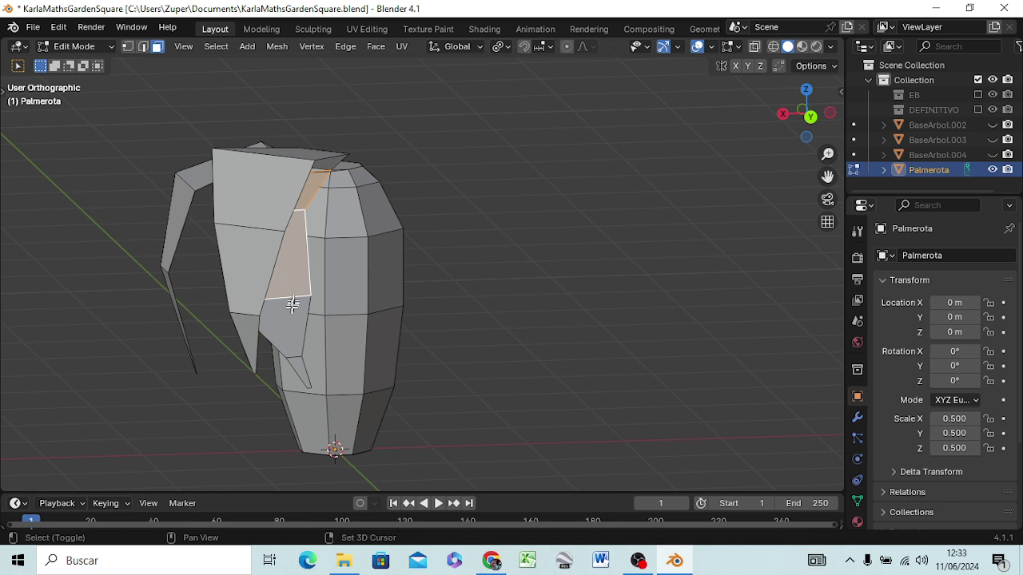
shift+click(293, 308)
shift+click(298, 372)
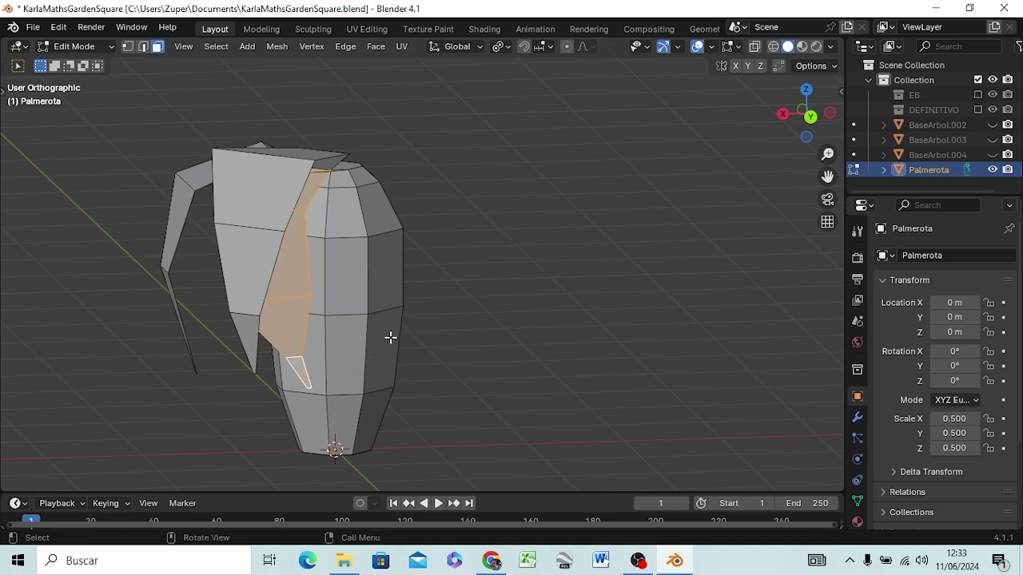
key(g)
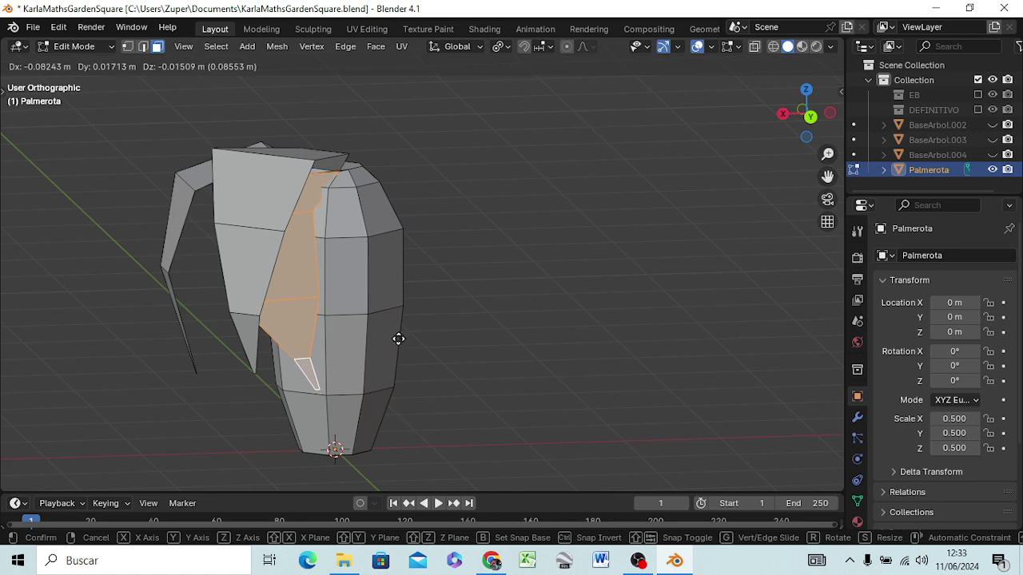
click(398, 339)
mouse_move(427, 312)
middle_down()
mouse_move(399, 475)
mouse_move(435, 334)
middle_up()
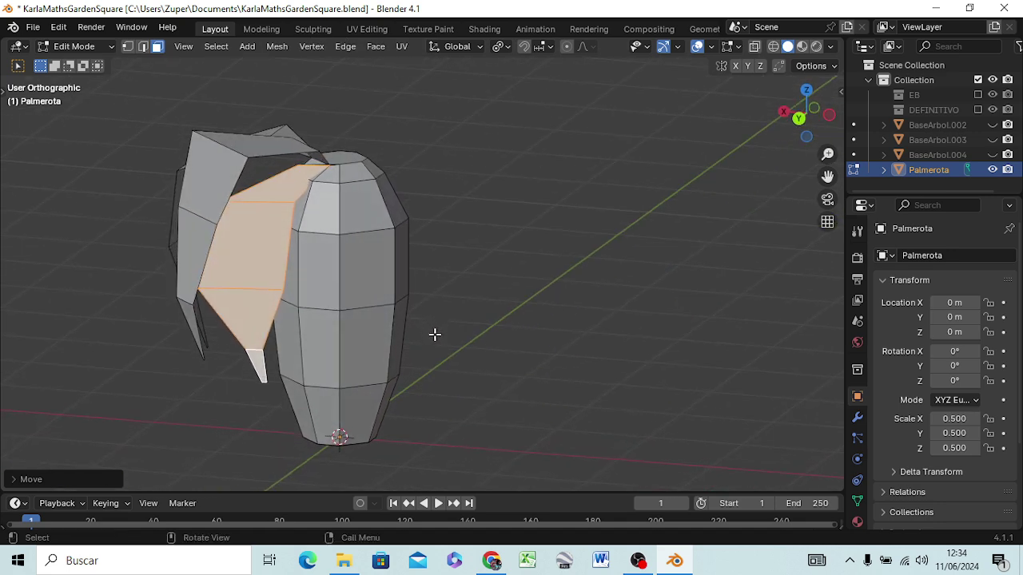
Step: Select the left leaf's four faces and move them about 0.3 m farther from the trunk
click(318, 154)
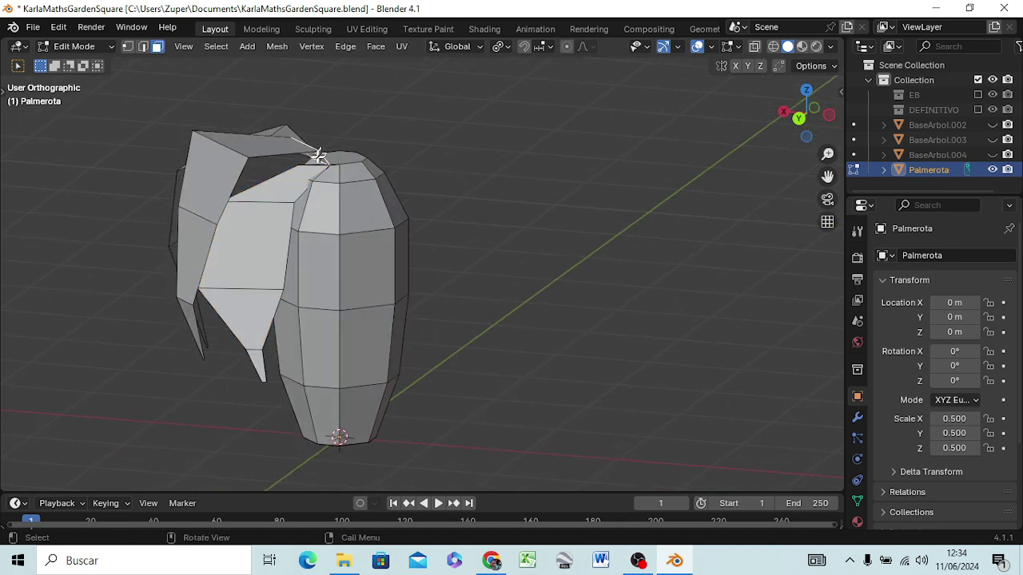
shift+click(291, 148)
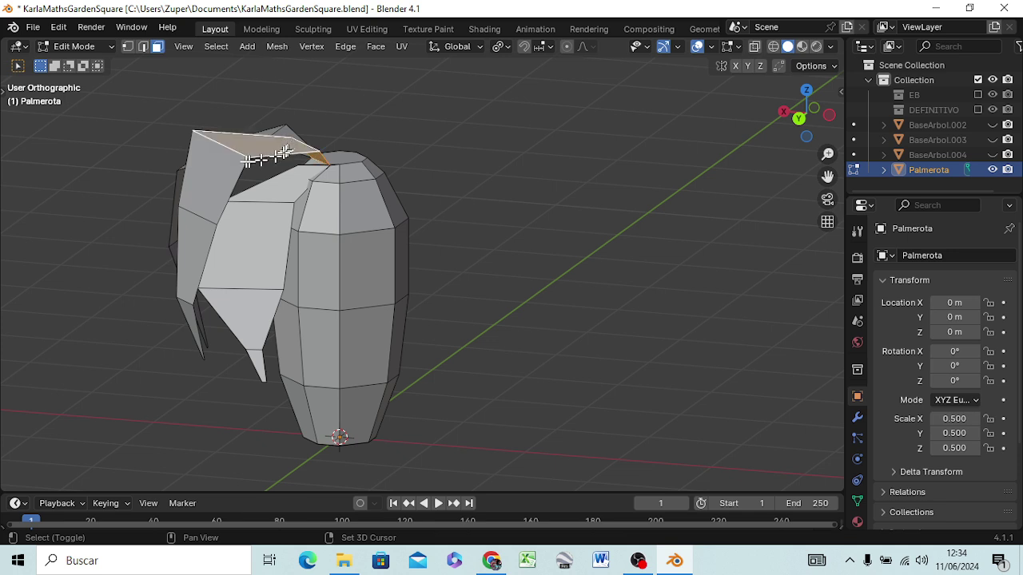
shift+click(210, 192)
shift+click(190, 250)
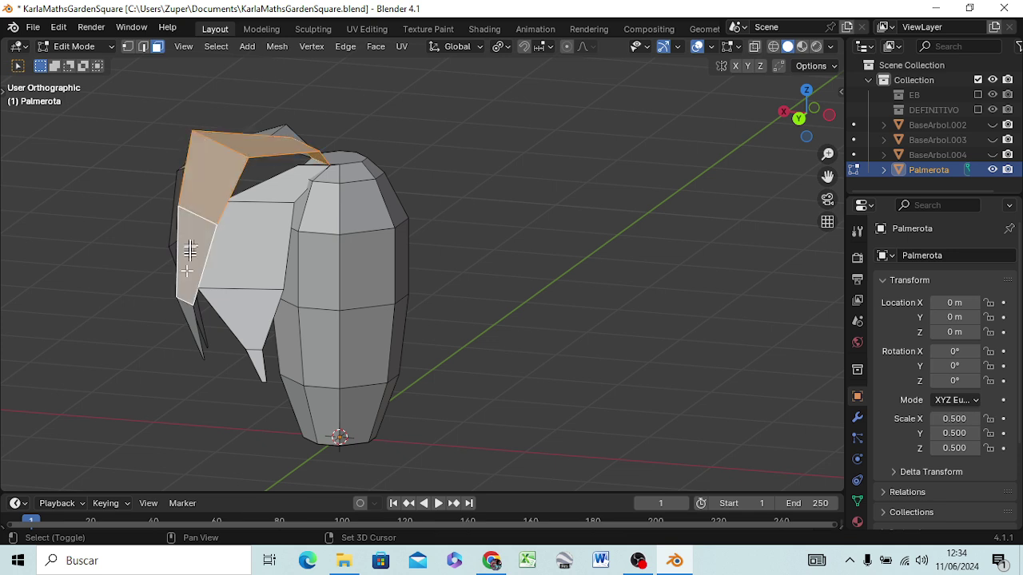
shift+click(192, 320)
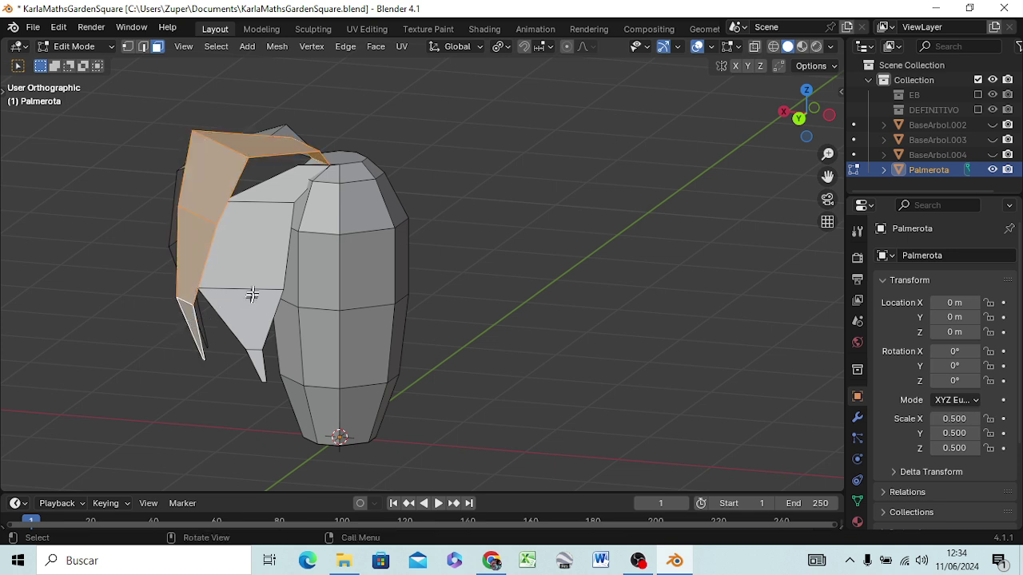
key(g)
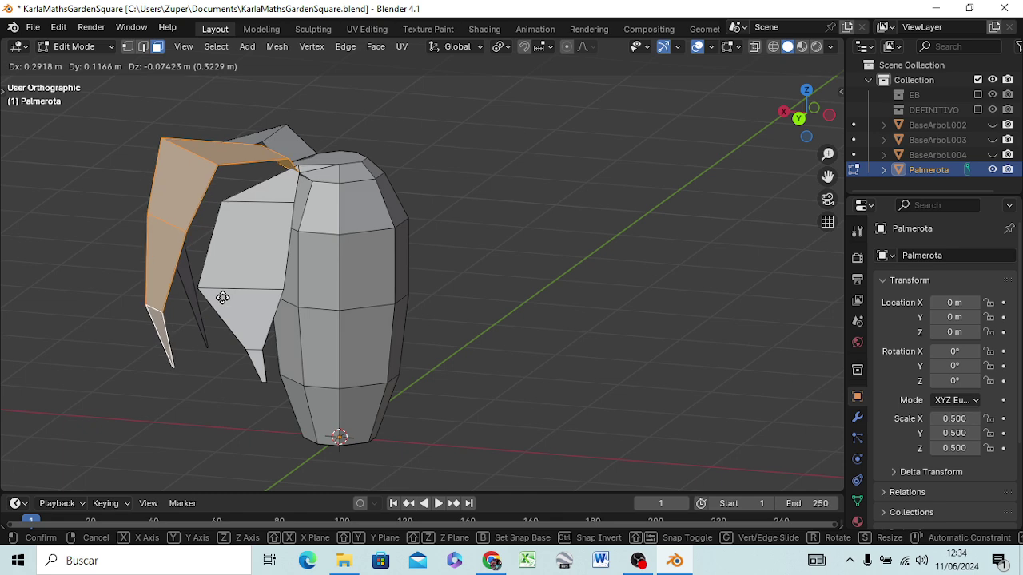
click(223, 298)
mouse_move(368, 359)
middle_down()
mouse_move(263, 420)
mouse_move(300, 377)
middle_up()
Step: Undo the last five leaf edits, removing the middle hanging leaf, and switch to edge select
key(ctrl+z)
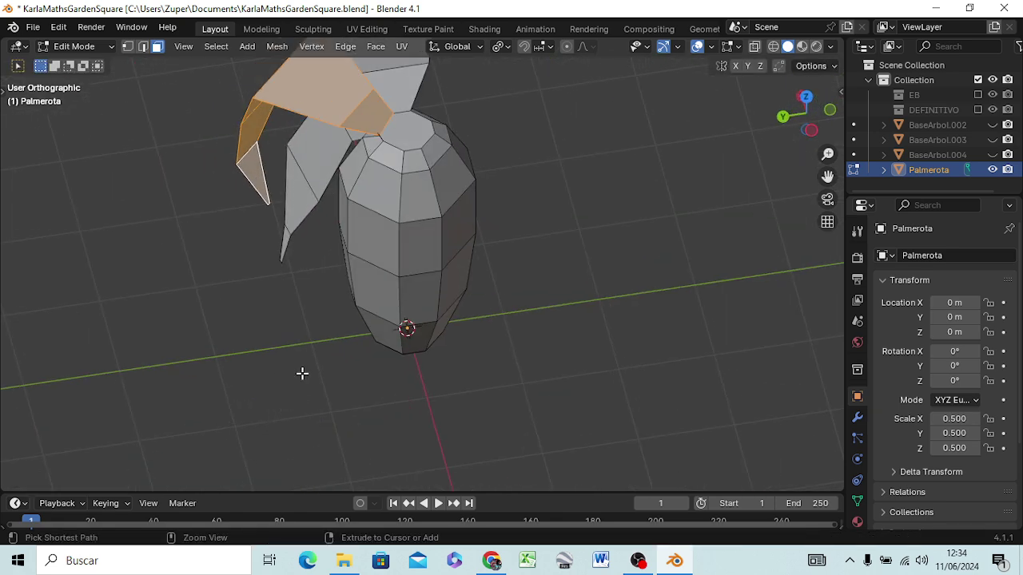
key(ctrl+z)
key(ctrl+z)
key(ctrl+z)
key(ctrl+z)
key(ctrl+z)
key(ctrl+z)
key(ctrl+z)
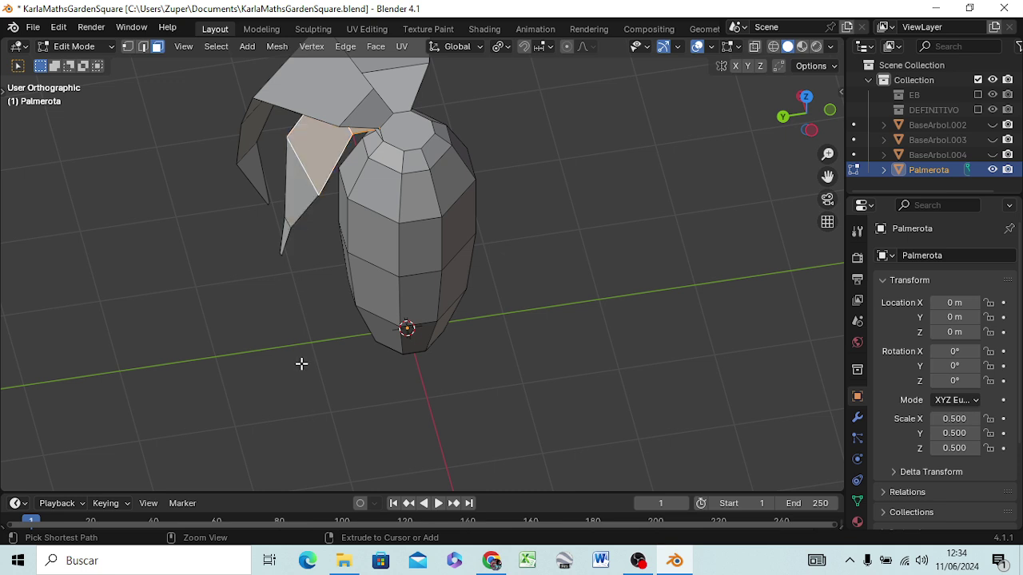
key(ctrl+z)
key(2)
key(ctrl+z)
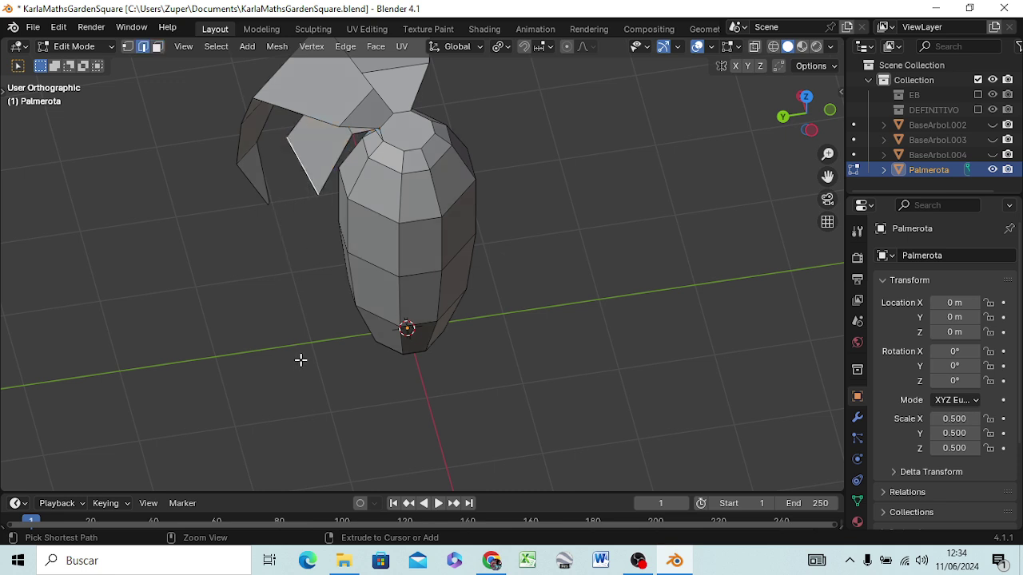
key(ctrl+z)
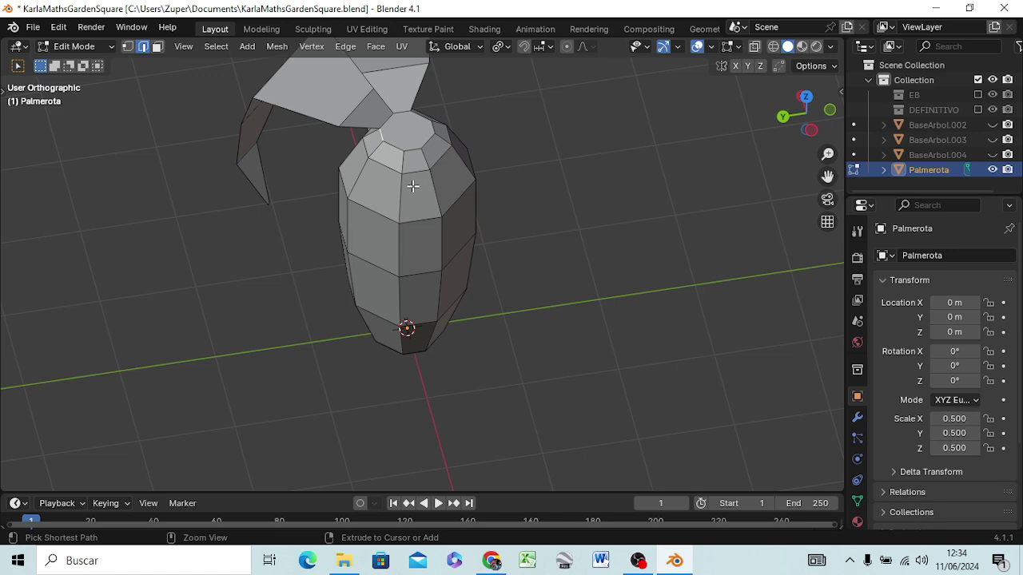
Step: Check the reverted mesh from the right side and rotated views
mouse_move(418, 201)
middle_down()
mouse_move(692, 199)
mouse_move(683, 199)
middle_up()
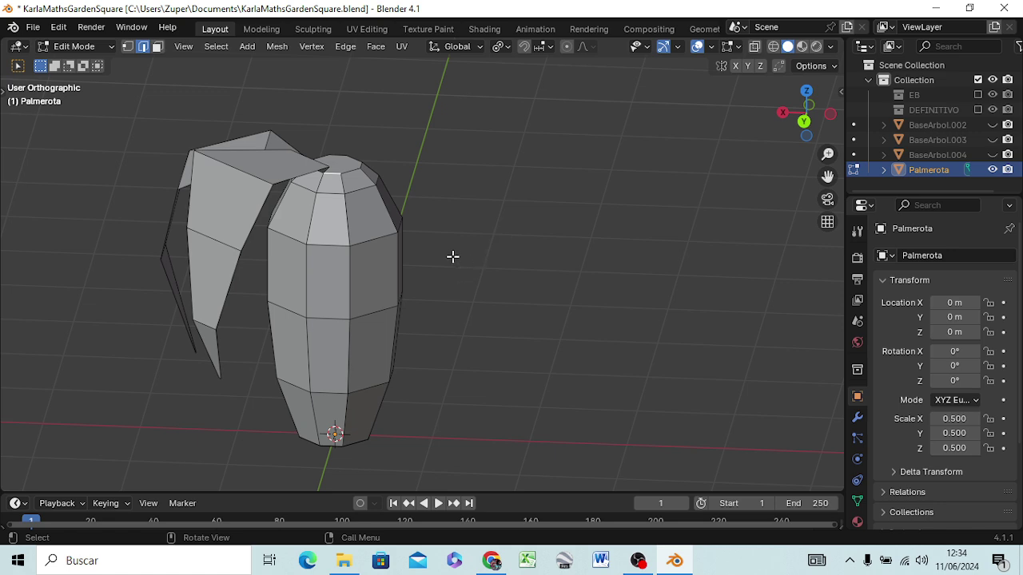
key(KP_3)
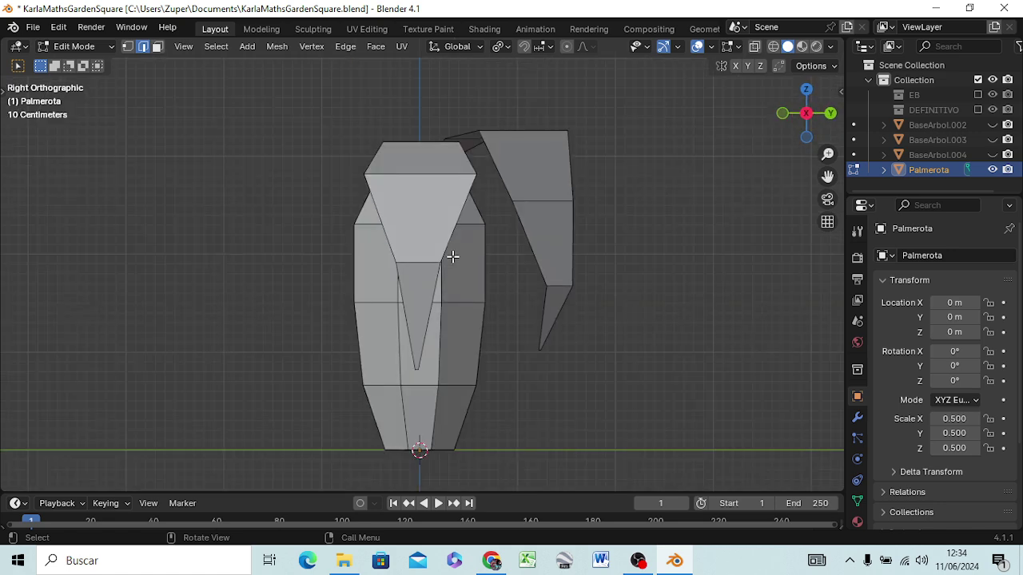
key(KP_6)
key(KP_6)
key(KP_6)
key(KP_6)
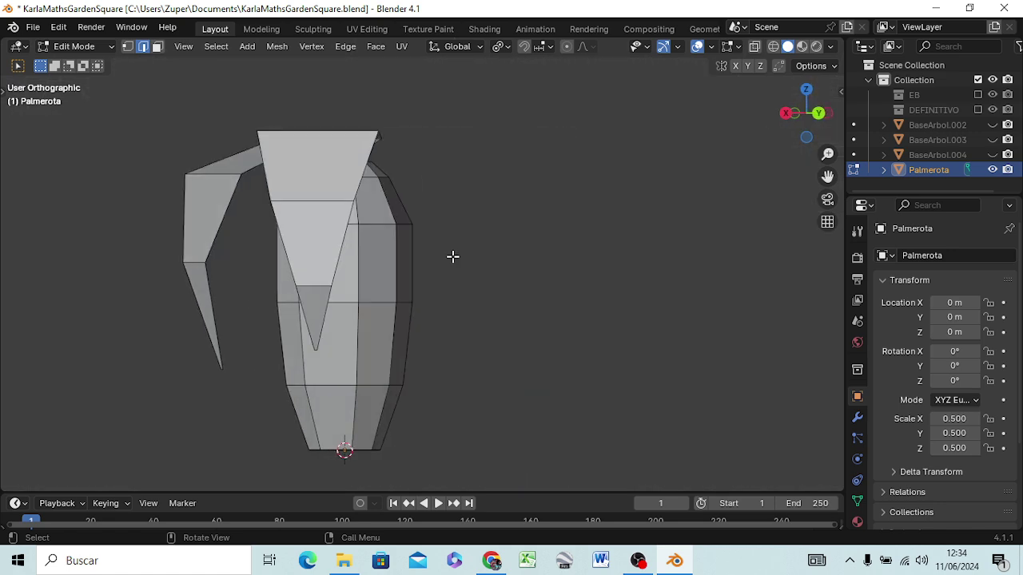
key(KP_6)
key(KP_6)
key(KP_6)
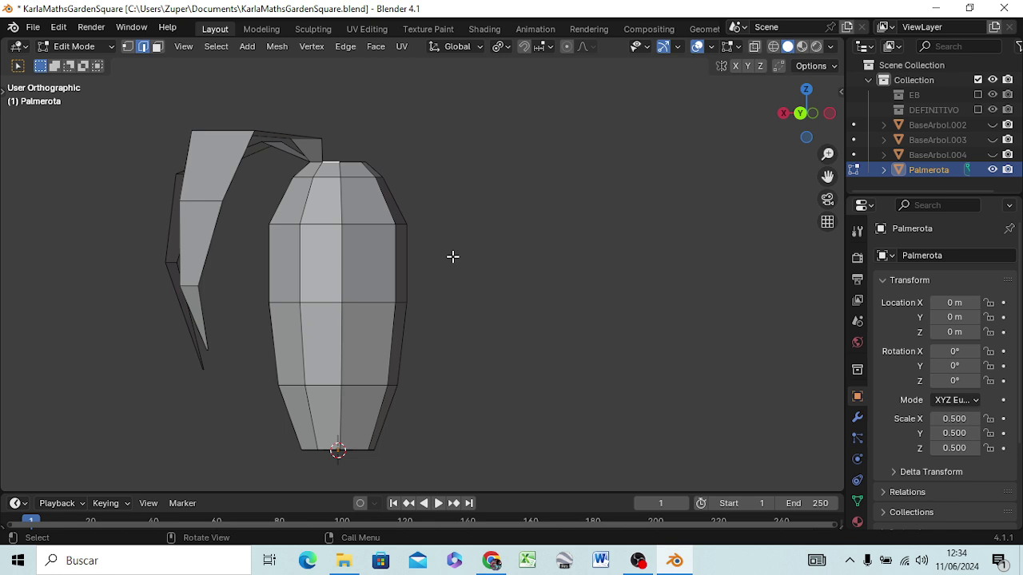
key(KP_6)
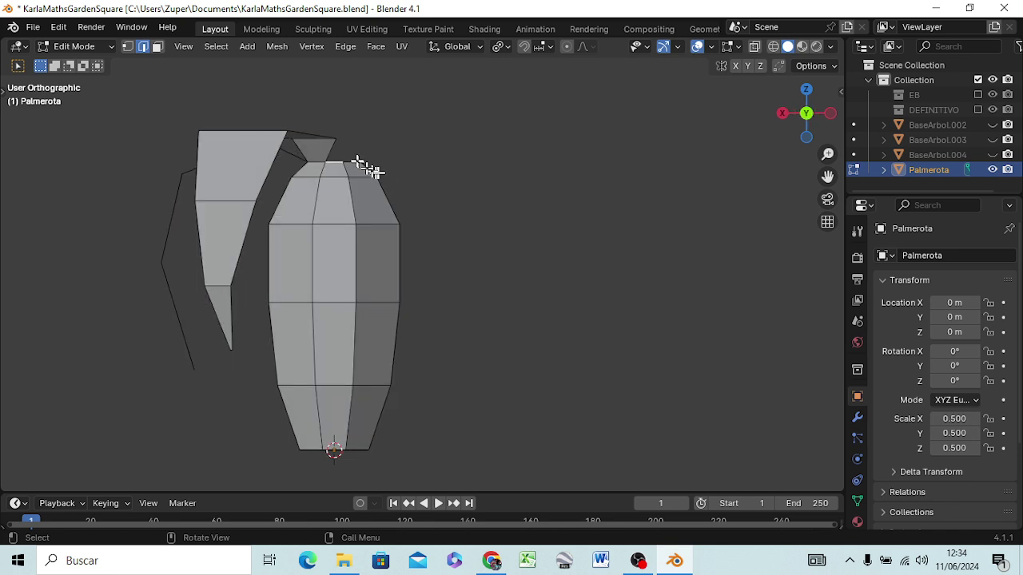
Step: Extrude the trunk's top edge upward and widen the new face
click(347, 169)
key(e)
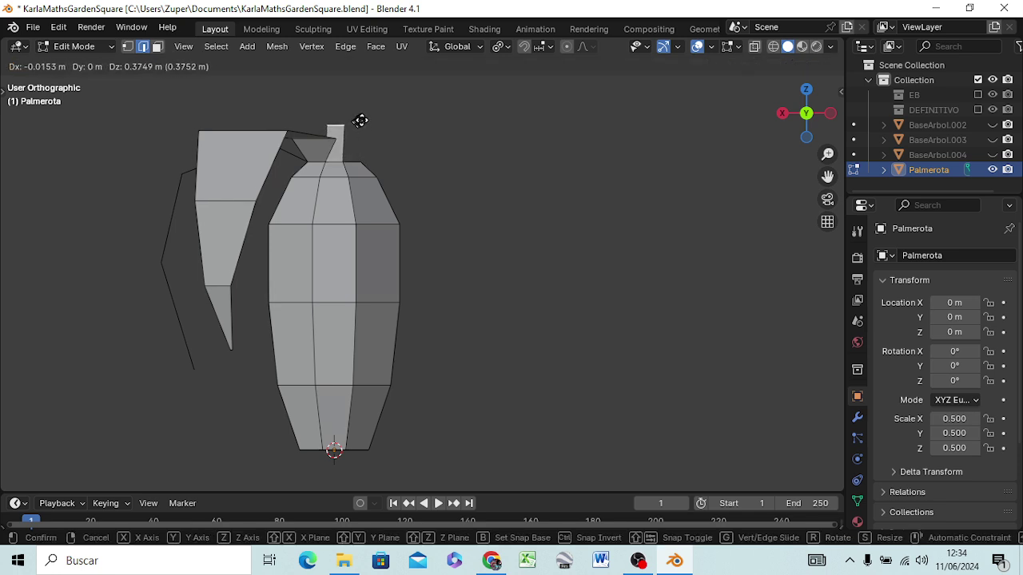
click(359, 118)
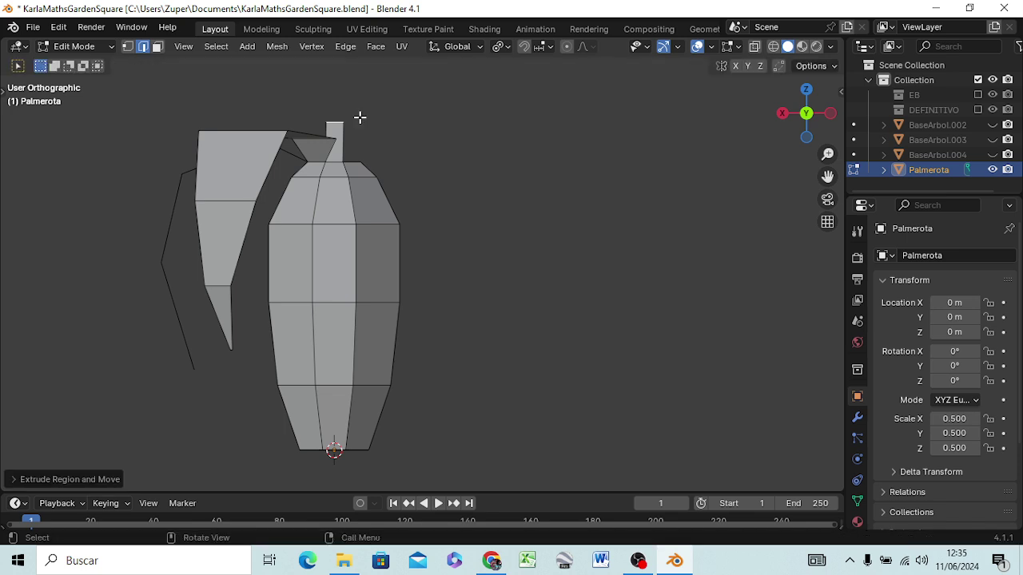
key(s)
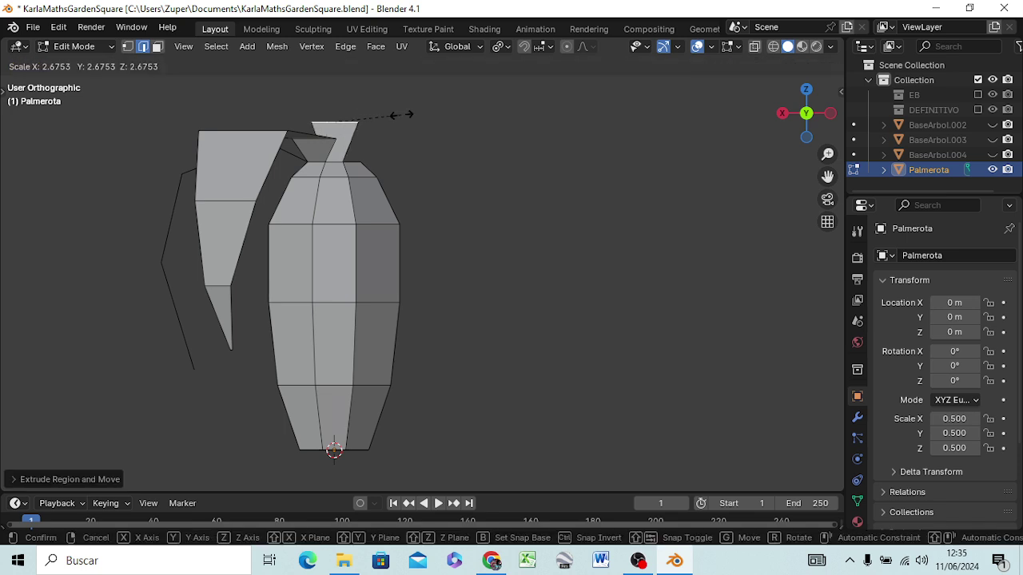
click(394, 116)
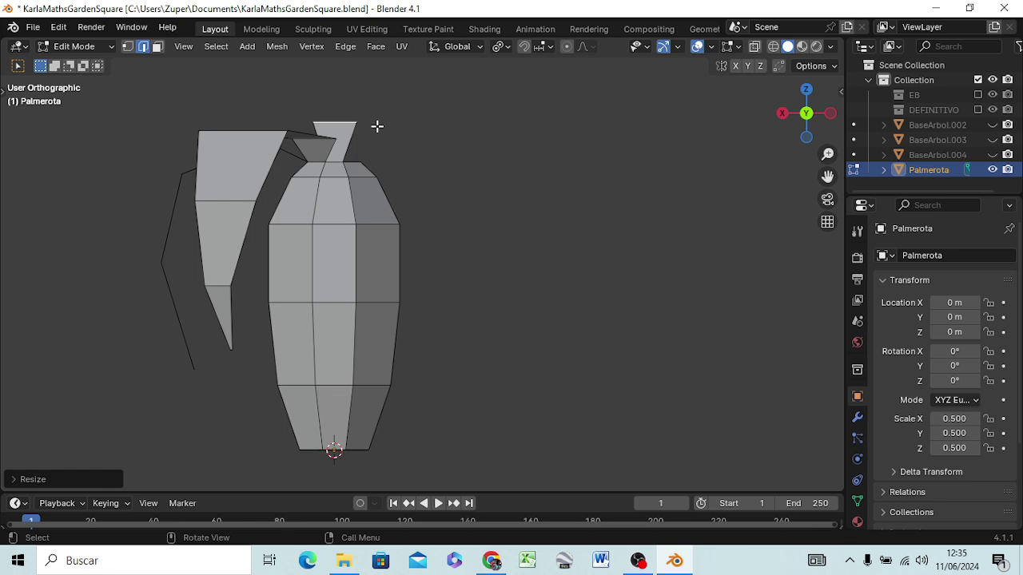
Step: Raise the new section further and scale it about 2x wider
key(g)
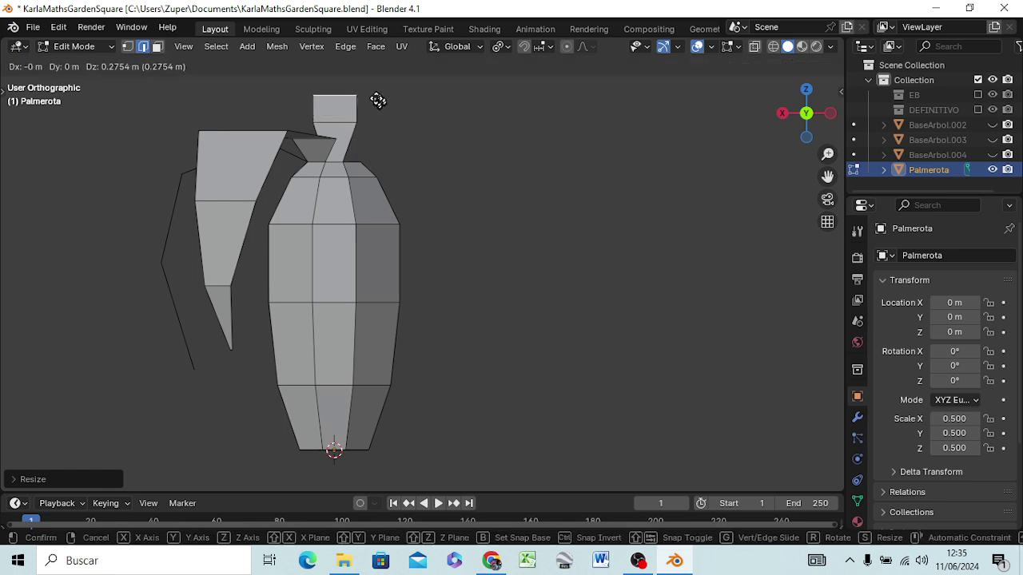
click(377, 80)
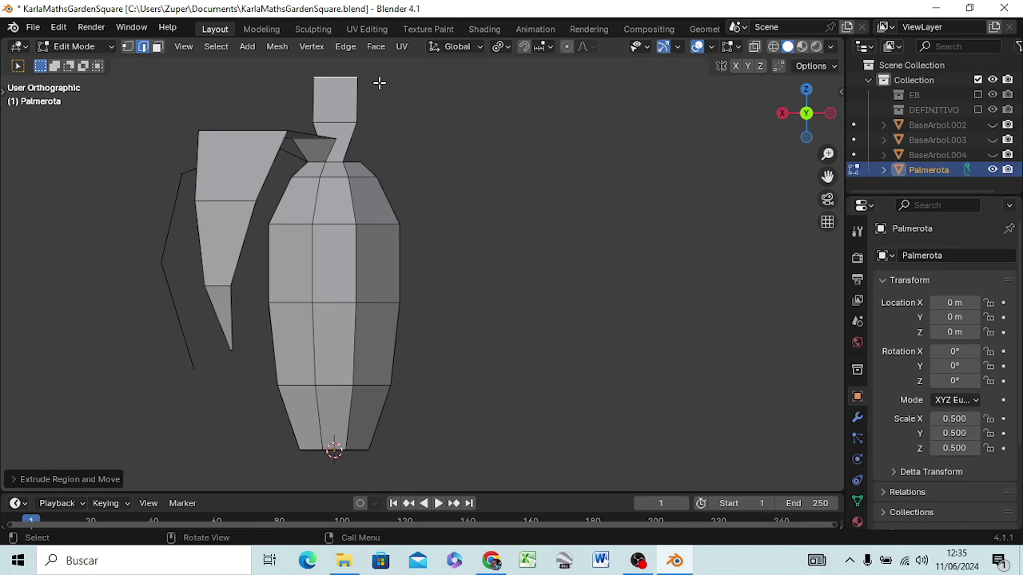
key(s)
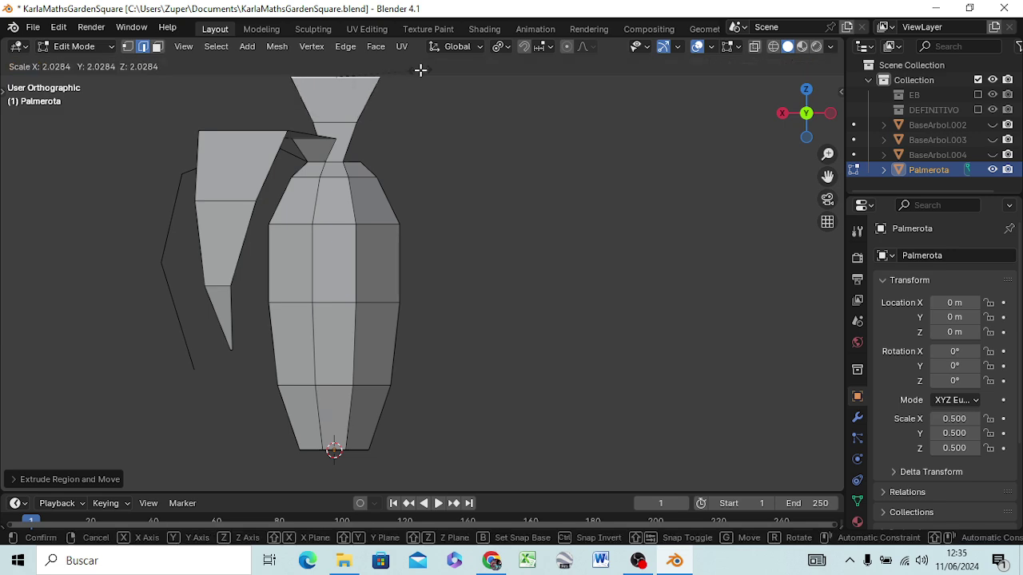
click(420, 72)
mouse_move(441, 146)
middle_down()
mouse_move(390, 257)
mouse_move(392, 231)
middle_up()
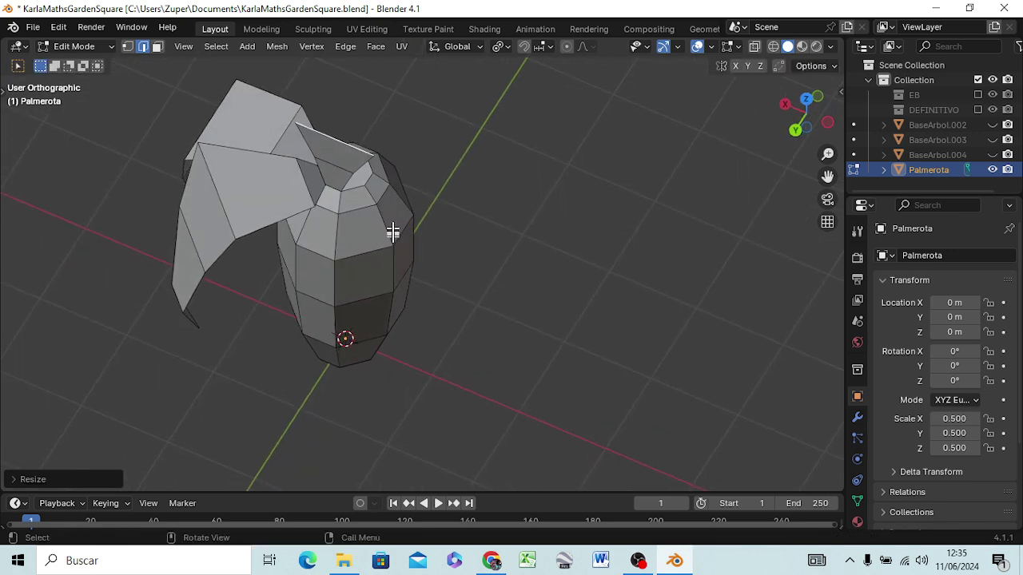
Step: From the top view, reposition the new top edge, then move the spike's top vertex
shift+click(340, 161)
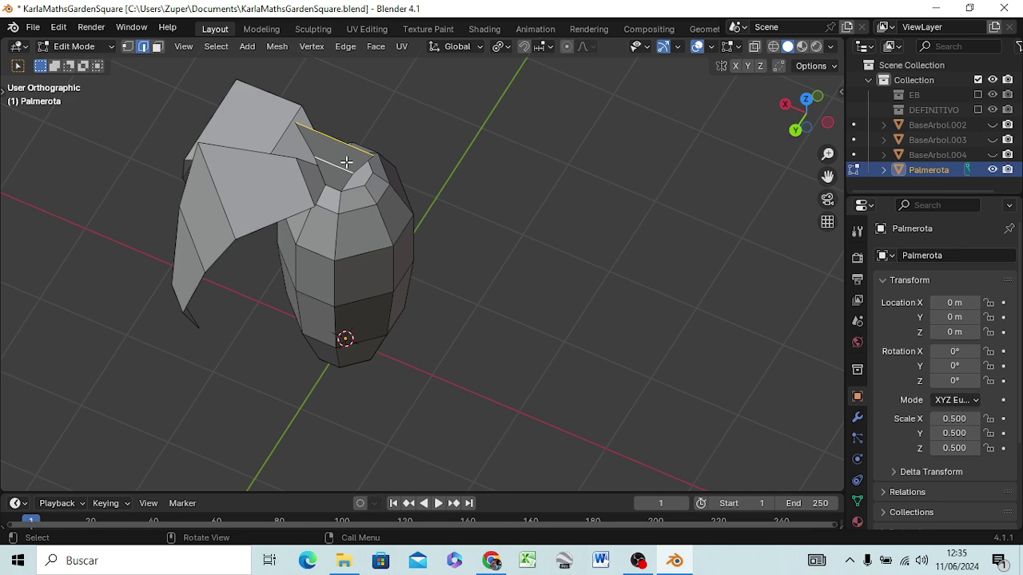
key(KP_7)
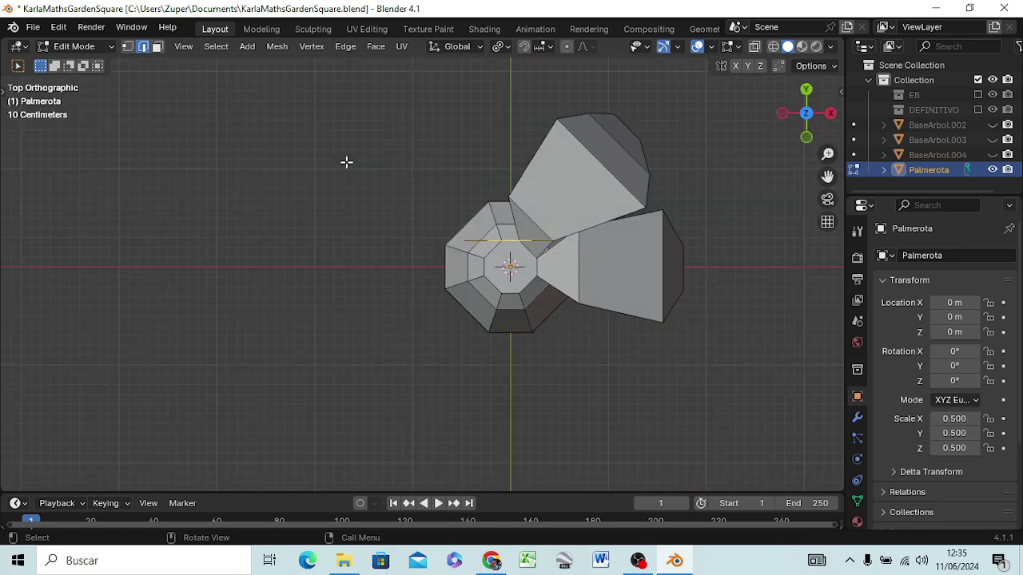
key(g)
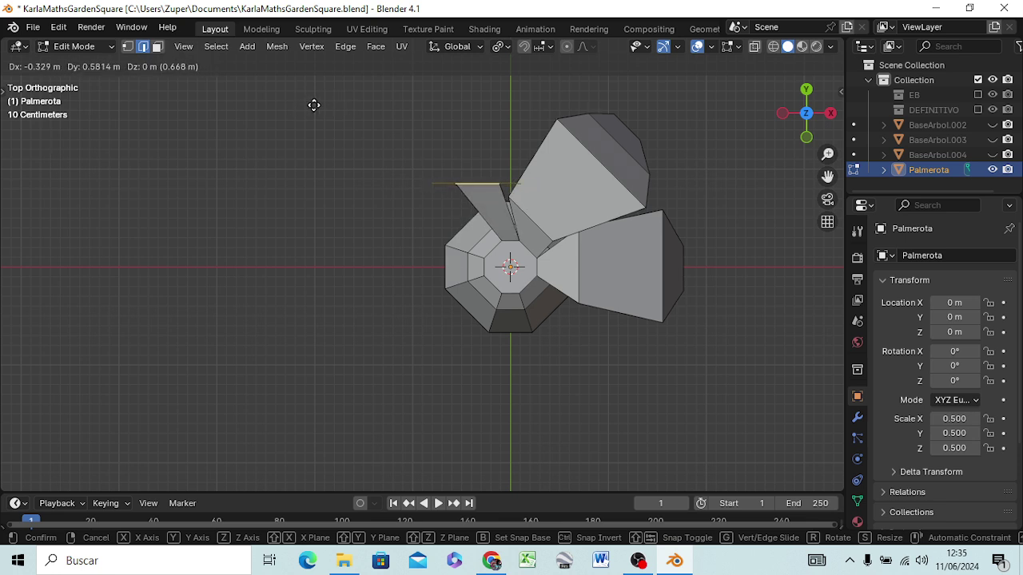
click(316, 104)
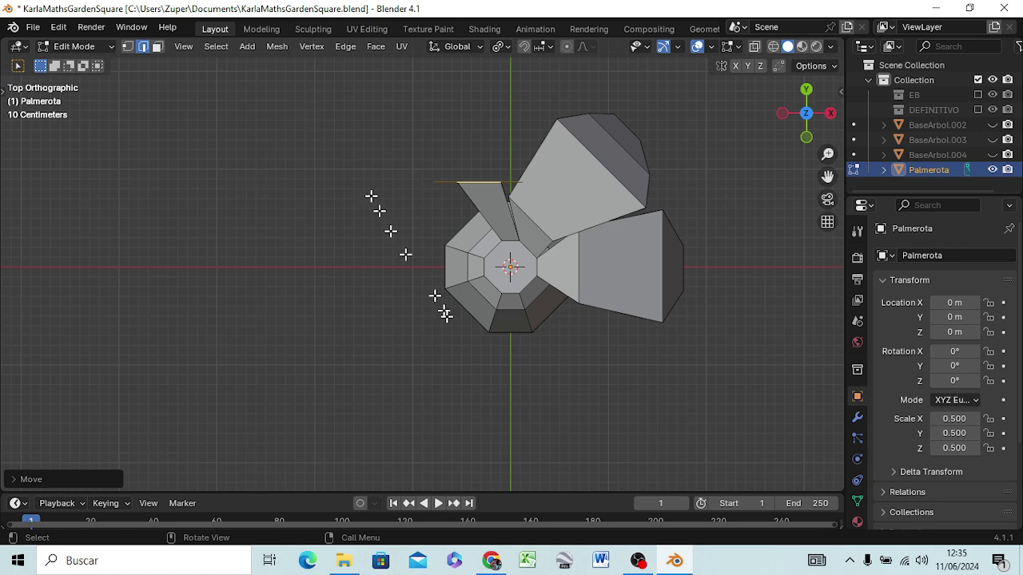
mouse_move(445, 313)
middle_down()
mouse_move(635, 343)
mouse_move(698, 229)
mouse_move(684, 256)
middle_up()
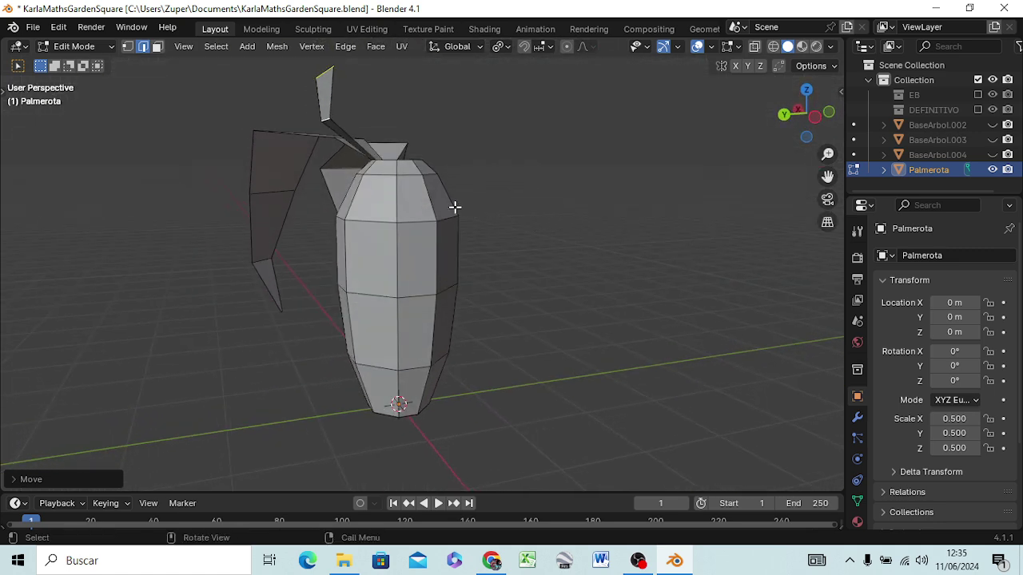
key(g)
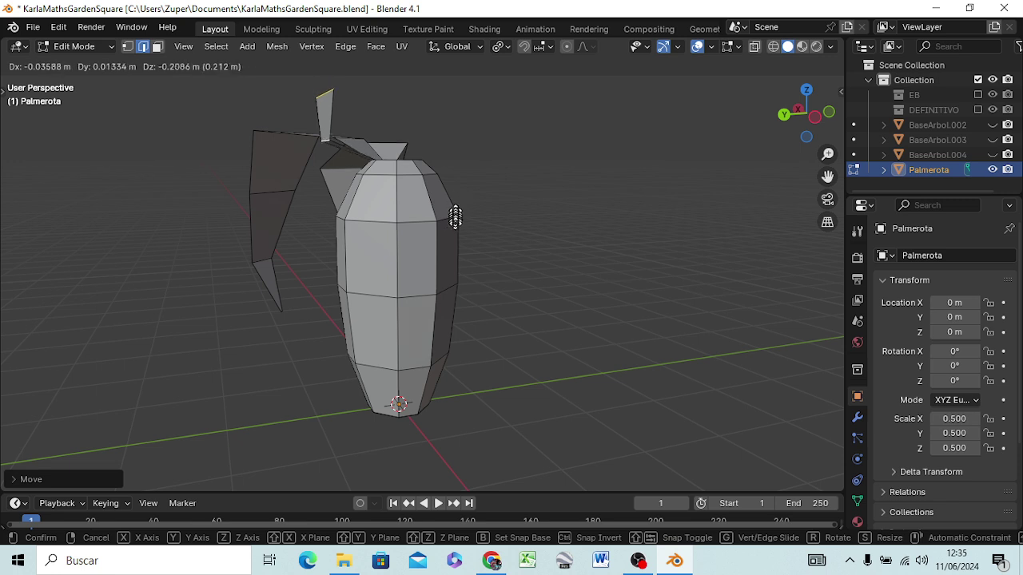
click(451, 236)
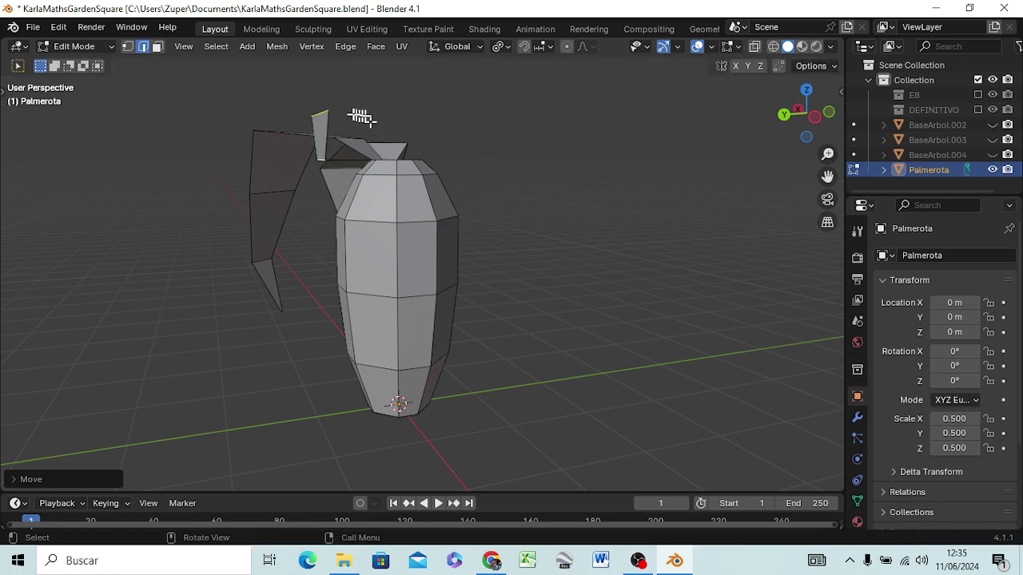
Step: Move the spike's top point down and left, then scale the spike up
click(321, 115)
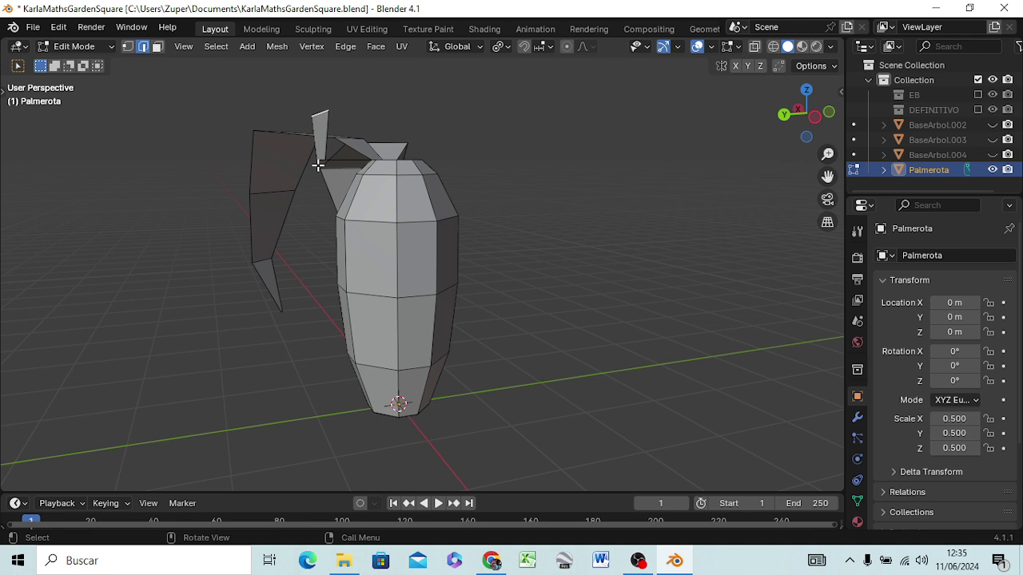
key(g)
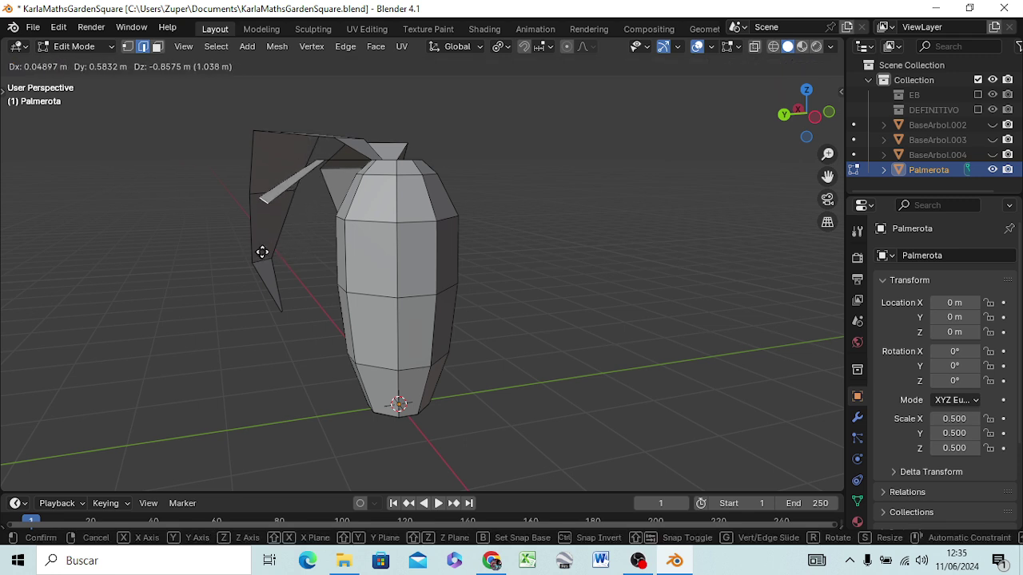
click(278, 246)
key(s)
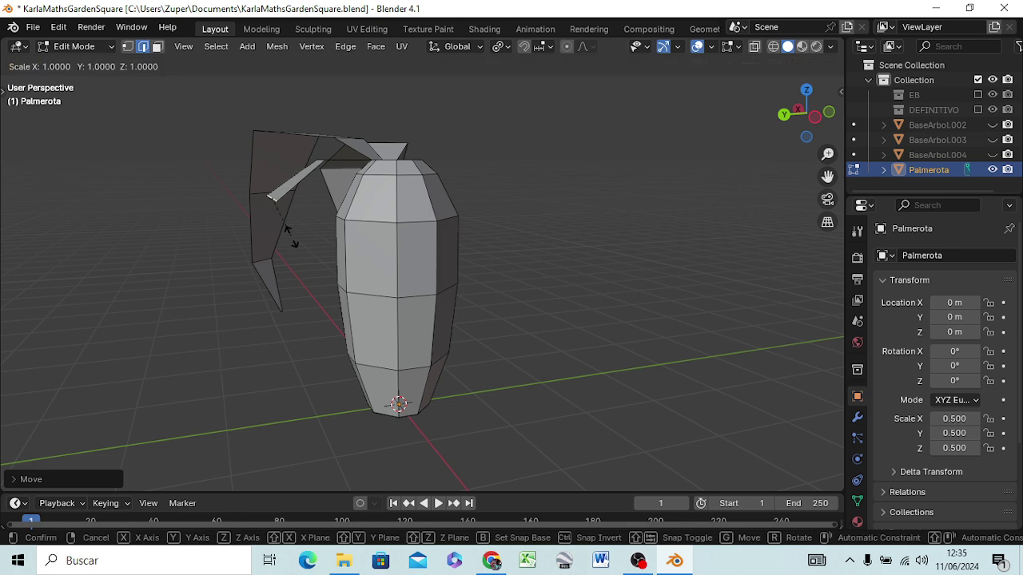
click(344, 271)
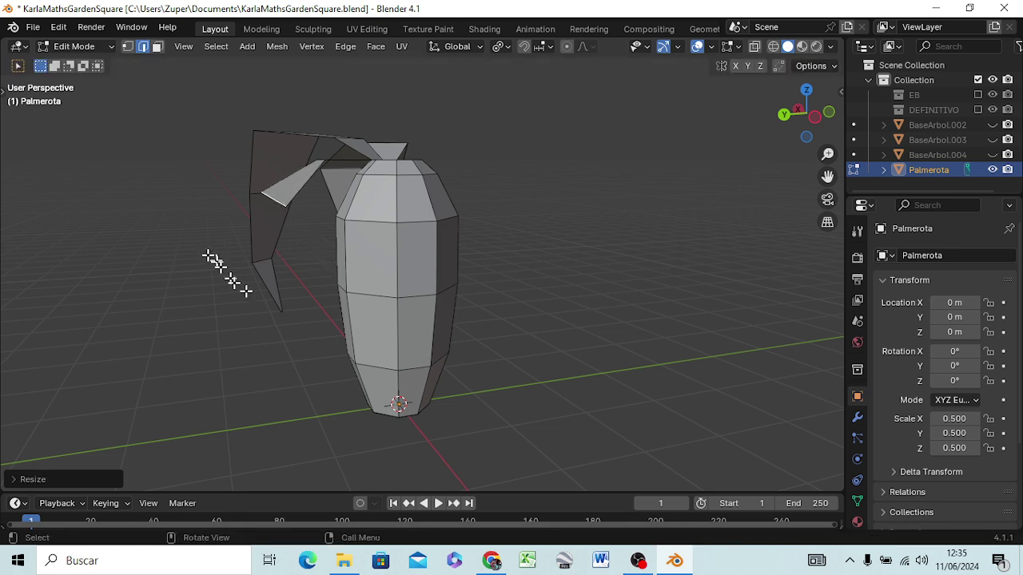
middle_drag(344, 272, 382, 310)
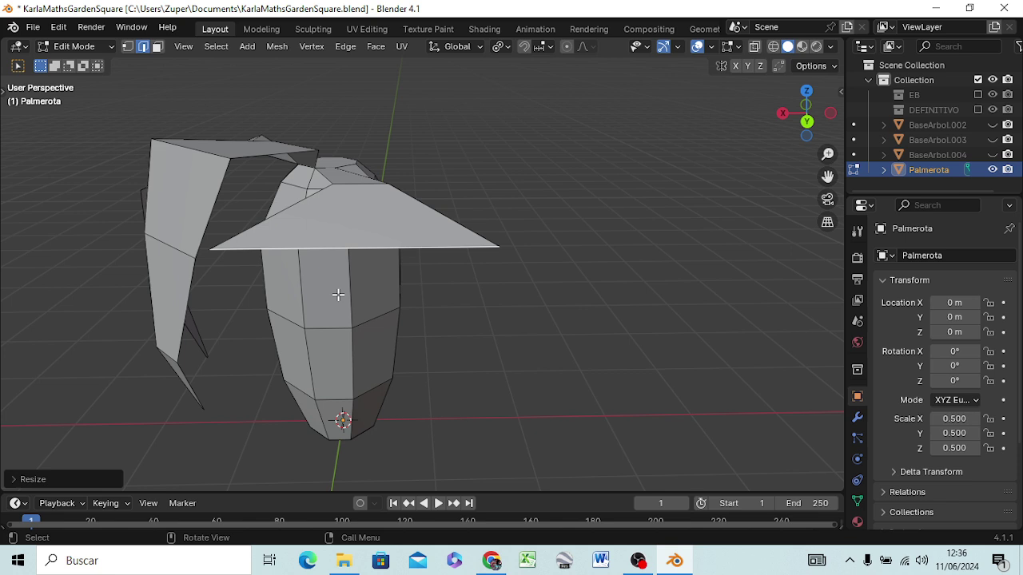
Step: Move the spike out to the trunk's side and tilt it by about -3.57°
key(g)
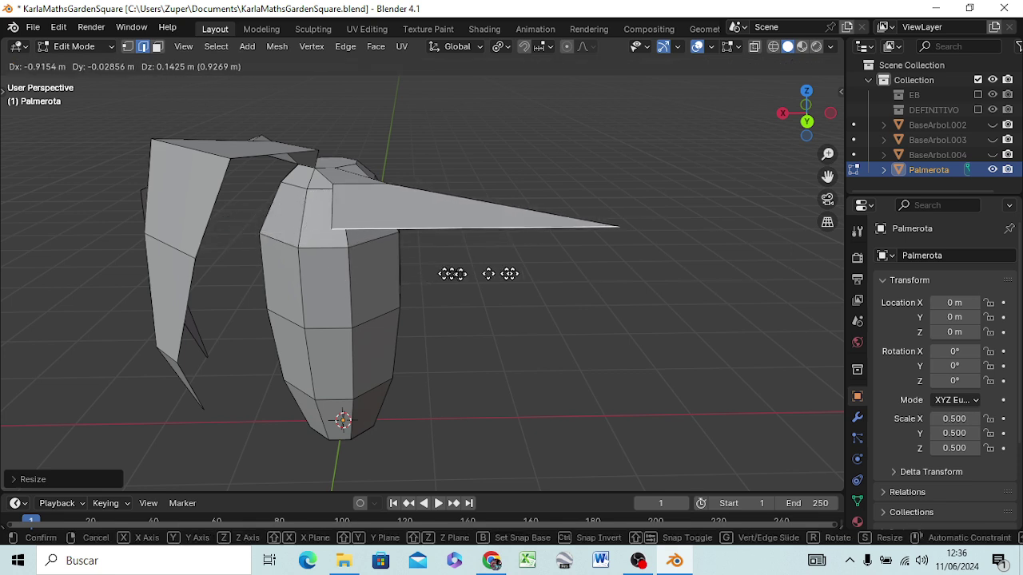
click(471, 281)
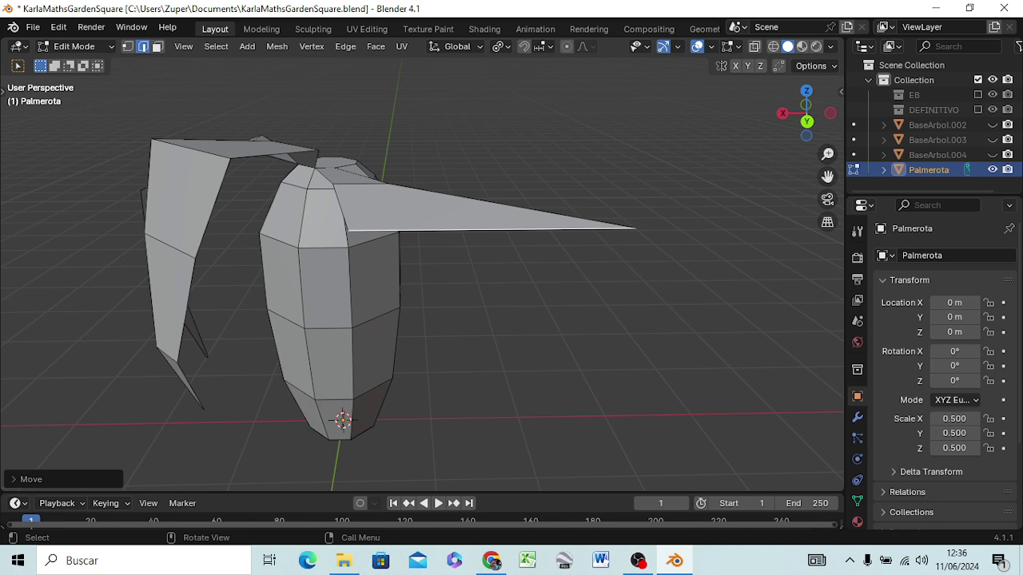
key(r)
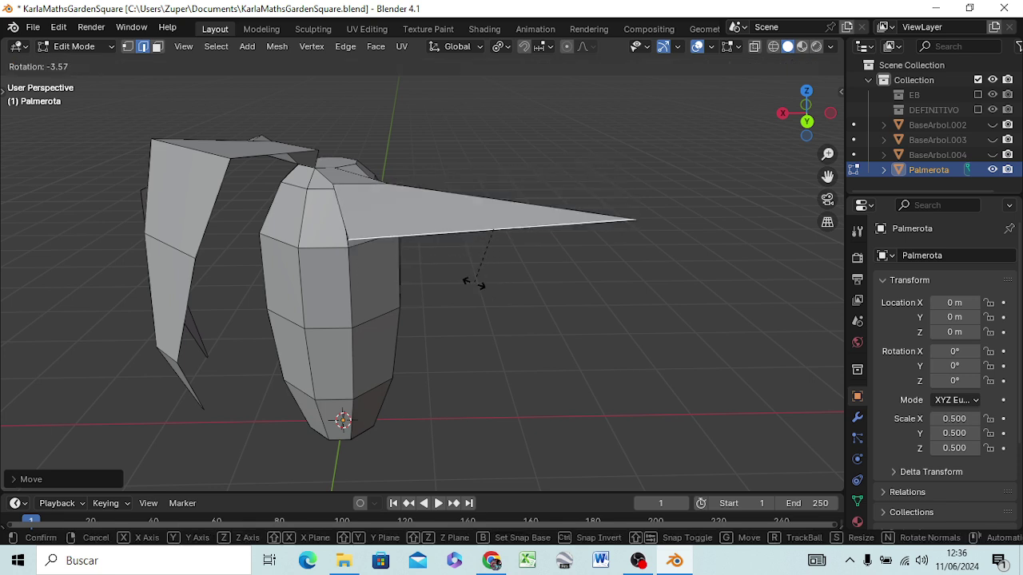
click(473, 282)
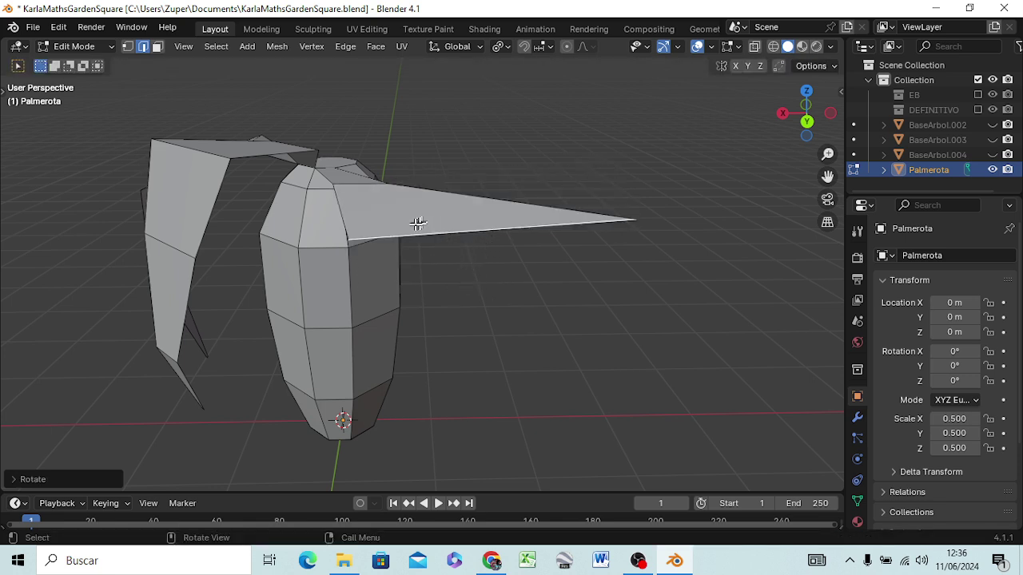
Step: Rotate the spike's inner top edge by about -13° and check it from the right side
click(363, 186)
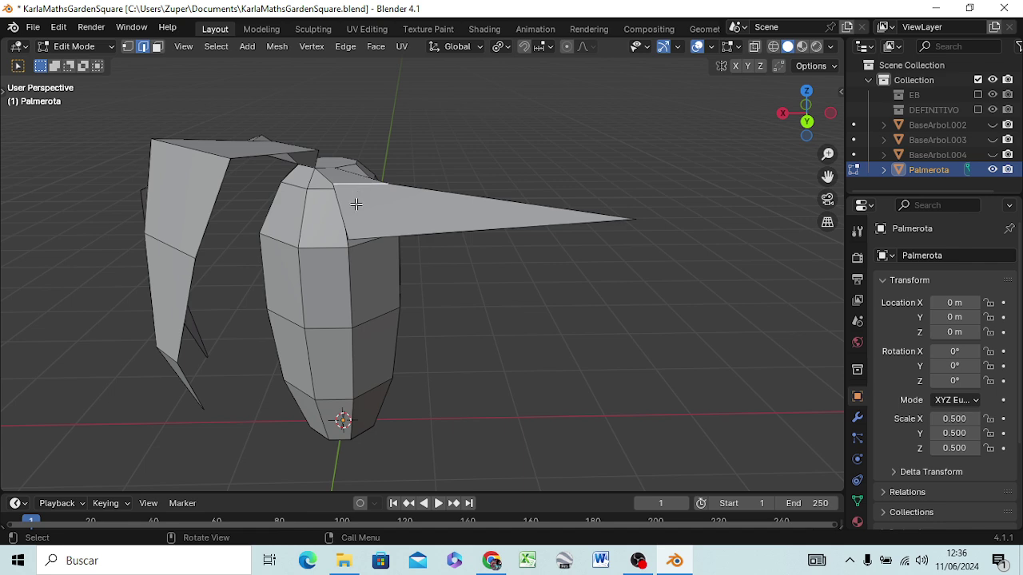
key(r)
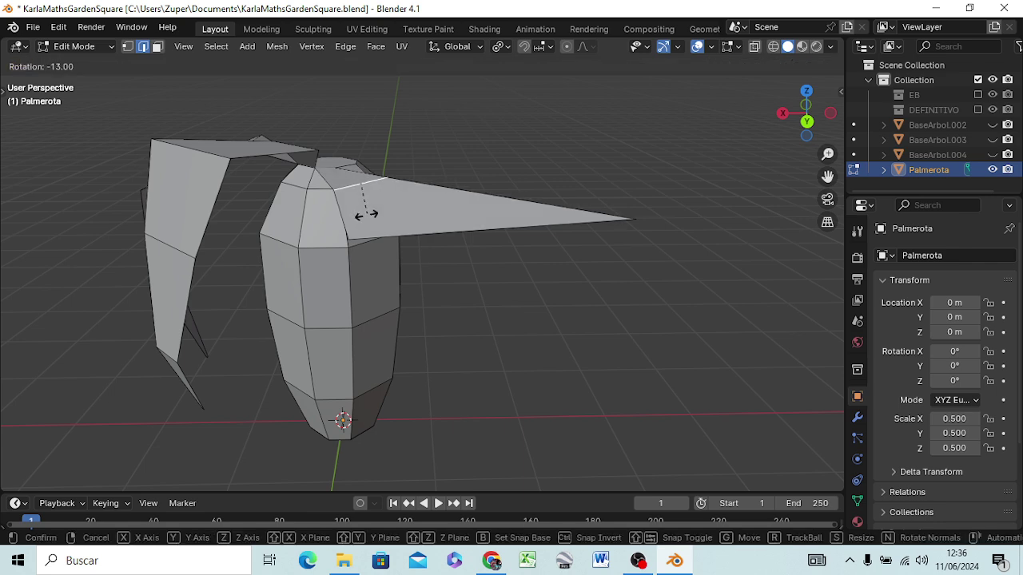
click(364, 216)
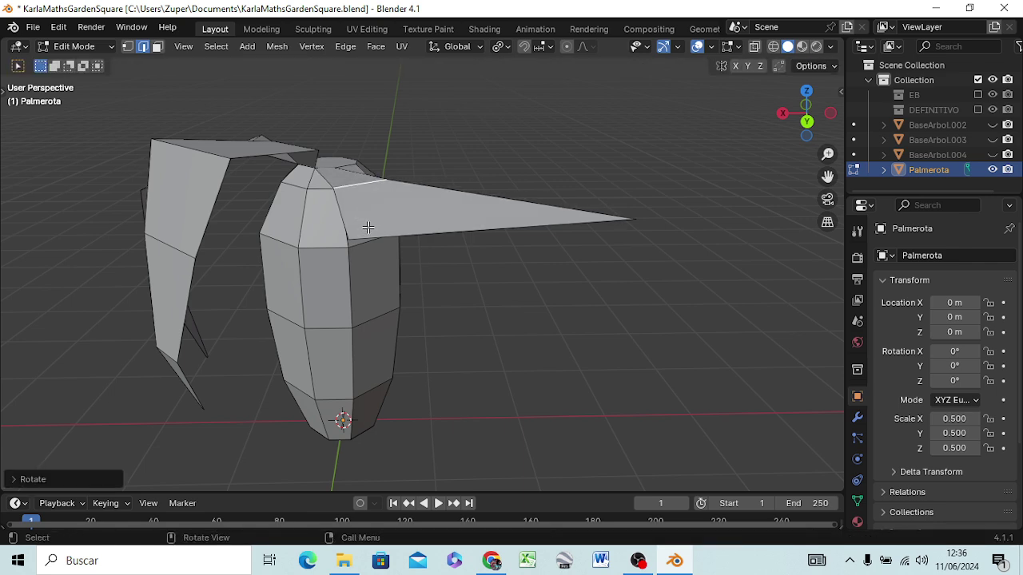
key(KP_3)
Step: Shrink the thin leaf plane at the trunk top, shift it left and tilt it downward
key(KP_4)
key(KP_4)
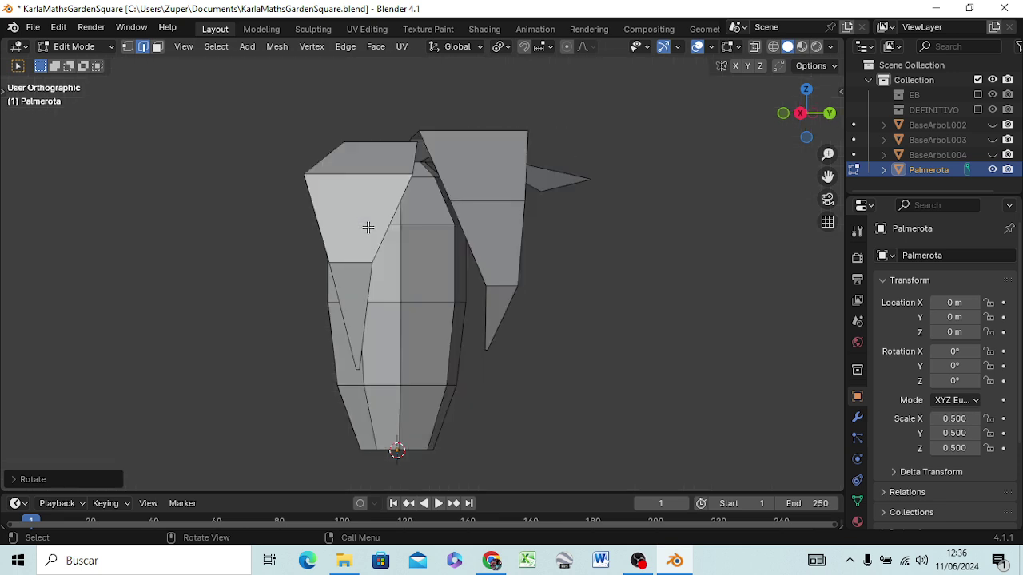
key(KP_4)
key(KP_4)
key(KP_4)
key(KP_4)
key(KP_4)
key(KP_4)
key(KP_4)
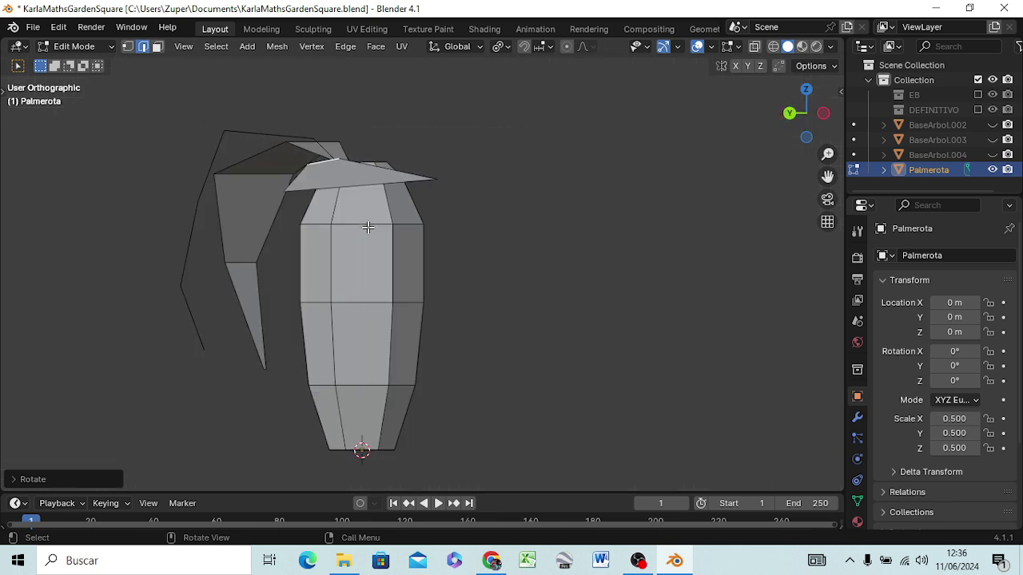
click(331, 188)
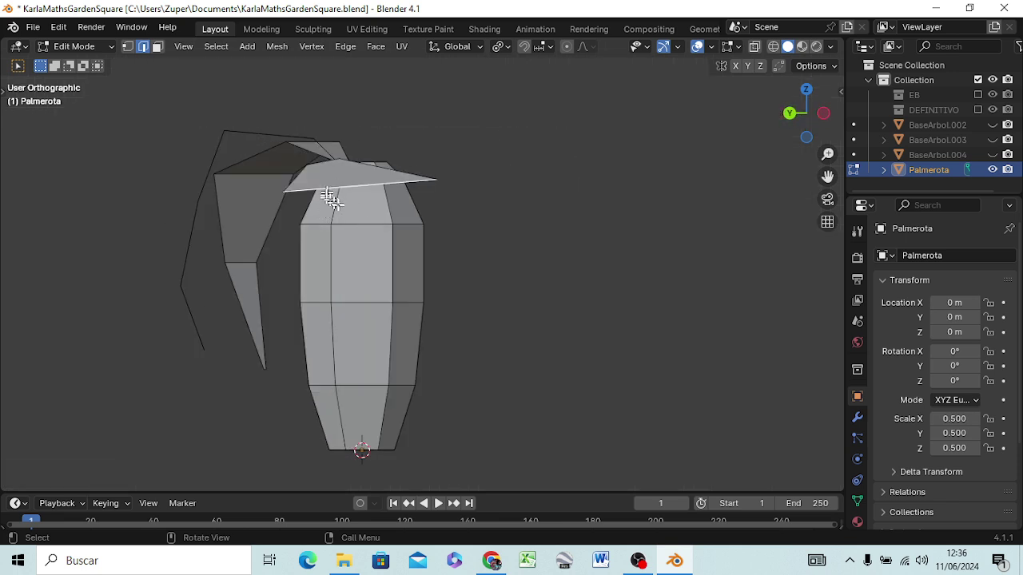
key(s)
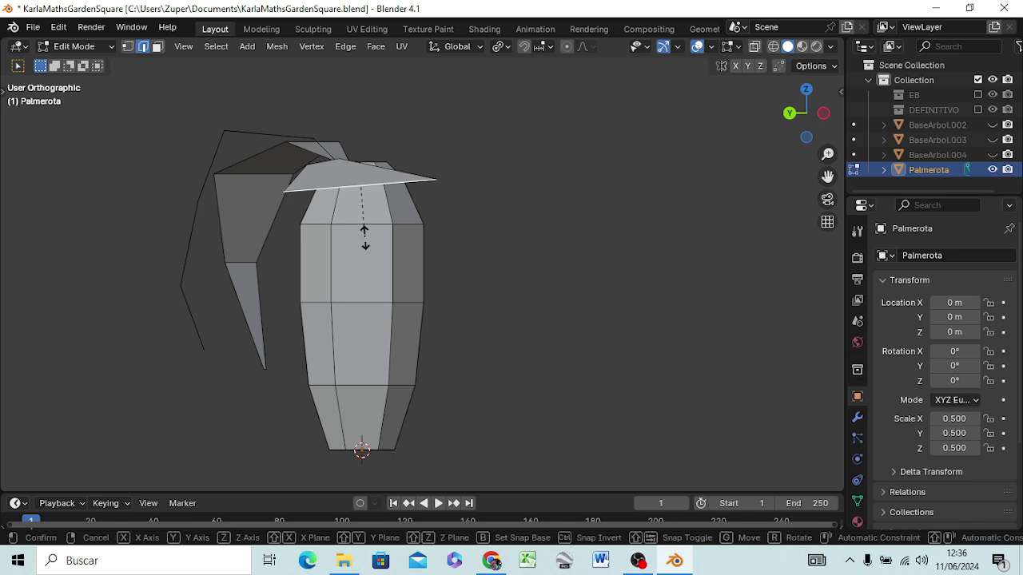
click(352, 221)
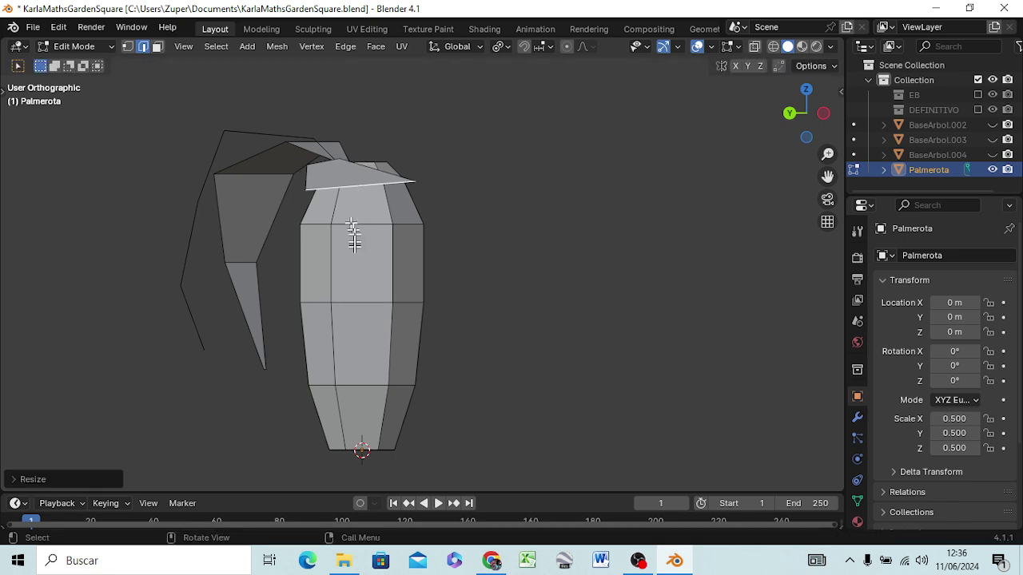
key(g)
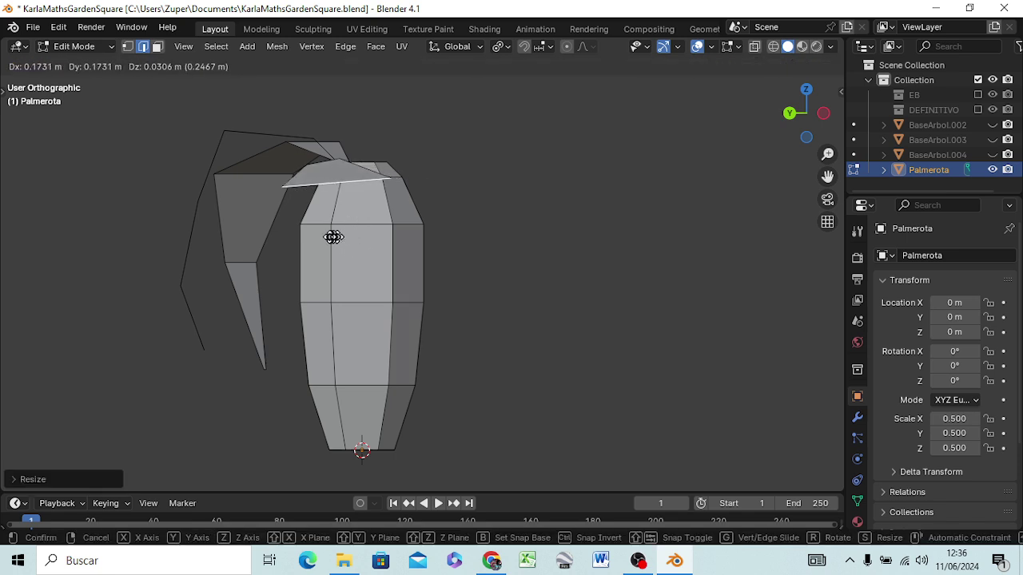
click(314, 235)
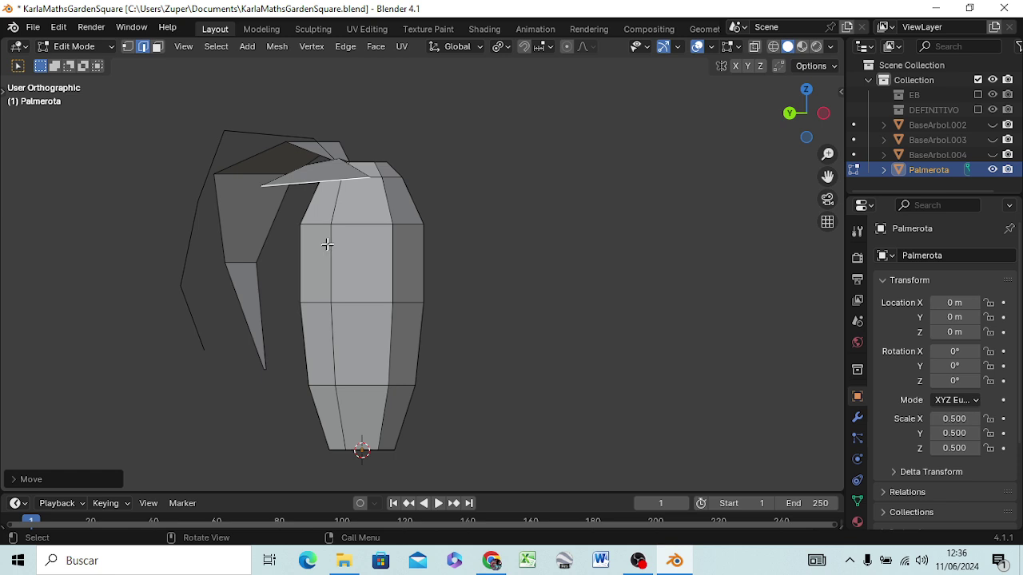
key(r)
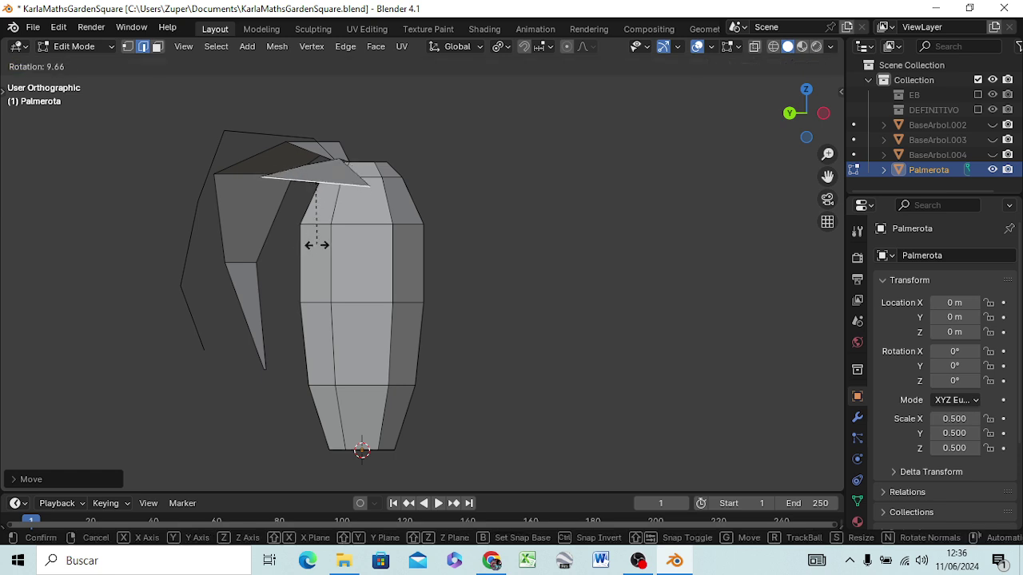
click(317, 245)
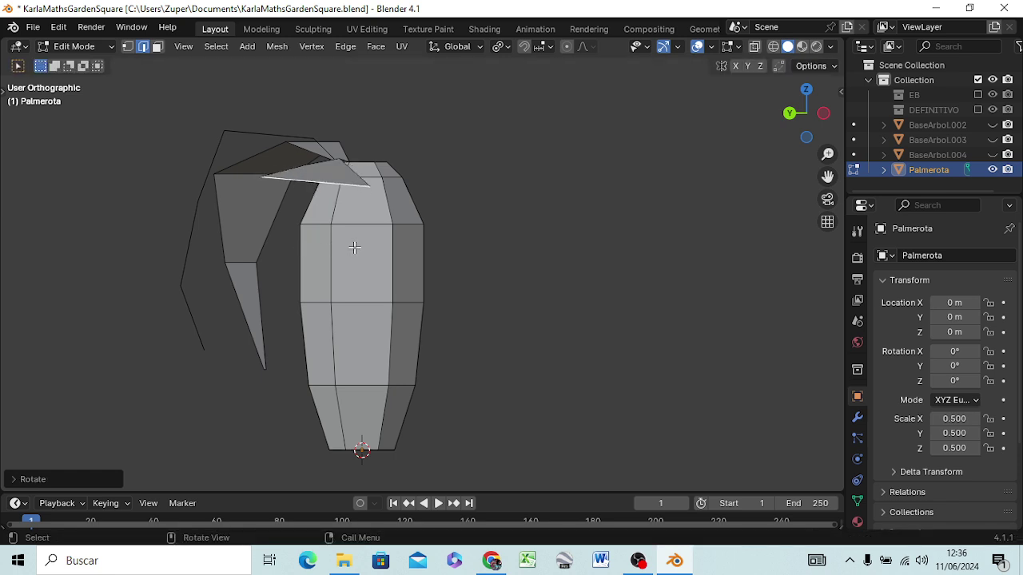
Step: Extrude the leaf down the trunk in two sections, narrowing and tapering the end to a point
key(g)
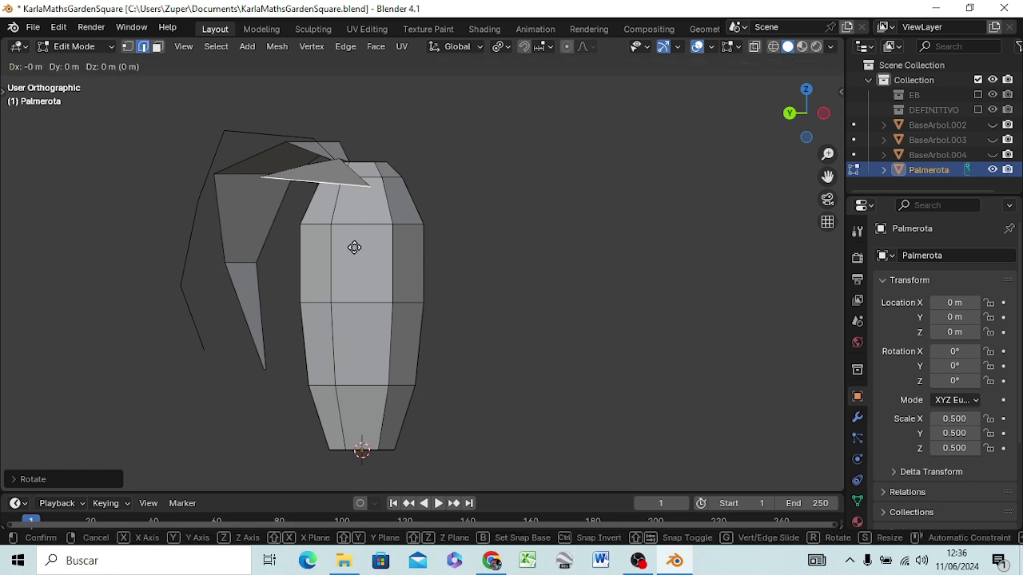
click(324, 319)
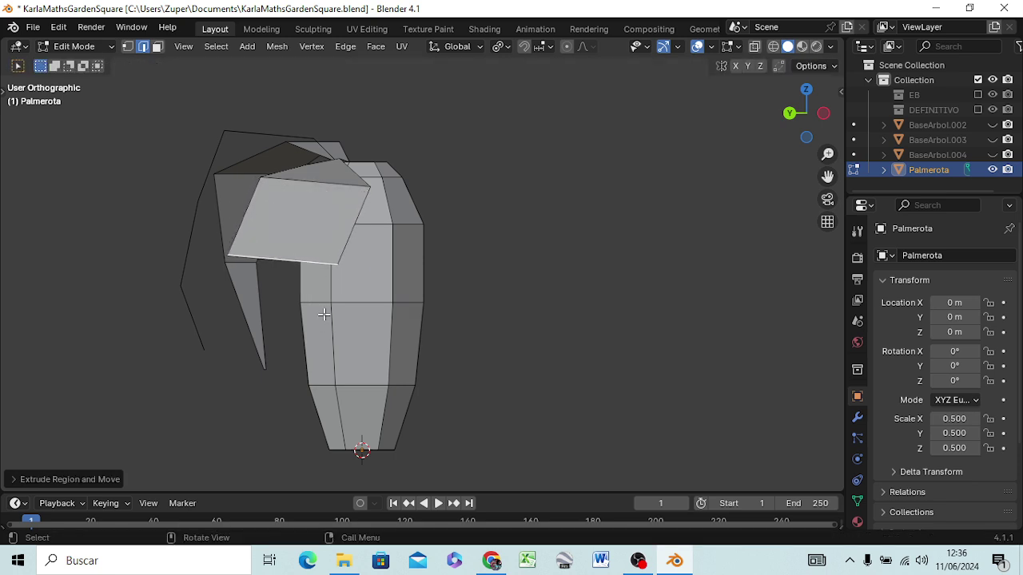
key(s)
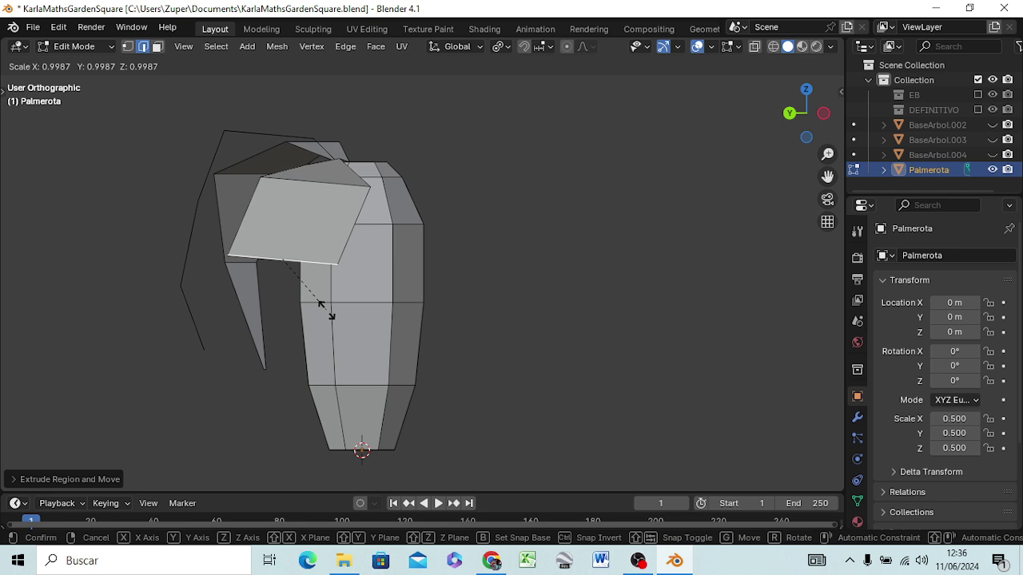
click(296, 288)
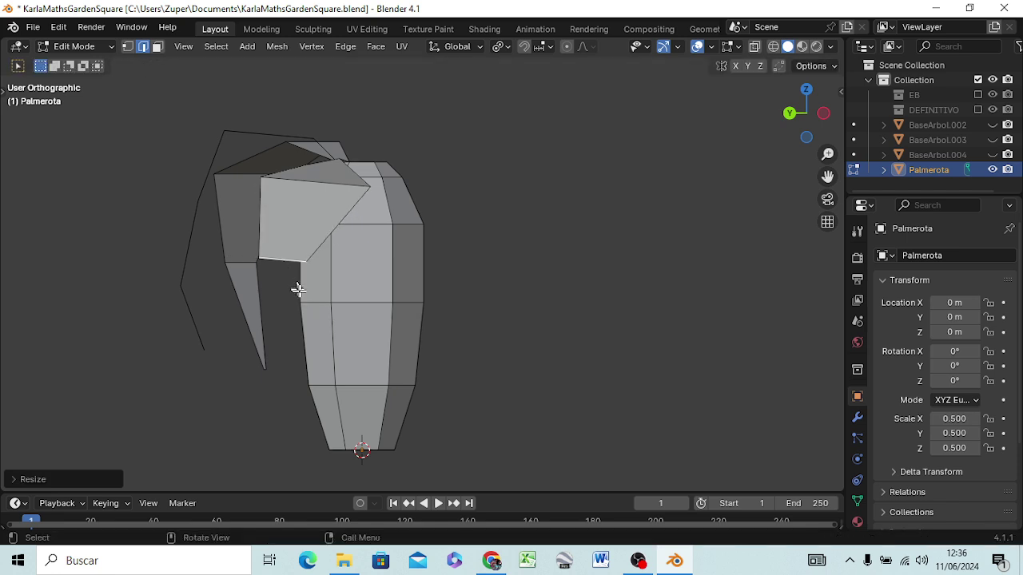
key(r)
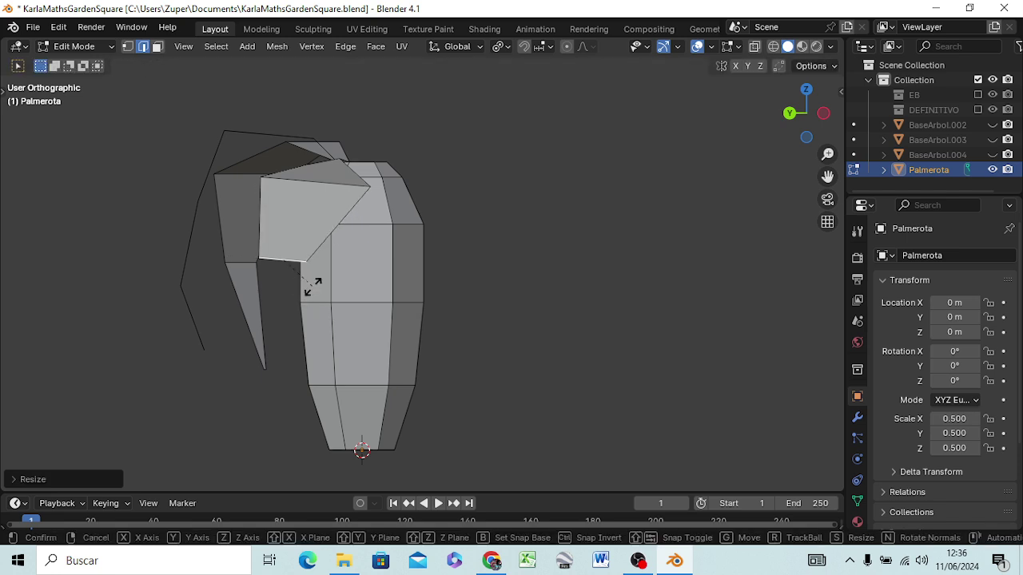
click(320, 284)
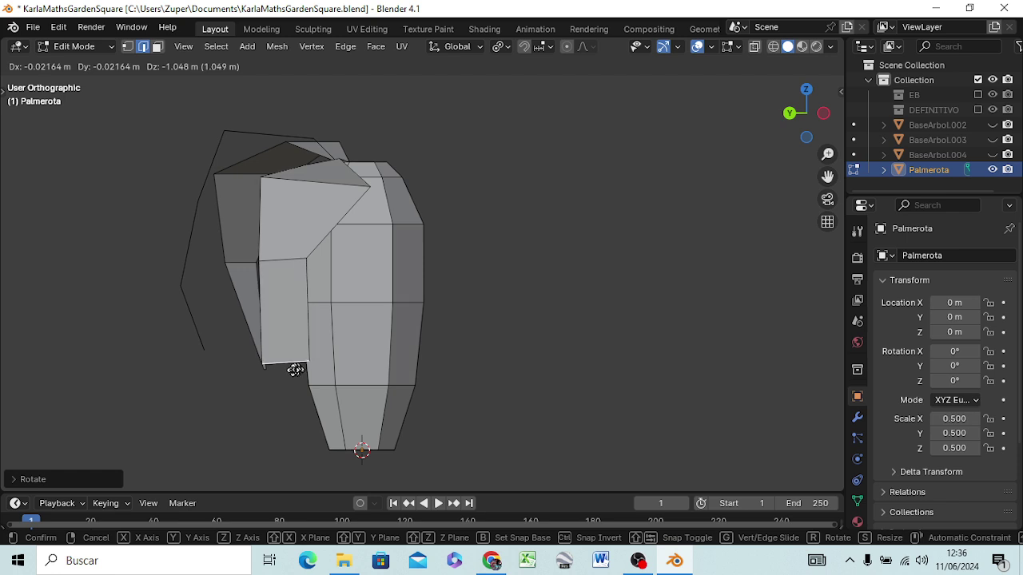
click(288, 366)
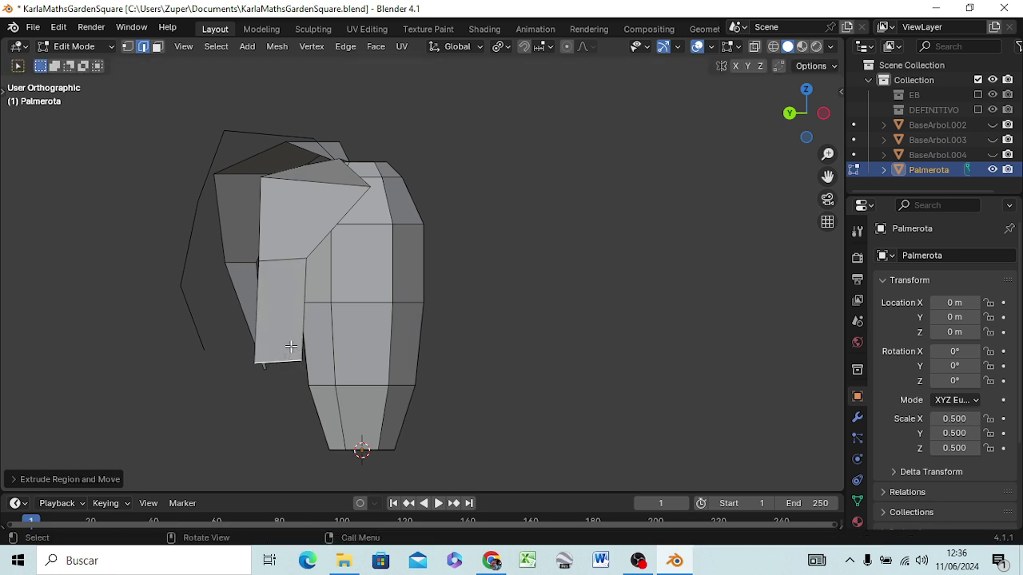
key(s)
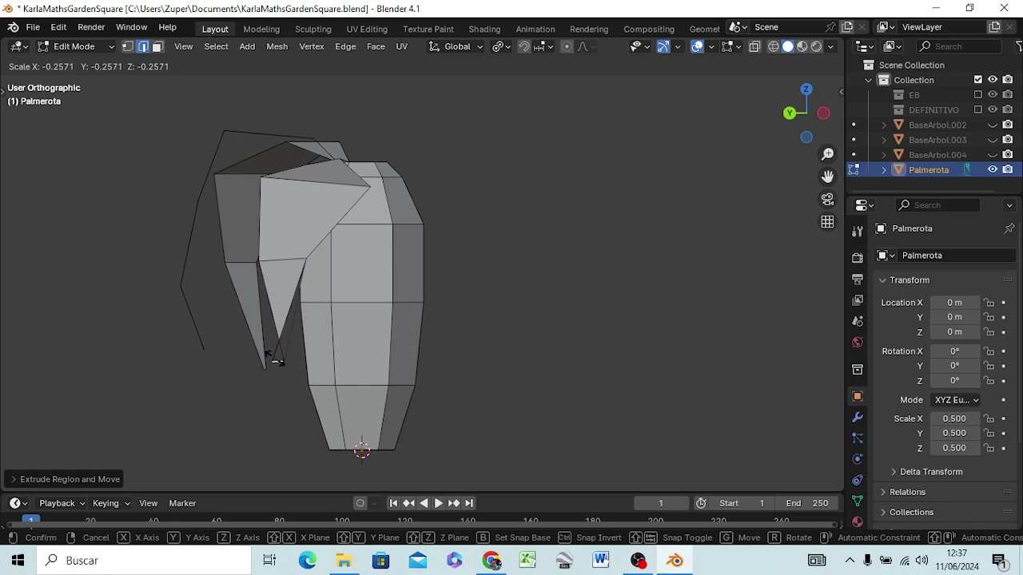
click(276, 354)
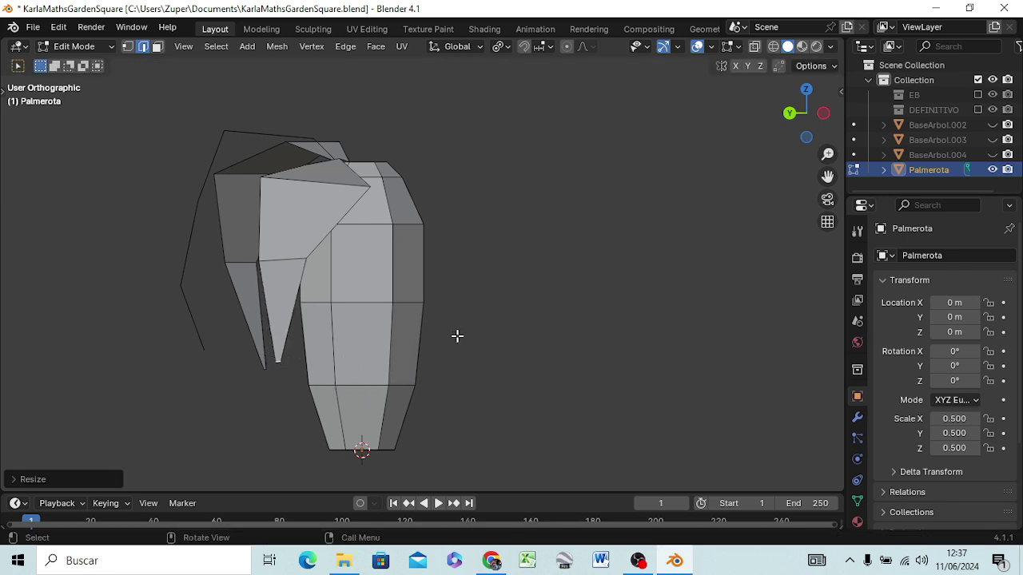
mouse_move(498, 320)
middle_down()
mouse_move(570, 373)
mouse_move(560, 368)
middle_up()
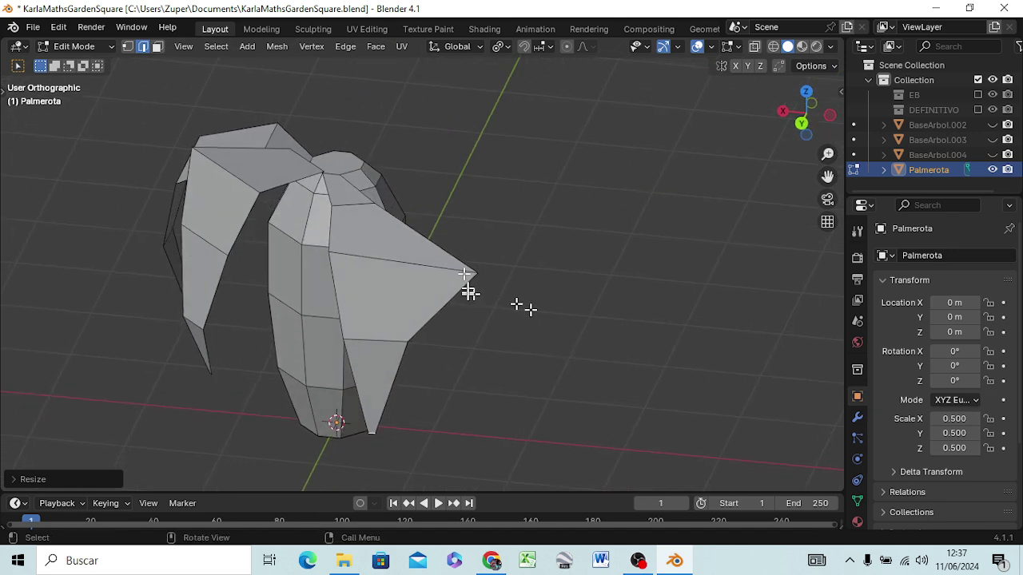
Step: Rotate, shrink and reposition the front leaf's end face
click(407, 262)
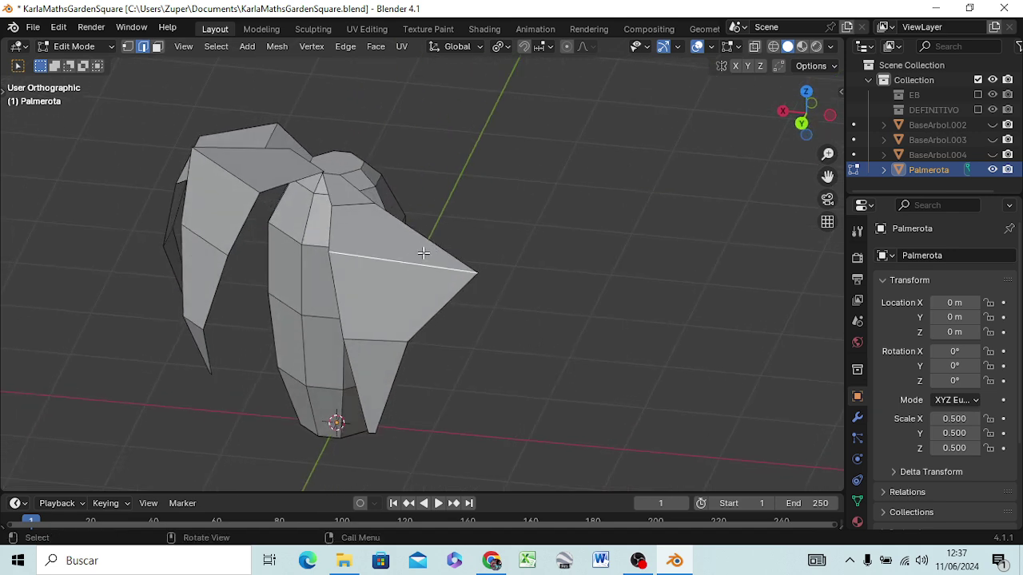
key(r)
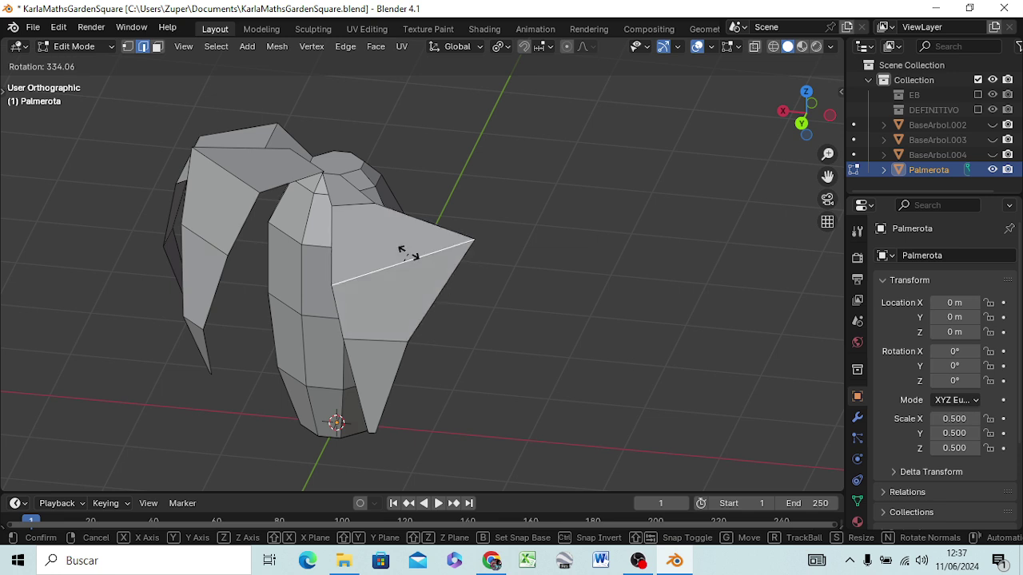
click(408, 258)
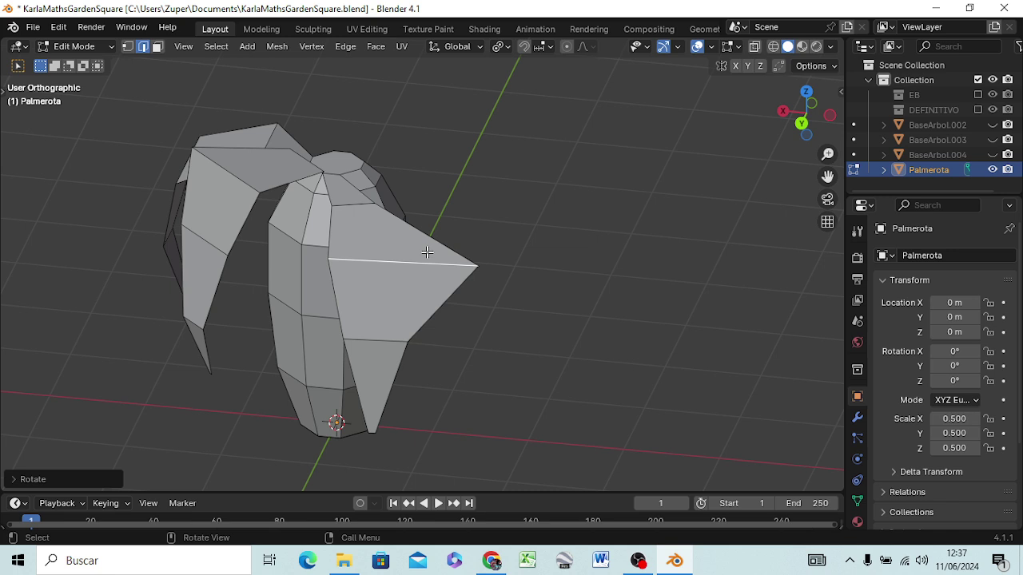
key(s)
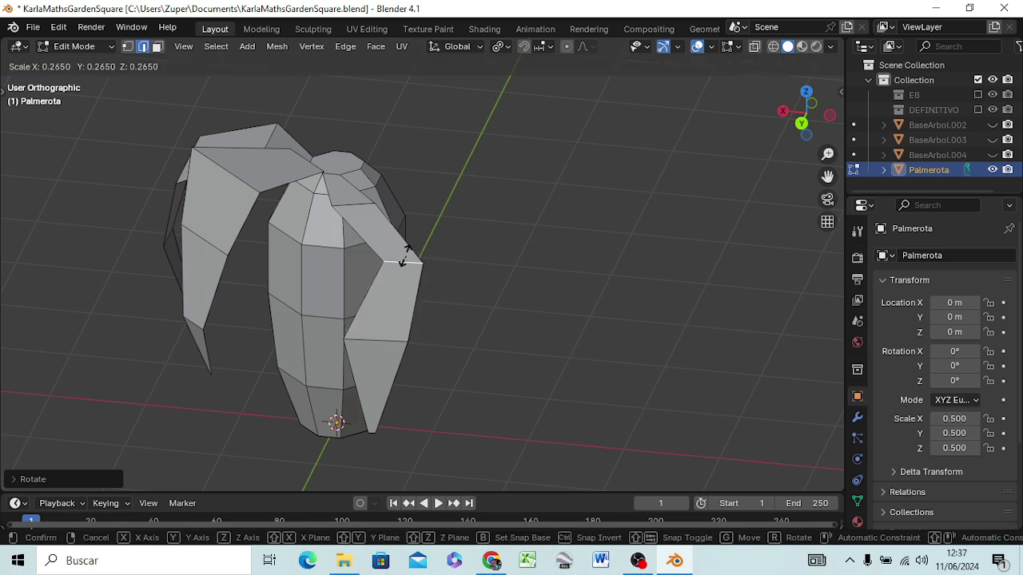
click(414, 249)
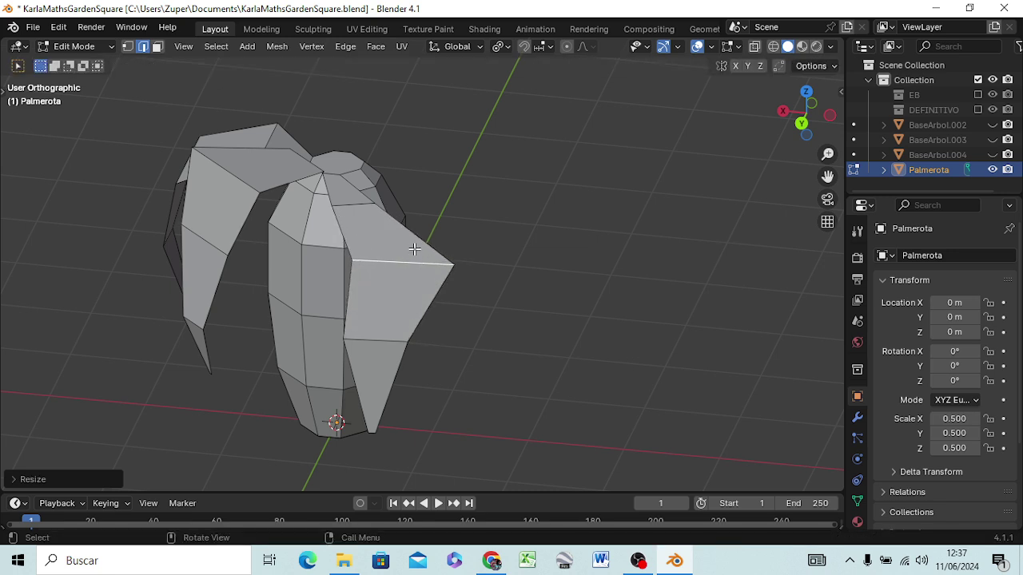
key(g)
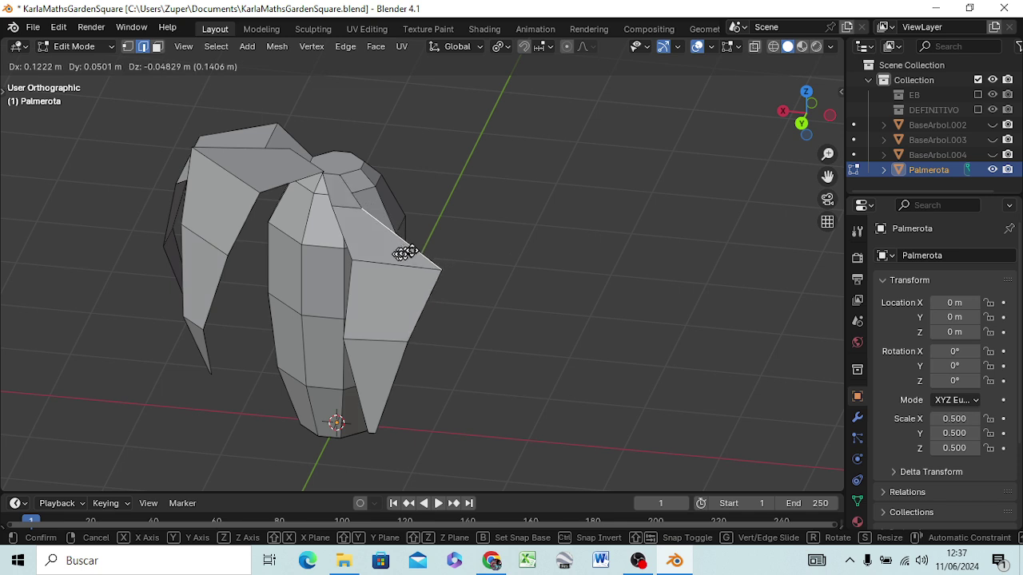
click(412, 248)
Step: Pull the leaf's upper and lower edges in so it folds closely against the trunk
click(400, 257)
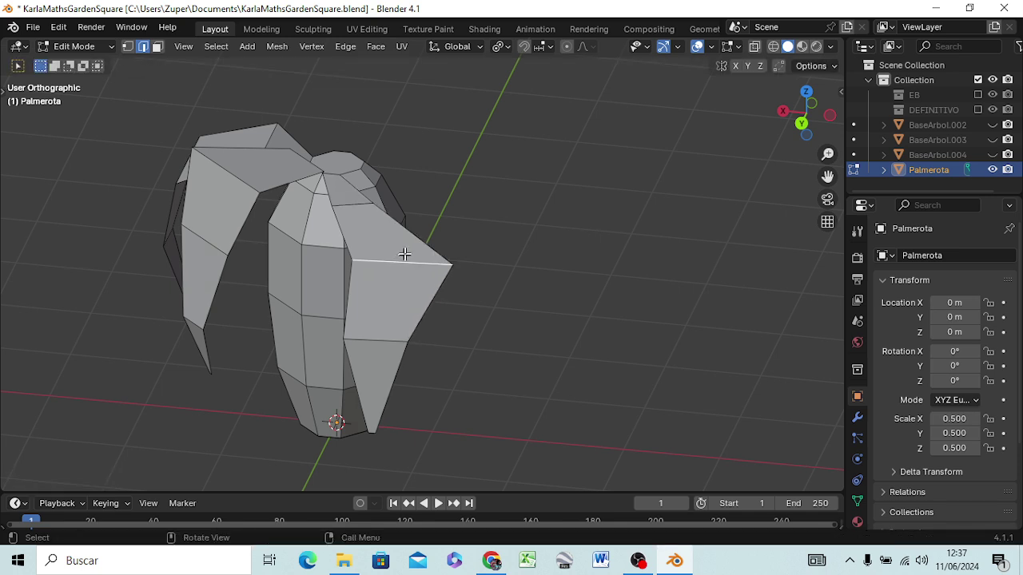
key(g)
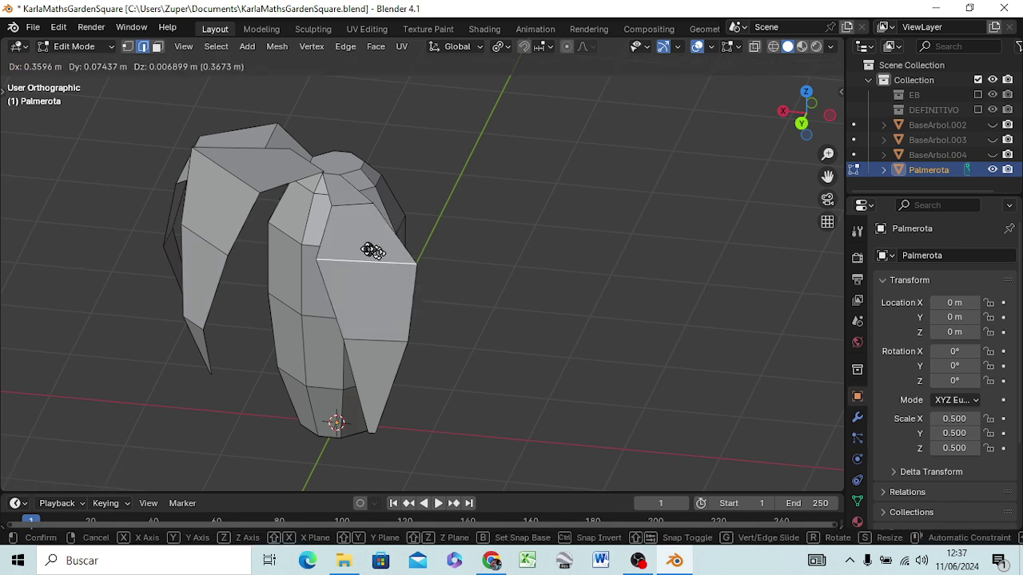
click(354, 246)
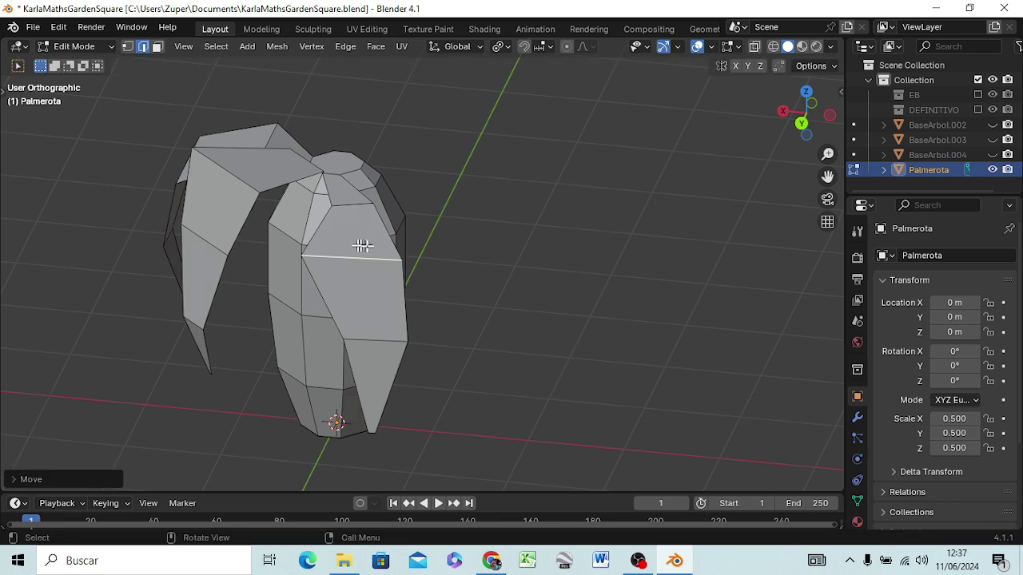
click(366, 339)
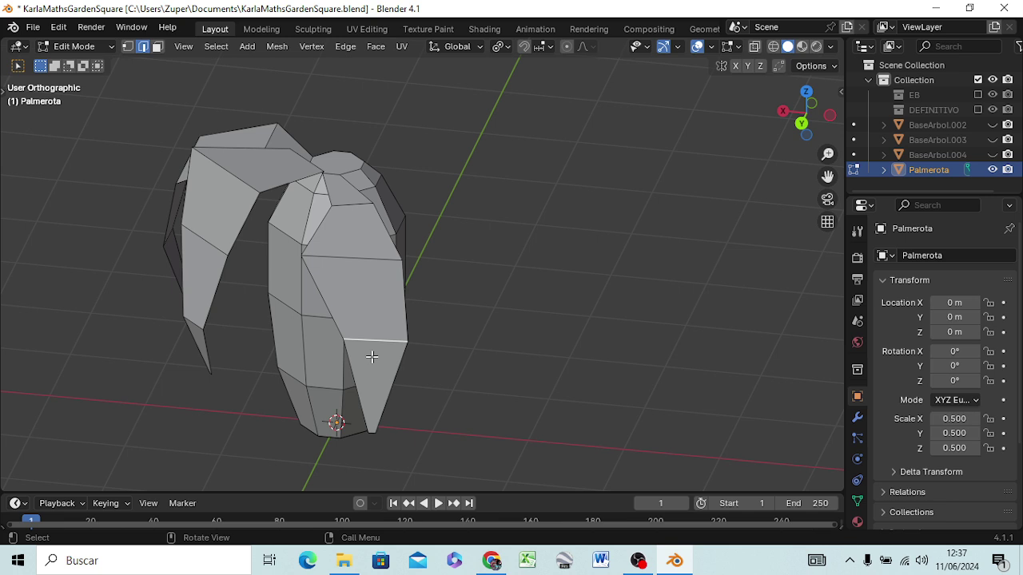
key(r)
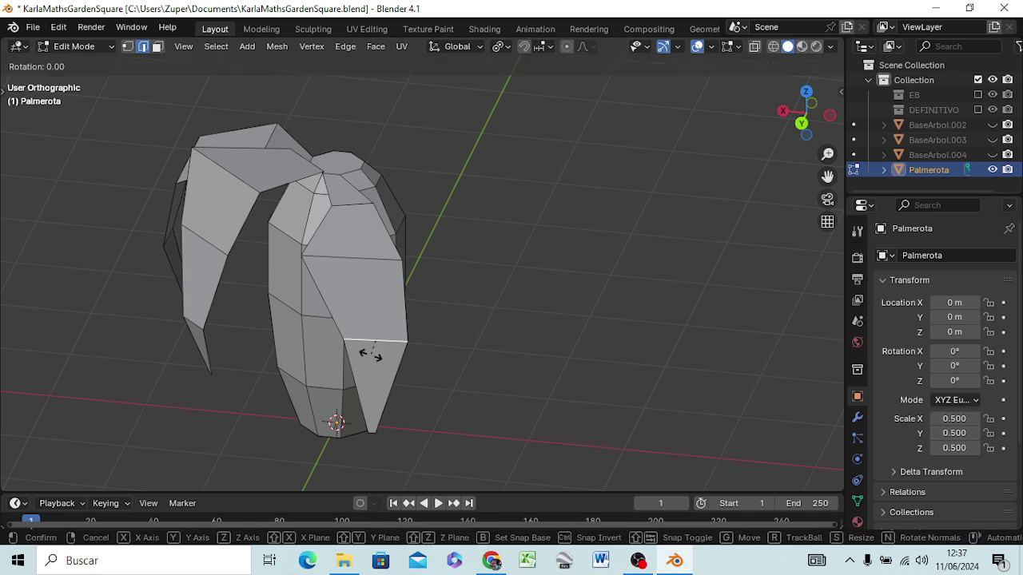
key(g)
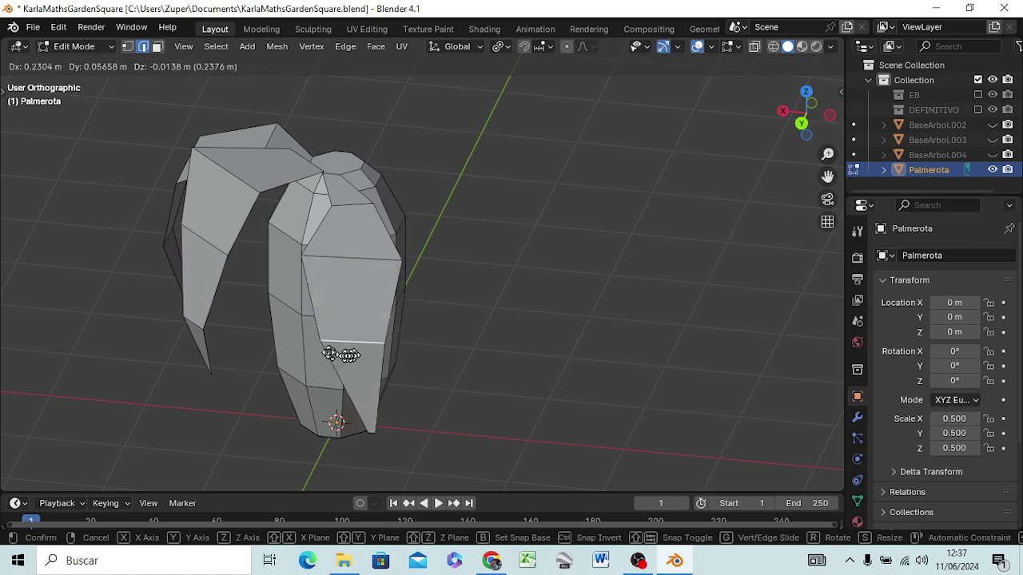
click(310, 352)
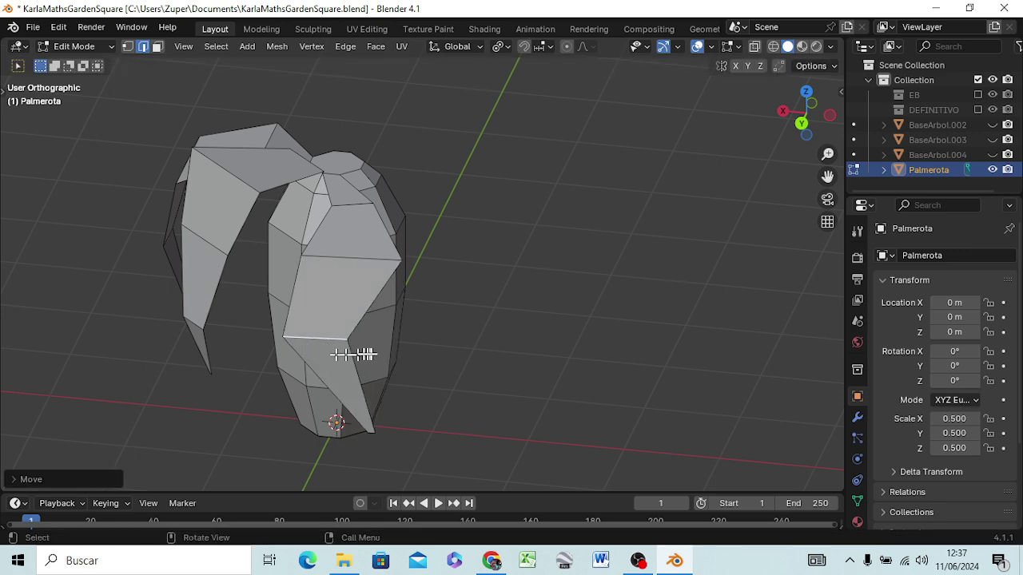
mouse_move(384, 364)
middle_down()
mouse_move(304, 320)
mouse_move(285, 269)
mouse_move(292, 220)
middle_up()
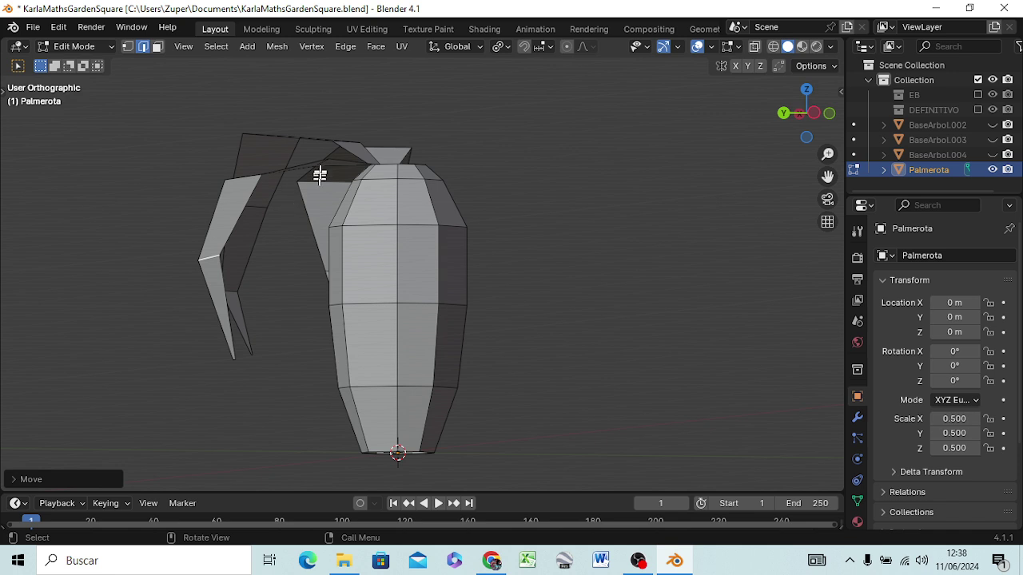
middle_drag(306, 256, 312, 304)
key(g)
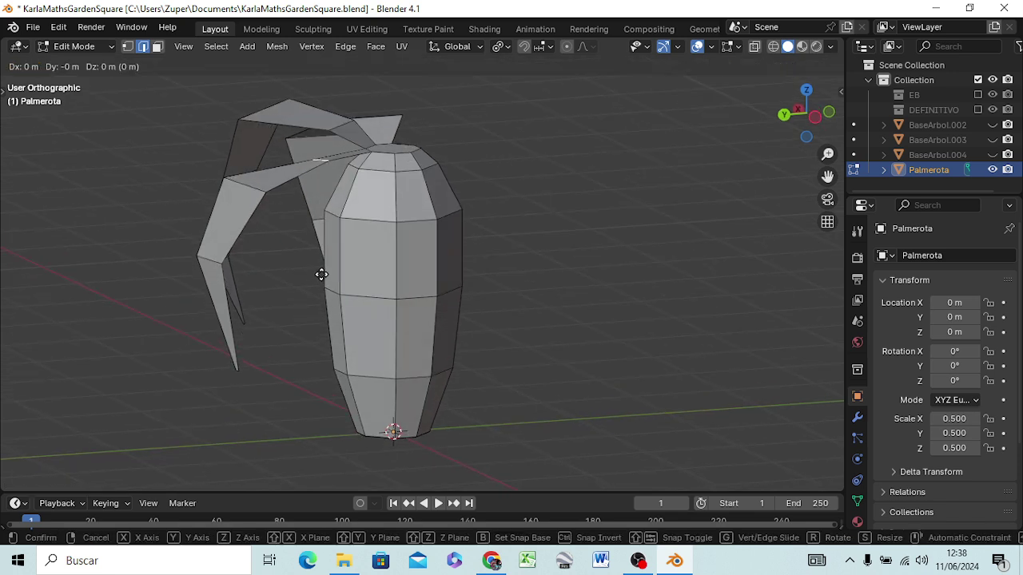
click(314, 261)
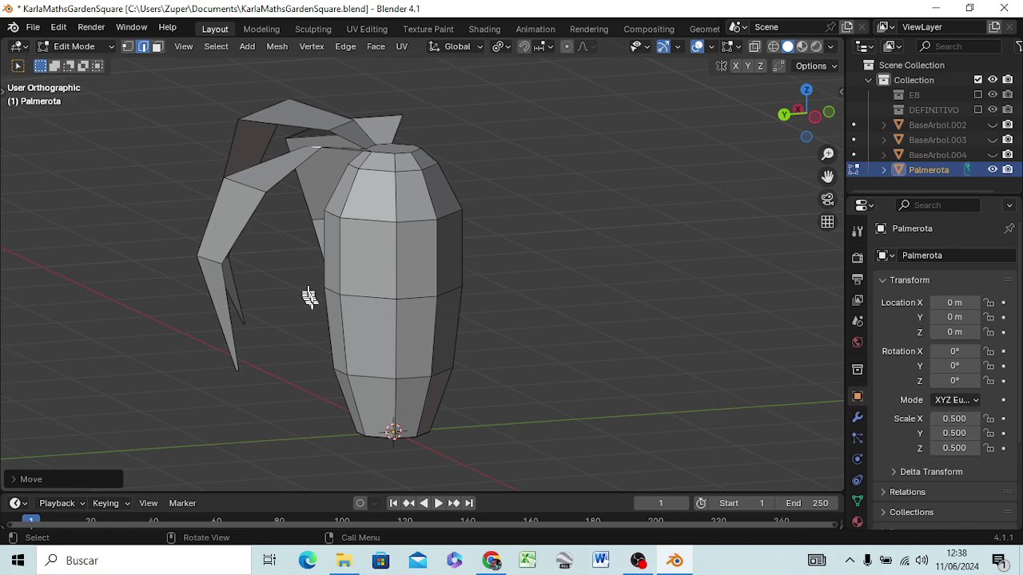
middle_drag(354, 343, 426, 366)
mouse_move(508, 356)
middle_down()
mouse_move(562, 354)
mouse_move(541, 373)
mouse_move(415, 418)
mouse_move(380, 412)
mouse_move(403, 321)
middle_up()
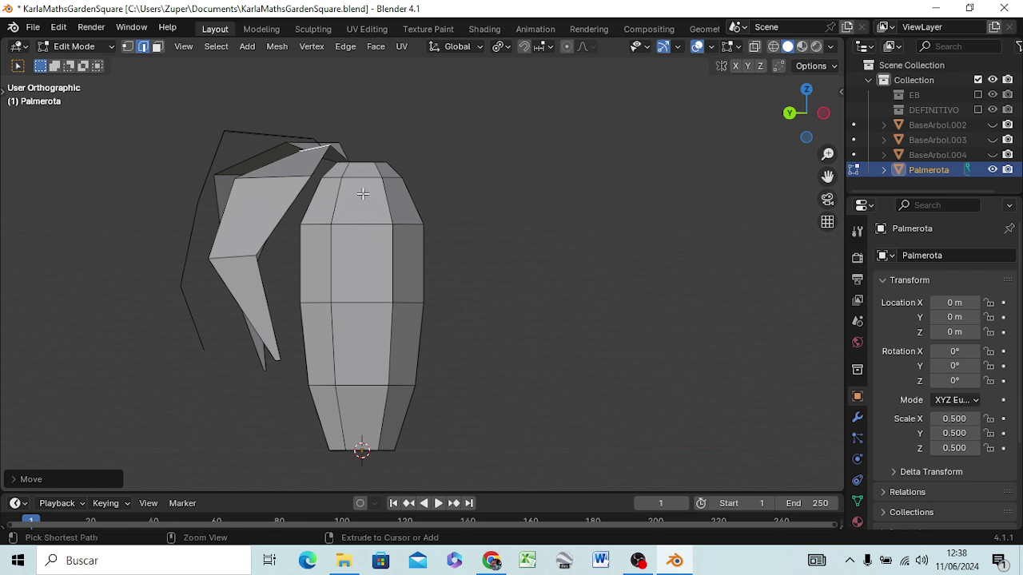
Step: Add a centred vertical loop cut down the trunk and switch to wireframe shading
key(ctrl+r)
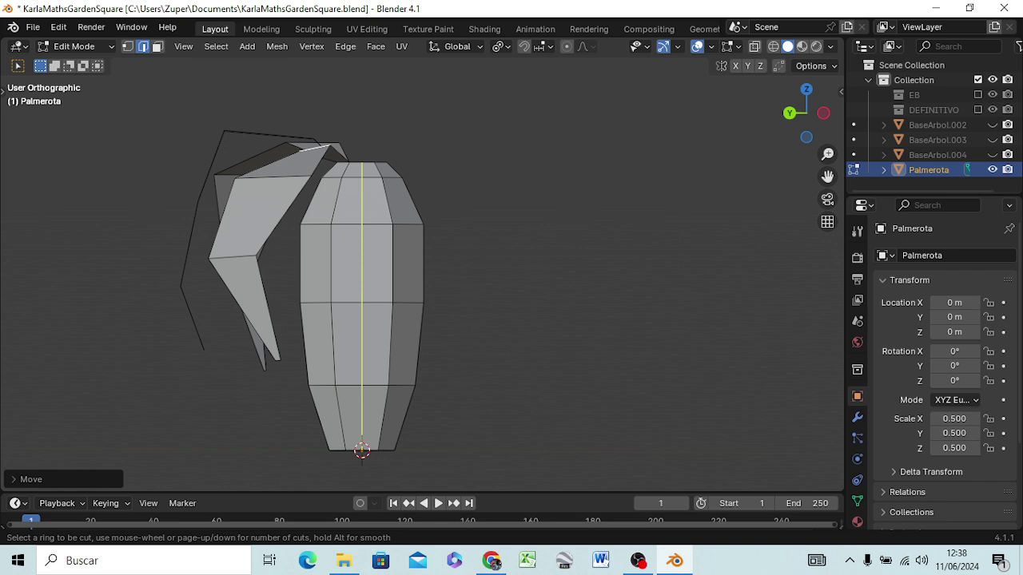
click(362, 194)
click(362, 193)
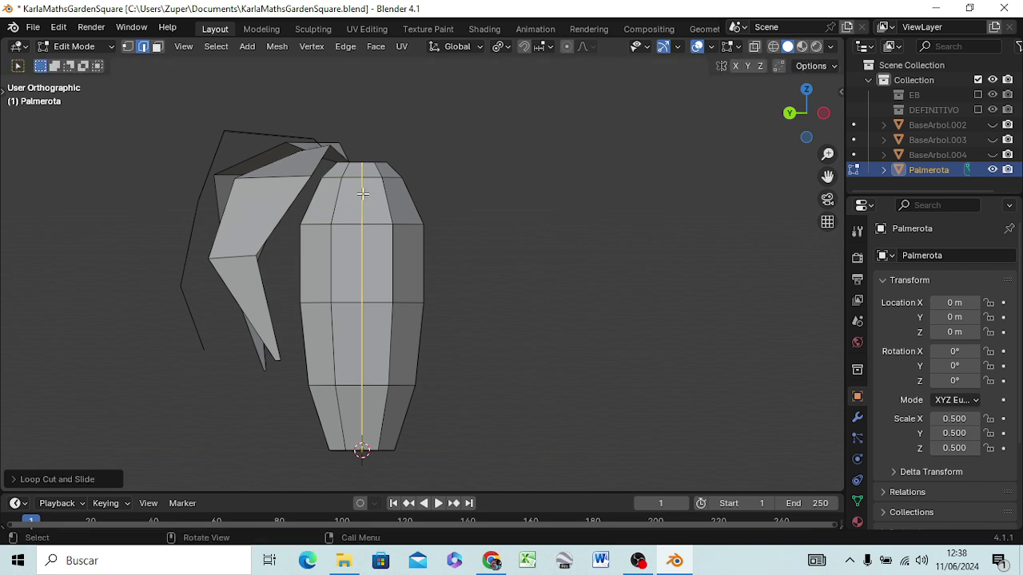
key(z)
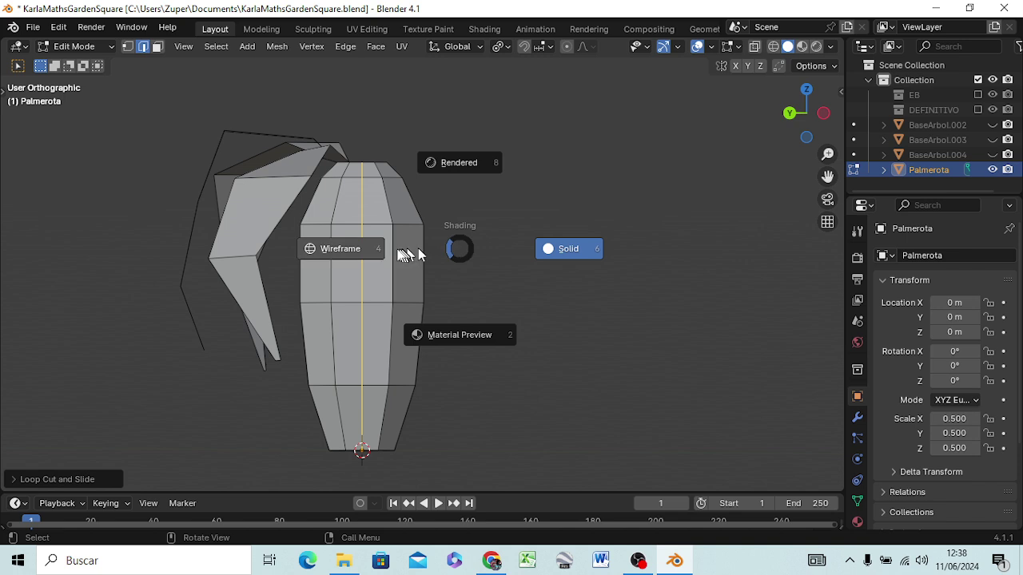
click(356, 249)
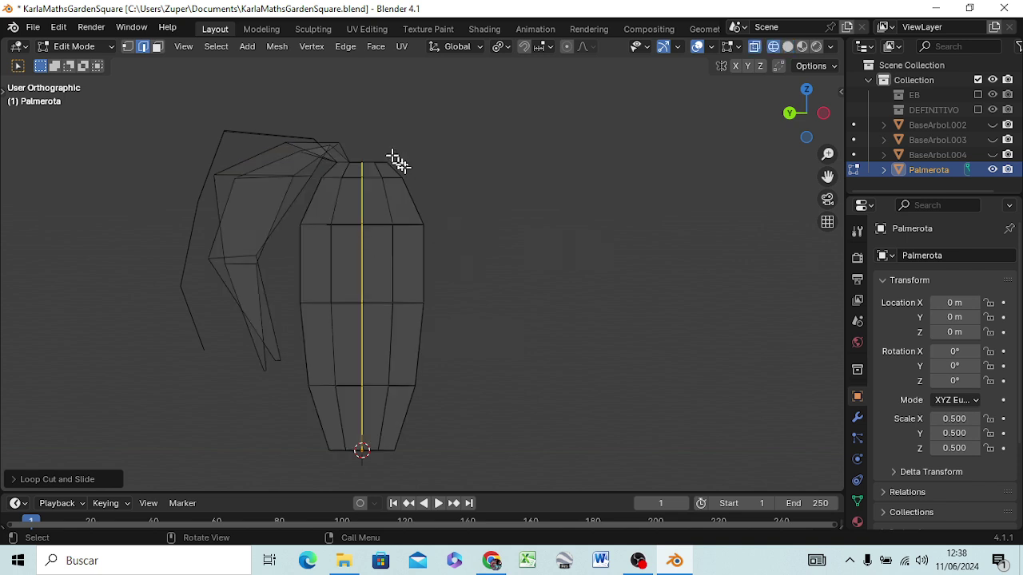
Step: Box-select the trunk's right-half vertices, delete them, and return to Object Mode
key(1)
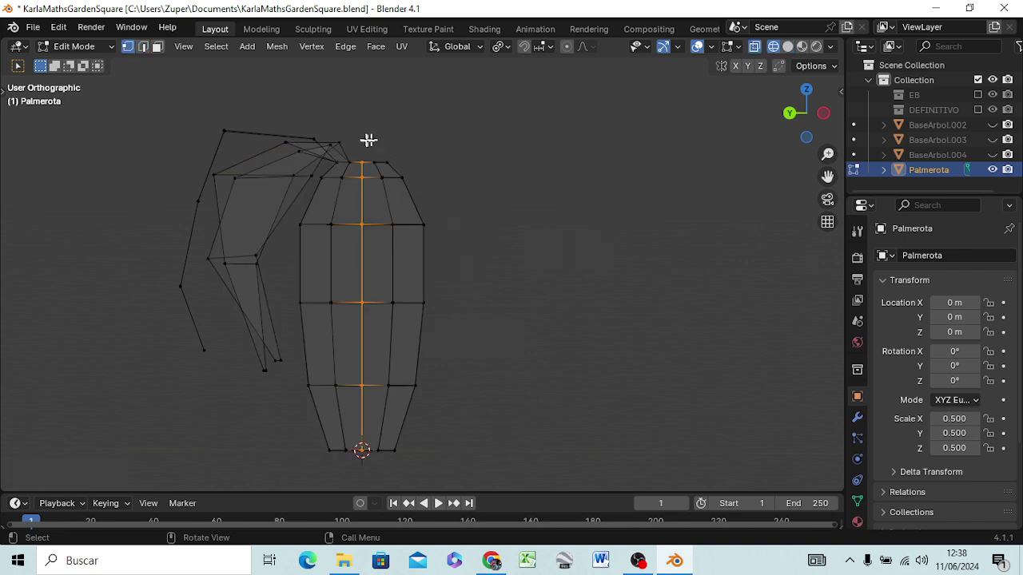
drag(371, 141, 453, 464)
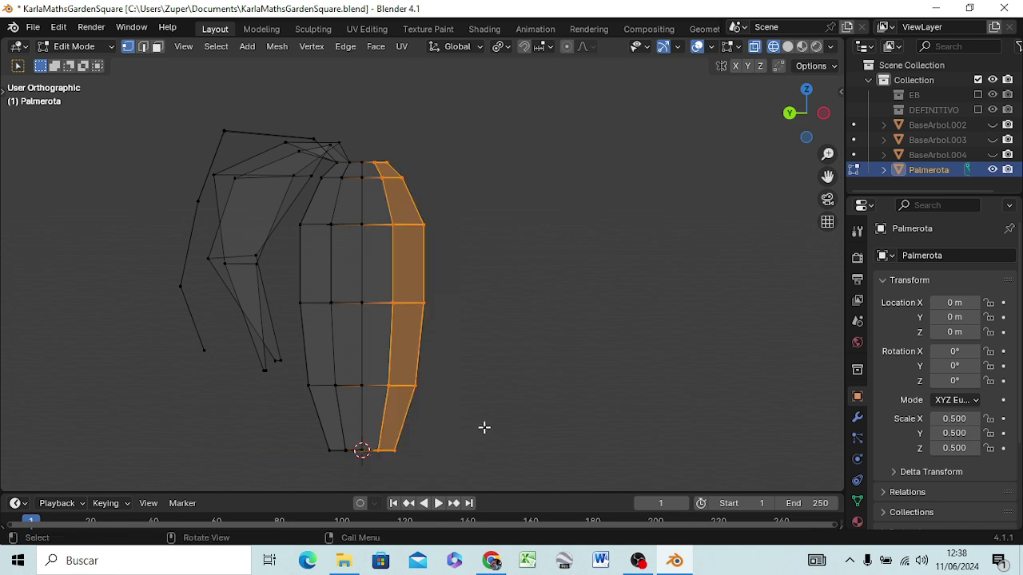
key(x)
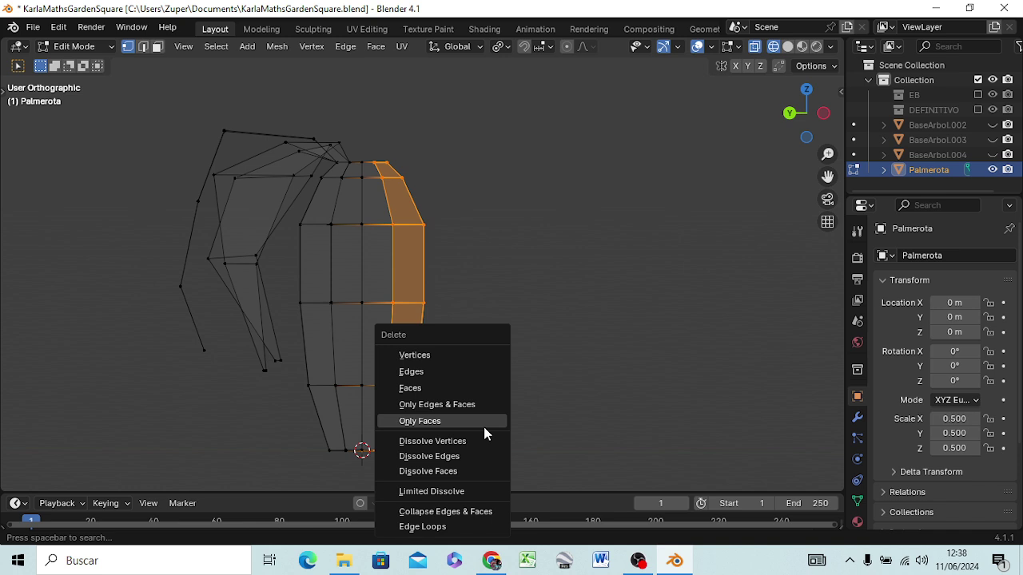
click(477, 355)
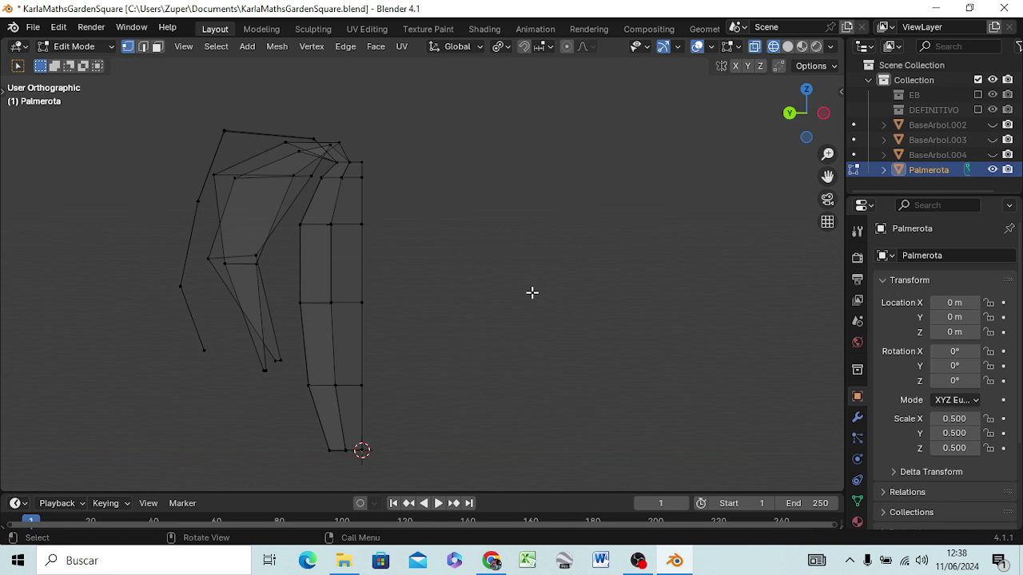
key(Tab)
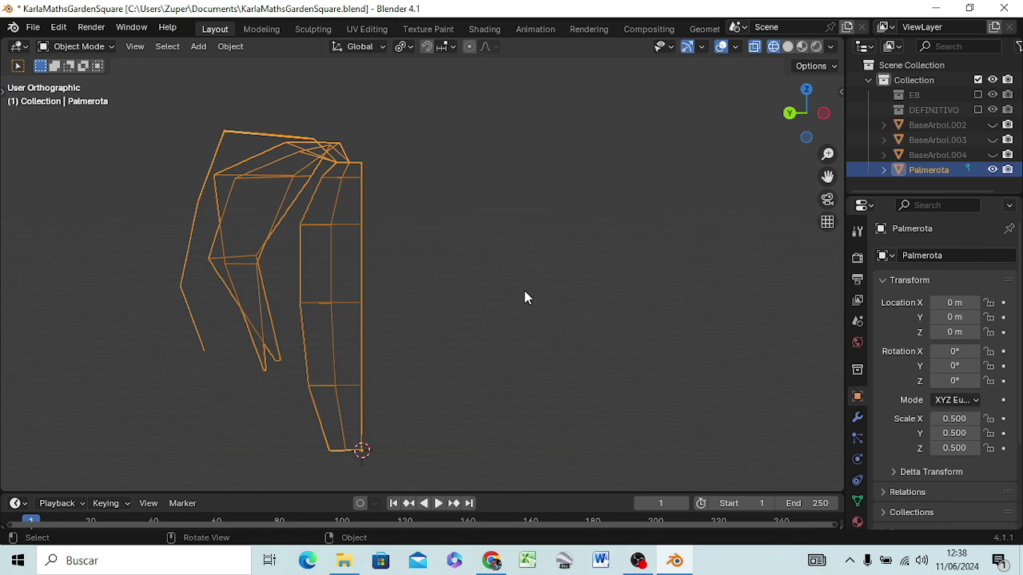
Step: Inspect the halved palm in Front, Right and Top views, then go back into Edit Mode
key(KP_1)
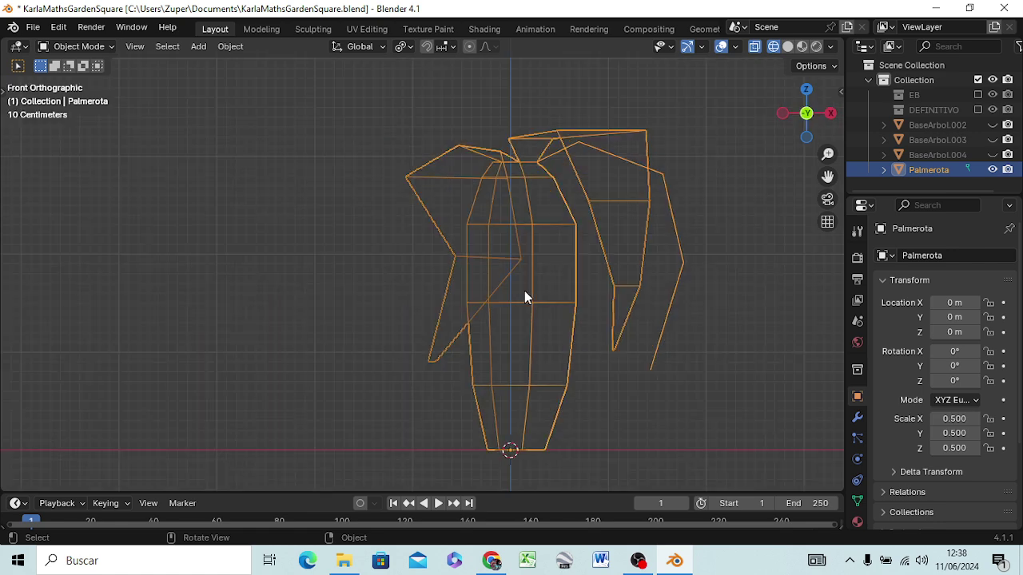
key(KP_3)
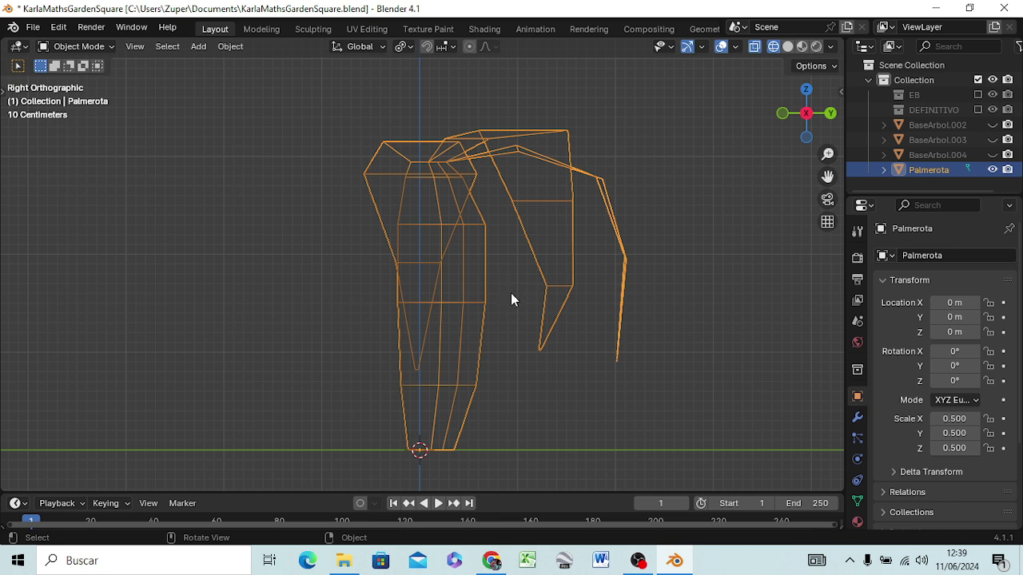
key(KP_7)
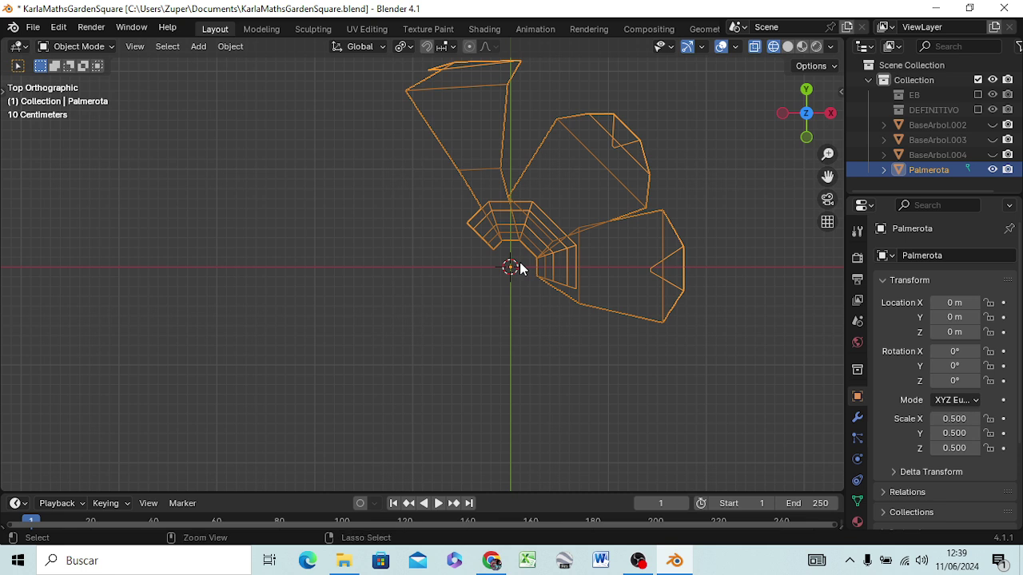
key(Tab)
key(l)
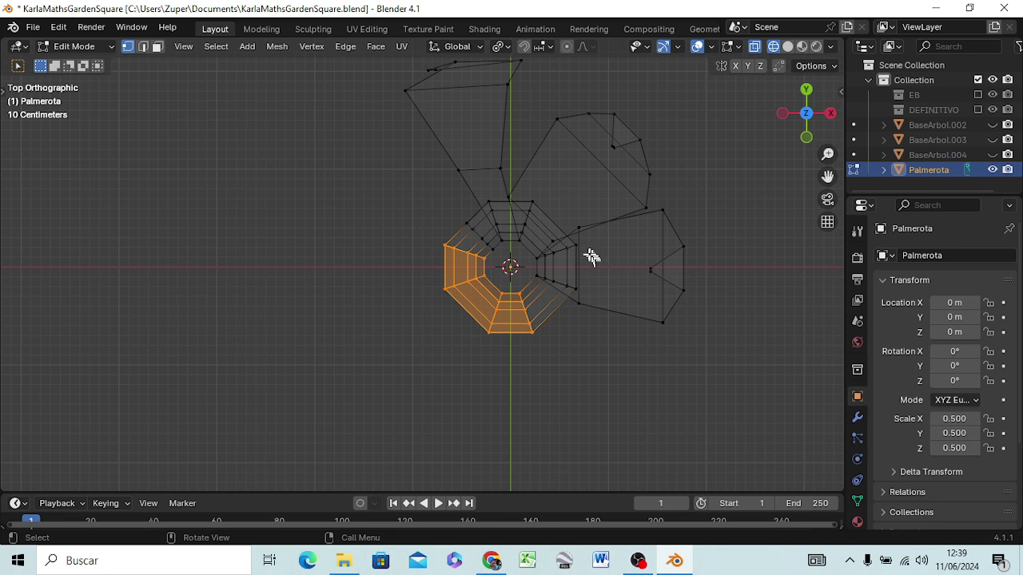
Step: In face select mode, add the leaf faces on both leaves to the selection
key(3)
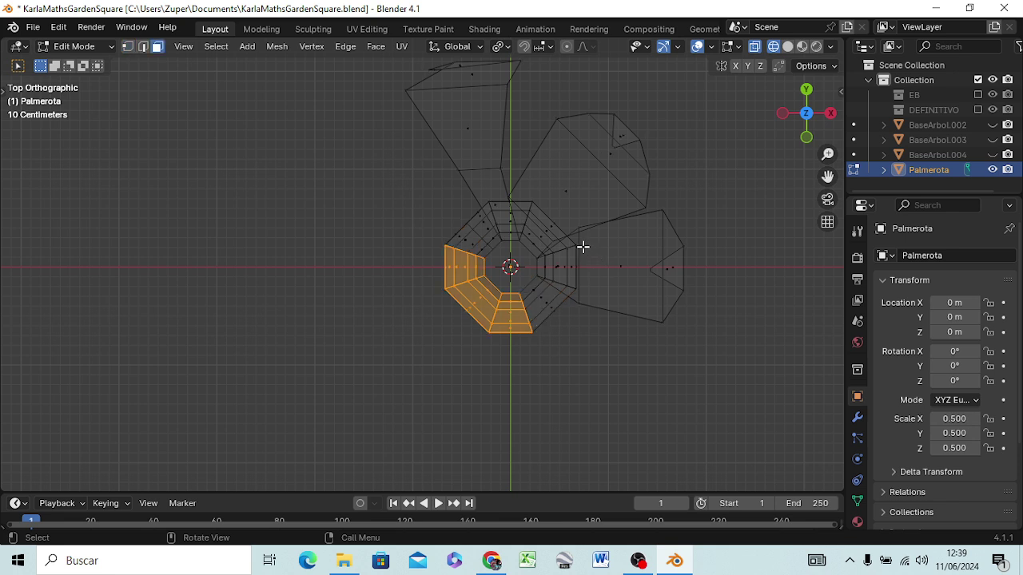
click(484, 187)
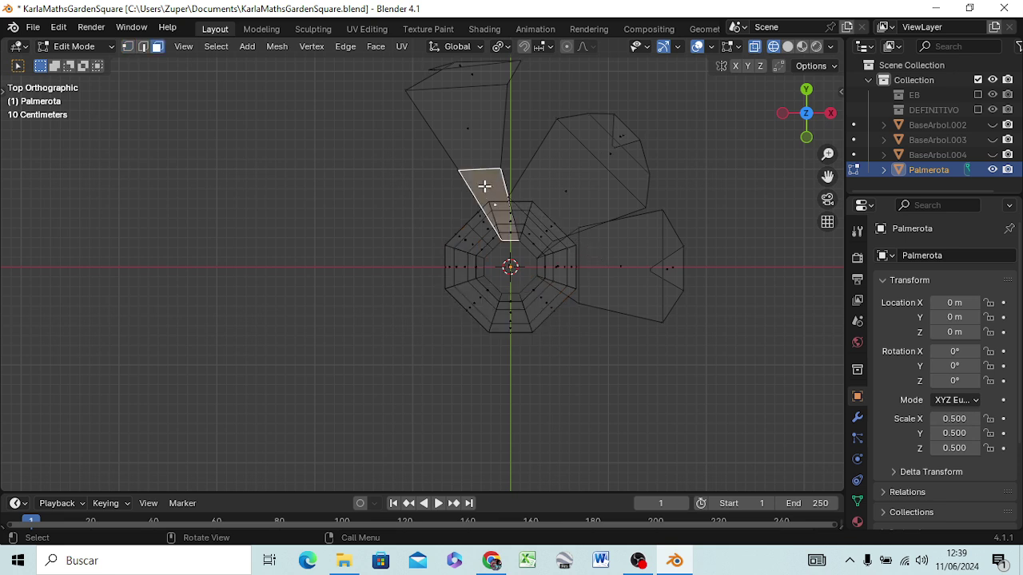
shift+click(483, 141)
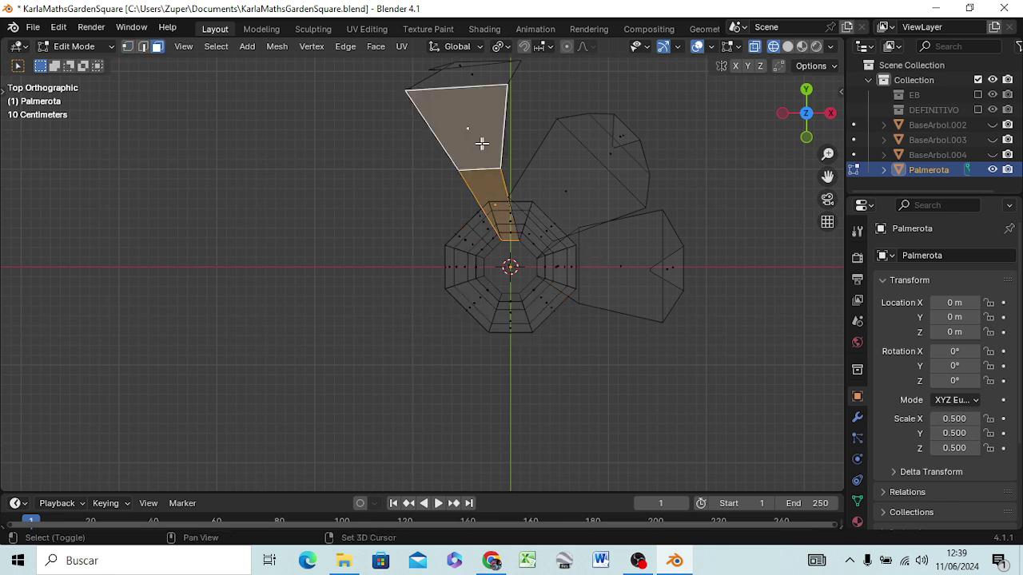
shift+click(473, 68)
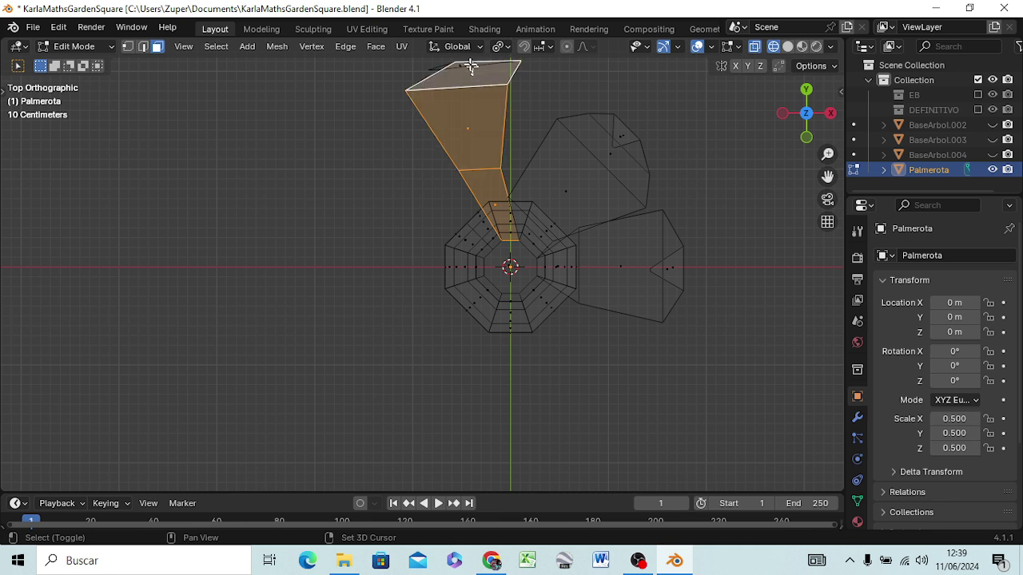
shift+click(565, 194)
shift+click(531, 232)
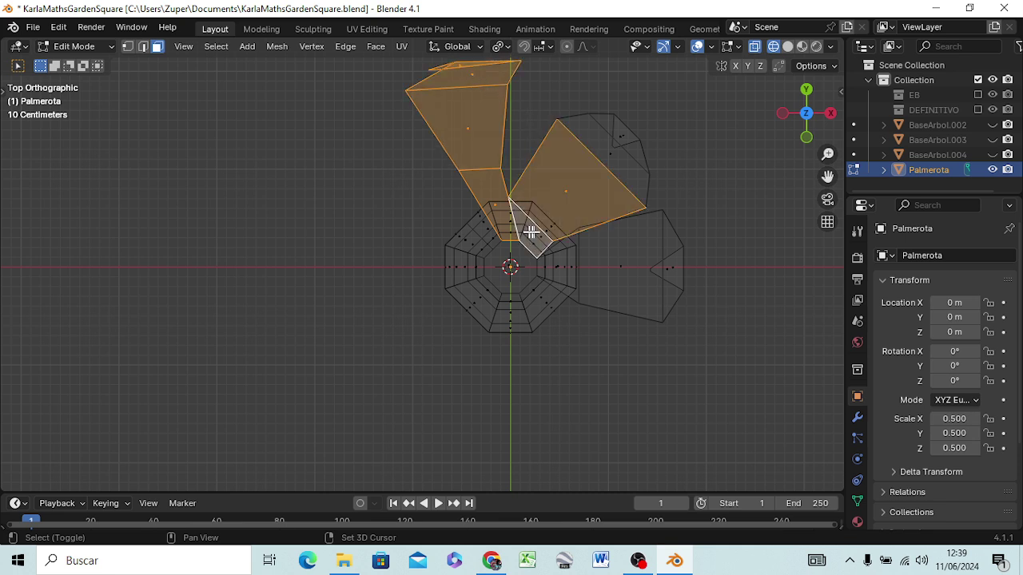
shift+click(623, 156)
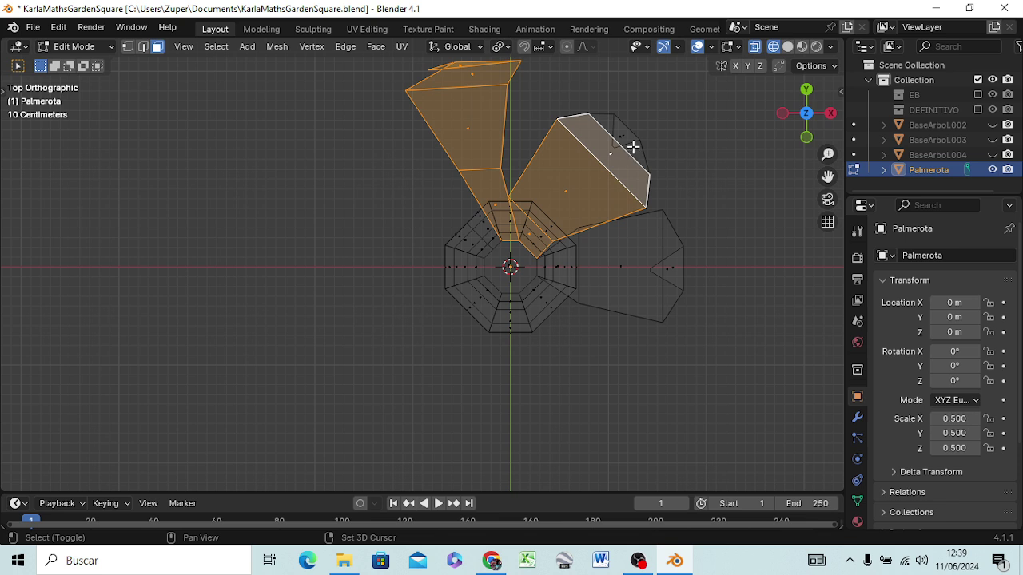
shift+click(625, 137)
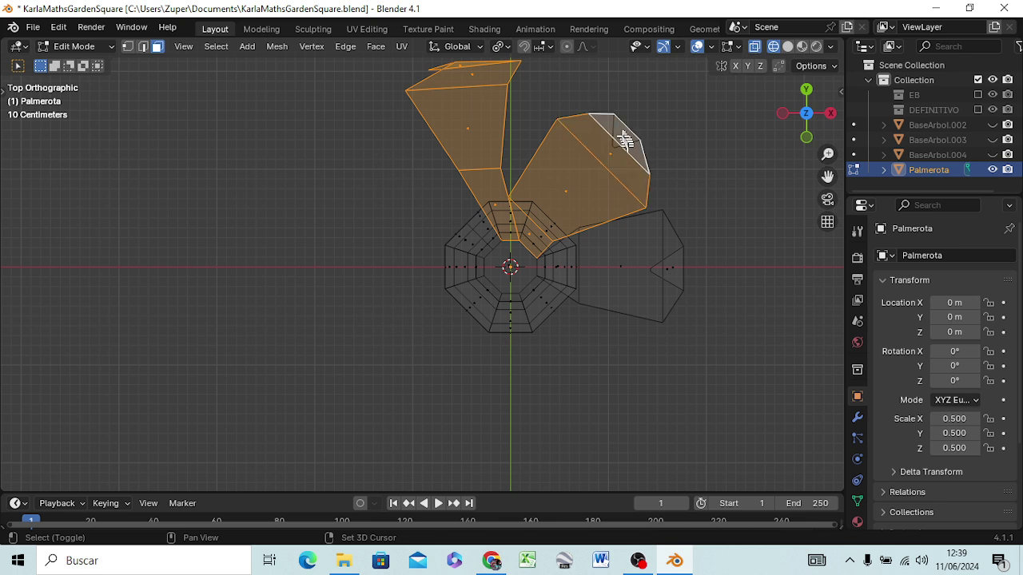
shift+click(566, 270)
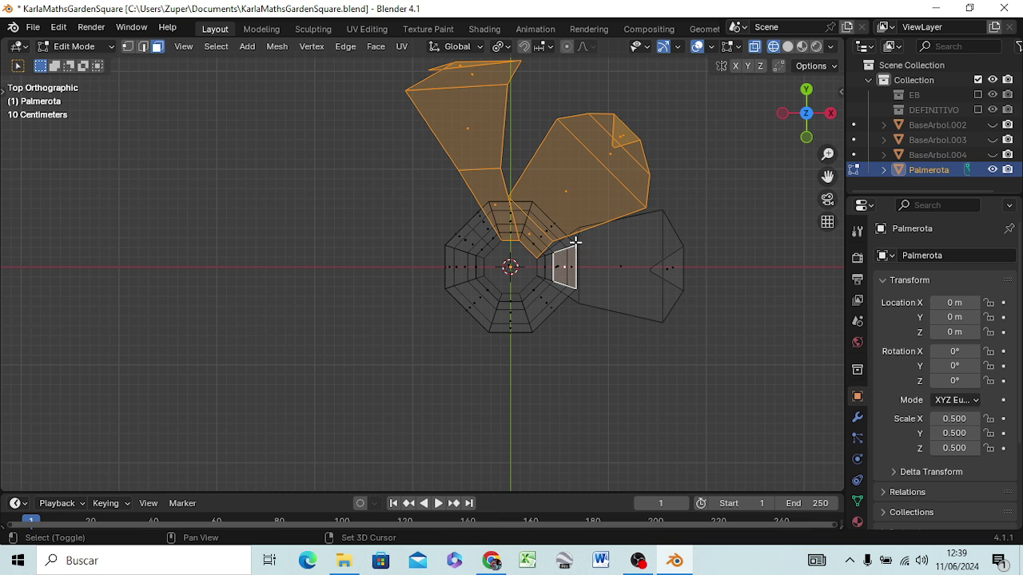
shift+click(569, 258)
shift+click(569, 259)
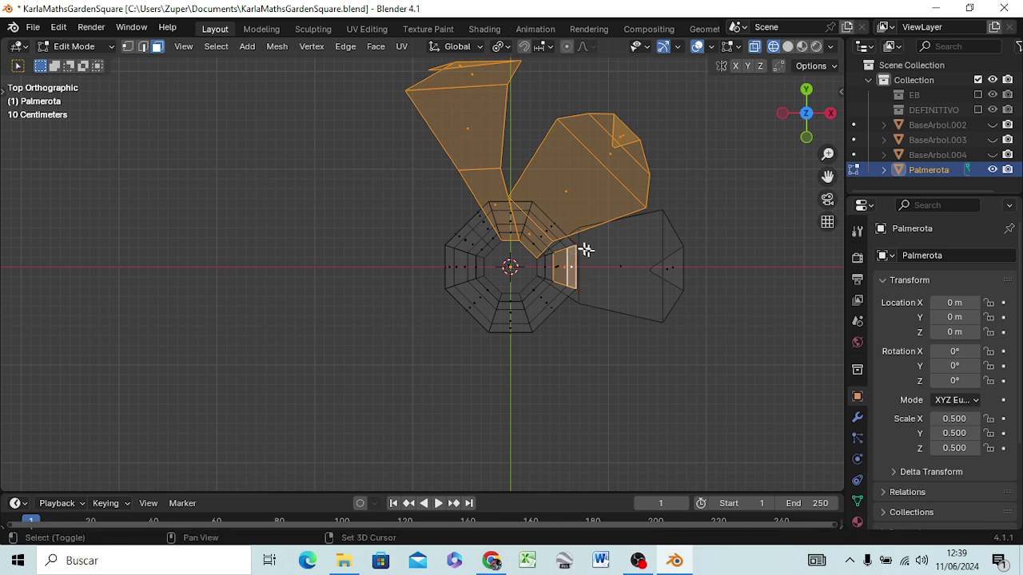
shift+click(564, 261)
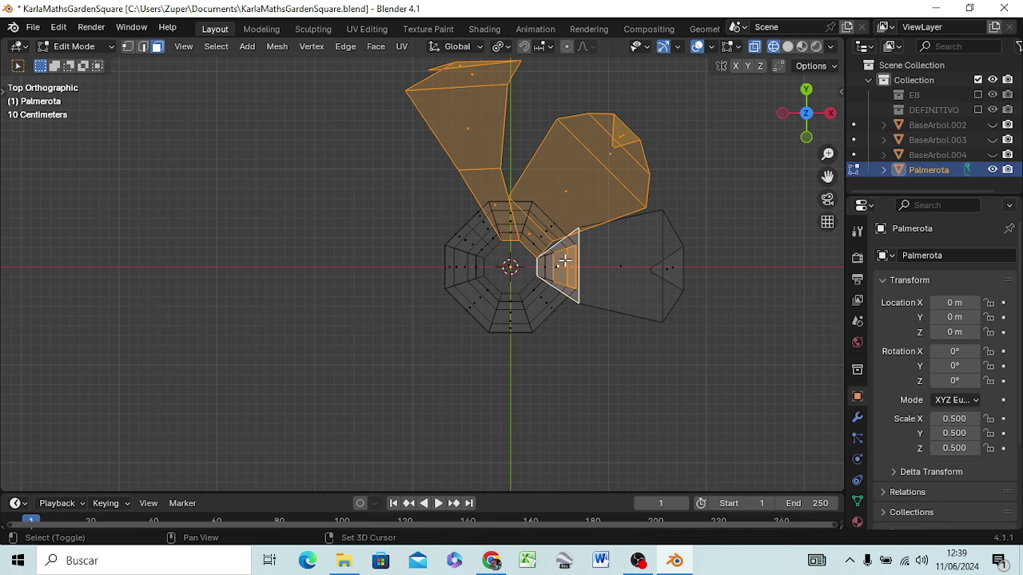
shift+click(601, 256)
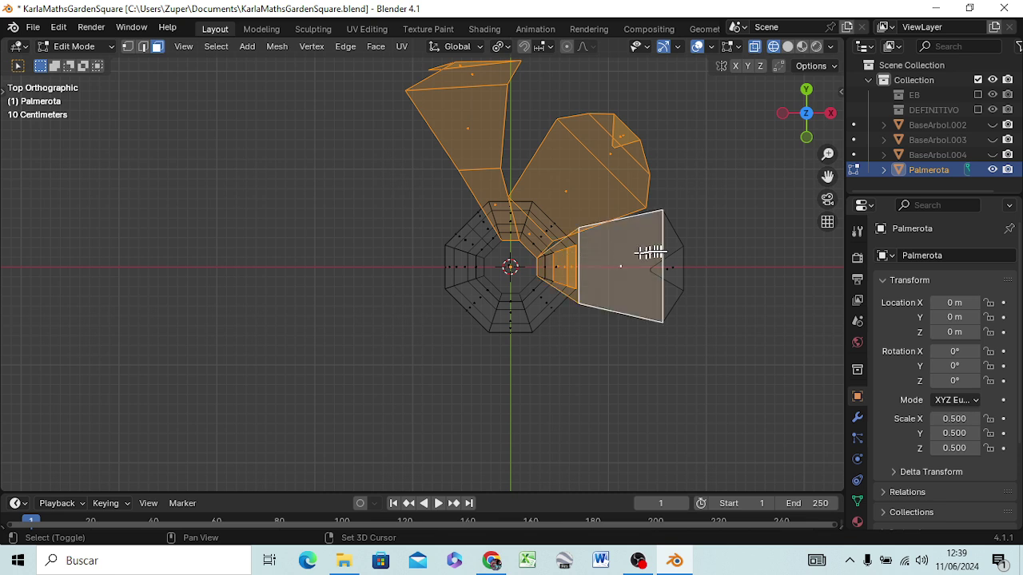
shift+click(668, 255)
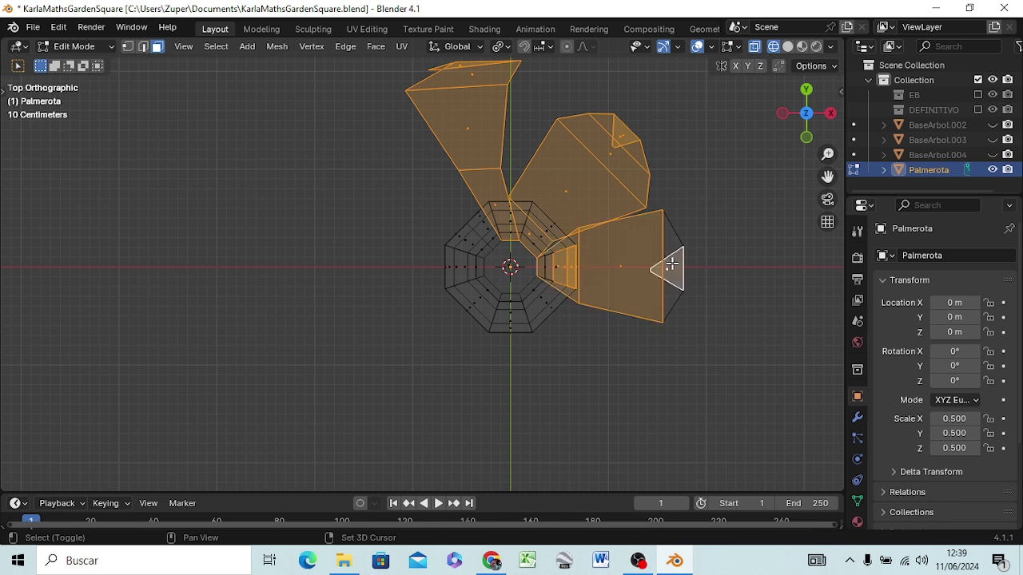
Step: Adjust the selection of faces along the trunk strip beside the leaves
mouse_move(624, 307)
middle_down()
mouse_move(533, 200)
mouse_move(524, 220)
middle_up()
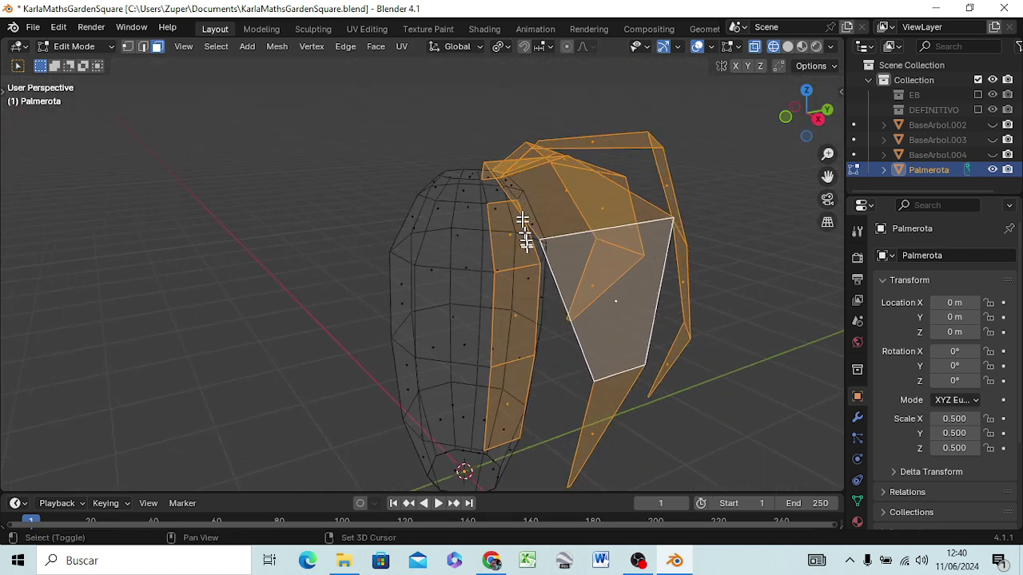
shift+click(521, 240)
shift+click(520, 284)
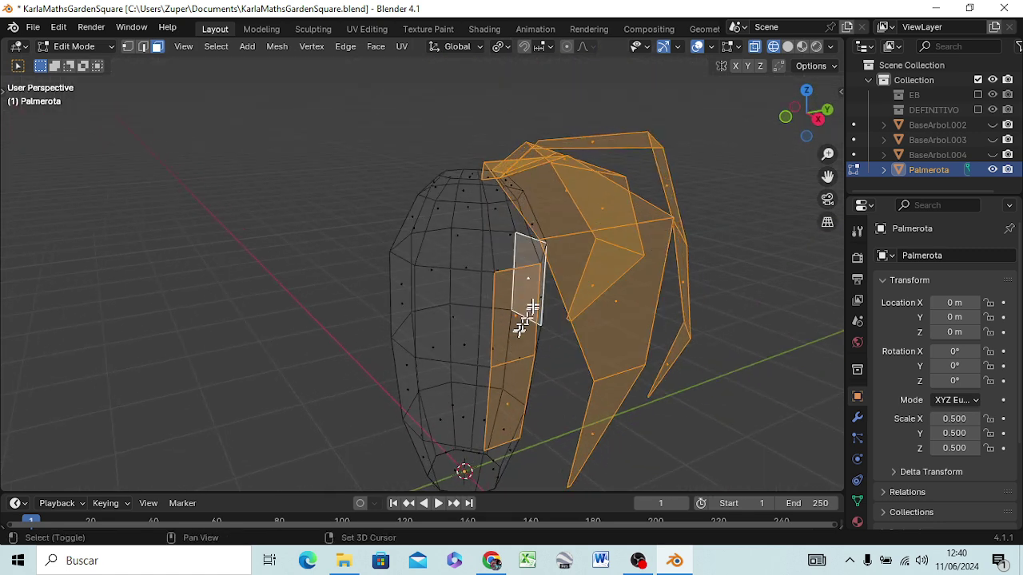
key(ctrl+z)
shift+click(526, 289)
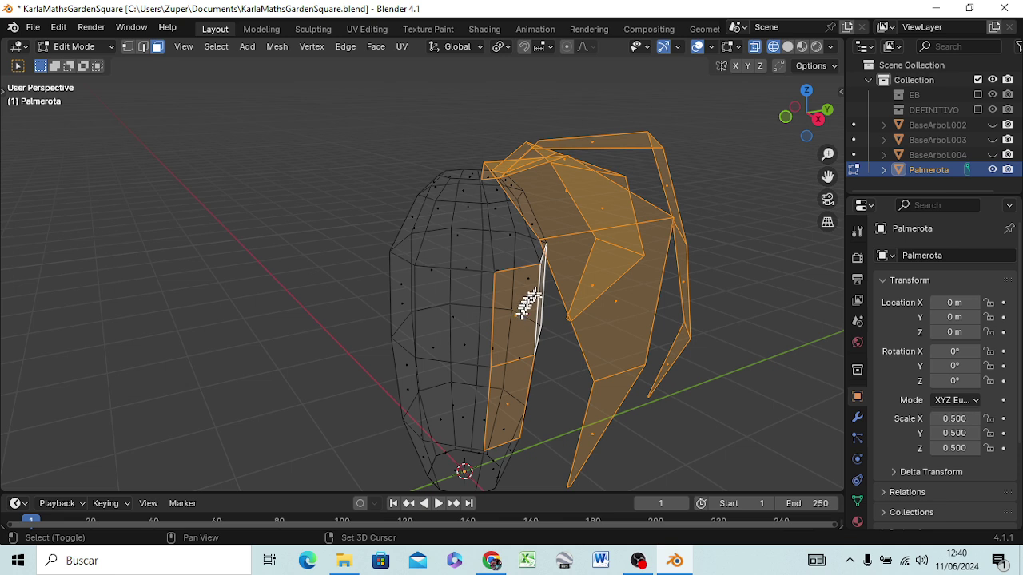
shift+click(539, 281)
shift+click(523, 284)
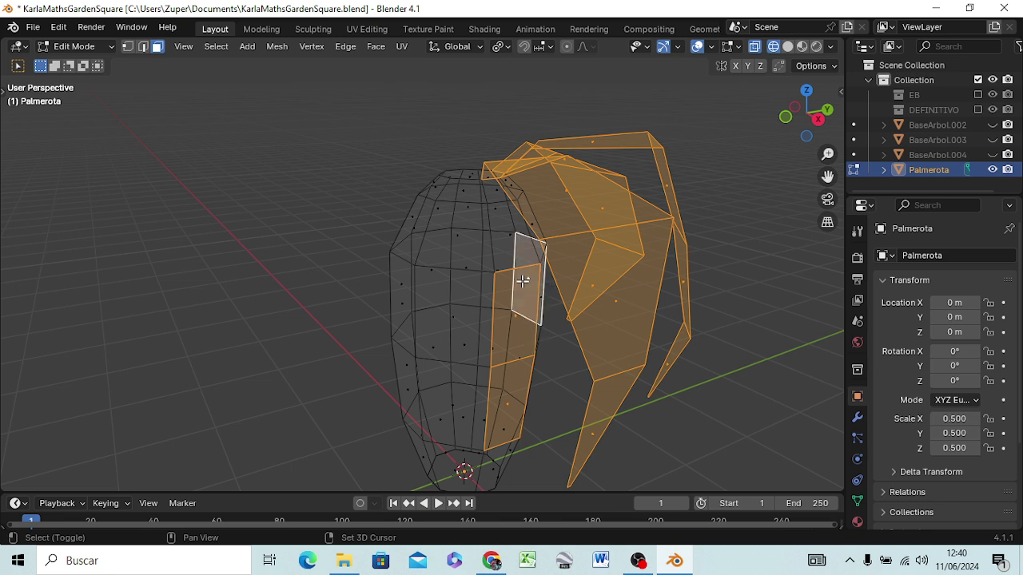
key(ctrl+z)
shift+click(505, 281)
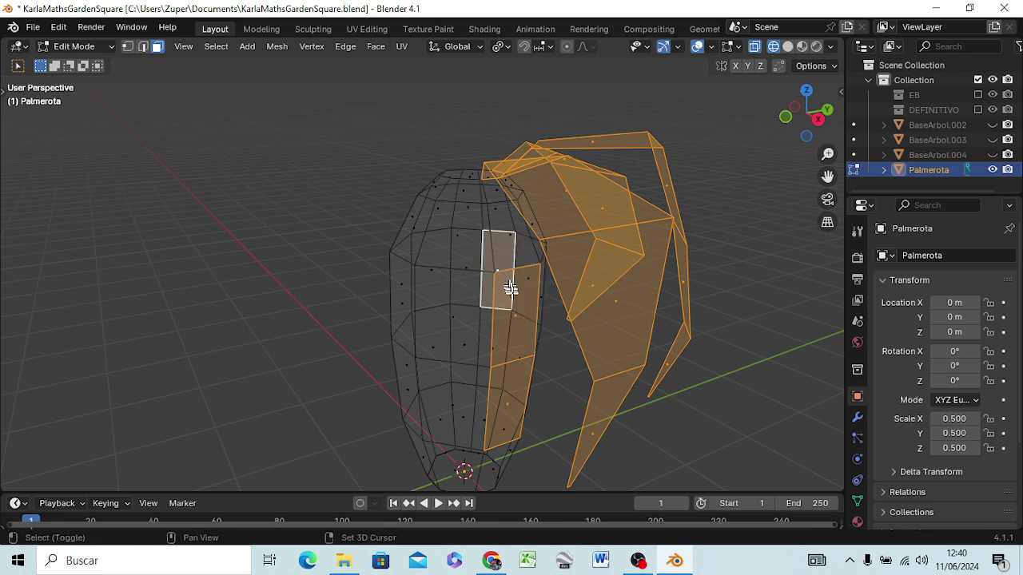
shift+click(516, 306)
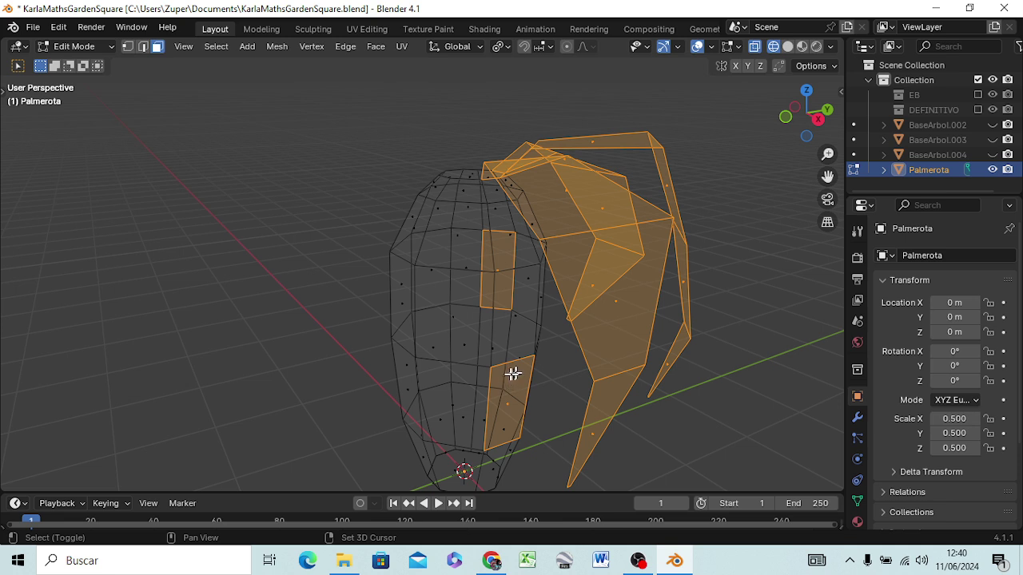
shift+click(514, 364)
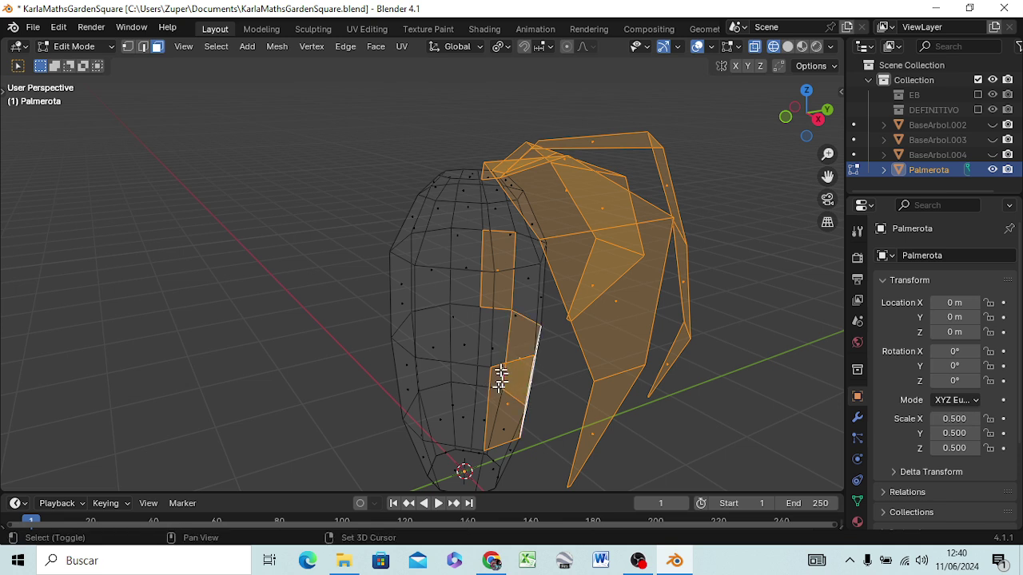
shift+click(497, 373)
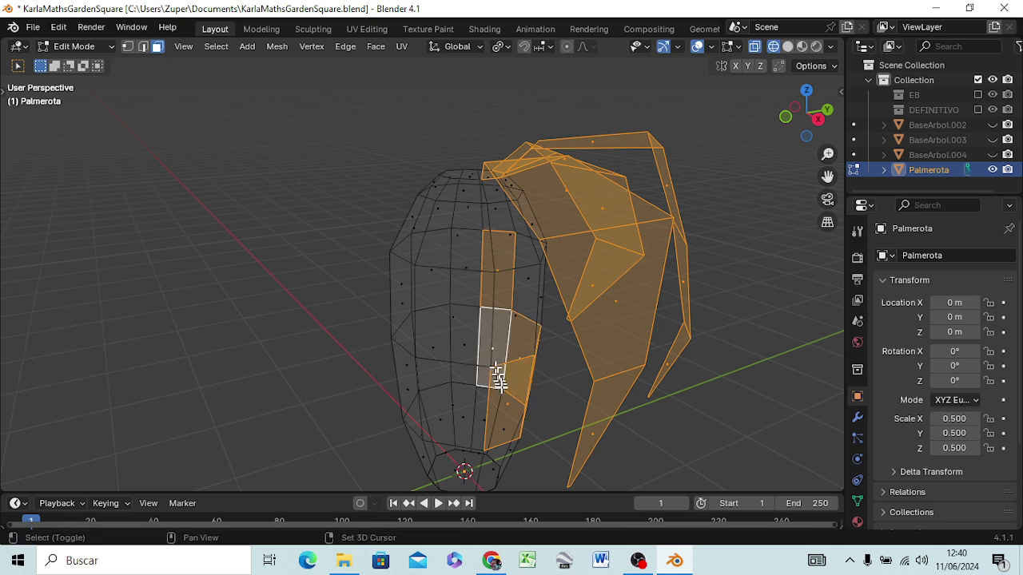
shift+click(518, 437)
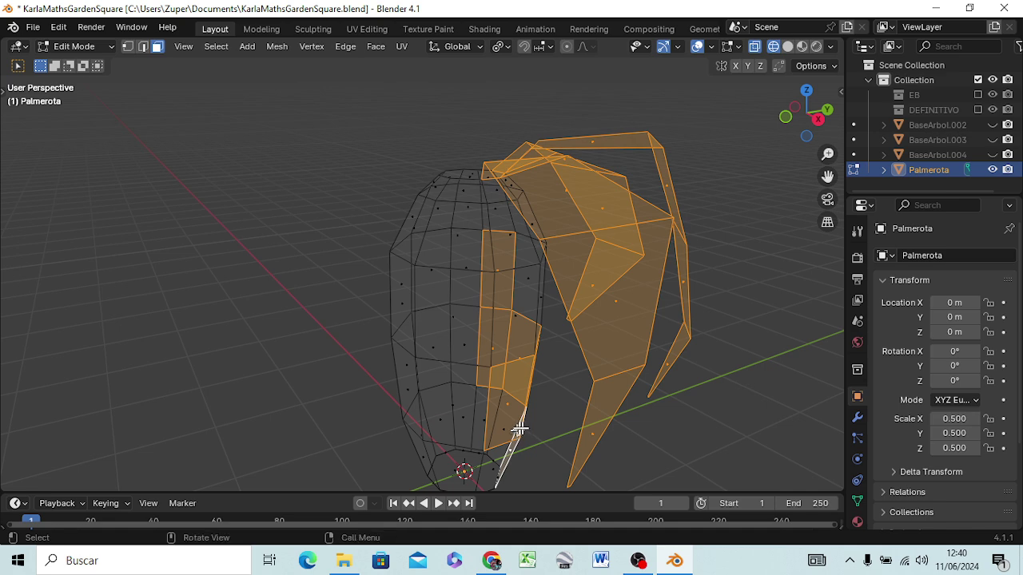
middle_drag(521, 429, 475, 350)
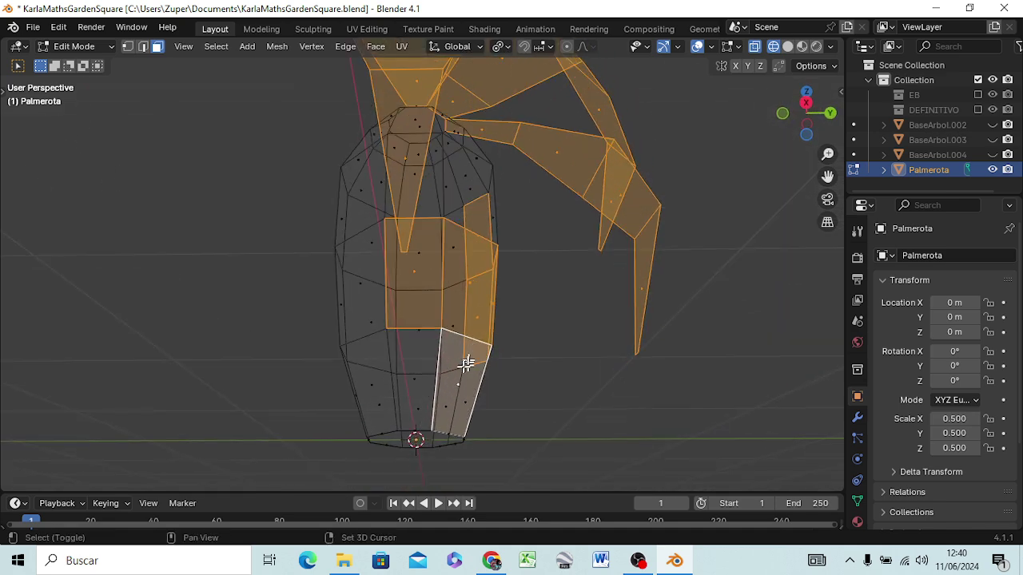
shift+click(467, 401)
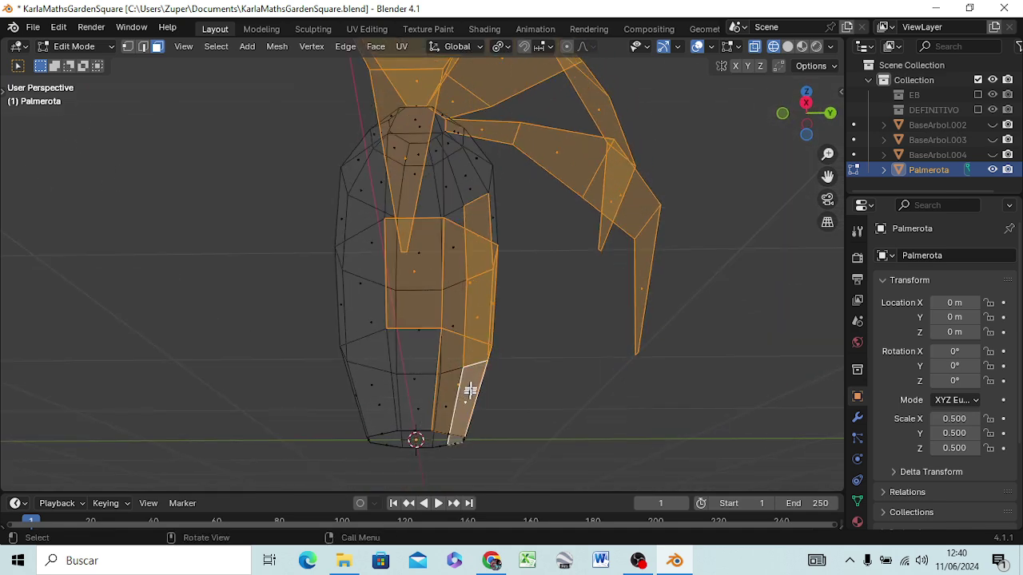
mouse_move(470, 390)
middle_down()
mouse_move(490, 417)
mouse_move(465, 407)
middle_up()
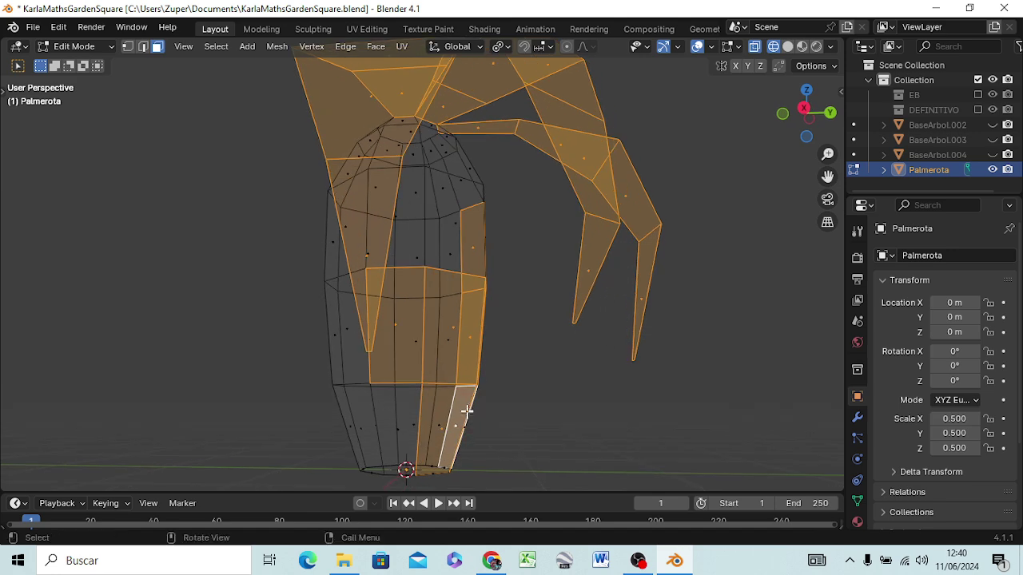
Step: Switch to solid shading and deselect the remaining trunk strip faces
key(z)
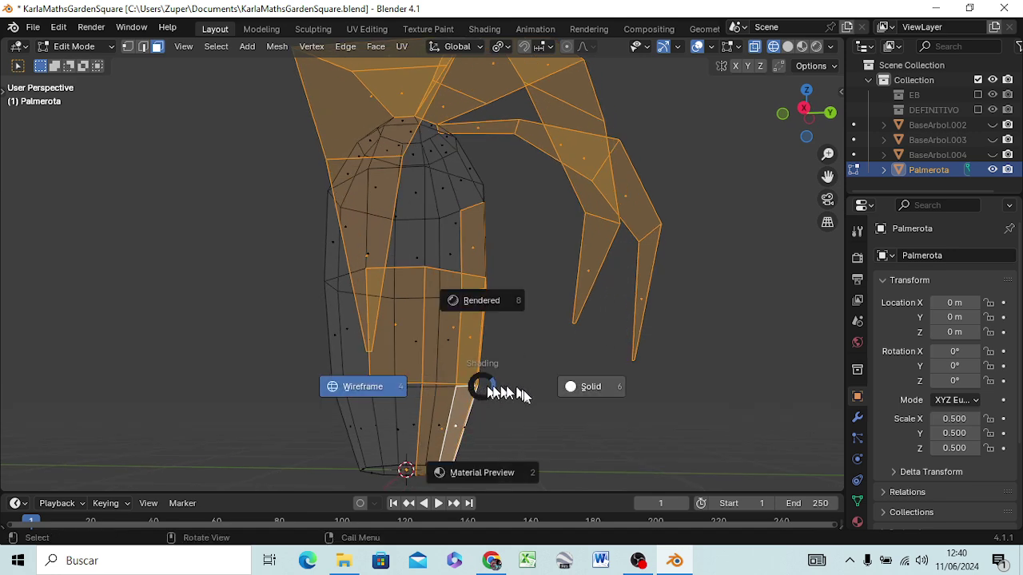
click(588, 388)
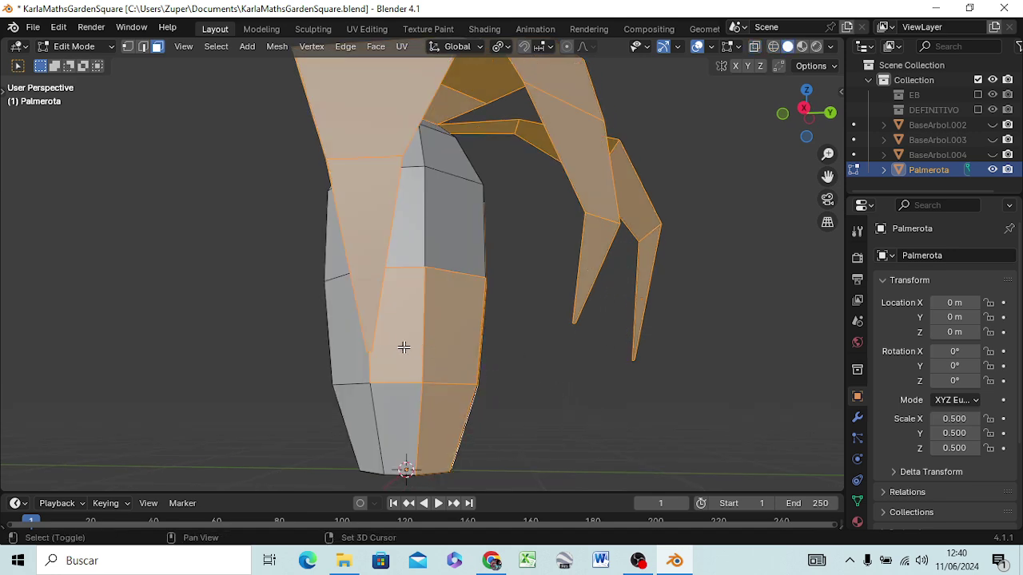
shift+click(440, 347)
shift+click(445, 398)
mouse_move(445, 398)
middle_down()
mouse_move(498, 400)
mouse_move(395, 382)
middle_up()
shift+click(408, 352)
shift+click(374, 398)
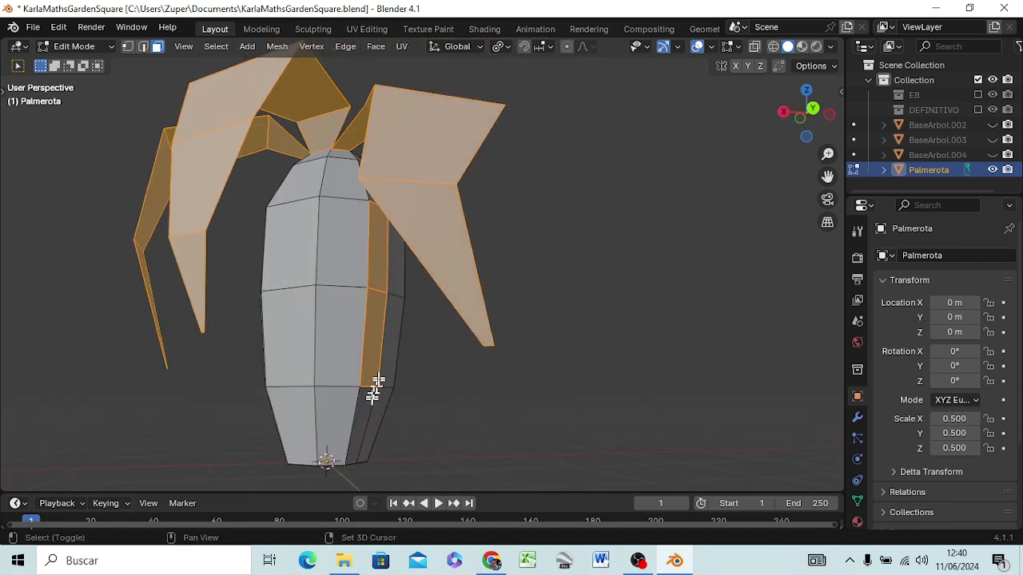
shift+click(373, 361)
shift+click(381, 284)
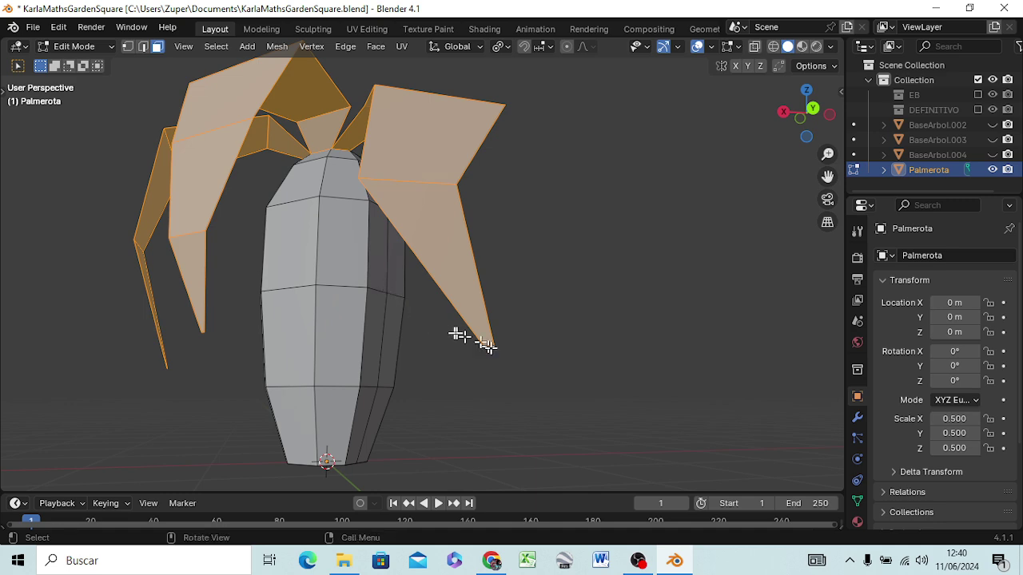
mouse_move(555, 341)
middle_down()
mouse_move(584, 354)
mouse_move(530, 486)
mouse_move(471, 75)
mouse_move(432, 76)
middle_up()
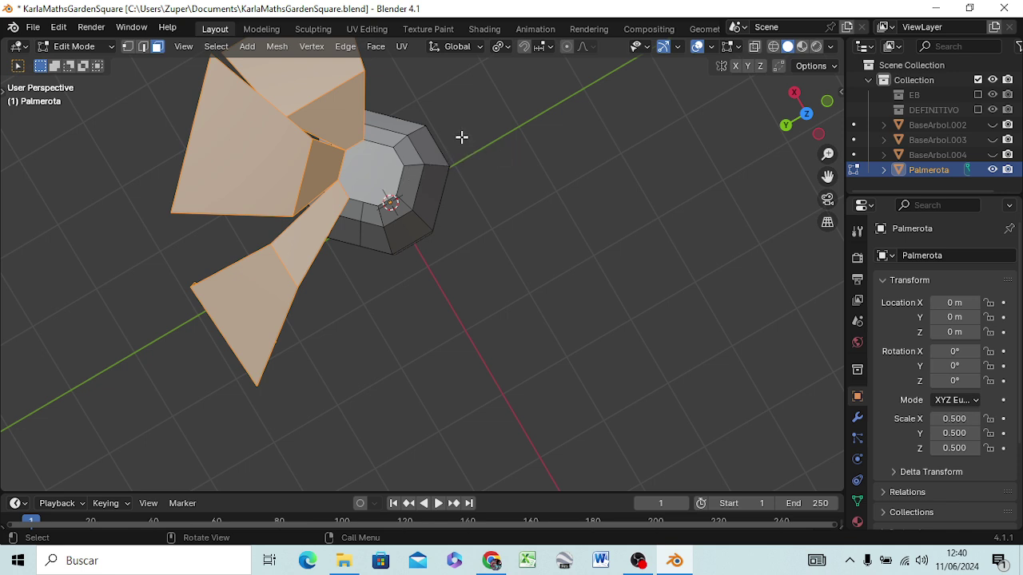
Step: Copy and paste the selected leaves, try a rotation, and settle on Front Orthographic view
key(ctrl+c)
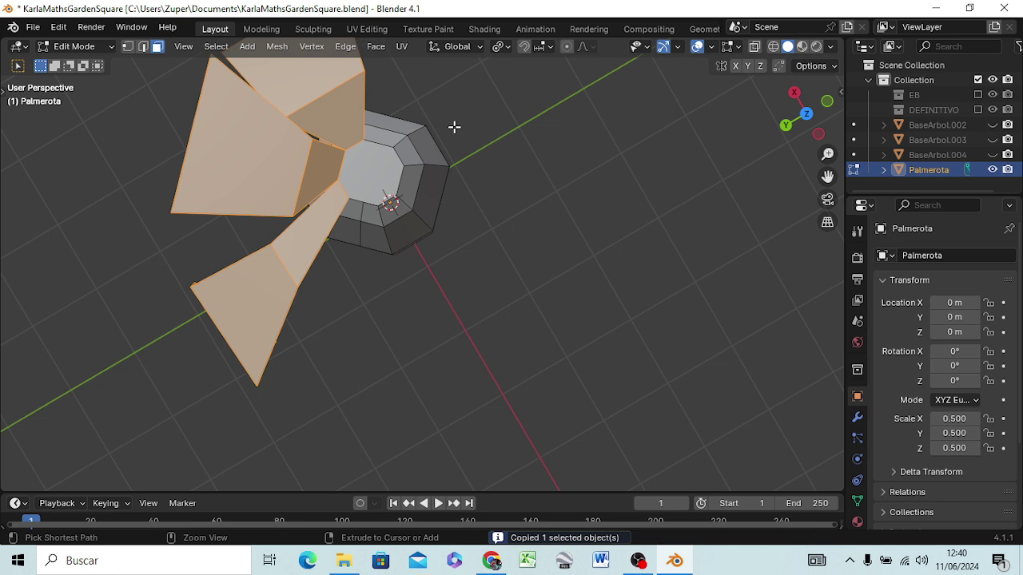
key(ctrl+v)
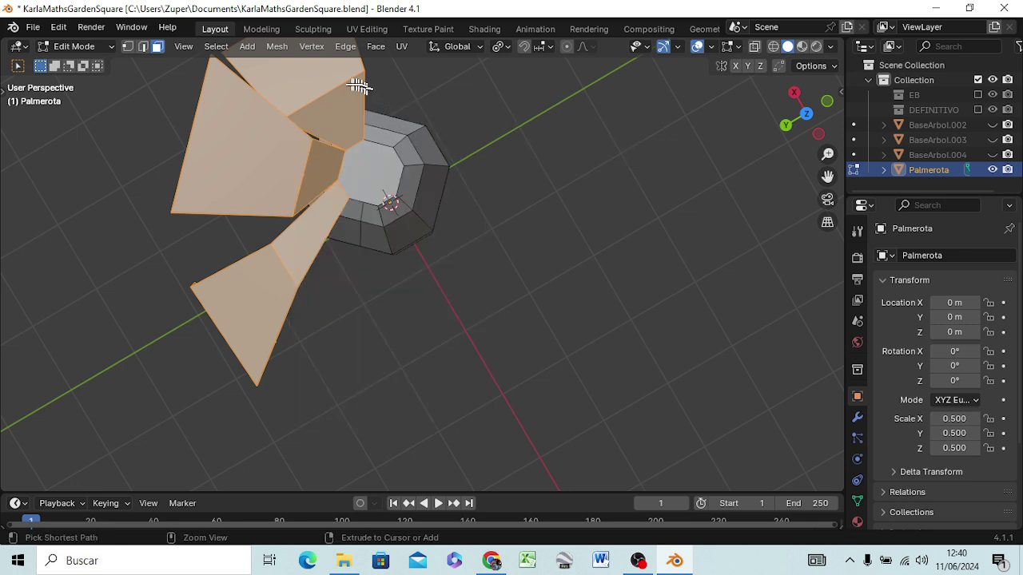
key(r)
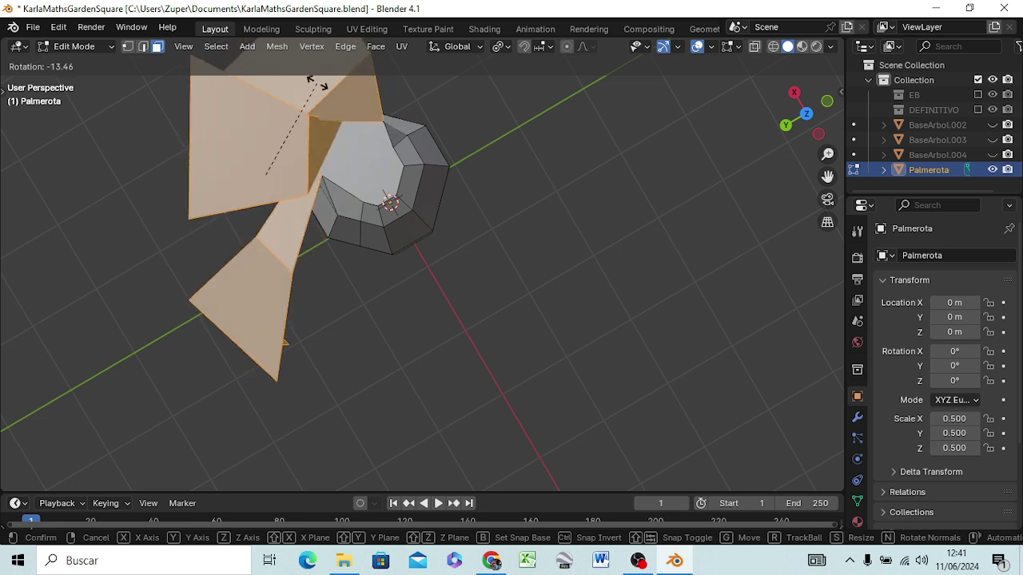
right_click(317, 84)
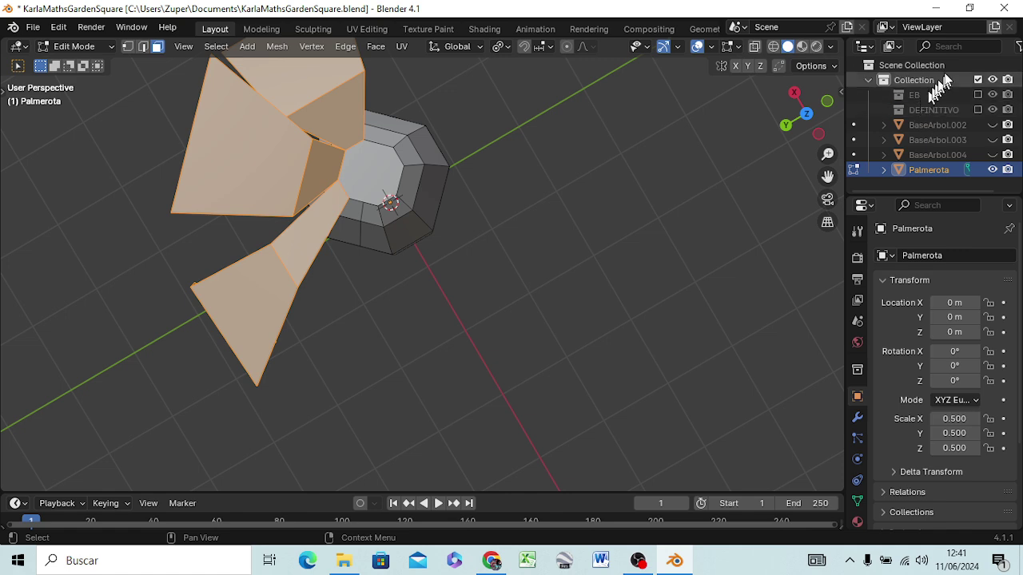
key(r)
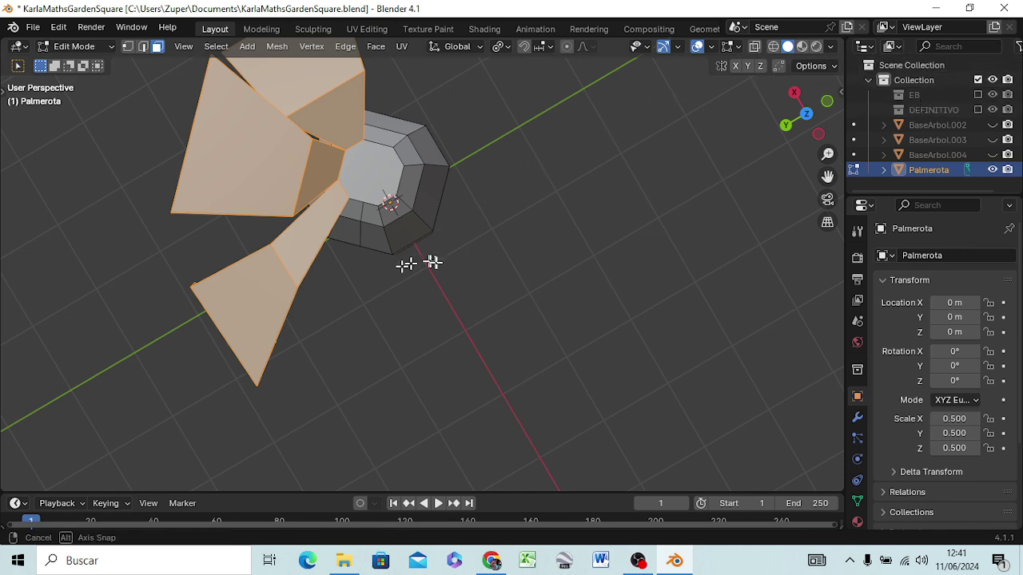
middle_drag(432, 262, 541, 132)
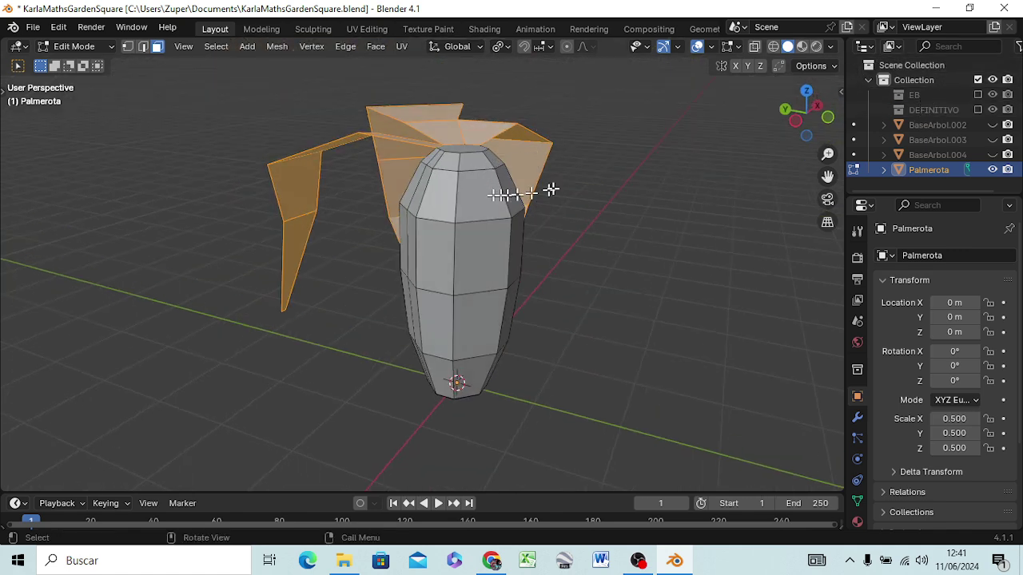
mouse_move(570, 178)
middle_down()
mouse_move(743, 116)
mouse_move(760, 167)
mouse_move(756, 160)
mouse_move(731, 182)
middle_up()
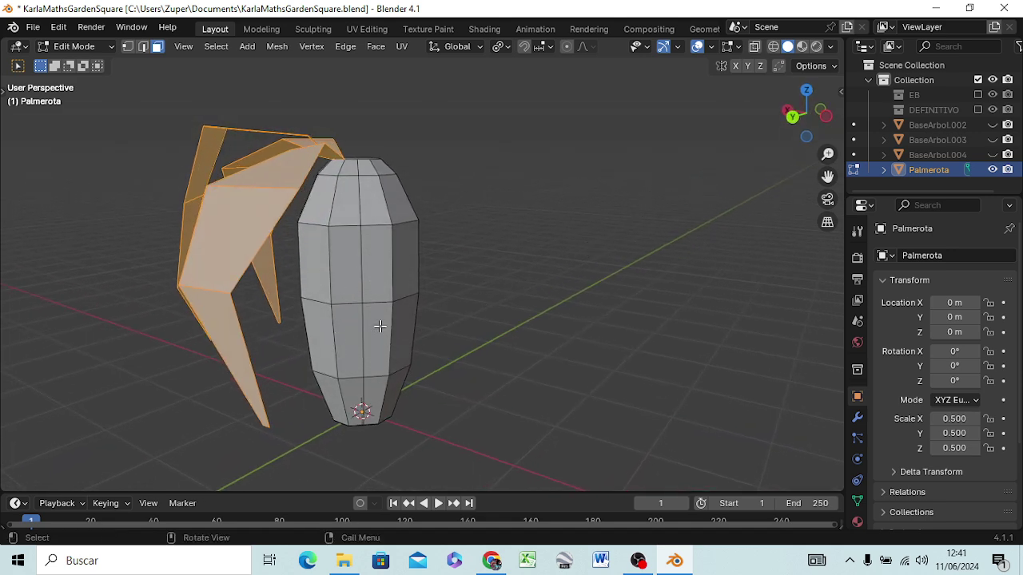
key(KP_1)
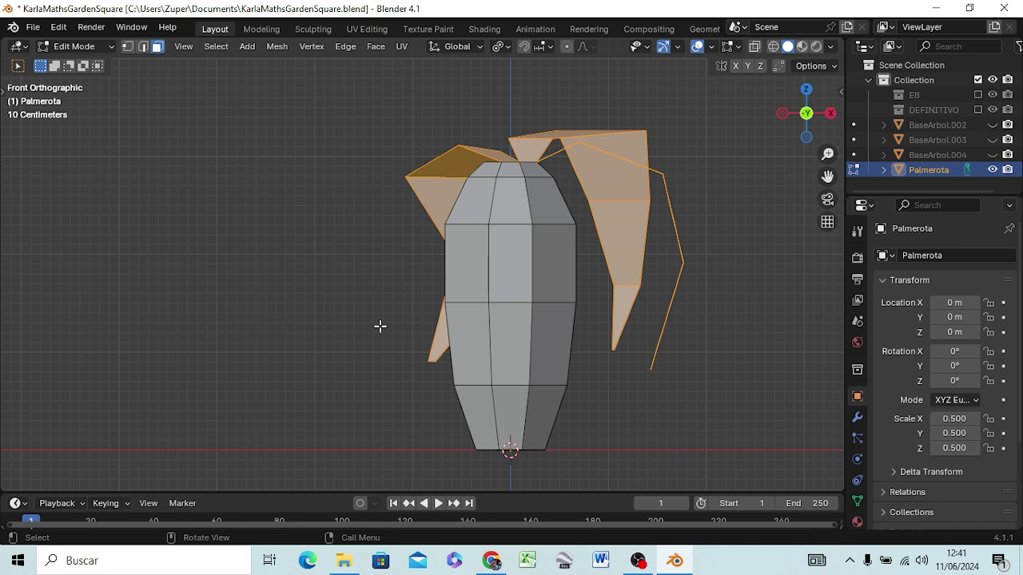
Step: Try a Z-axis rotation of the leaves, cancel it, and toggle out of and back into Edit Mode
key(r)
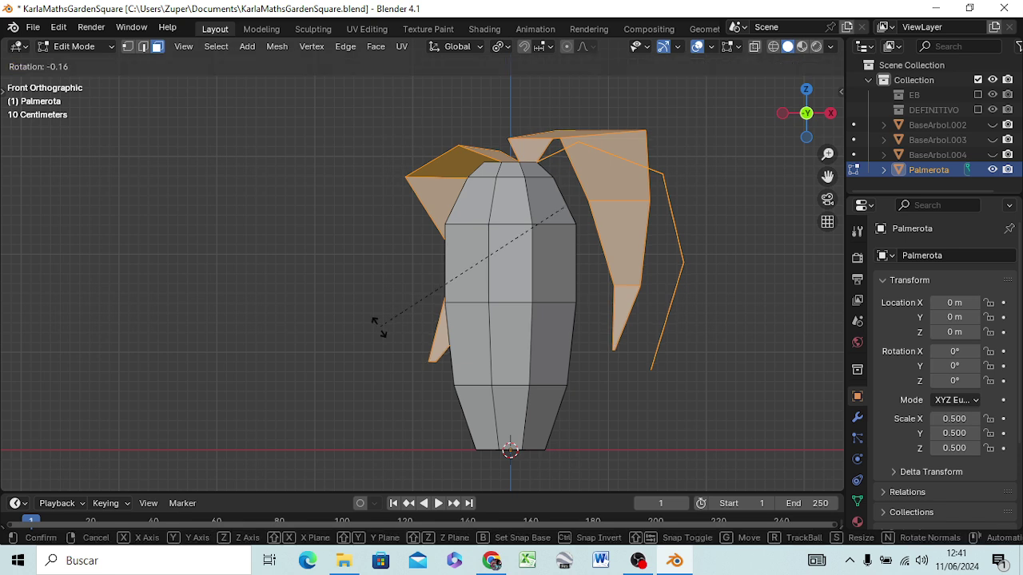
key(z)
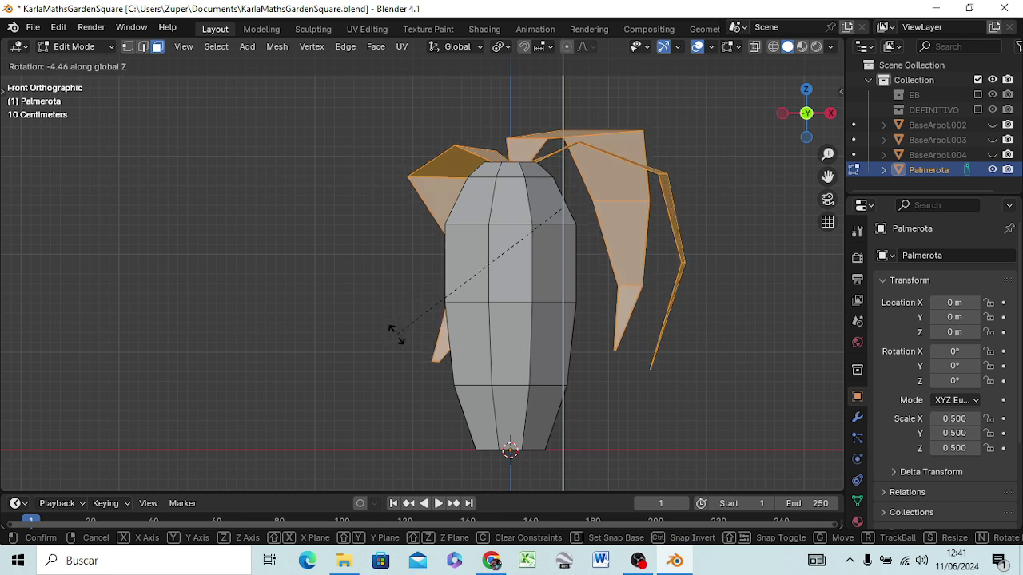
right_click(397, 334)
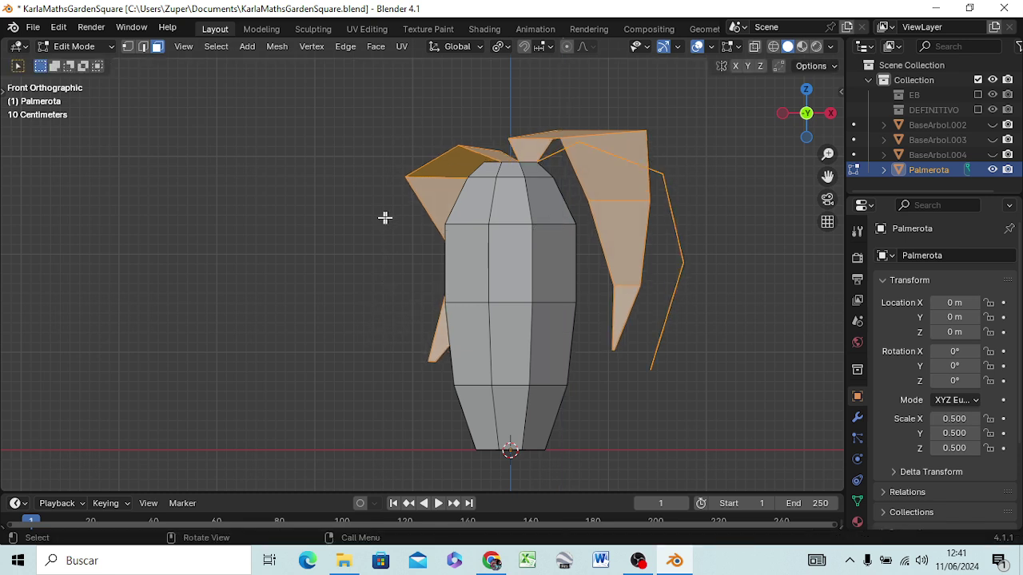
key(Tab)
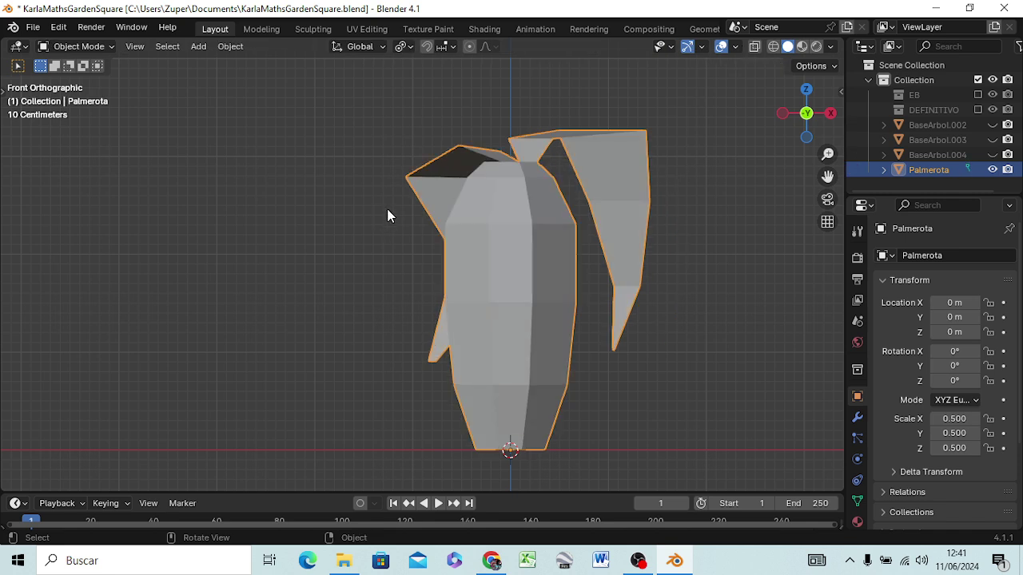
key(Tab)
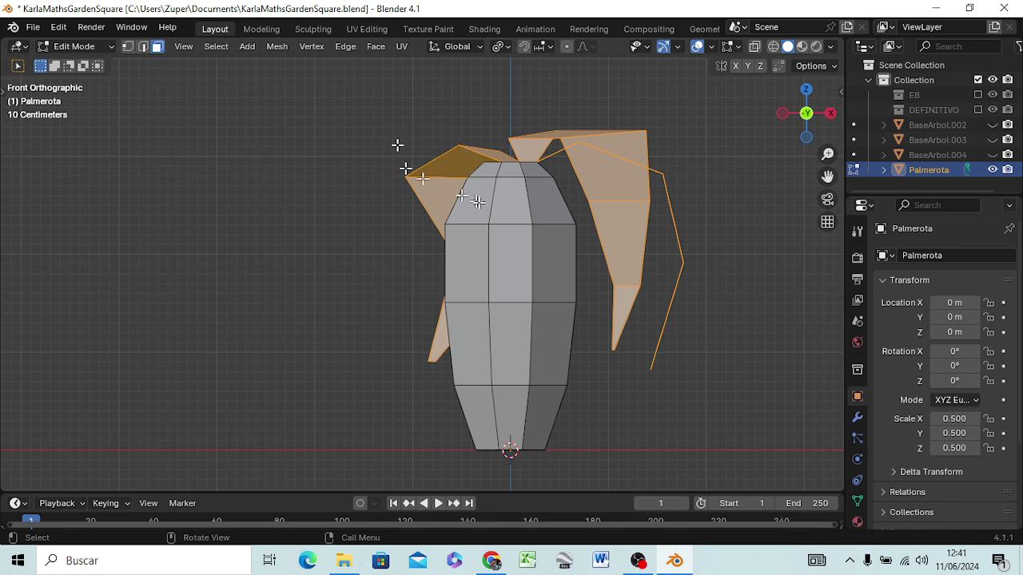
Step: Select the entire mesh and rotate it around the global Z axis to about -244.59°
key(a)
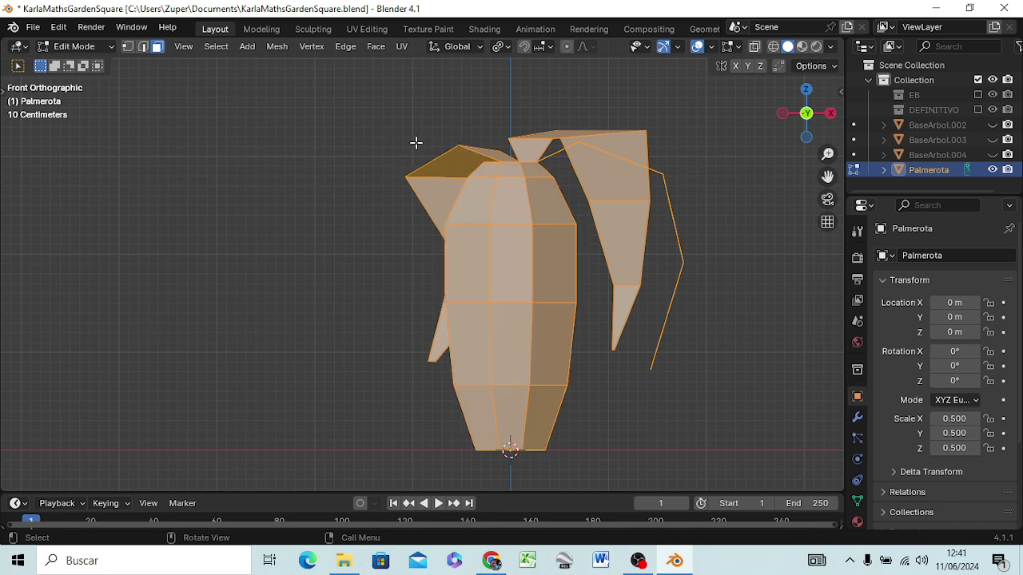
key(Tab)
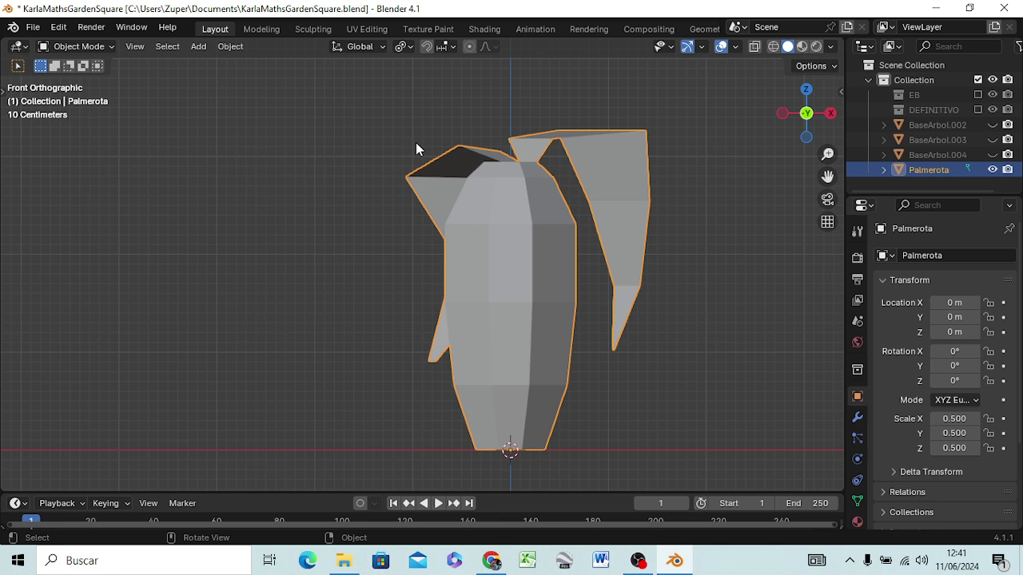
key(Tab)
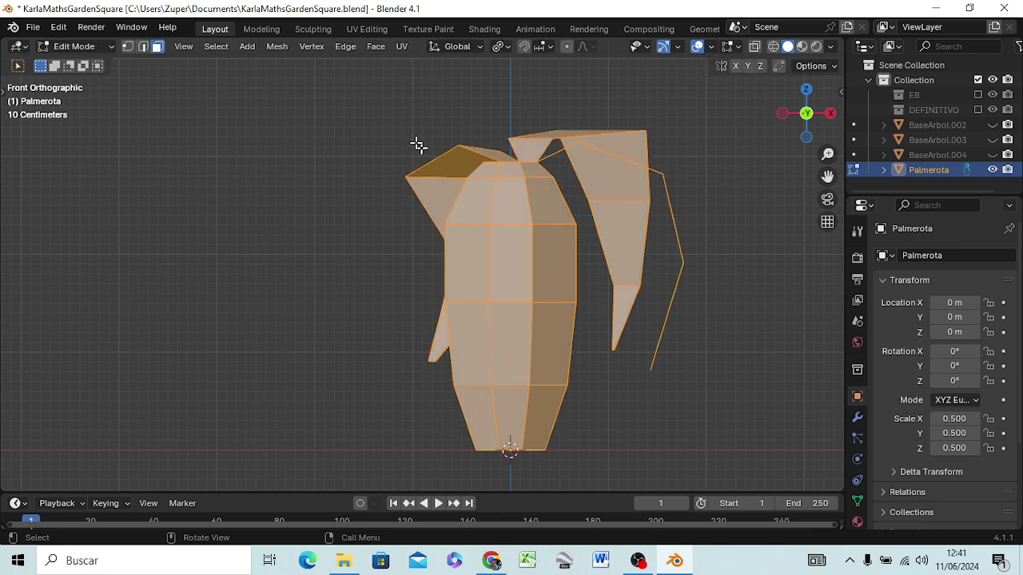
key(r)
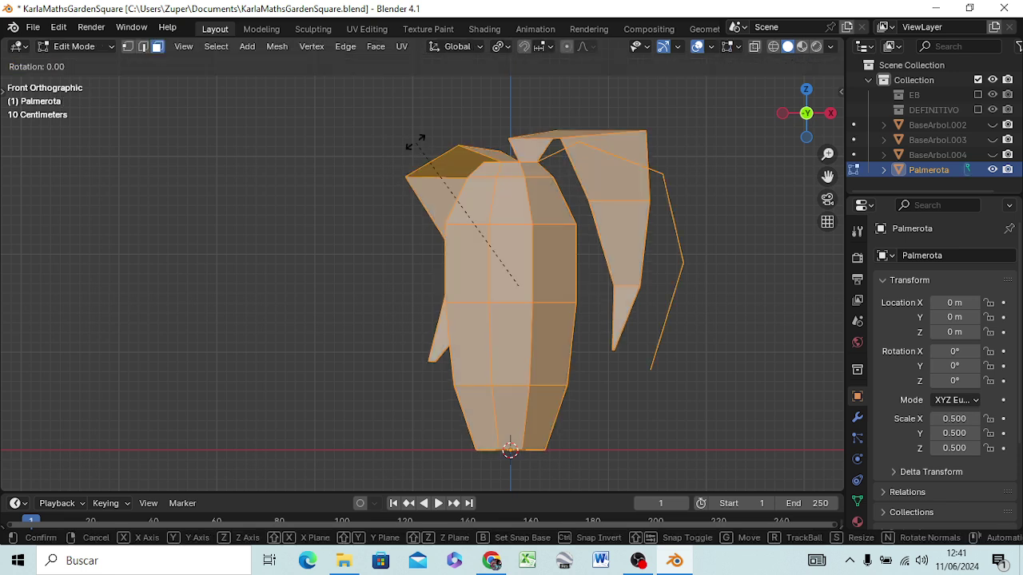
key(z)
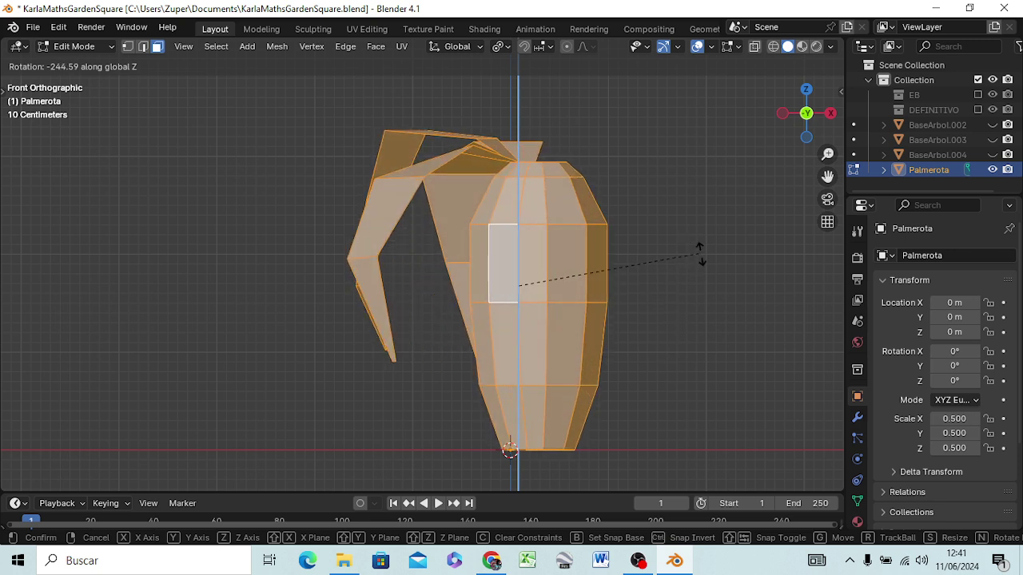
Step: Confirm the whole-mesh rotation and switch the viewport shading to Wireframe
click(744, 328)
key(z)
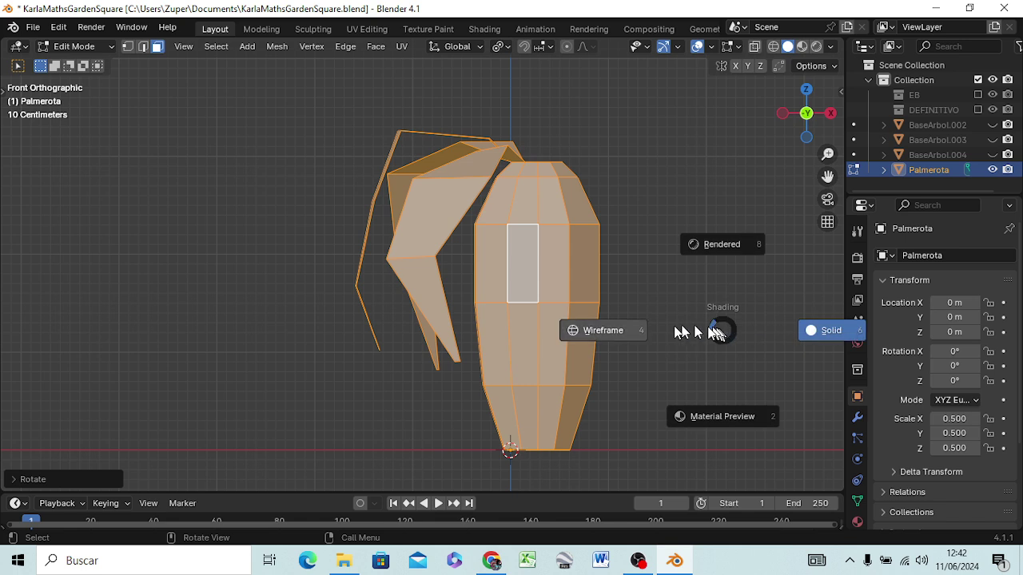
click(624, 330)
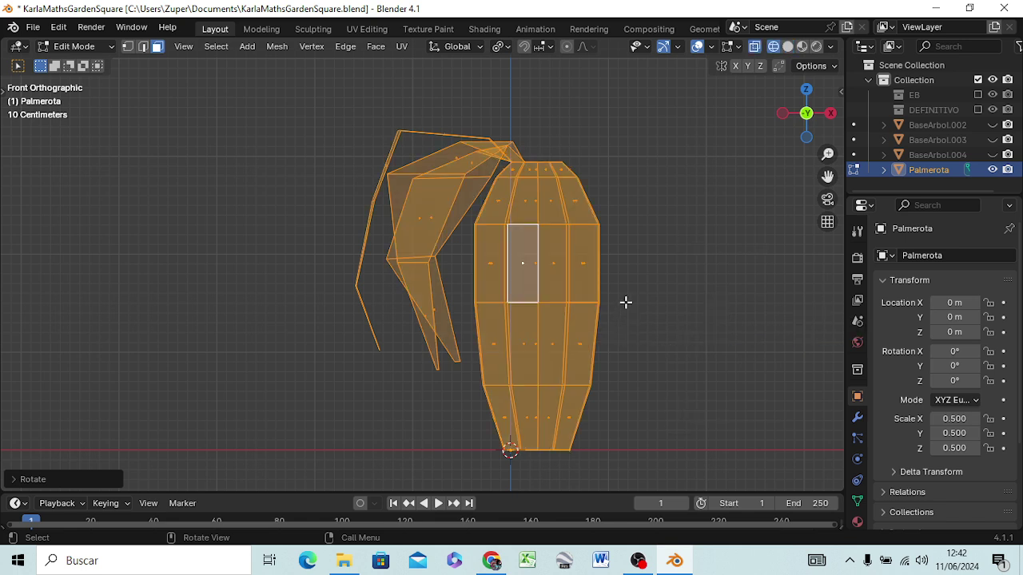
Step: Move the mesh along X to centre the trunk, rotate it slightly around Z, then deselect all
key(g)
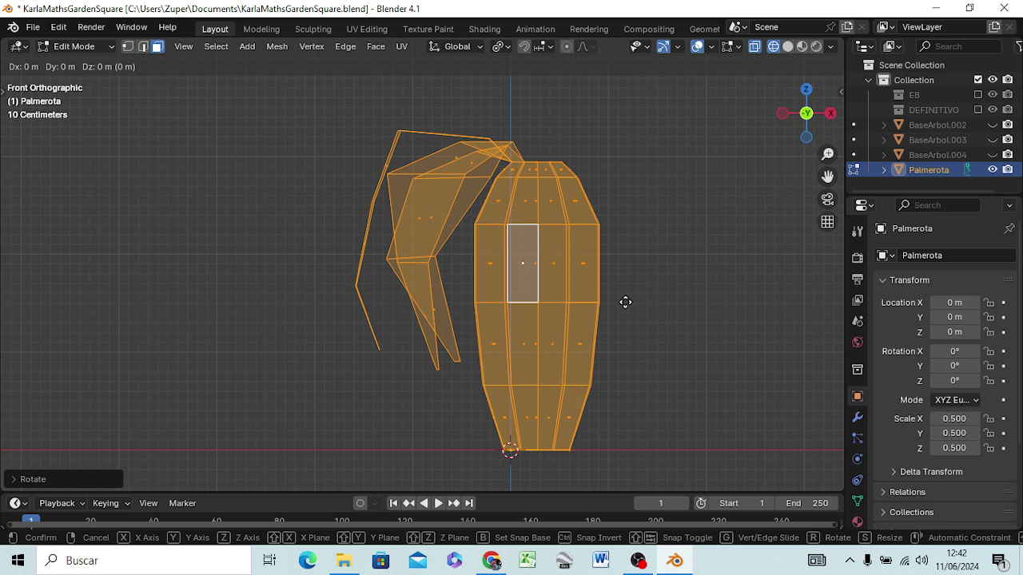
key(x)
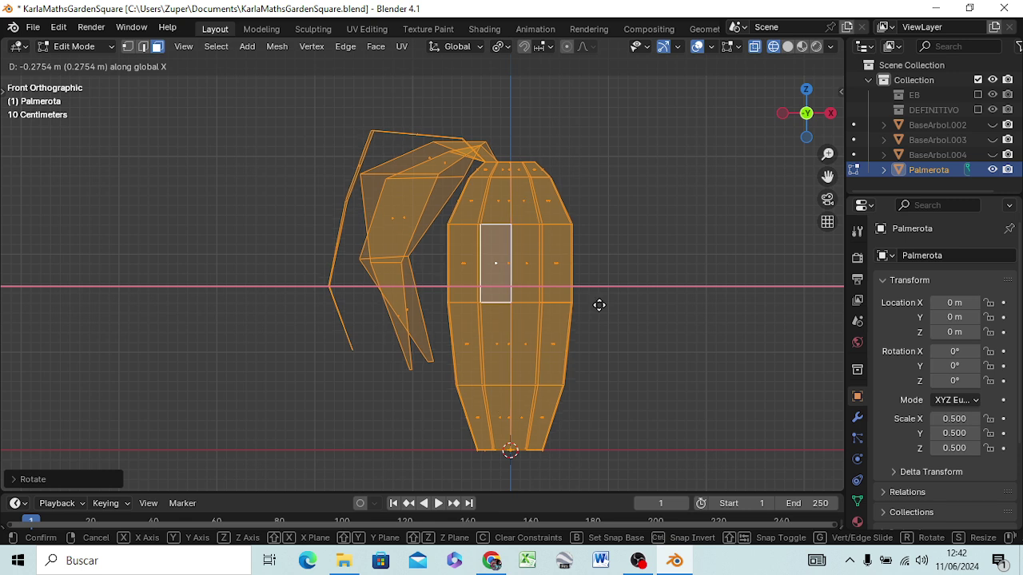
click(598, 305)
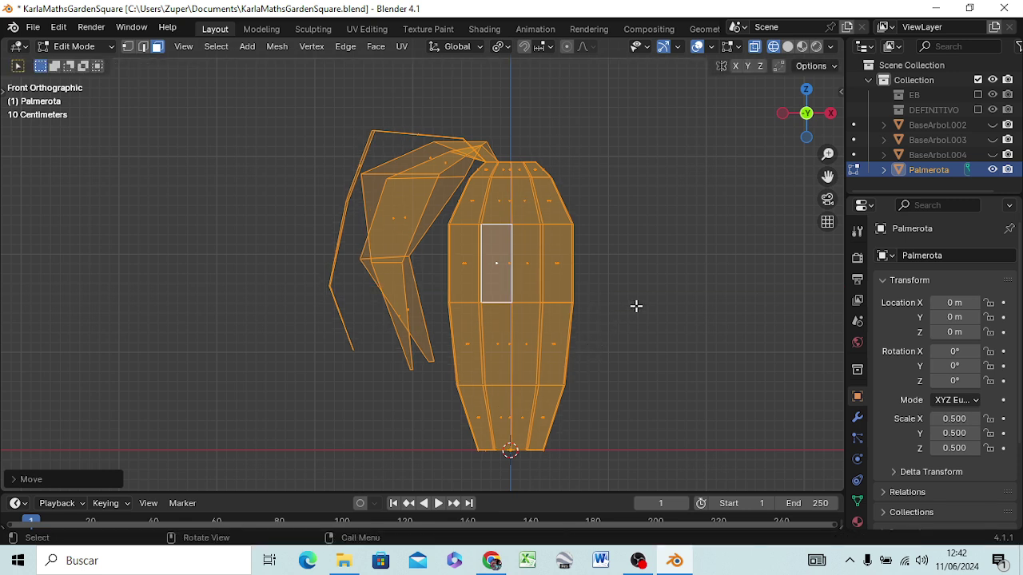
key(r)
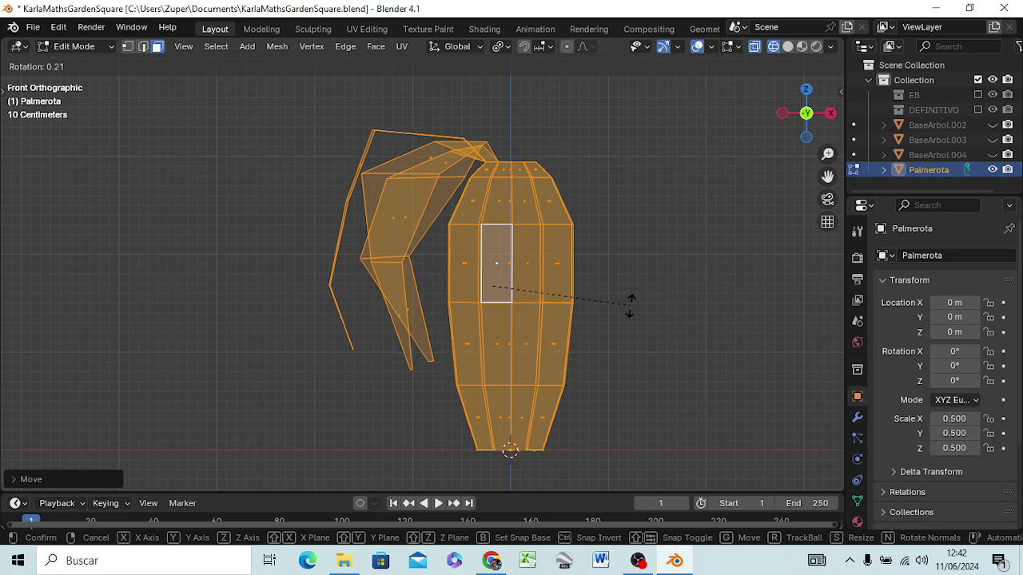
key(z)
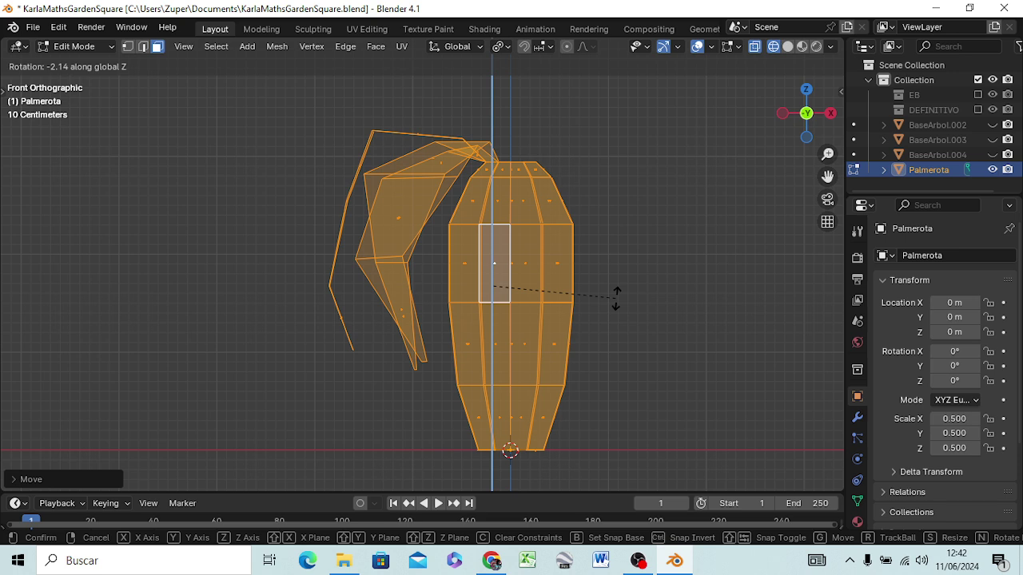
click(615, 297)
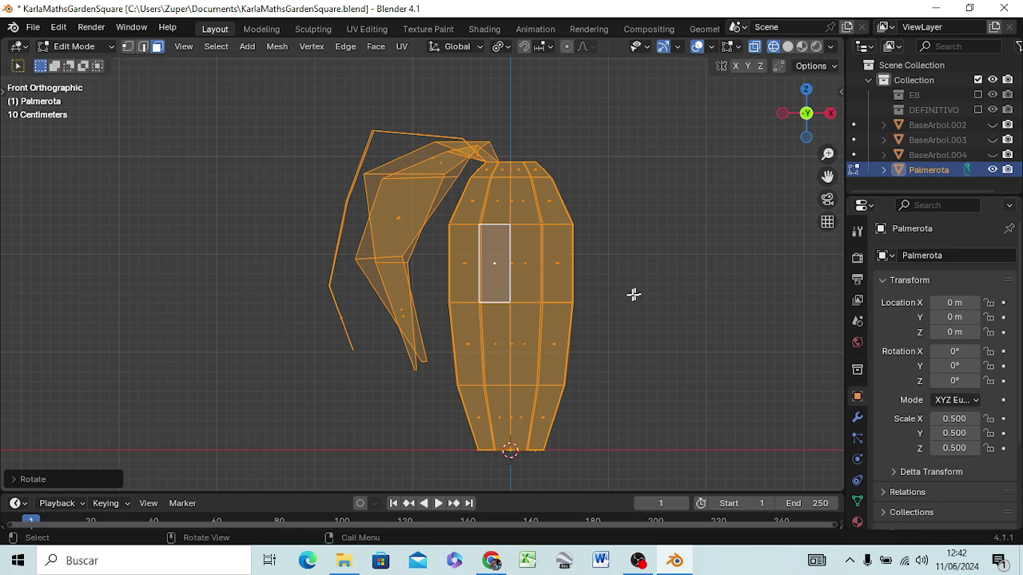
key(alt+a)
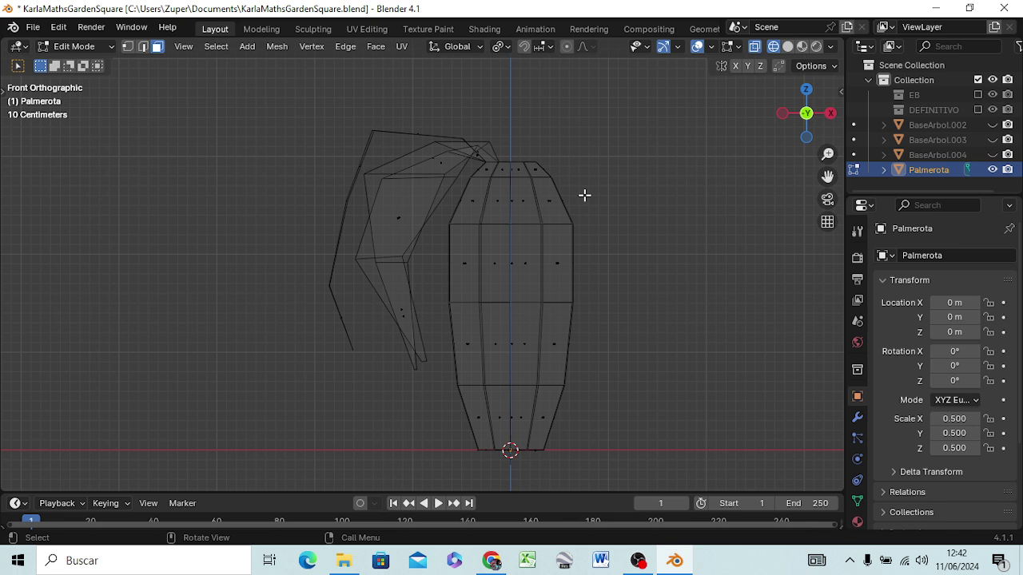
Step: Box-select the trunk's right-half vertices in vertex mode and delete them as Vertices
key(1)
drag(518, 136, 601, 475)
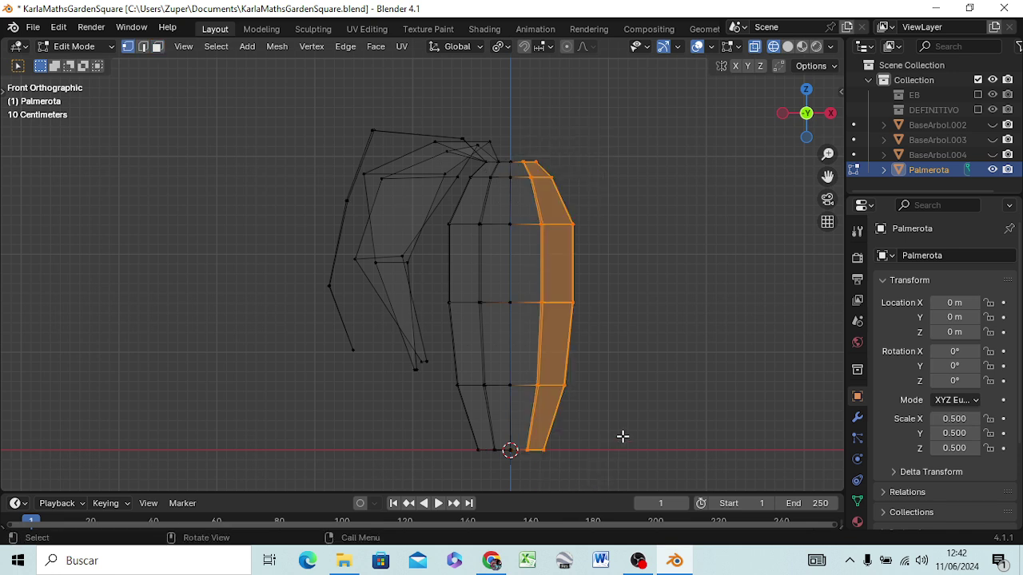
key(x)
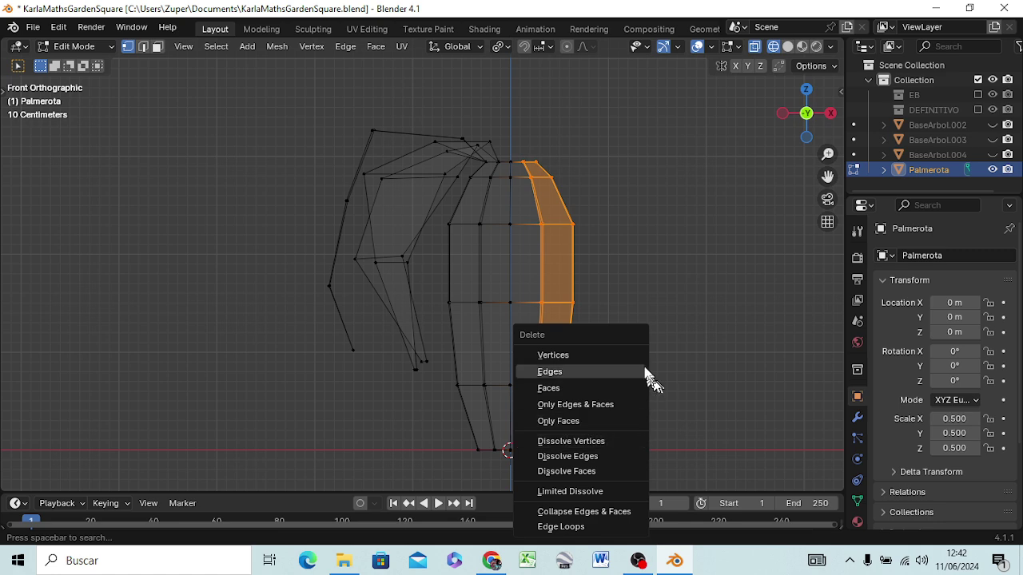
click(623, 355)
mouse_move(570, 347)
middle_down()
mouse_move(570, 377)
mouse_move(630, 356)
mouse_move(504, 405)
mouse_move(443, 450)
mouse_move(484, 408)
middle_up()
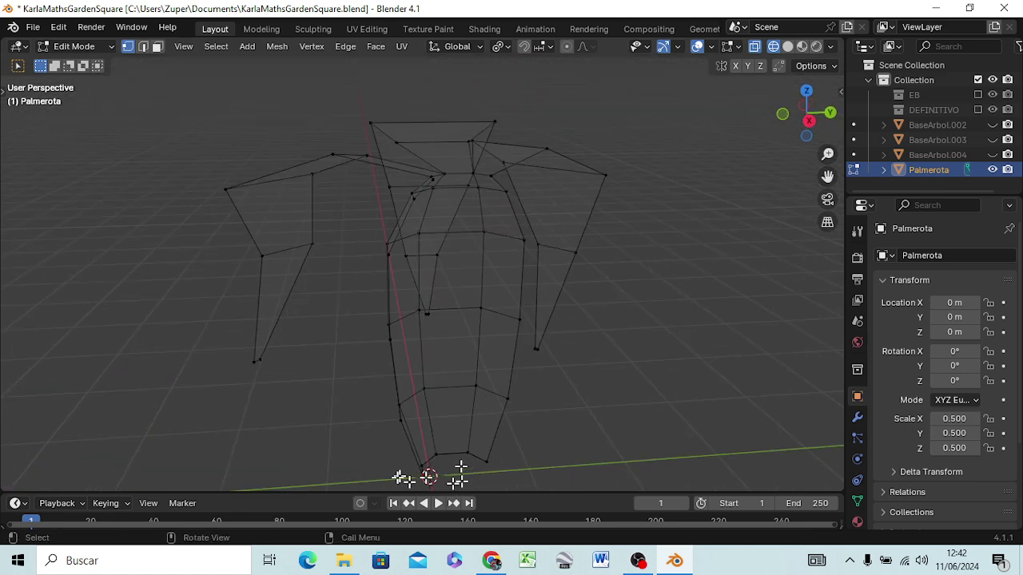
mouse_move(583, 376)
middle_down()
mouse_move(595, 365)
mouse_move(594, 320)
mouse_move(632, 242)
mouse_move(593, 166)
mouse_move(514, 196)
middle_up()
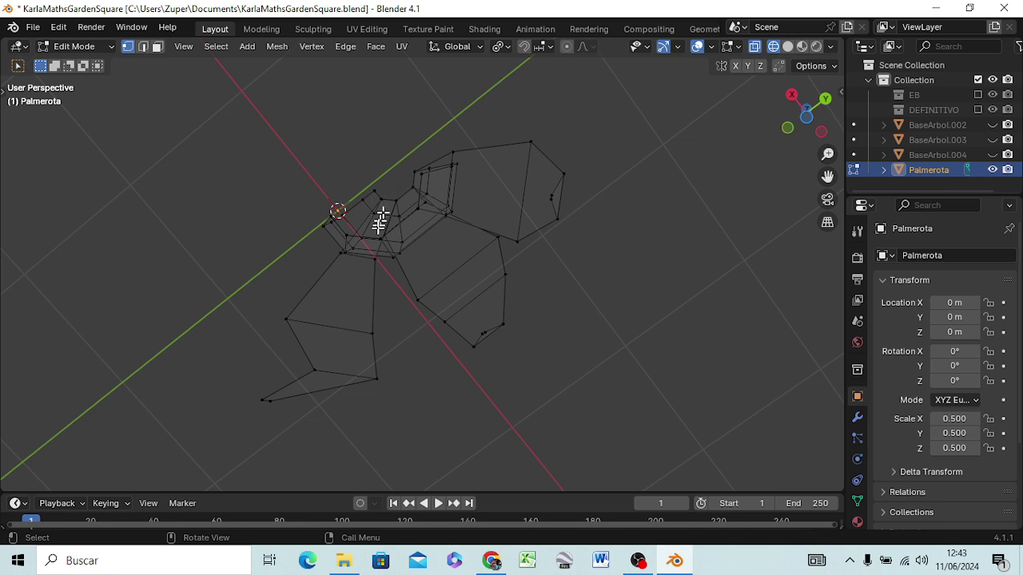
scroll(432, 218, up, 1)
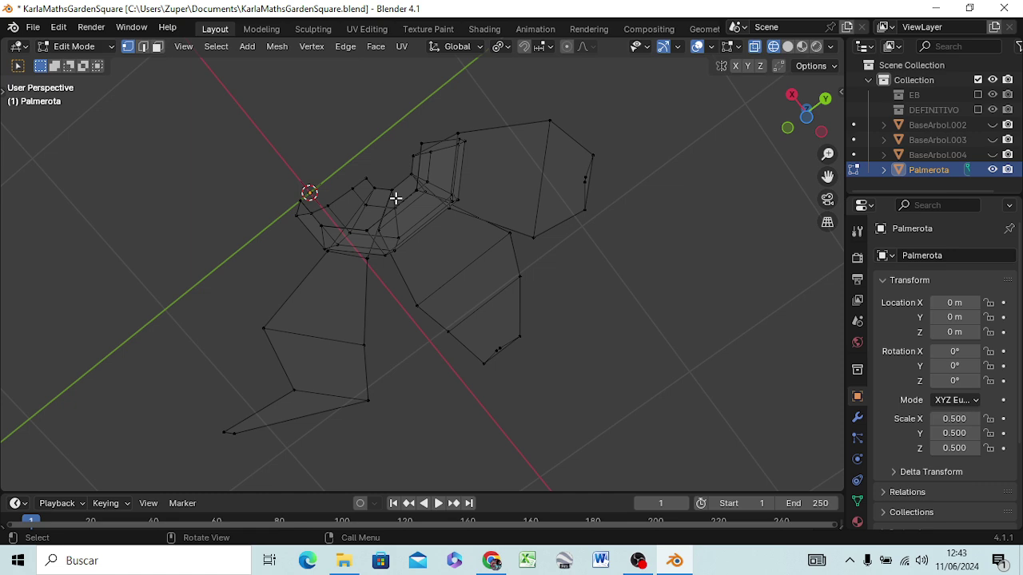
Step: From Top view, extrude the edge beside the upper leaf along X into a new strip
key(KP_7)
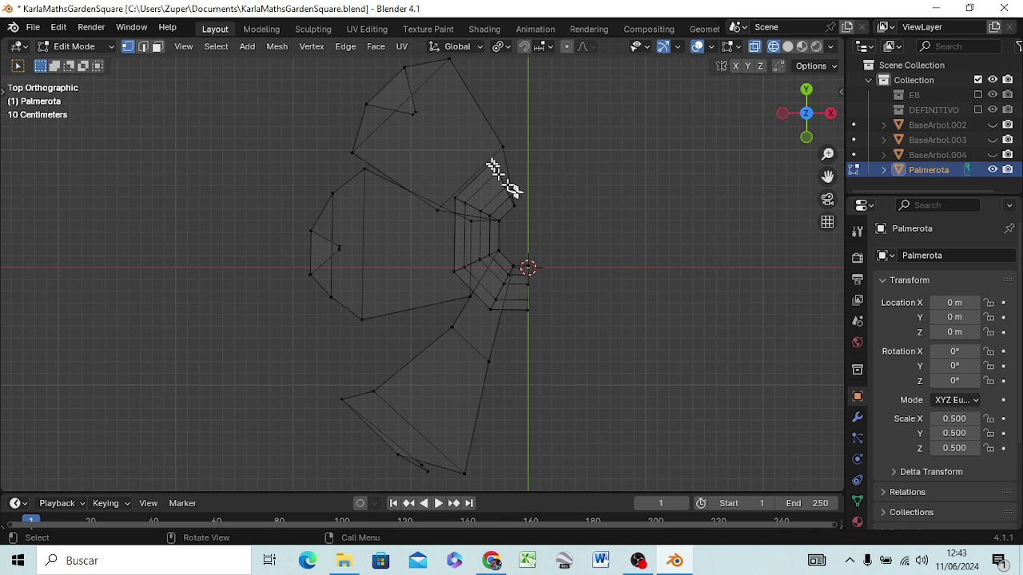
drag(519, 211, 491, 156)
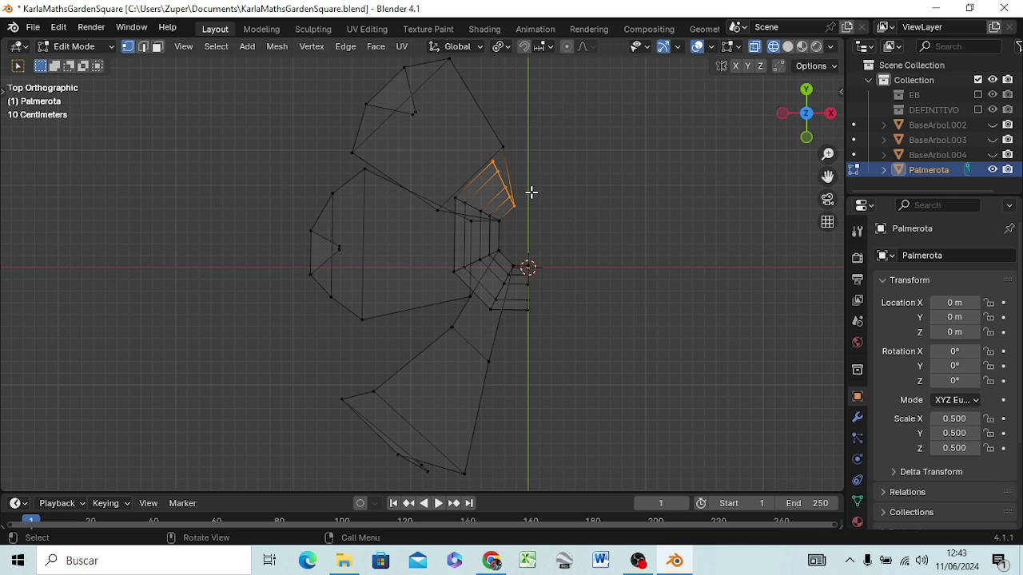
key(g)
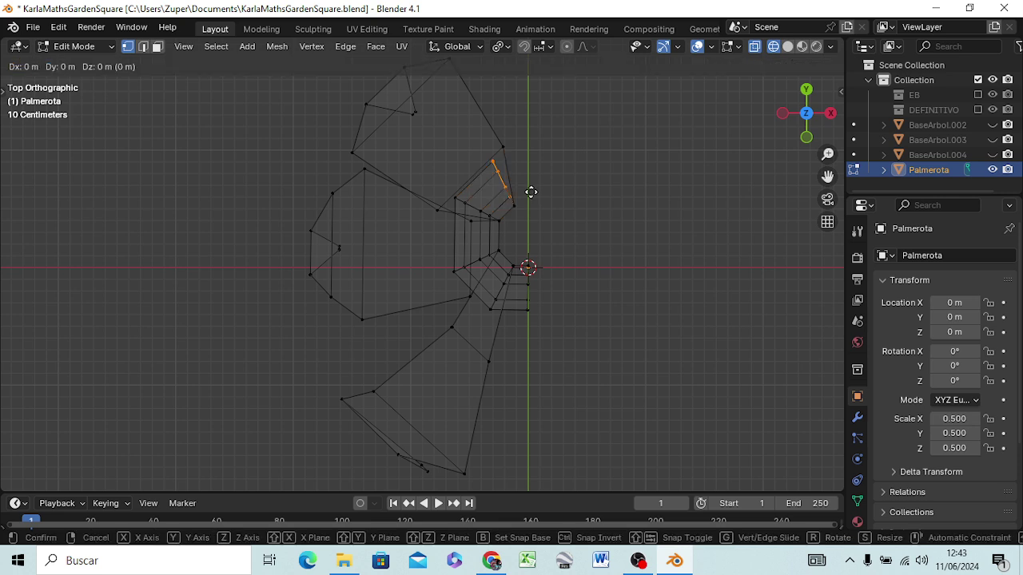
key(x)
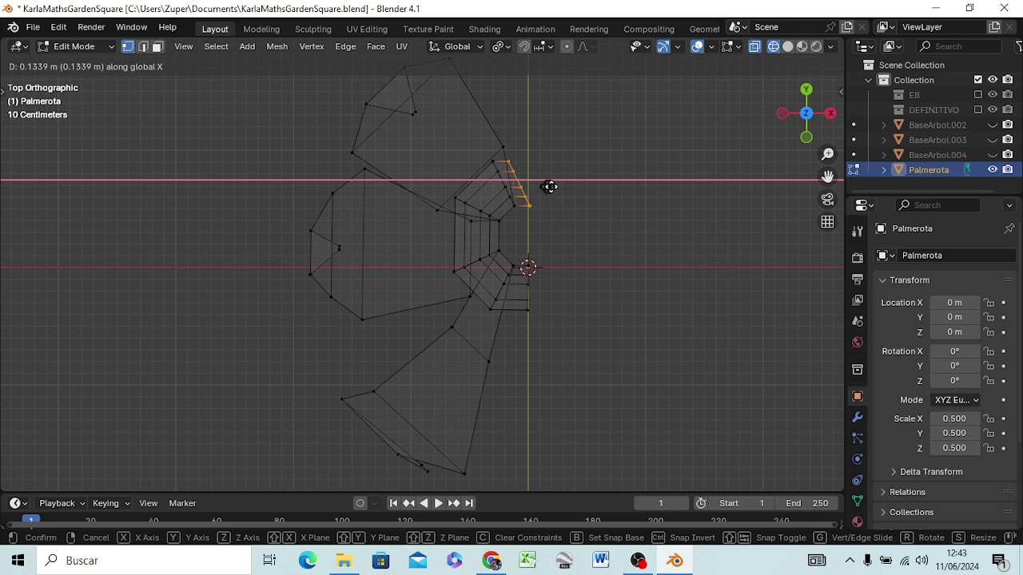
click(546, 185)
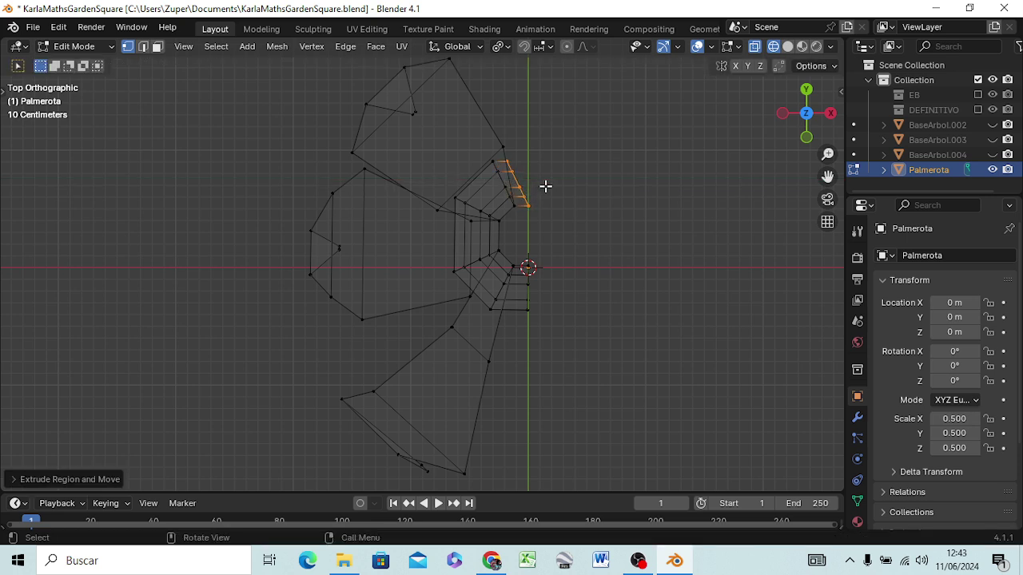
Step: Move the strip's outer vertices along X onto the centre line, then deselect all
shift+click(529, 205)
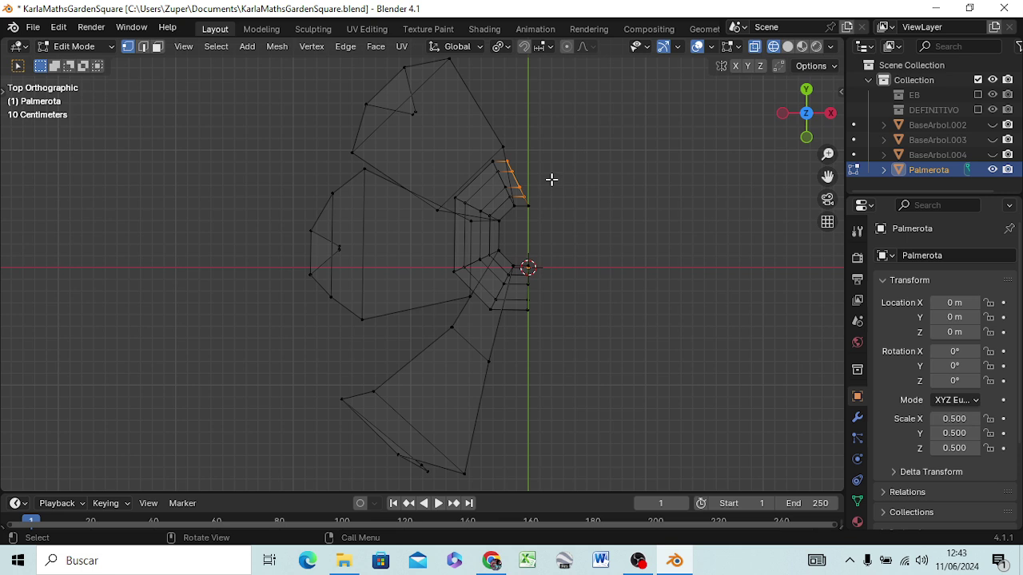
key(g)
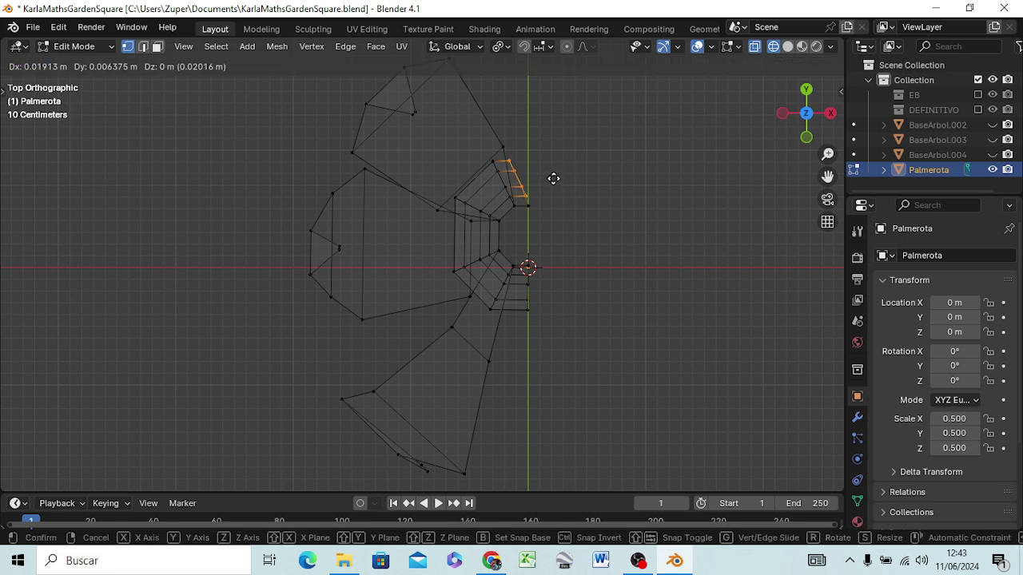
key(x)
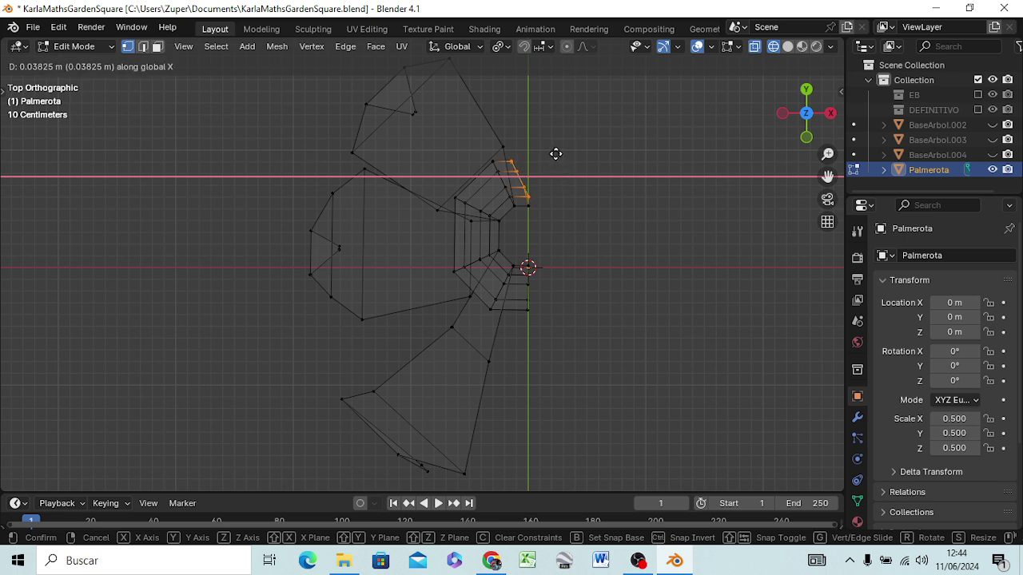
click(555, 153)
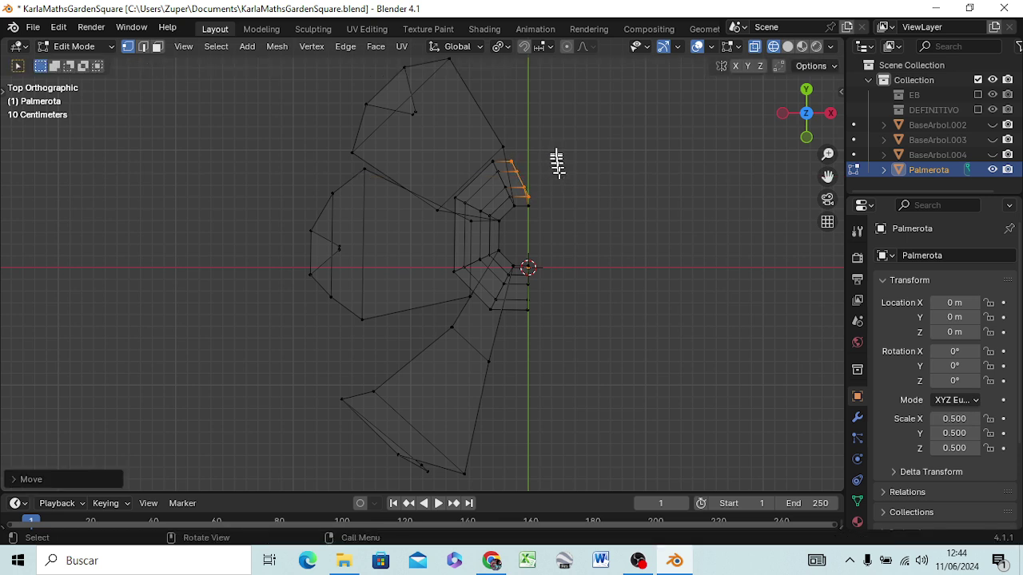
shift+click(530, 195)
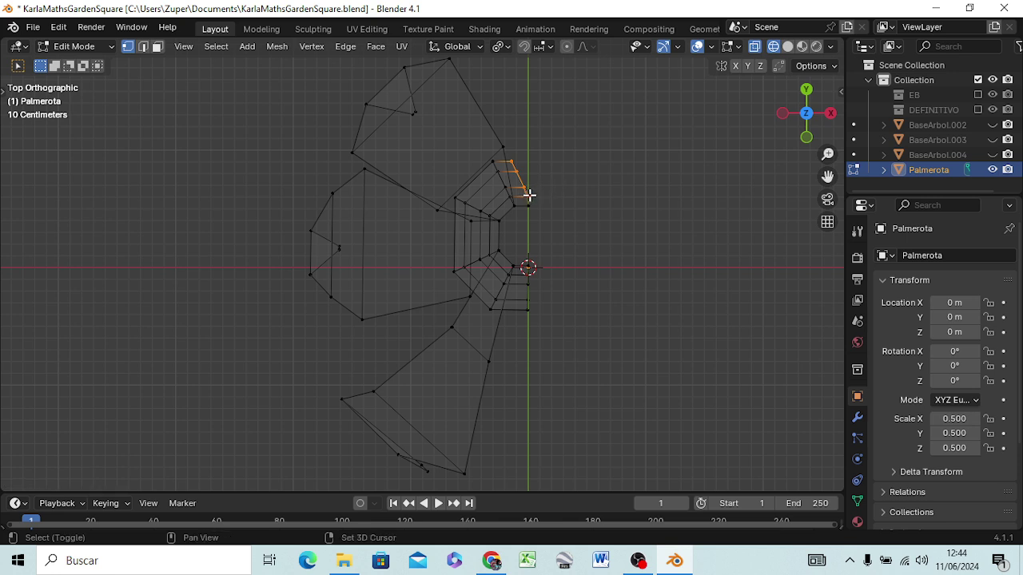
key(alt+a)
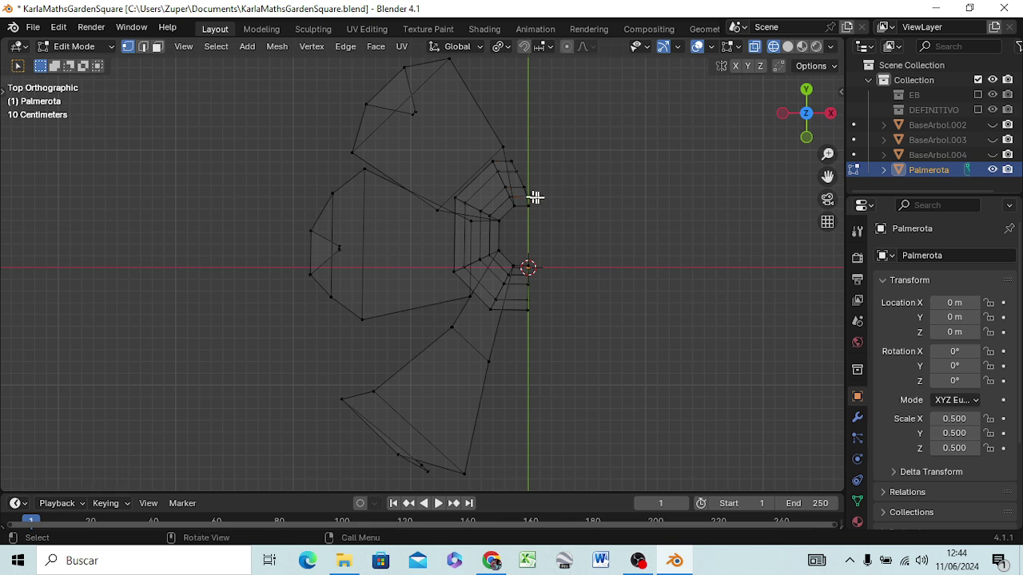
Step: In front view, move the trunk's outer-edge vertices along X onto the centre line
mouse_move(521, 187)
middle_down()
mouse_move(491, 252)
mouse_move(422, 228)
mouse_move(440, 171)
mouse_move(406, 119)
mouse_move(349, 81)
mouse_move(144, 56)
middle_up()
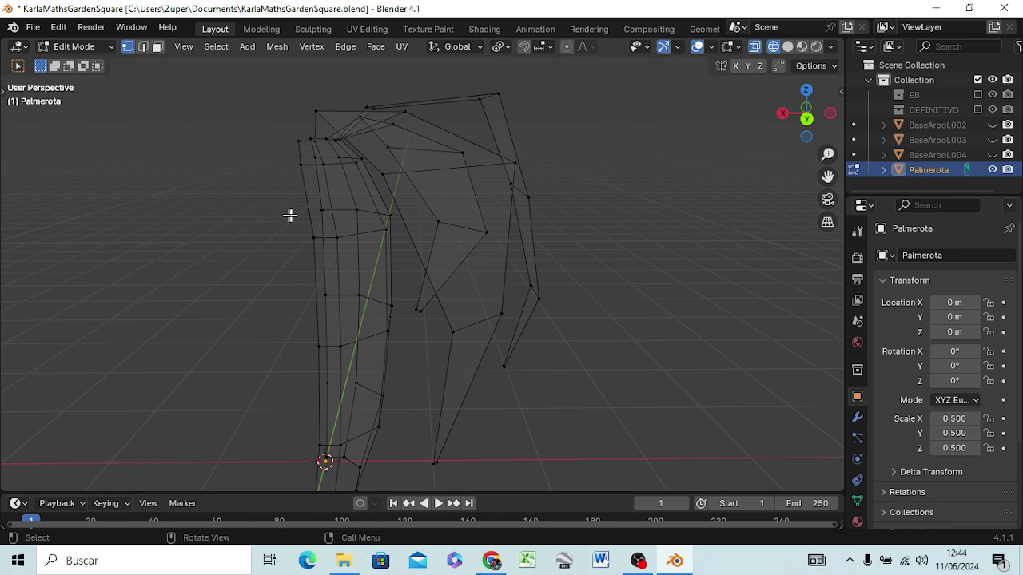
drag(300, 216, 317, 389)
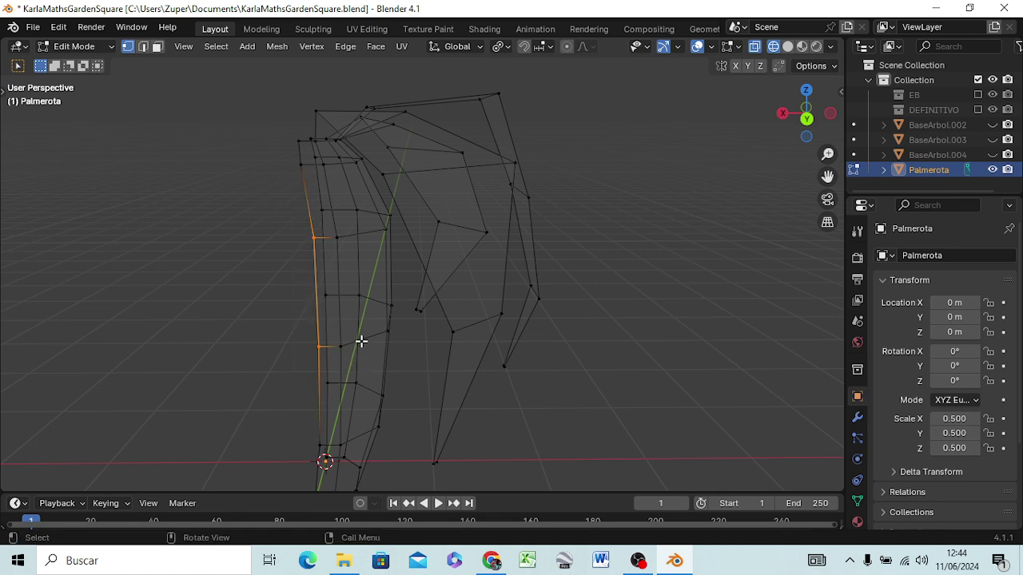
key(KP_5)
key(KP_1)
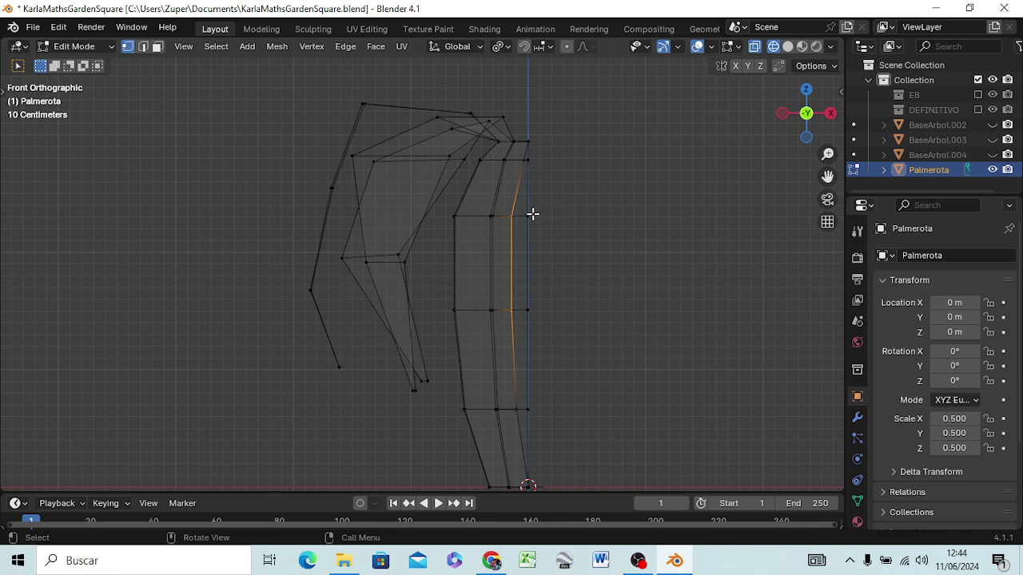
key(g)
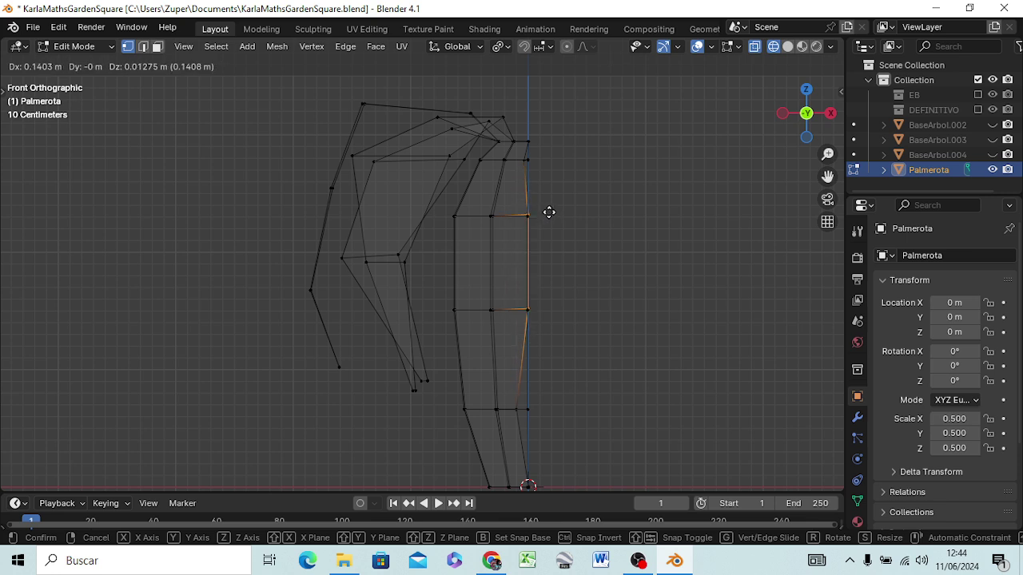
key(x)
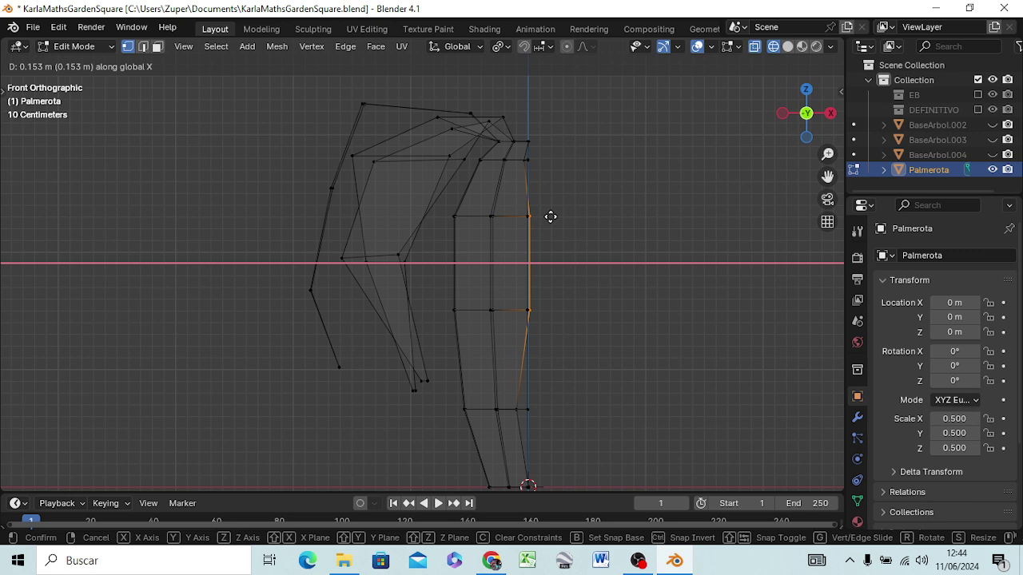
click(550, 217)
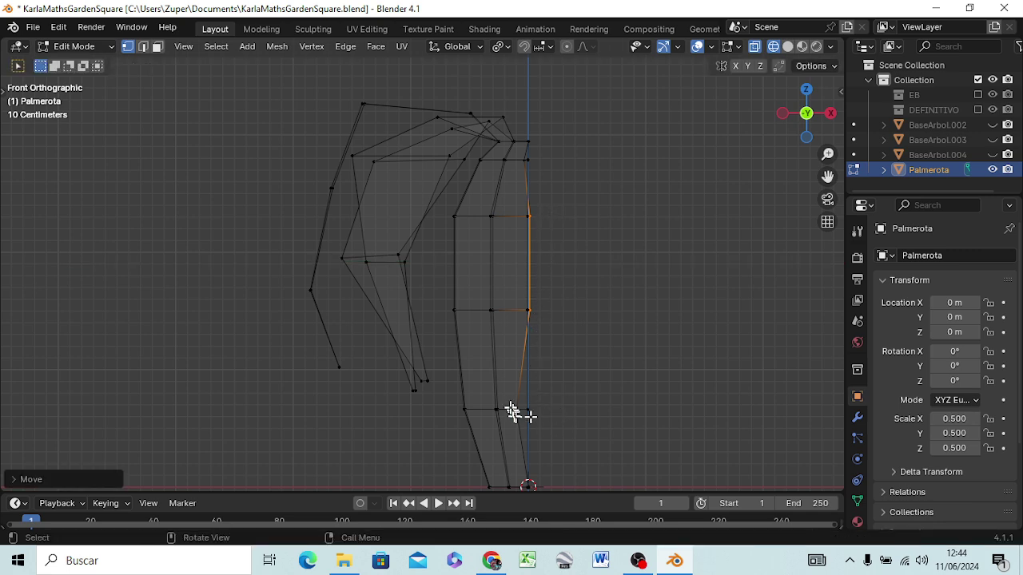
Step: Move a lower trunk vertex along X onto the centre line
middle_drag(557, 409, 379, 406)
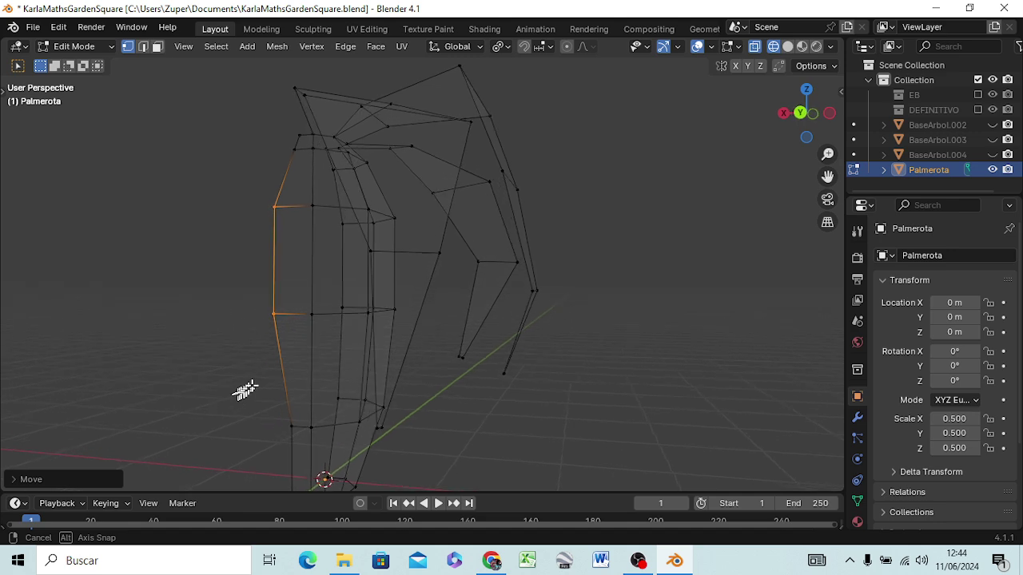
middle_drag(378, 406, 287, 394)
click(303, 403)
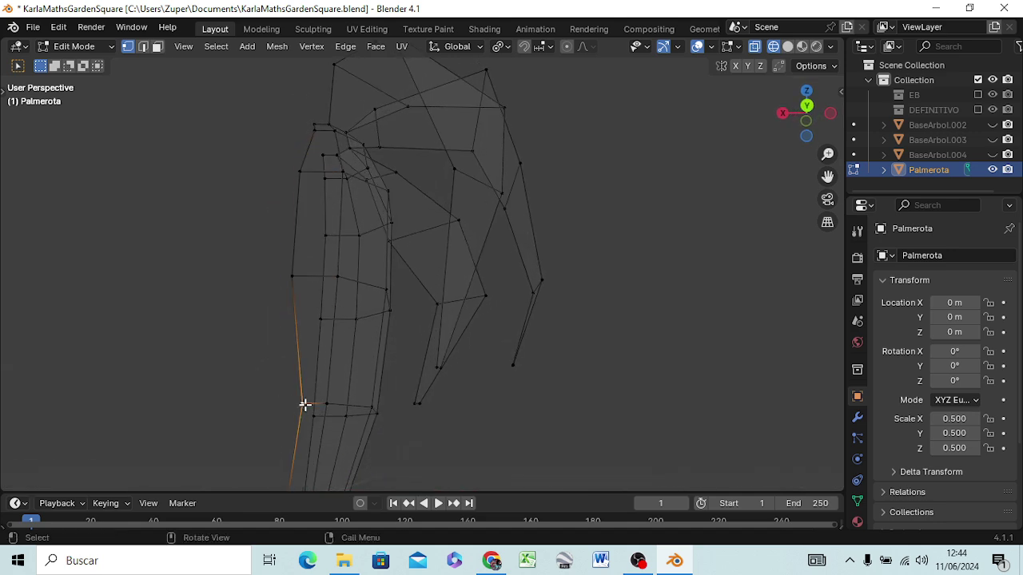
key(KP_3)
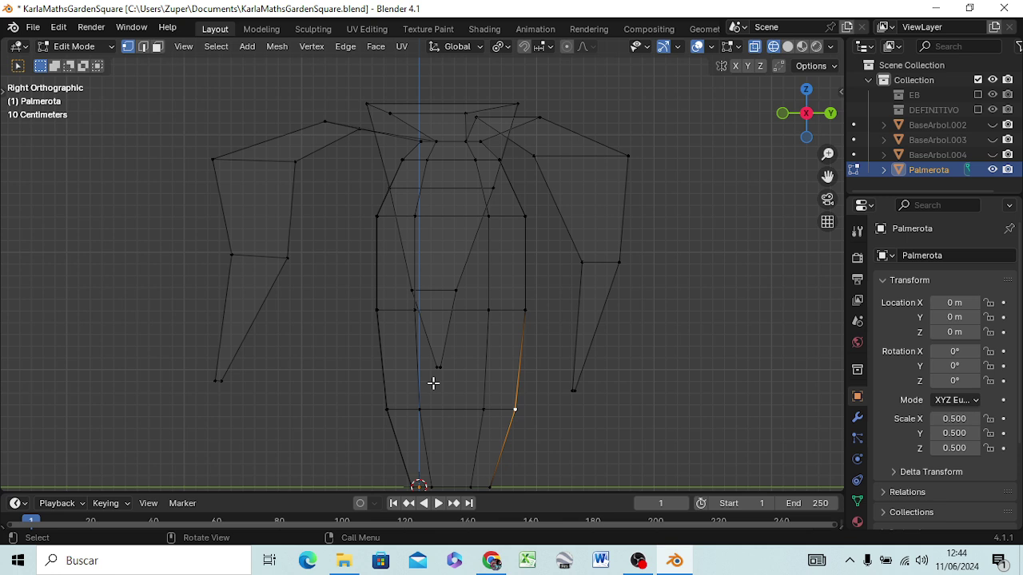
key(KP_1)
key(g)
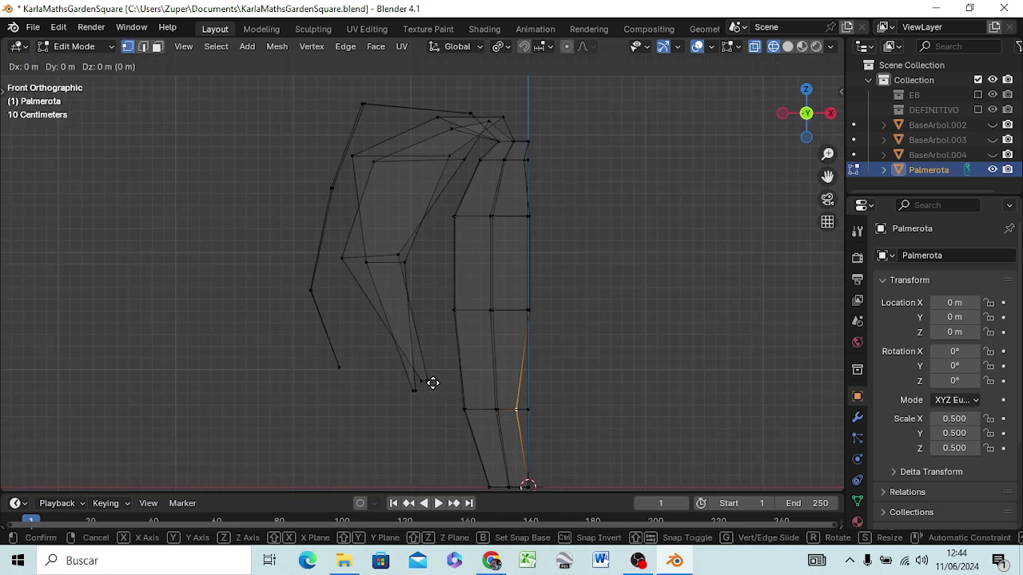
key(x)
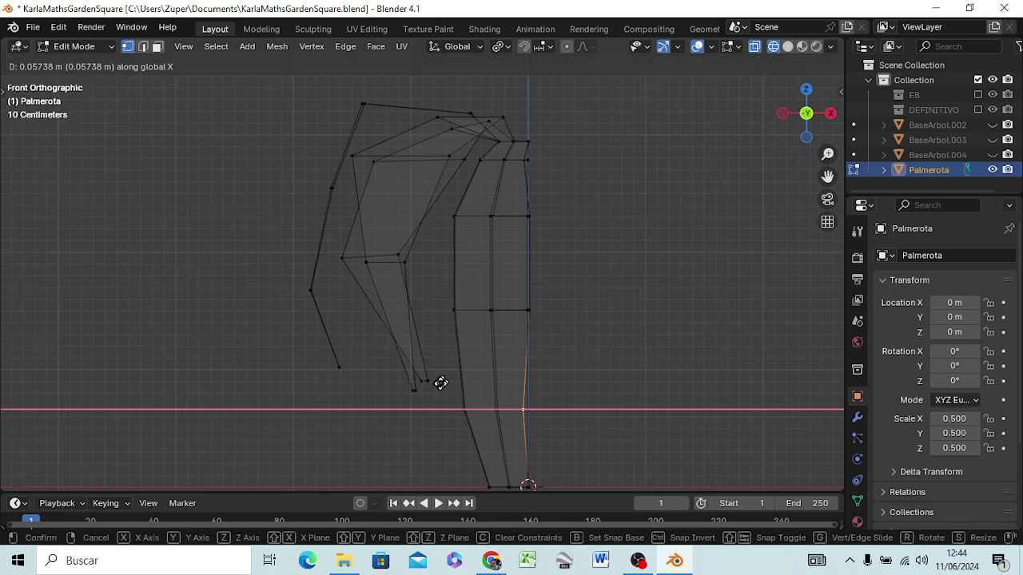
click(445, 385)
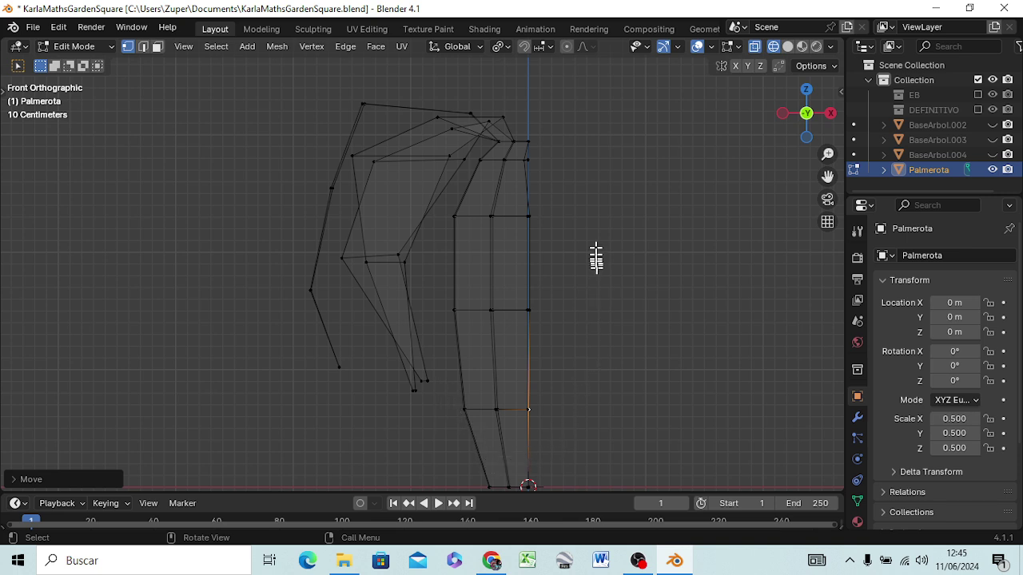
Step: Shift the upper trunk vertex and the one below it along X to the centre line
click(522, 168)
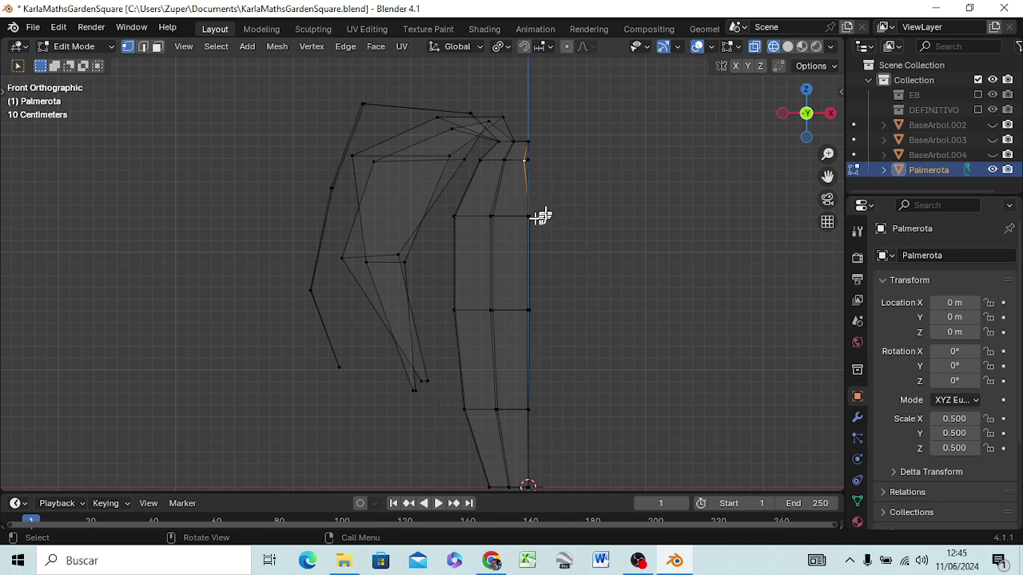
key(g)
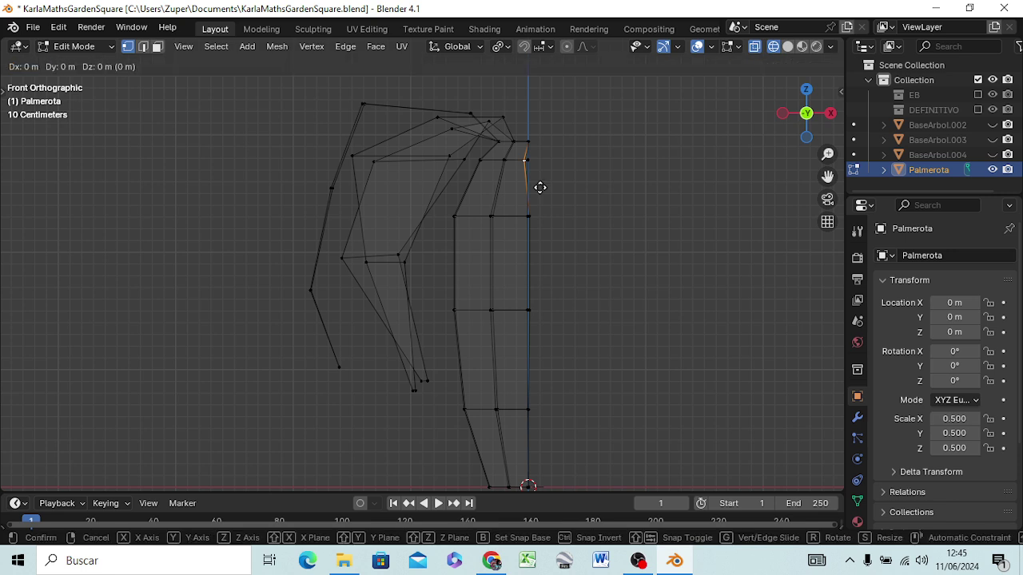
key(x)
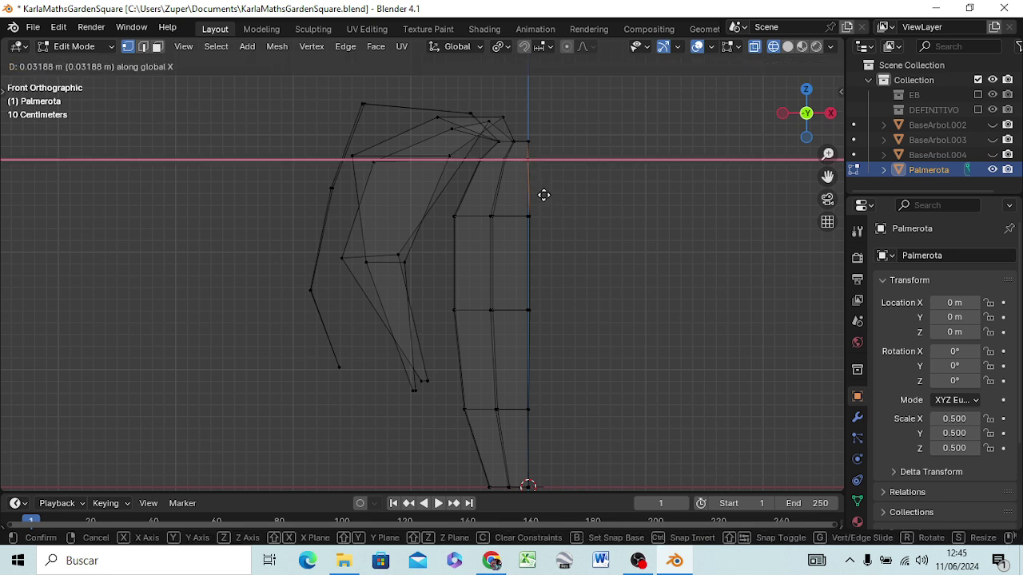
click(544, 195)
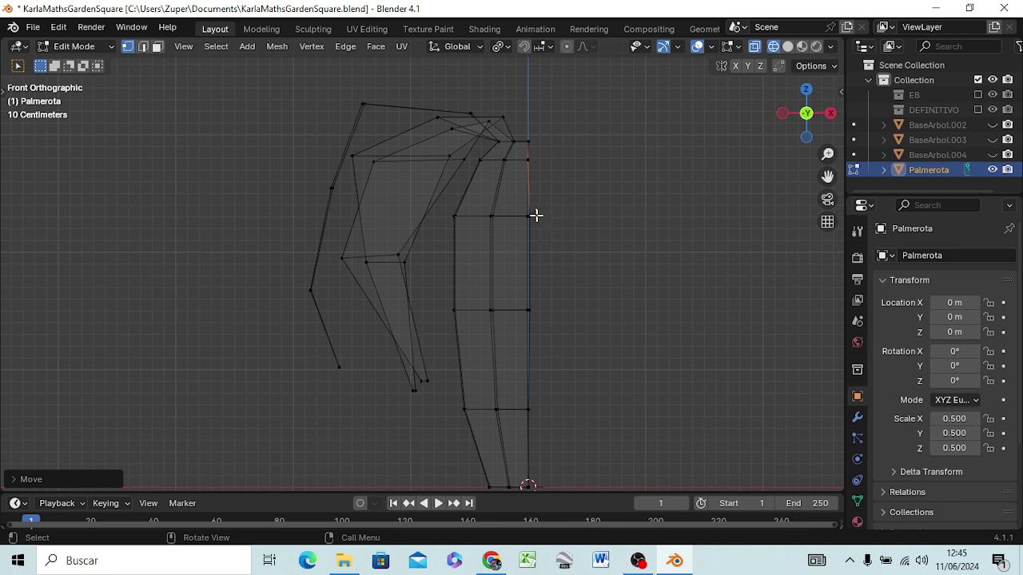
click(539, 218)
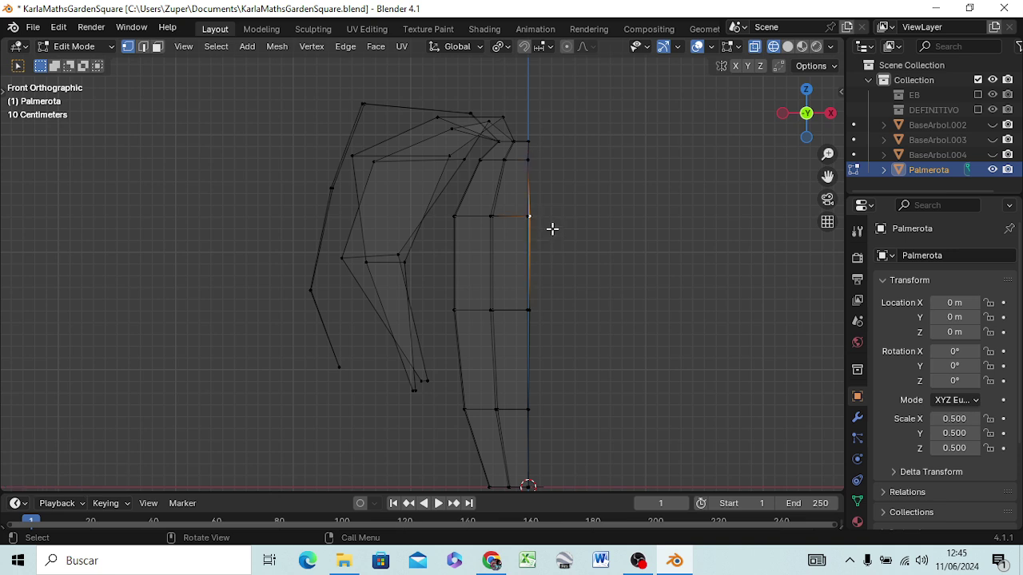
key(g)
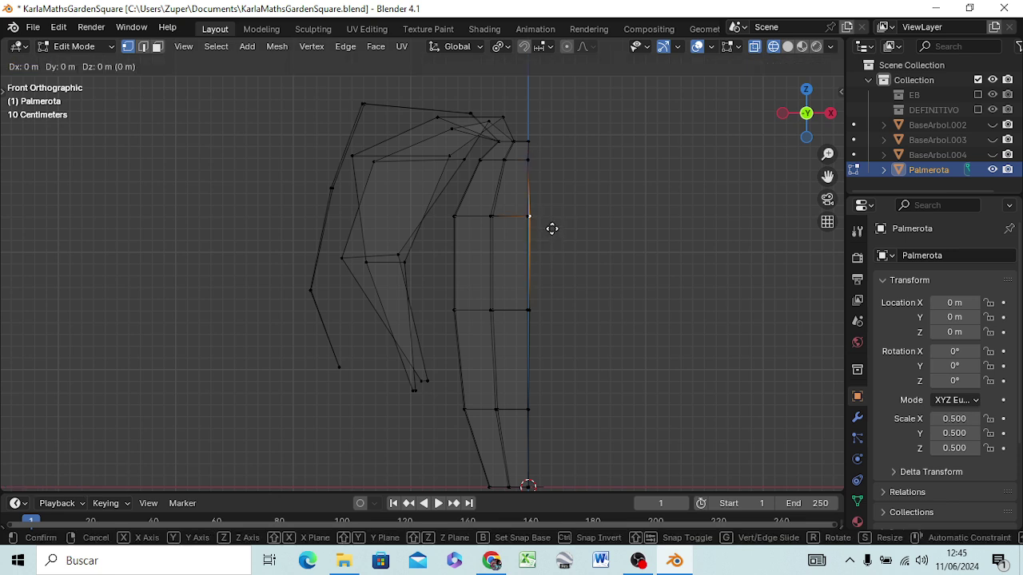
key(x)
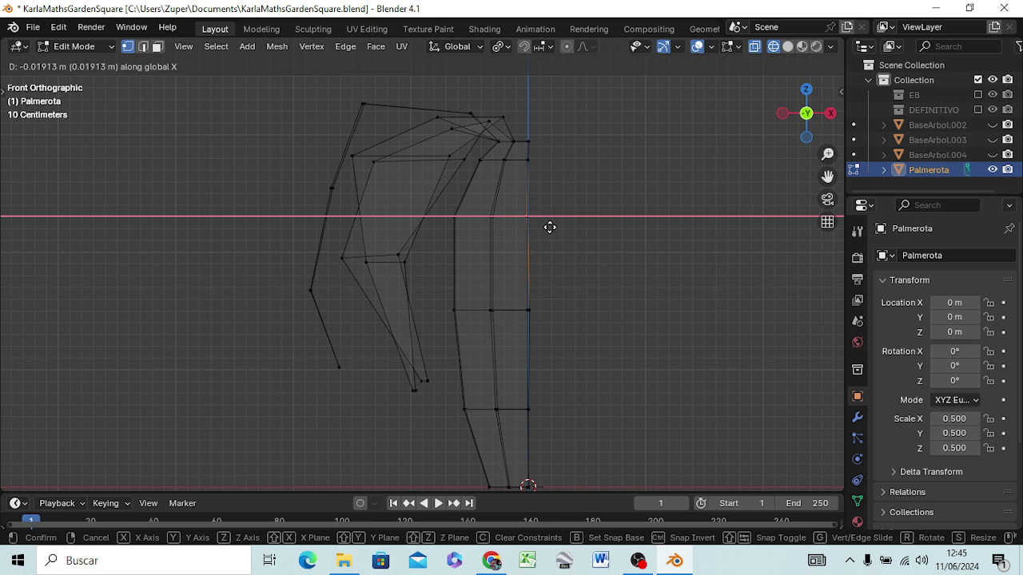
click(551, 228)
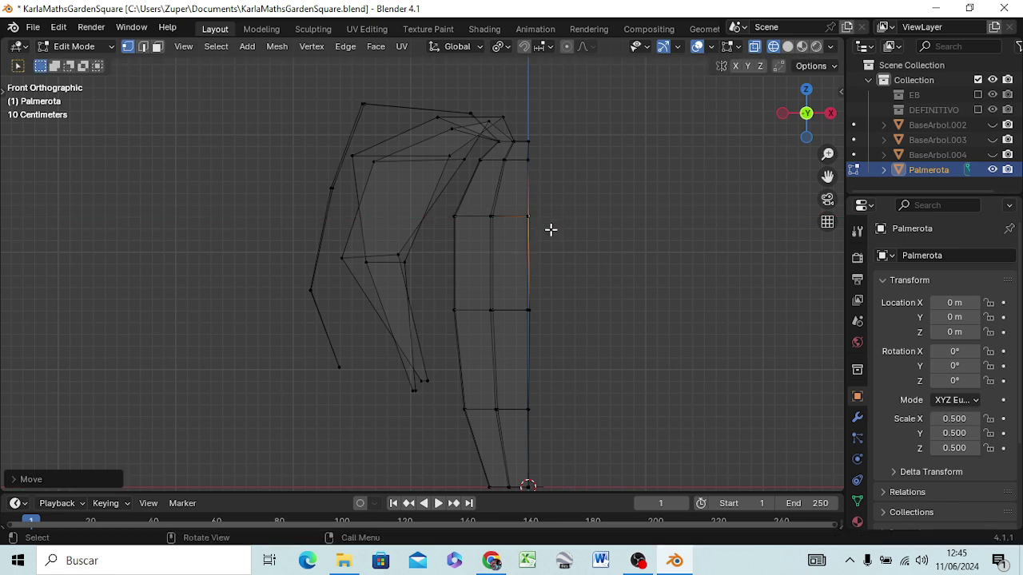
Step: Nudge the middle side vertex of the trunk along X into line
click(526, 310)
key(g)
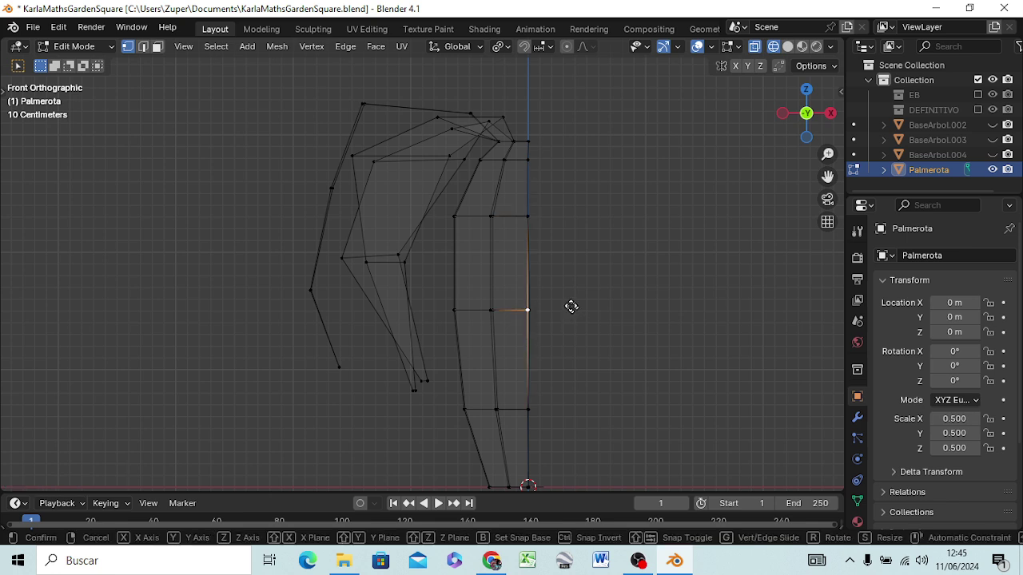
key(x)
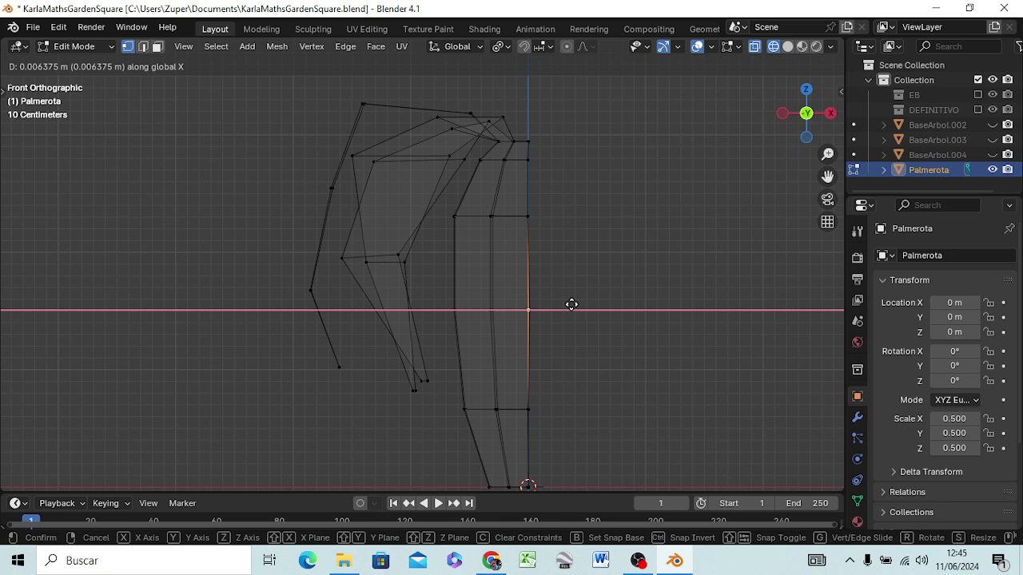
click(571, 304)
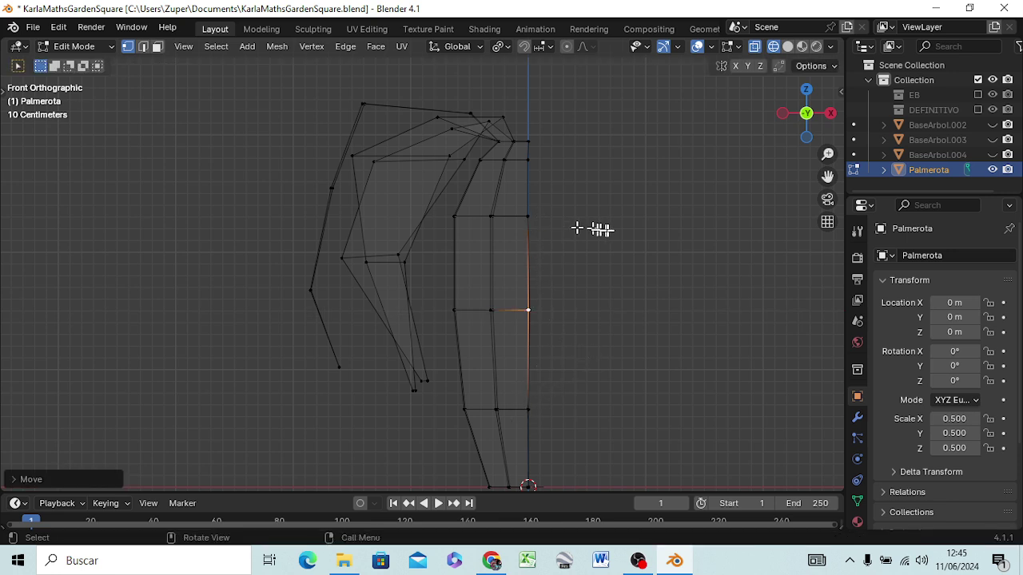
scroll(737, 263, down, 2)
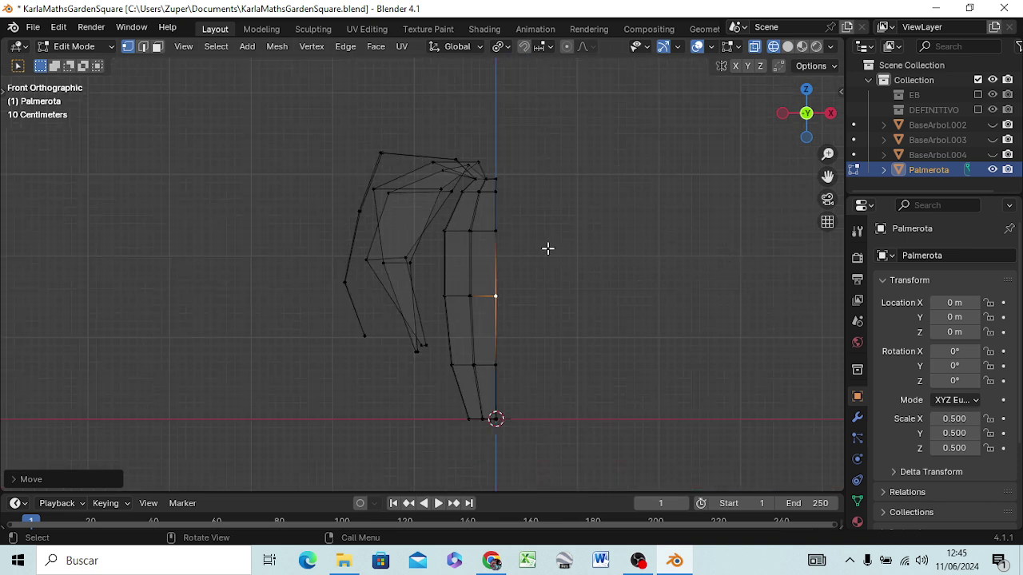
Step: Select the whole Palmerota mesh and add a Mirror modifier on X with merge enabled
key(a)
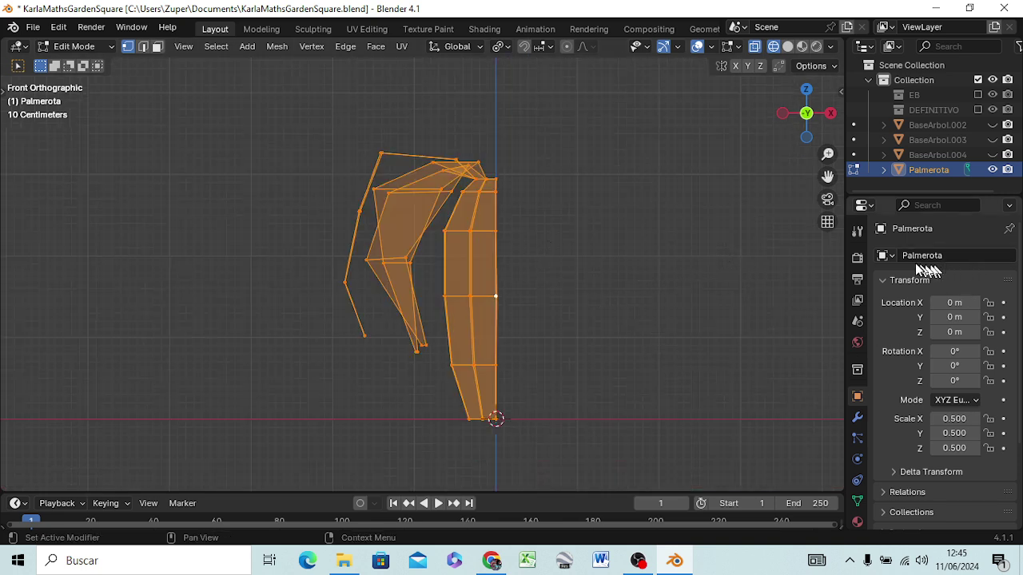
click(857, 417)
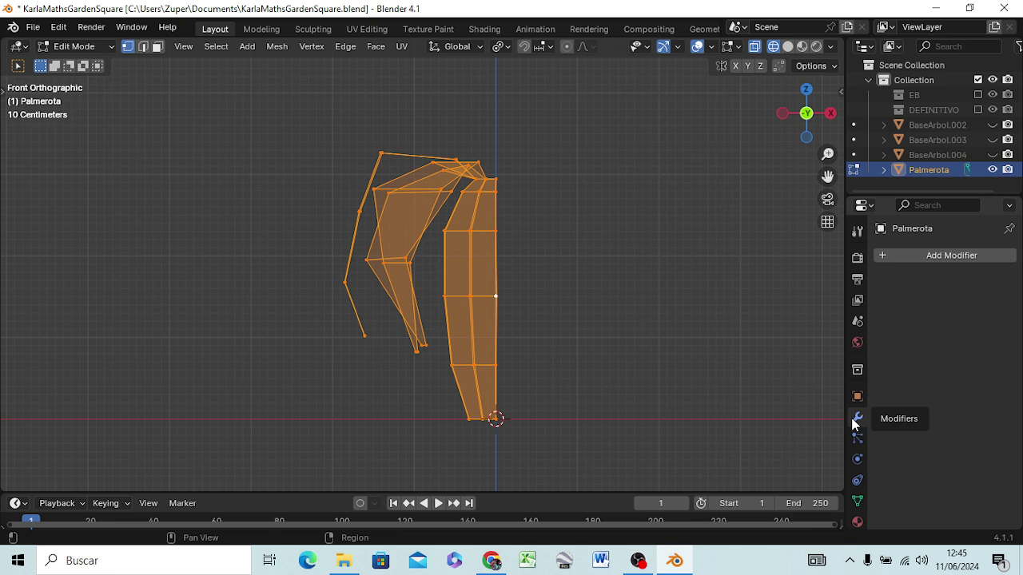
click(962, 257)
mouse_move(888, 325)
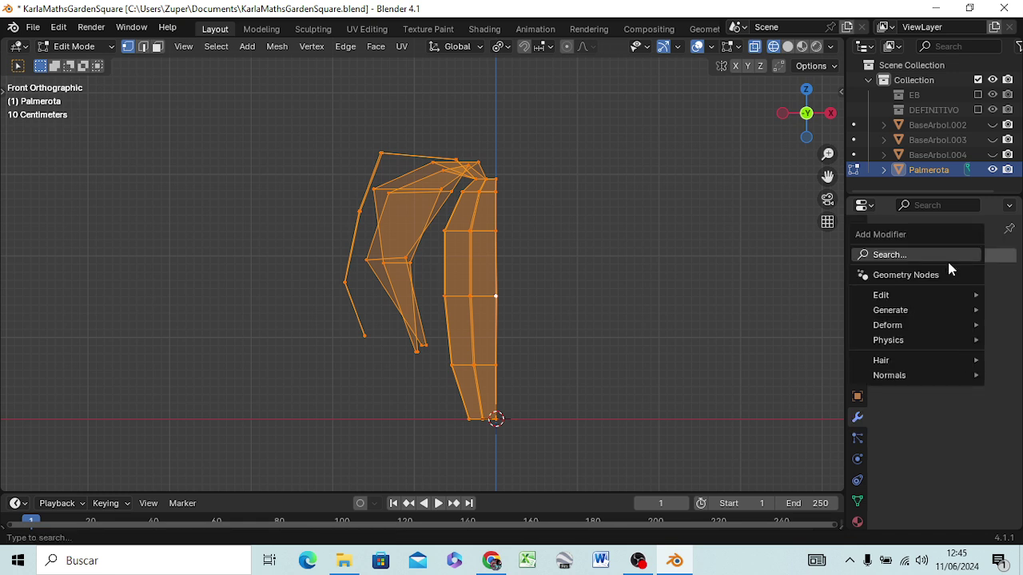
click(891, 255)
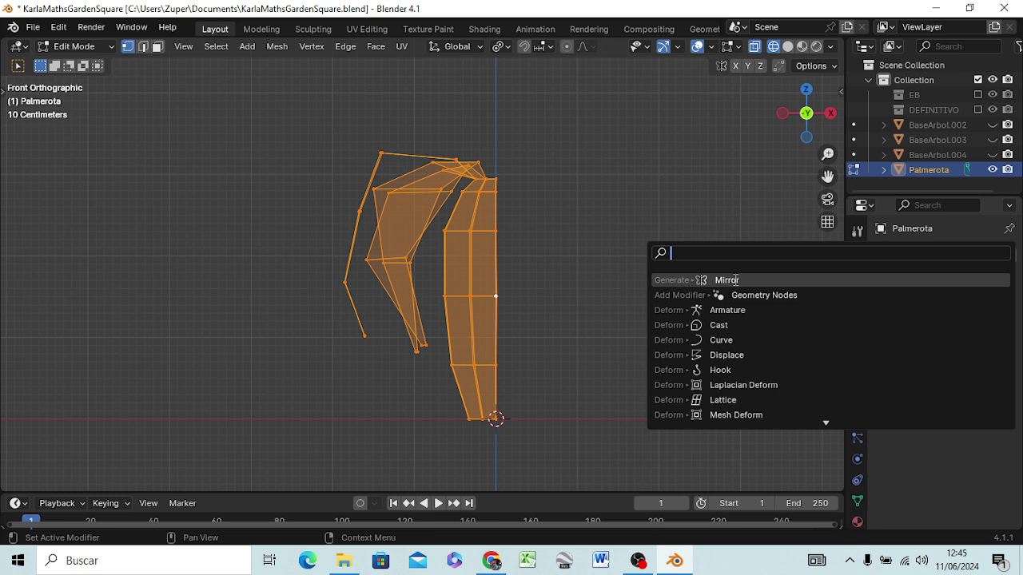
click(736, 280)
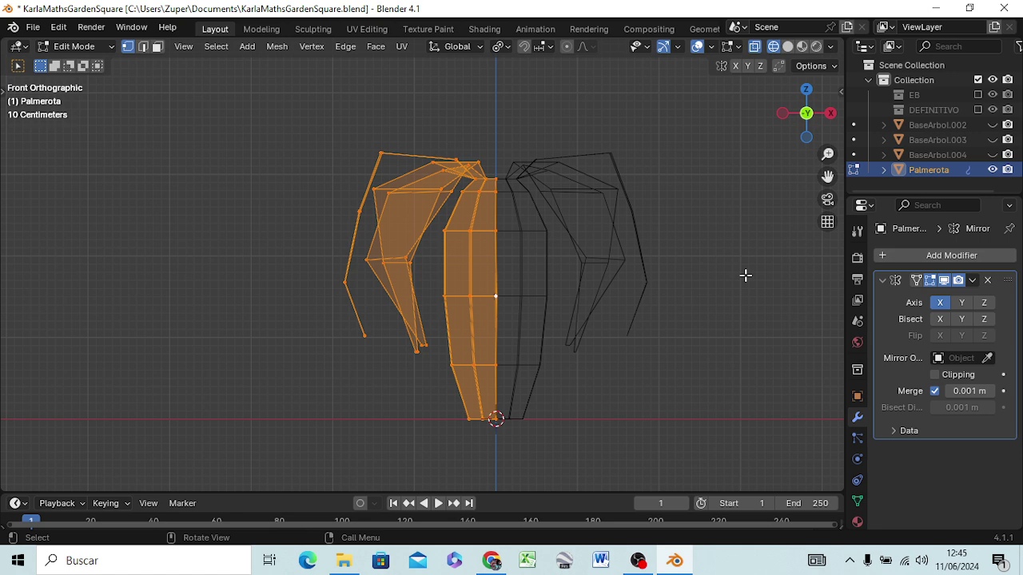
Step: Switch the viewport to solid shading and orbit to view the palm in perspective
key(z)
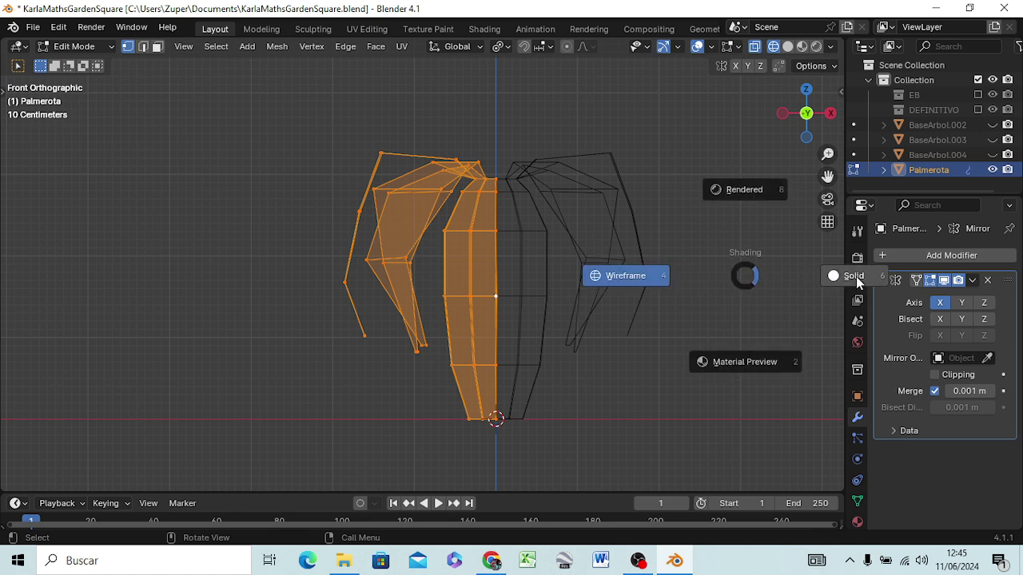
click(836, 284)
mouse_move(669, 299)
middle_down()
mouse_move(495, 389)
mouse_move(338, 382)
mouse_move(359, 439)
mouse_move(422, 454)
mouse_move(398, 393)
mouse_move(402, 330)
middle_up()
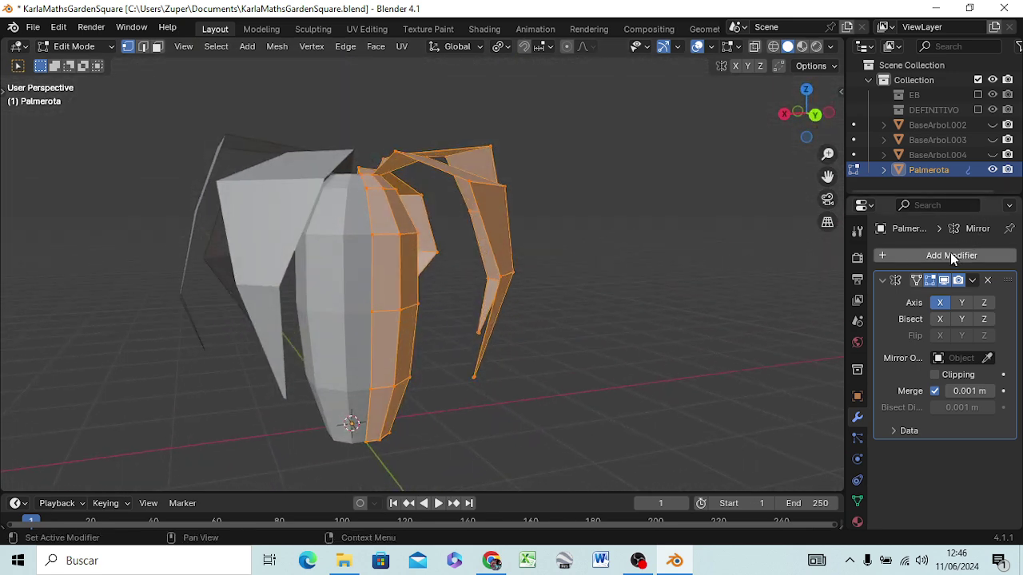
Step: Leave Edit Mode, then undo back to the unmirrored half of the palm
click(971, 279)
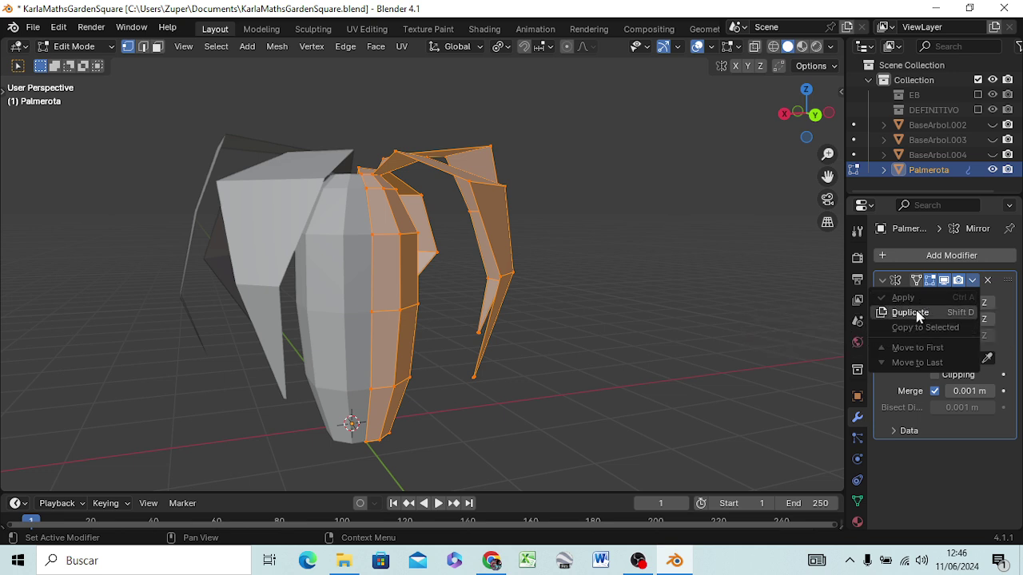
click(763, 325)
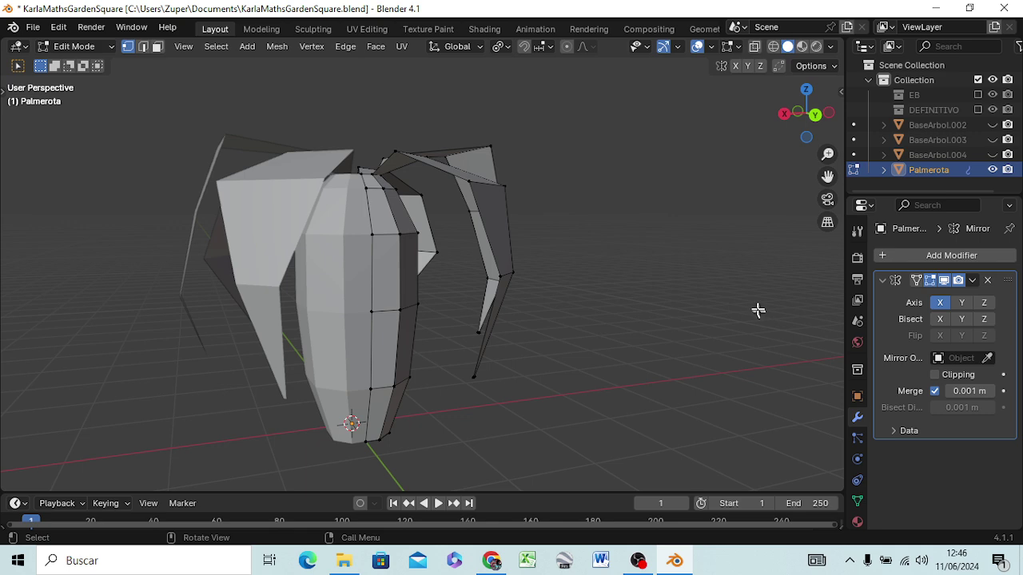
key(Tab)
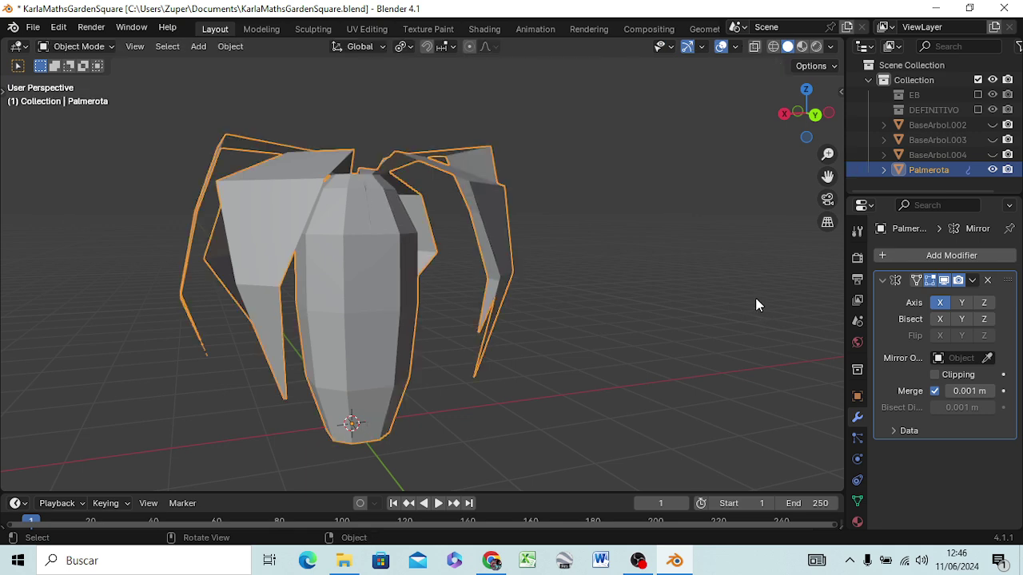
mouse_move(469, 267)
middle_down()
mouse_move(475, 297)
mouse_move(791, 353)
mouse_move(771, 325)
middle_up()
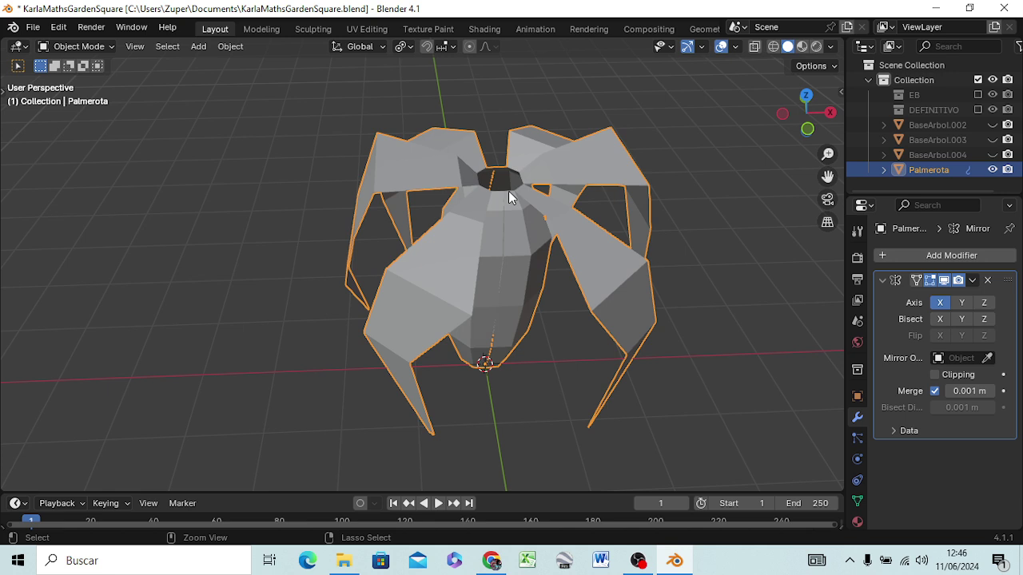
key(ctrl+z)
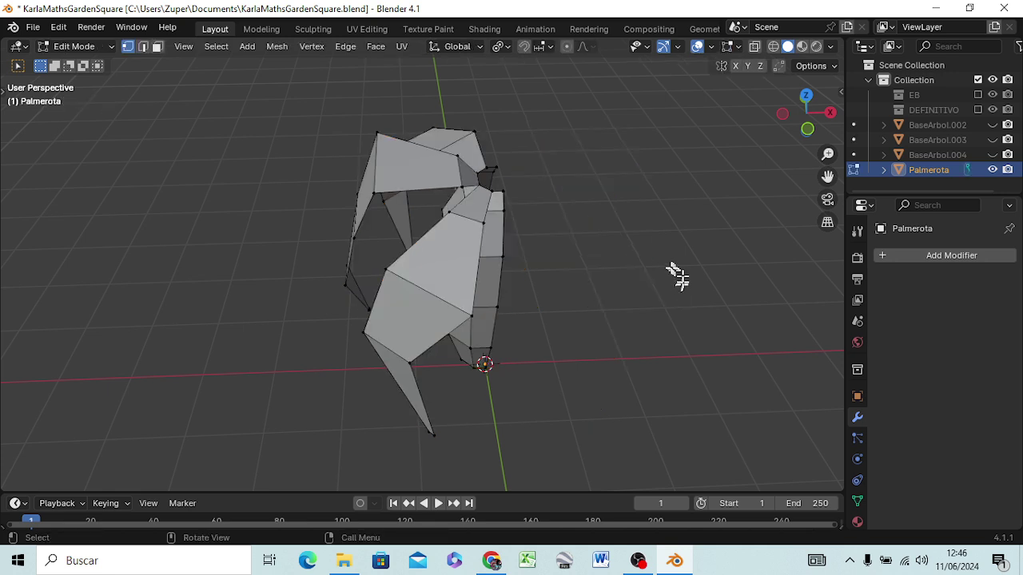
Step: In edge select mode, select the whole mesh and add a Mirror modifier again
click(498, 190)
key(g)
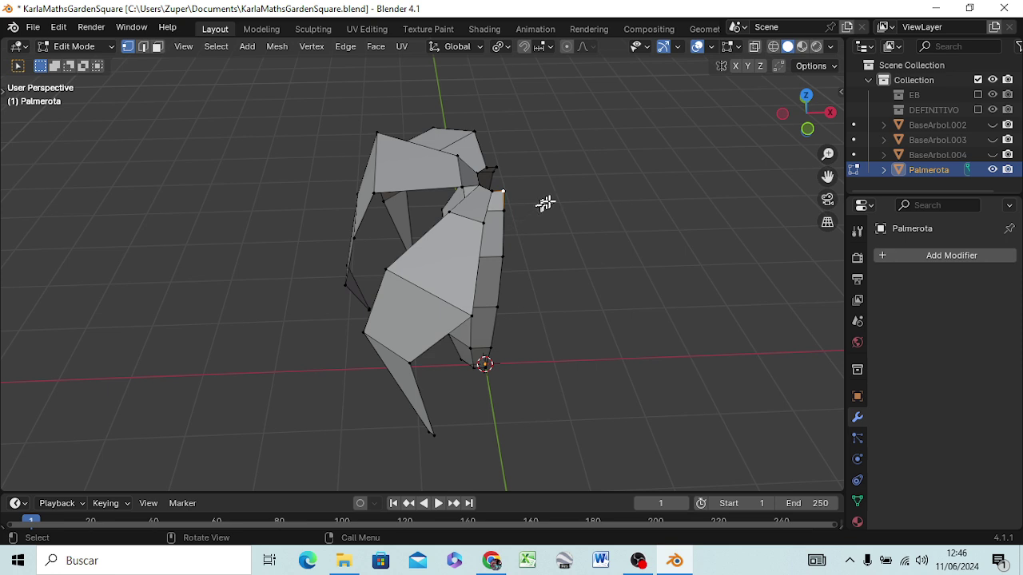
key(2)
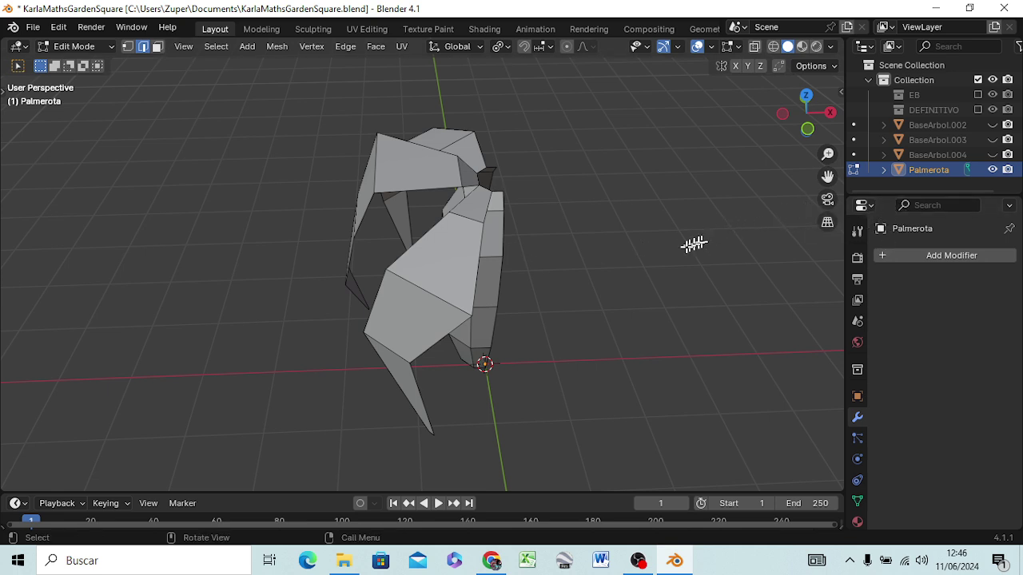
key(a)
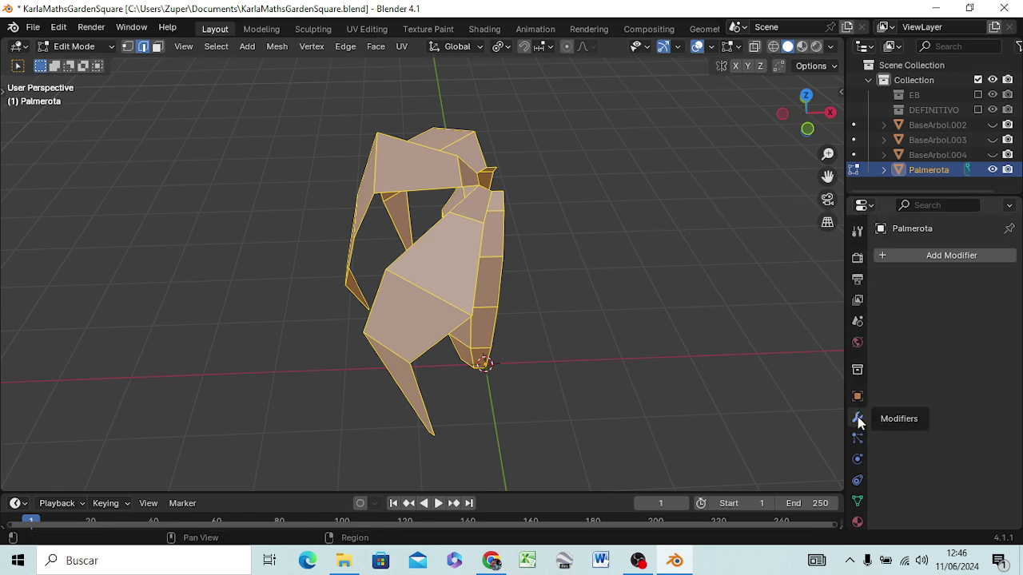
click(935, 257)
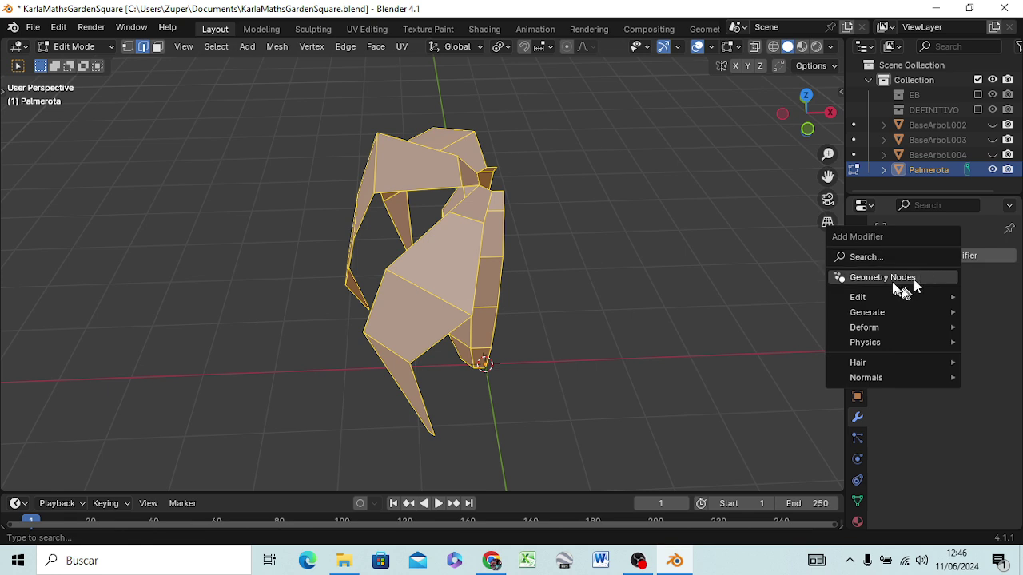
click(863, 258)
click(783, 287)
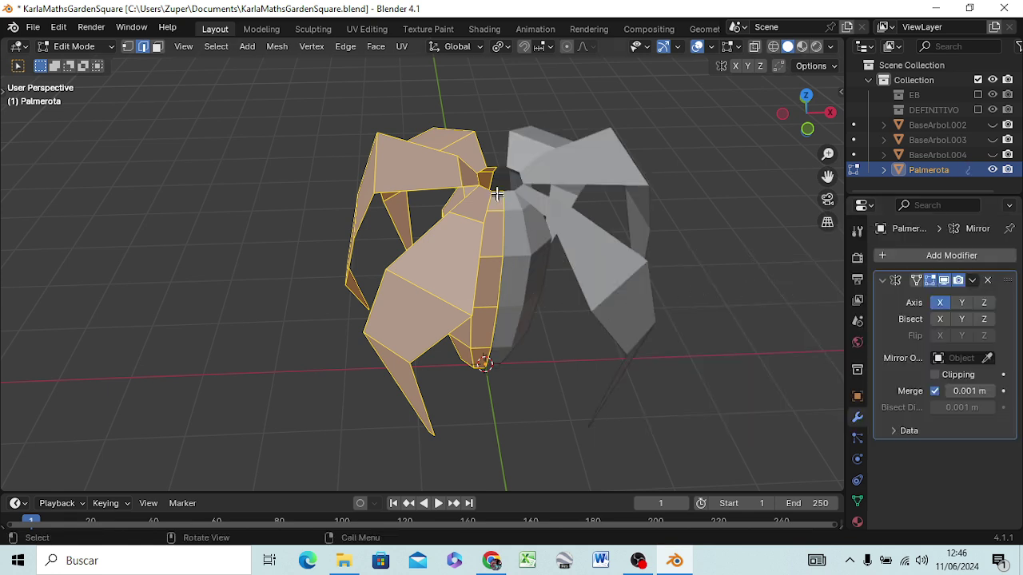
Step: Return to Object Mode and apply the Mirror modifier permanently
key(alt+a)
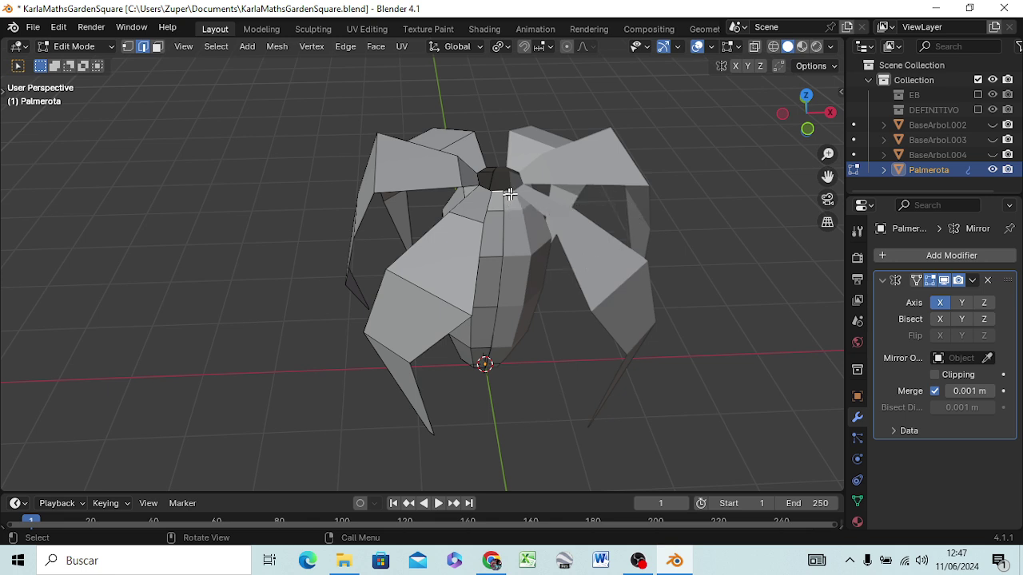
click(972, 283)
key(Tab)
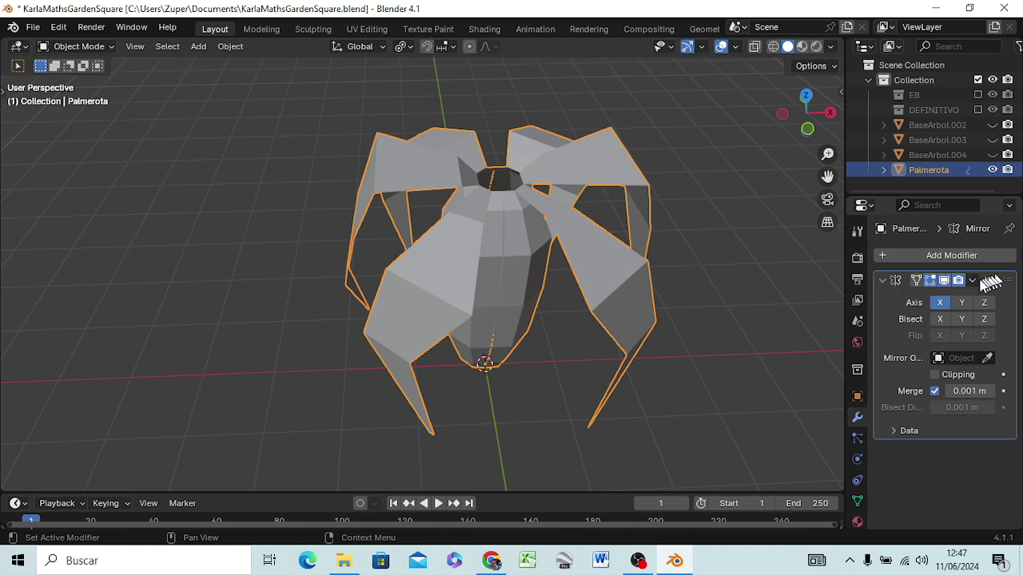
click(972, 282)
click(973, 281)
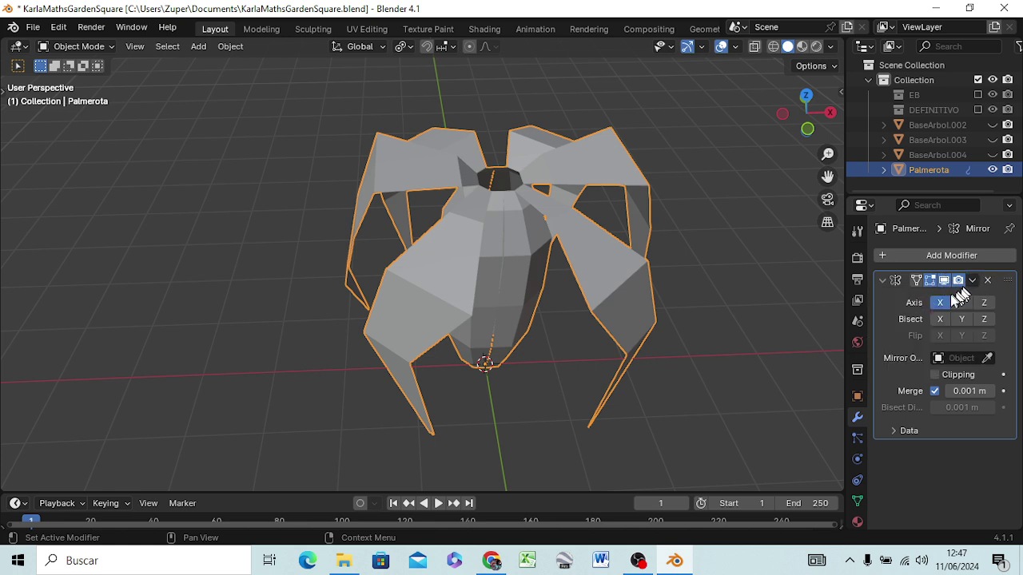
click(972, 281)
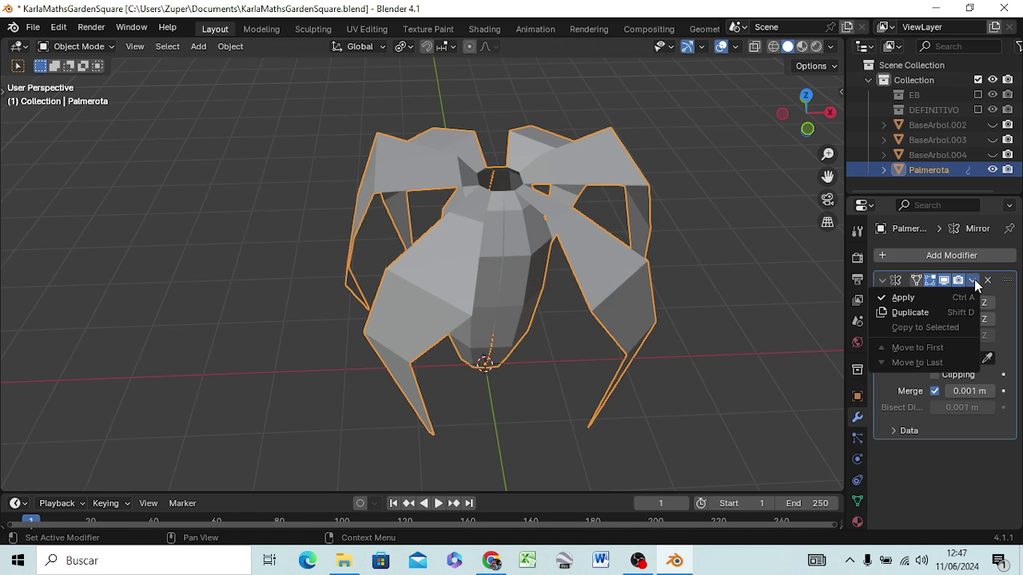
click(938, 297)
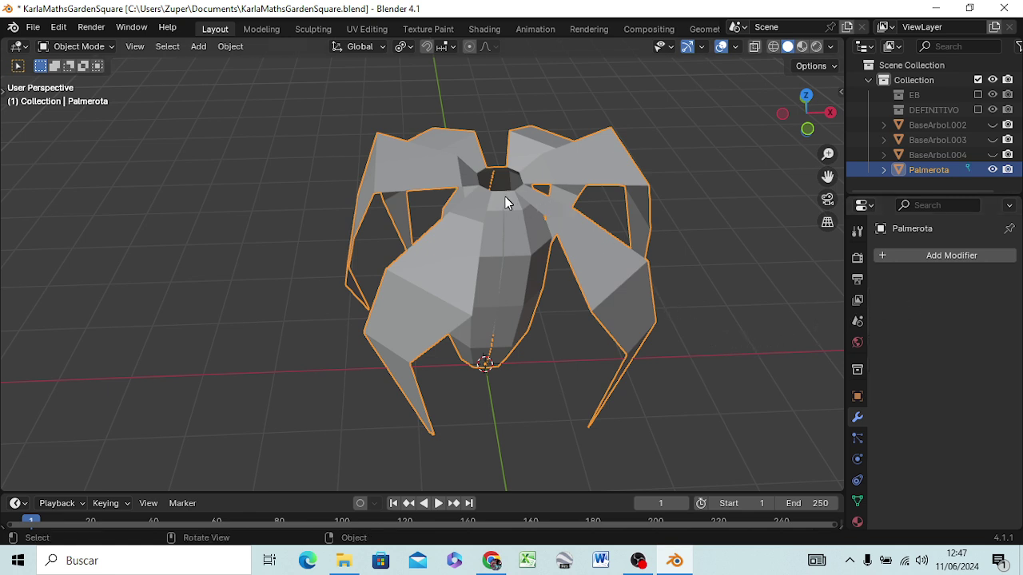
Step: In Edit Mode, select two edges on the trunk's top ring
key(Tab)
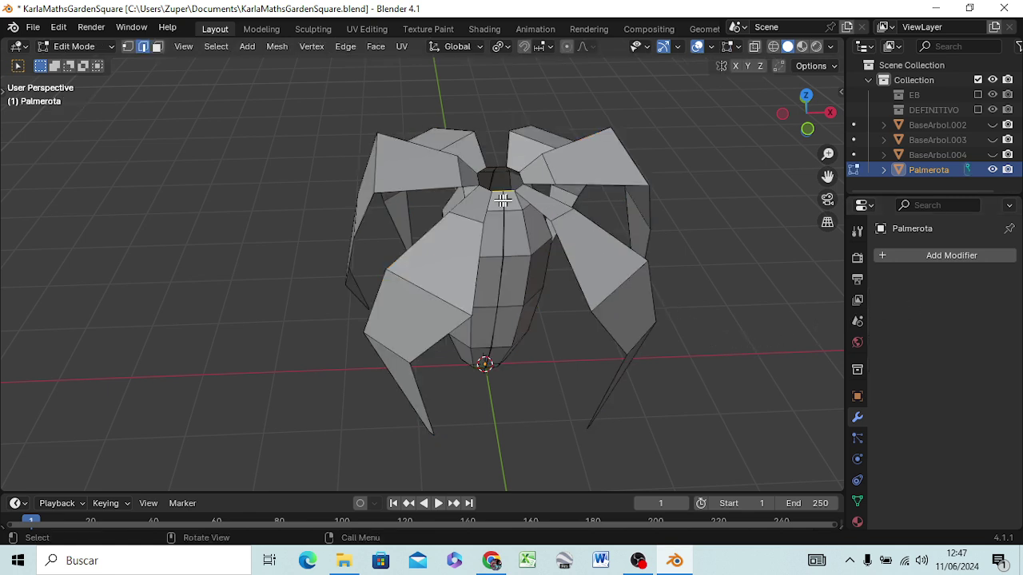
key(shift)
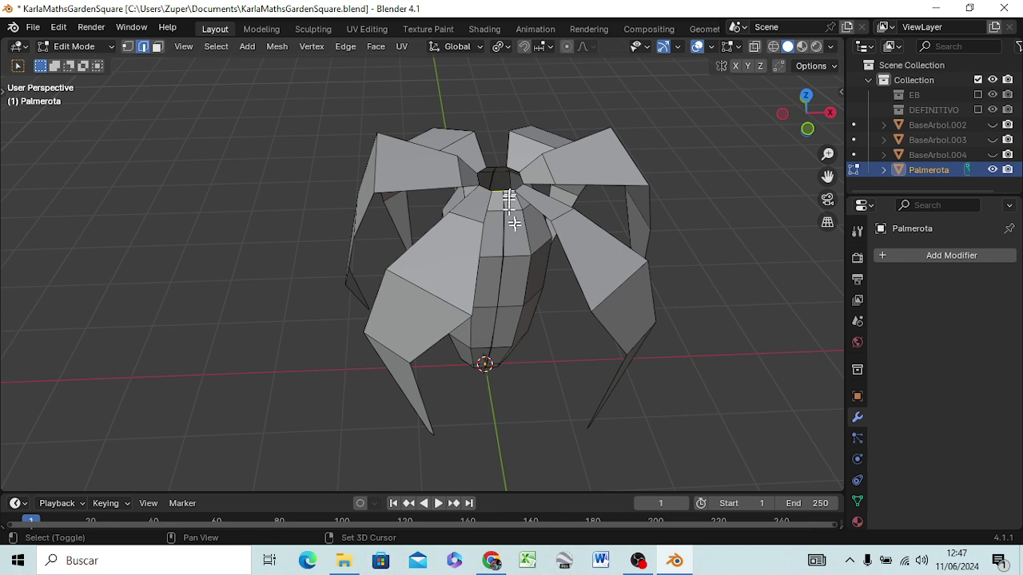
shift+click(509, 198)
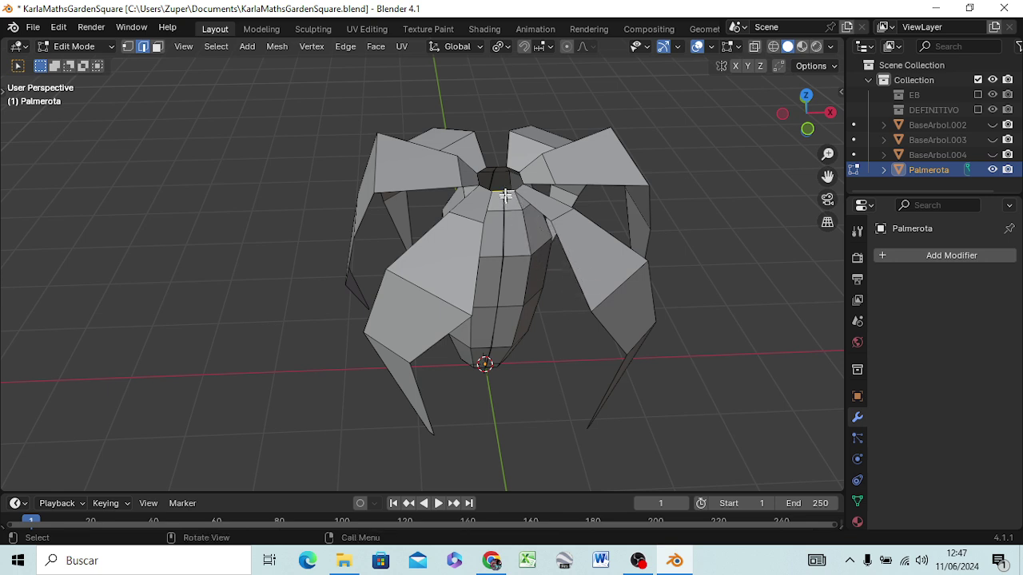
scroll(505, 194, up, 2)
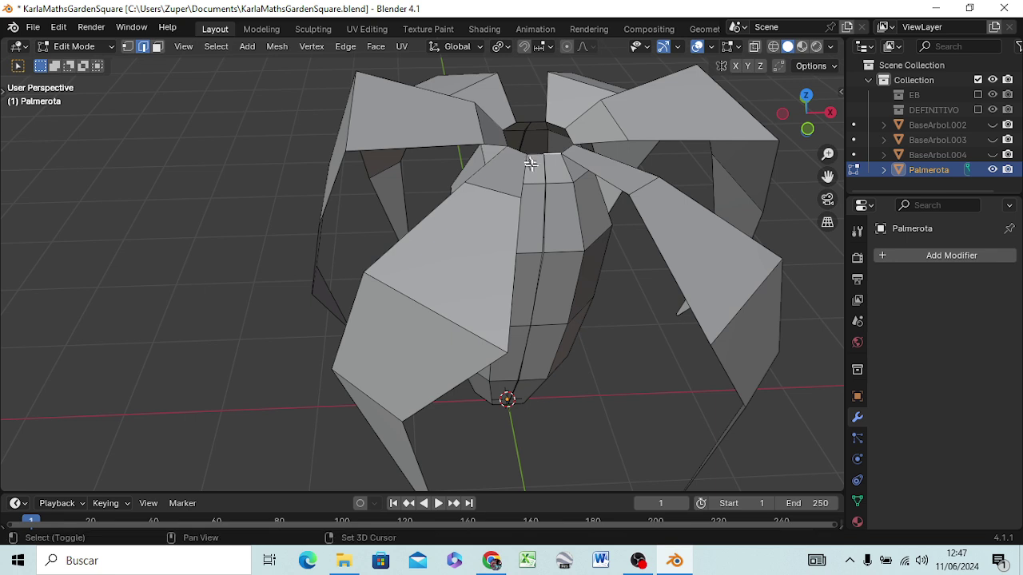
shift+click(537, 168)
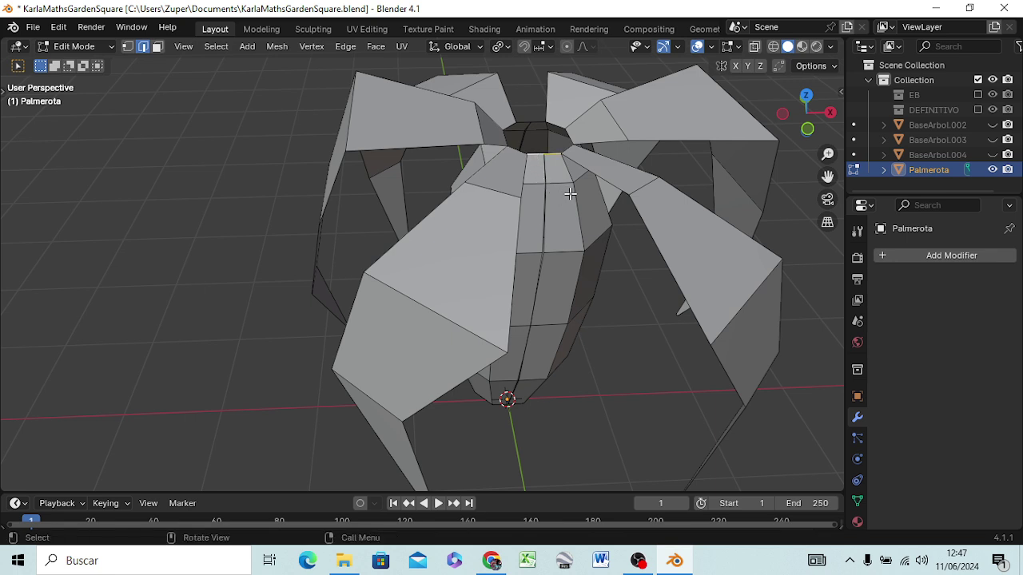
Step: Extrude them upward, scale the new rim about 2.2 times, and start moving it along Y
key(g)
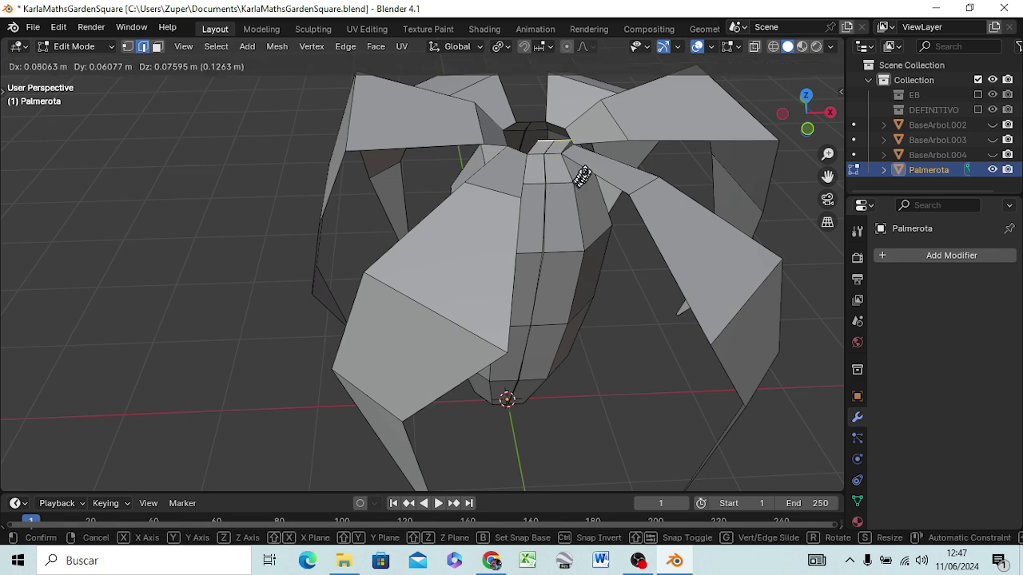
click(579, 150)
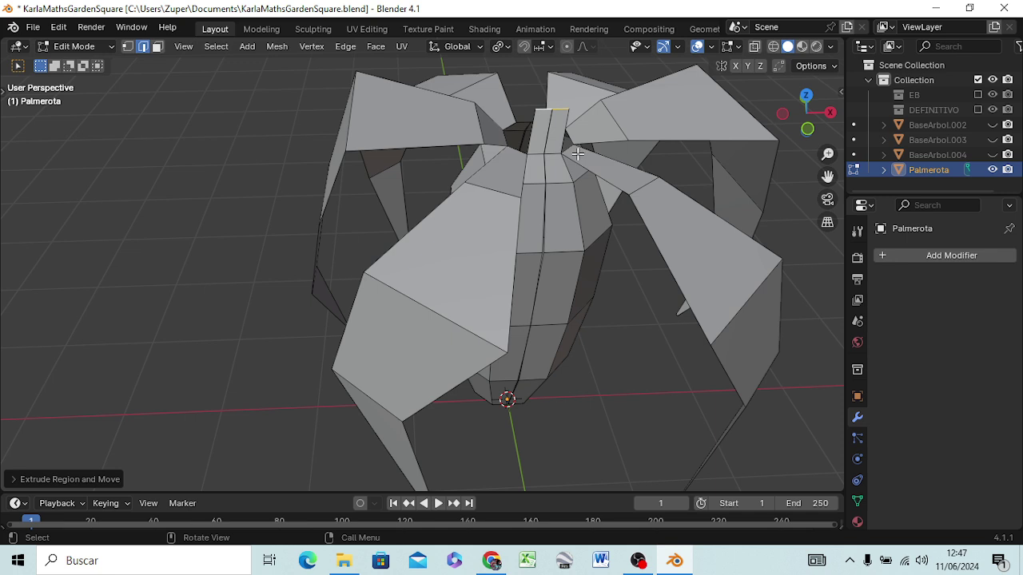
key(s)
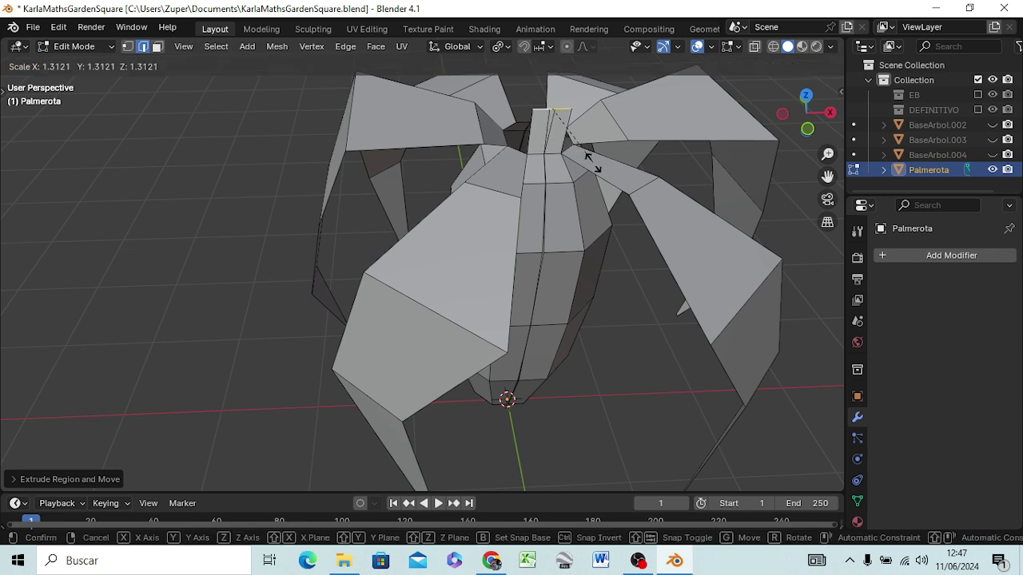
click(638, 181)
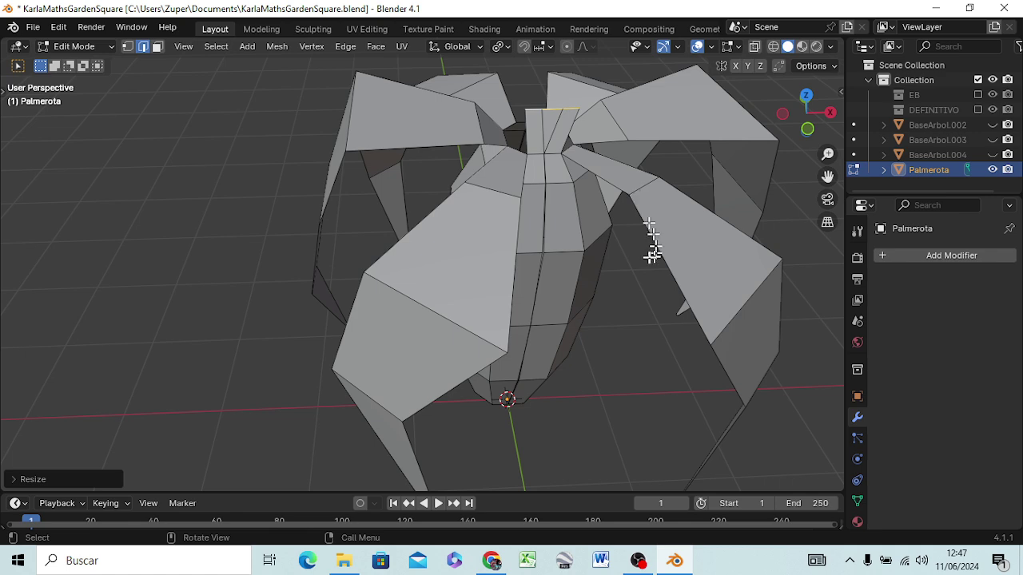
mouse_move(605, 233)
middle_down()
mouse_move(608, 310)
mouse_move(751, 163)
mouse_move(680, 206)
middle_up()
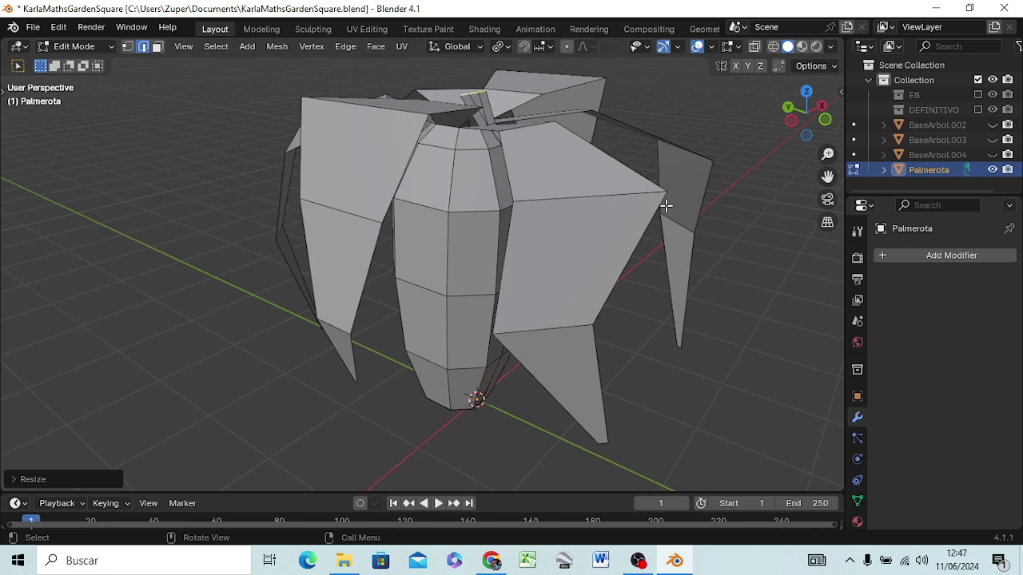
key(g)
key(y)
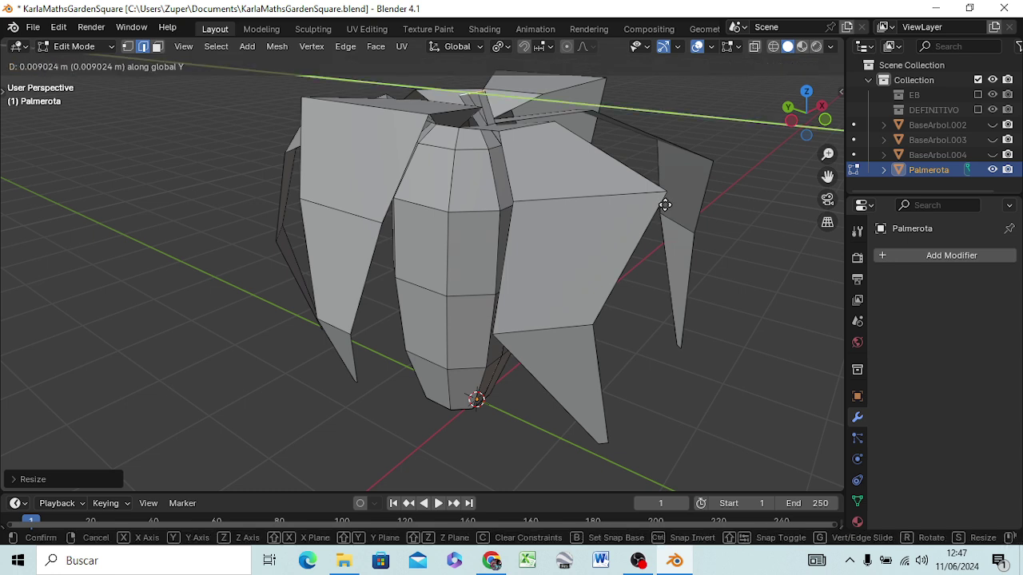
Step: Finish the Y move, then reposition and widen the new section's outer edge into a tapered wedge
click(728, 229)
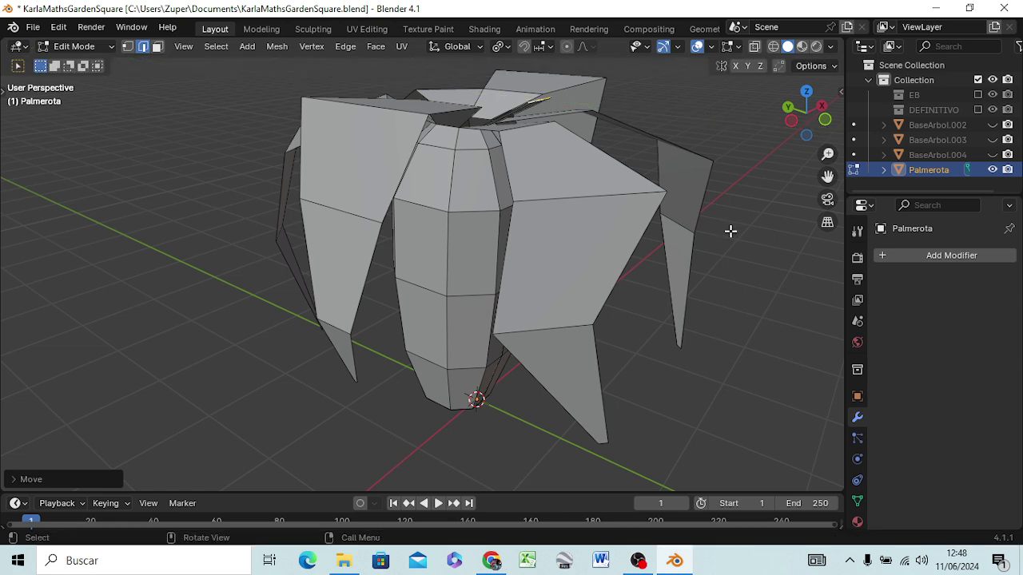
key(KP_7)
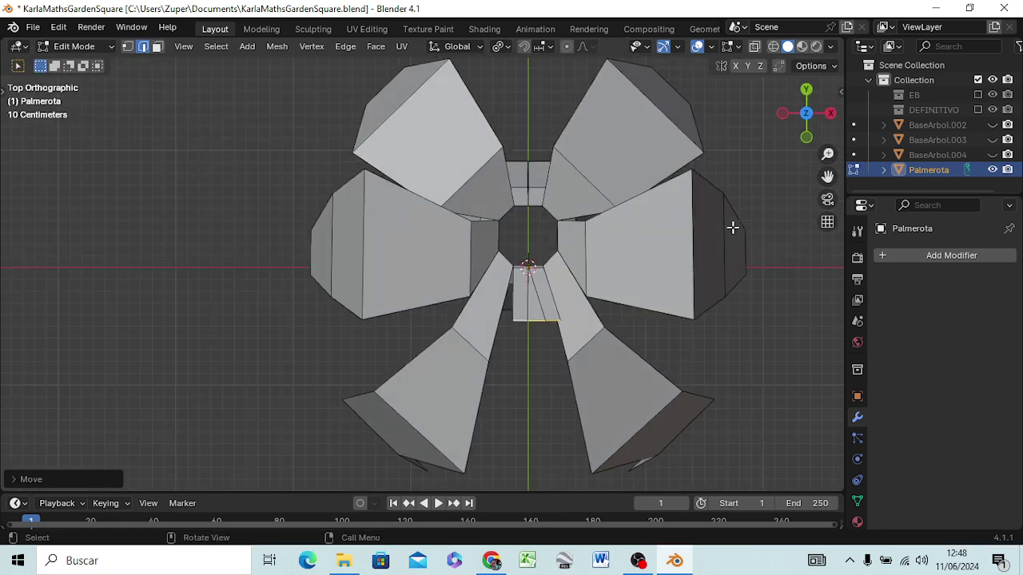
key(g)
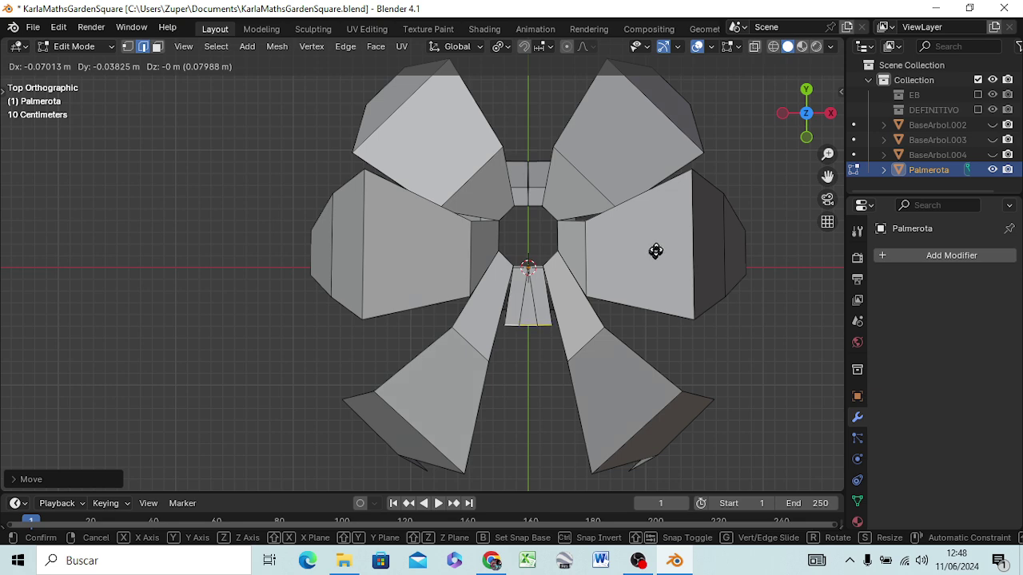
click(658, 246)
key(s)
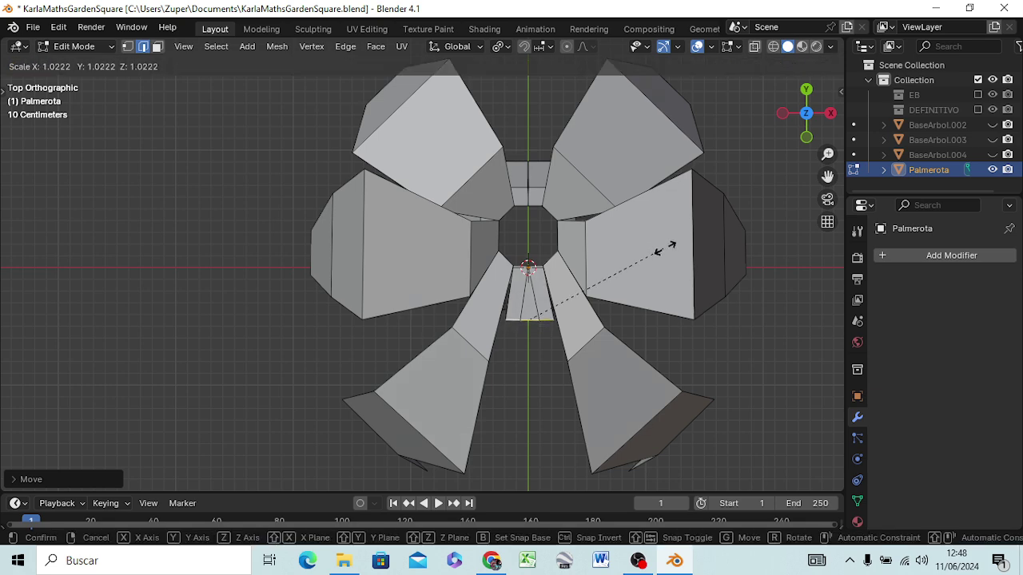
click(821, 237)
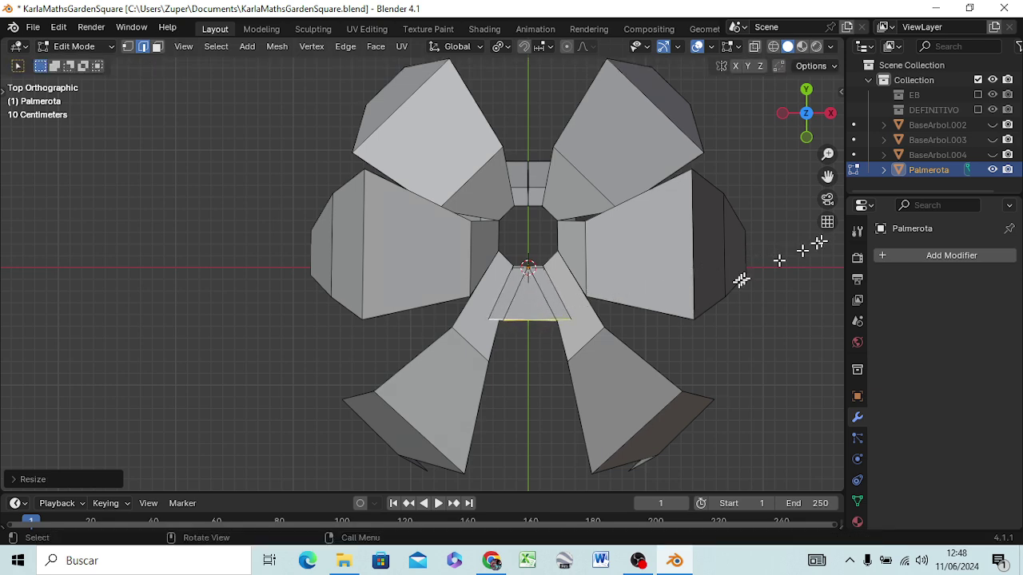
mouse_move(676, 347)
middle_down()
mouse_move(701, 269)
mouse_move(687, 217)
middle_up()
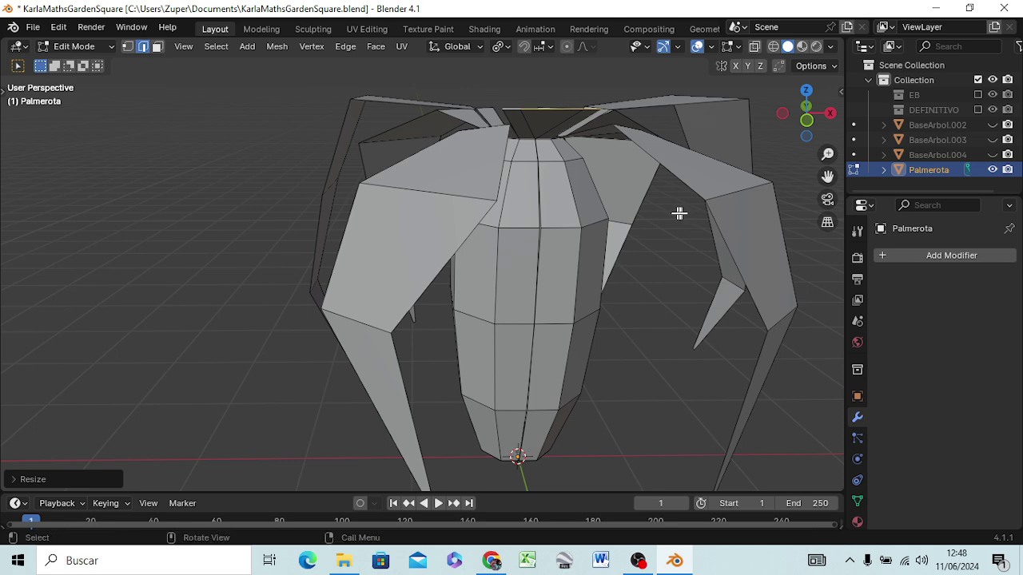
key(KP_3)
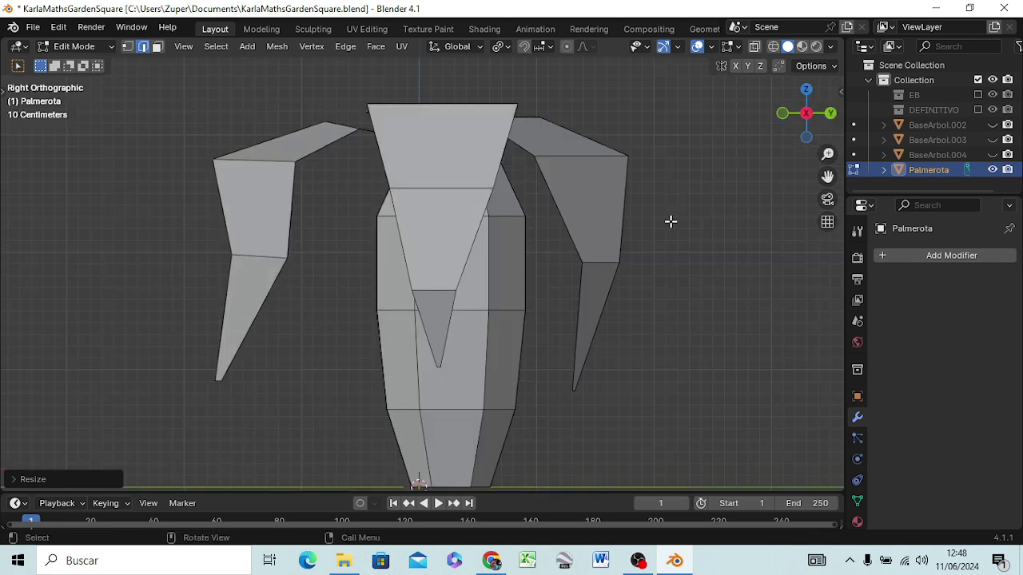
key(r)
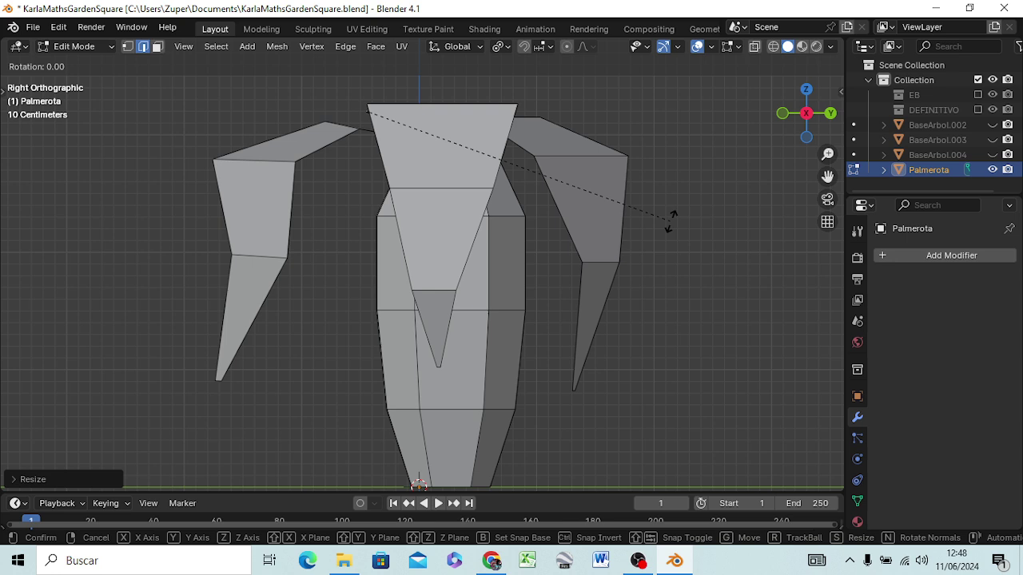
key(Escape)
Step: Extrude the leaf edge and widen it from Top view
key(g)
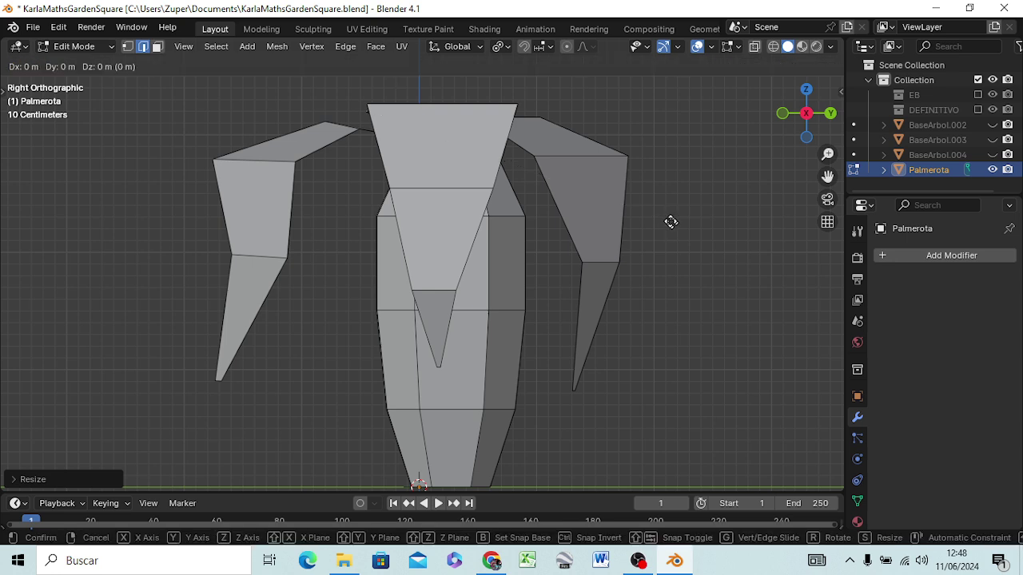
click(590, 216)
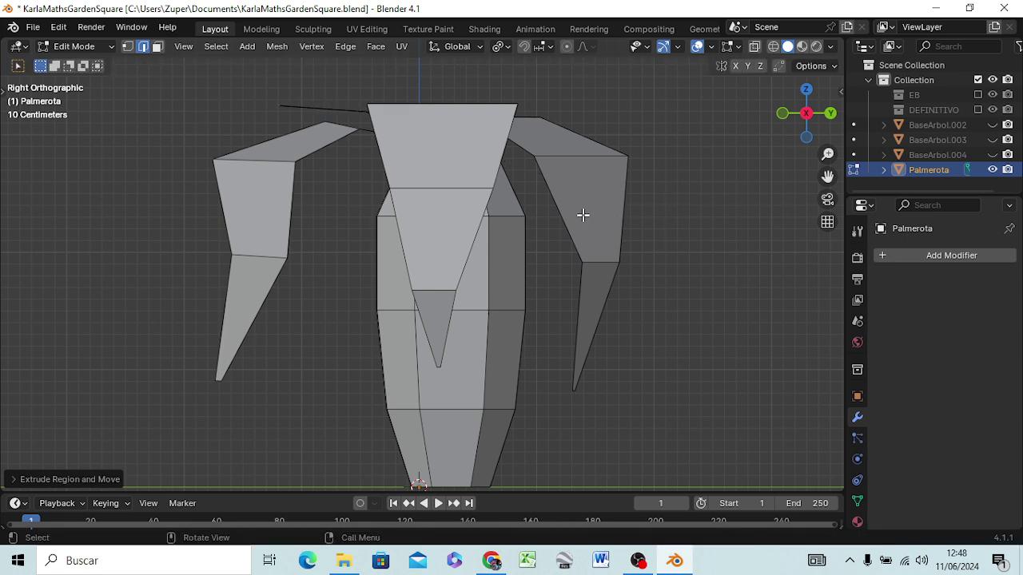
key(KP_7)
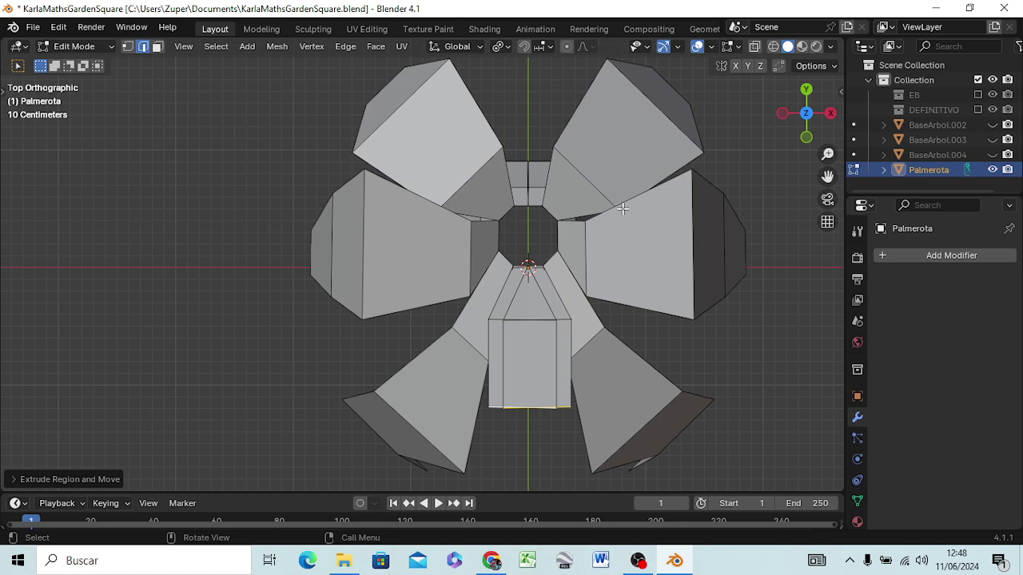
key(s)
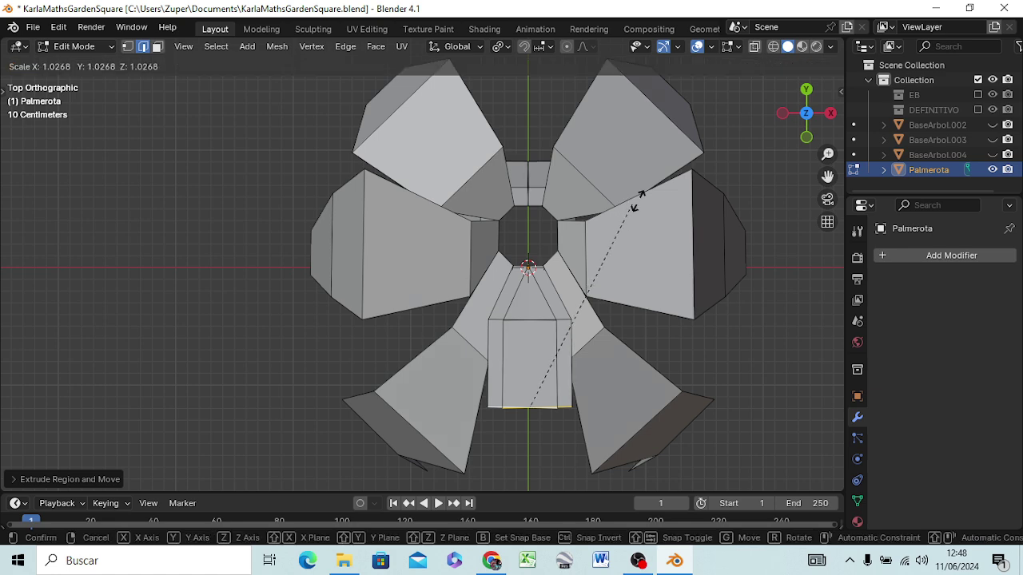
click(711, 154)
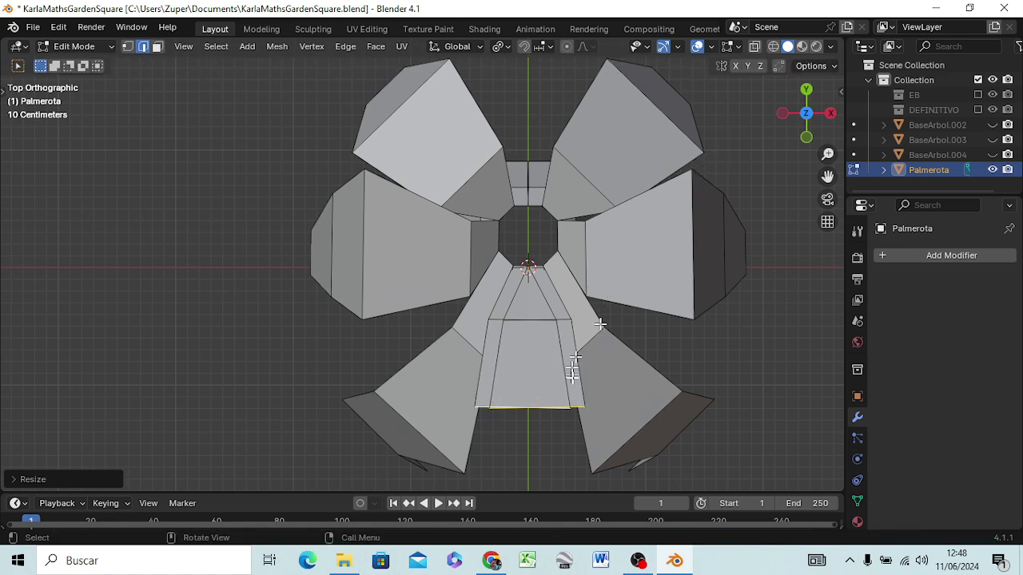
mouse_move(571, 365)
middle_down()
mouse_move(587, 384)
mouse_move(577, 266)
middle_up()
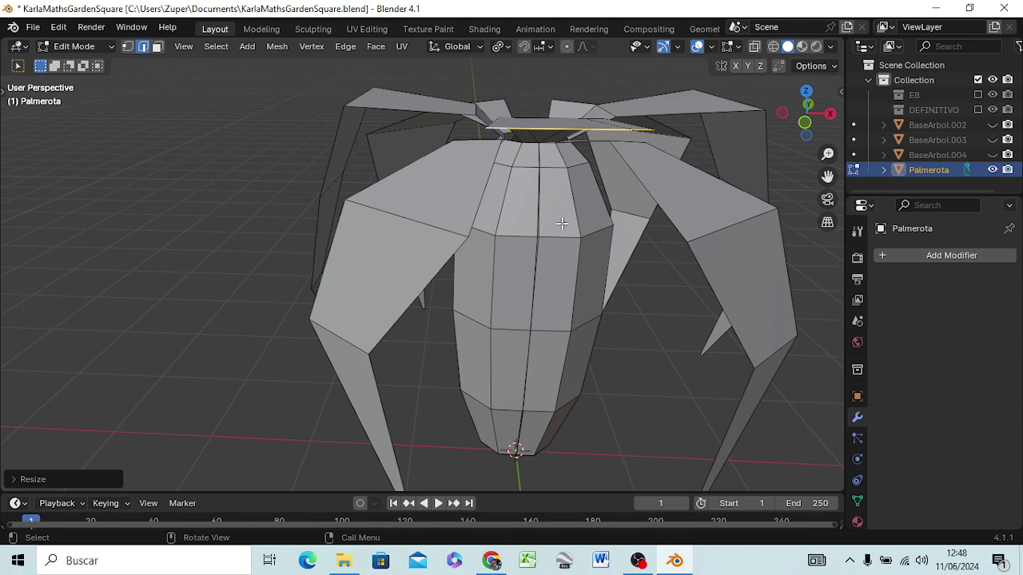
Step: In Right view, extrude the front leaf outward and down, then shrink its top face
key(KP_3)
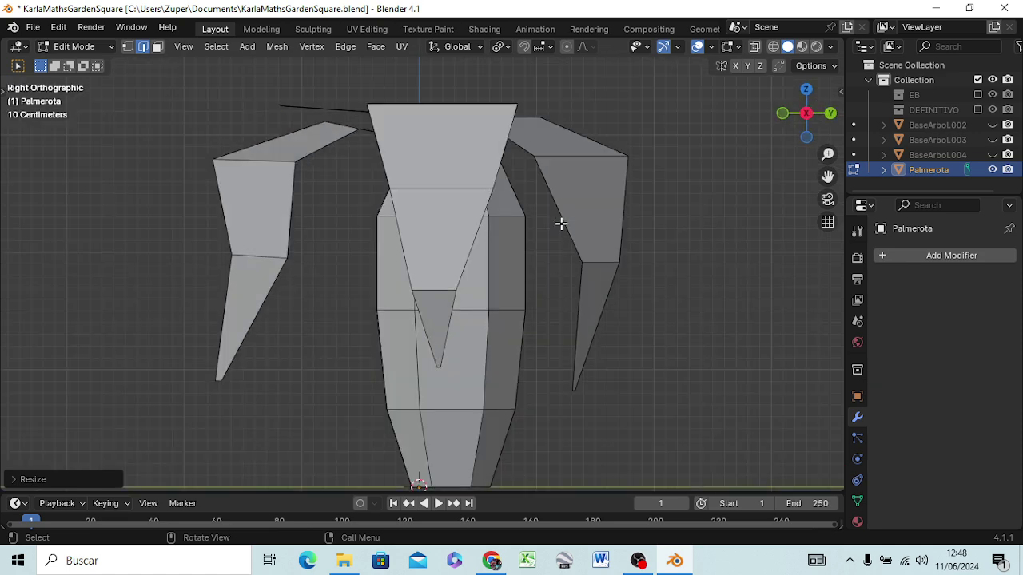
key(g)
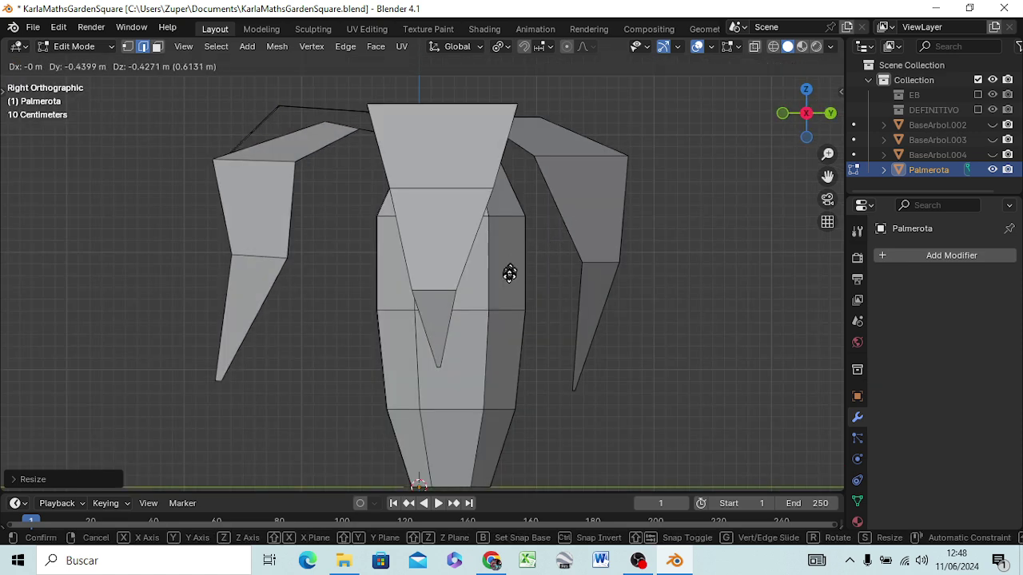
click(513, 290)
middle_drag(480, 312, 655, 353)
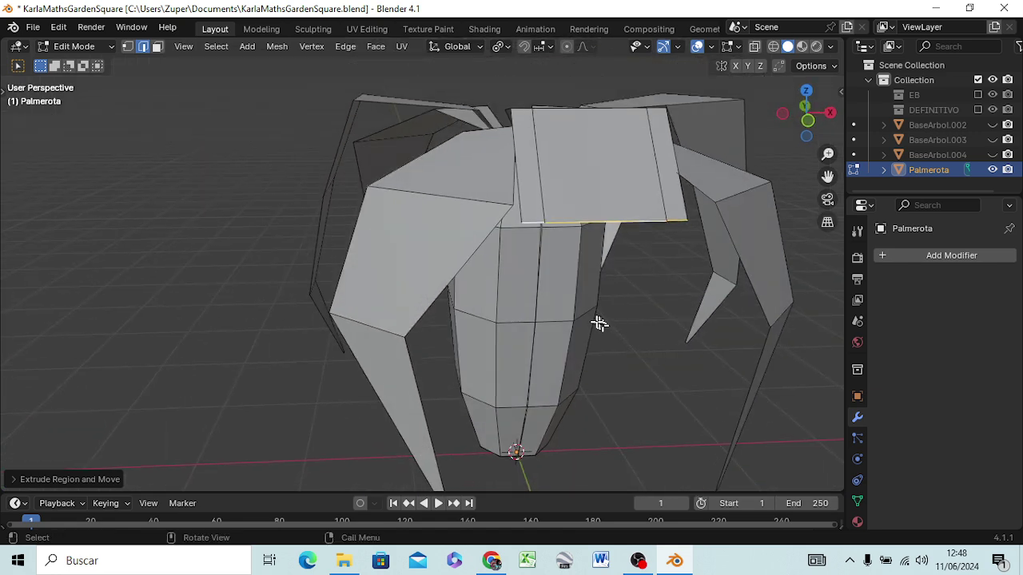
key(s)
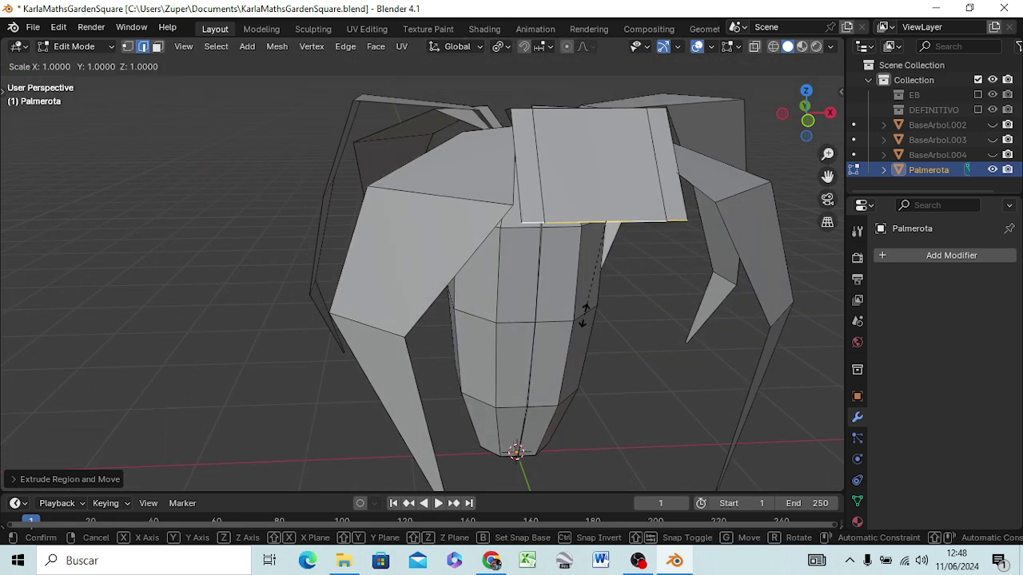
click(597, 233)
Step: Extrude a hanging leaf strip and taper its end to a point at scale 0.1827
key(e)
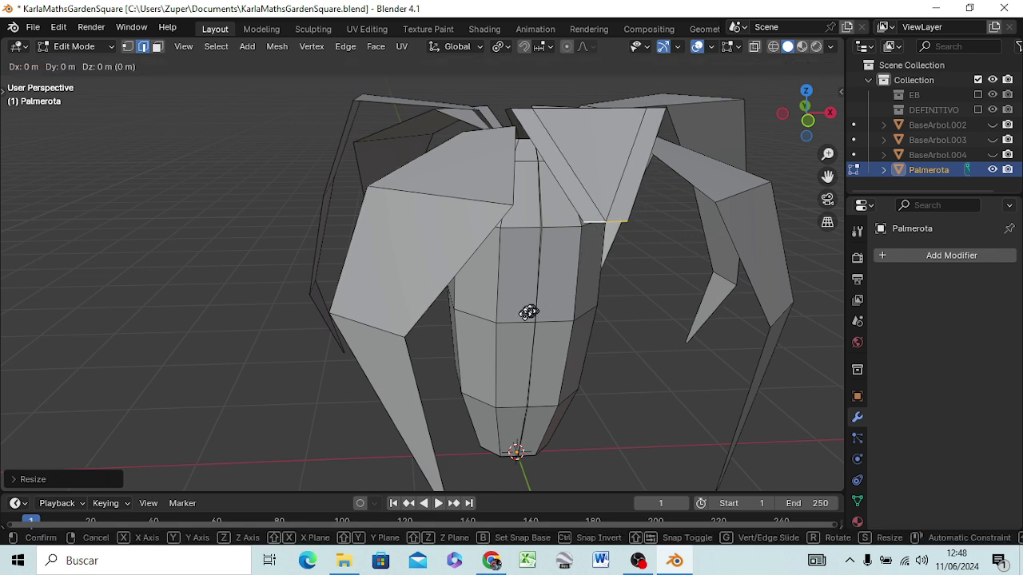
click(537, 46)
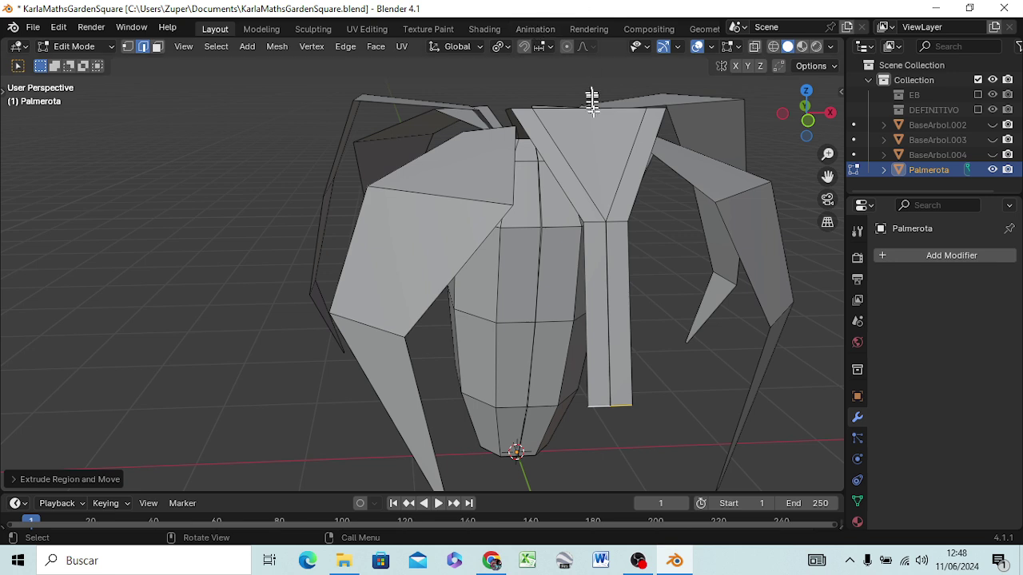
key(s)
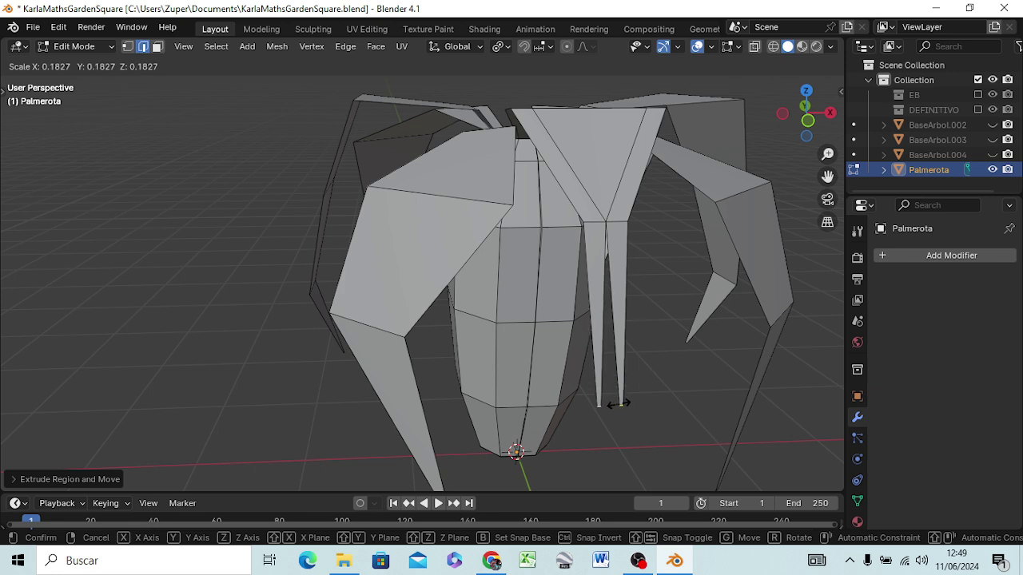
click(617, 400)
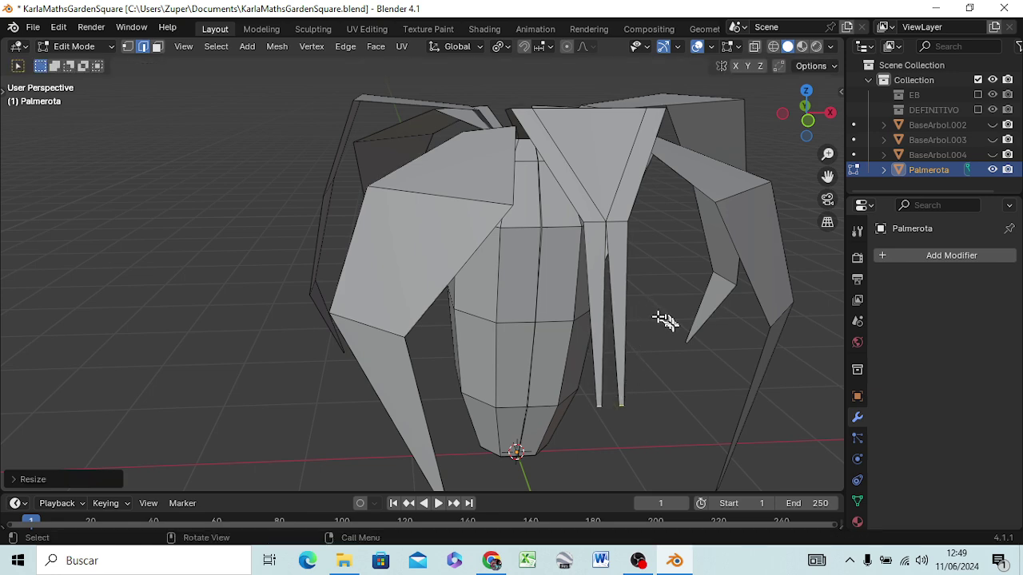
mouse_move(664, 320)
middle_down()
mouse_move(648, 268)
mouse_move(639, 293)
mouse_move(469, 343)
mouse_move(352, 396)
mouse_move(183, 269)
mouse_move(69, 290)
mouse_move(68, 305)
mouse_move(818, 267)
mouse_move(811, 281)
middle_up()
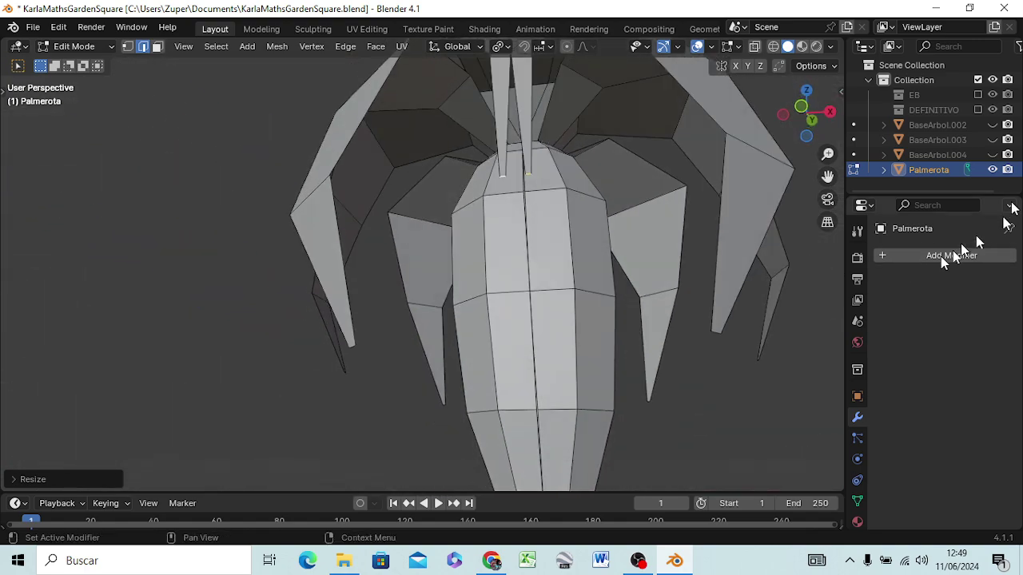
click(504, 177)
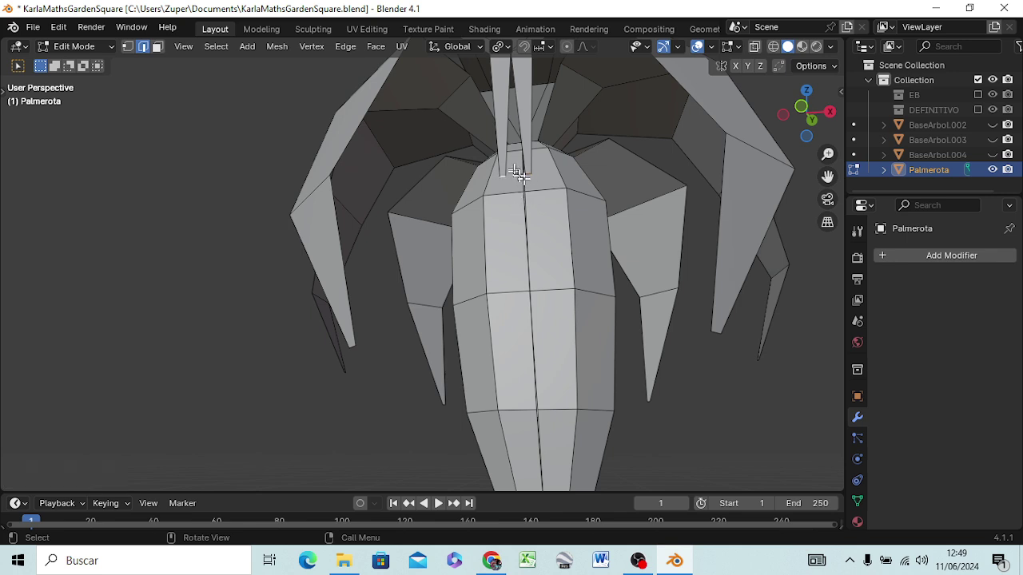
key(1)
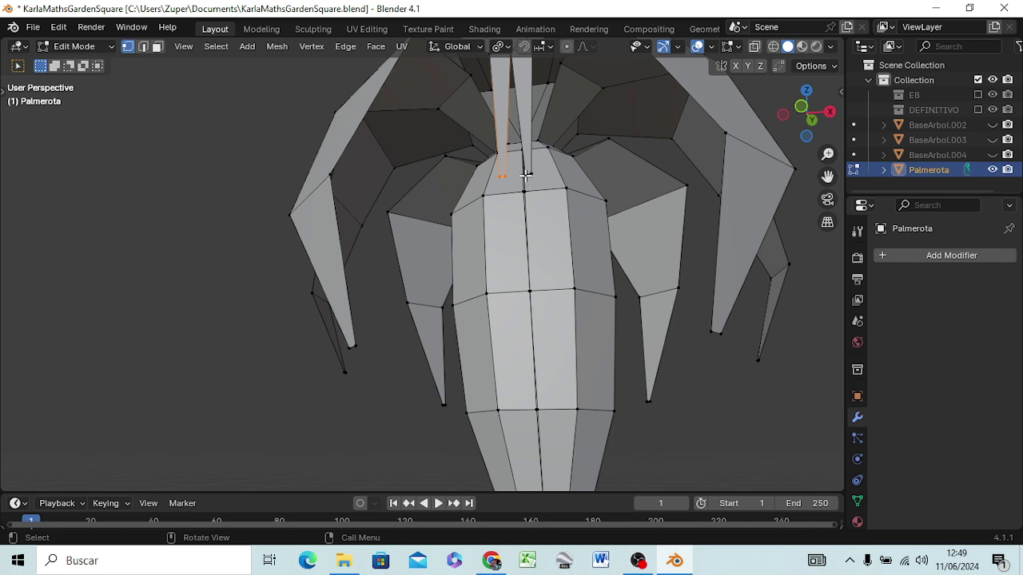
click(524, 173)
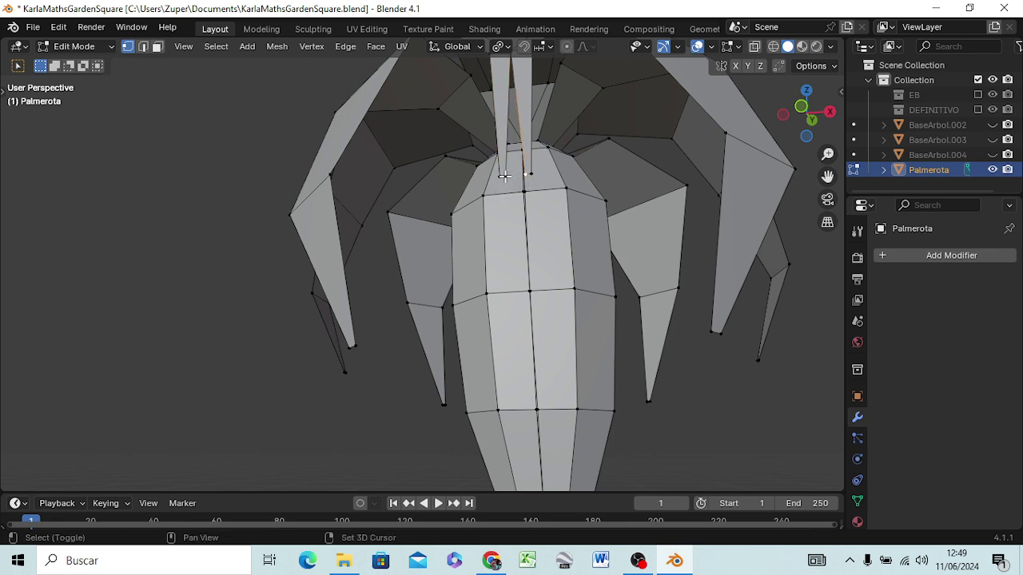
shift+click(505, 176)
mouse_move(583, 163)
middle_down()
mouse_move(599, 201)
mouse_move(537, 233)
middle_up()
shift+click(542, 233)
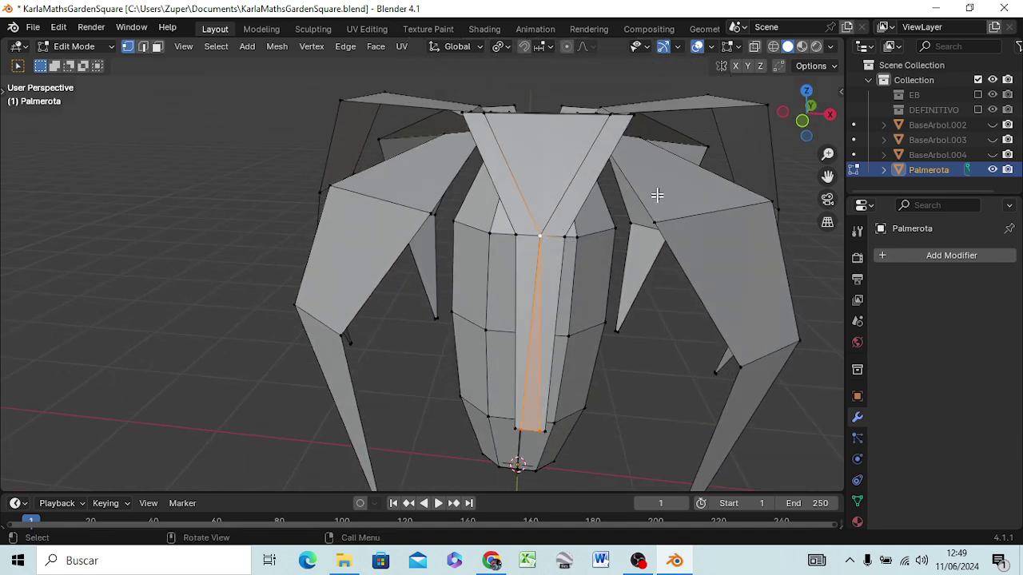
mouse_move(619, 420)
middle_down()
mouse_move(639, 351)
mouse_move(646, 253)
middle_up()
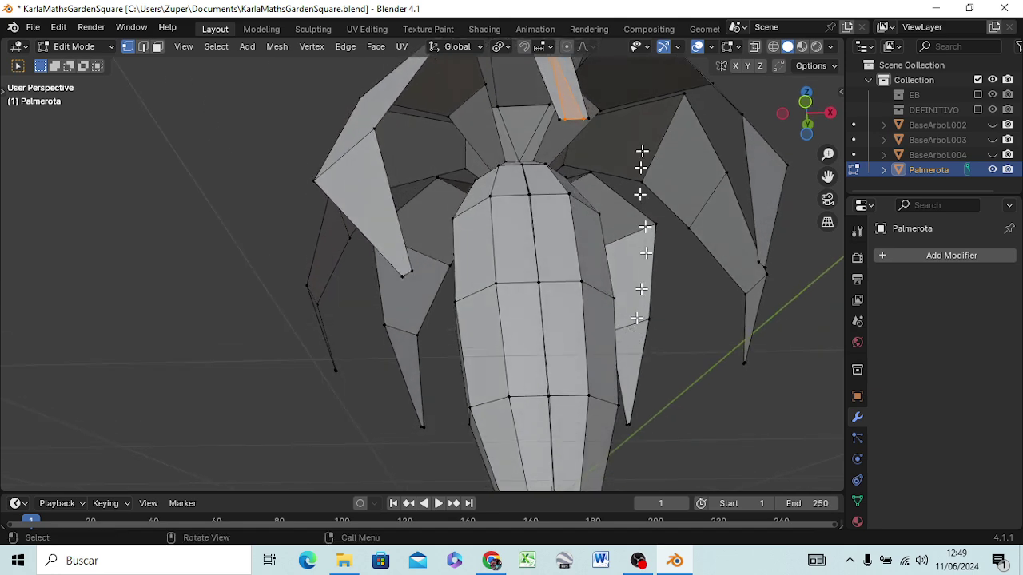
click(588, 118)
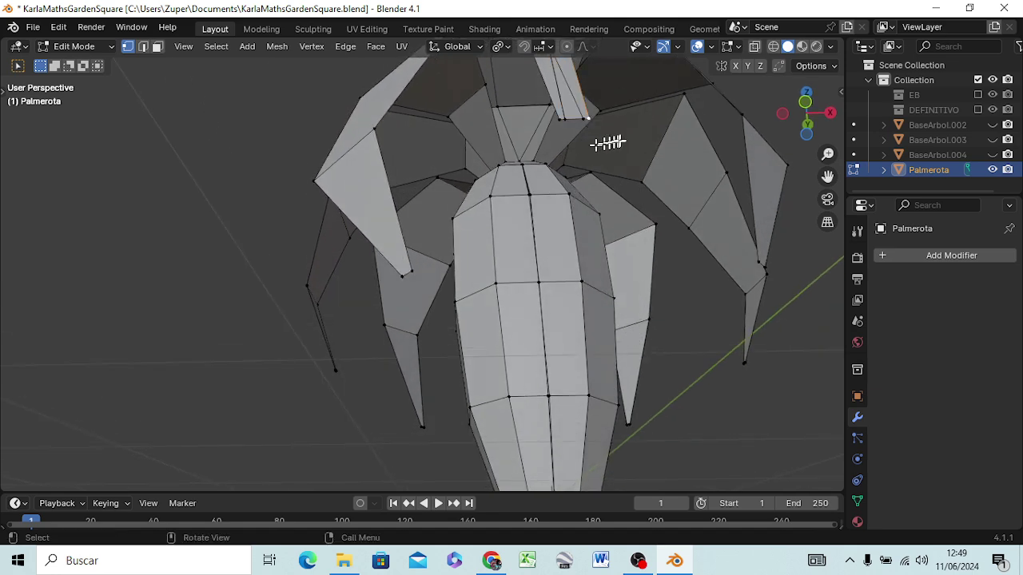
key(g)
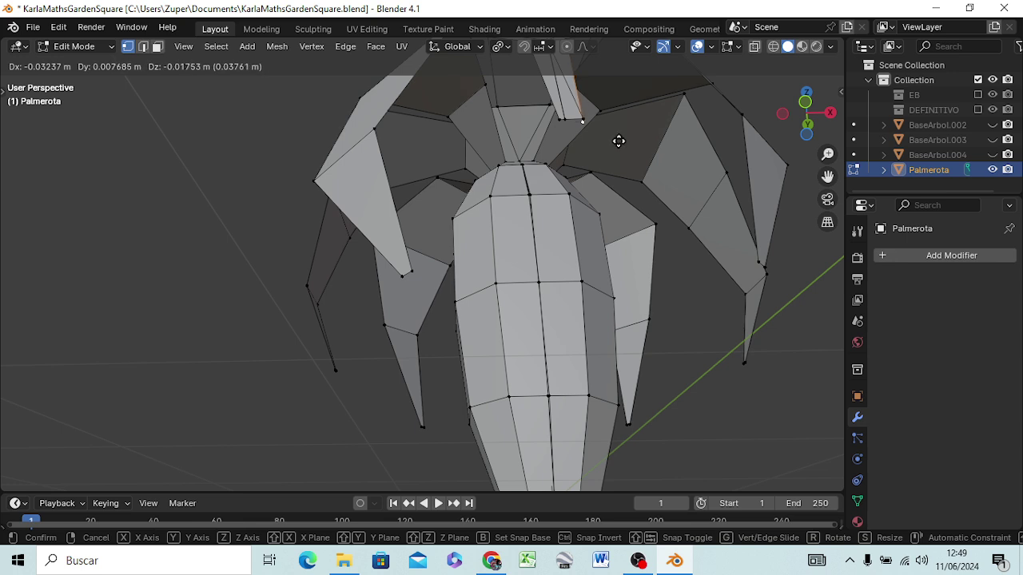
click(618, 117)
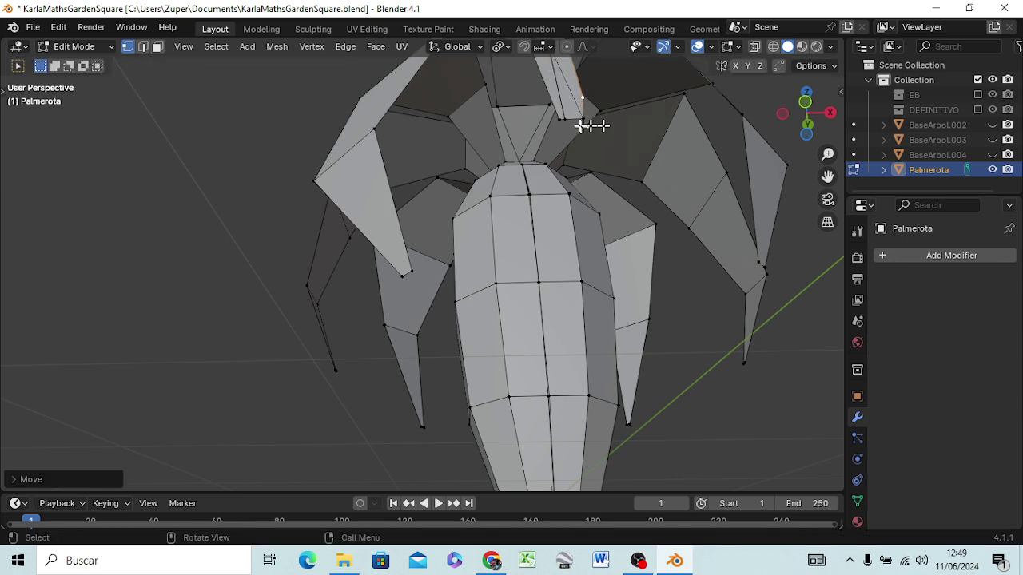
key(ctrl+z)
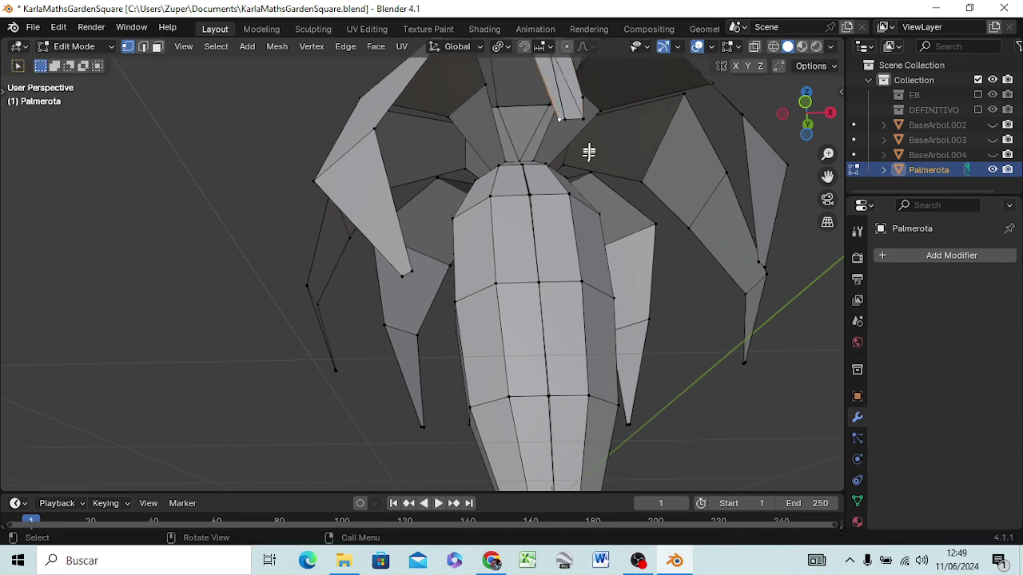
key(g)
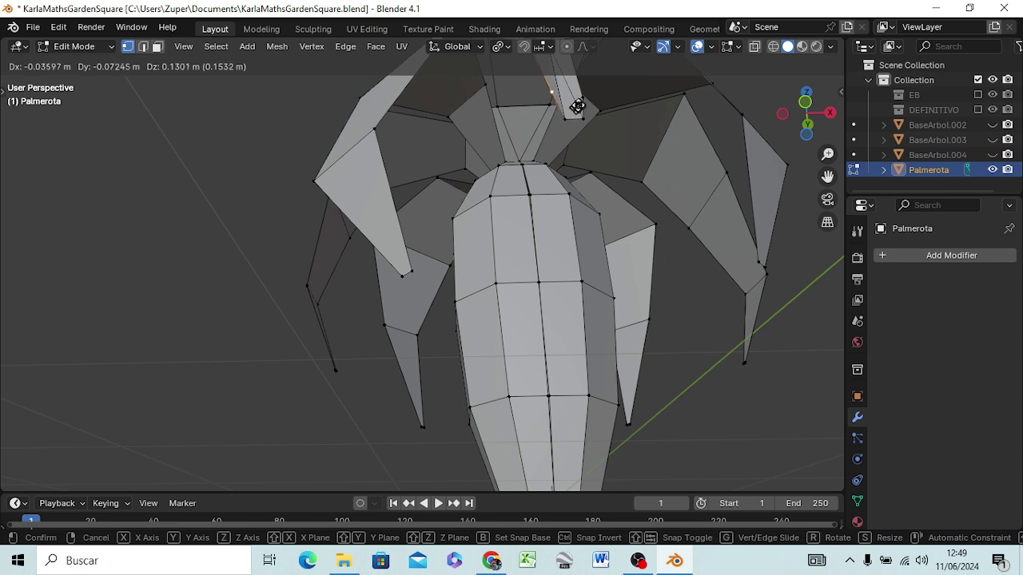
click(575, 105)
key(ctrl+z)
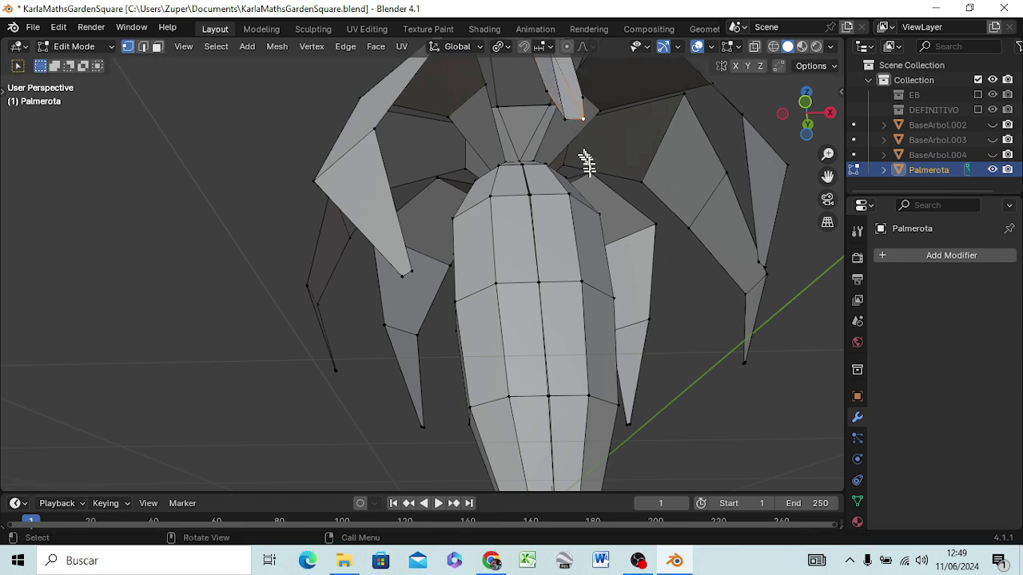
key(2)
click(575, 117)
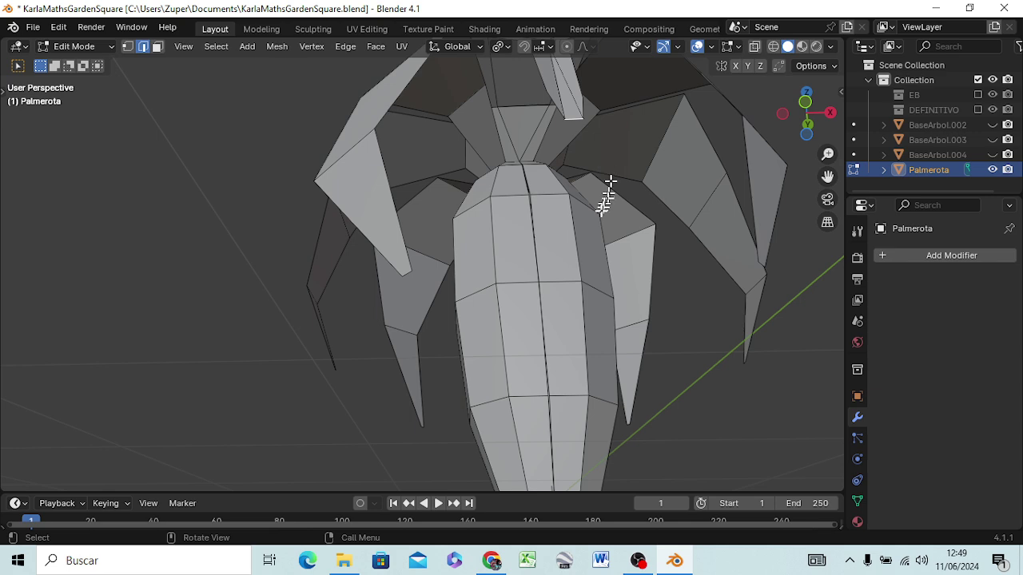
key(KP_3)
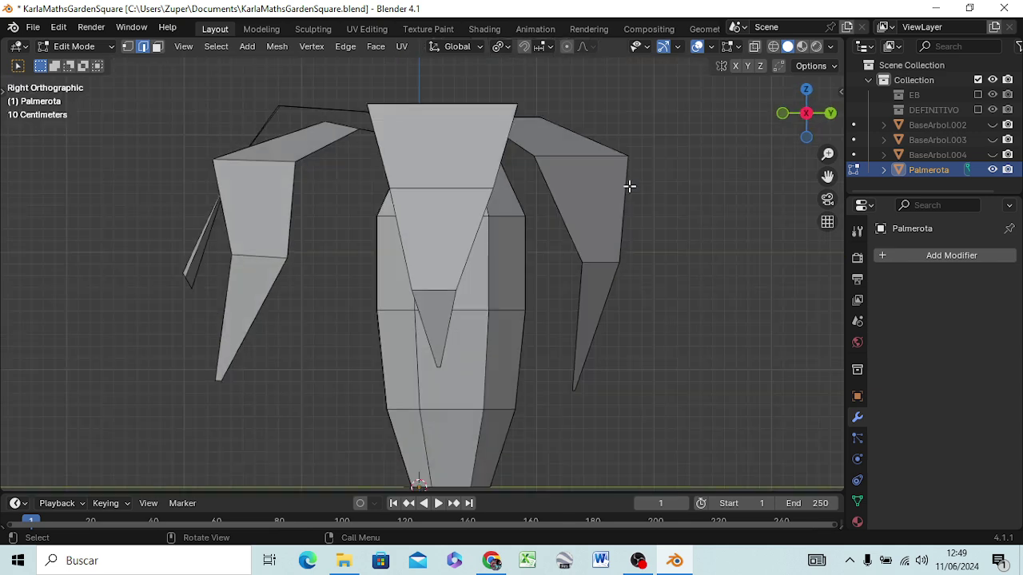
Step: Reposition the left leaf edge and extrude a new downward segment from it
key(g)
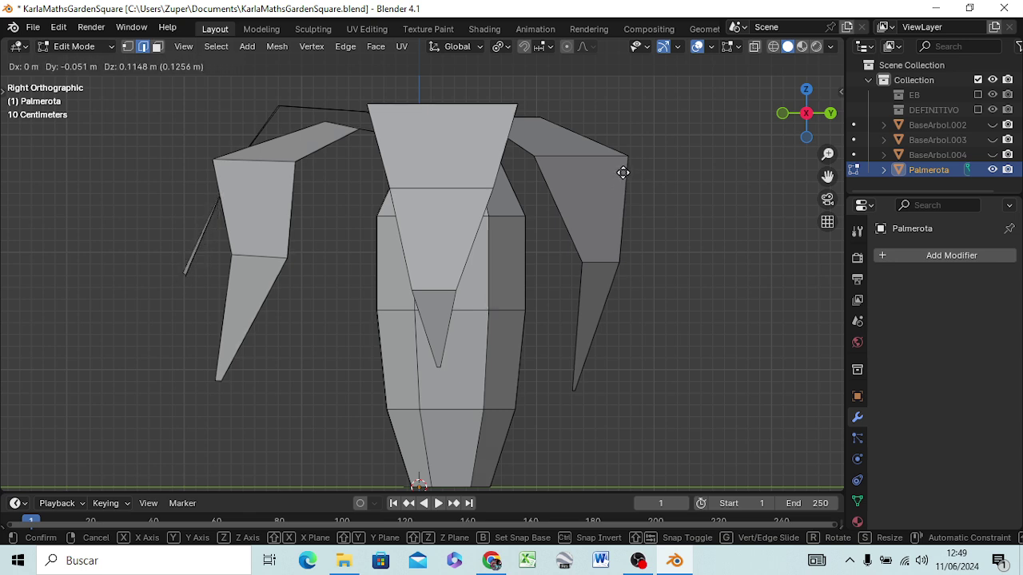
click(624, 175)
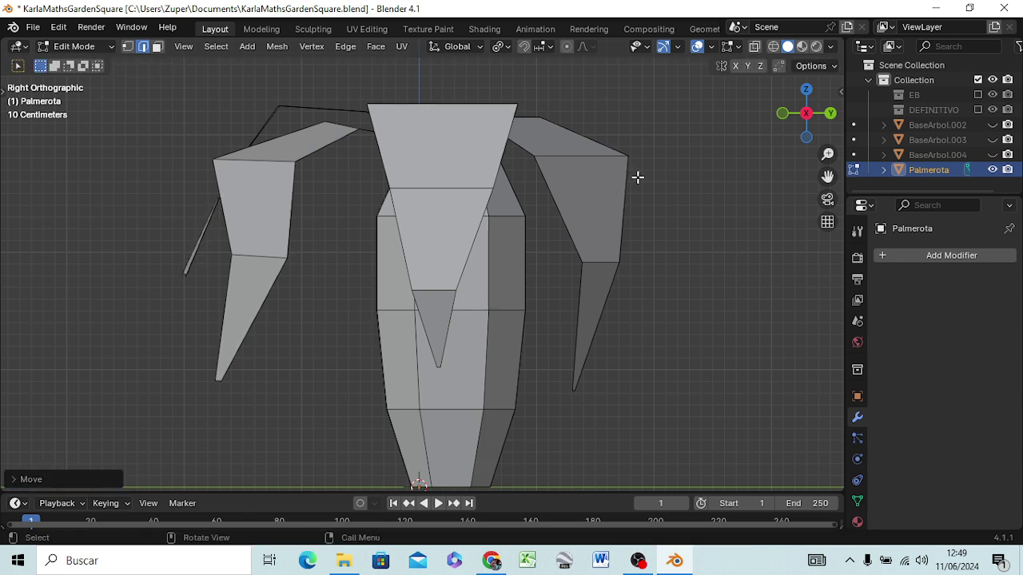
key(g)
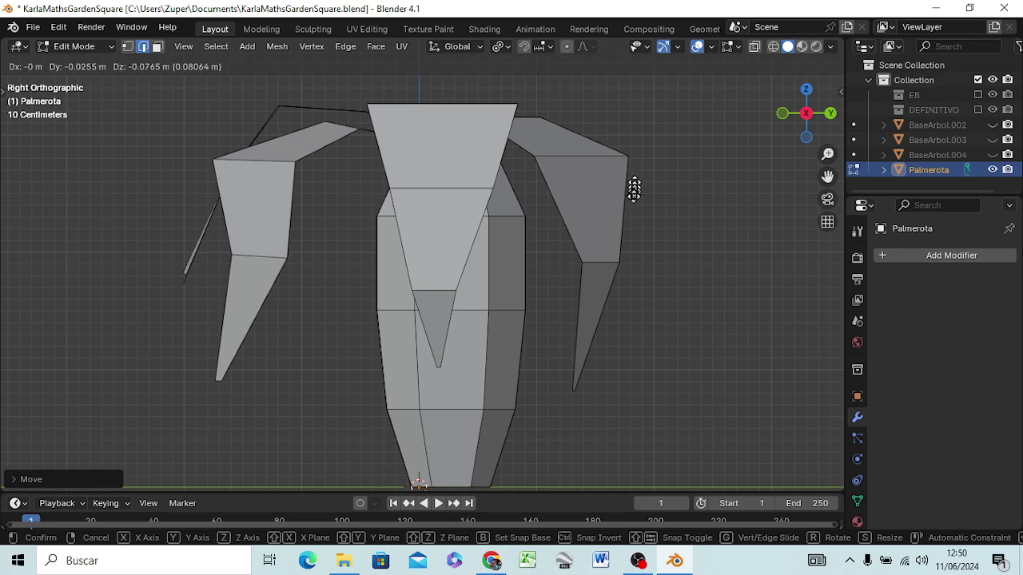
click(645, 231)
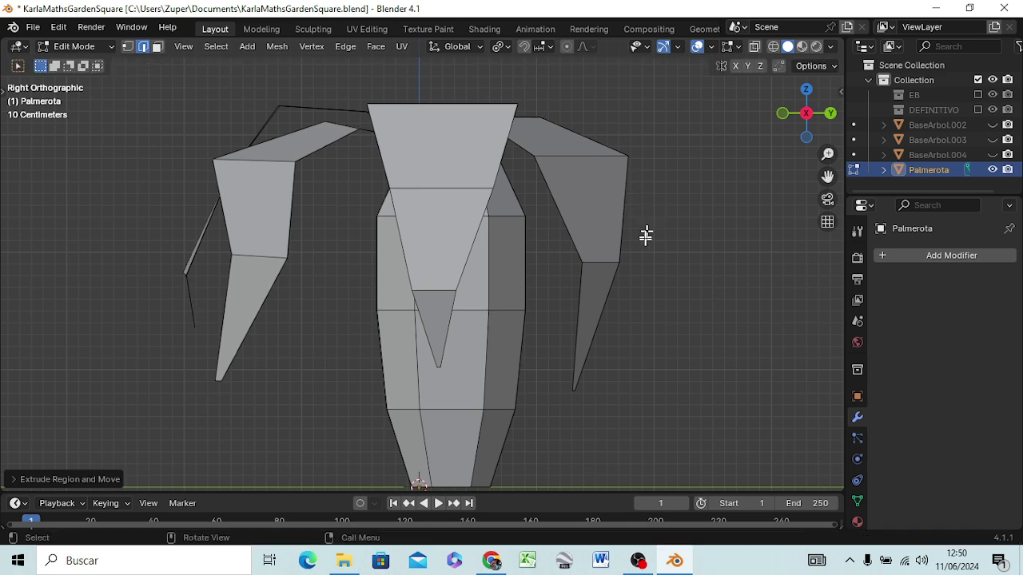
mouse_move(513, 347)
middle_down()
mouse_move(592, 349)
mouse_move(638, 324)
mouse_move(647, 347)
middle_up()
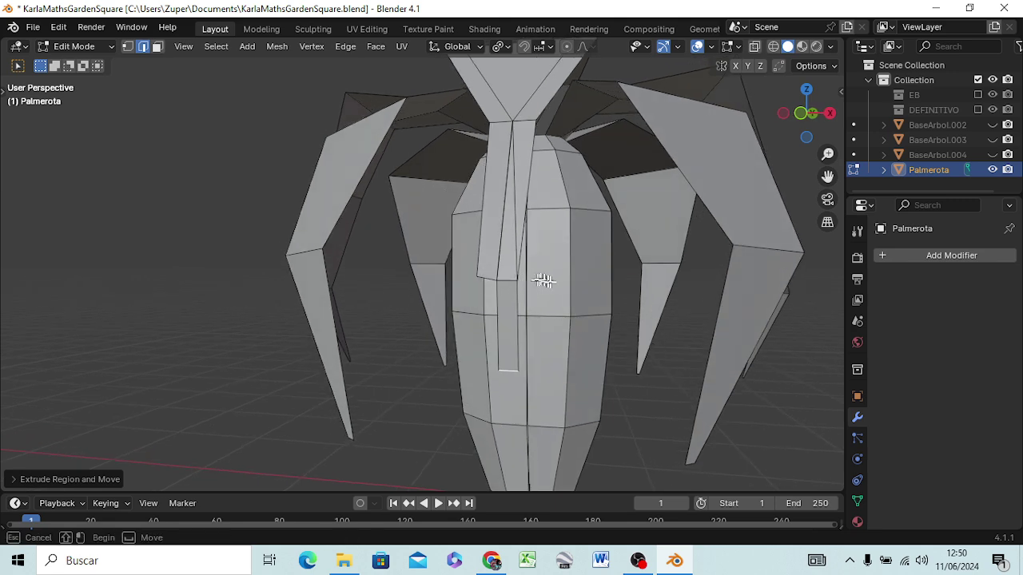
middle_drag(533, 285, 571, 288)
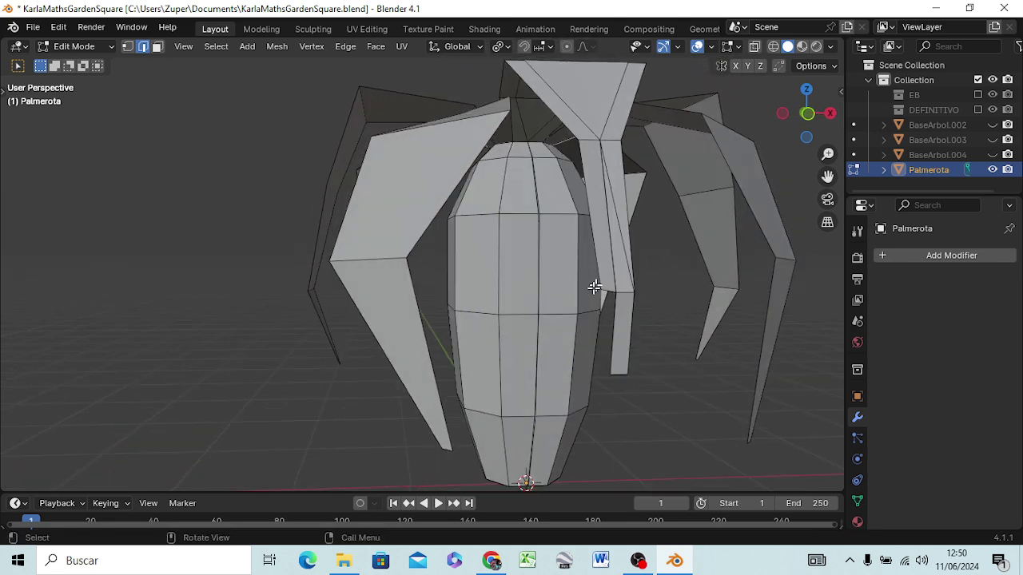
Step: In vertex mode, raise one vertex and pull a side-leaf vertex about 0.24 m against its edge
key(1)
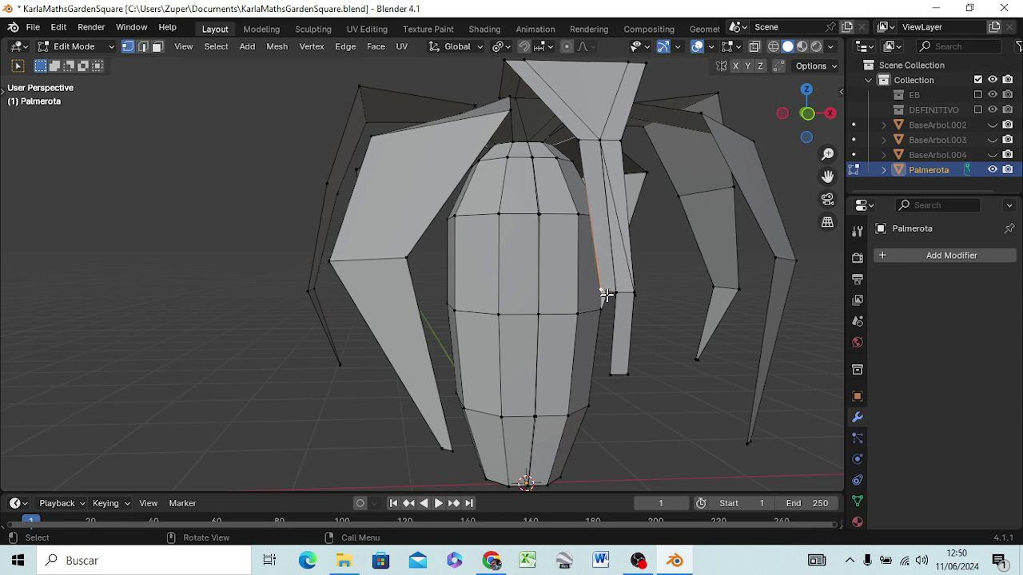
key(g)
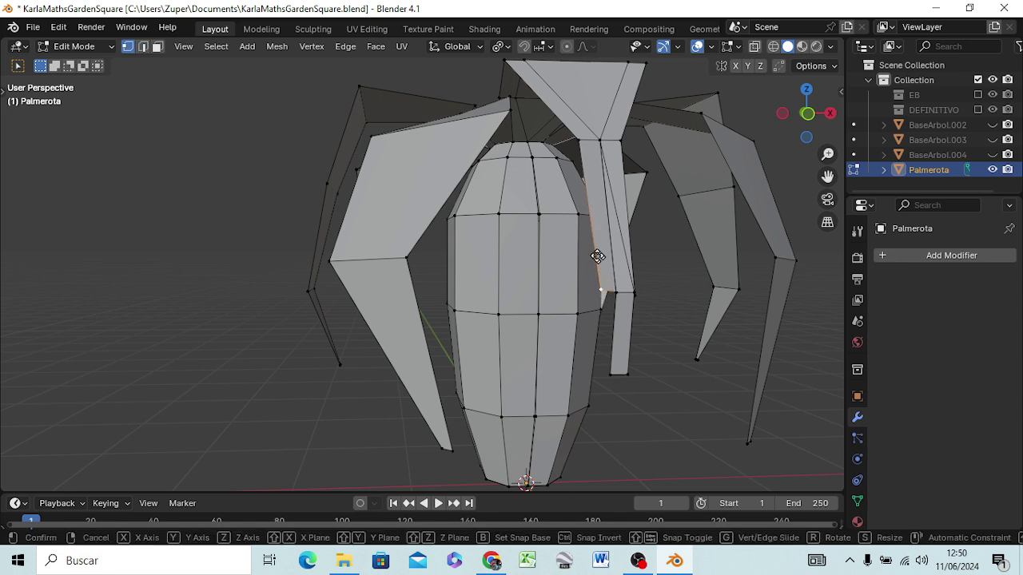
click(594, 152)
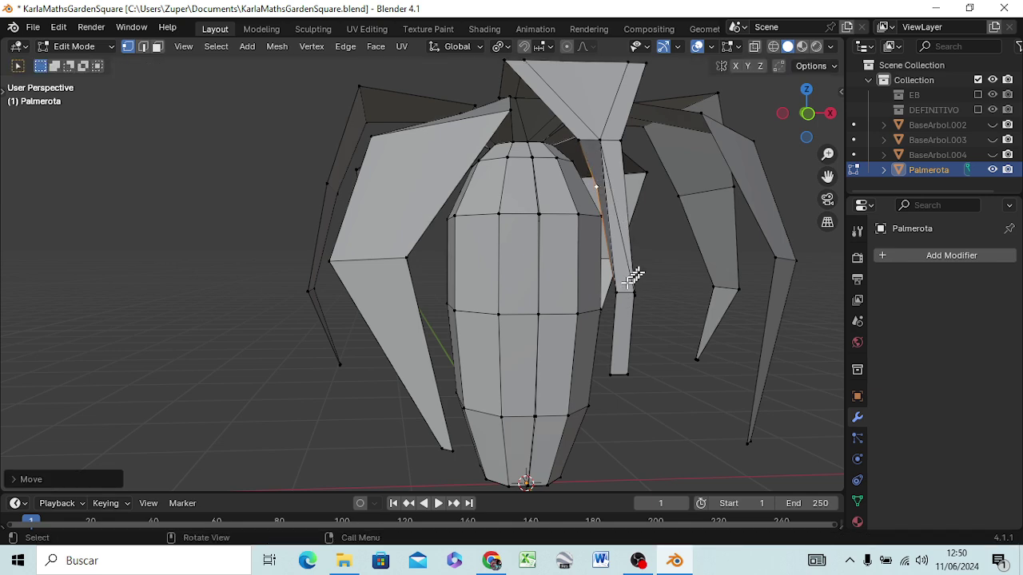
middle_drag(634, 277, 631, 250)
key(KP_3)
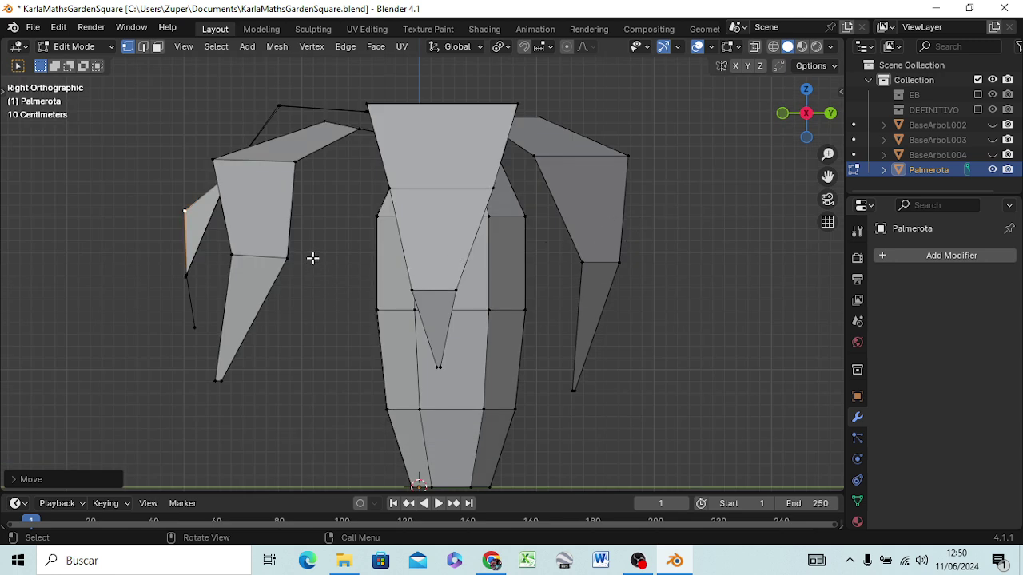
key(g)
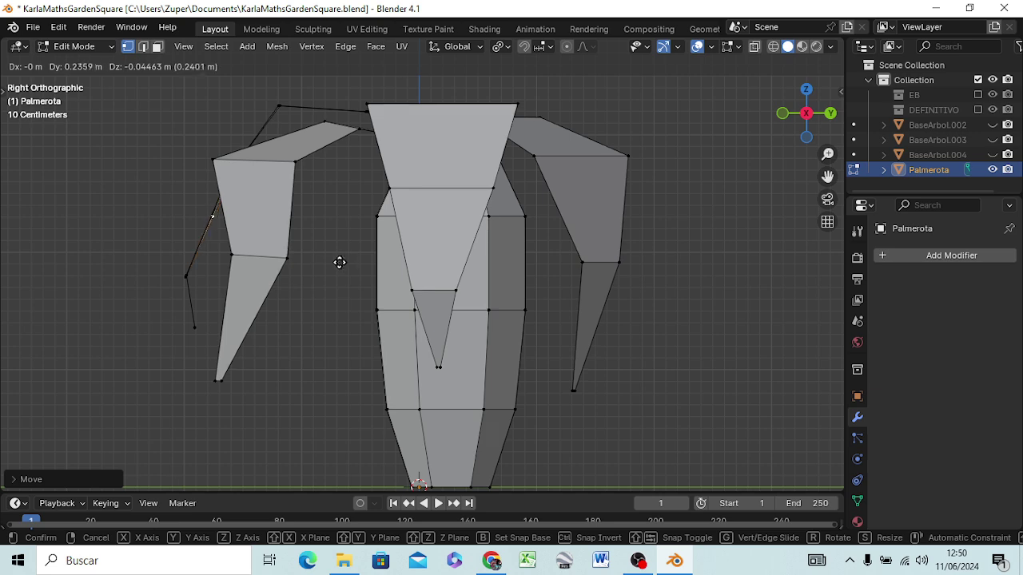
click(339, 264)
Step: In edge select mode, shift the leaf's bottom edge across the trunk
middle_drag(344, 280, 439, 347)
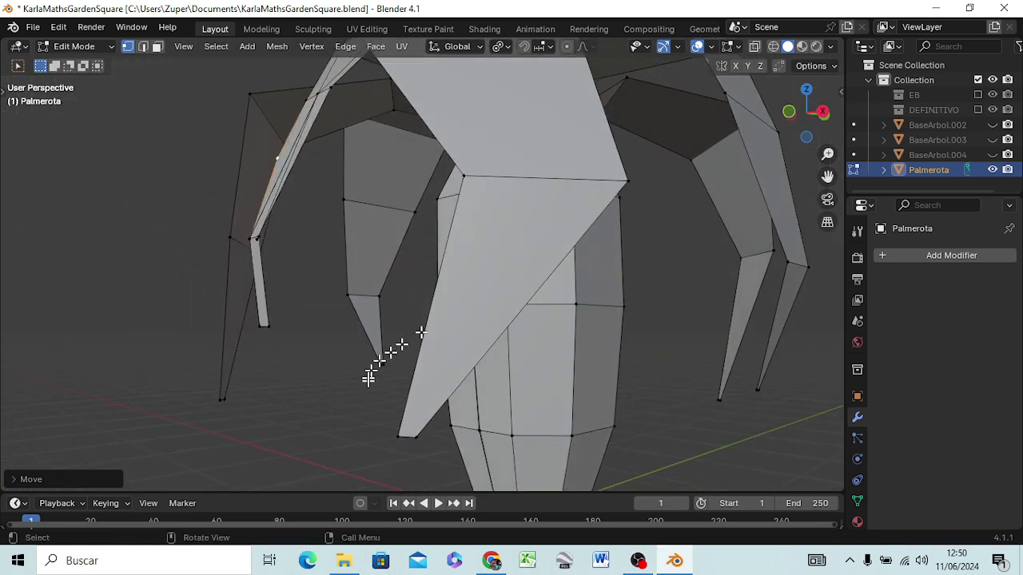
click(408, 429)
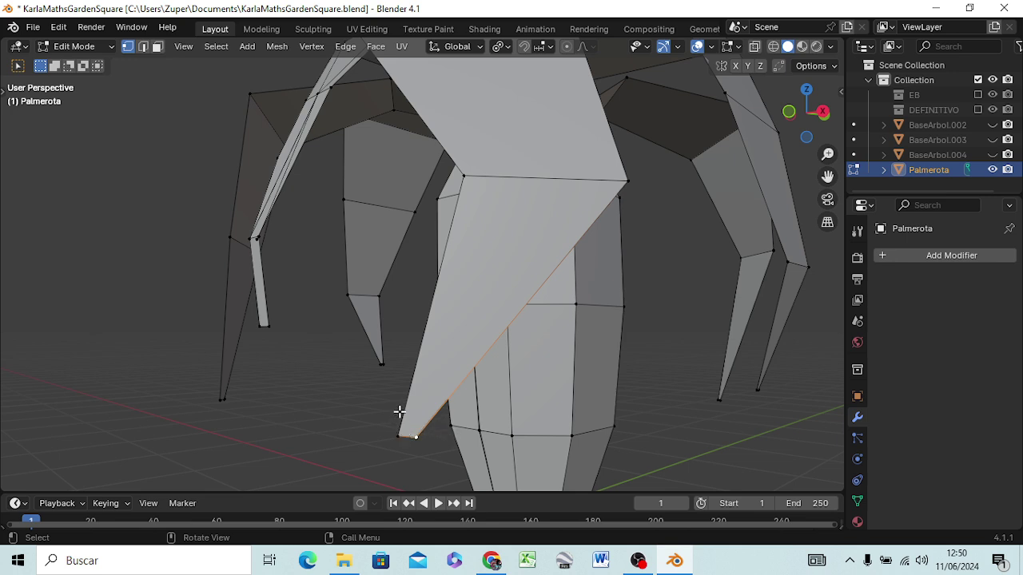
key(2)
key(g)
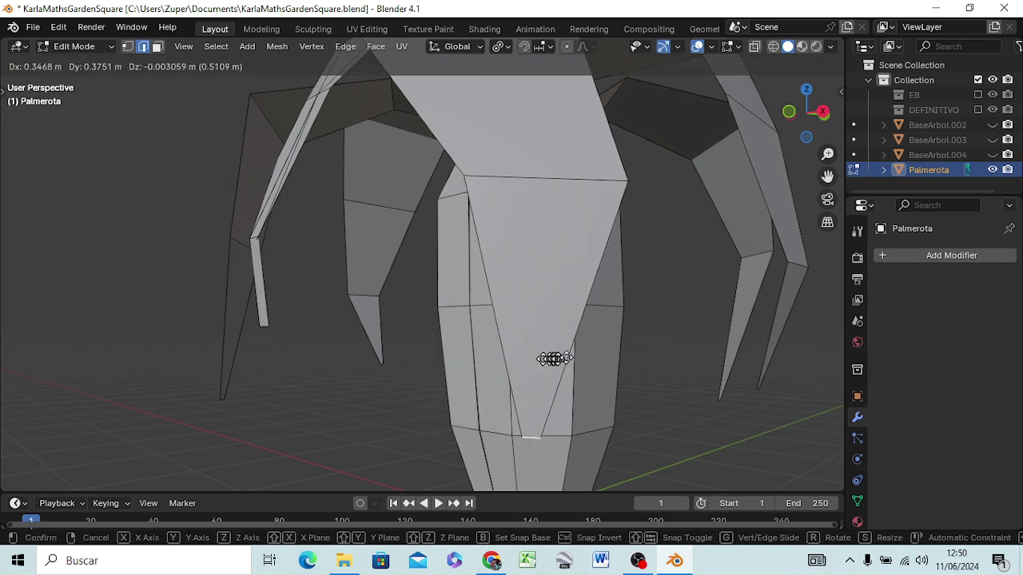
click(573, 349)
mouse_move(381, 361)
middle_down()
mouse_move(383, 378)
mouse_move(452, 360)
middle_up()
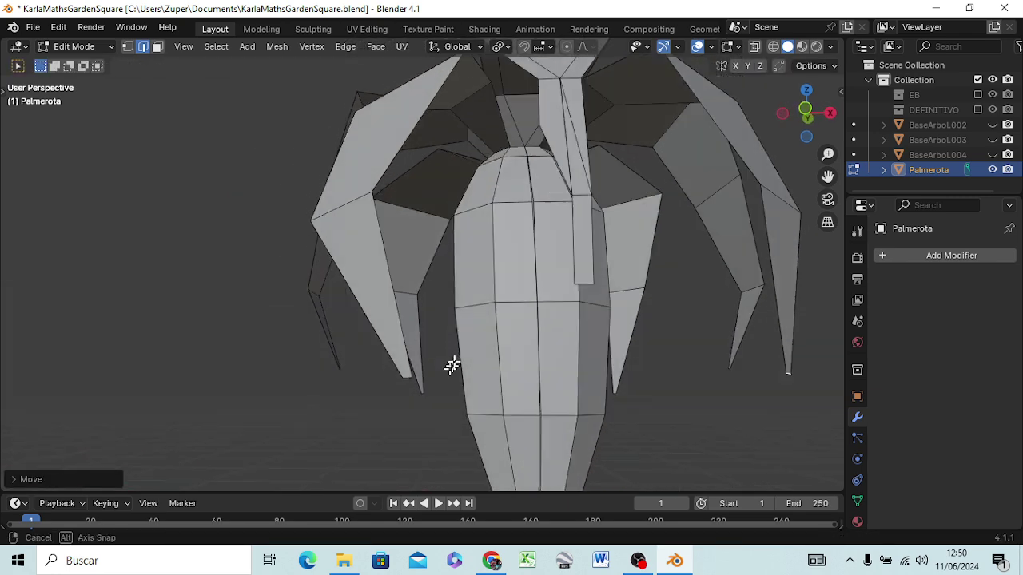
Step: Scale a short leaf edge down to about 0.38
click(585, 284)
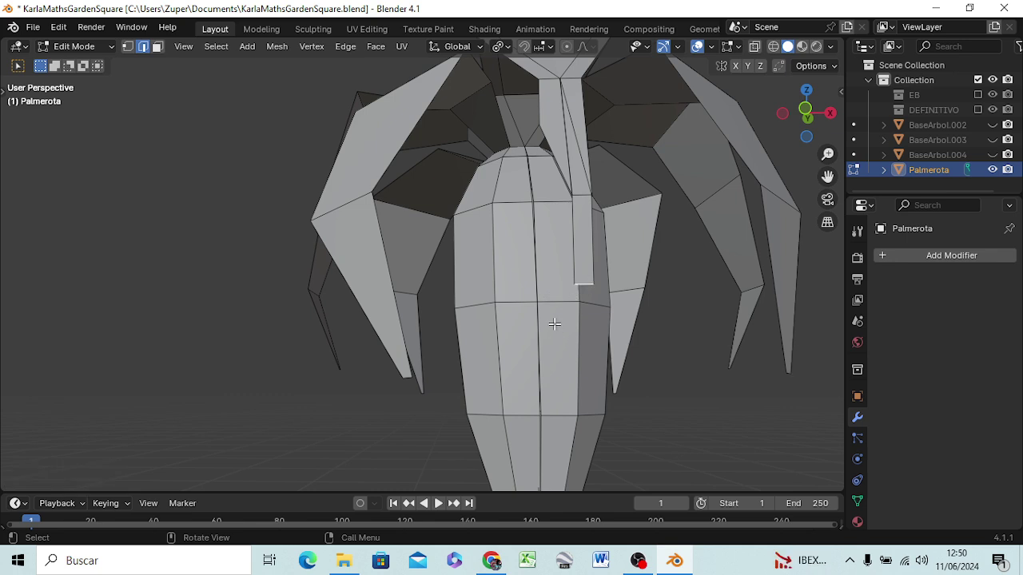
key(s)
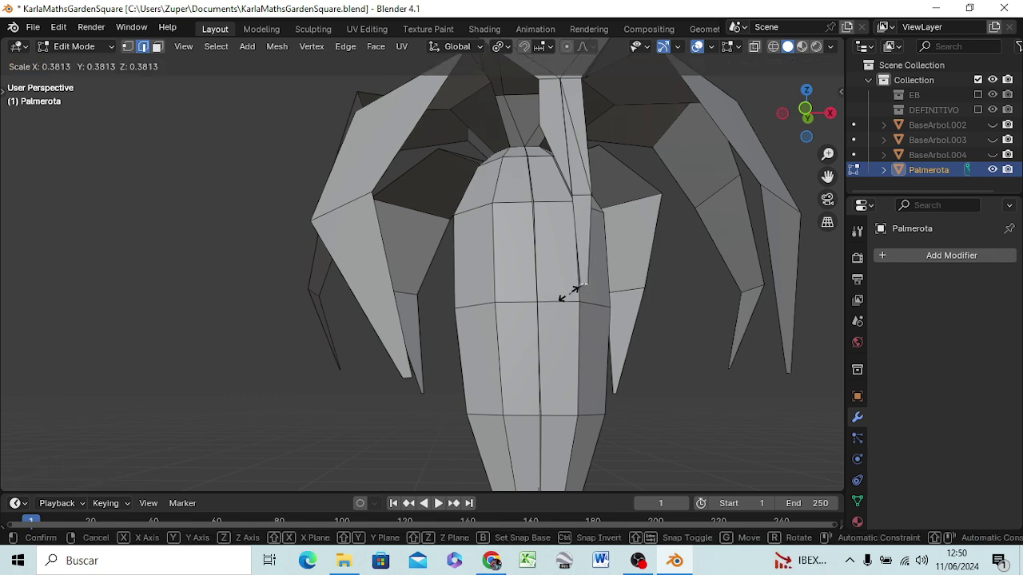
click(564, 297)
mouse_move(596, 296)
middle_down()
mouse_move(607, 369)
mouse_move(616, 354)
middle_up()
Step: Widen two neighbouring upper leaf edges about 3.04 times into a broad blade
click(575, 240)
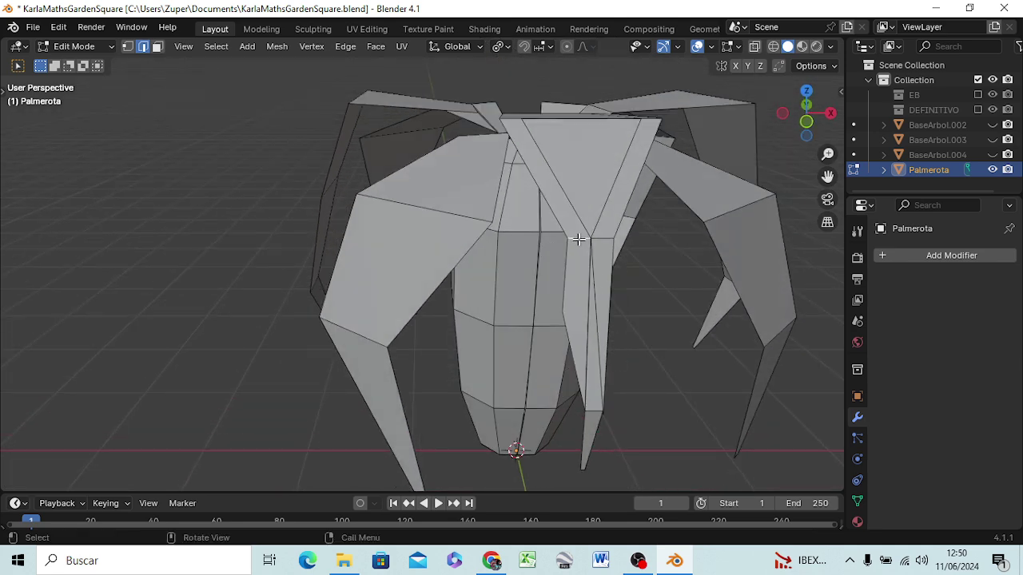
key(shift)
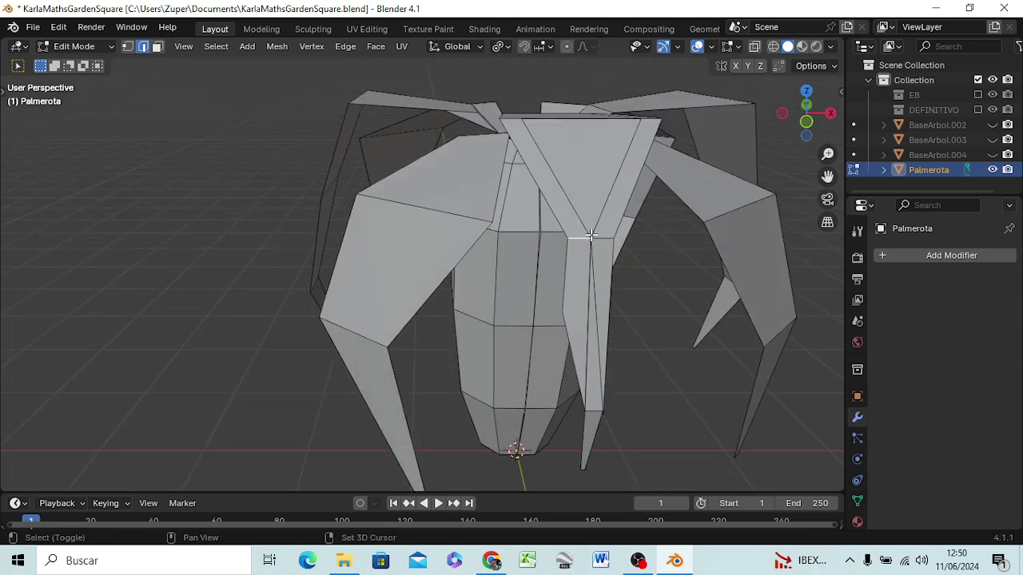
shift+click(597, 240)
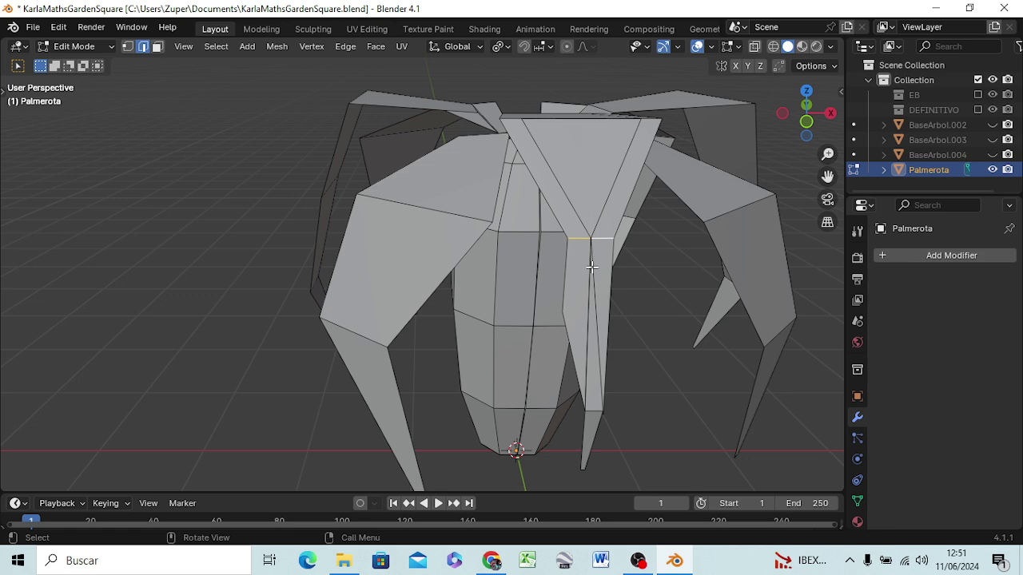
key(s)
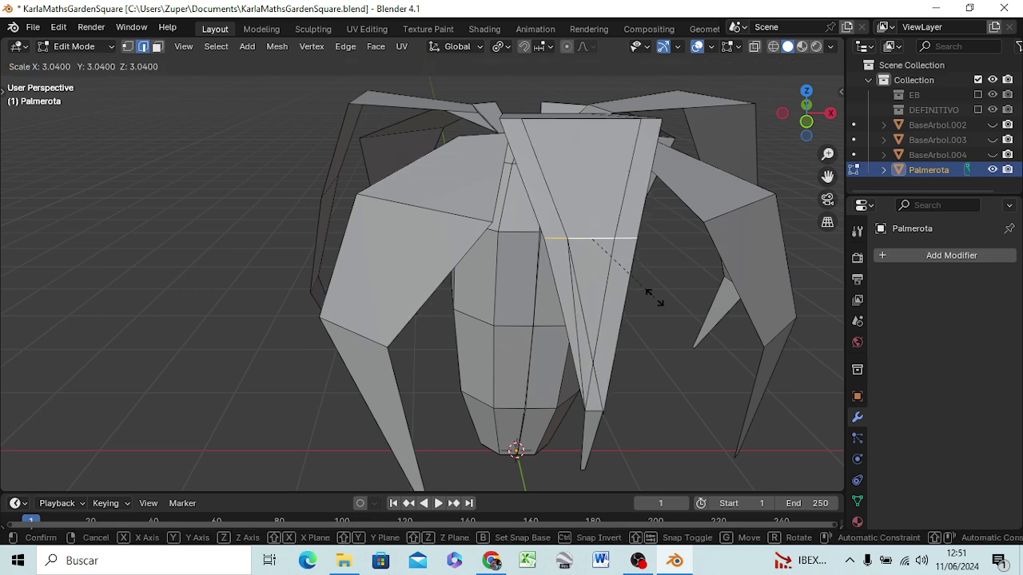
click(655, 294)
mouse_move(645, 313)
middle_down()
mouse_move(726, 300)
mouse_move(3, 264)
middle_up()
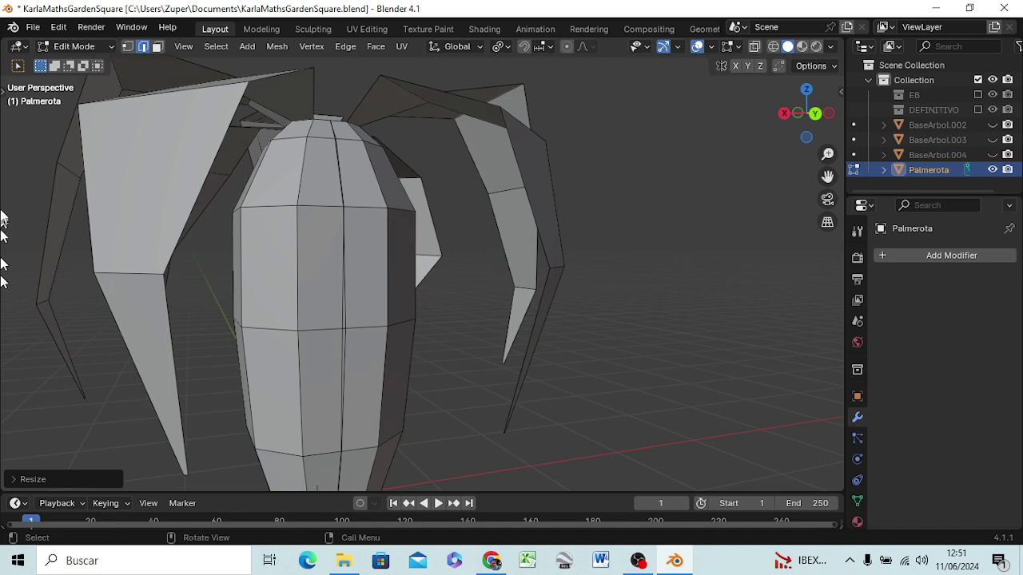
Step: Select two edges on the trunk's top ring and extrude them upward into a thin strip
mouse_move(288, 173)
middle_down()
mouse_move(297, 192)
mouse_move(279, 210)
mouse_move(282, 132)
middle_up()
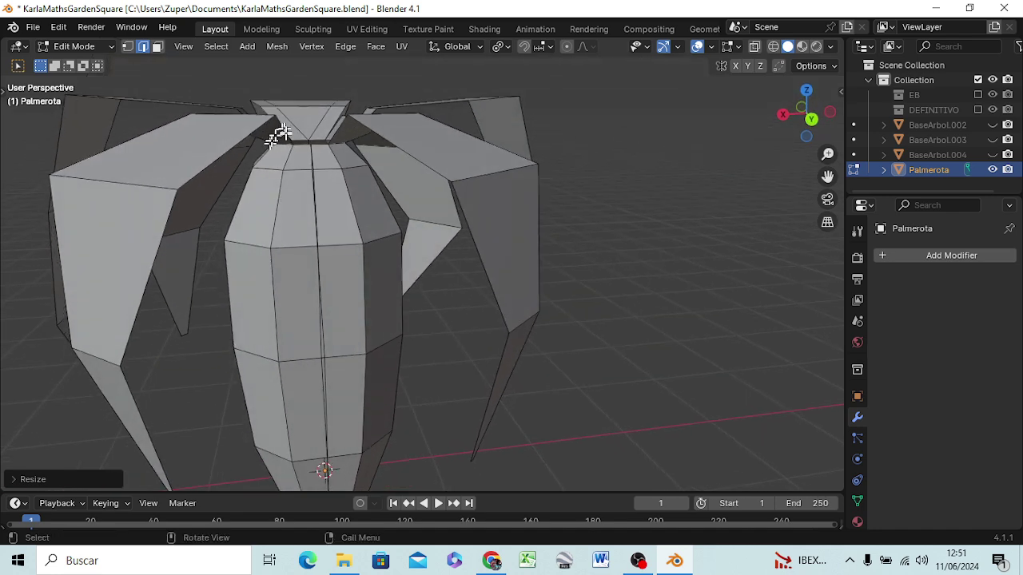
click(301, 145)
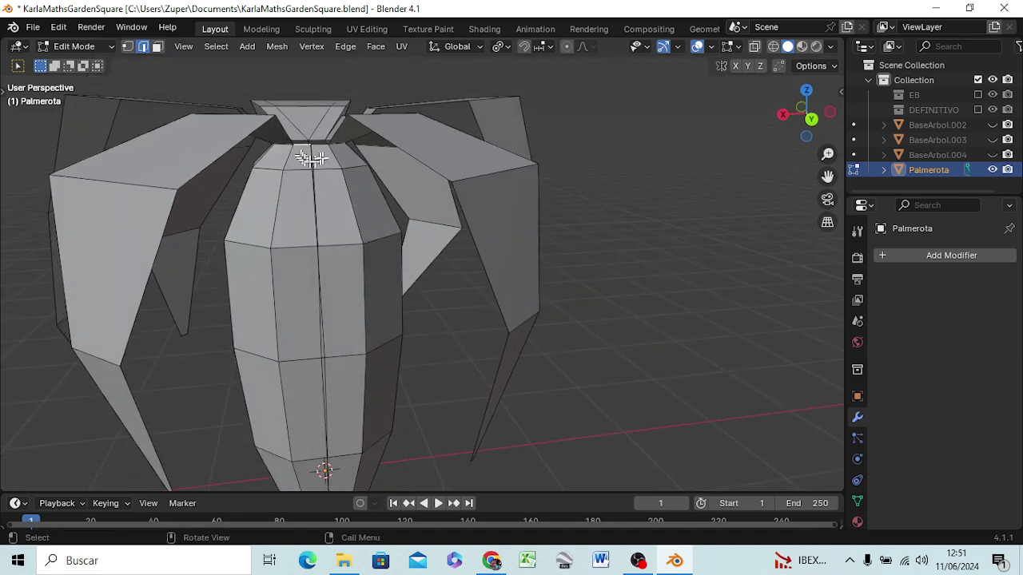
click(317, 147)
shift+click(311, 162)
key(g)
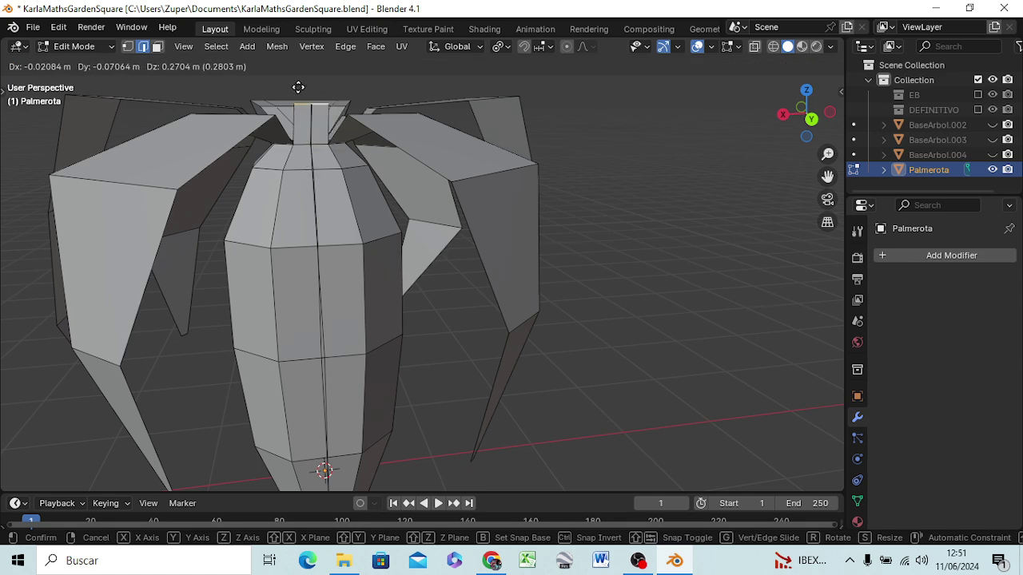
click(299, 89)
Step: Shift the new strip up and outward, cancelling the scale so its size stays unchanged
mouse_move(407, 180)
middle_down()
mouse_move(354, 205)
mouse_move(271, 197)
middle_up()
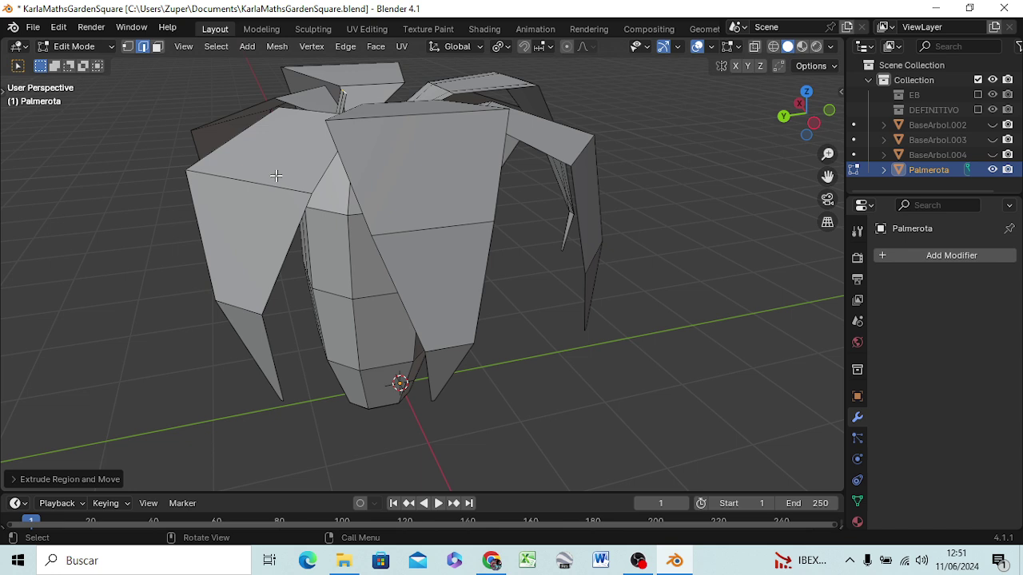
key(g)
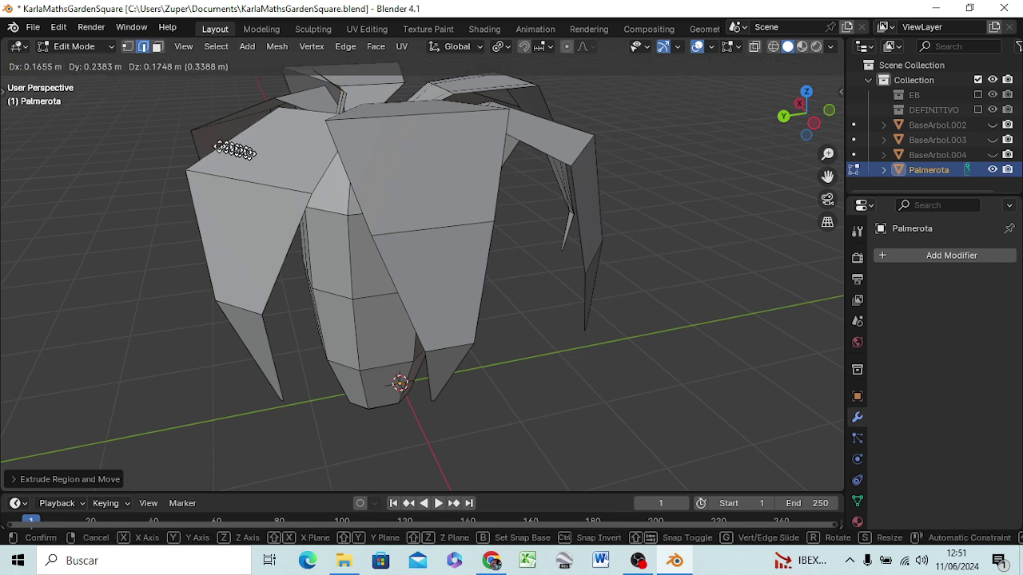
click(173, 156)
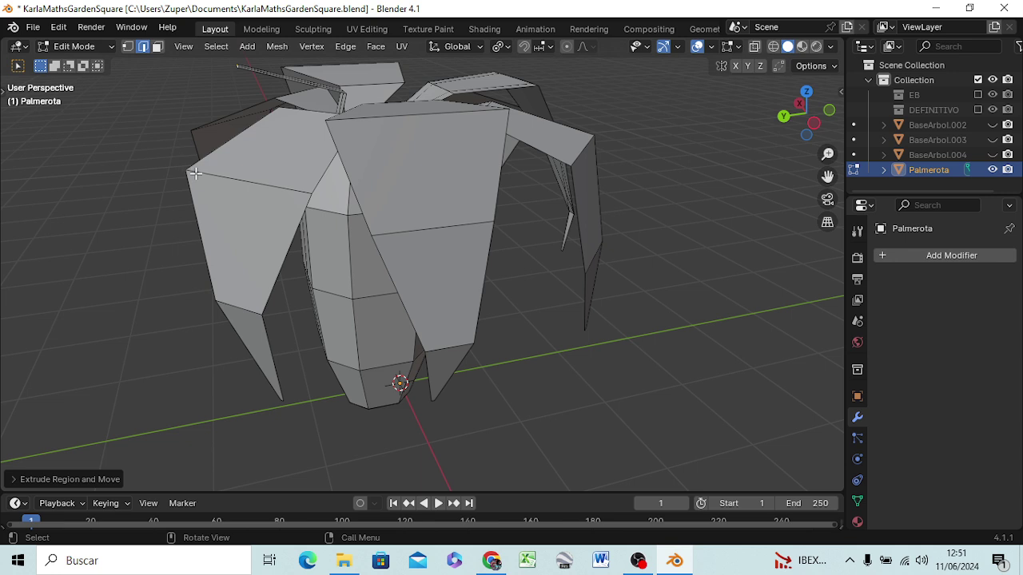
key(s)
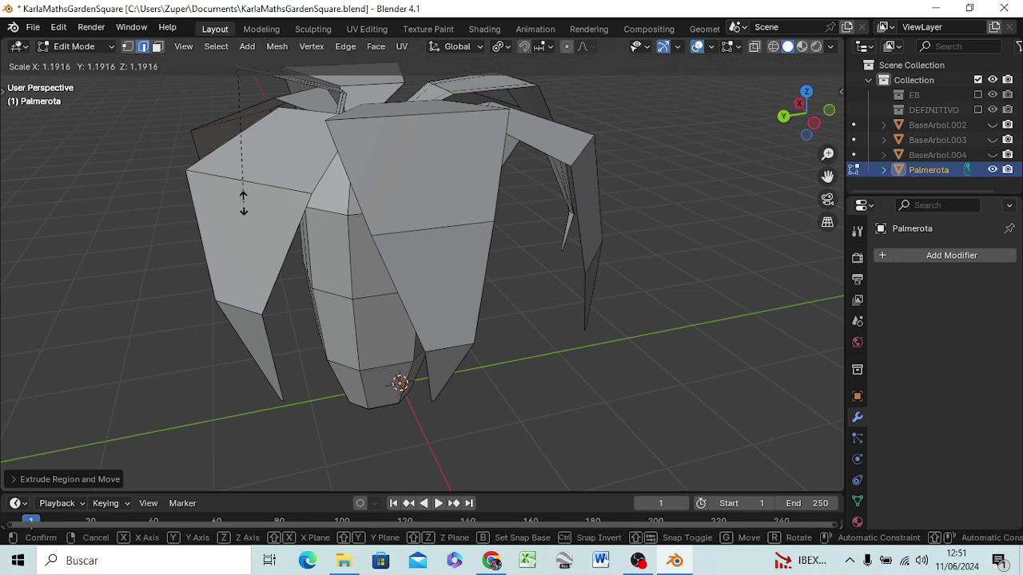
right_click(287, 221)
middle_drag(252, 197, 407, 193)
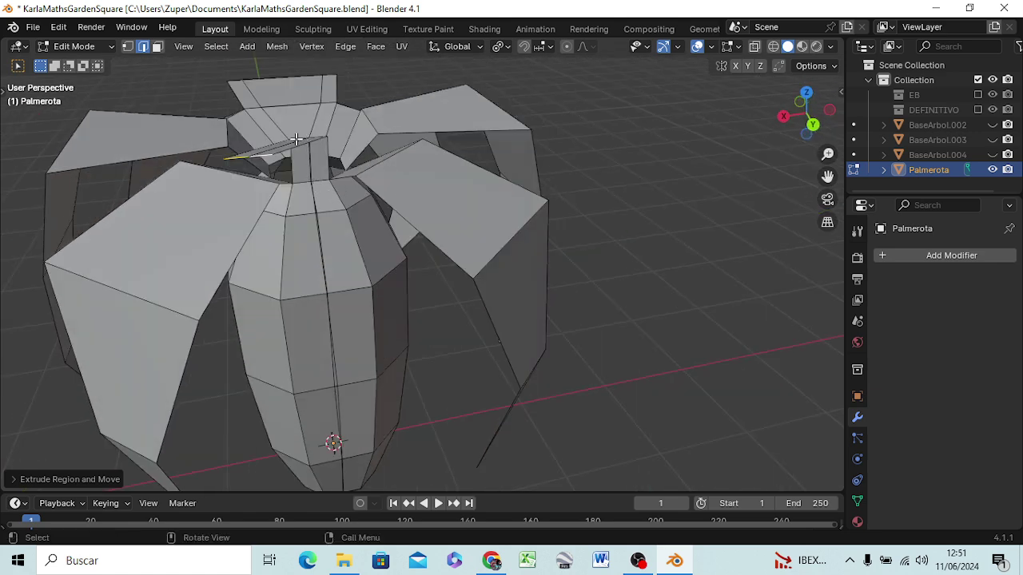
Step: Rotate the thin sliver's edge, lower it, and enlarge it about 2.27 times
click(318, 148)
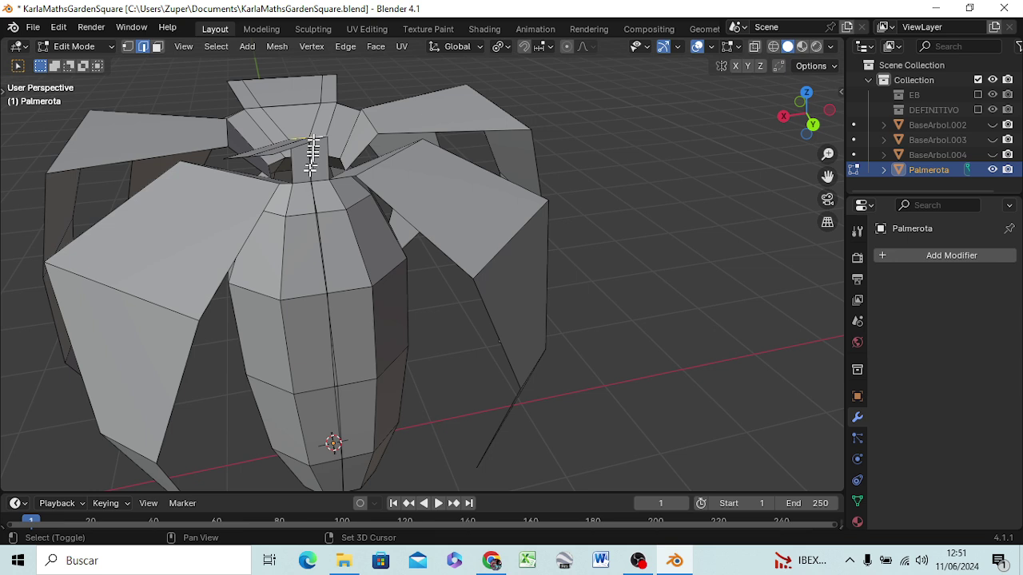
shift+click(310, 170)
key(r)
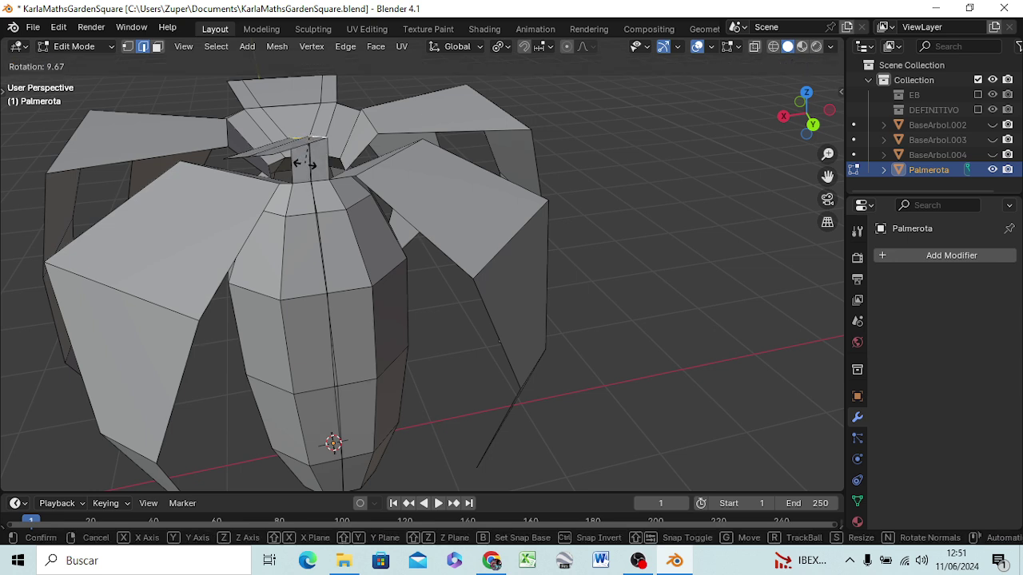
click(304, 163)
key(g)
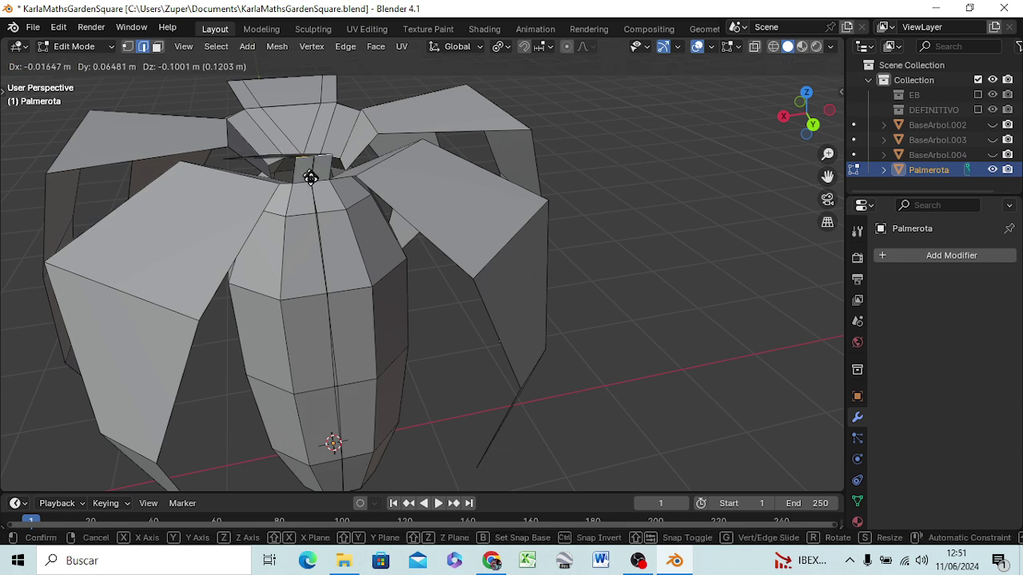
click(308, 184)
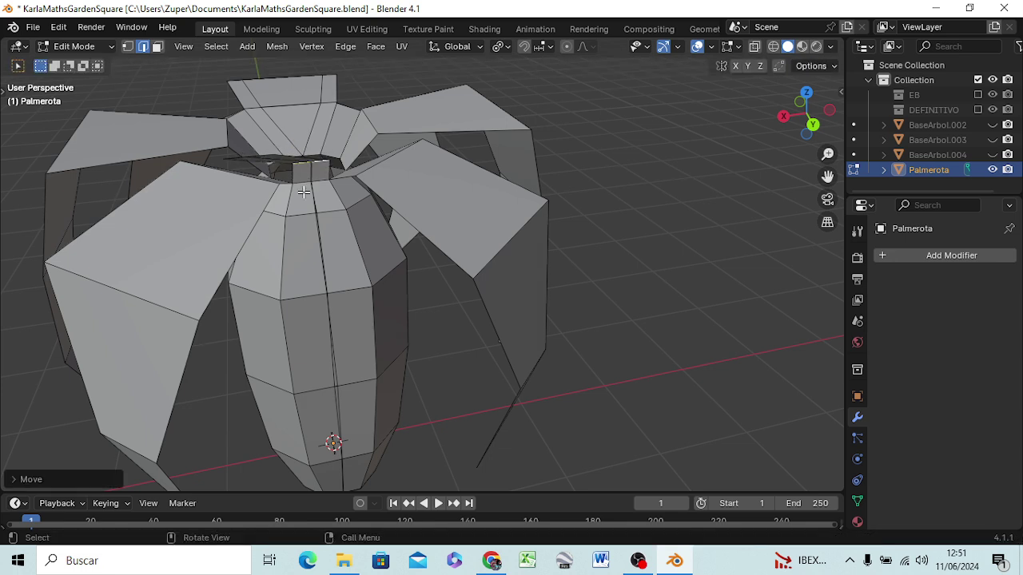
key(s)
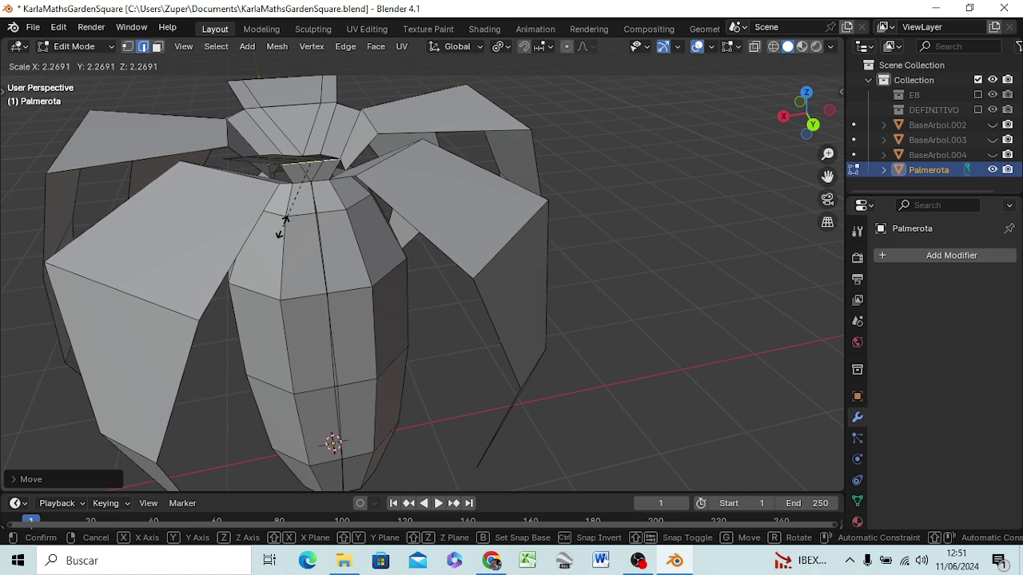
click(284, 217)
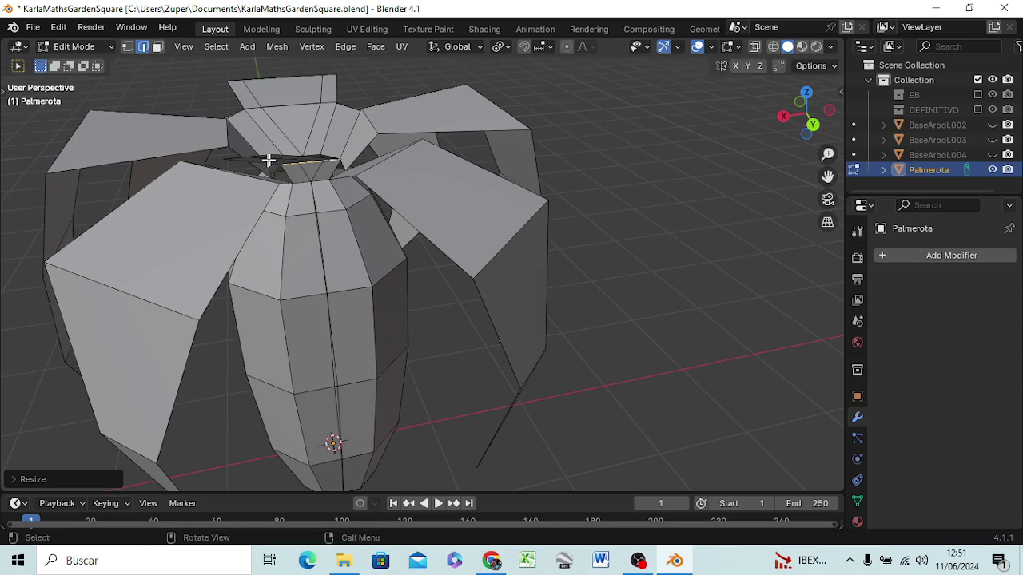
Step: Move the leaf's outer edge about 0.19 m outward and widen its tip into a wedge
click(268, 160)
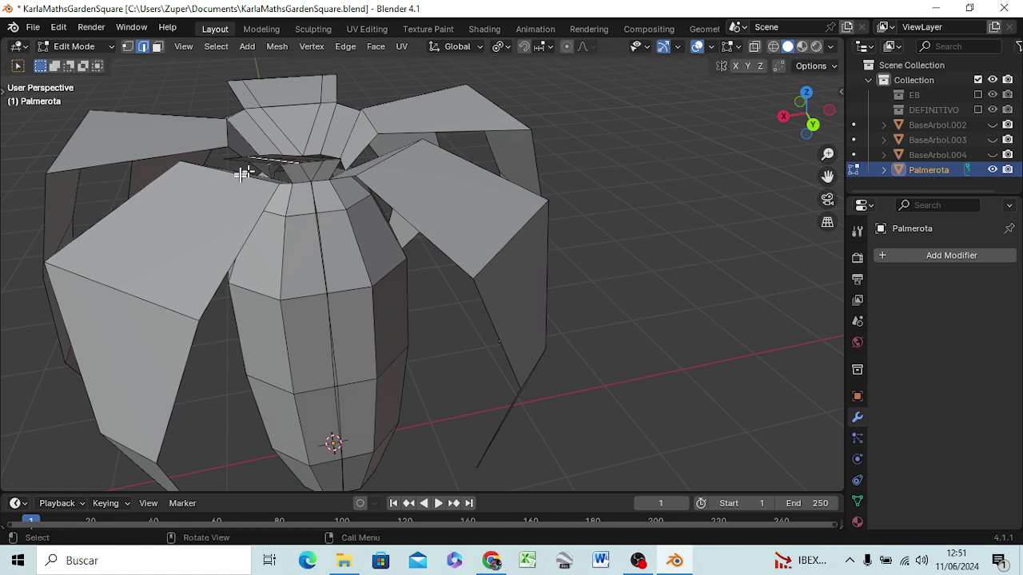
middle_drag(270, 171, 283, 194)
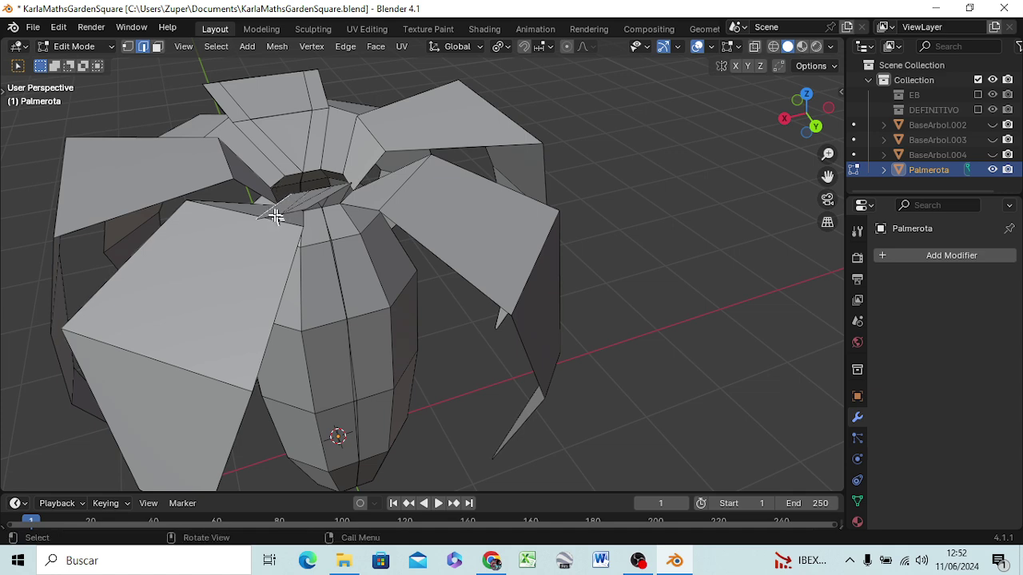
middle_drag(279, 212, 285, 235)
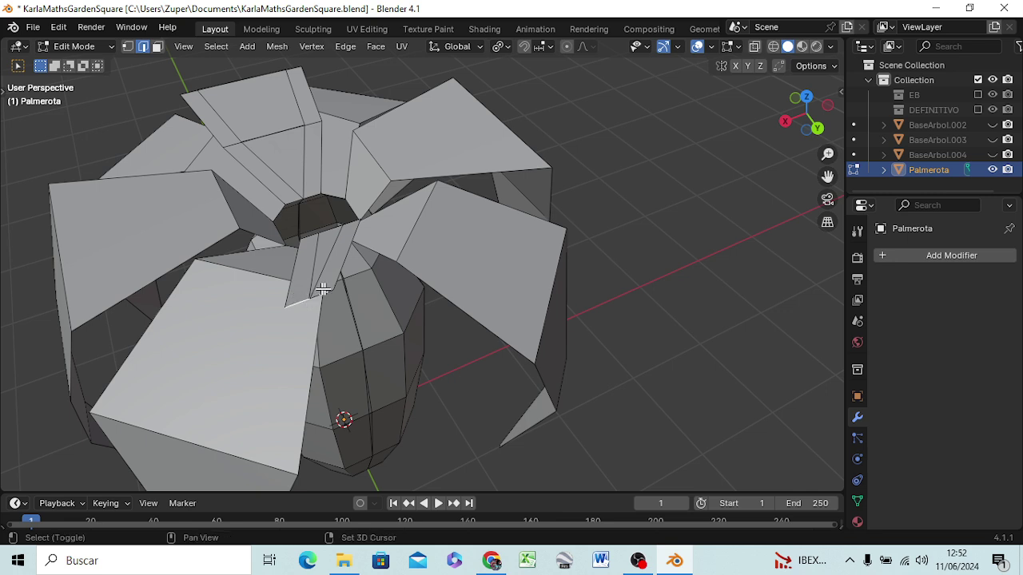
shift+click(323, 291)
key(g)
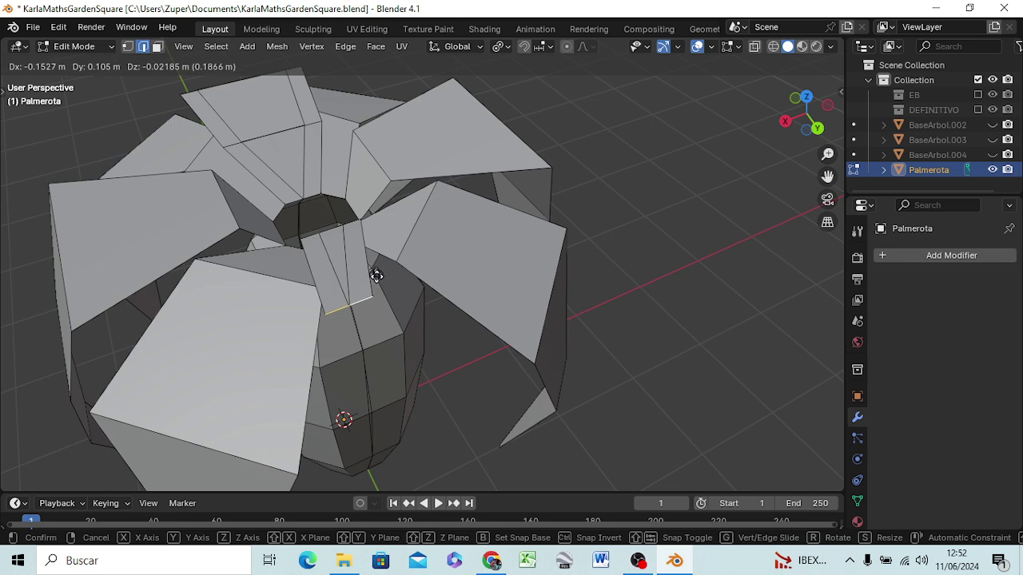
click(379, 278)
key(s)
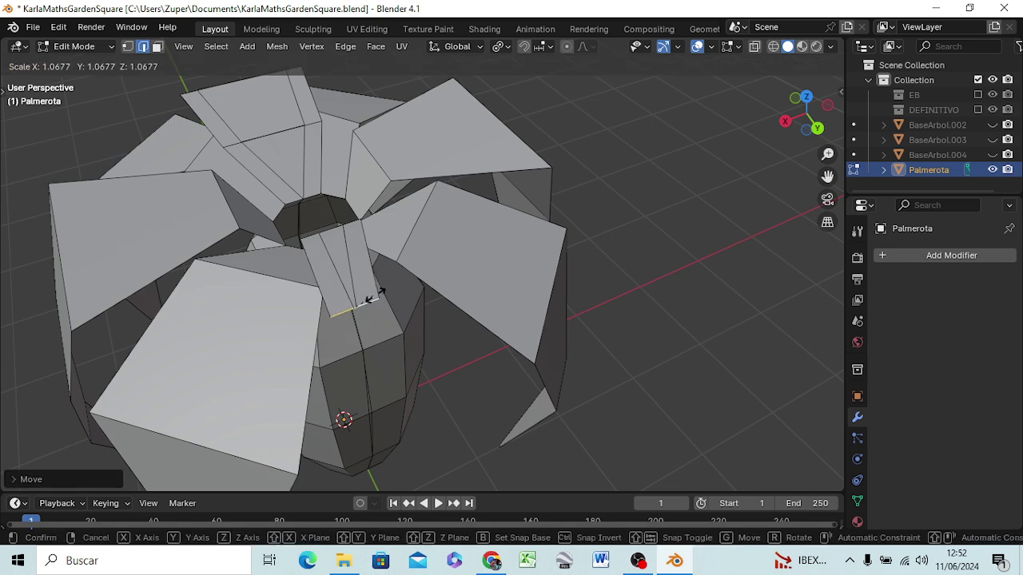
click(431, 284)
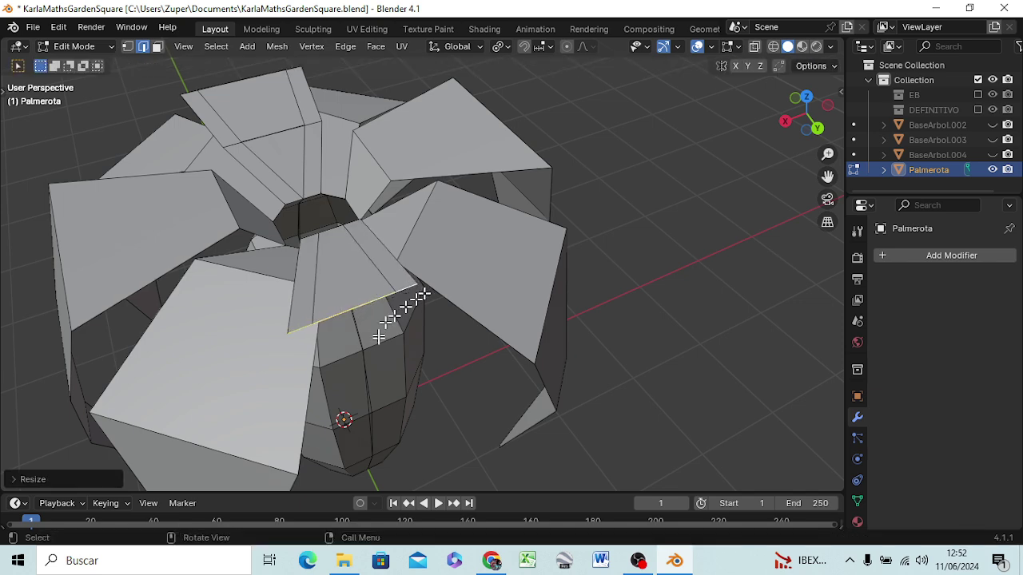
middle_drag(380, 351, 371, 297)
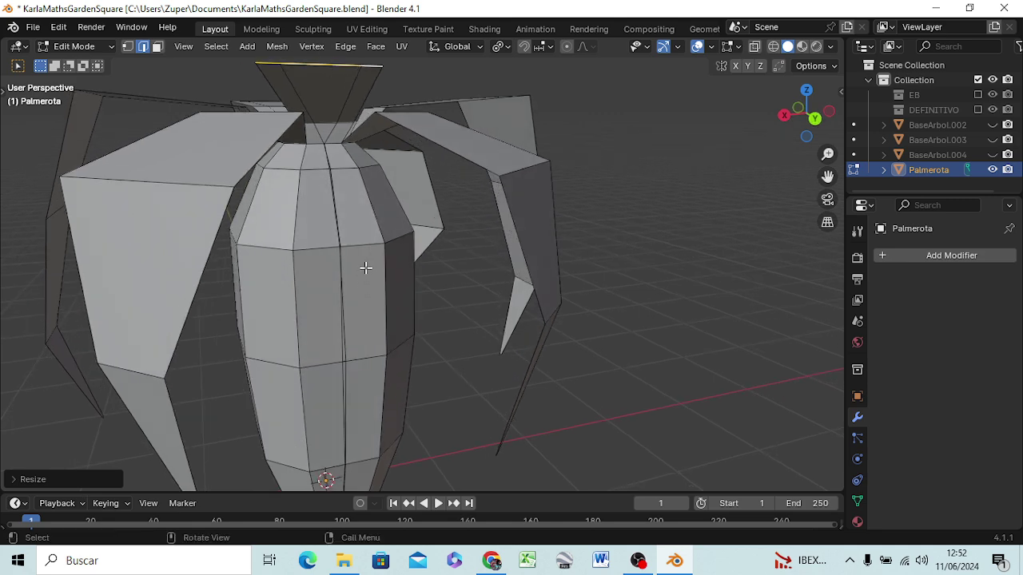
Step: Nudge the selected top vertices slightly left in the front orthographic view
key(KP_3)
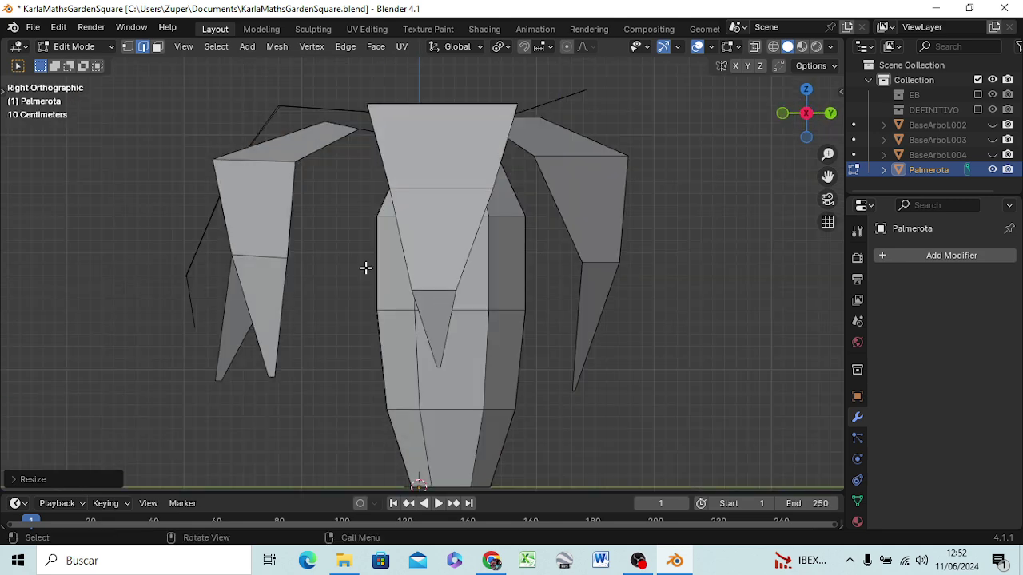
key(KP_1)
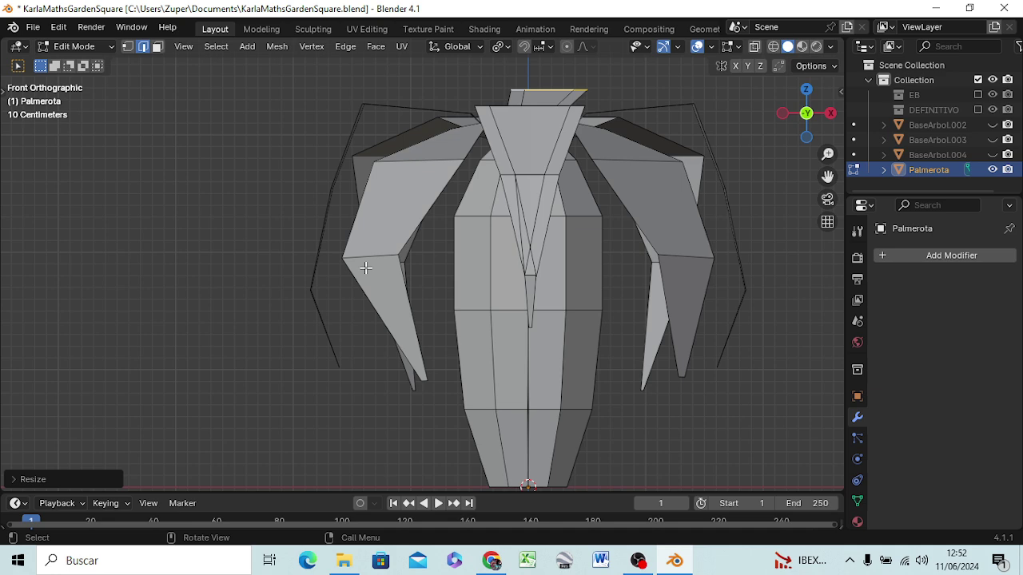
key(g)
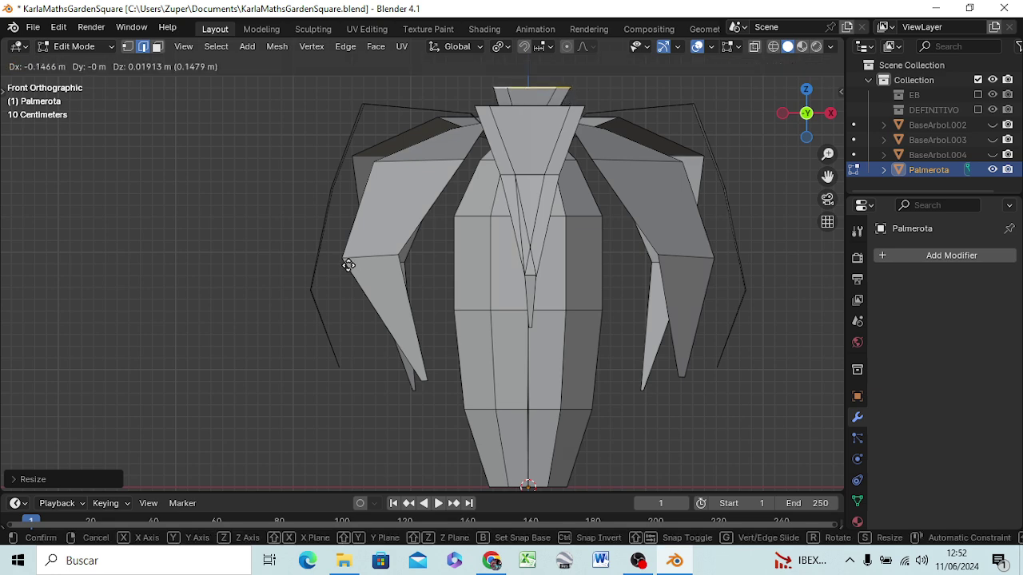
click(346, 270)
mouse_move(347, 342)
middle_down()
mouse_move(595, 376)
mouse_move(580, 376)
middle_up()
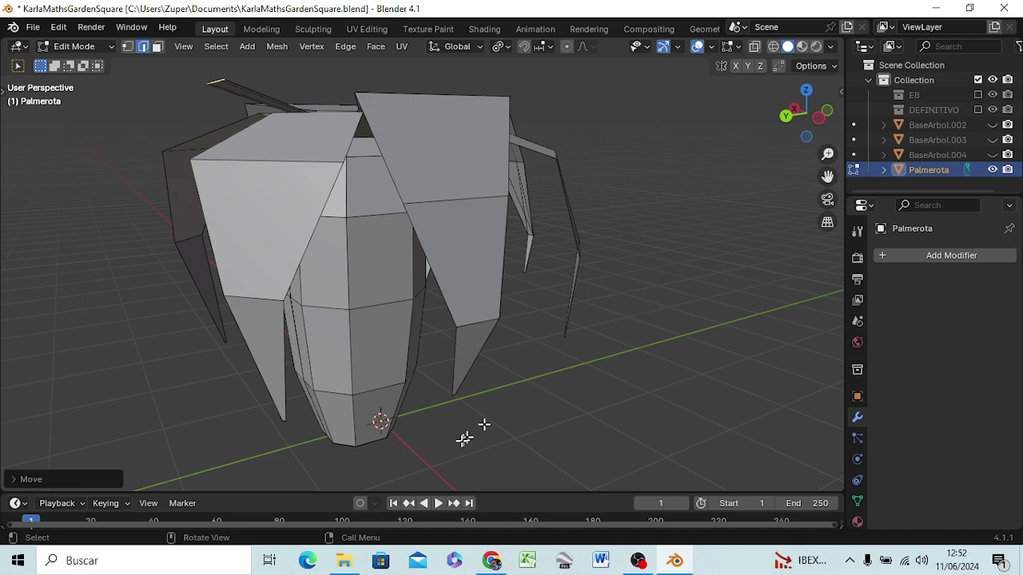
Step: Resize the extruded top face into a tapered front panel
key(g)
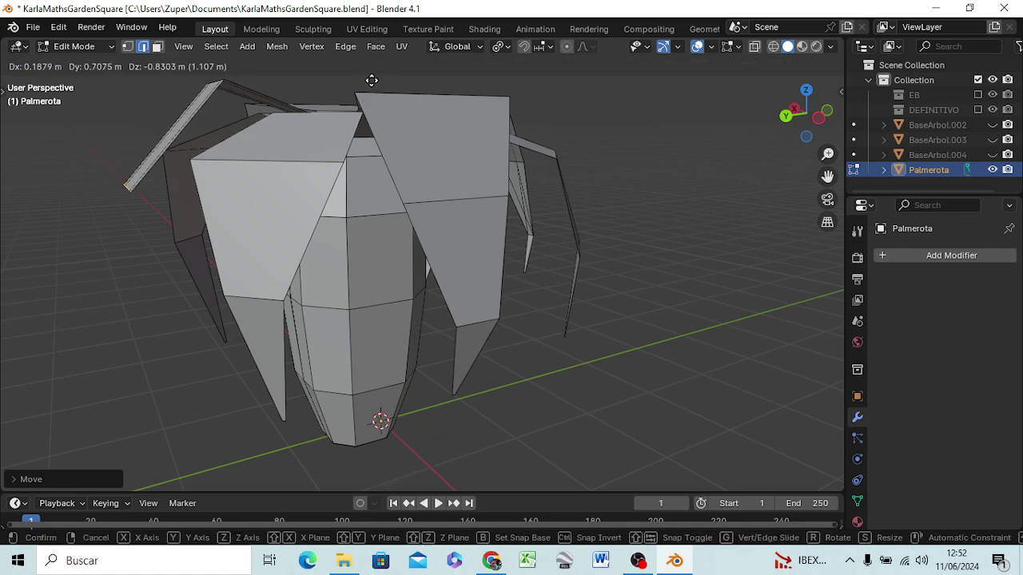
key(Escape)
mouse_move(288, 169)
middle_down()
mouse_move(376, 187)
mouse_move(434, 173)
middle_up()
key(s)
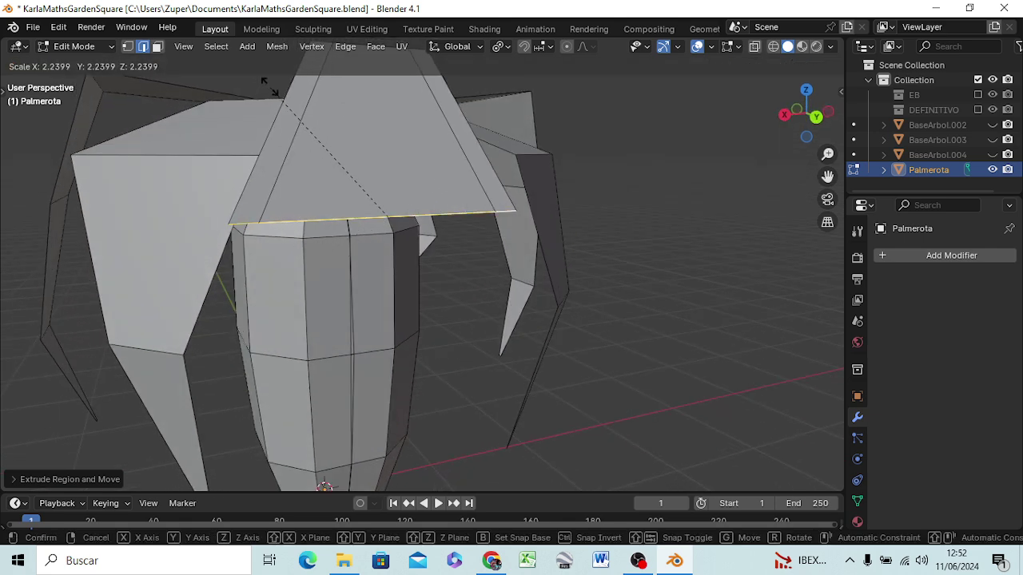
click(306, 147)
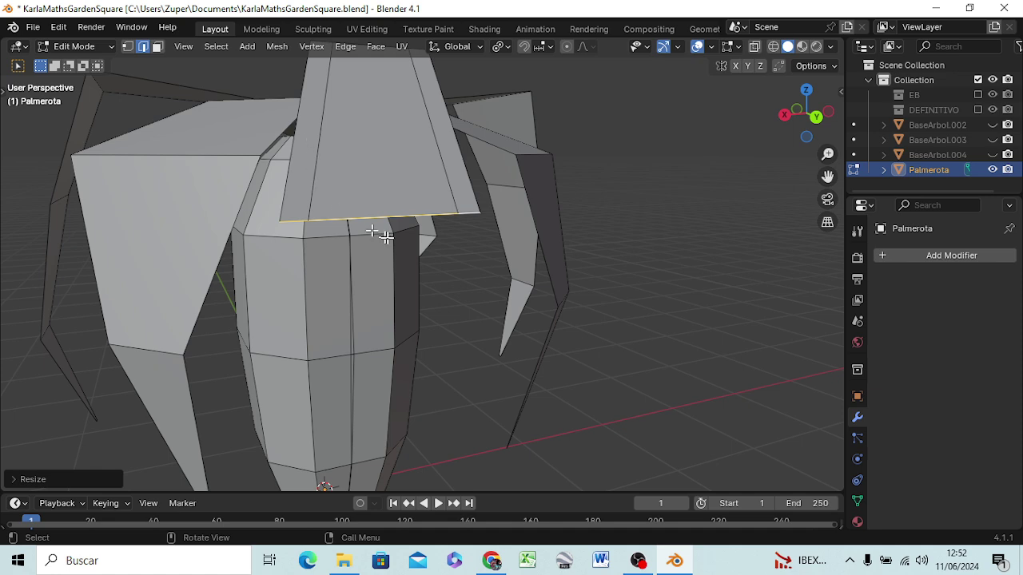
middle_drag(383, 231, 380, 218)
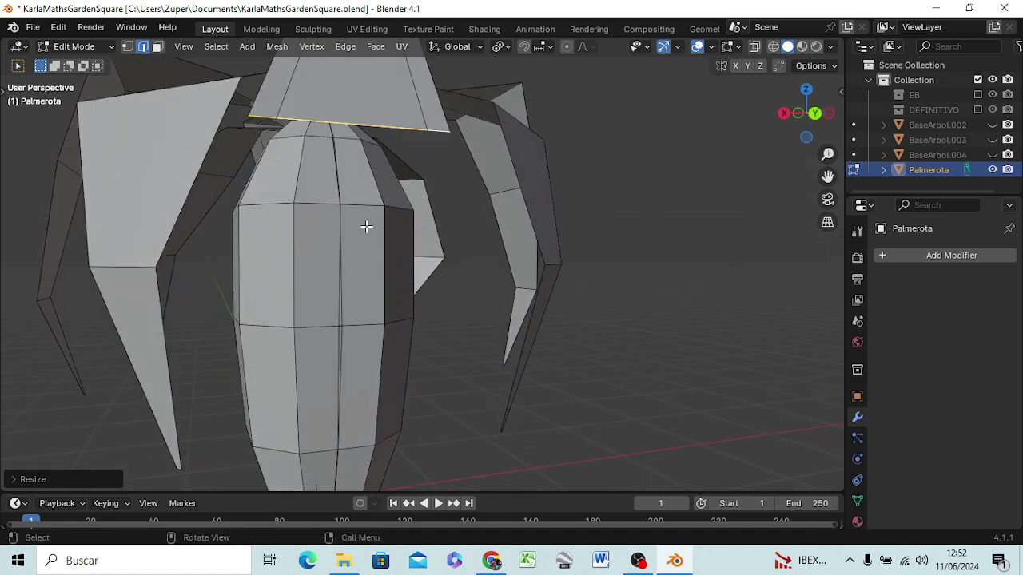
key(KP_1)
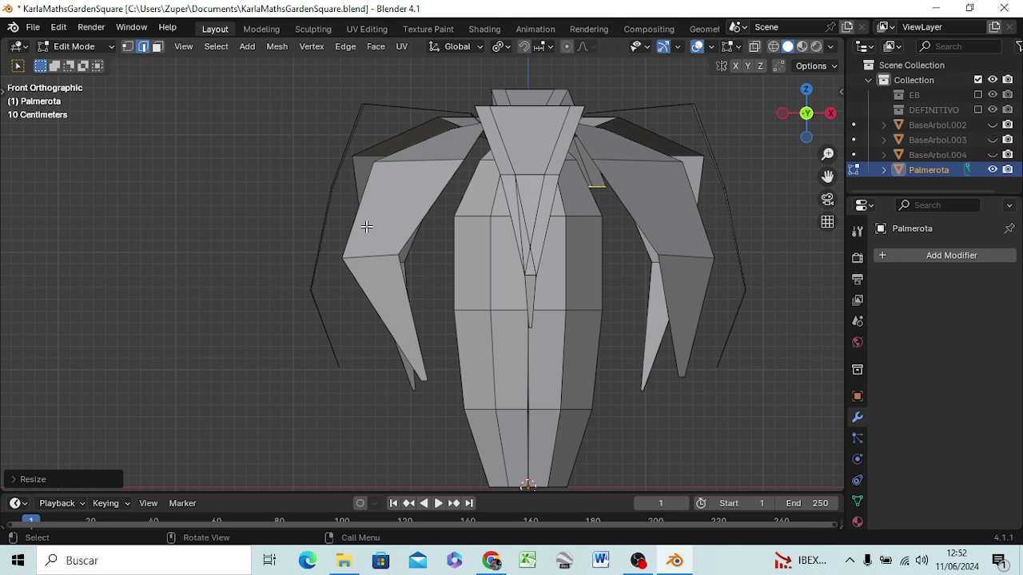
Step: Widen the upright top face, extrude it downward, and taper it into a pointed leaf
key(KP_4)
key(KP_4)
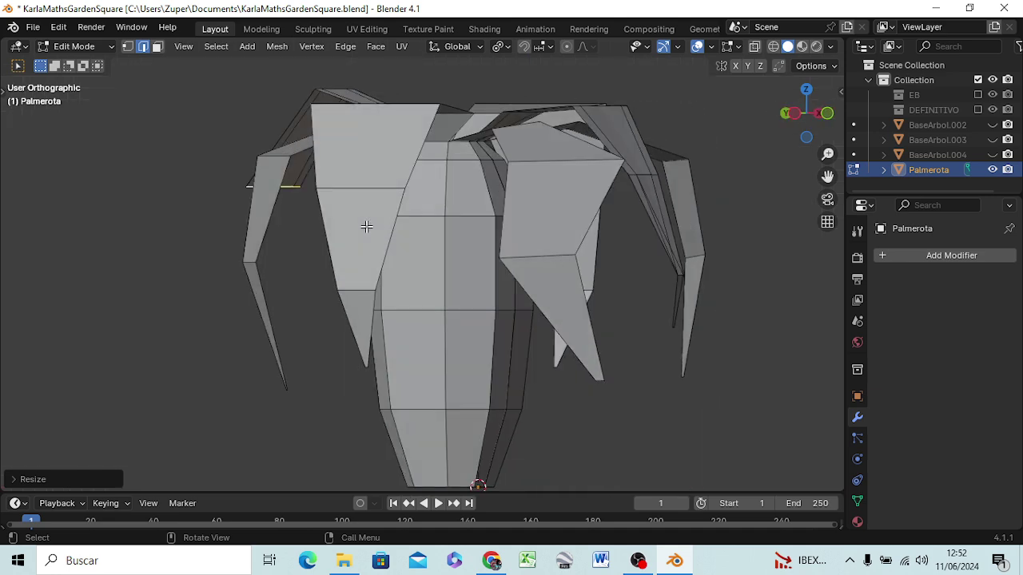
key(KP_4)
key(KP_4)
key(KP_4)
key(KP_4)
key(KP_4)
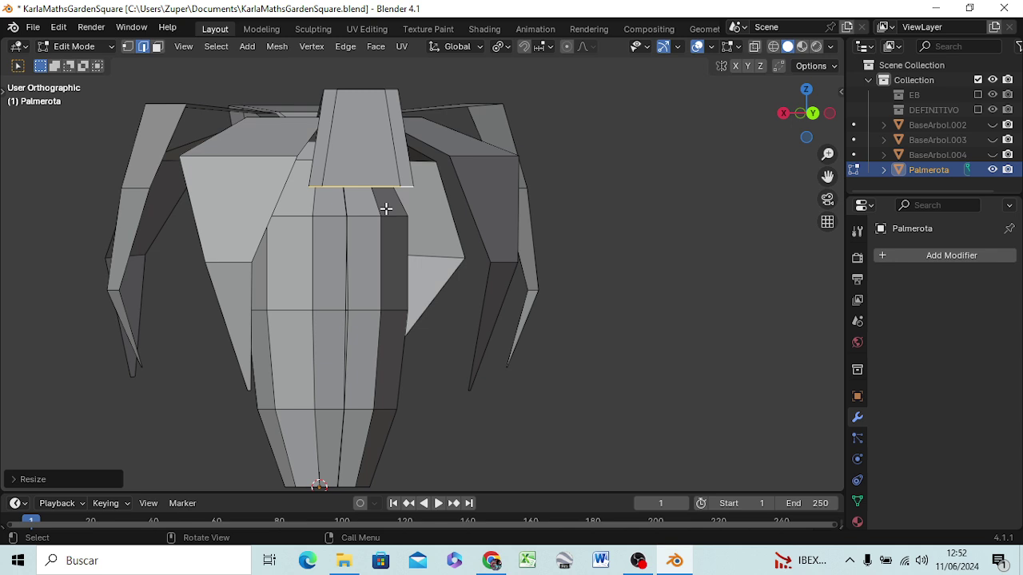
key(s)
click(406, 230)
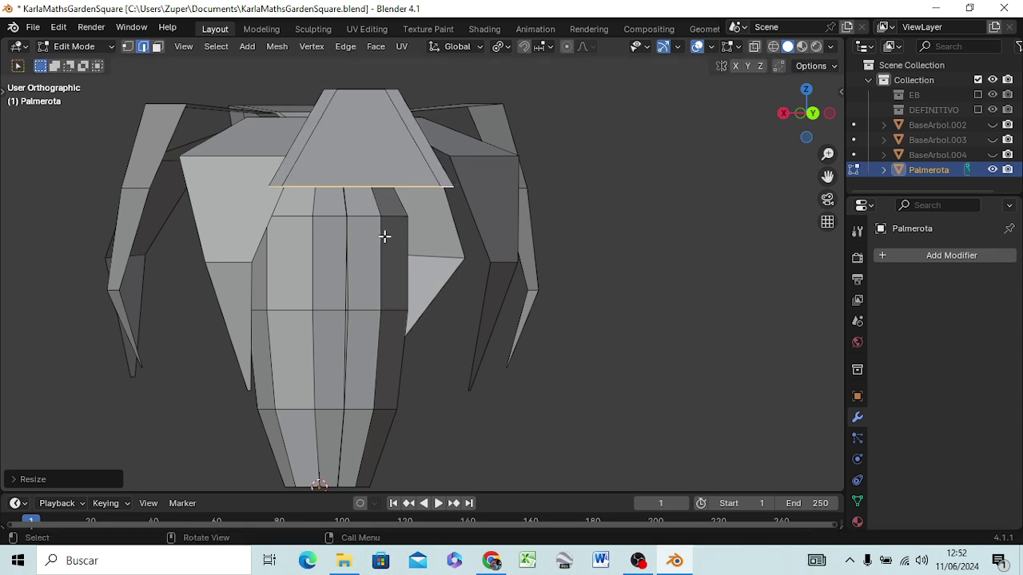
key(e)
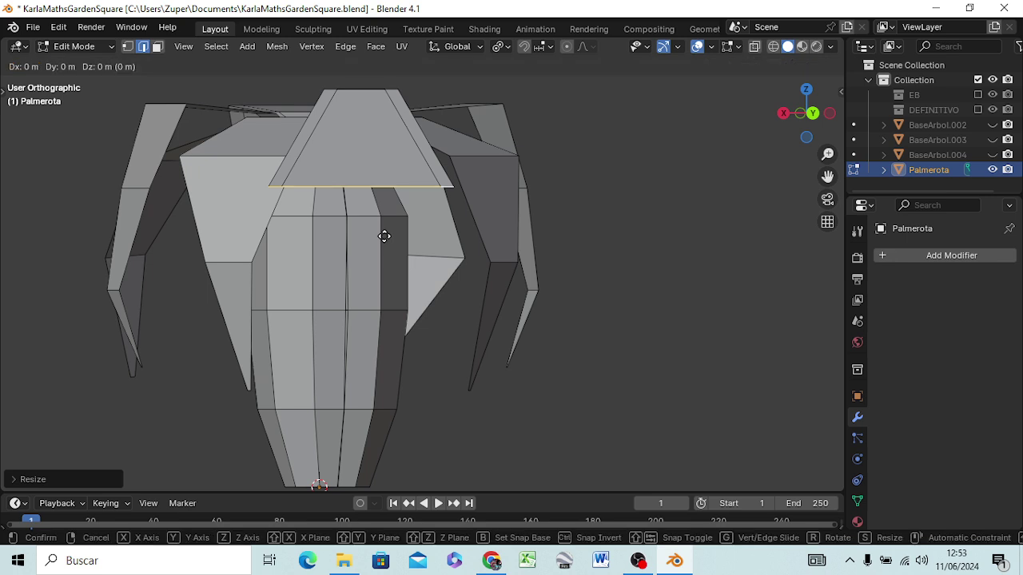
click(386, 359)
key(s)
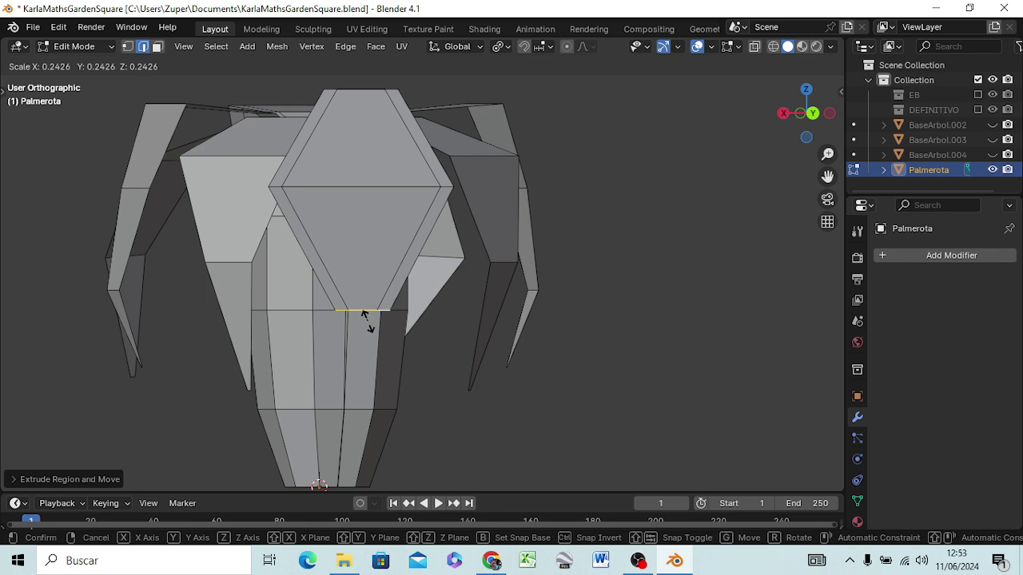
click(367, 322)
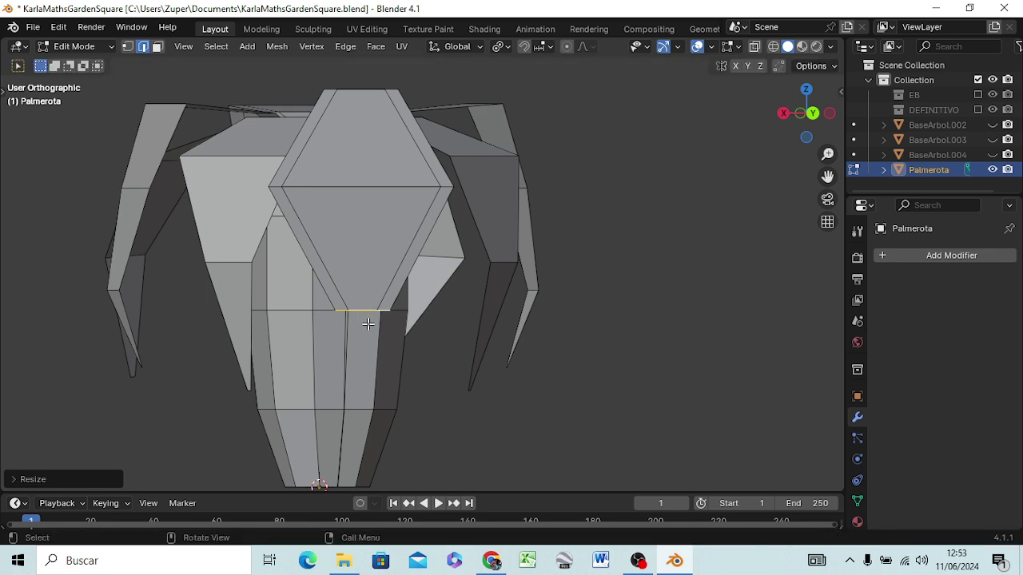
Step: Extend a narrow strip below the leaf tip, undoing the bottom-edge resize
key(g)
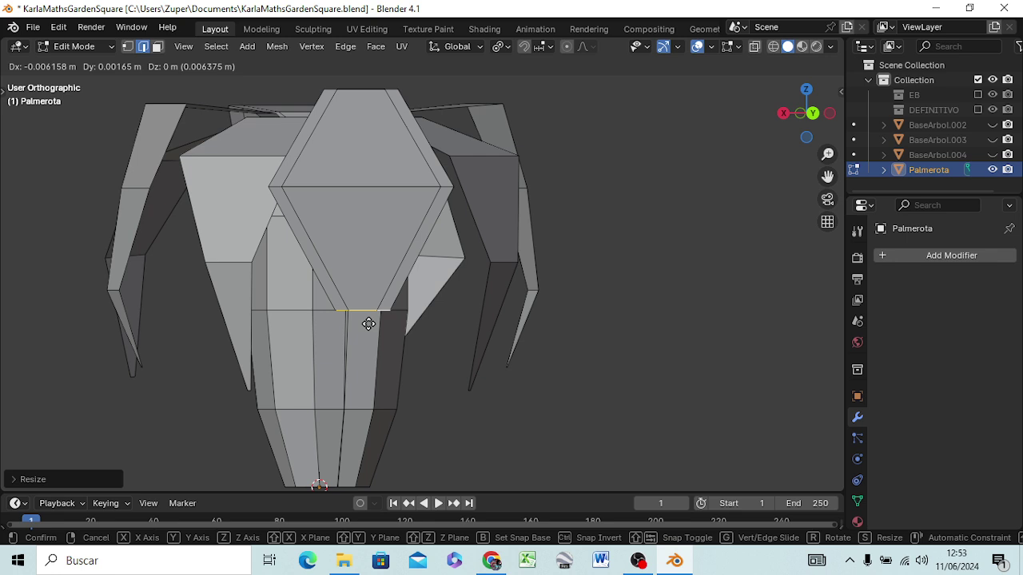
click(367, 400)
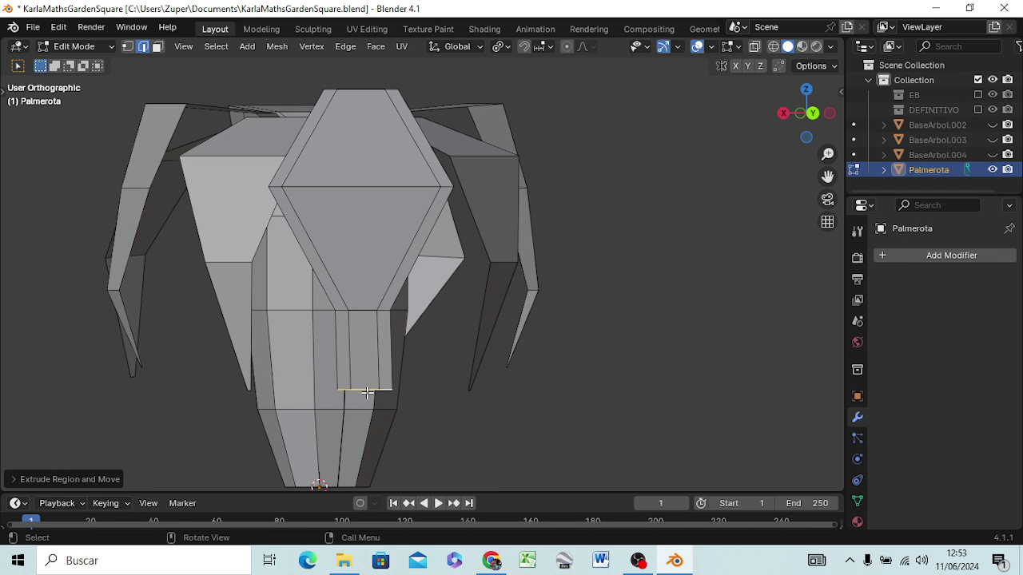
key(s)
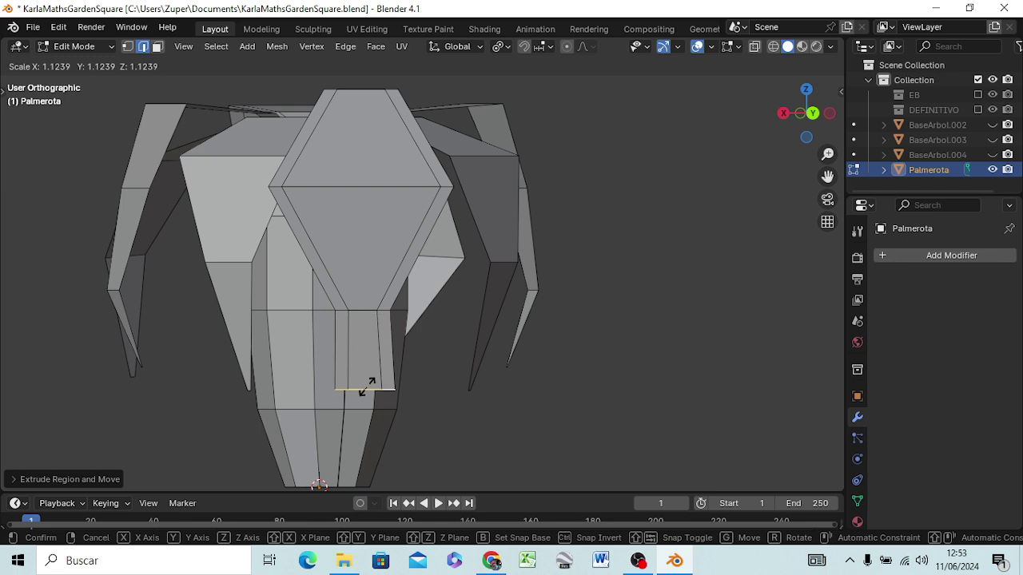
click(365, 386)
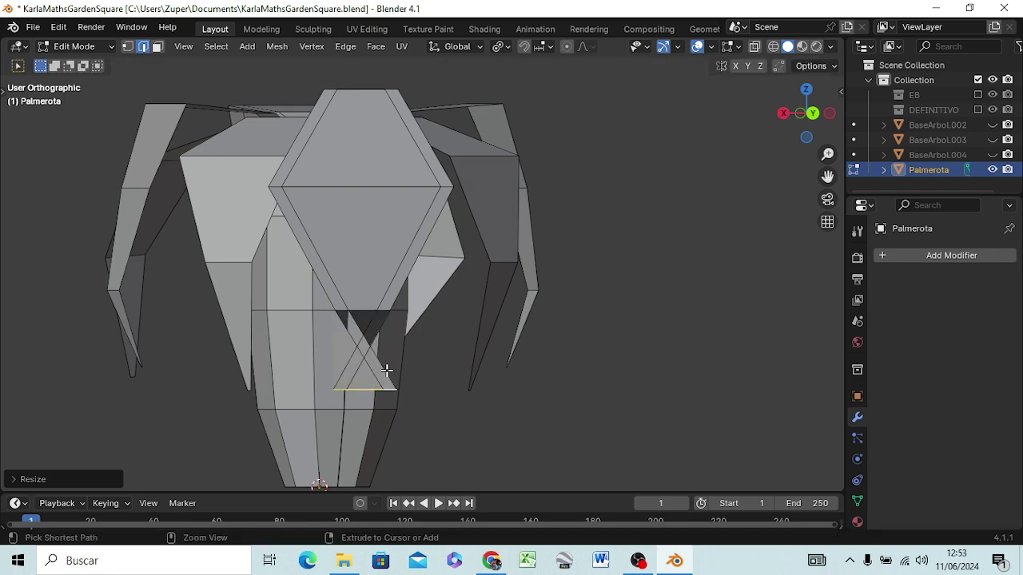
key(ctrl+z)
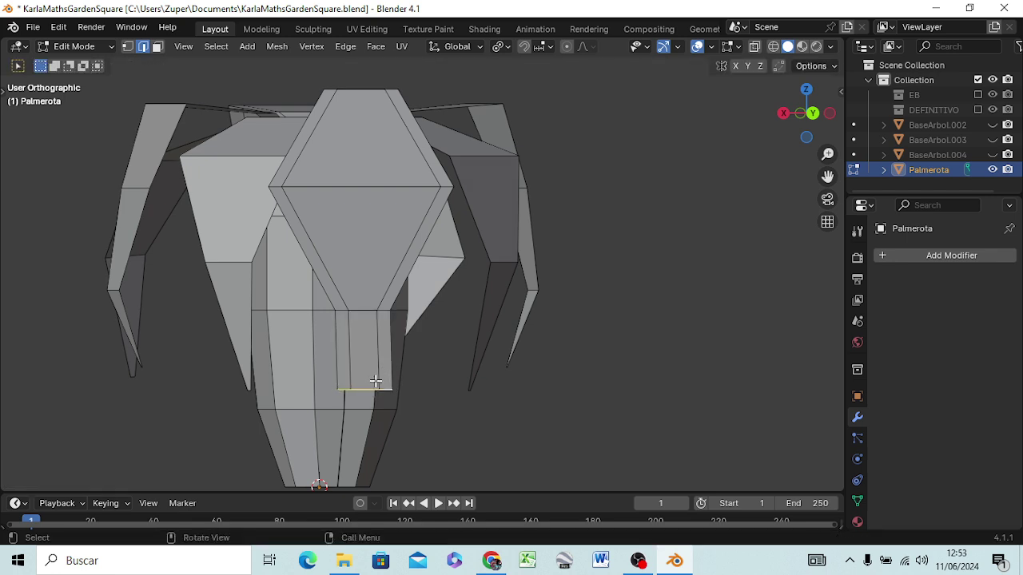
Step: Narrow the strip's bottom edge and extrude it further downward
scroll(376, 382, up, 1)
scroll(376, 382, up, 2)
scroll(376, 382, up, 2)
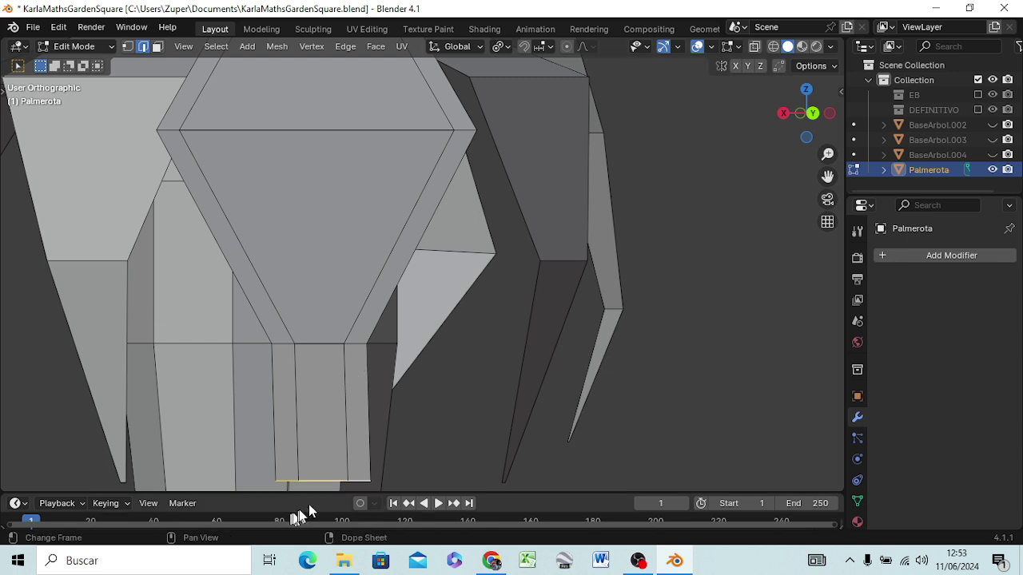
shift+middle_drag(351, 447, 392, 307)
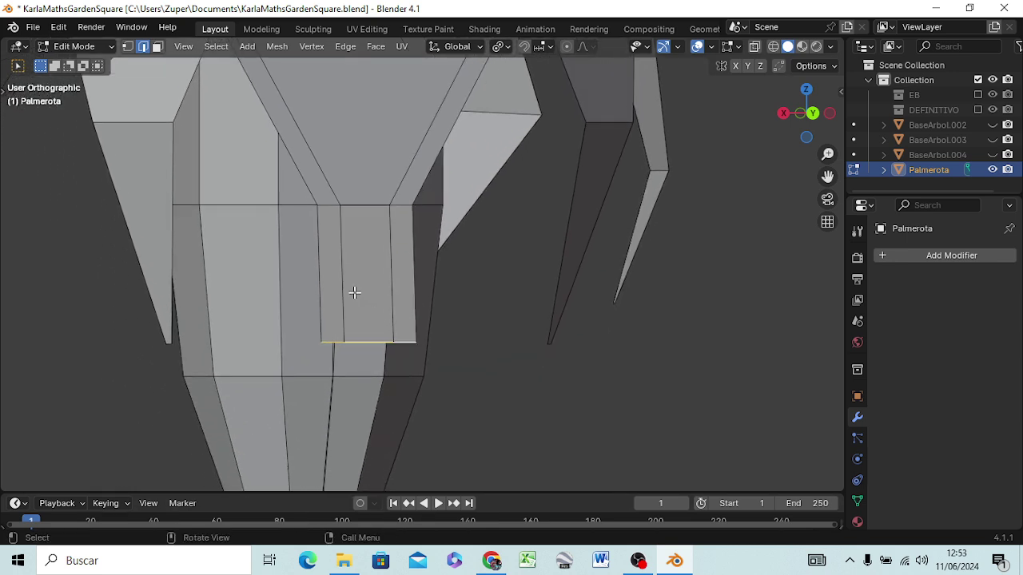
key(s)
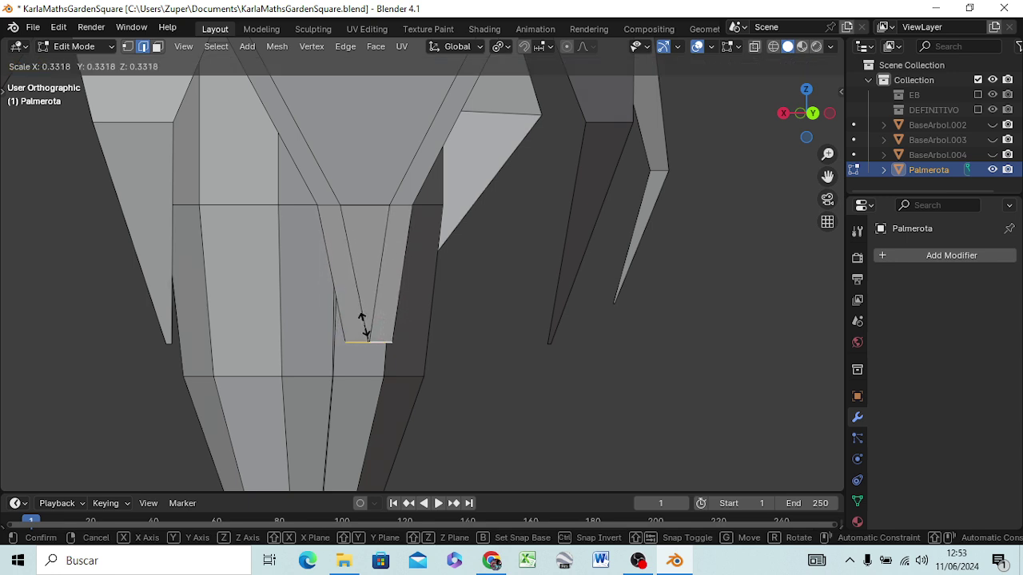
click(365, 325)
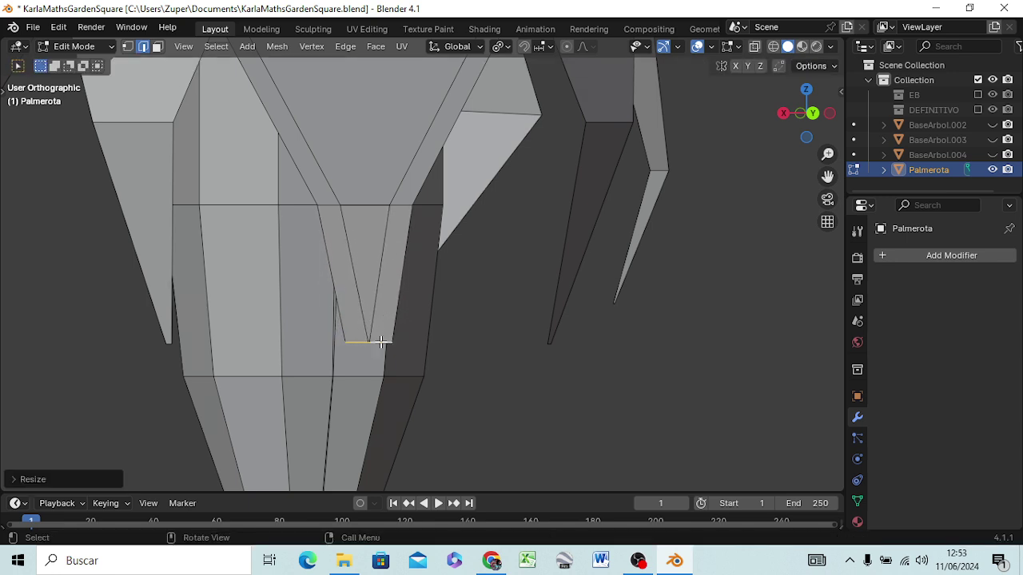
shift+click(357, 344)
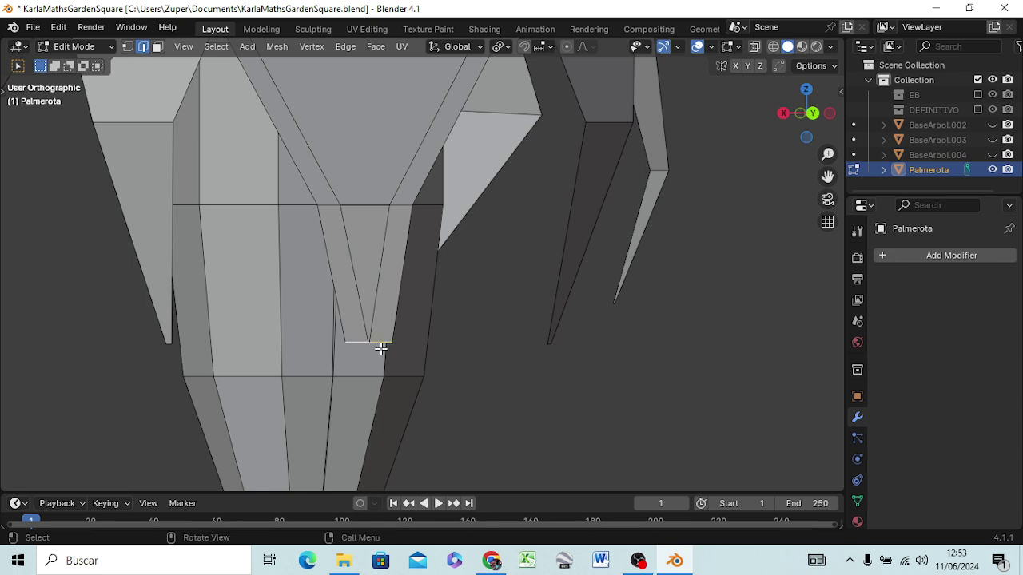
key(e)
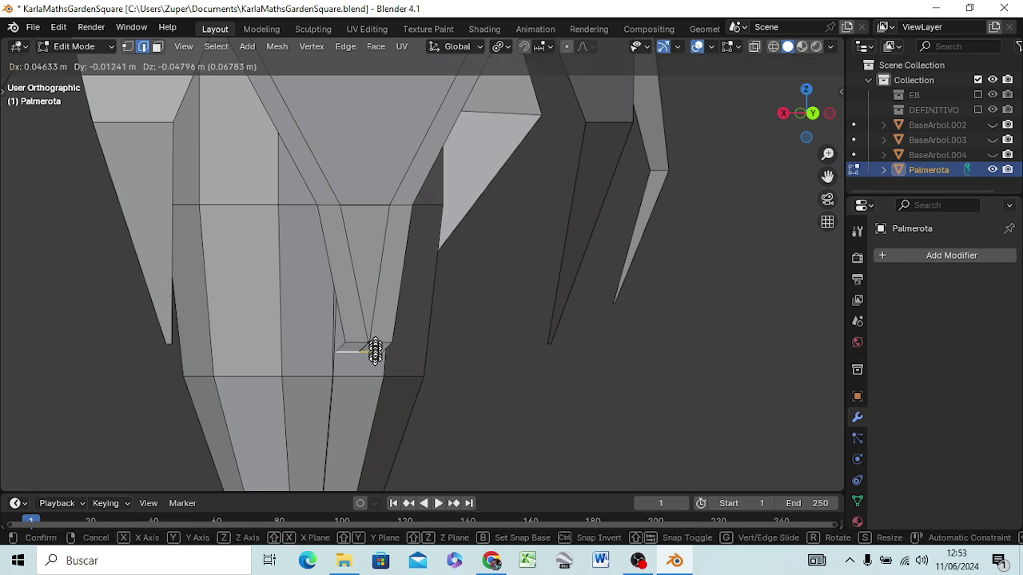
click(386, 399)
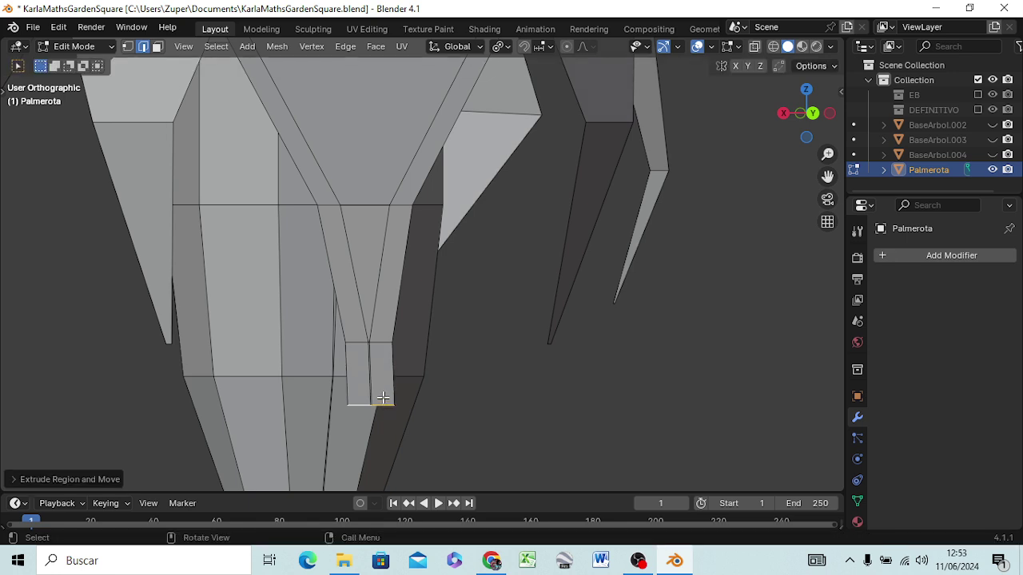
Step: Shrink the tip face and pull the tip edge about 0.15 m lower
key(s)
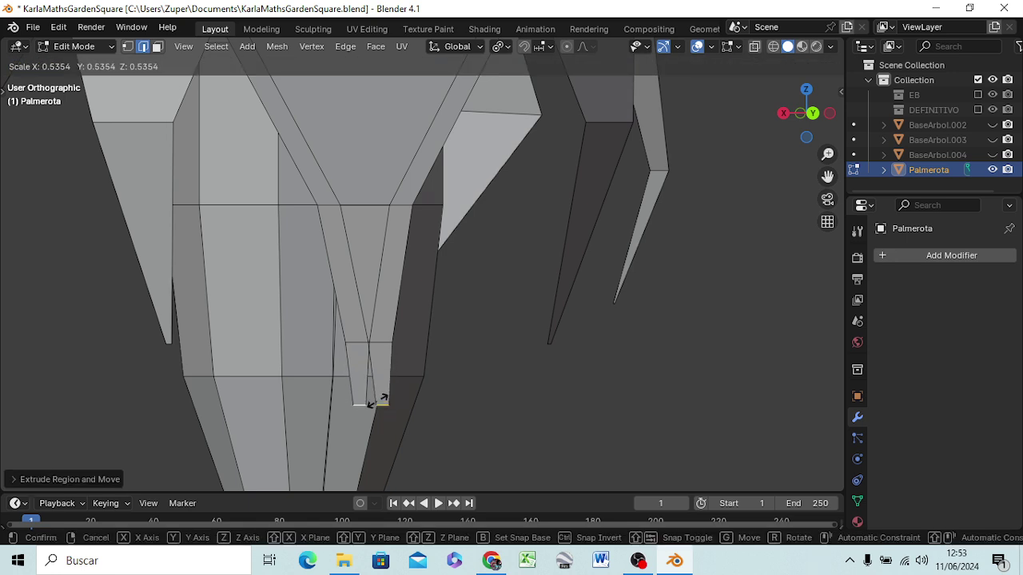
click(377, 405)
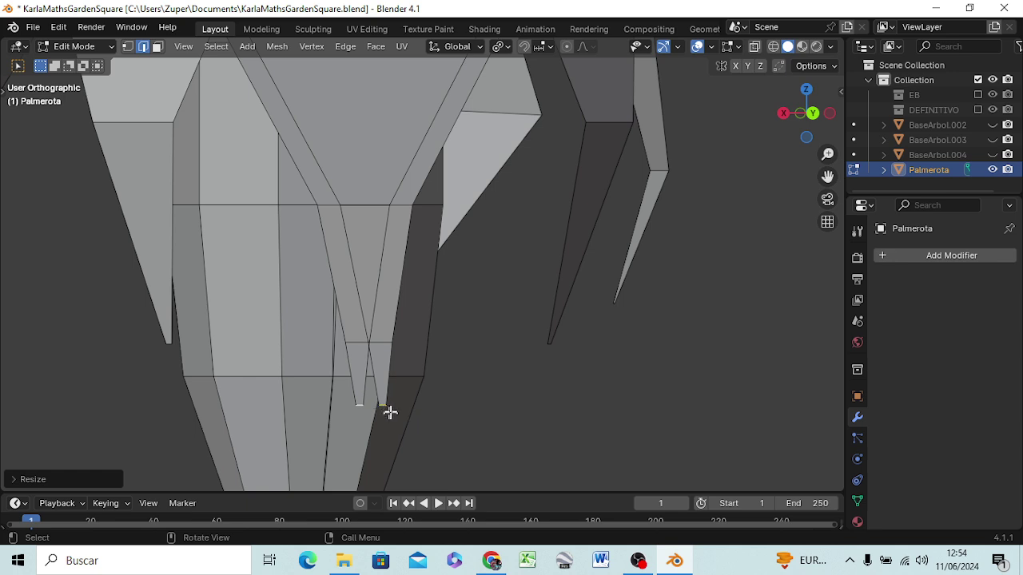
click(383, 409)
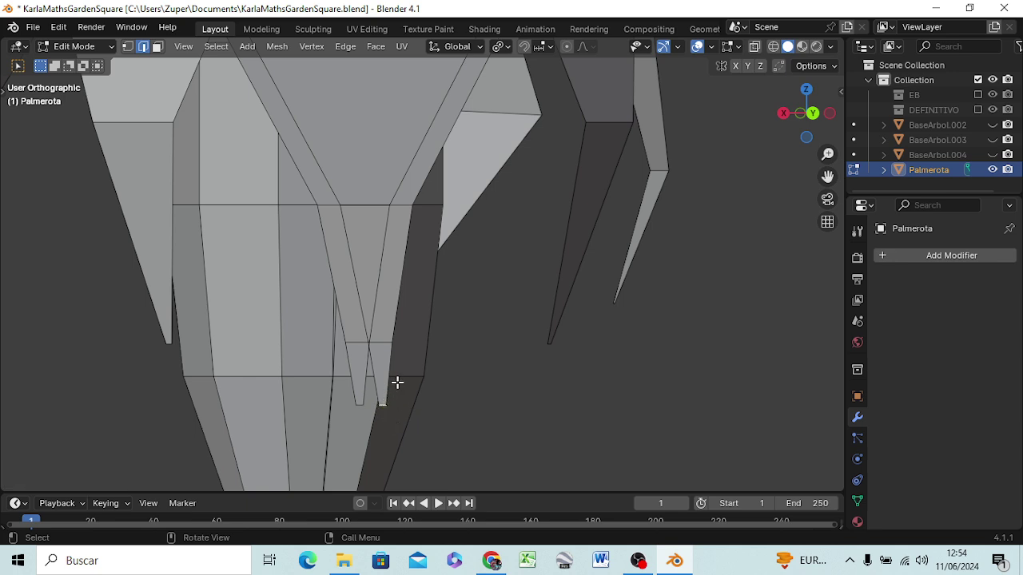
key(g)
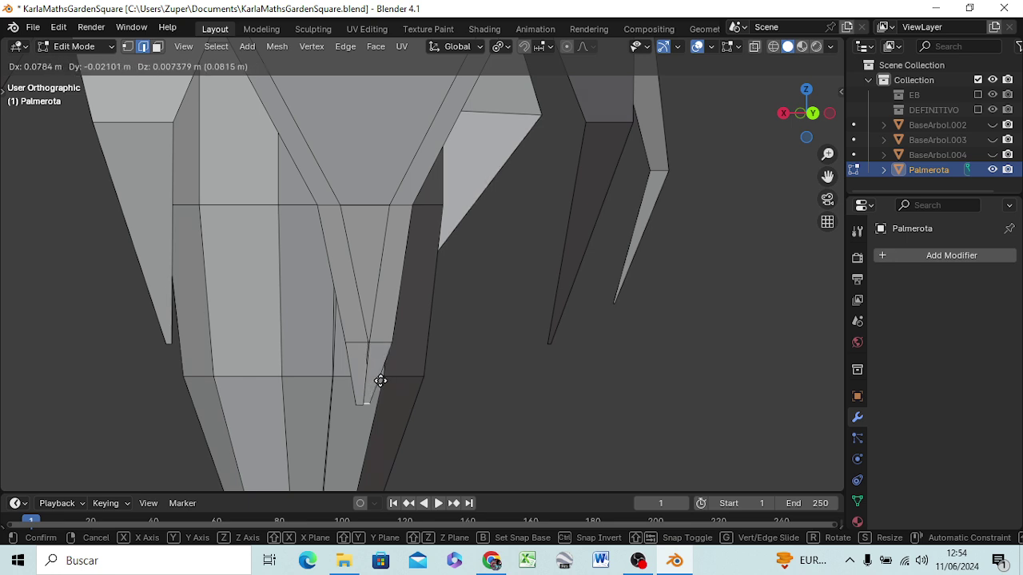
click(380, 381)
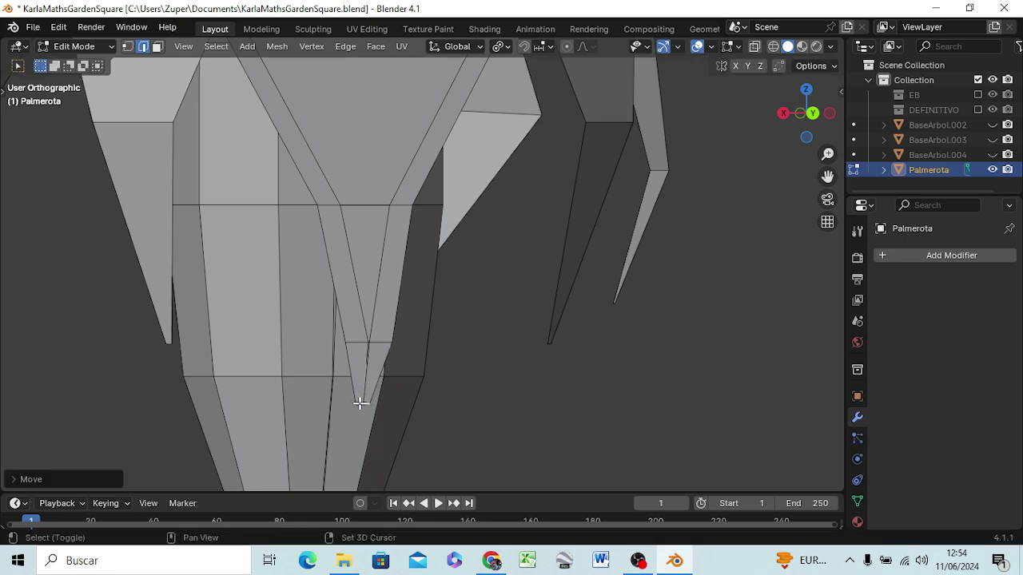
shift+click(359, 403)
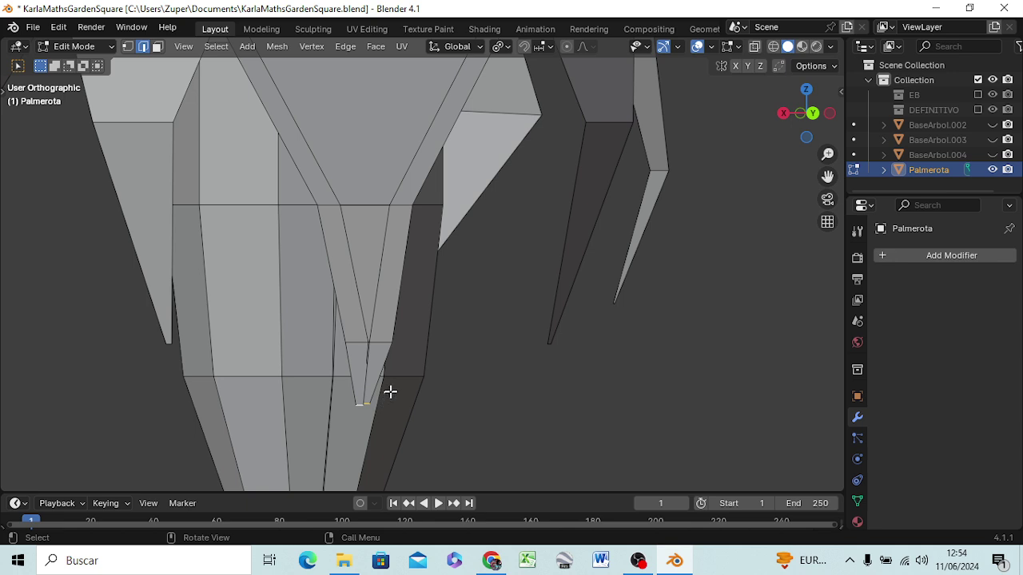
key(g)
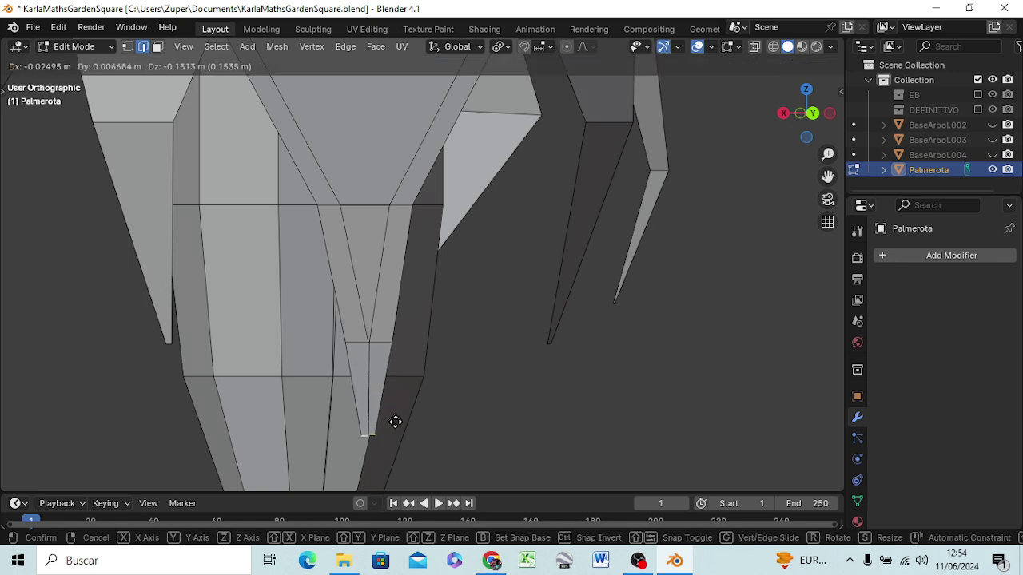
click(393, 417)
Step: Select a short edge on the front leaf and raise it straight up along Z
scroll(445, 354, down, 3)
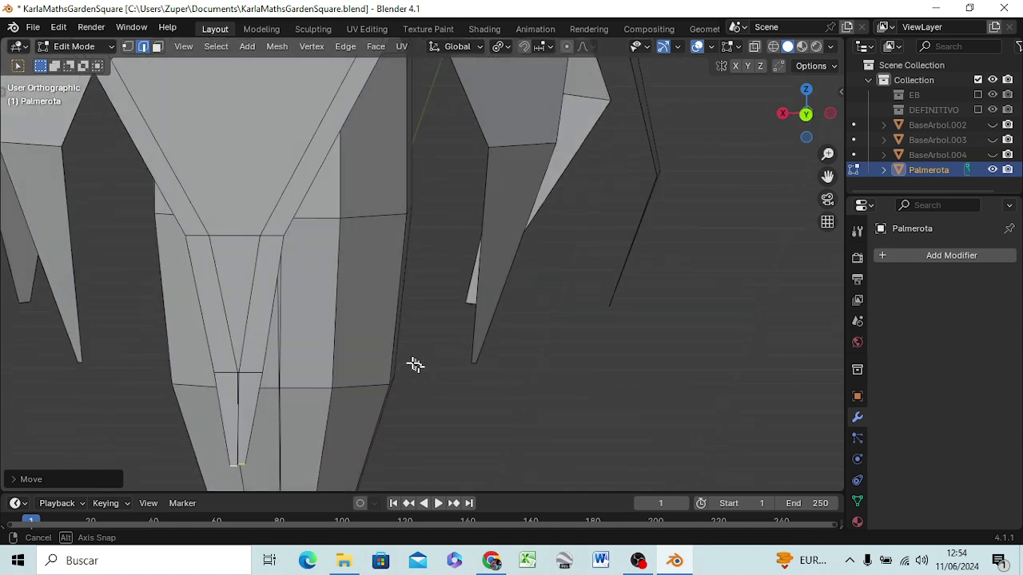
scroll(413, 363, down, 2)
scroll(407, 359, down, 2)
mouse_move(447, 356)
middle_down()
mouse_move(357, 361)
mouse_move(354, 373)
middle_up()
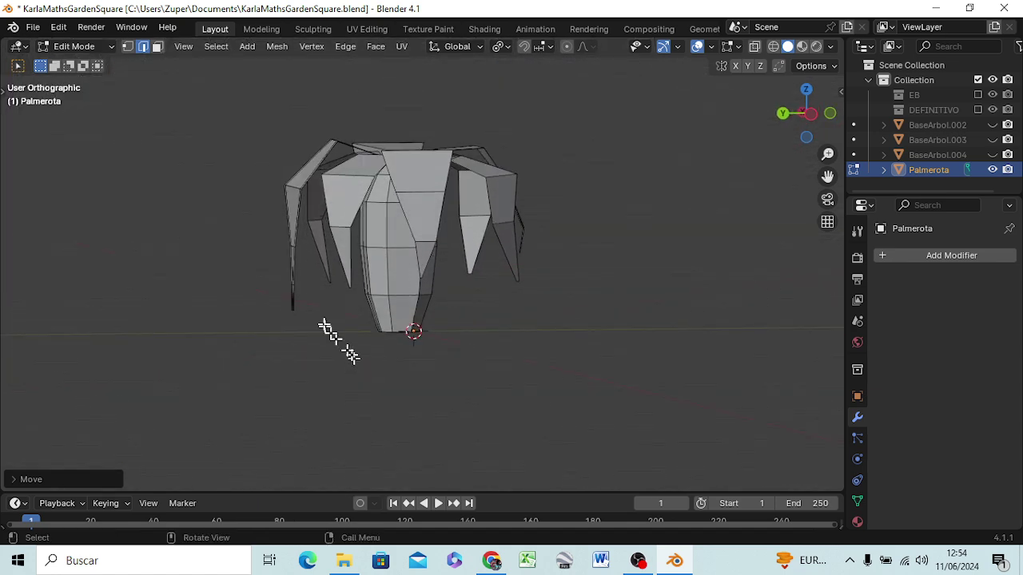
click(291, 242)
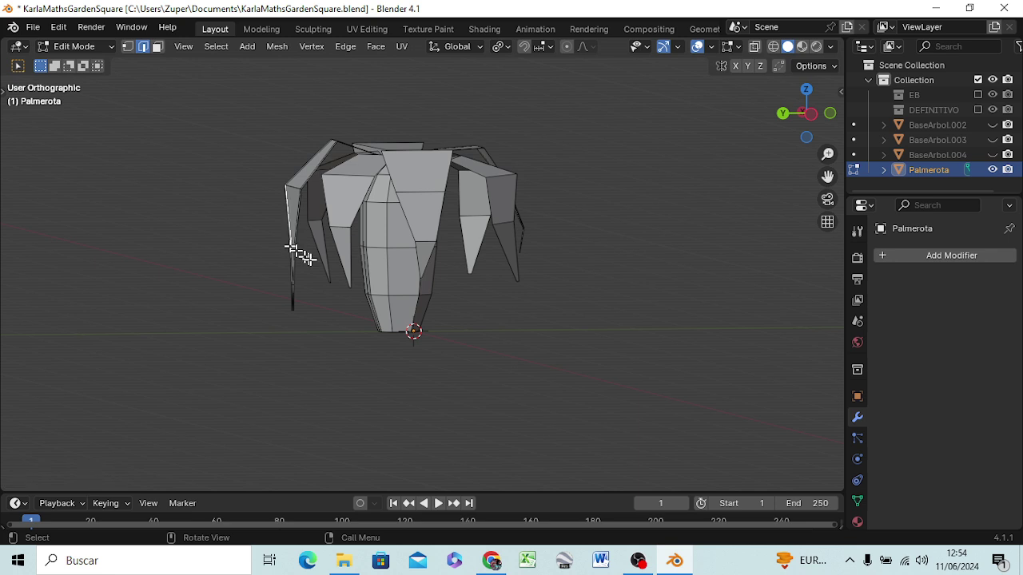
middle_drag(287, 284, 399, 281)
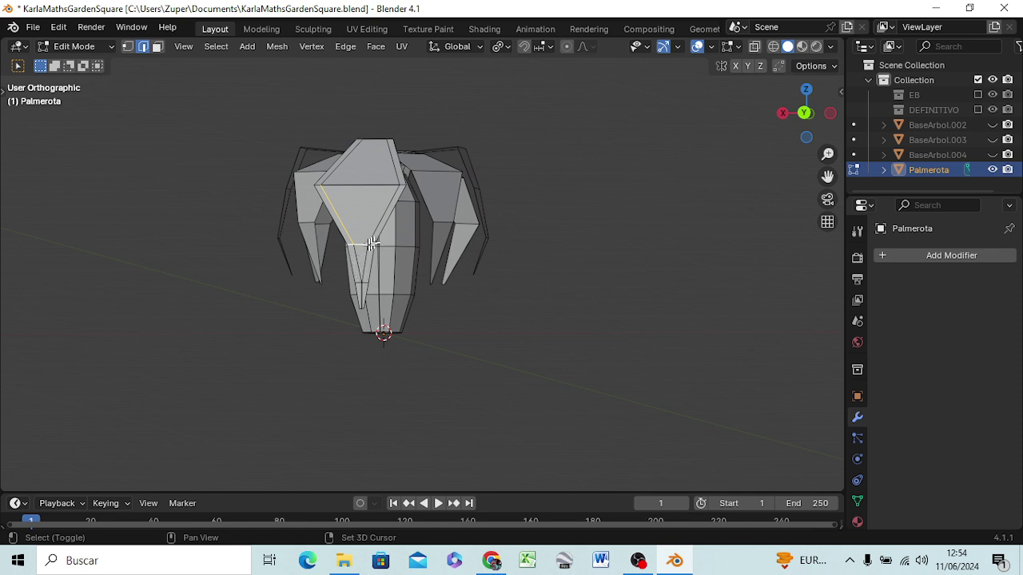
click(605, 274)
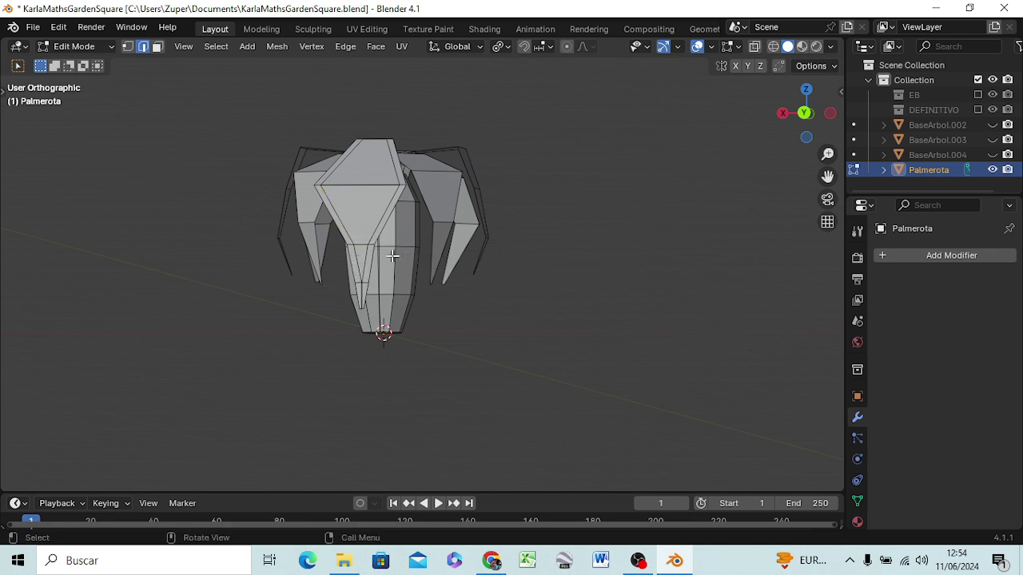
shift+click(350, 251)
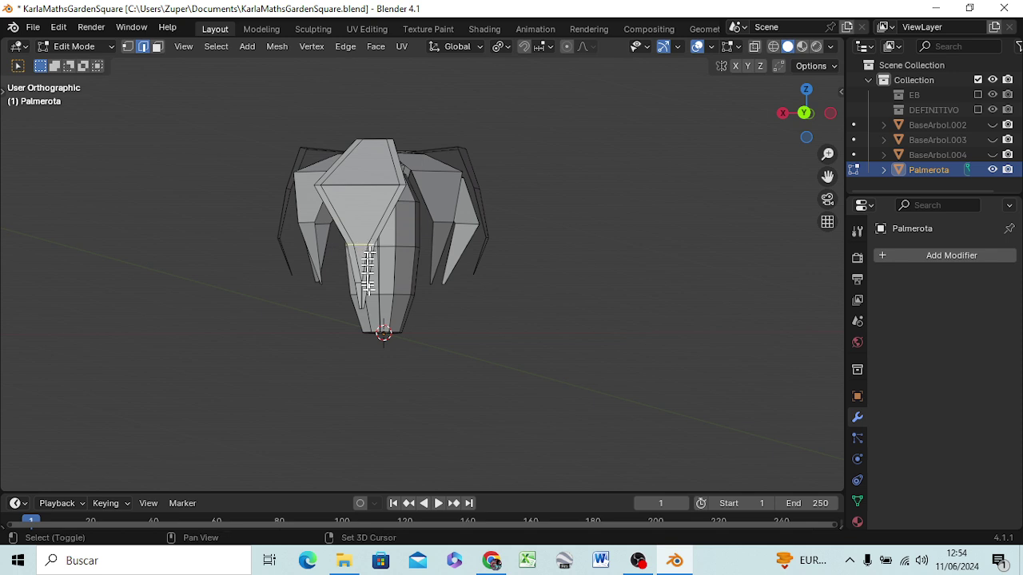
key(g)
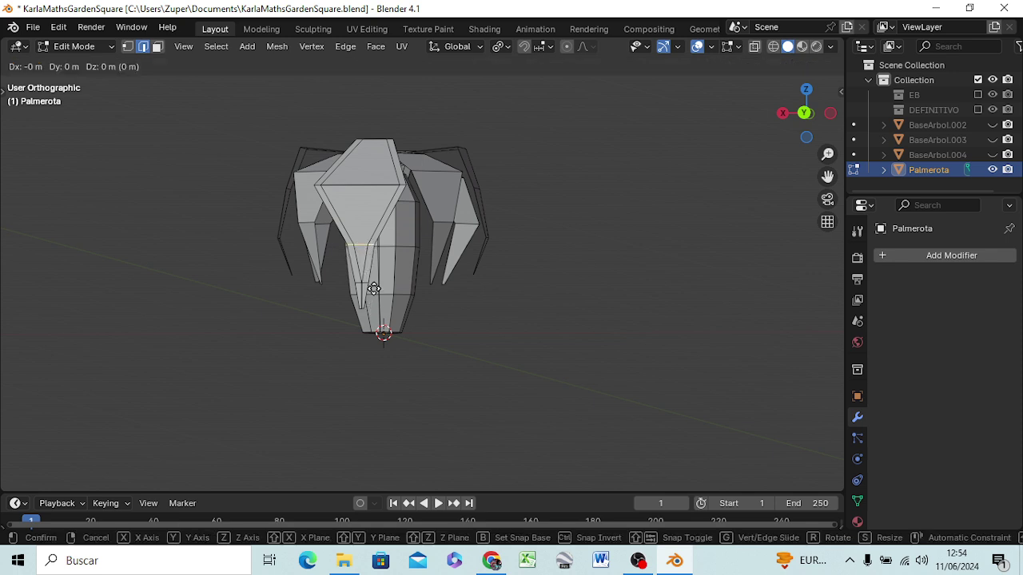
key(z)
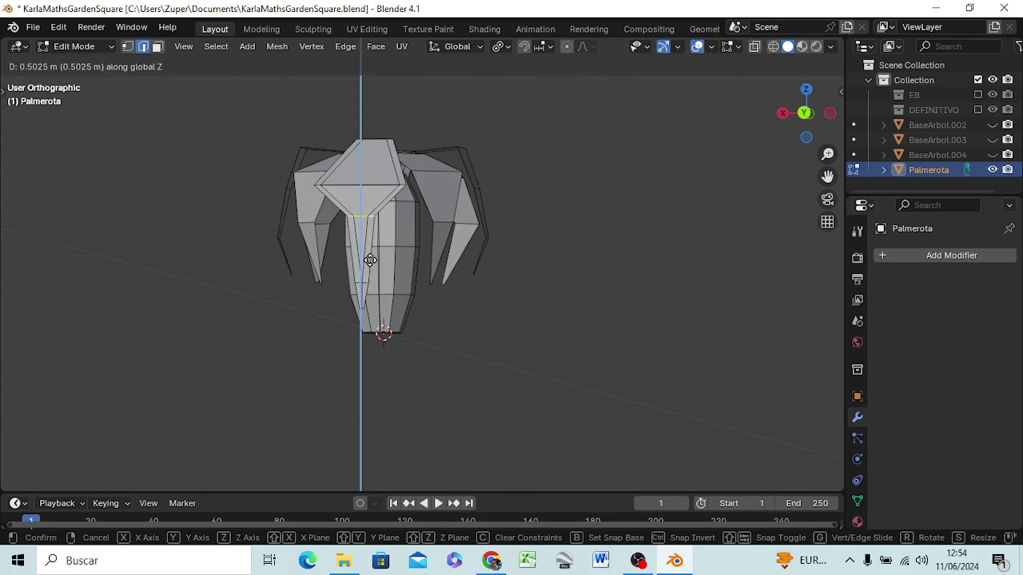
click(372, 260)
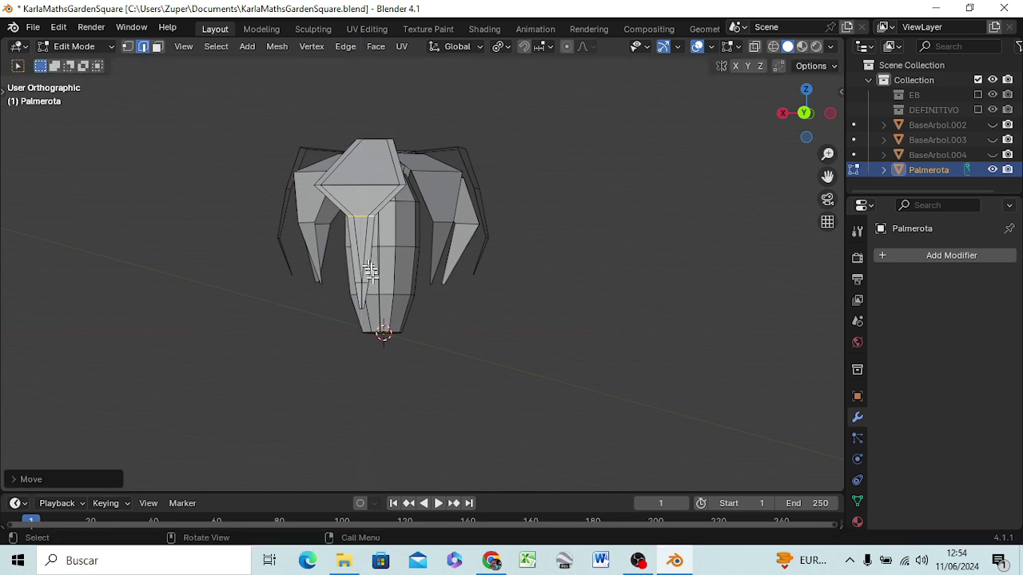
Step: Narrow the selected leaf edges and shrink the leaf's top diamond face
shift+click(376, 189)
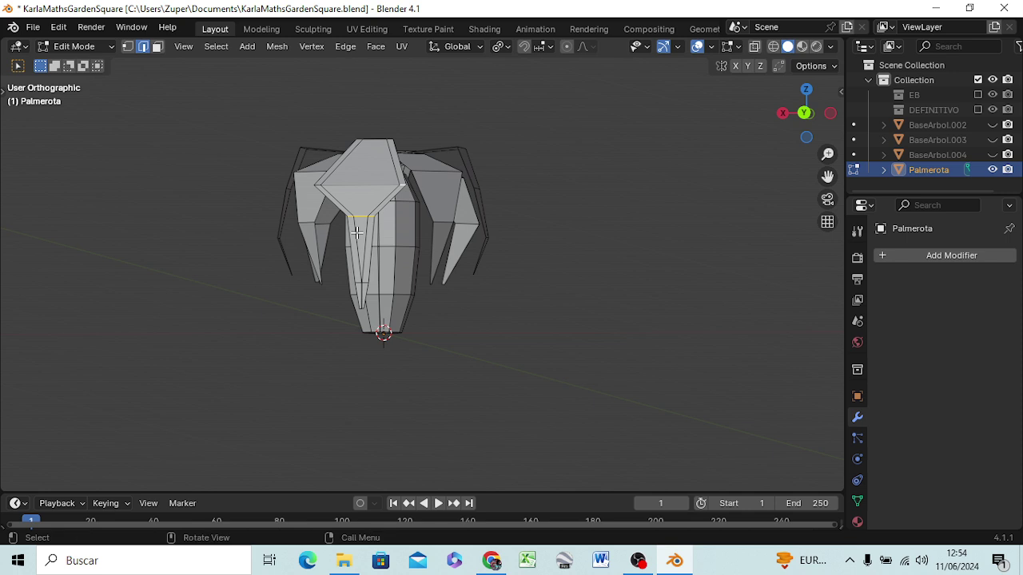
key(s)
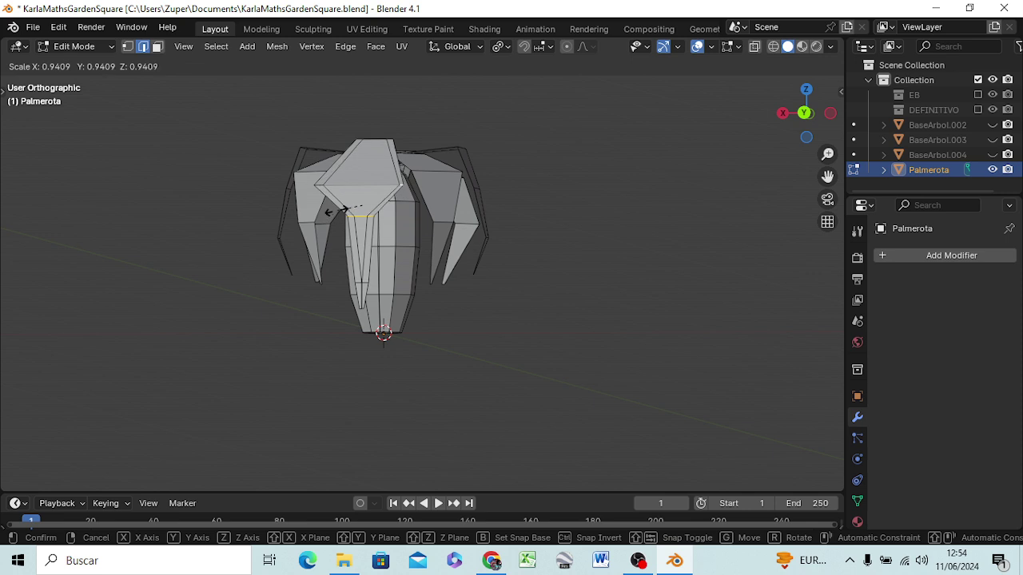
click(345, 222)
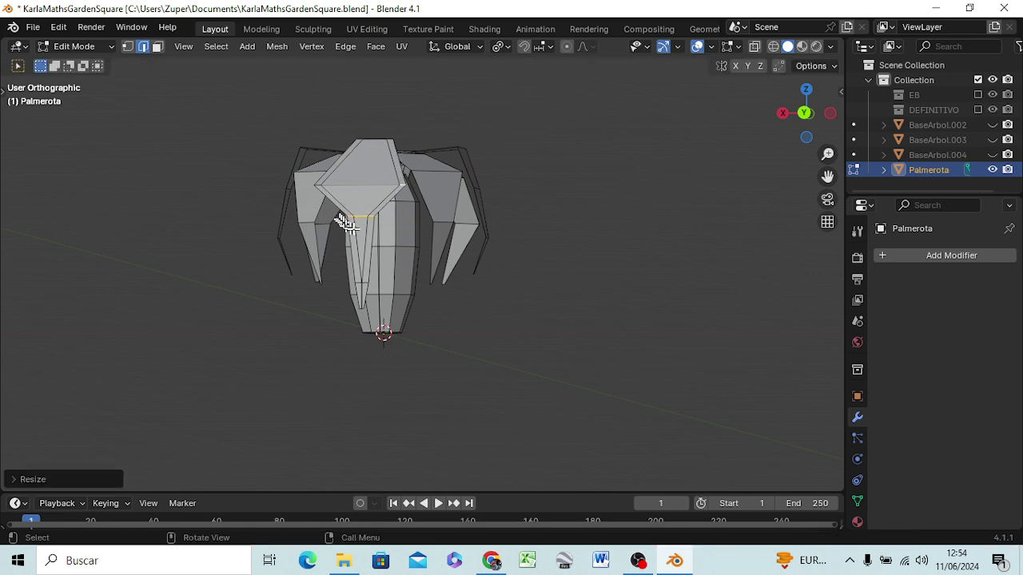
click(357, 185)
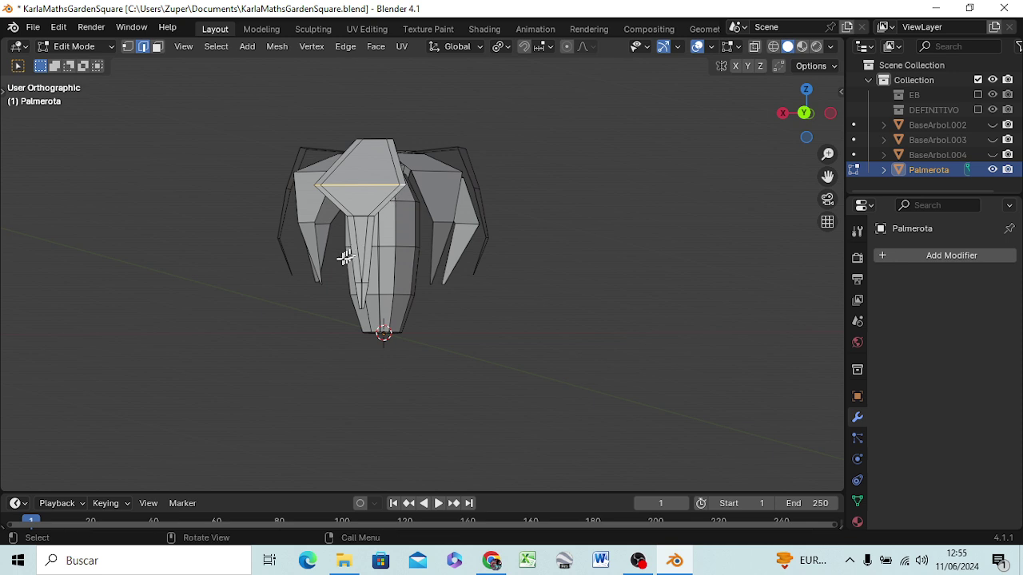
key(s)
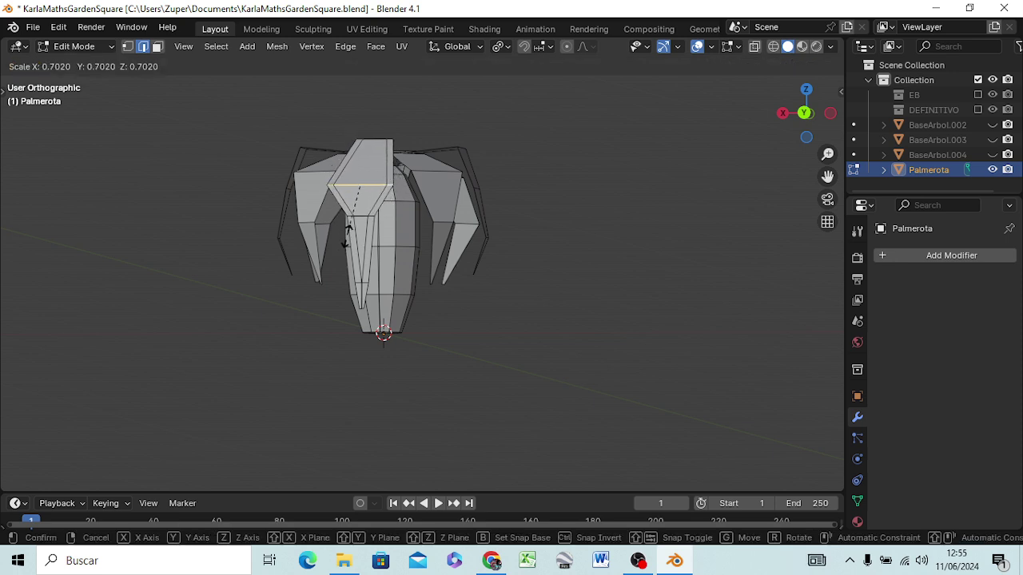
click(354, 236)
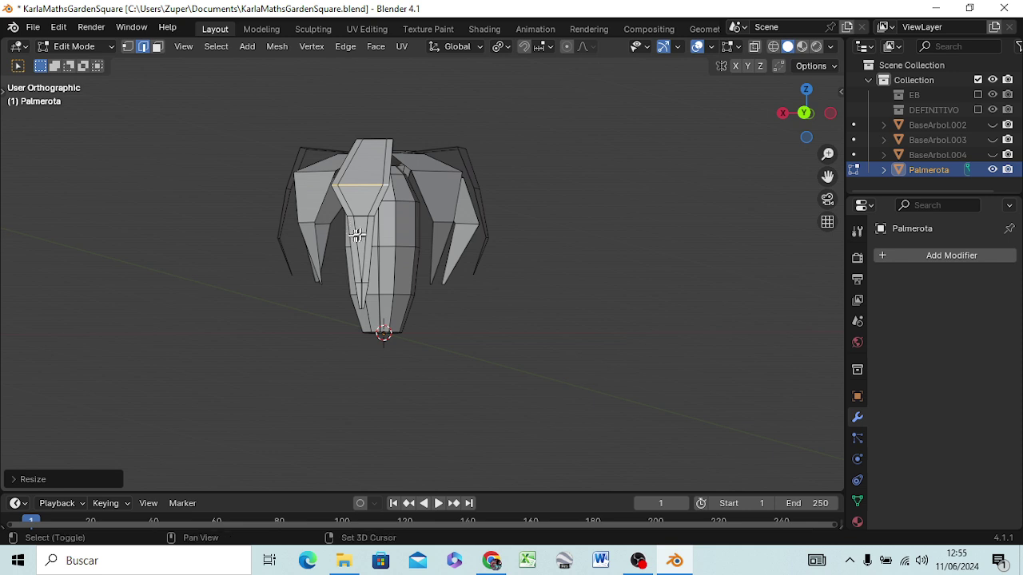
Step: Widen the upper leaf edge about 2.4 times to broaden the blade
click(361, 216)
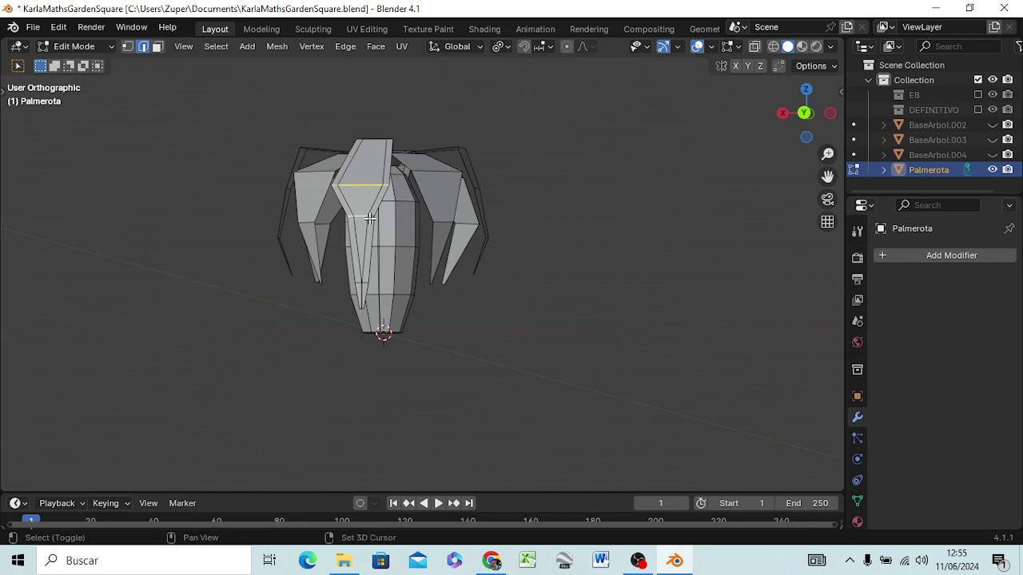
key(s)
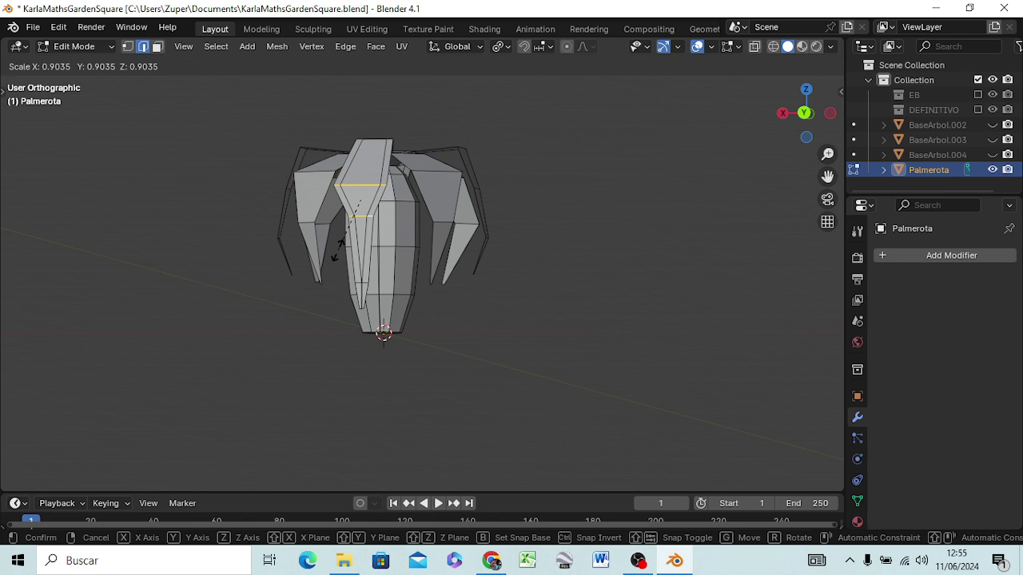
right_click(337, 249)
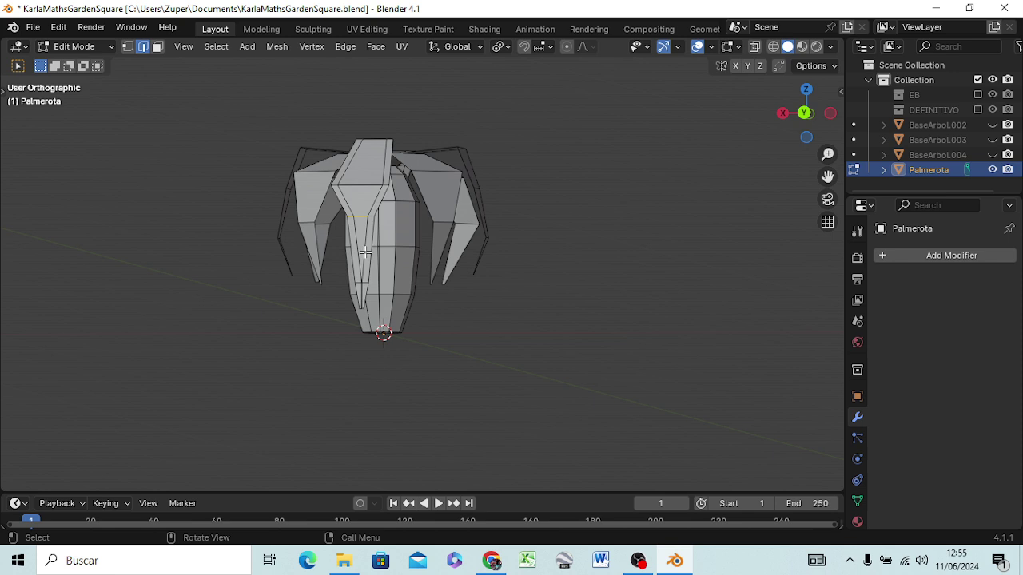
key(s)
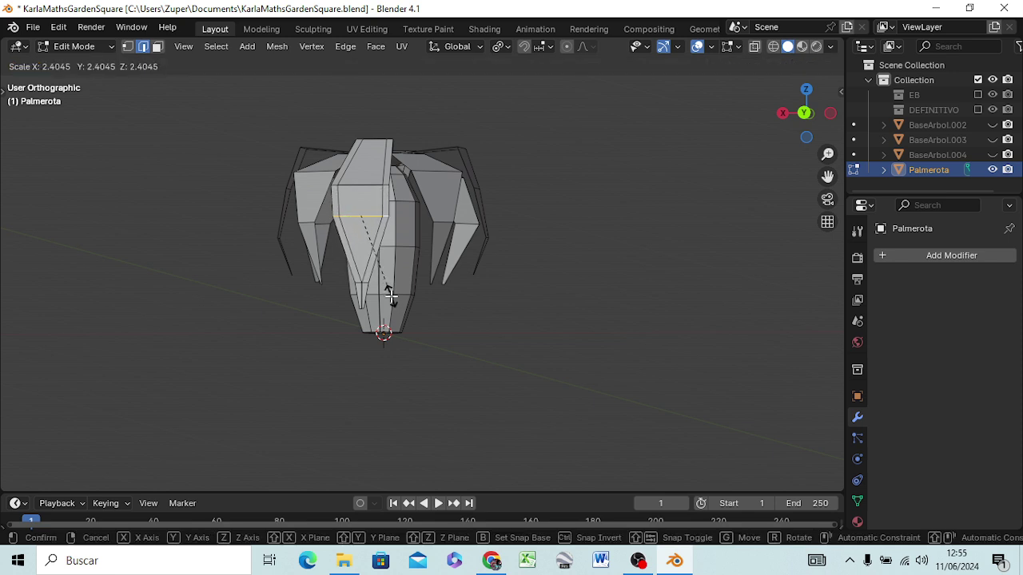
click(391, 297)
mouse_move(635, 324)
middle_down()
mouse_move(438, 322)
mouse_move(468, 342)
mouse_move(344, 356)
mouse_move(427, 358)
middle_up()
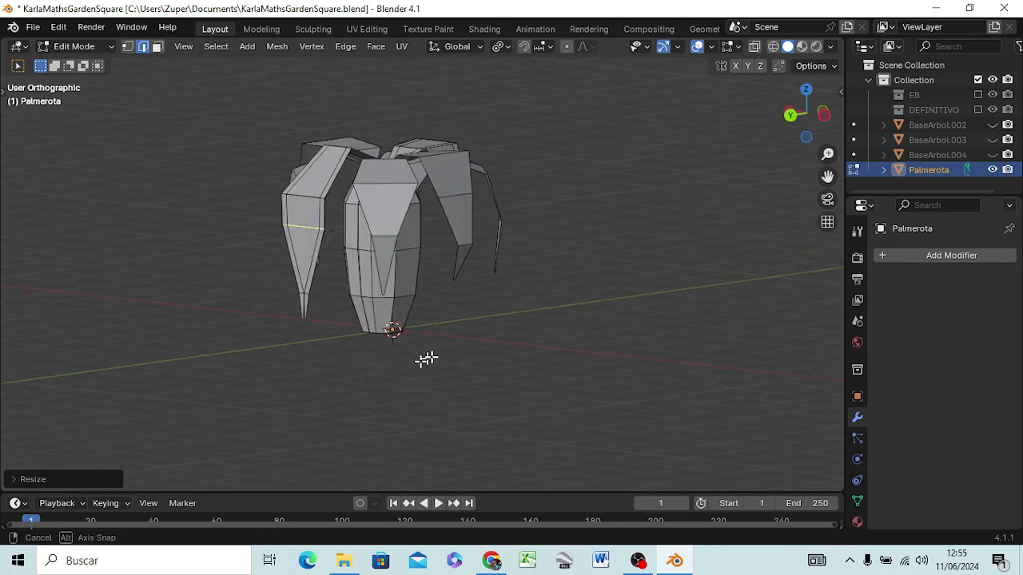
click(290, 294)
Step: Switch the viewport to wireframe and view the palm from the right side
key(z)
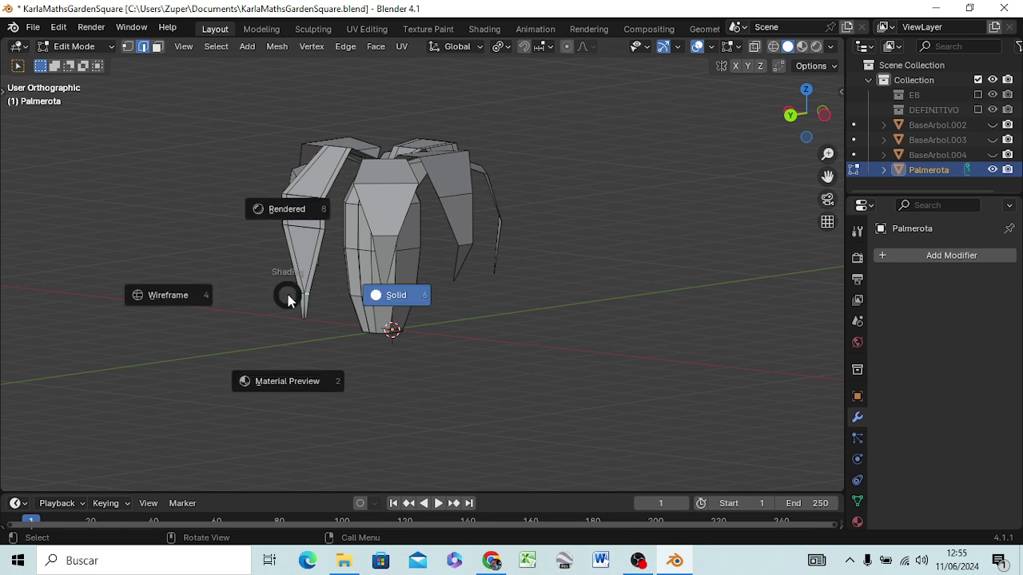
click(200, 298)
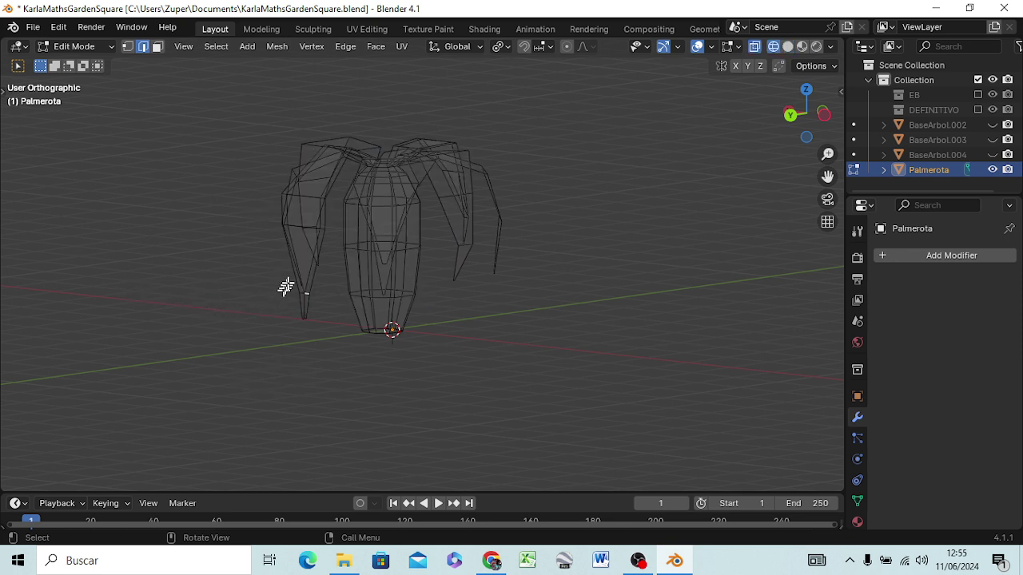
drag(287, 279, 318, 338)
key(KP_3)
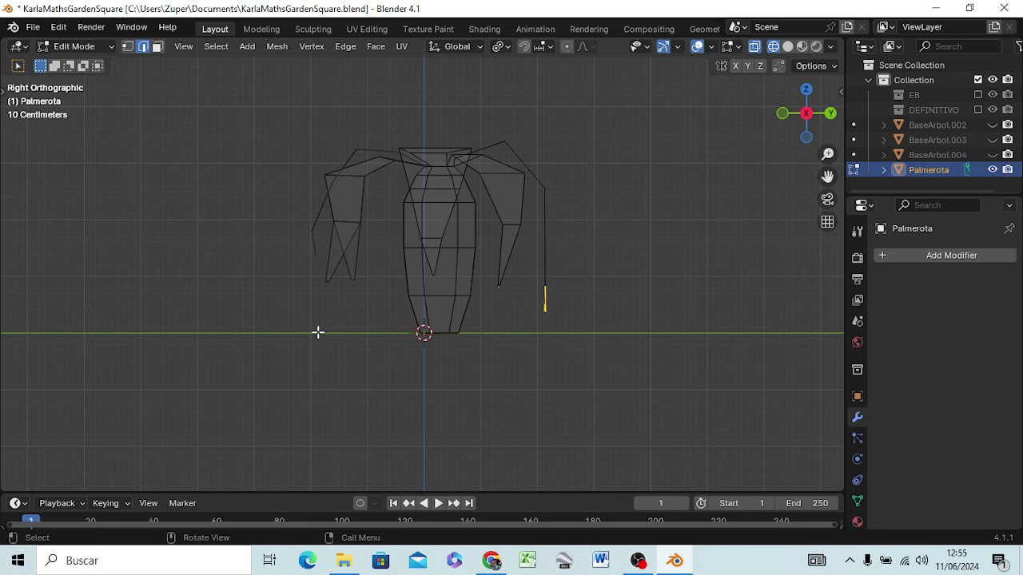
key(g)
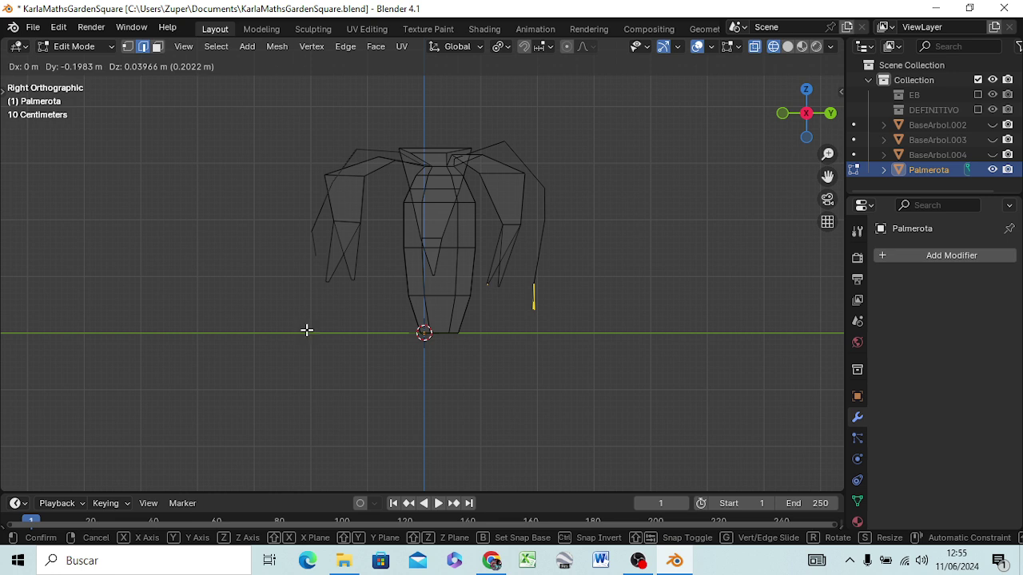
key(Escape)
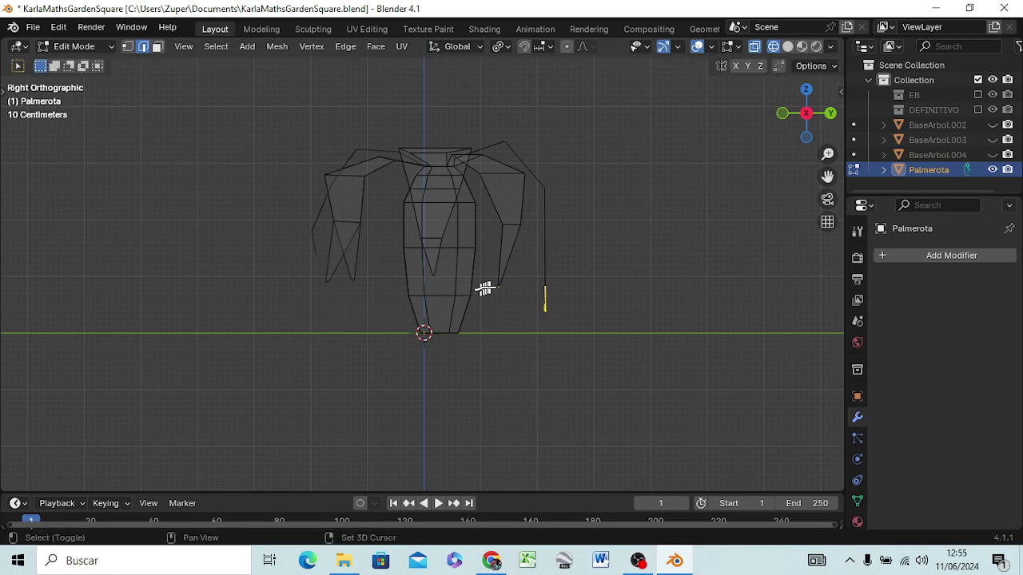
Step: In vertex mode, move the hanging leaf edge's middle vertex to bend the right leaf
click(526, 270)
drag(525, 271, 560, 323)
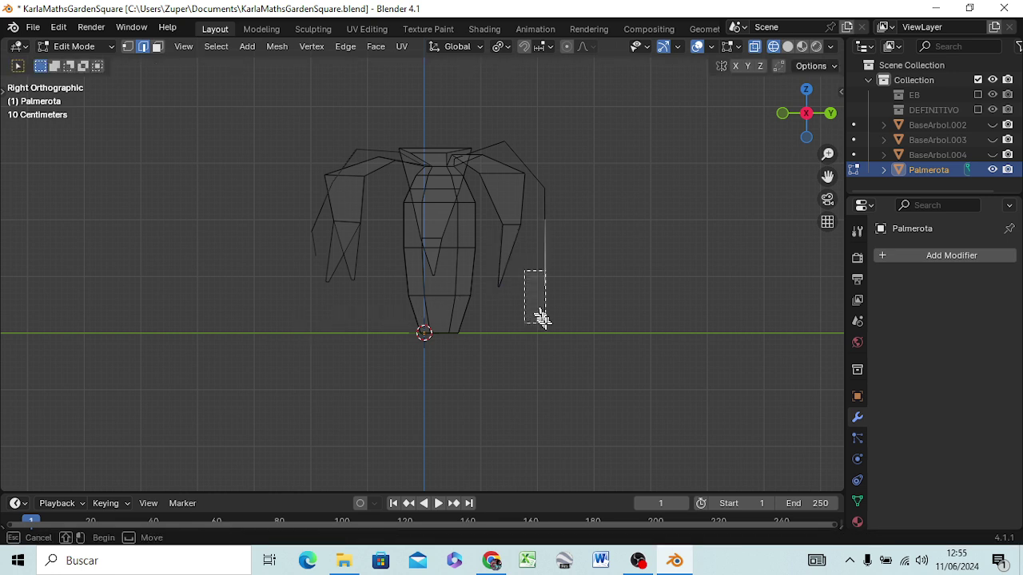
drag(528, 272, 555, 297)
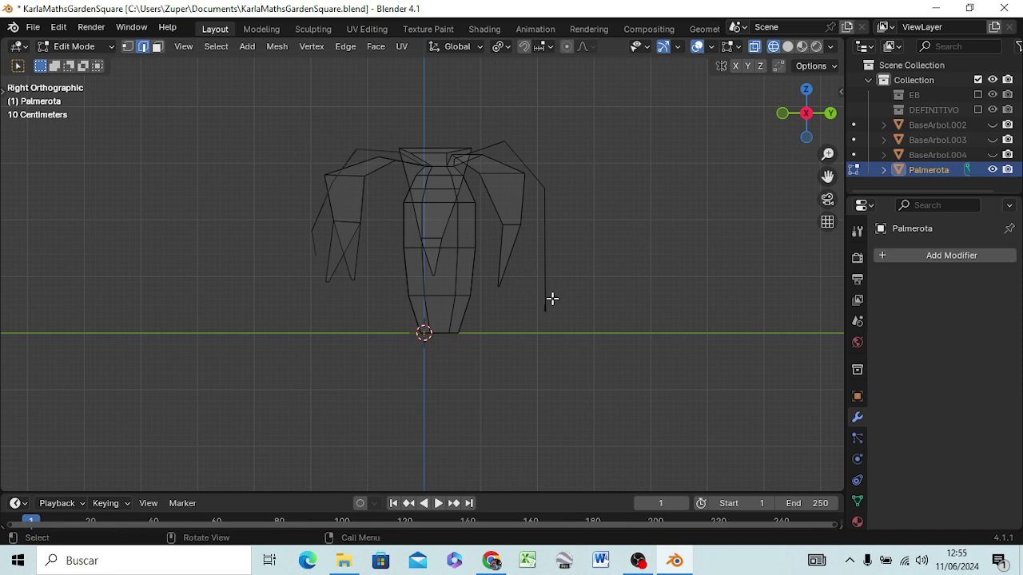
click(545, 296)
key(1)
click(559, 276)
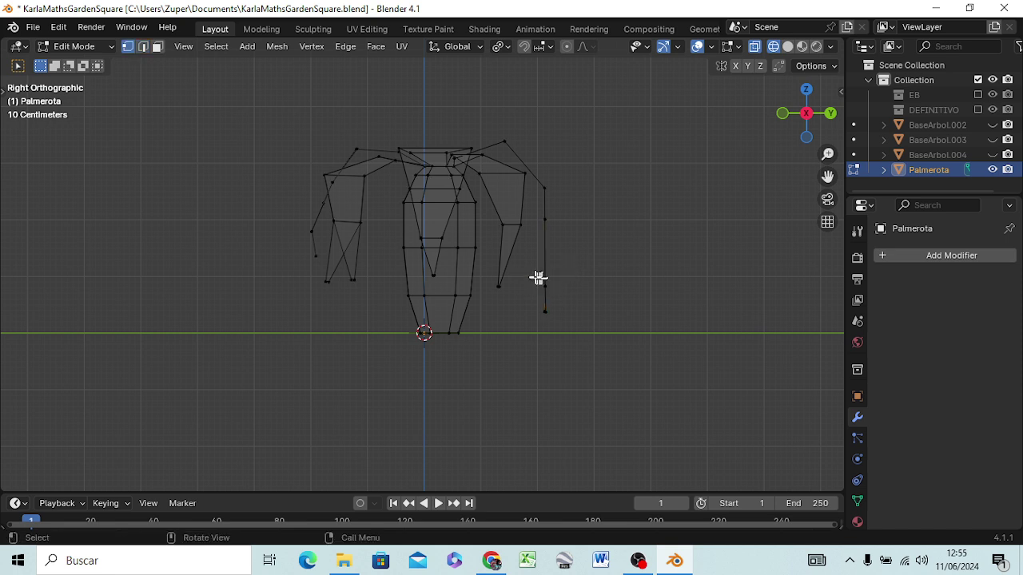
key(b)
drag(533, 277, 559, 296)
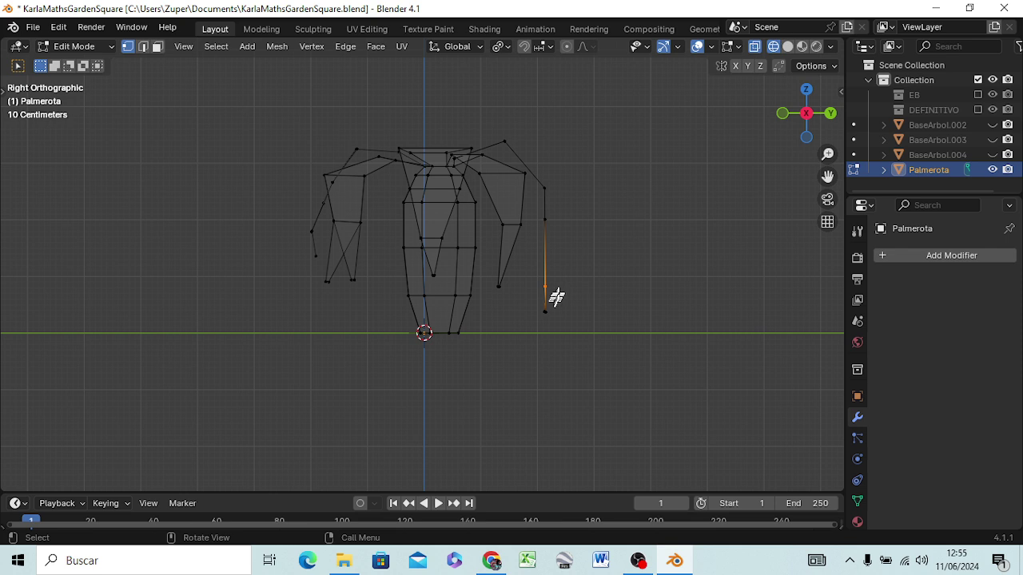
key(g)
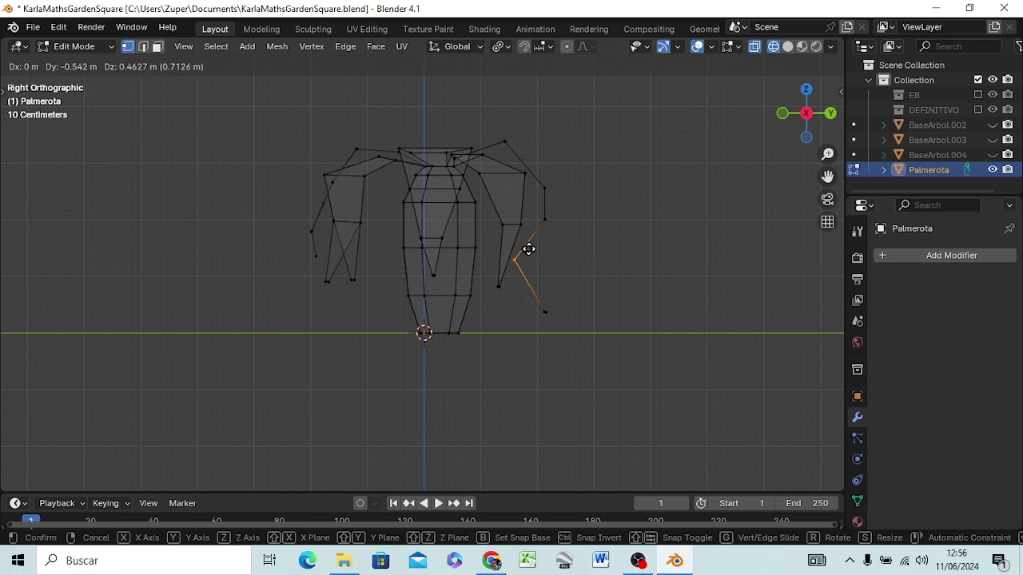
click(529, 251)
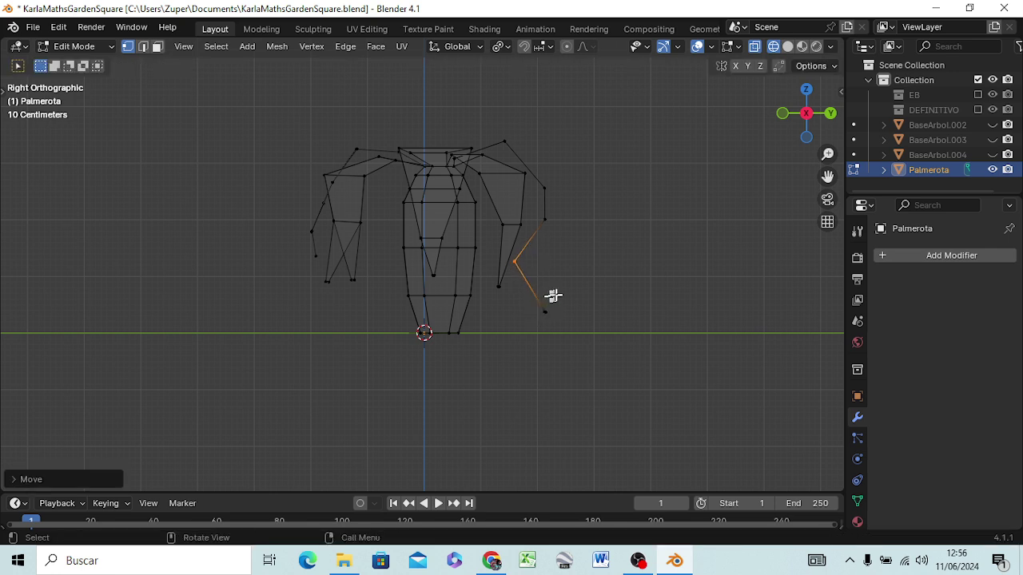
Step: Raise the dangling leaf tip vertex toward the trunk, then return to edge selection
click(553, 296)
mouse_move(537, 293)
mouse_down()
mouse_move(557, 322)
mouse_move(527, 328)
mouse_up()
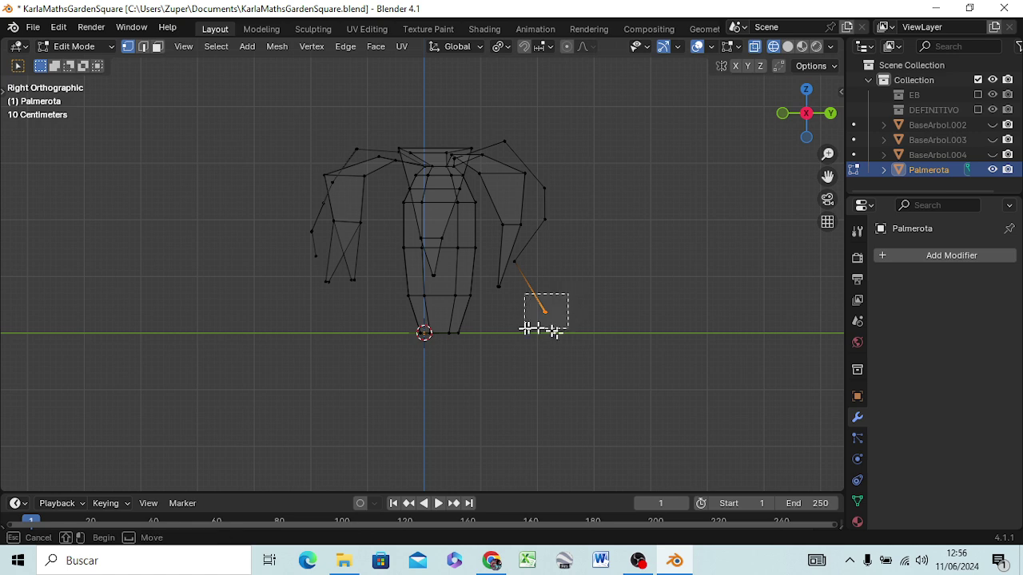
mouse_move(544, 325)
middle_down()
mouse_move(526, 335)
mouse_move(558, 316)
middle_up()
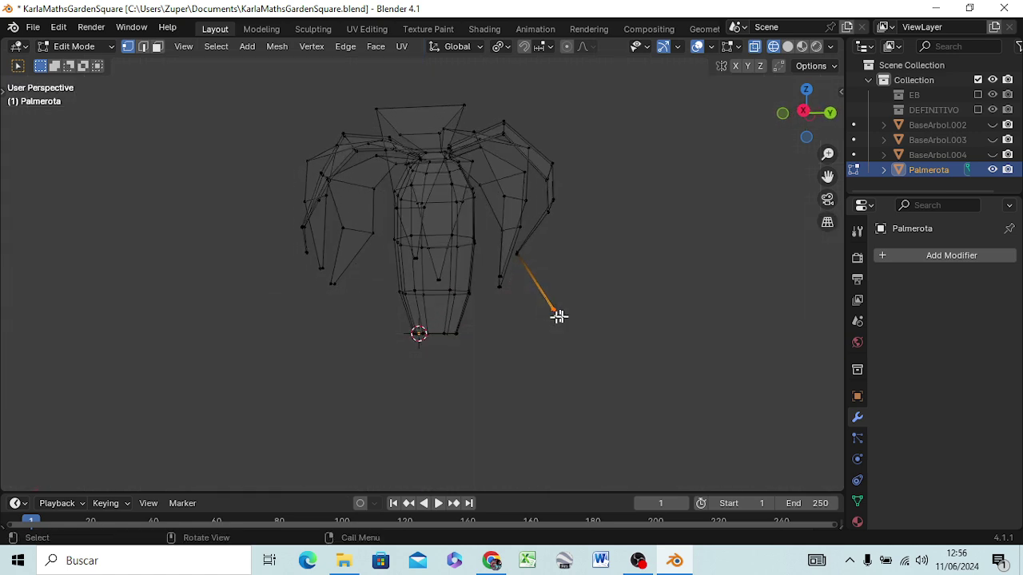
key(KP_3)
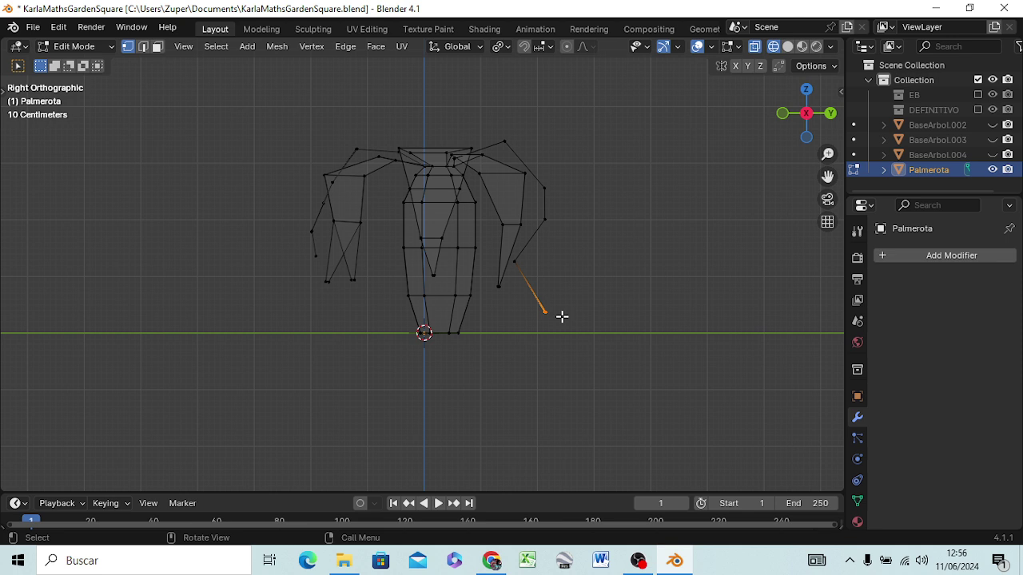
key(g)
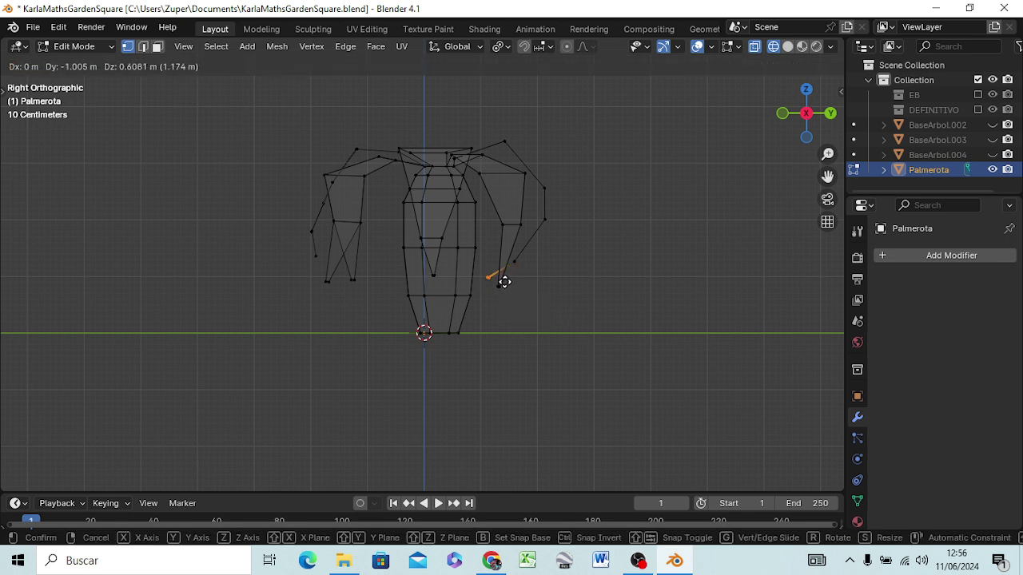
click(504, 282)
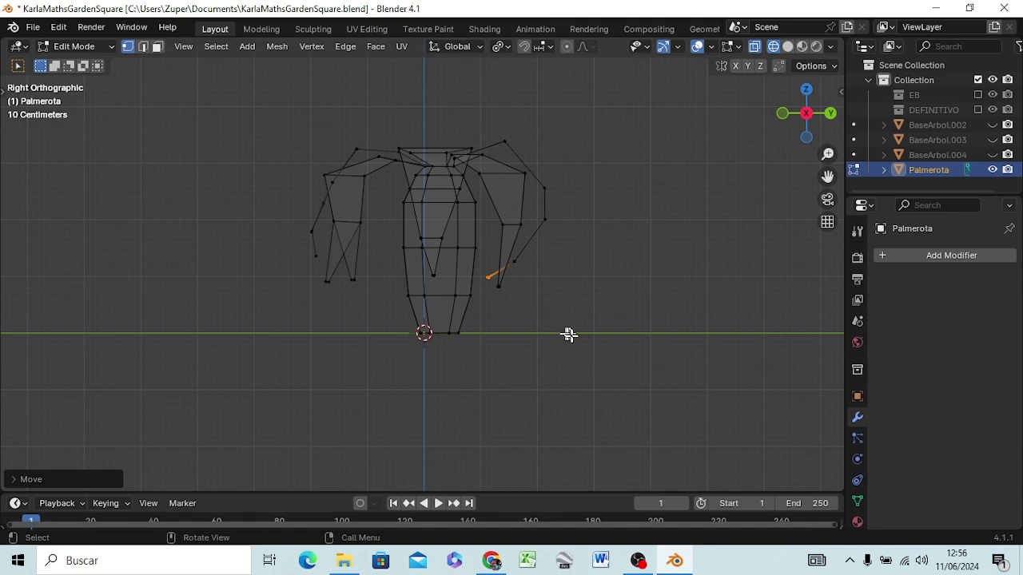
mouse_move(568, 335)
middle_down()
mouse_move(510, 373)
mouse_move(358, 395)
mouse_move(450, 327)
mouse_move(463, 372)
mouse_move(449, 487)
mouse_move(466, 450)
mouse_move(464, 467)
middle_up()
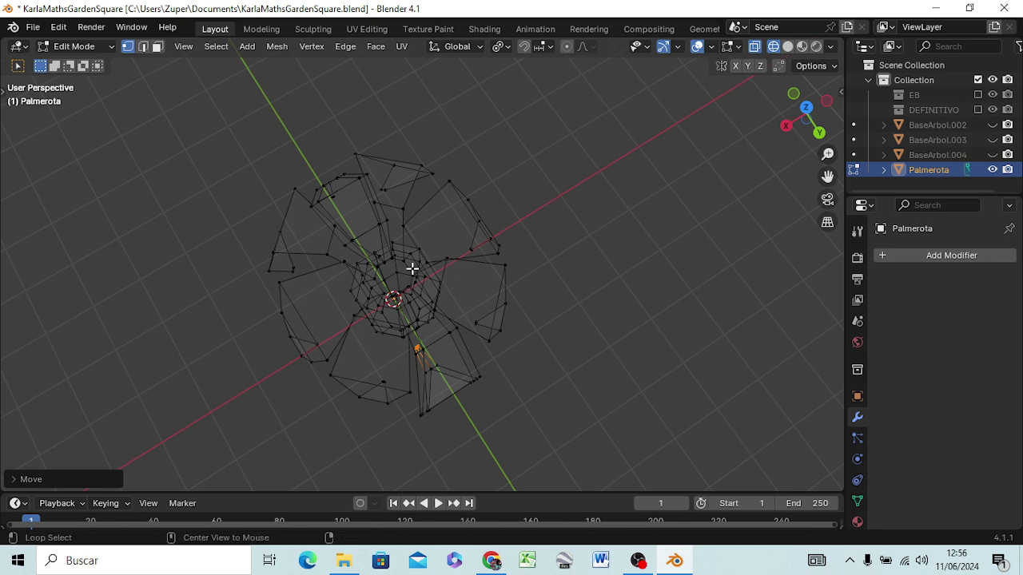
alt+click(411, 269)
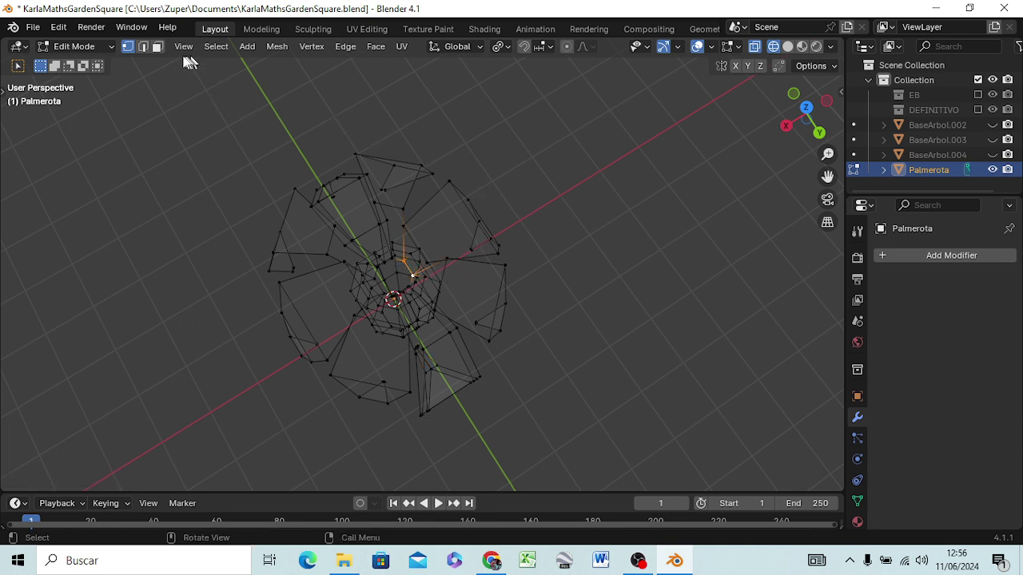
key(2)
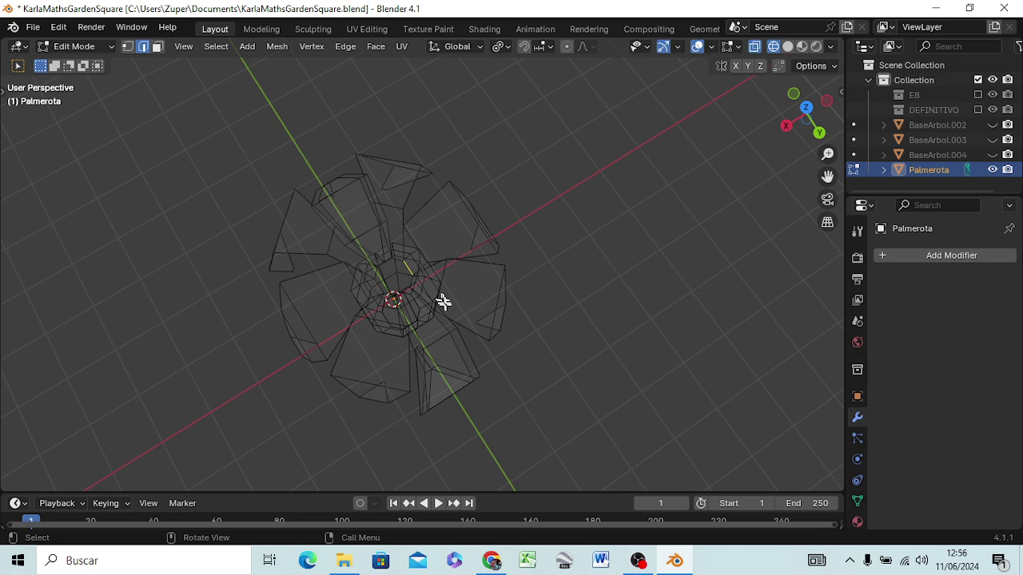
Step: Box-select the trunk's bottom ring and lower it 1.19 m along Z
mouse_move(628, 372)
middle_down()
mouse_move(610, 192)
mouse_move(607, 278)
mouse_move(599, 231)
middle_up()
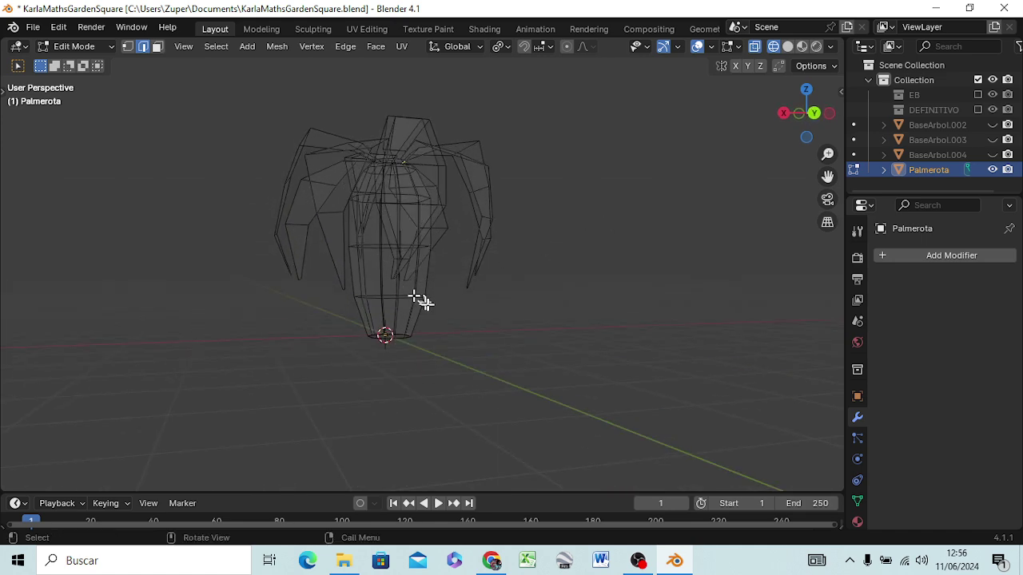
mouse_move(421, 299)
middle_down()
mouse_move(459, 232)
mouse_move(518, 326)
mouse_move(541, 301)
middle_up()
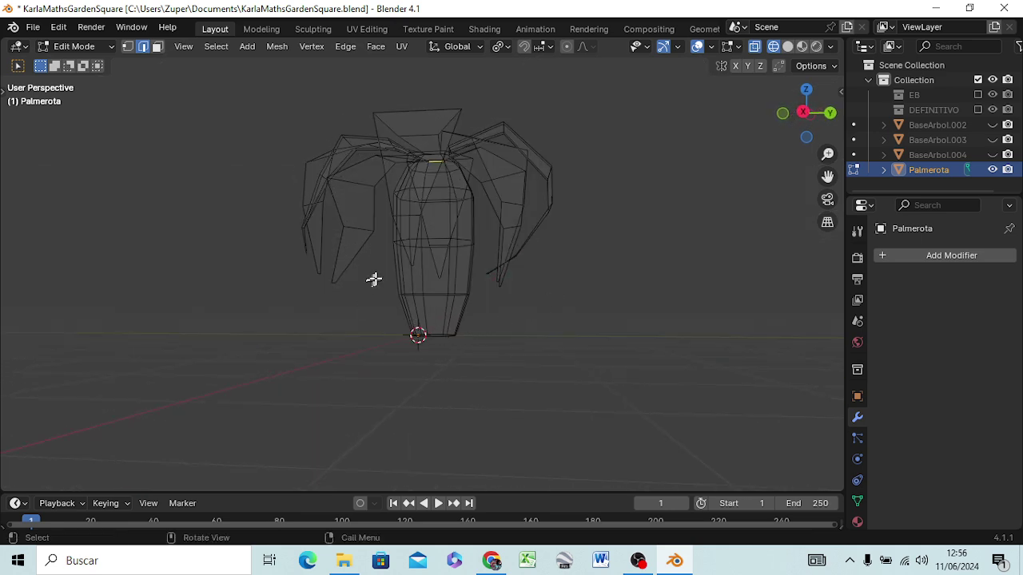
drag(381, 277, 485, 376)
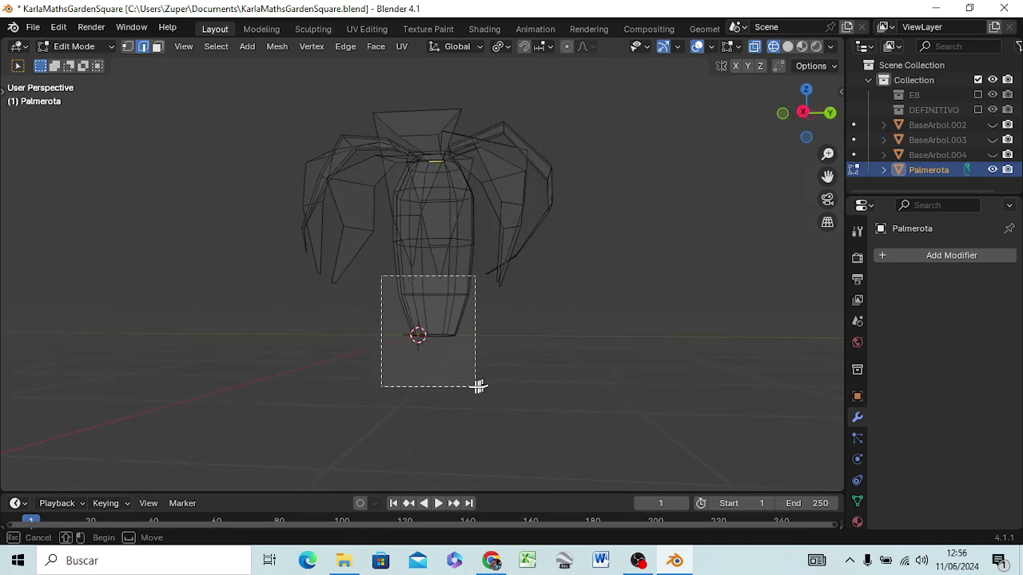
drag(489, 387, 475, 392)
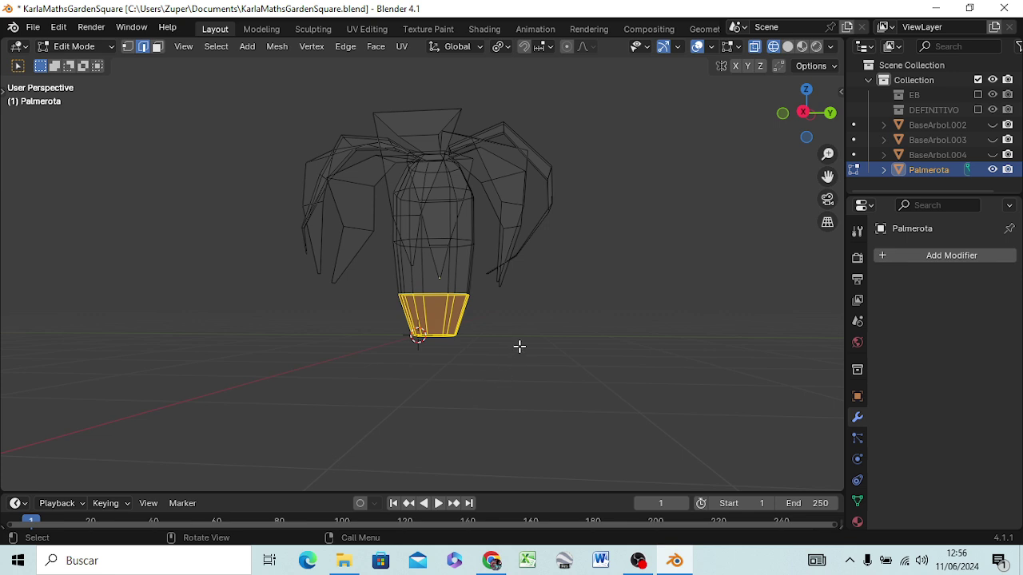
key(g)
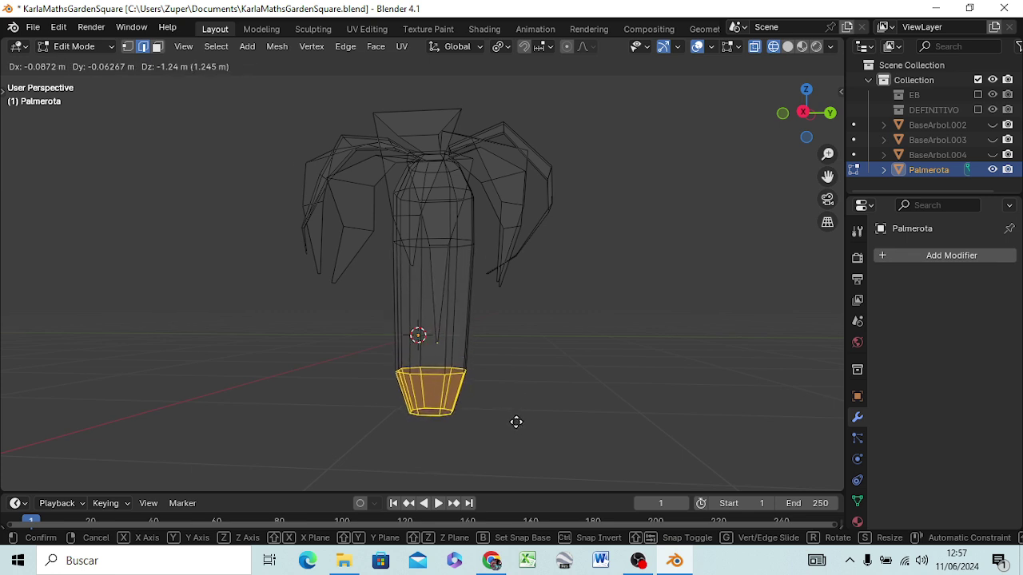
key(z)
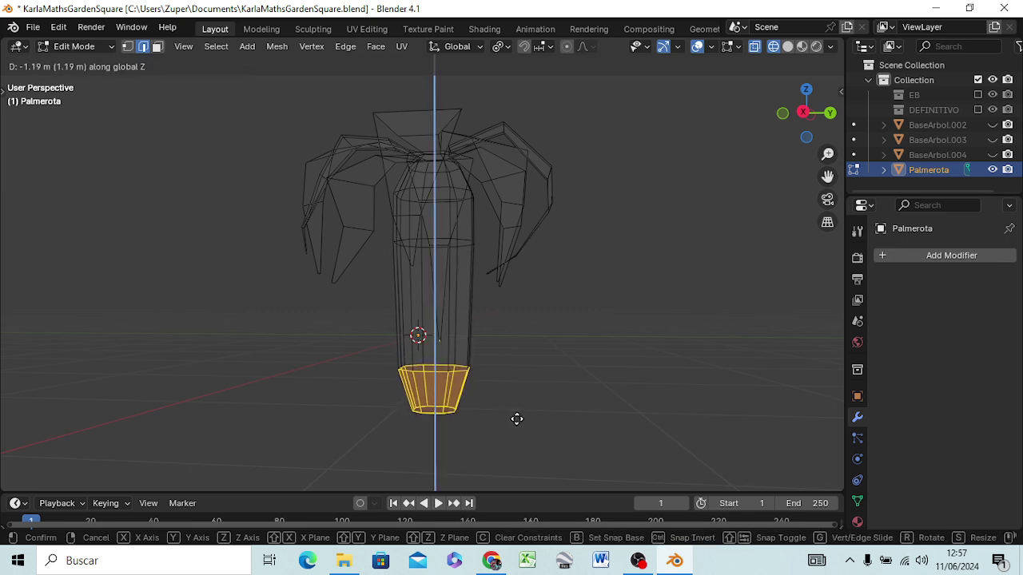
click(516, 420)
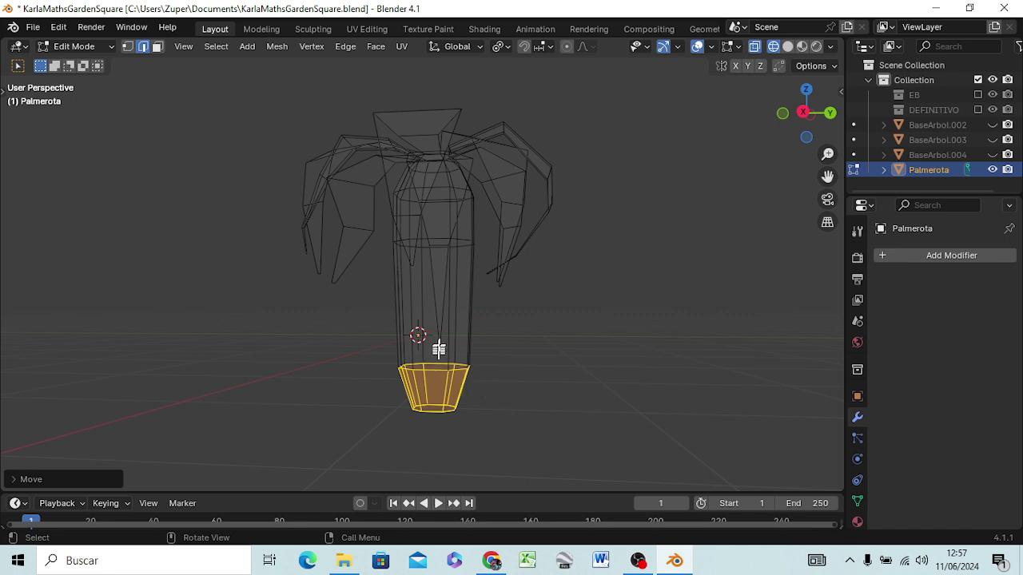
click(516, 330)
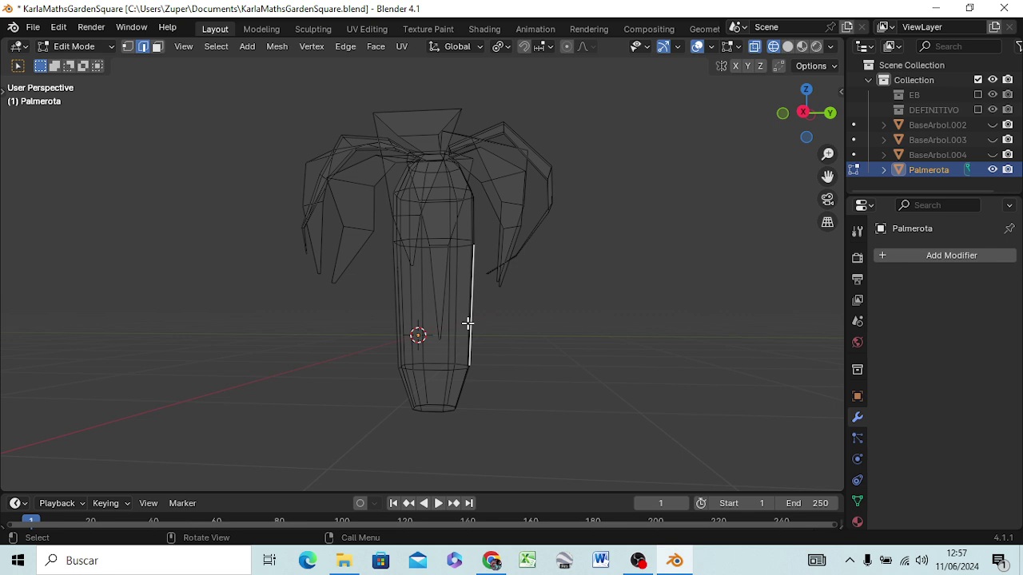
Step: Add an edge loop around the trunk and scale it slightly outward
key(3)
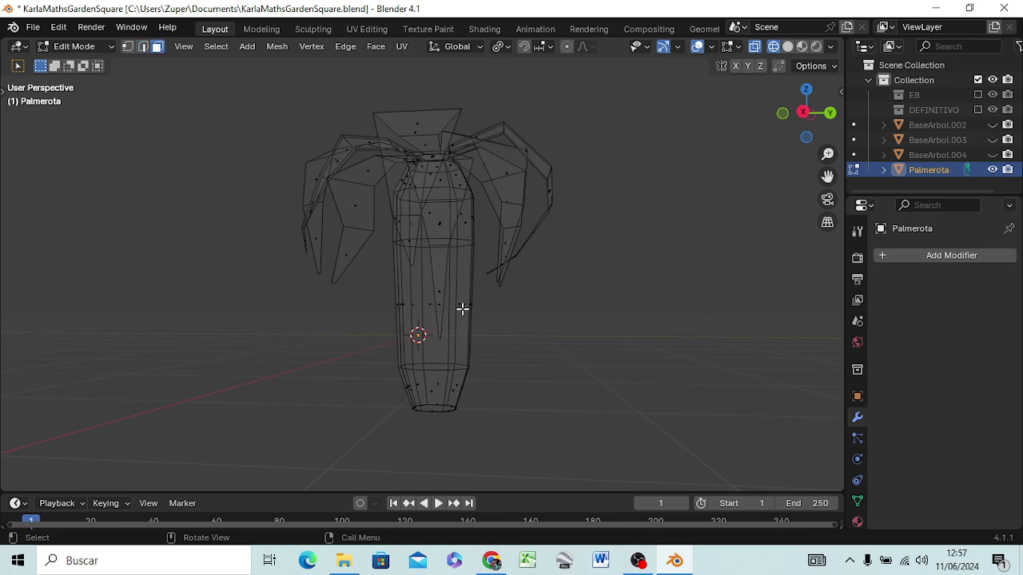
key(ctrl+r)
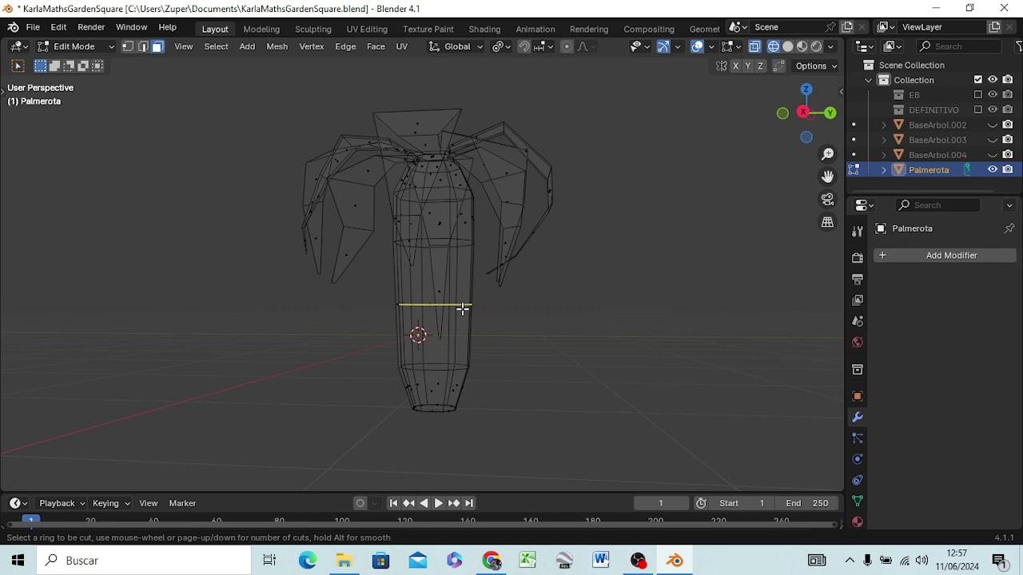
click(462, 309)
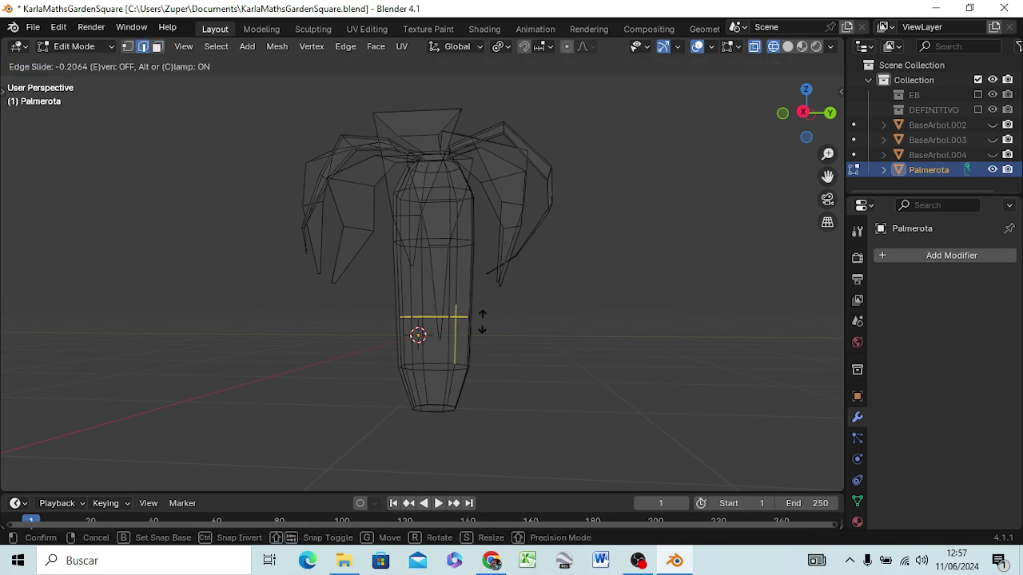
click(481, 303)
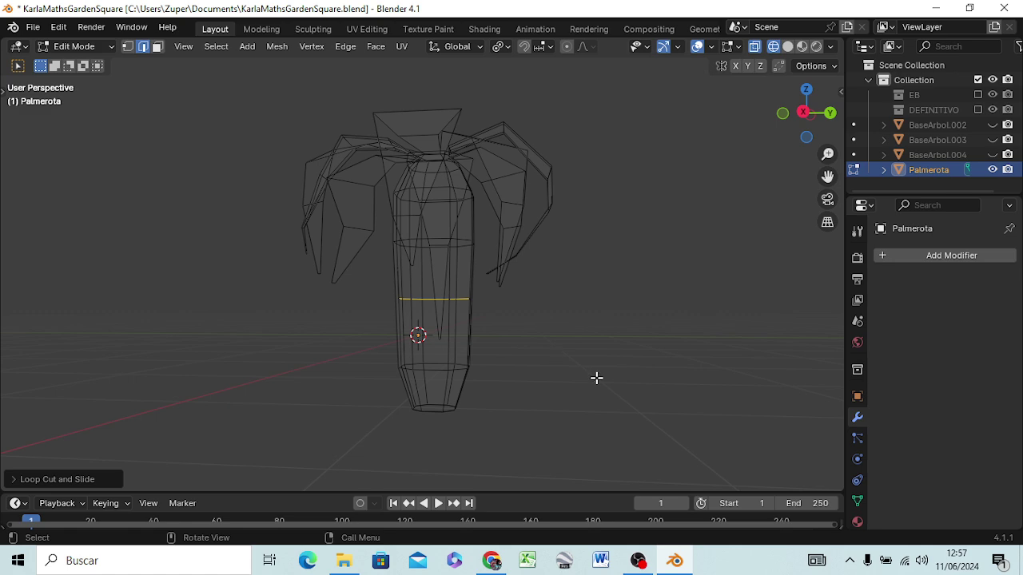
key(s)
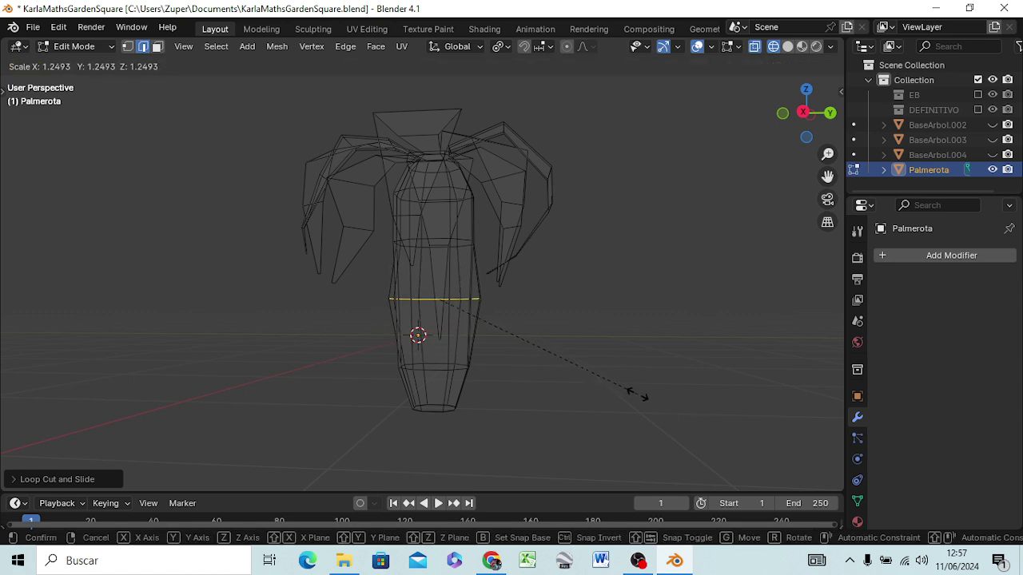
click(640, 397)
mouse_move(624, 377)
middle_down()
mouse_move(498, 408)
mouse_move(485, 386)
middle_up()
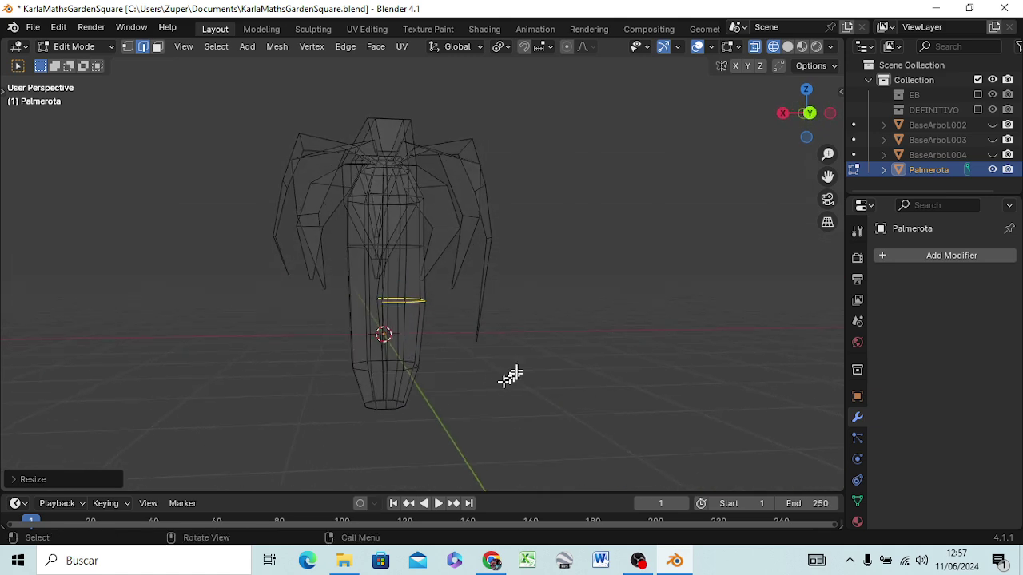
Step: Deselect the new loop, switch to face select, and return to Object Mode
click(514, 369)
key(ctrl)
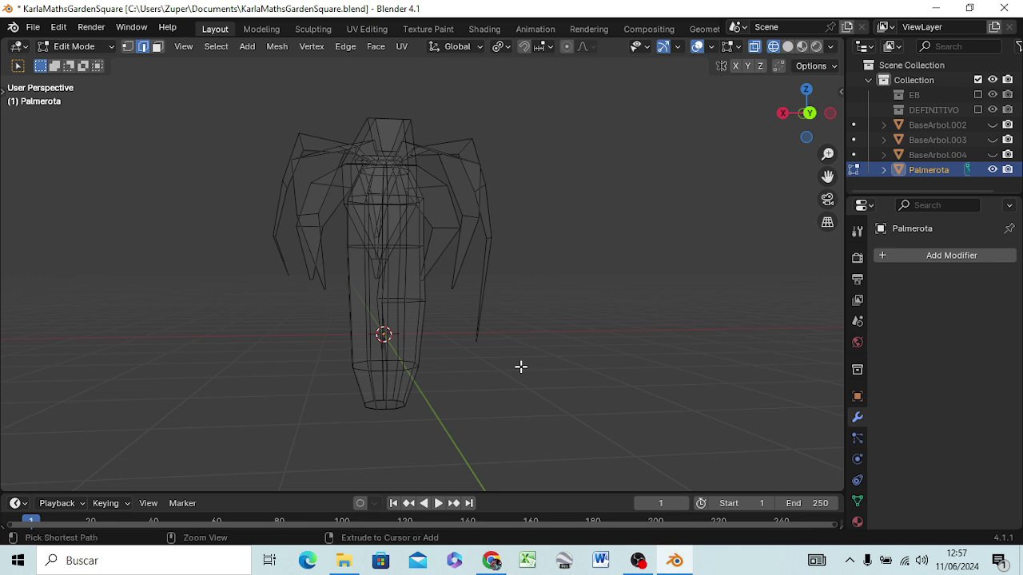
key(3)
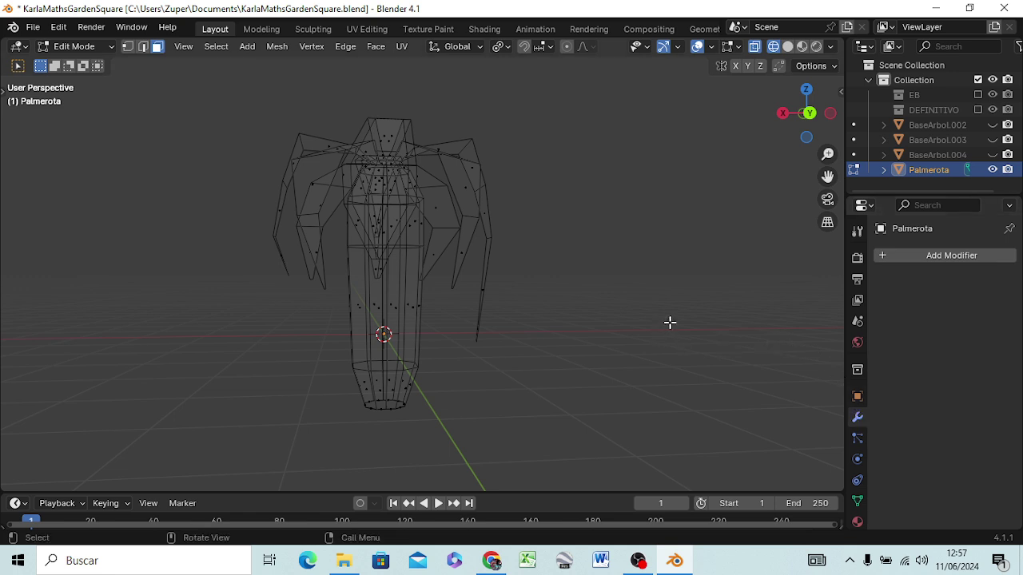
key(Tab)
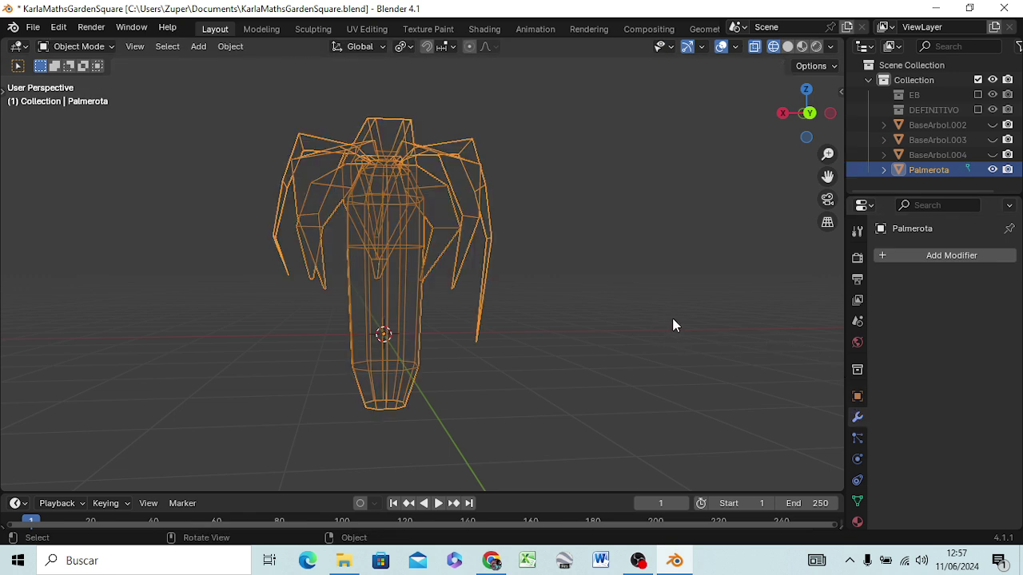
key(Tab)
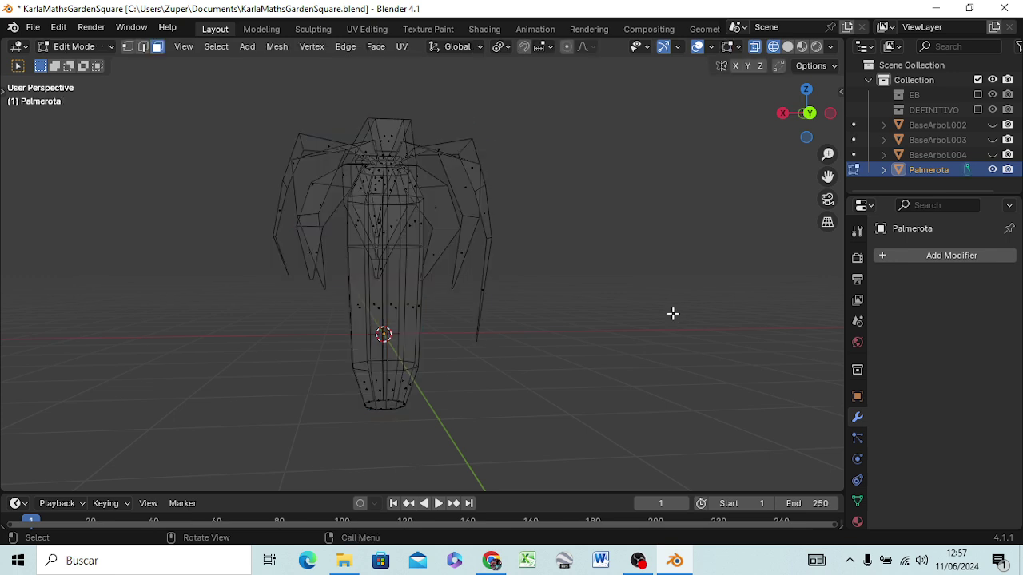
key(Tab)
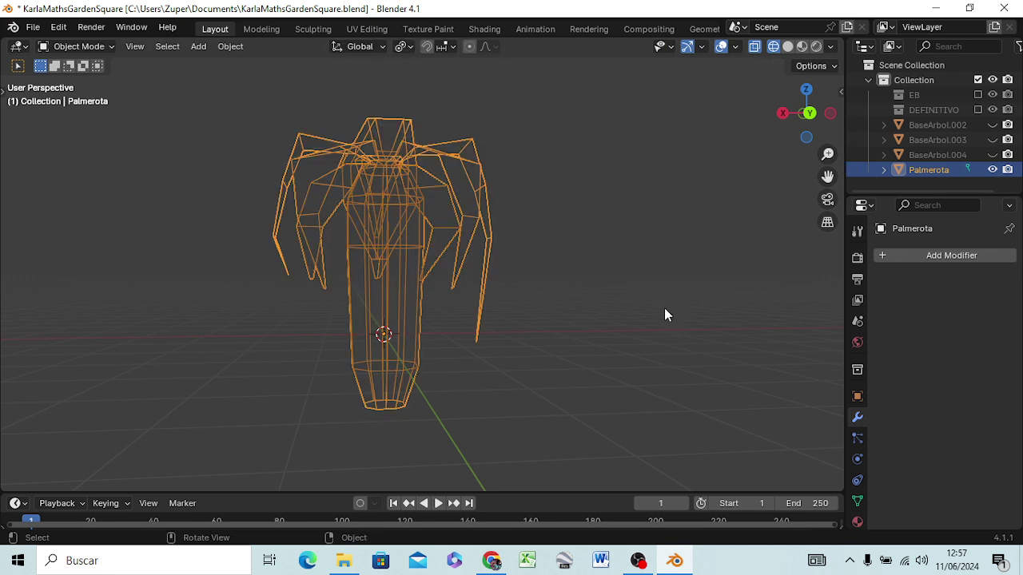
Step: Switch the viewport to Solid shading and re-enter Edit Mode on the palm
key(z)
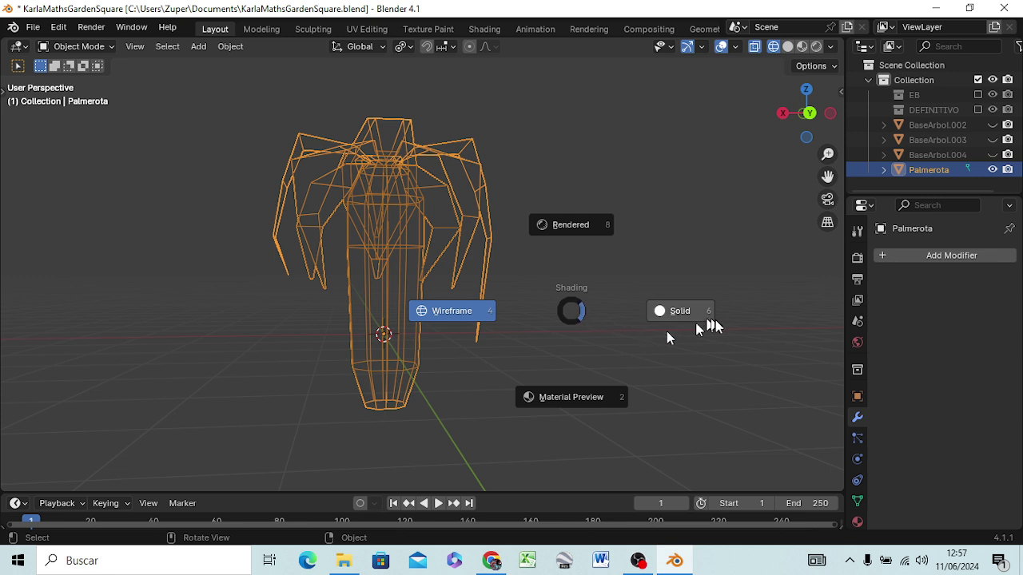
click(695, 316)
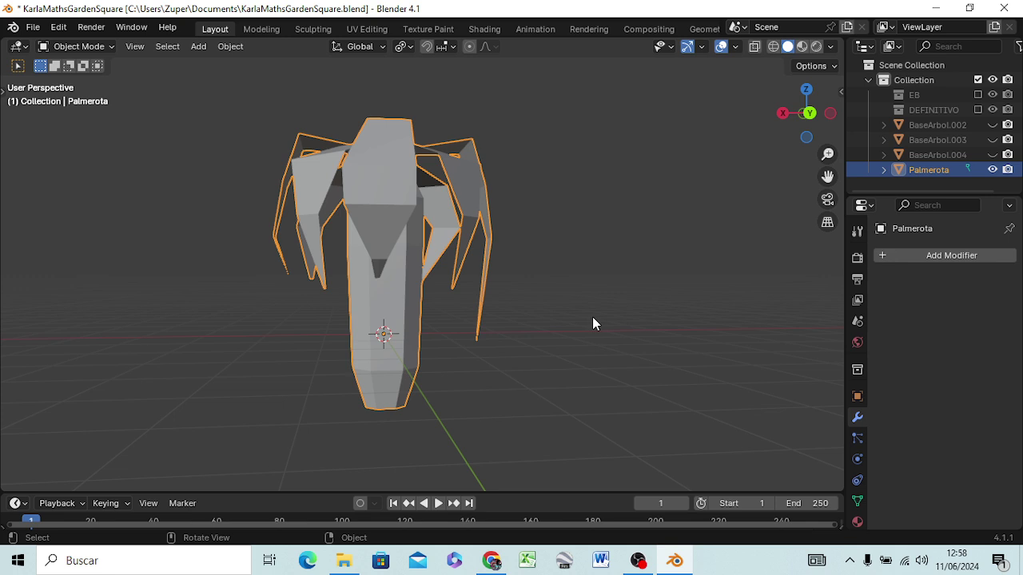
key(Tab)
key(Tab)
key(Tab)
key(ctrl+z)
key(ctrl+z)
key(ctrl+z)
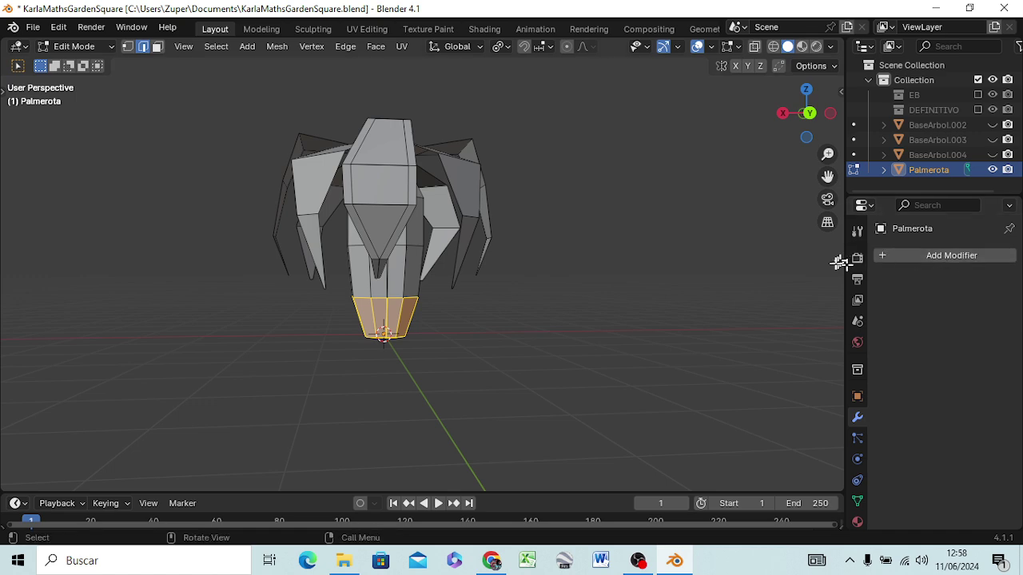
Step: Try narrowing the trunk's bottom faces, undo it, deselect, and return to Object Mode
mouse_move(570, 303)
middle_down()
mouse_move(477, 331)
mouse_move(424, 296)
mouse_move(397, 300)
middle_up()
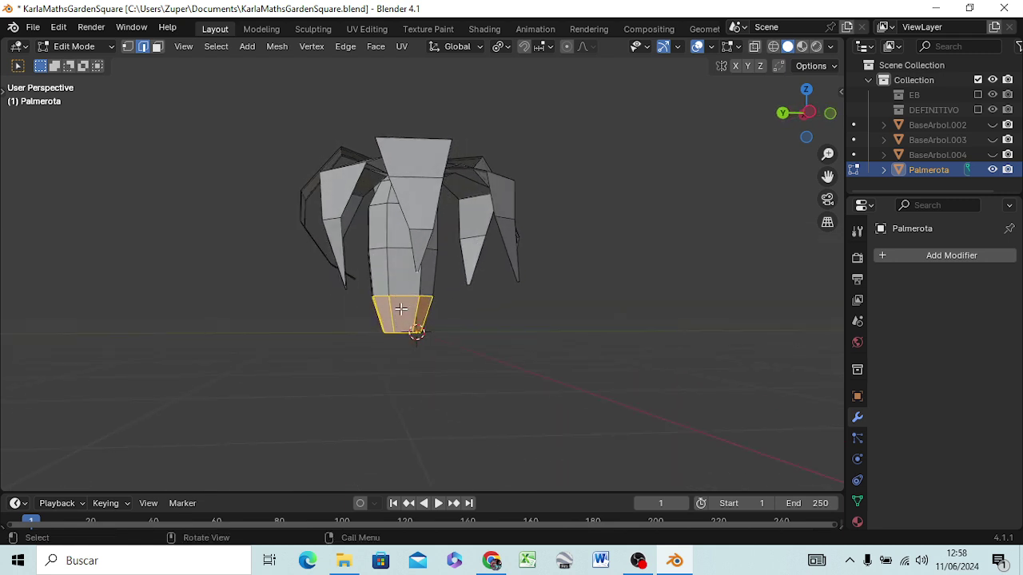
key(s)
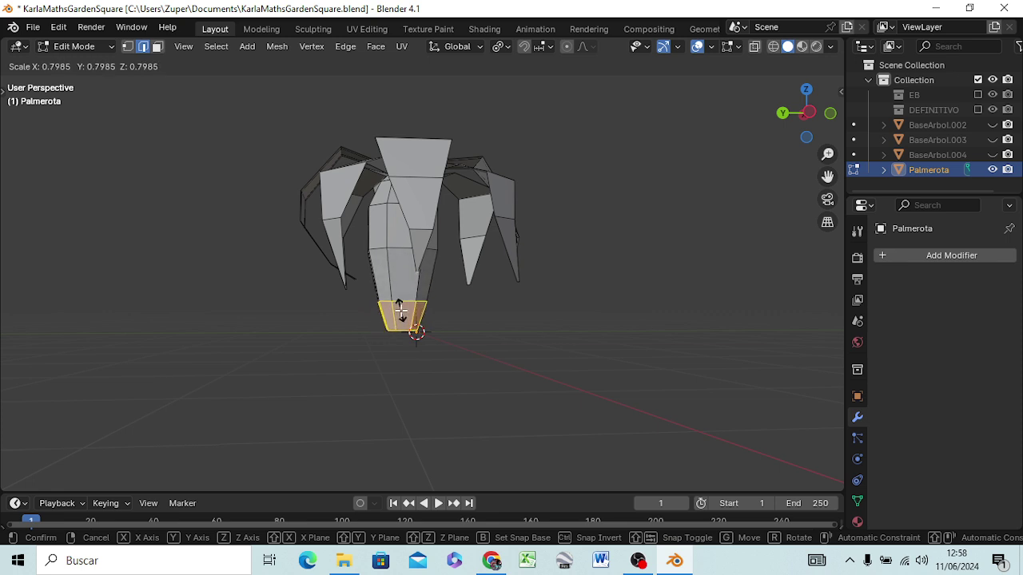
click(401, 310)
mouse_move(421, 333)
middle_down()
mouse_move(448, 349)
mouse_move(596, 377)
middle_up()
key(ctrl+z)
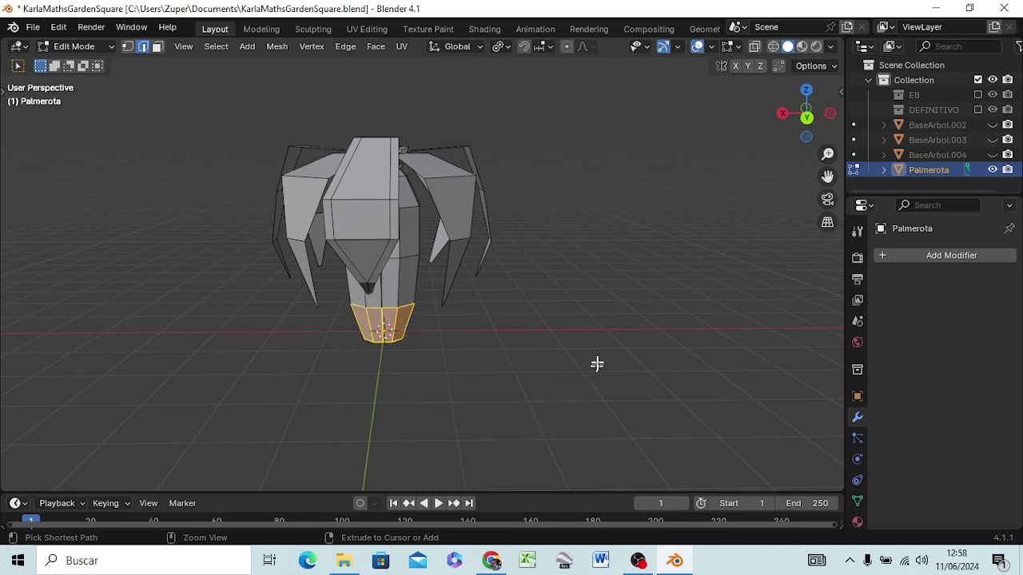
click(551, 361)
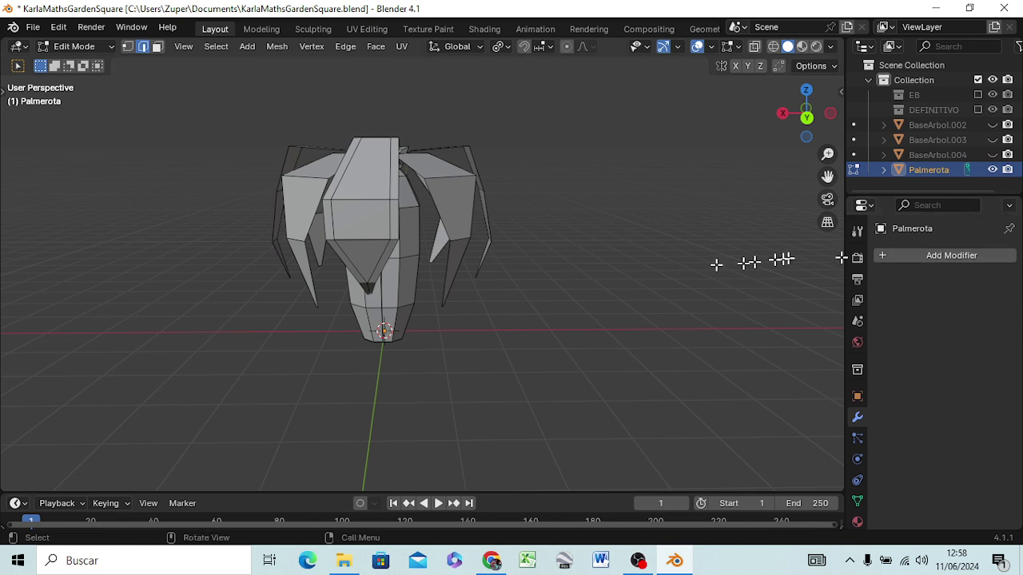
key(Tab)
click(920, 252)
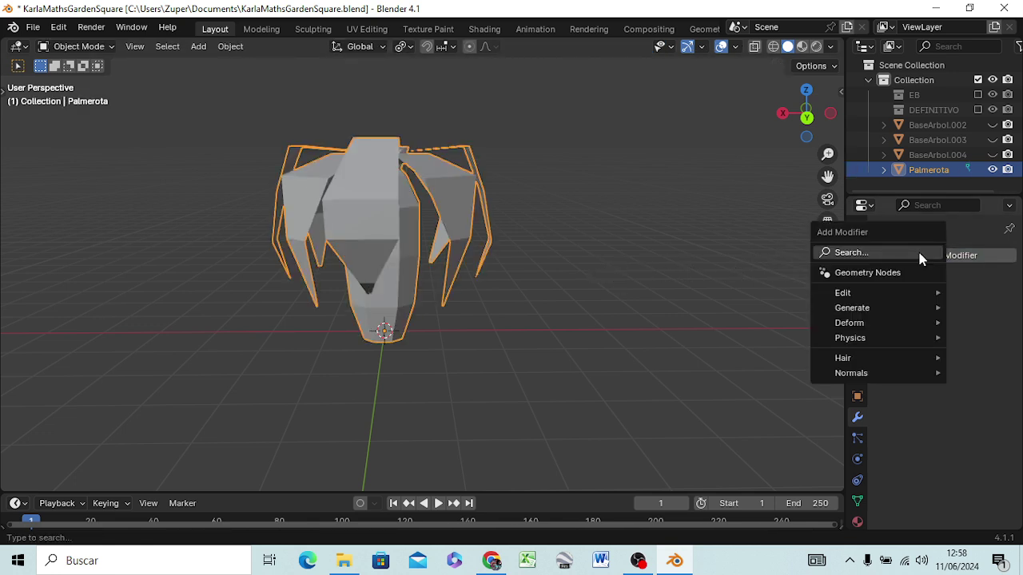
click(647, 268)
mouse_move(648, 268)
middle_down()
mouse_move(326, 295)
mouse_move(342, 323)
mouse_move(468, 324)
mouse_move(483, 265)
middle_up()
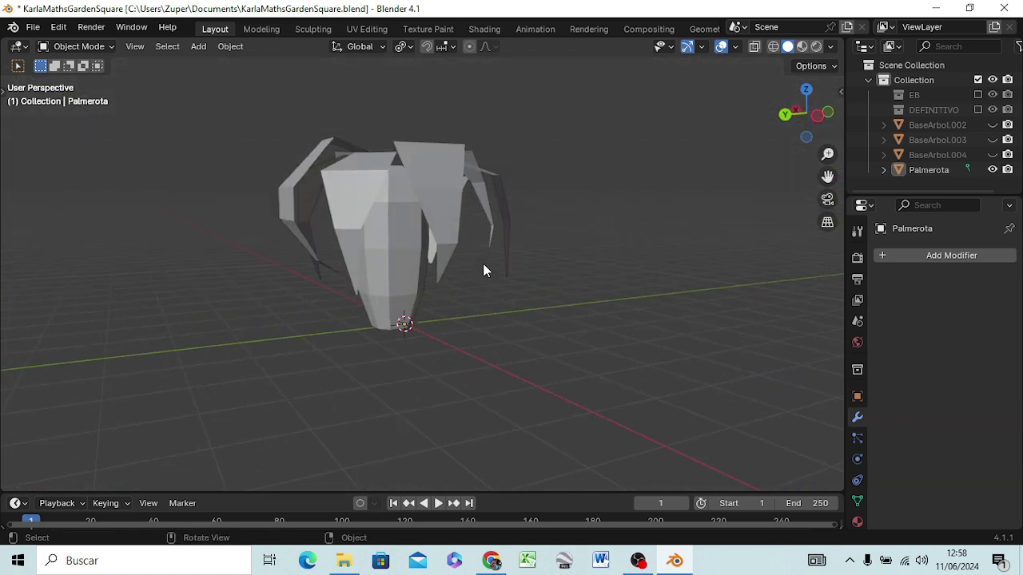
click(395, 273)
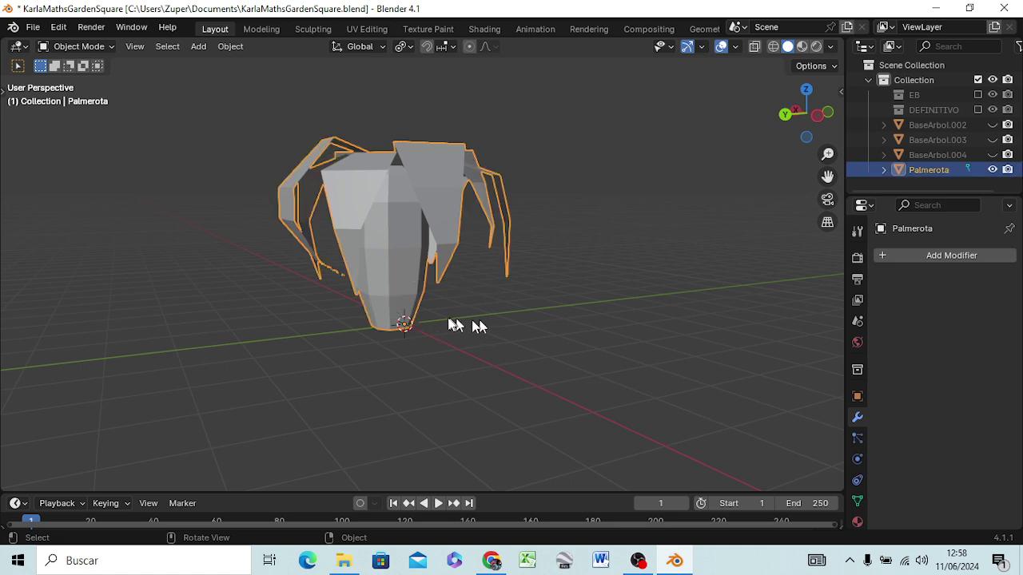
mouse_move(445, 291)
middle_down()
mouse_move(442, 339)
mouse_move(297, 321)
mouse_move(343, 281)
mouse_move(356, 290)
middle_up()
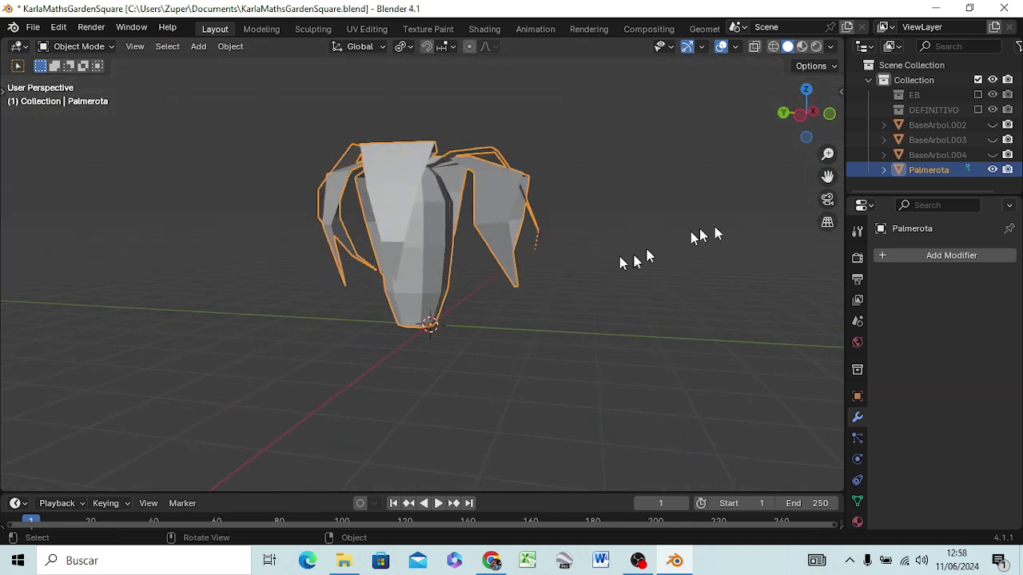
Step: Copy Palmerota in the Outliner and paste it into the Collection
right_click(919, 175)
click(884, 172)
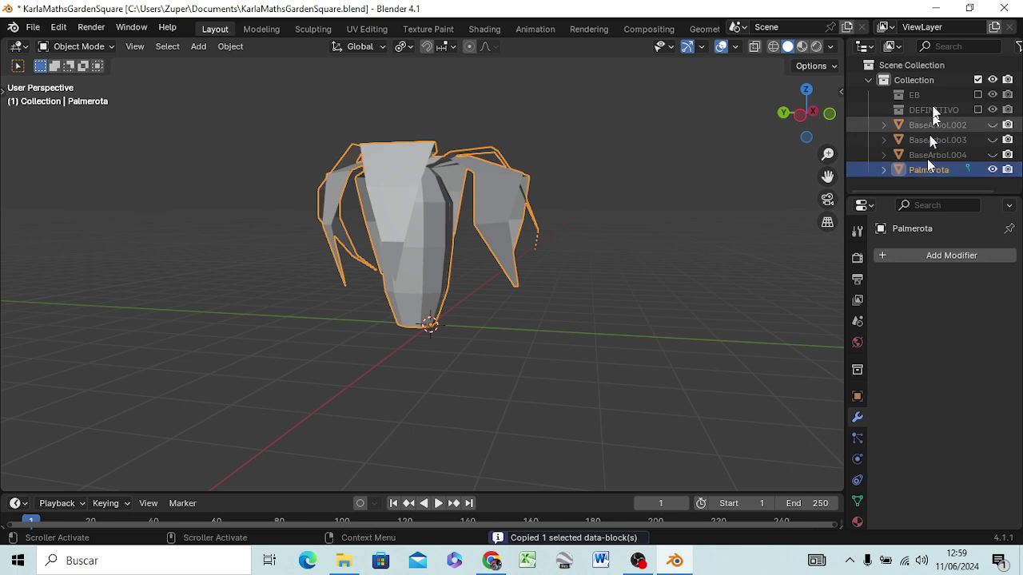
click(920, 82)
right_click(920, 83)
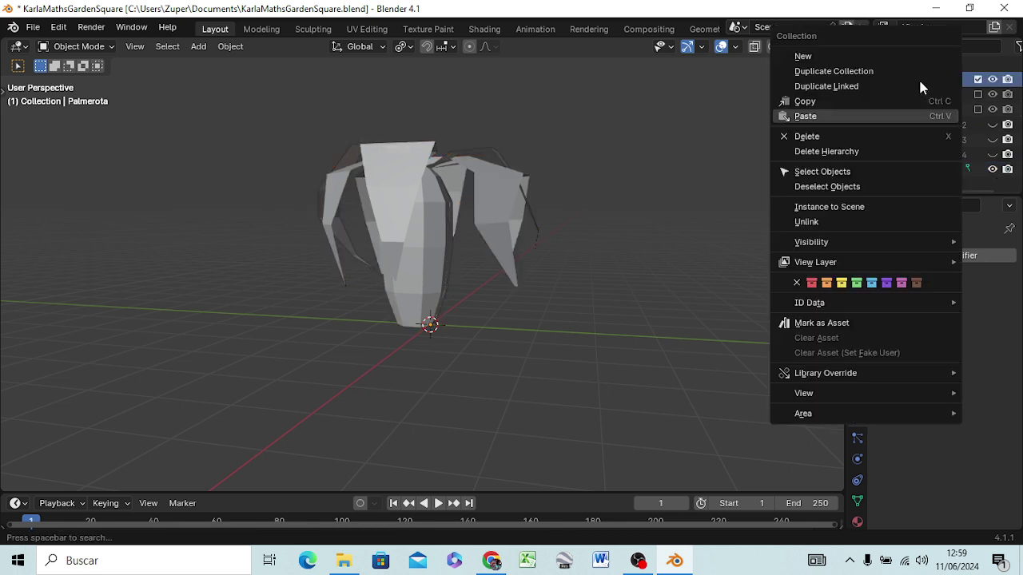
click(814, 119)
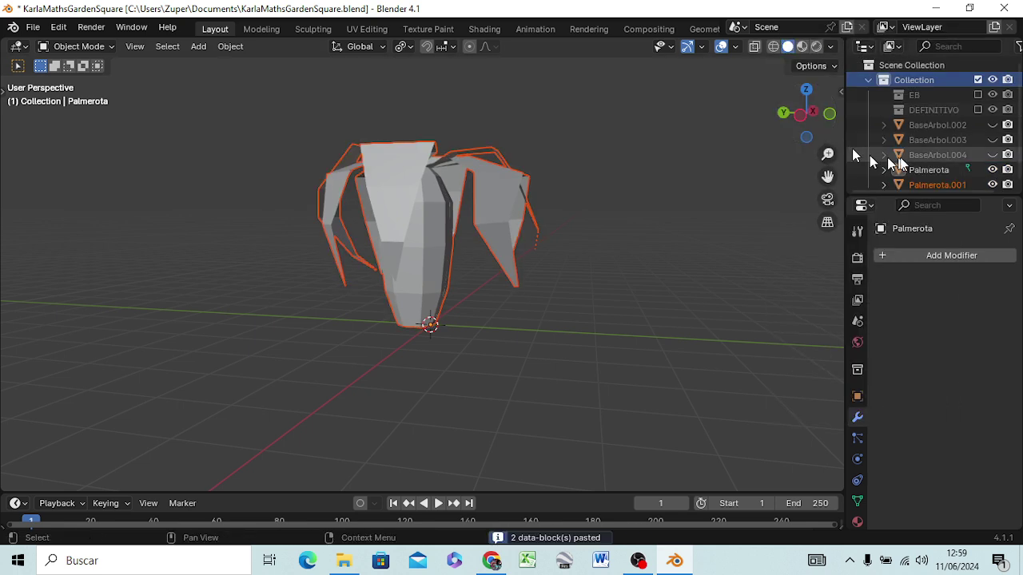
Step: Move Palmerota.001 into another collection and paste another copy, Palmerota.002, into Collection
drag(930, 185, 919, 88)
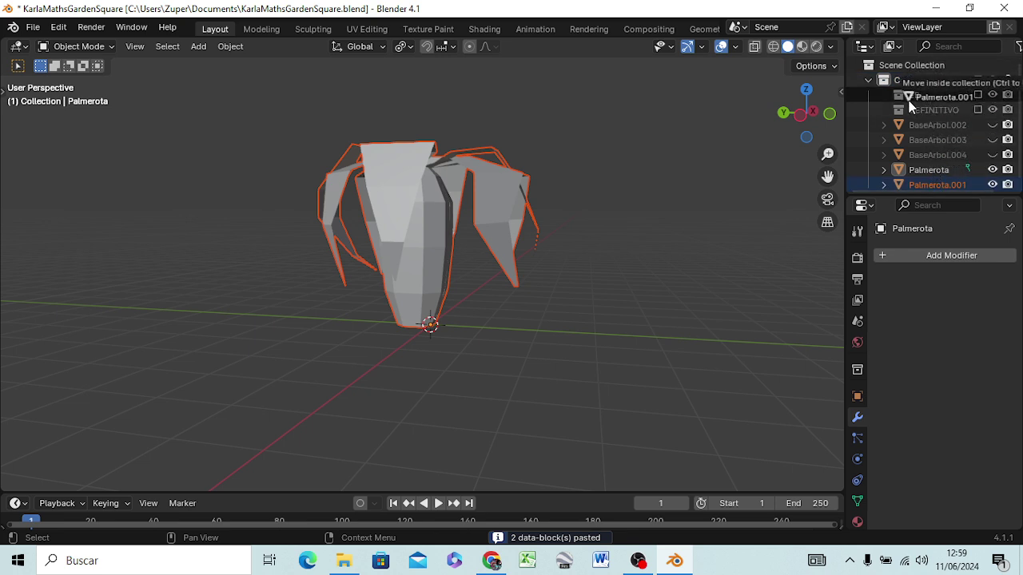
mouse_move(918, 83)
mouse_down()
mouse_move(928, 124)
mouse_move(920, 97)
mouse_up()
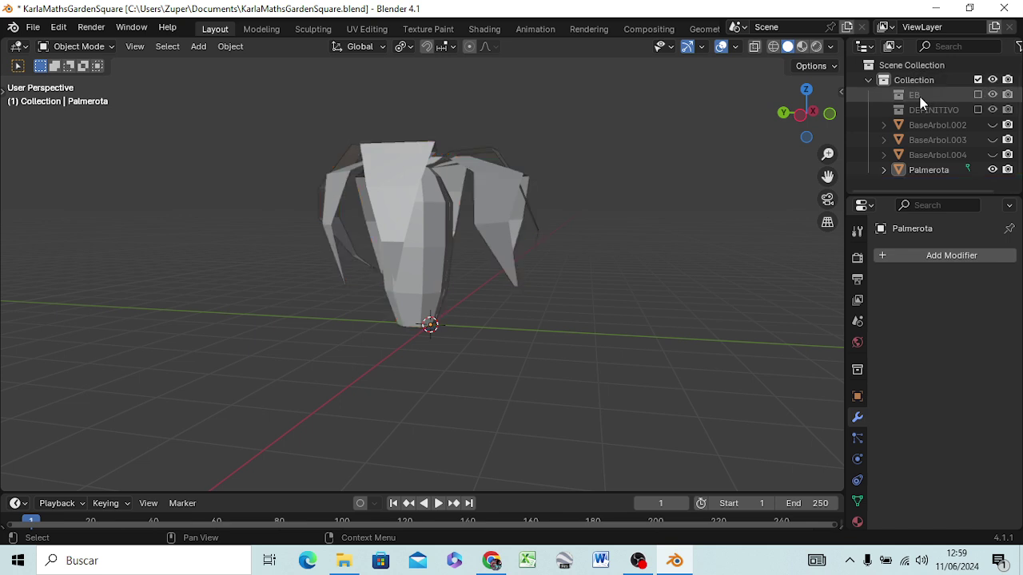
click(929, 170)
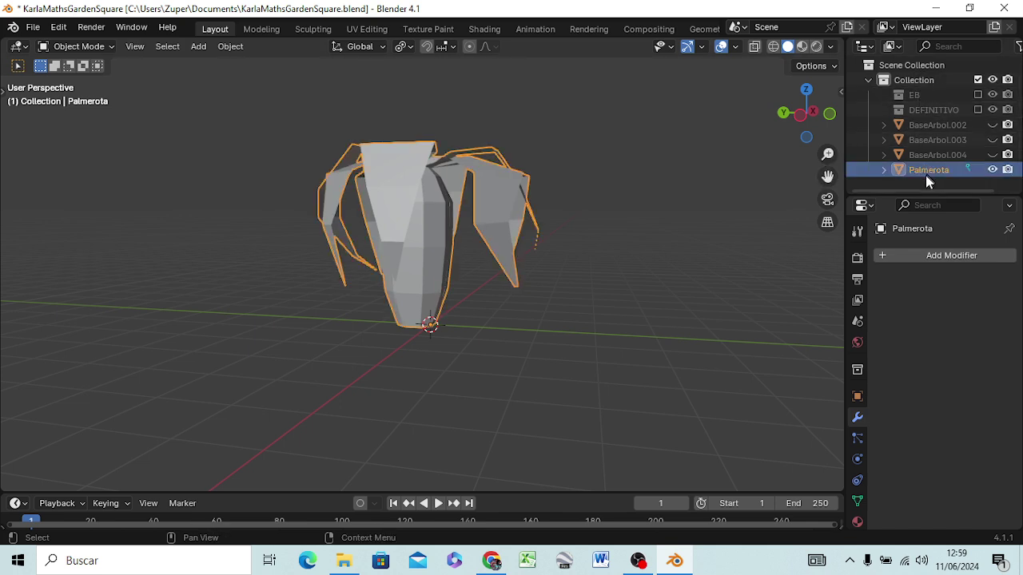
right_click(928, 80)
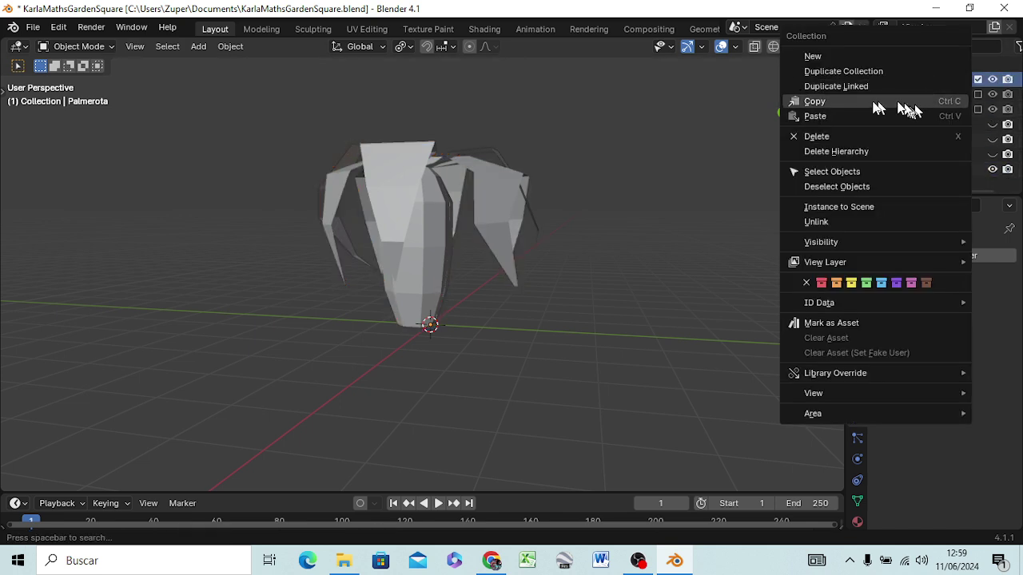
click(827, 117)
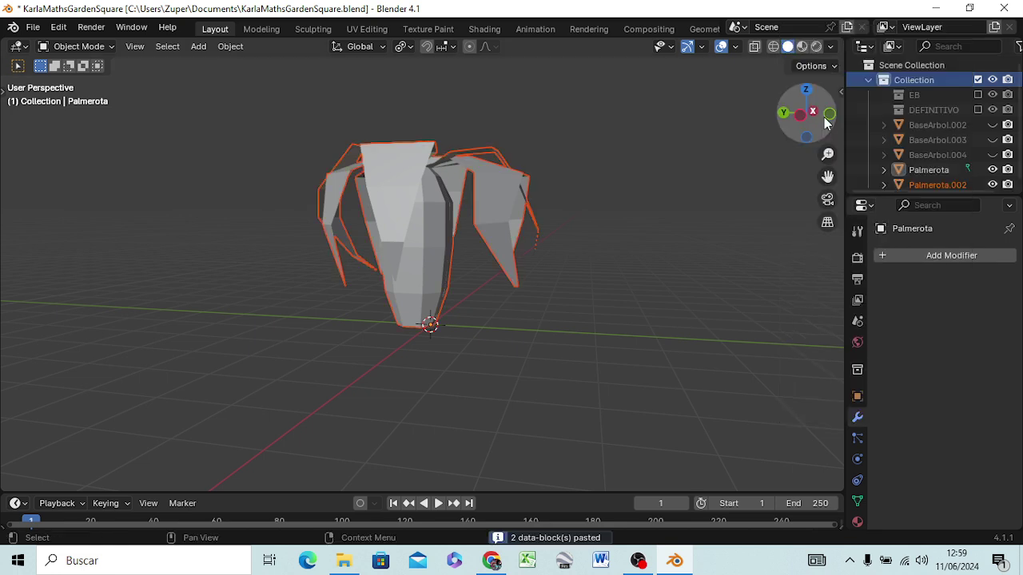
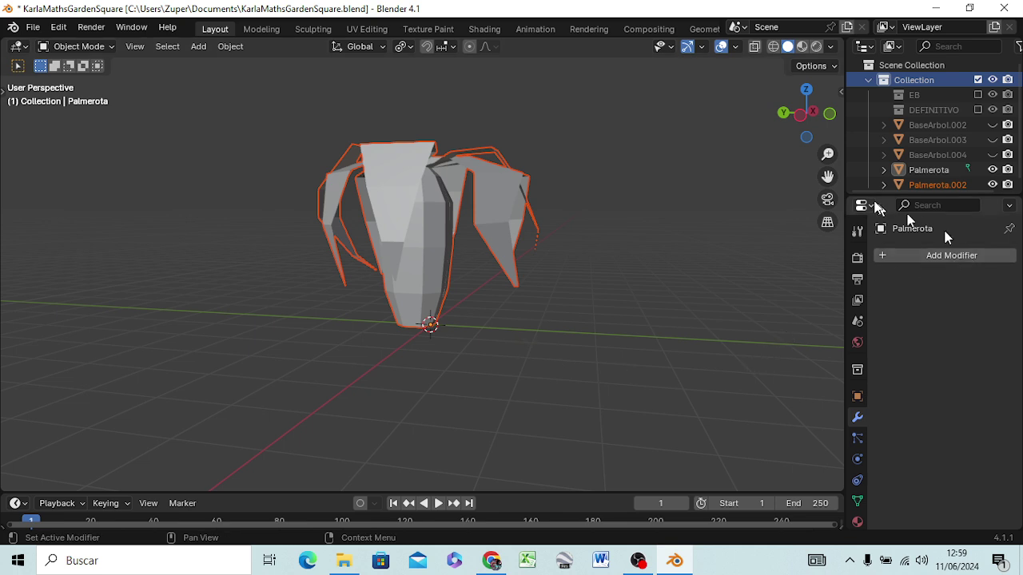
Step: Hide the Palmerota and Palmerota.002 palms in the Outliner
click(992, 169)
scroll(947, 188, right, 1)
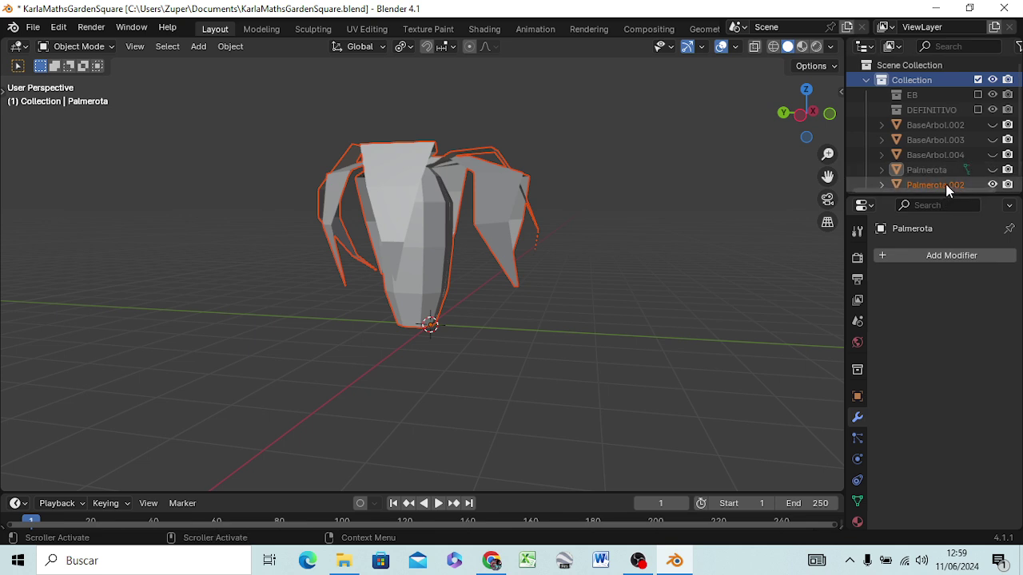
click(947, 187)
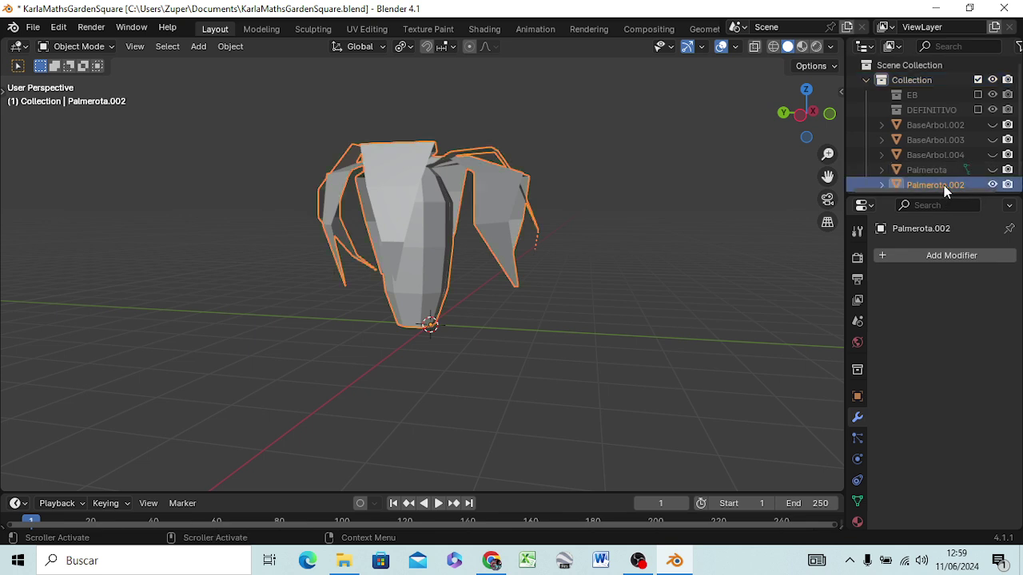
click(992, 186)
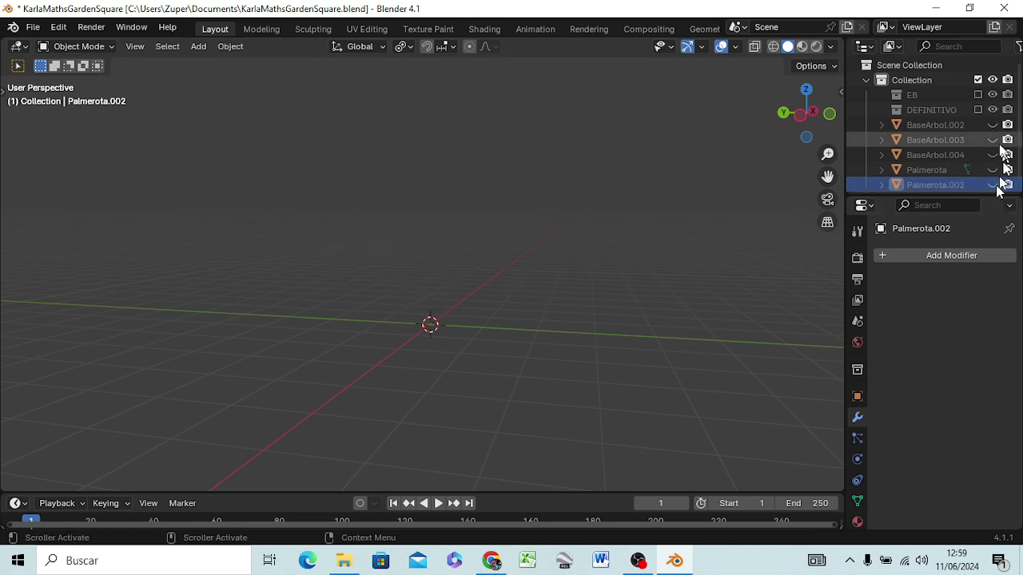
Step: Show and expand the DEFINITIVO collection to reveal the plaza and its title sign
click(978, 110)
click(881, 109)
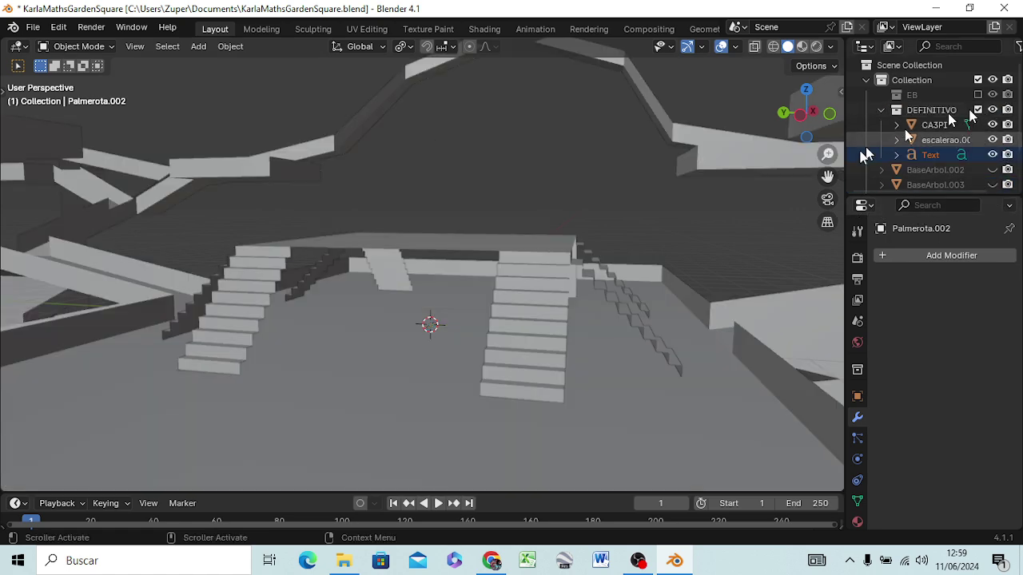
mouse_move(611, 286)
middle_down()
mouse_move(627, 290)
mouse_move(703, 385)
mouse_move(510, 312)
mouse_move(463, 365)
mouse_move(564, 352)
middle_up()
scroll(629, 286, down, 5)
scroll(629, 286, down, 4)
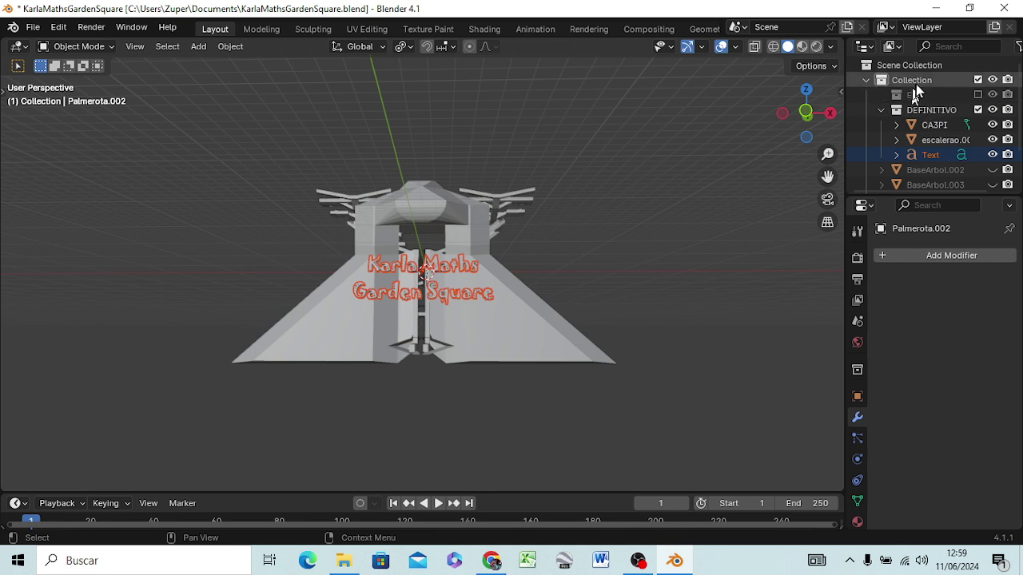
Step: Paste the copied palm Palmerota.002 into DEFINITIVO and view the plaza from the top
click(925, 110)
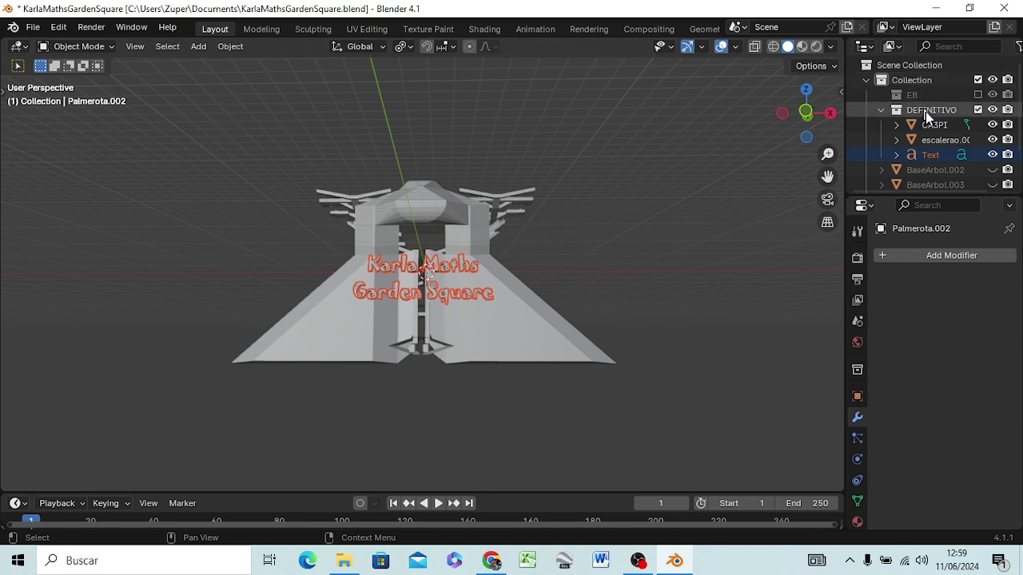
right_click(927, 109)
click(922, 113)
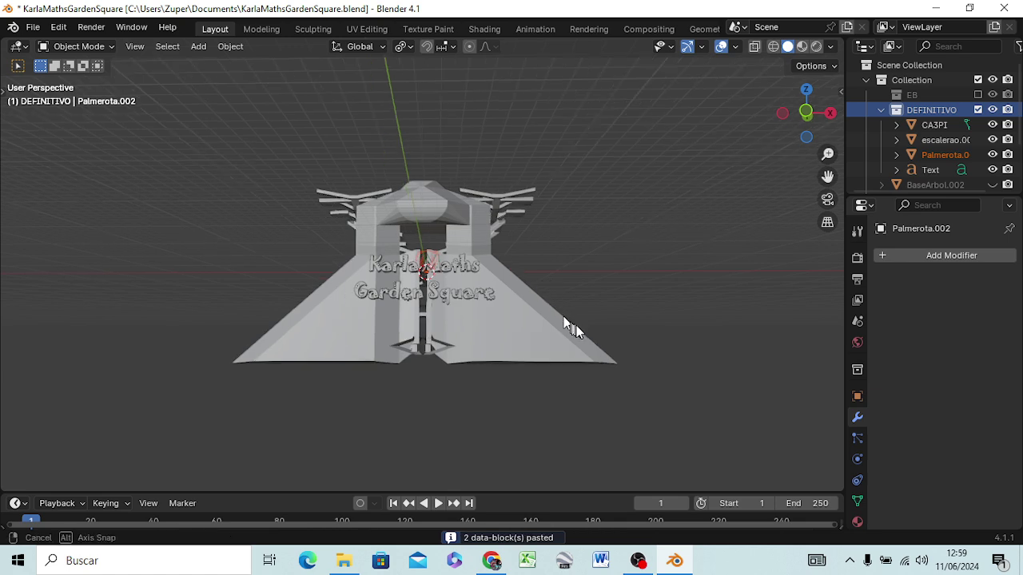
mouse_move(571, 326)
middle_down()
mouse_move(441, 377)
mouse_move(416, 358)
middle_up()
scroll(453, 287, up, 1)
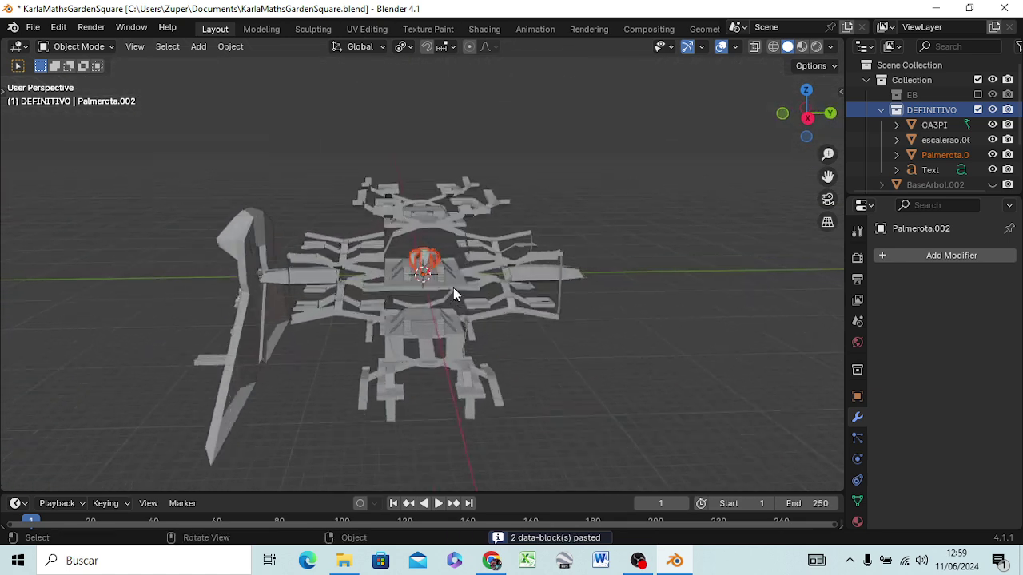
scroll(453, 288, up, 3)
scroll(451, 291, up, 3)
scroll(451, 291, up, 2)
scroll(468, 289, up, 2)
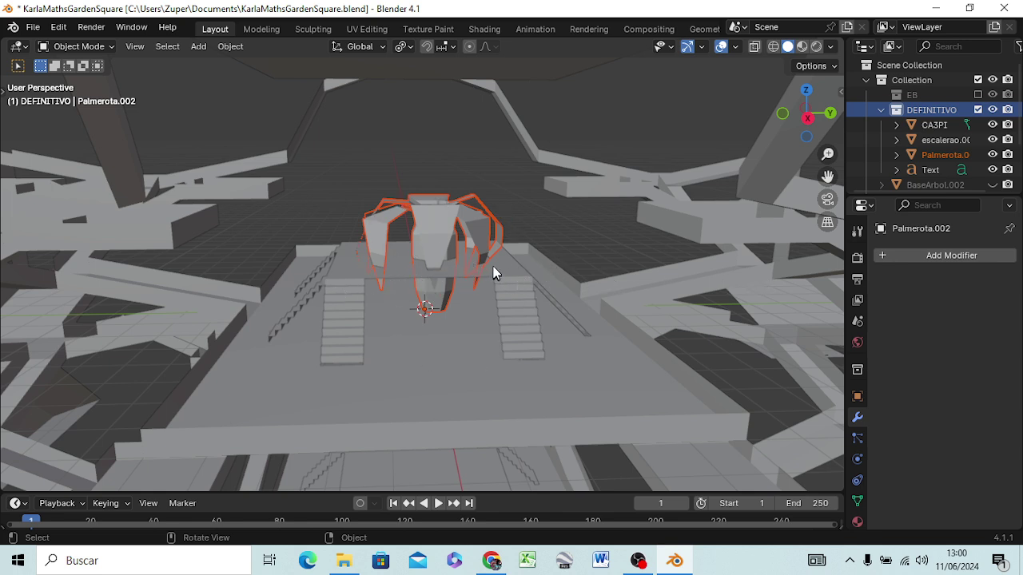
key(KP_7)
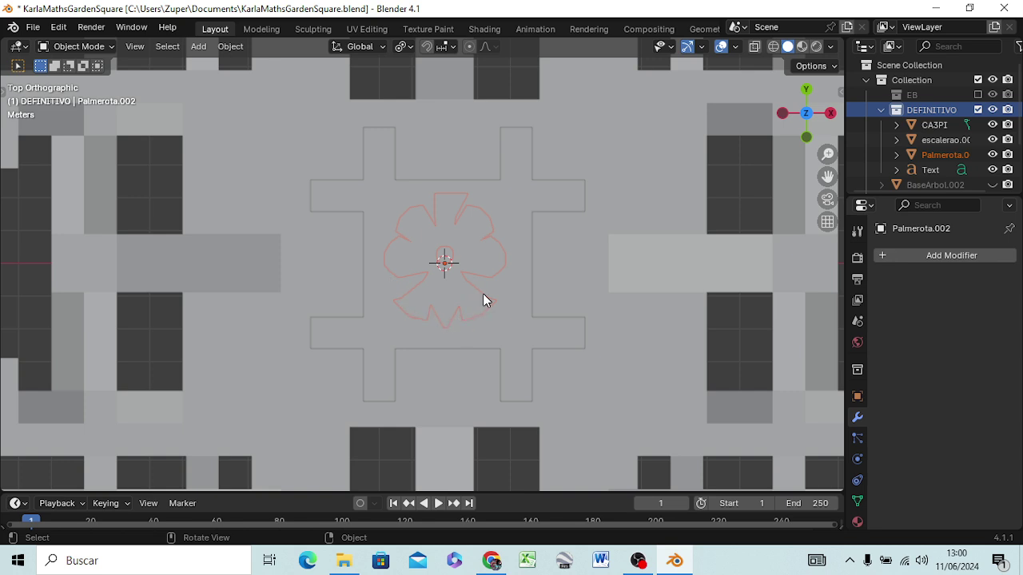
Step: Switch the viewport to wireframe shading in the right side view
key(z)
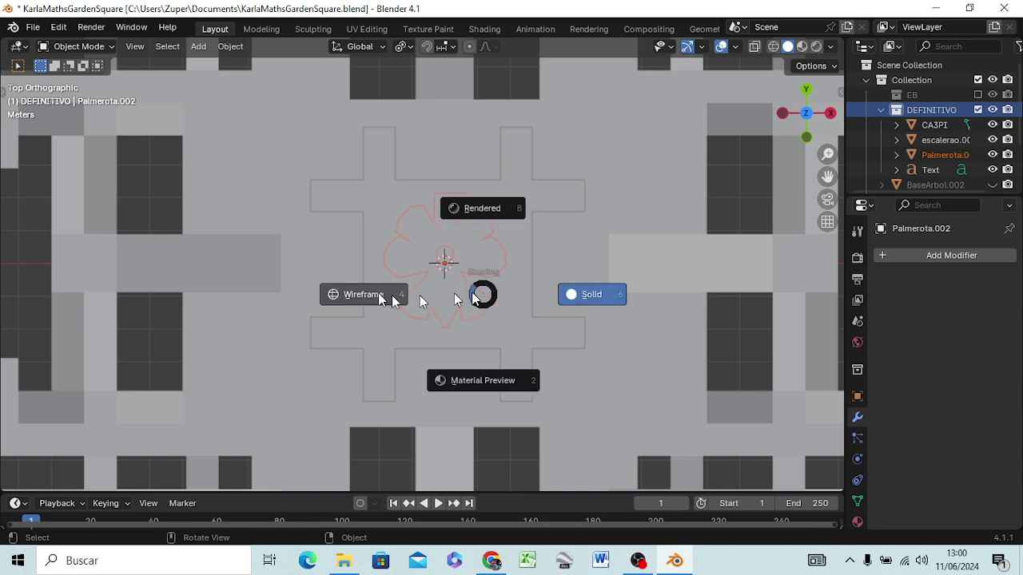
click(376, 293)
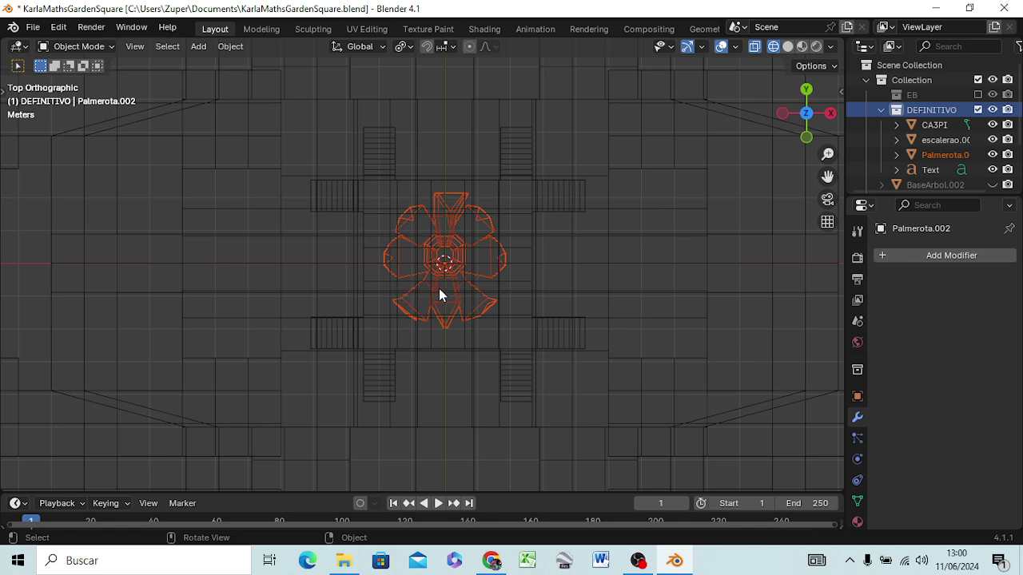
key(KP_3)
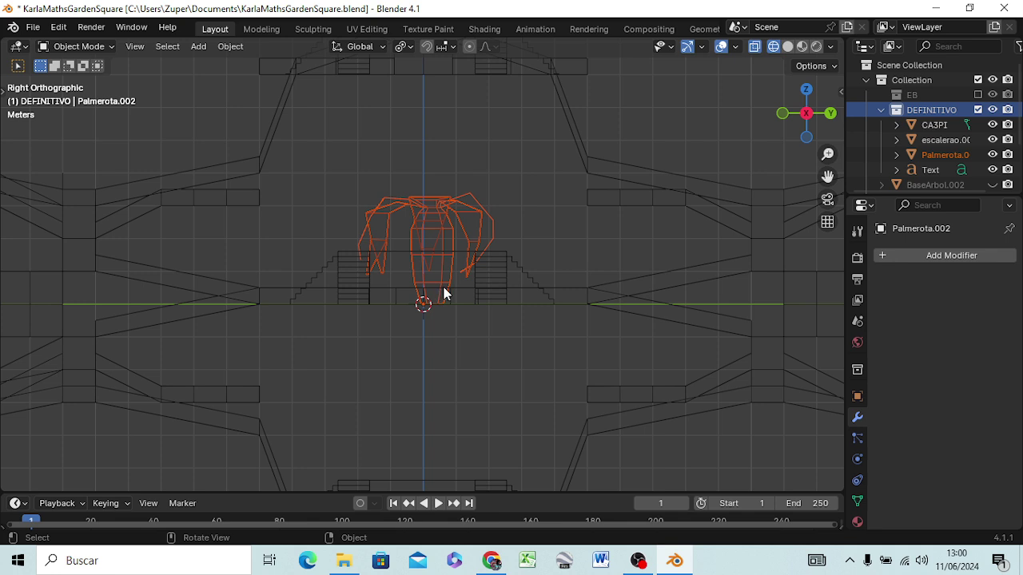
Step: Move the palm about 4.57 m along negative Y, beside the central stairs
key(g)
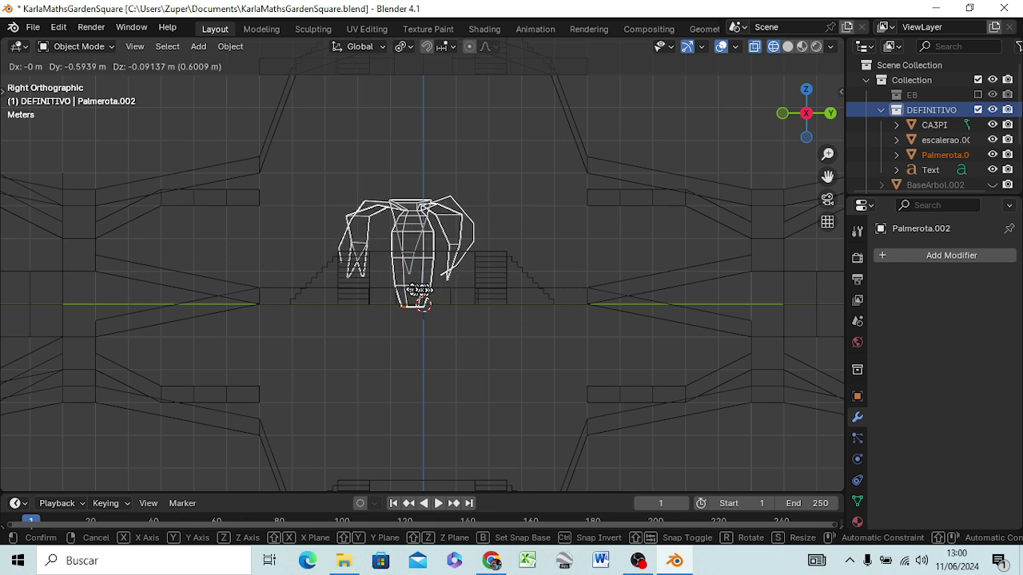
key(x)
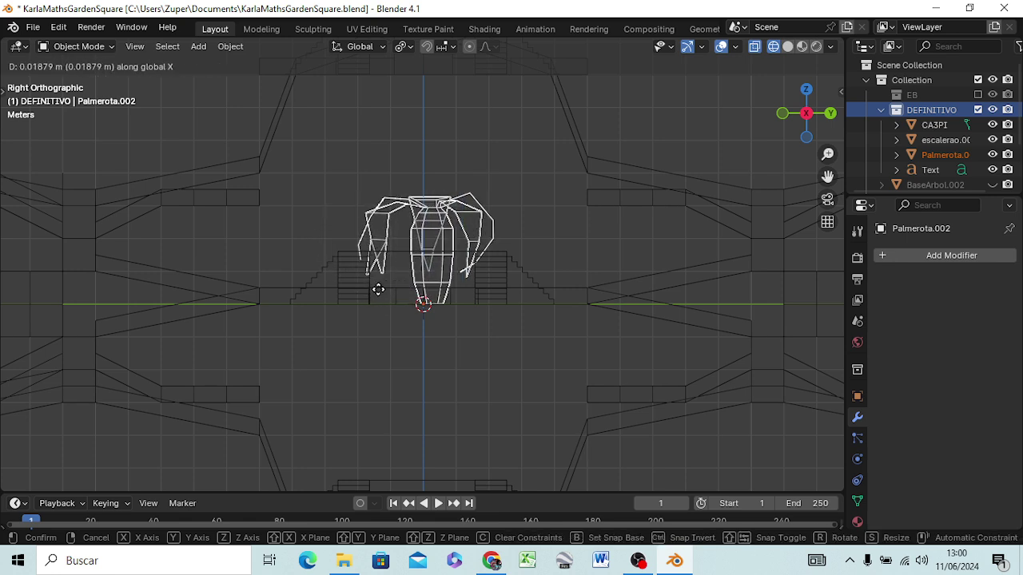
click(378, 288)
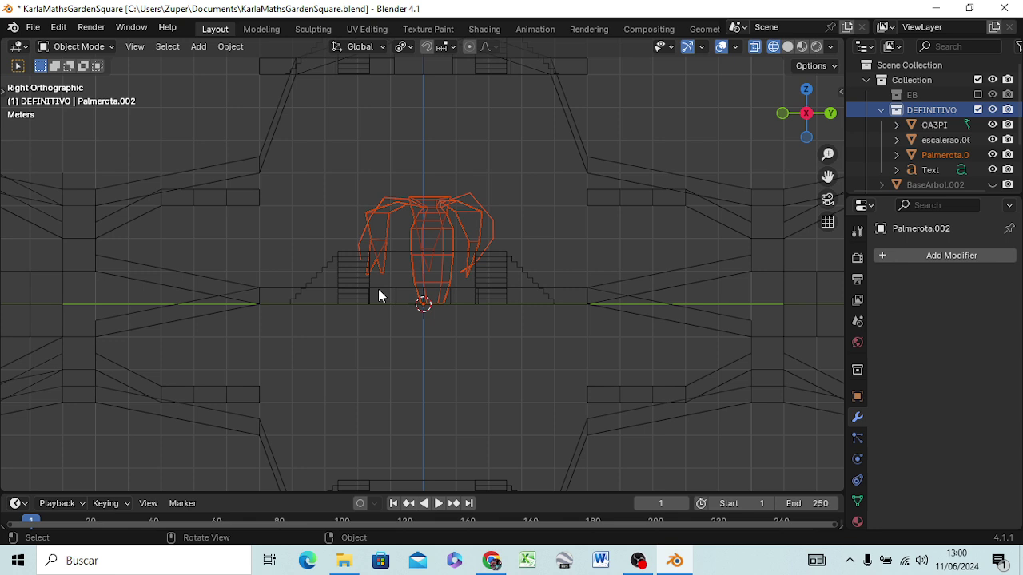
key(g)
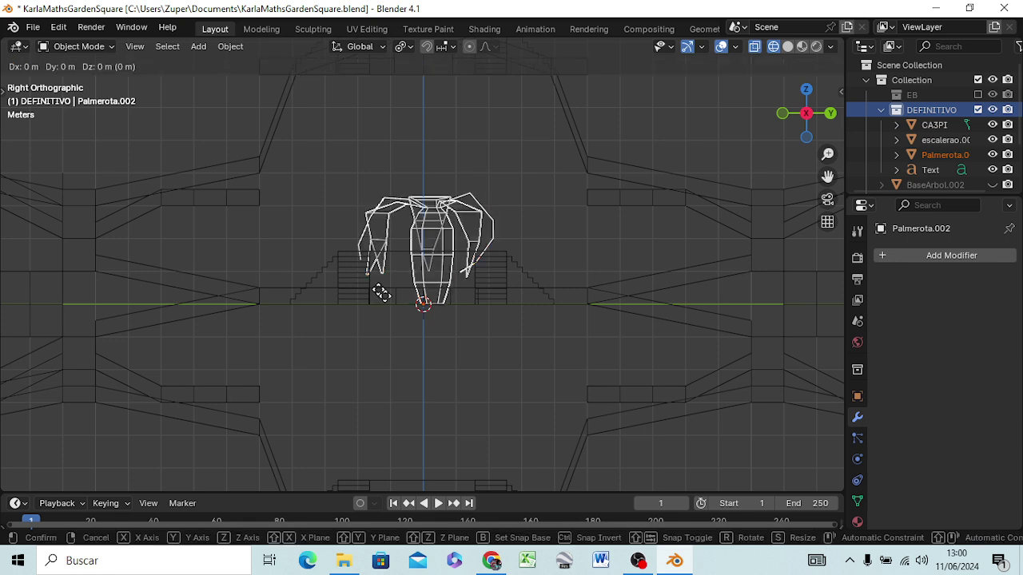
key(y)
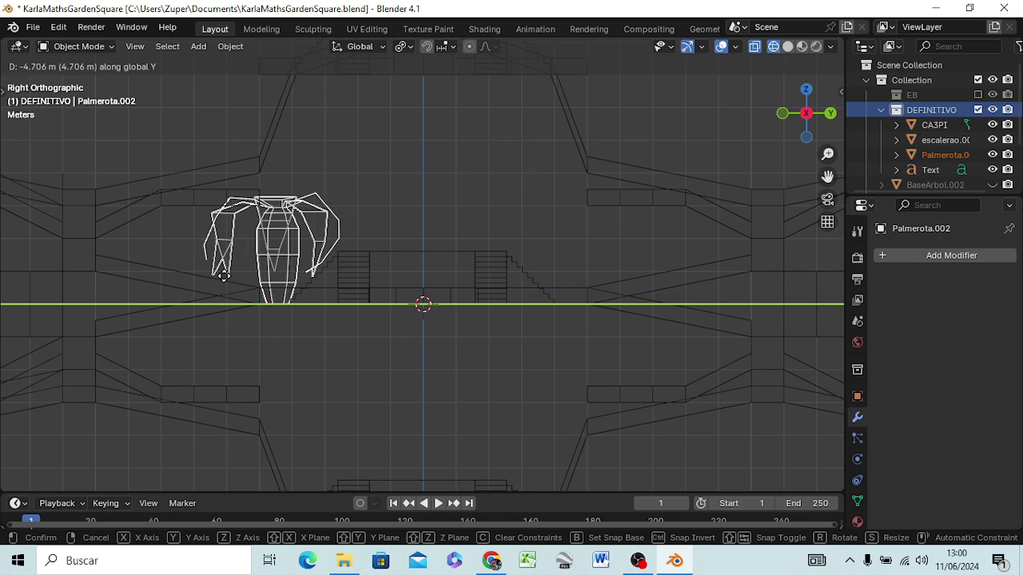
click(231, 284)
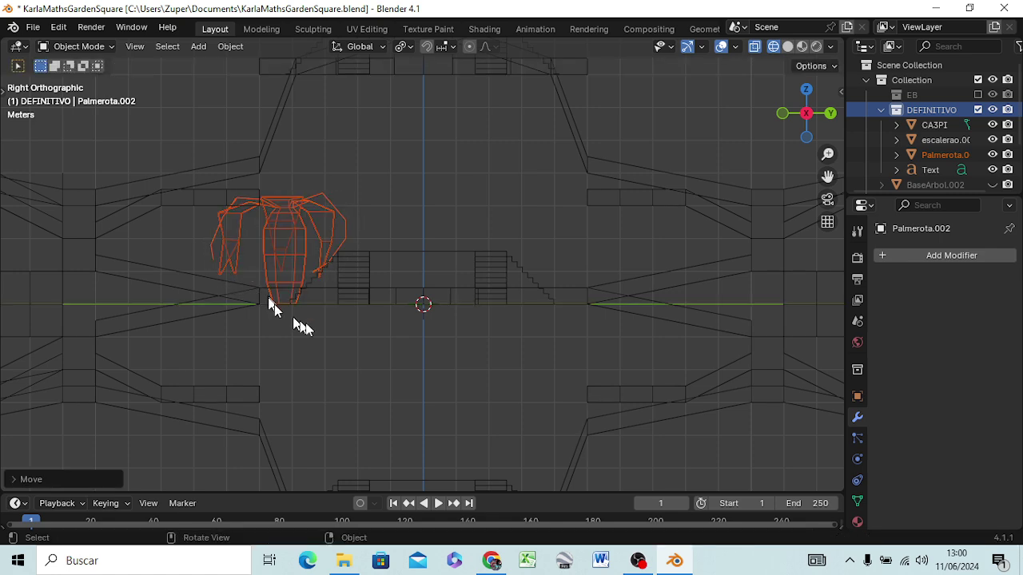
mouse_move(388, 333)
middle_down()
mouse_move(403, 391)
mouse_move(363, 310)
middle_up()
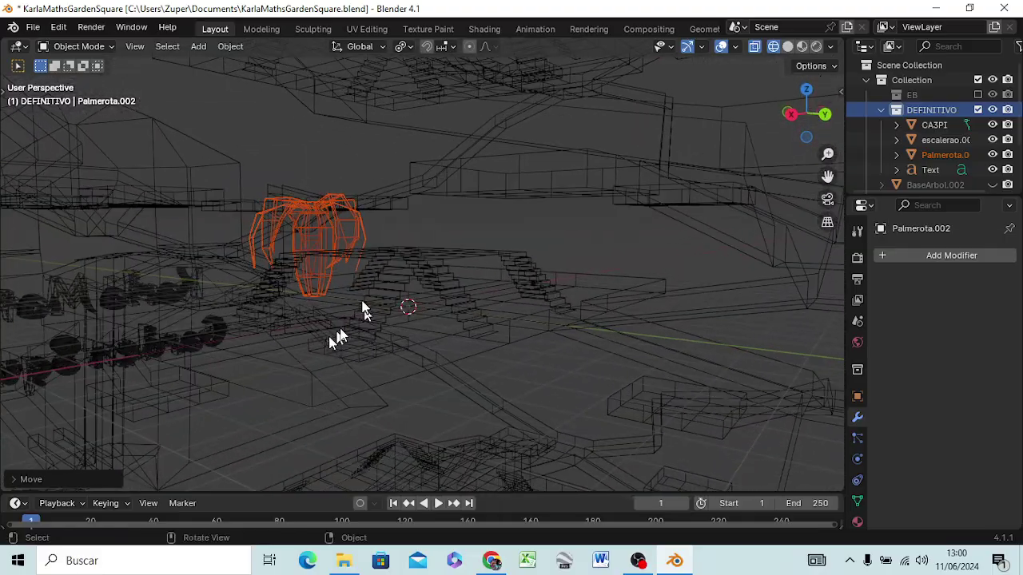
key(KP_3)
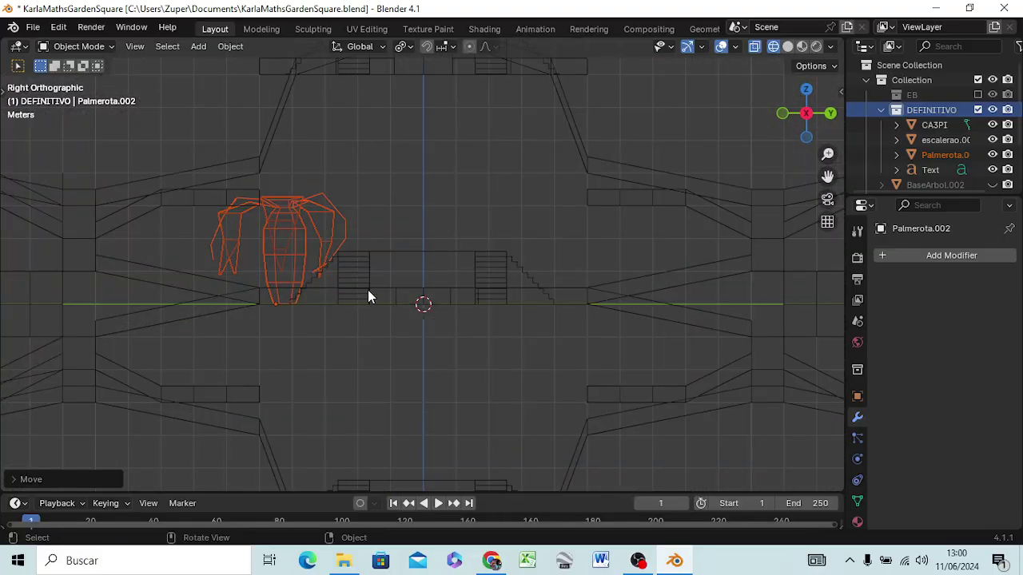
key(KP_1)
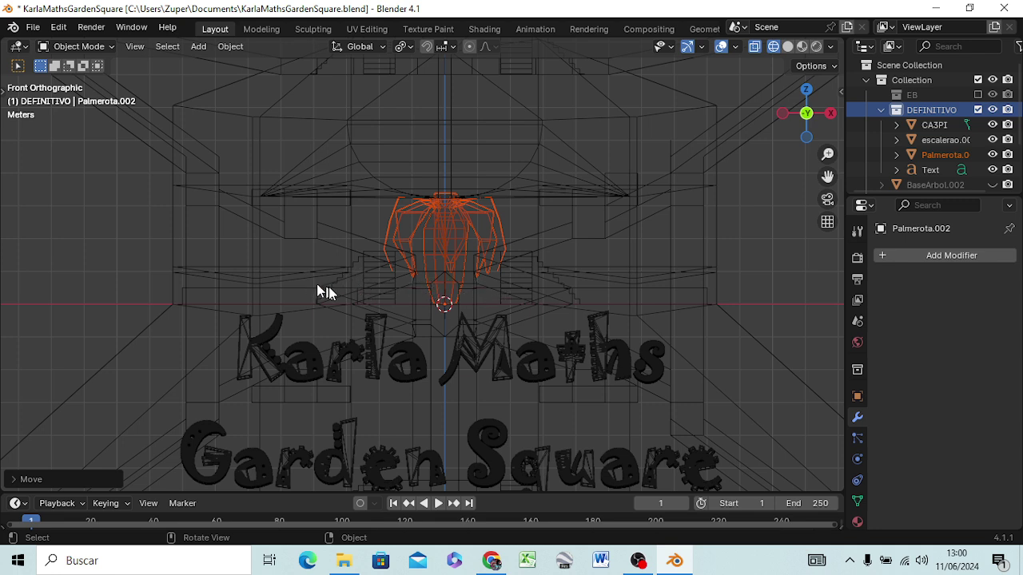
Step: Shift the palm about 3.08 m along negative X toward a plaza corner
key(g)
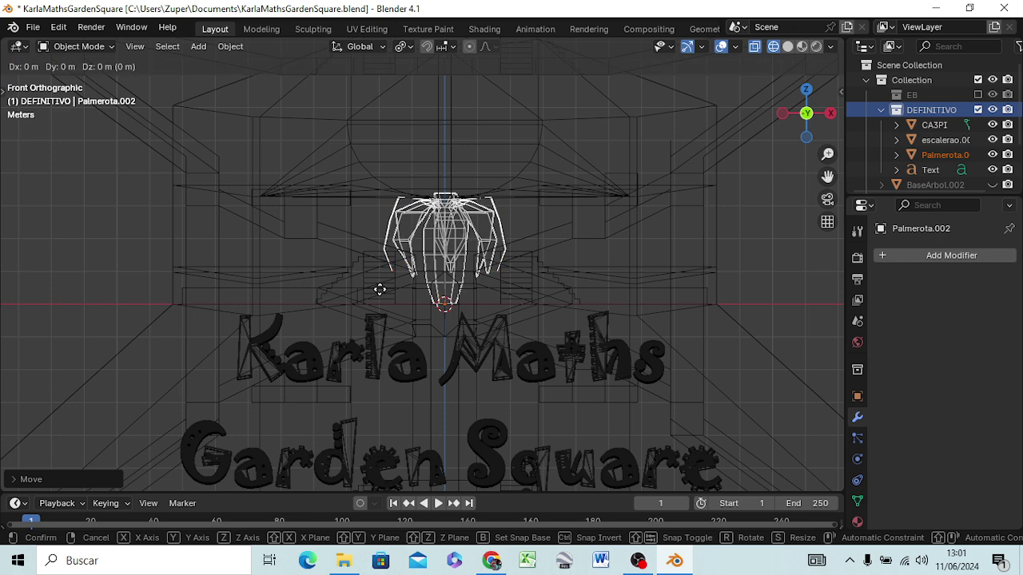
key(x)
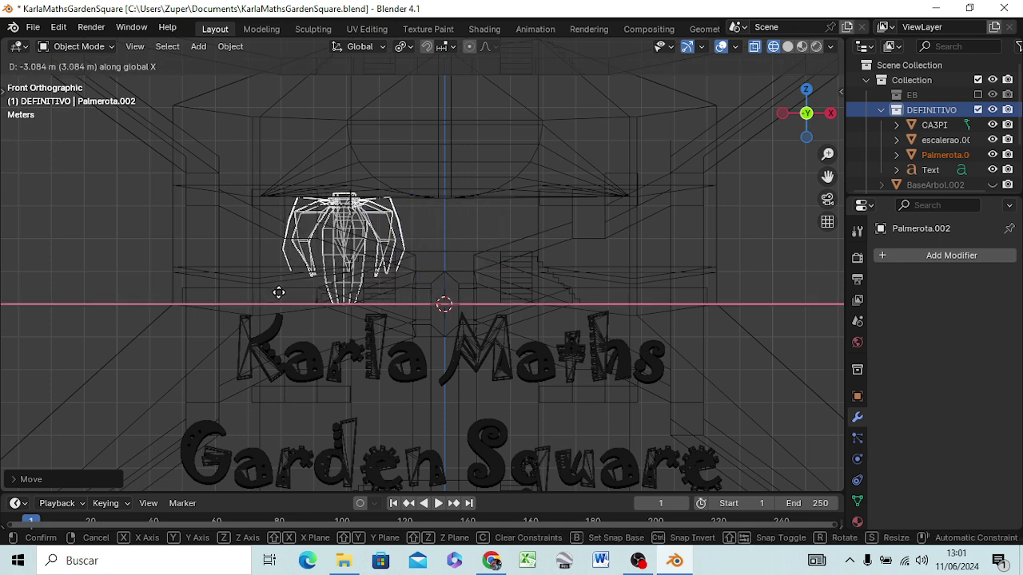
click(279, 300)
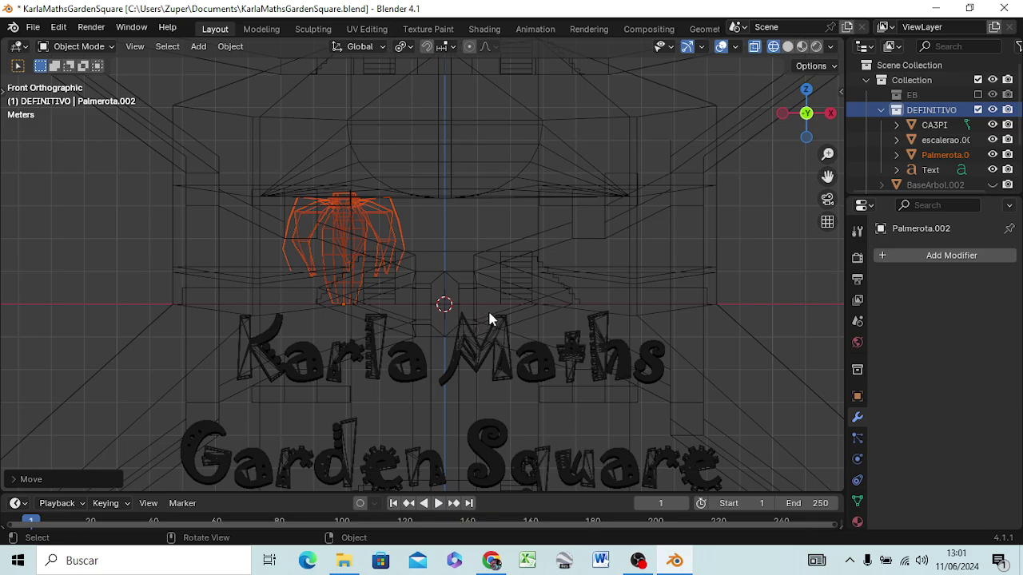
mouse_move(487, 310)
middle_down()
mouse_move(471, 328)
mouse_move(315, 352)
mouse_move(327, 334)
middle_up()
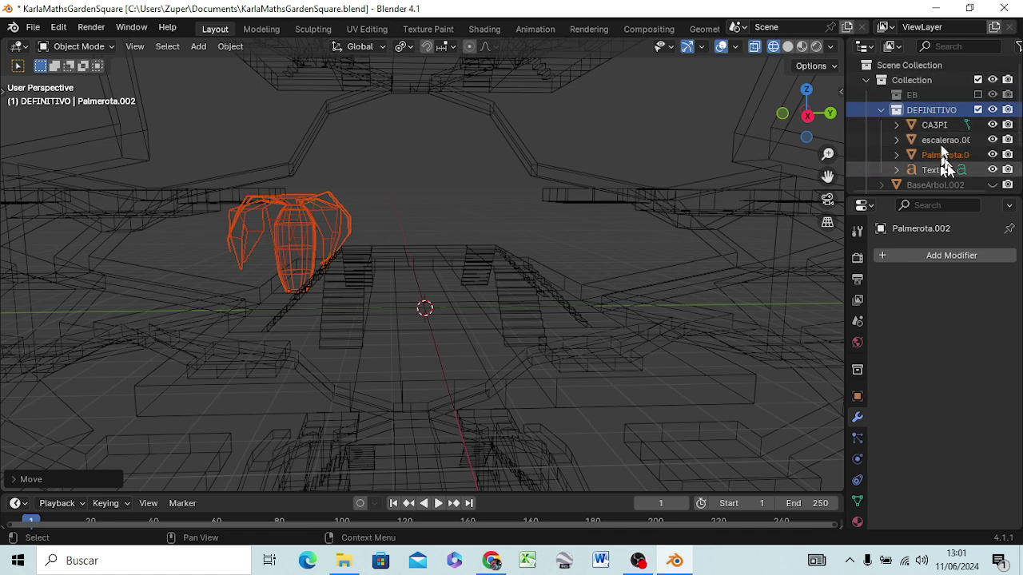
Step: Copy the moved palm and paste it into DEFINITIVO as Palmerota.003
right_click(948, 156)
click(907, 156)
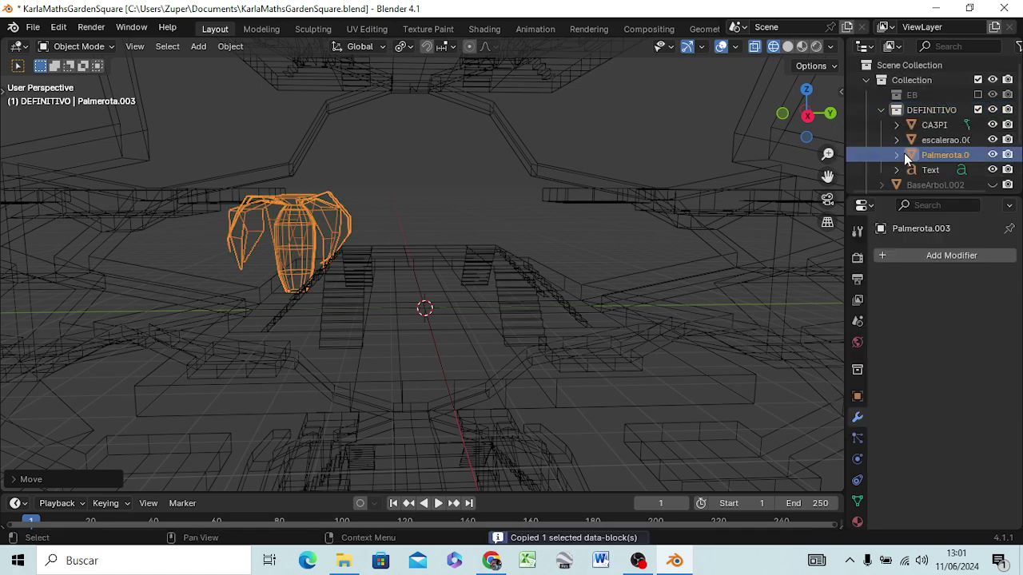
right_click(930, 110)
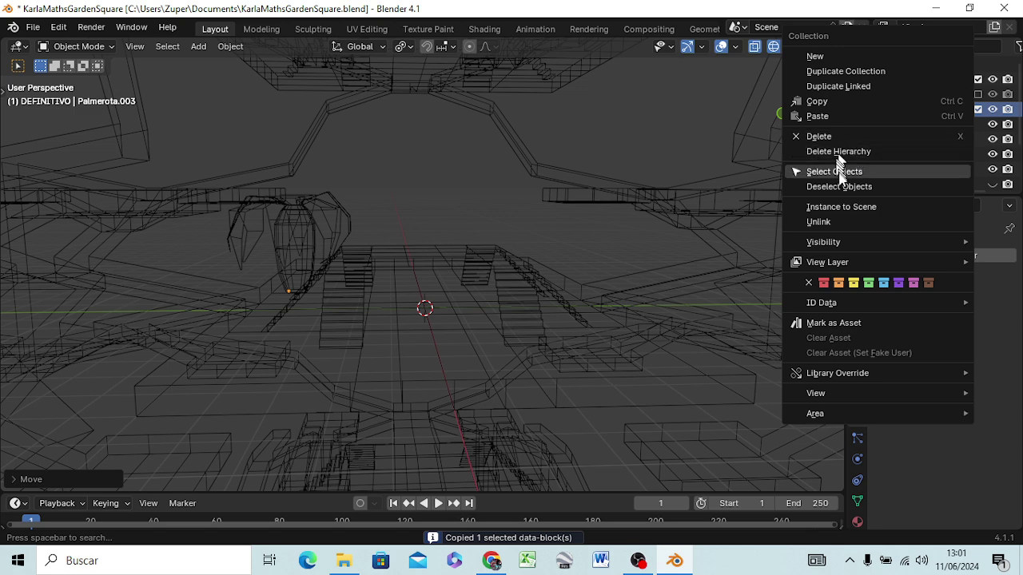
click(841, 117)
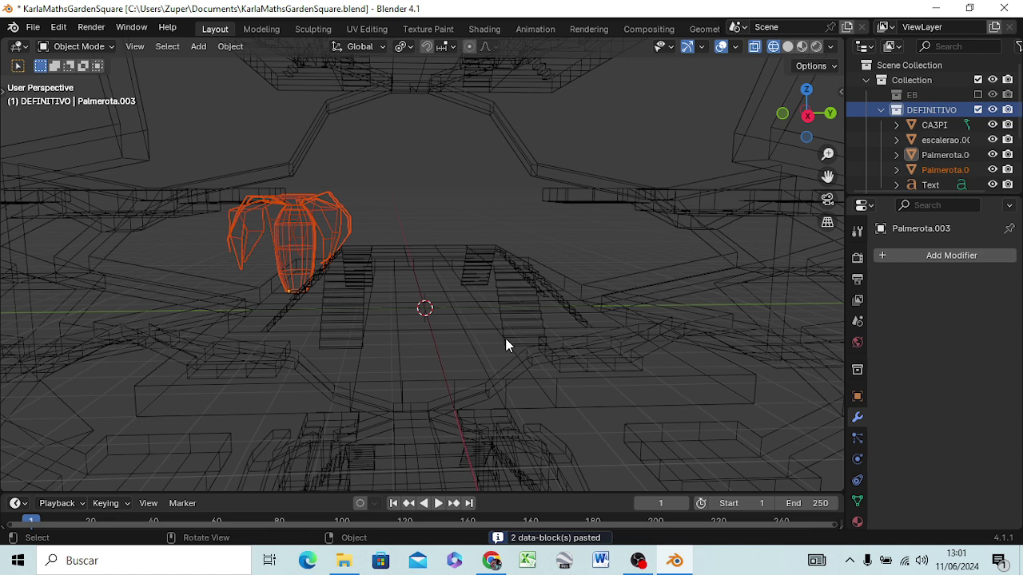
Step: Move Palmerota.003 about 2.9 m along negative X to the plaza's right side
key(g)
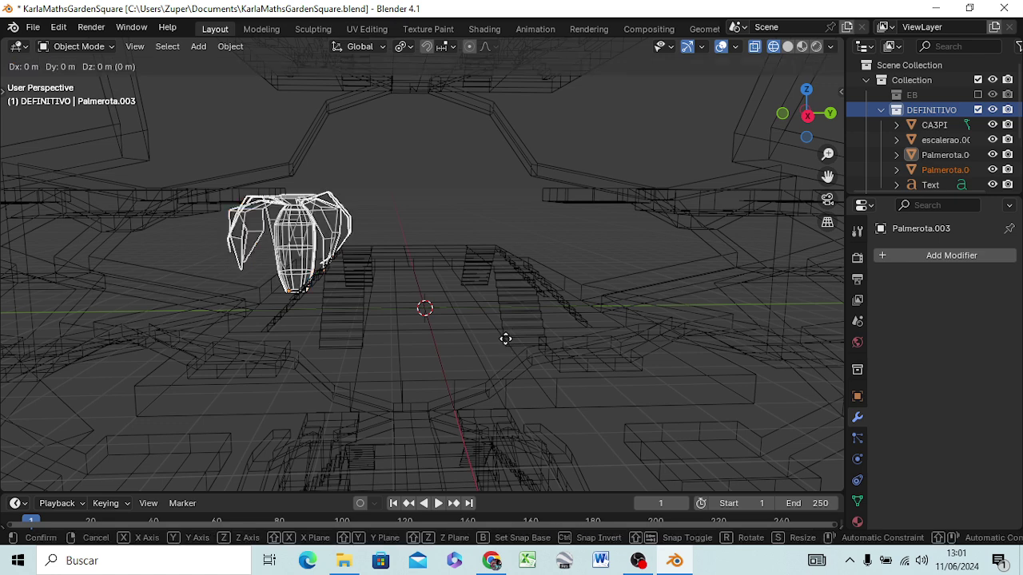
key(x)
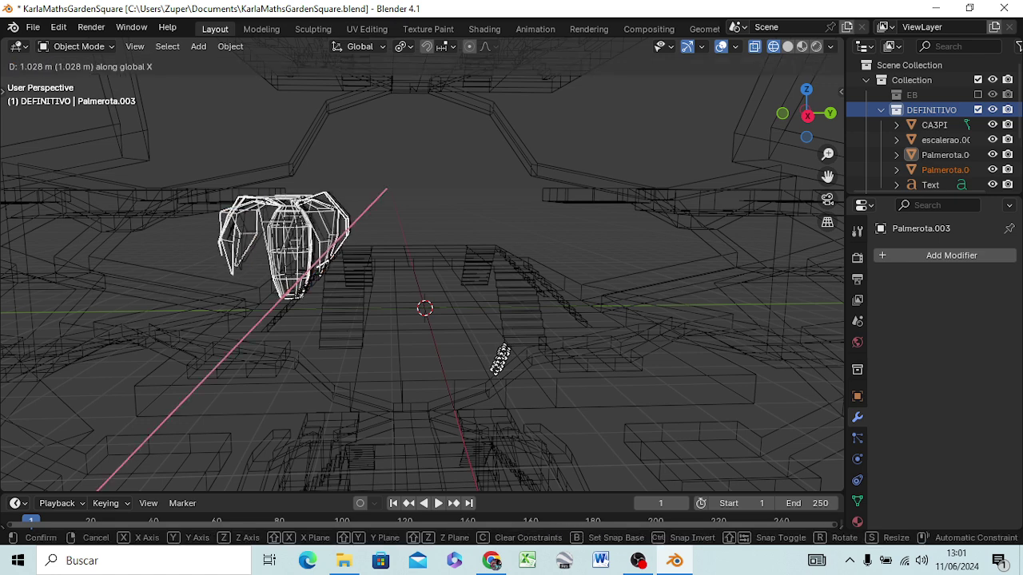
click(439, 448)
key(KP_1)
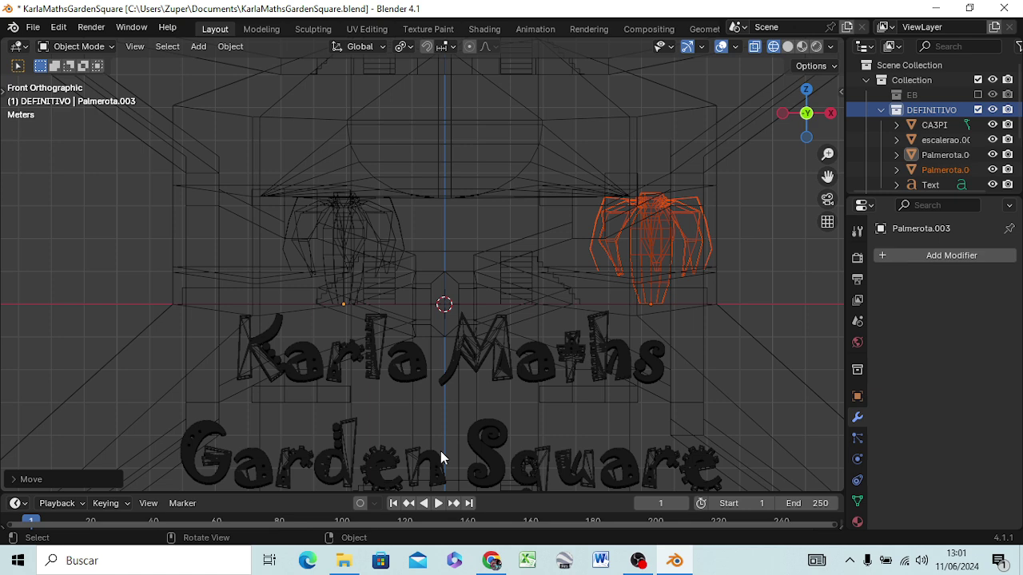
key(g)
key(x)
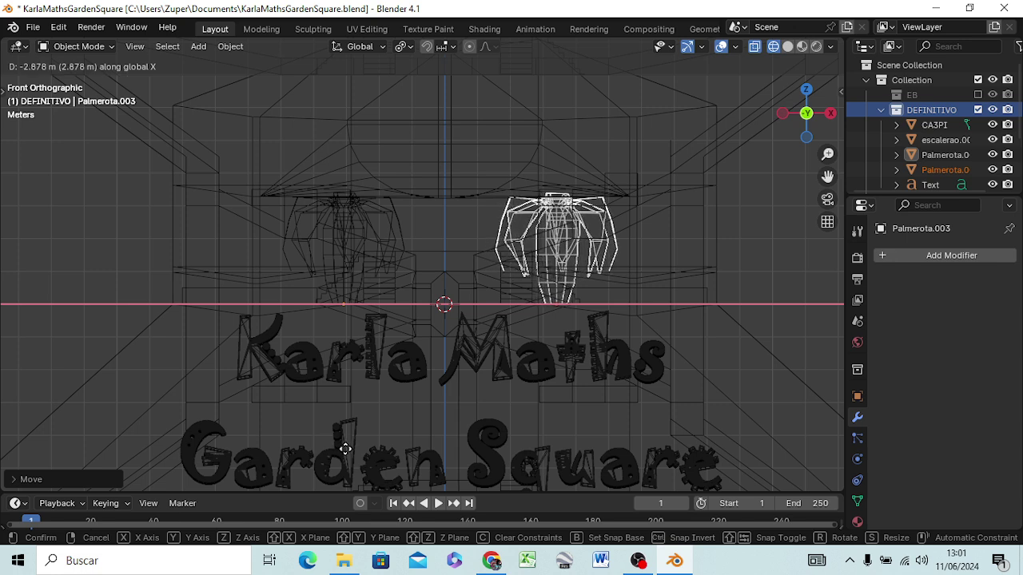
click(346, 449)
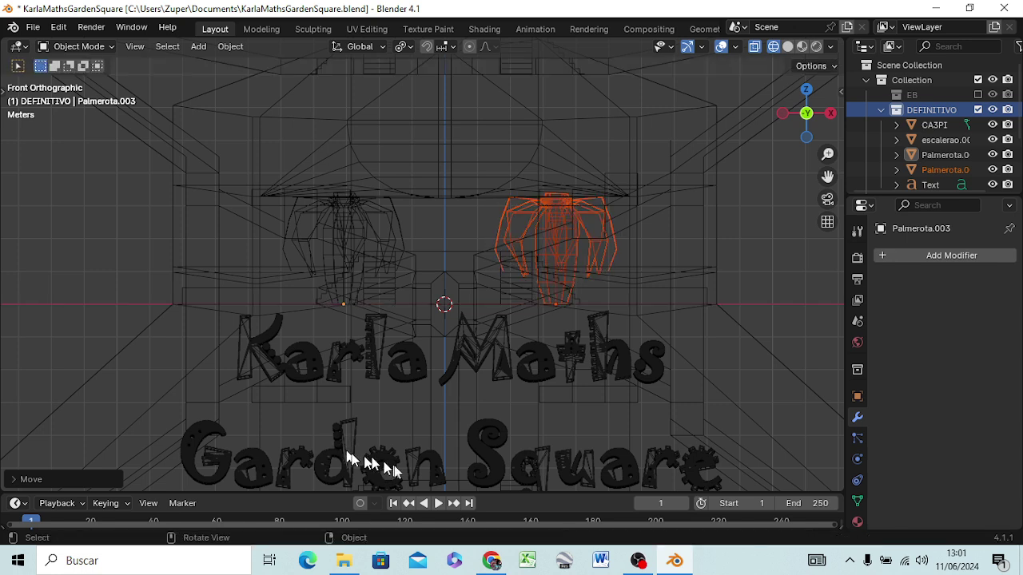
shift+click(342, 272)
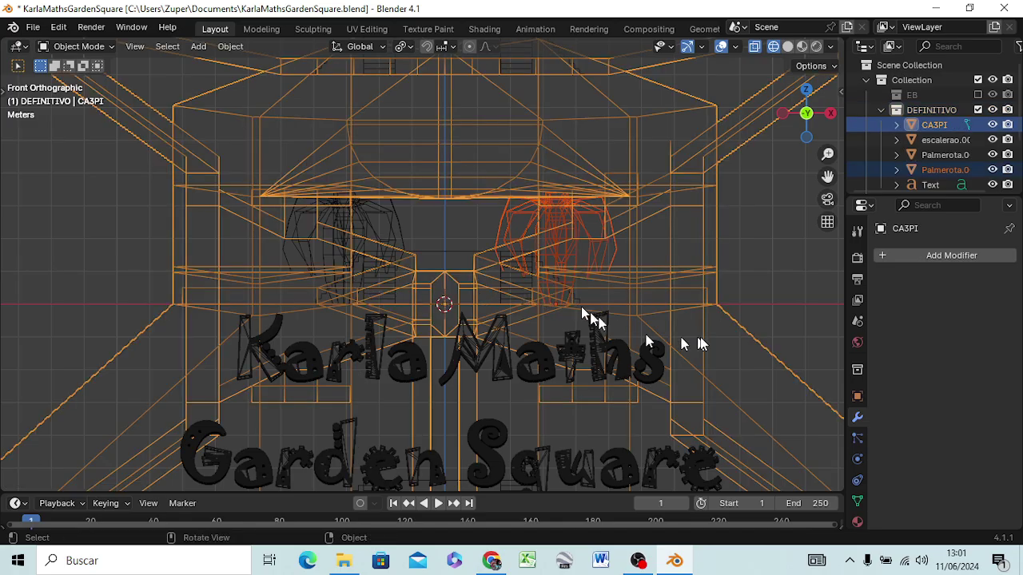
Step: Join the two left palms into a single object
click(758, 298)
mouse_move(751, 281)
middle_down()
mouse_move(685, 339)
mouse_move(522, 354)
mouse_move(564, 297)
middle_up()
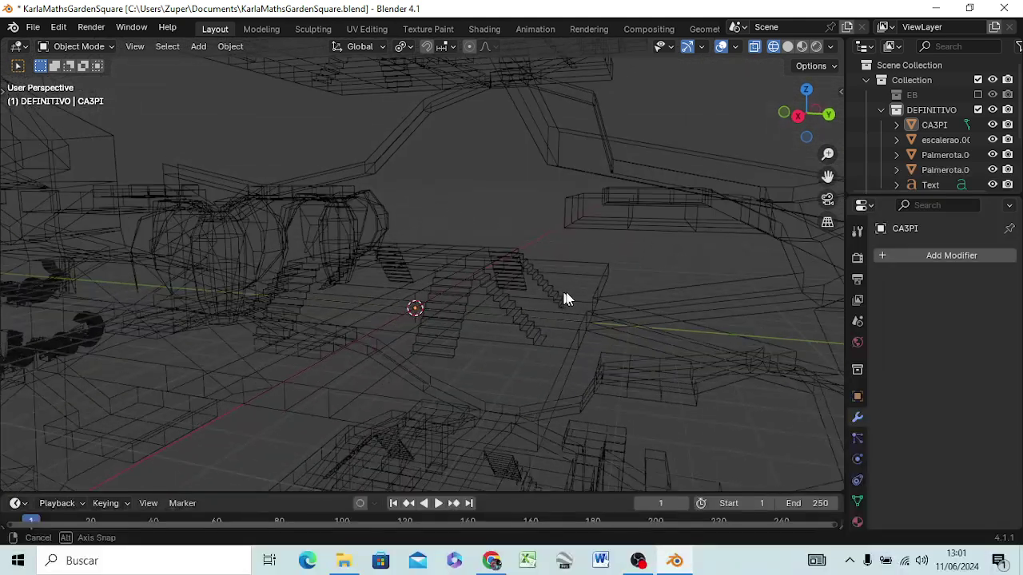
click(932, 171)
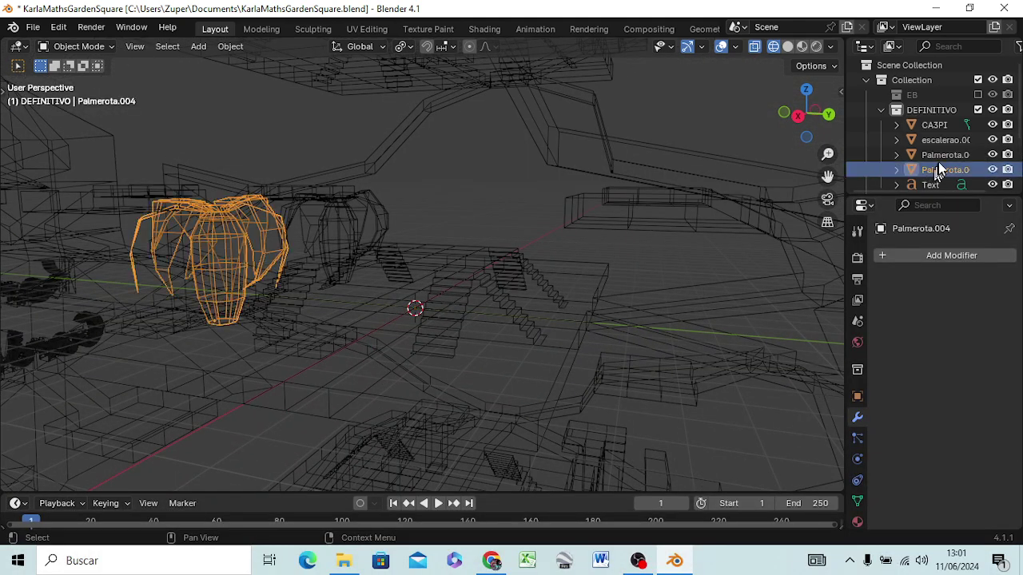
shift+click(939, 155)
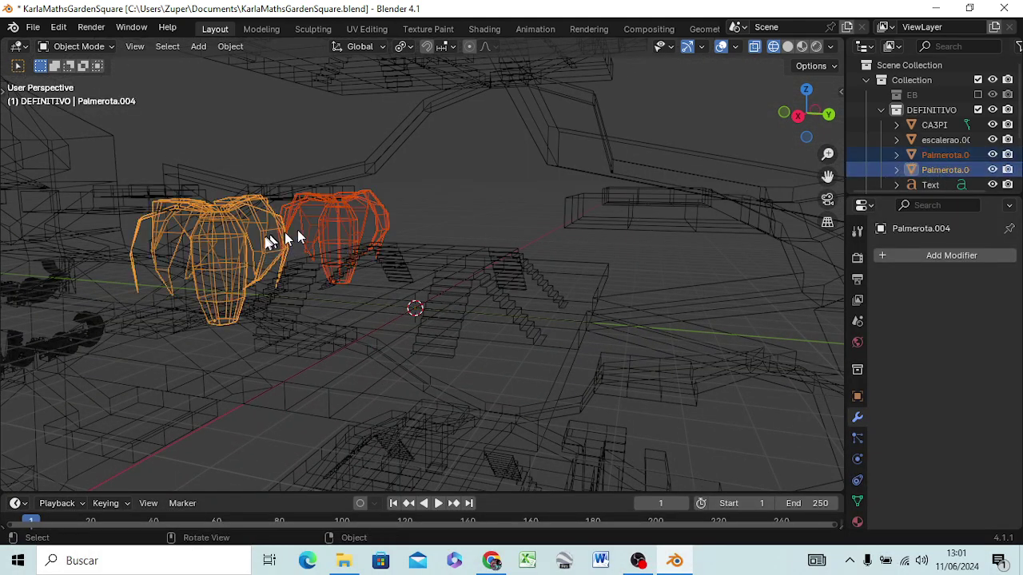
right_click(211, 250)
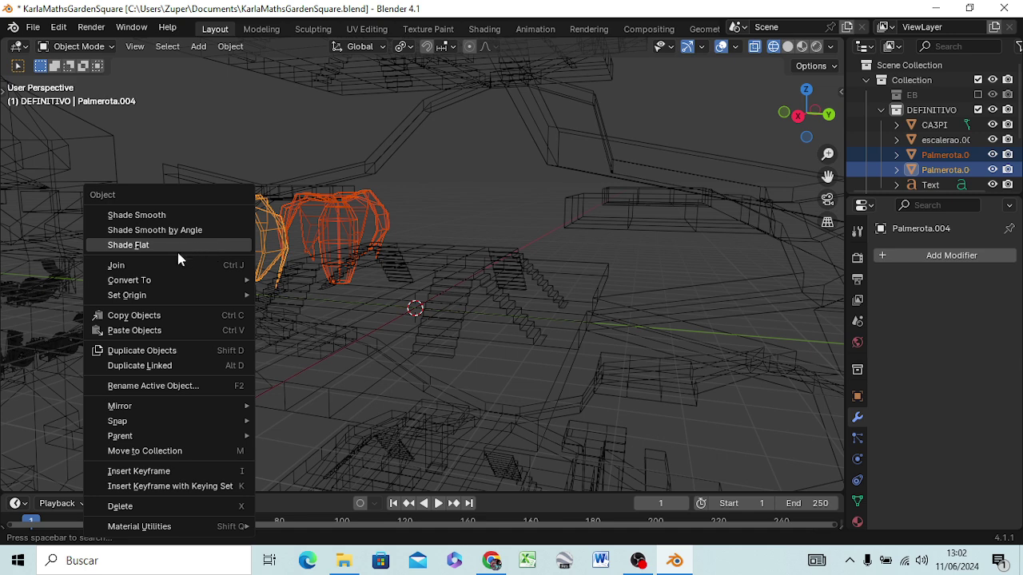
click(169, 272)
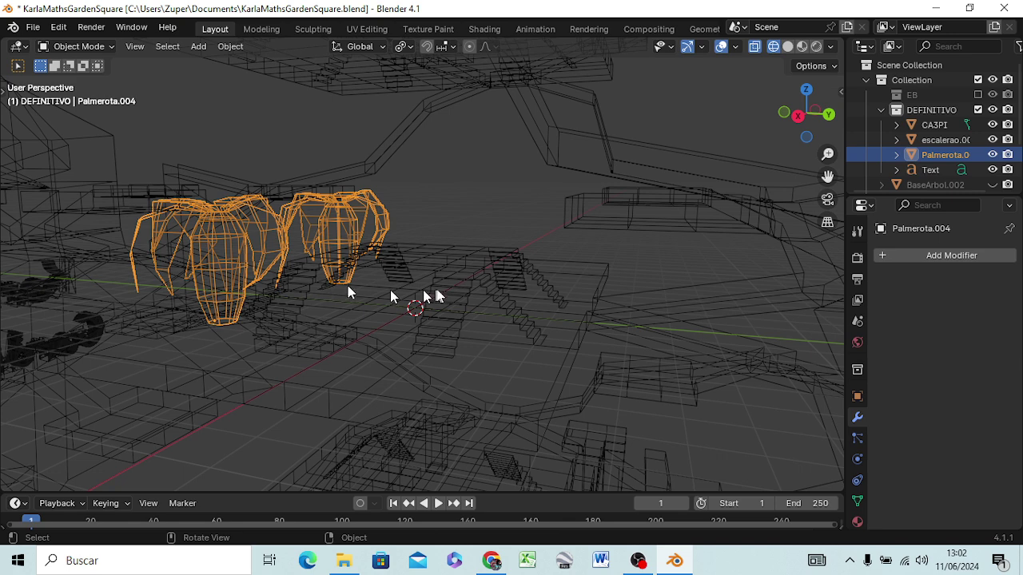
Step: Copy the joined palm pair Palmerota.004 from the Outliner
right_click(949, 161)
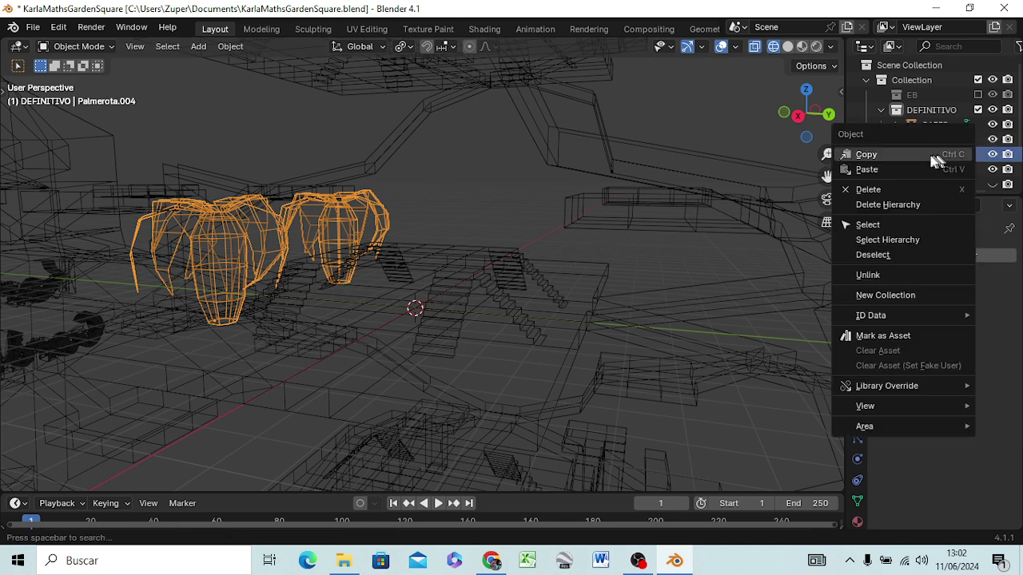
click(886, 157)
right_click(935, 110)
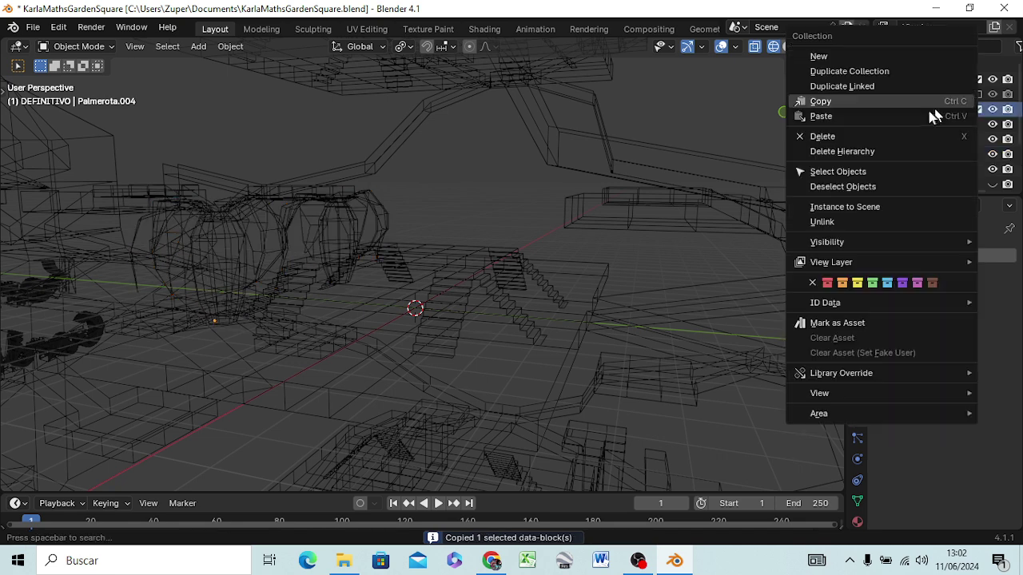
Step: Paste the palm pair into DEFINITIVO and move it 8.361 m along Y
click(847, 116)
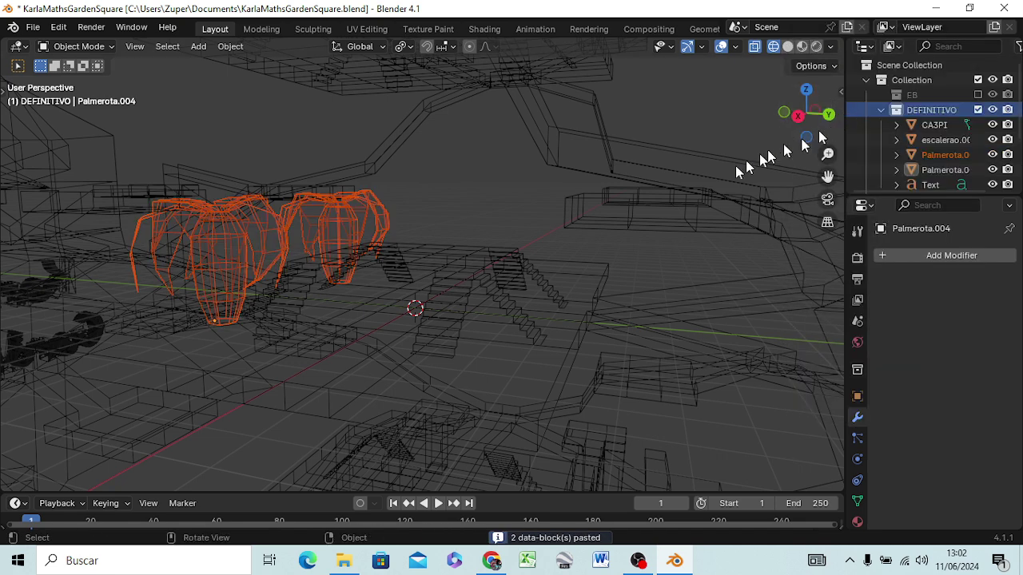
key(KP_3)
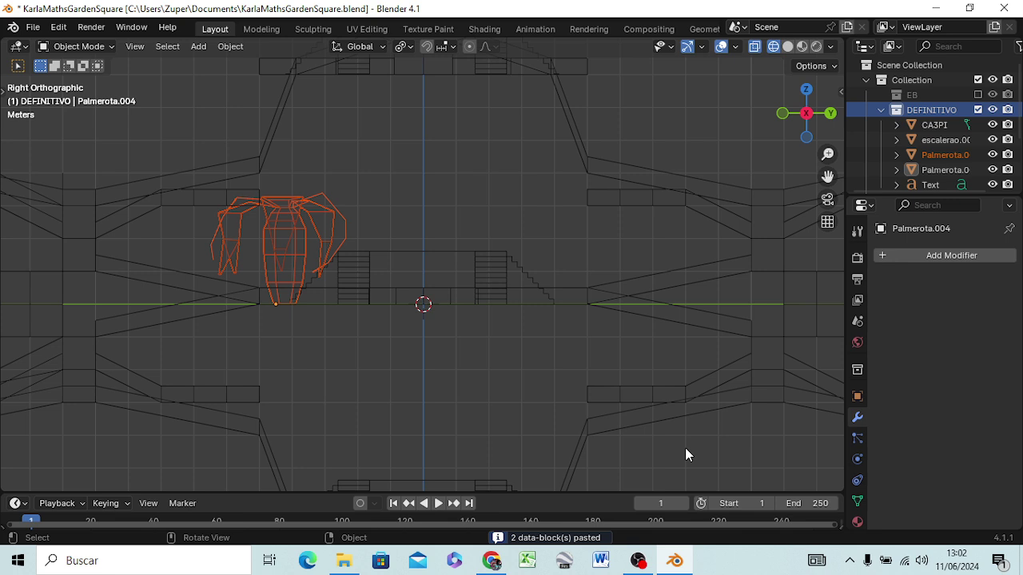
key(g)
key(y)
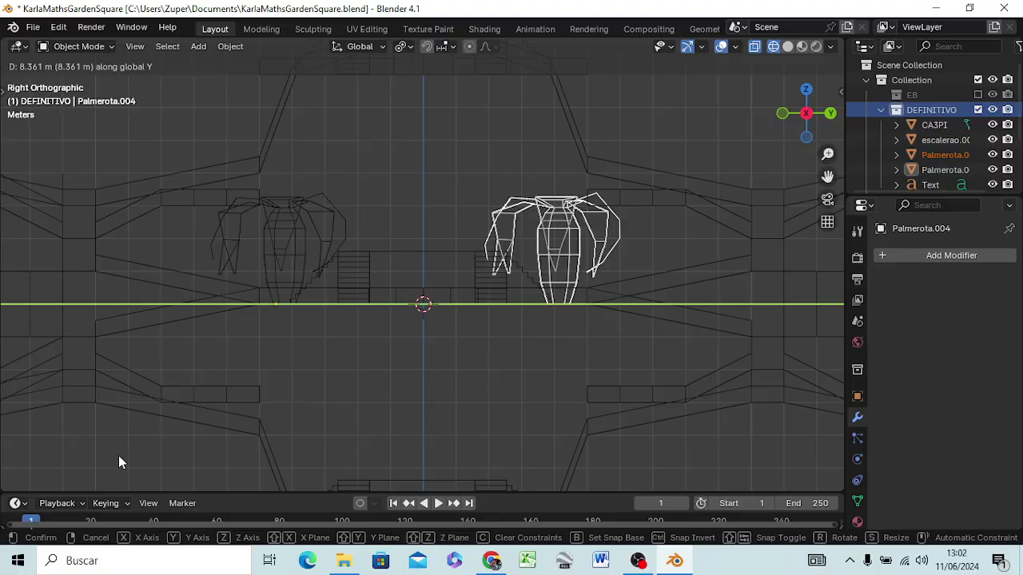
click(119, 462)
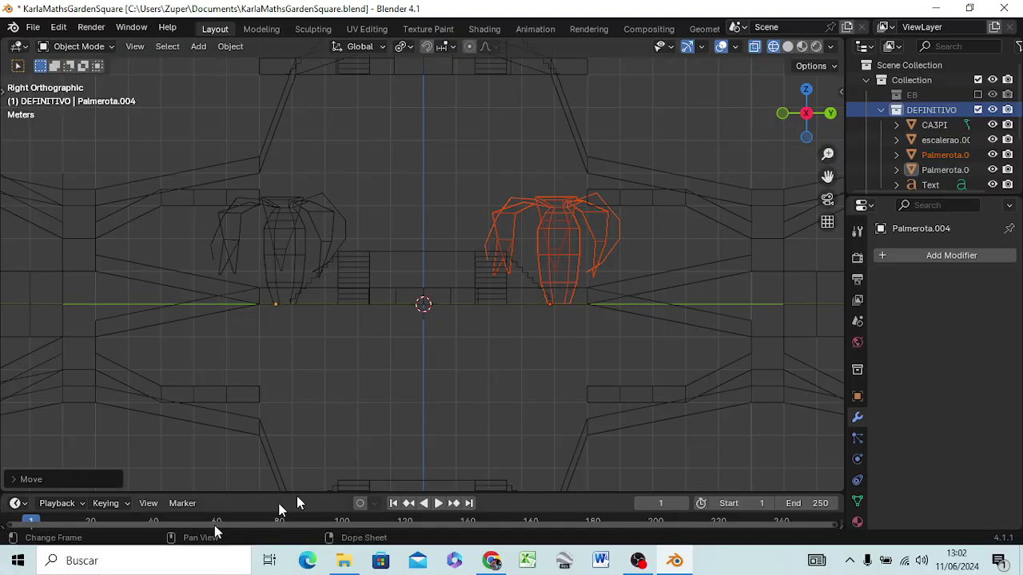
mouse_move(334, 426)
middle_down()
mouse_move(246, 460)
mouse_move(310, 422)
middle_up()
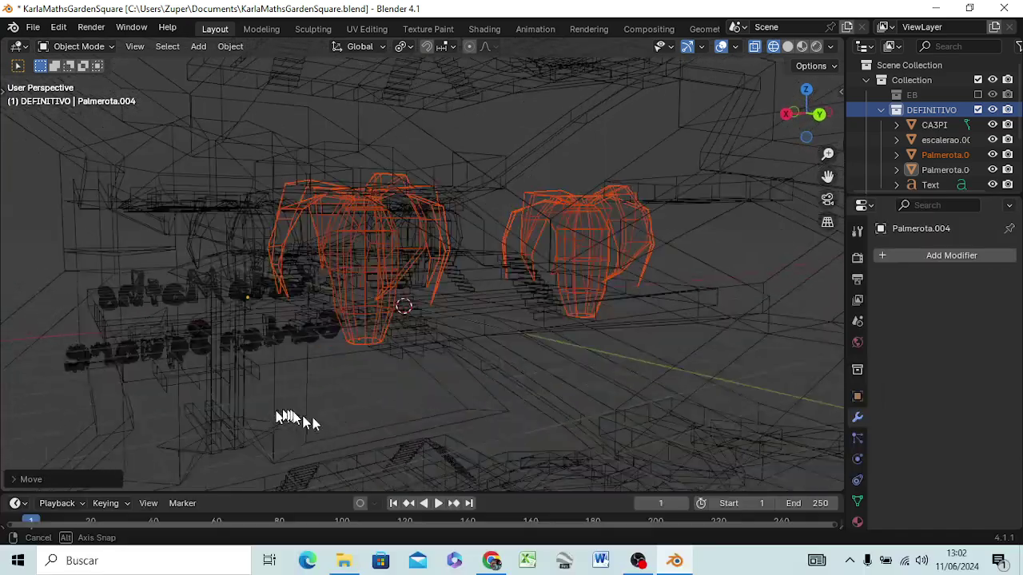
middle_drag(310, 422, 270, 360)
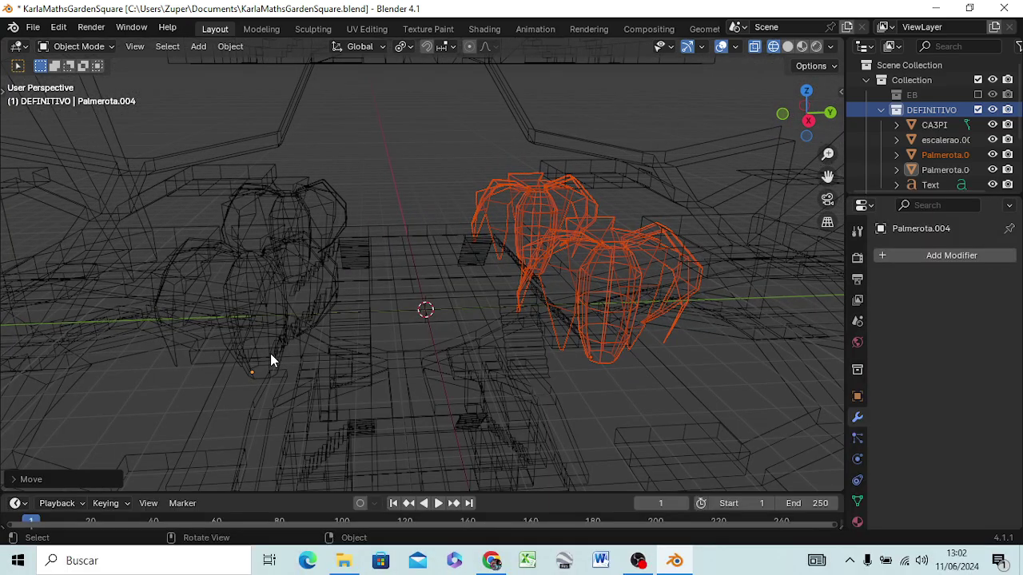
Step: Join the selected palm pairs into one object and paste a copy into DEFINITIVO
shift+click(263, 284)
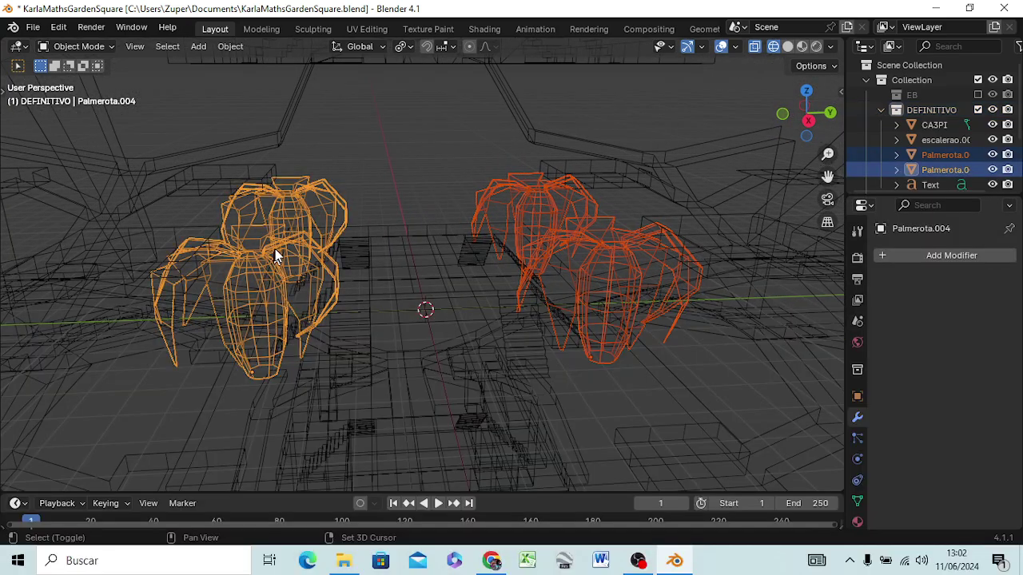
right_click(319, 235)
click(217, 266)
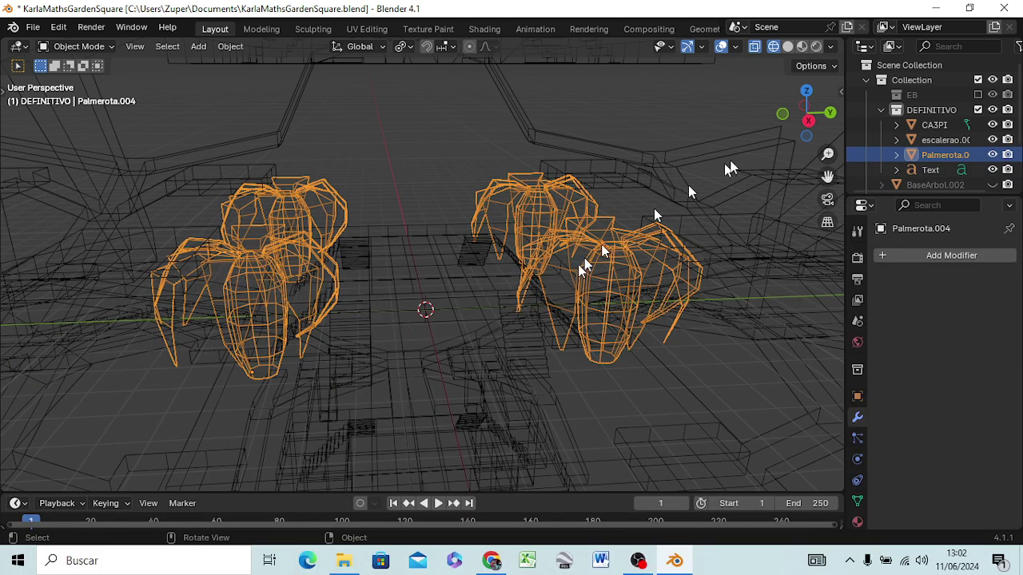
right_click(937, 112)
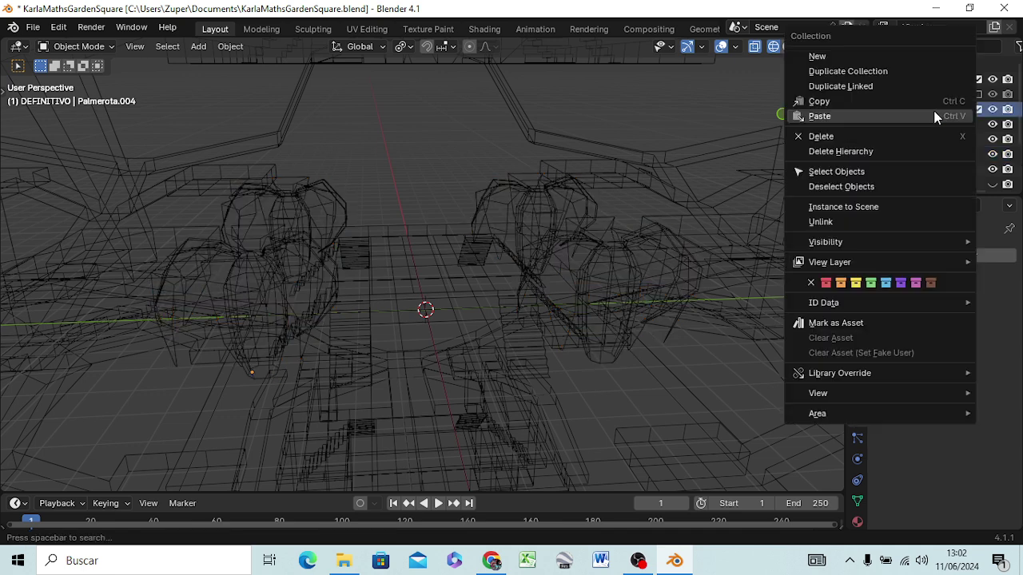
click(849, 120)
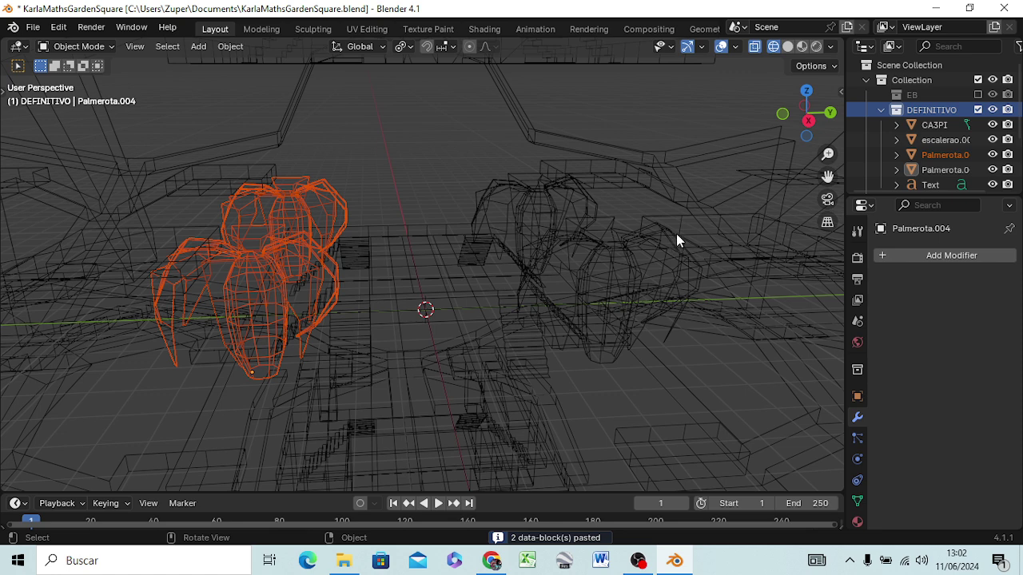
Step: Copy the palm object with the right pair and paste another copy into DEFINITIVO
shift+click(676, 234)
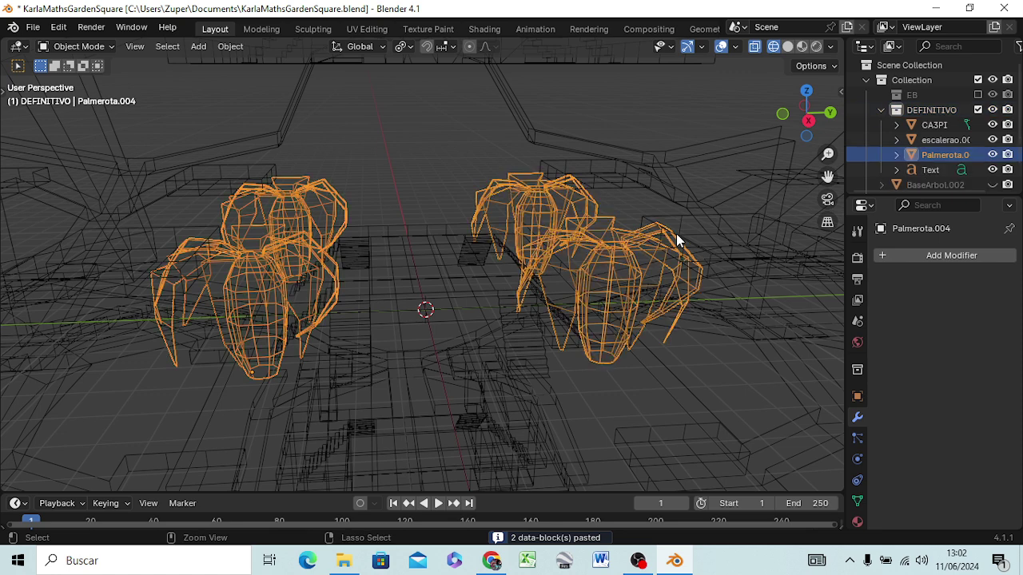
right_click(939, 162)
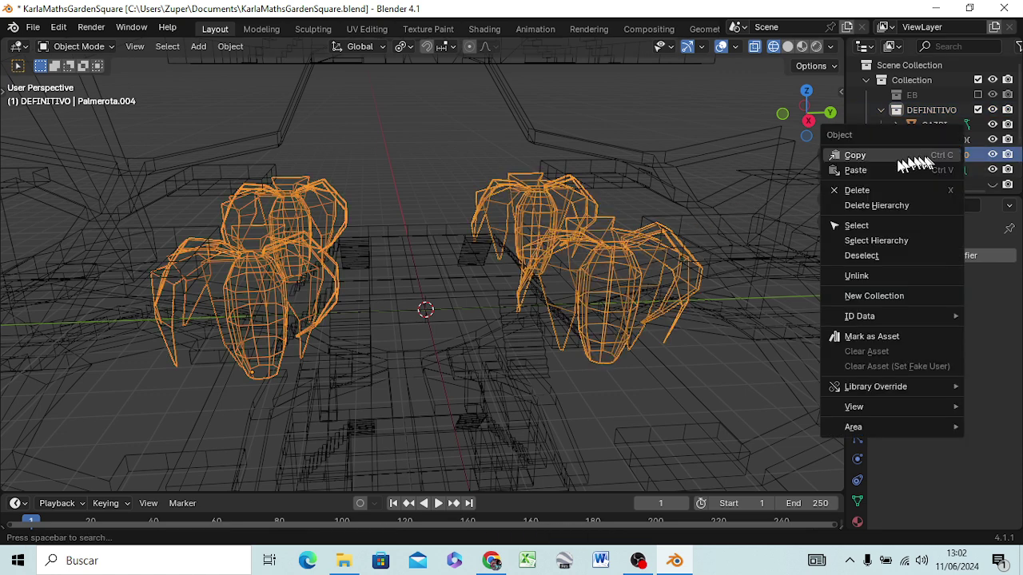
click(868, 157)
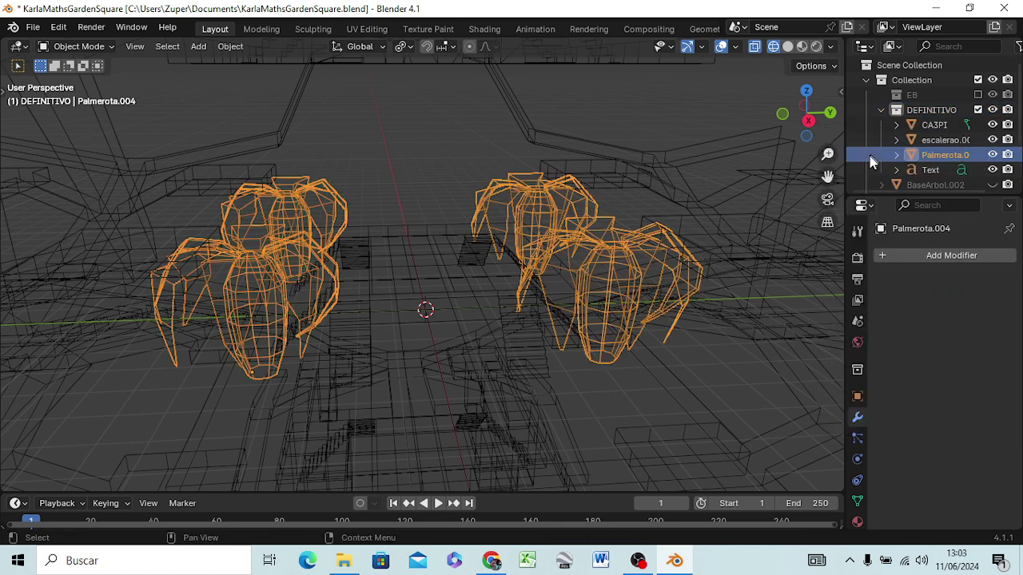
right_click(914, 113)
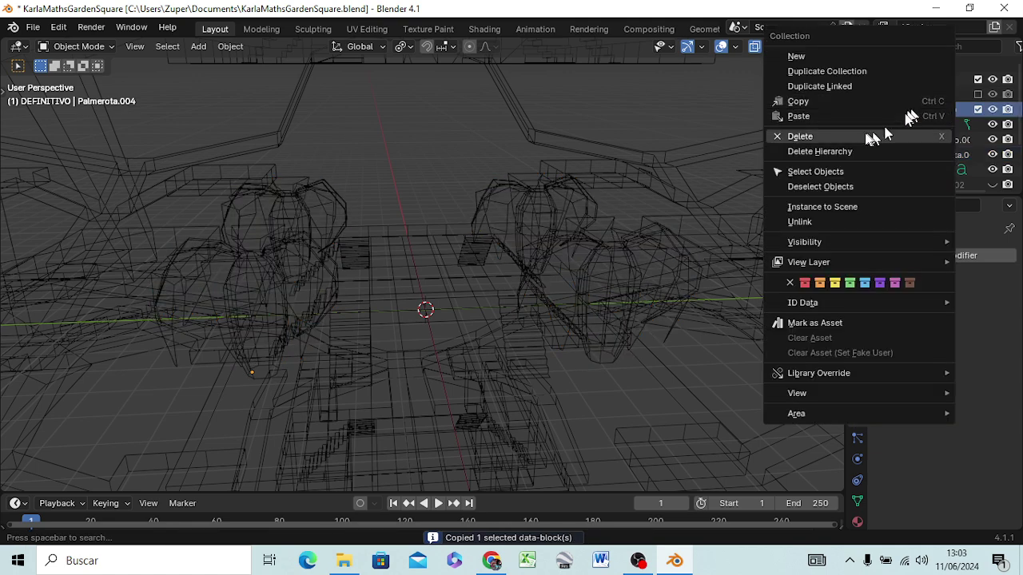
click(799, 117)
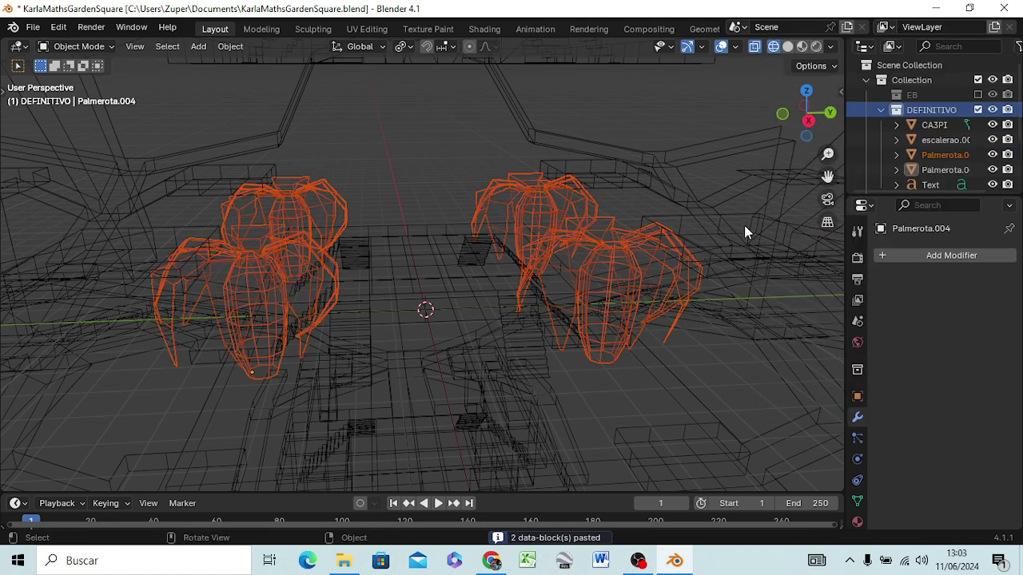
key(KP_1)
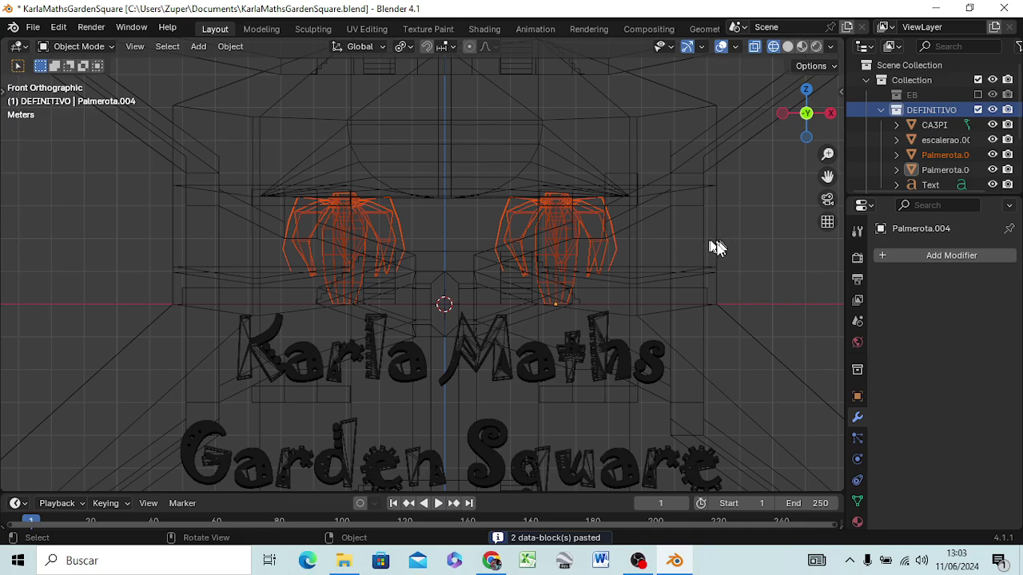
Step: Raise the duplicated palm set about 7 m along Z in Right Ortho view
scroll(703, 251, down, 5)
scroll(687, 260, up, 1)
scroll(664, 260, up, 1)
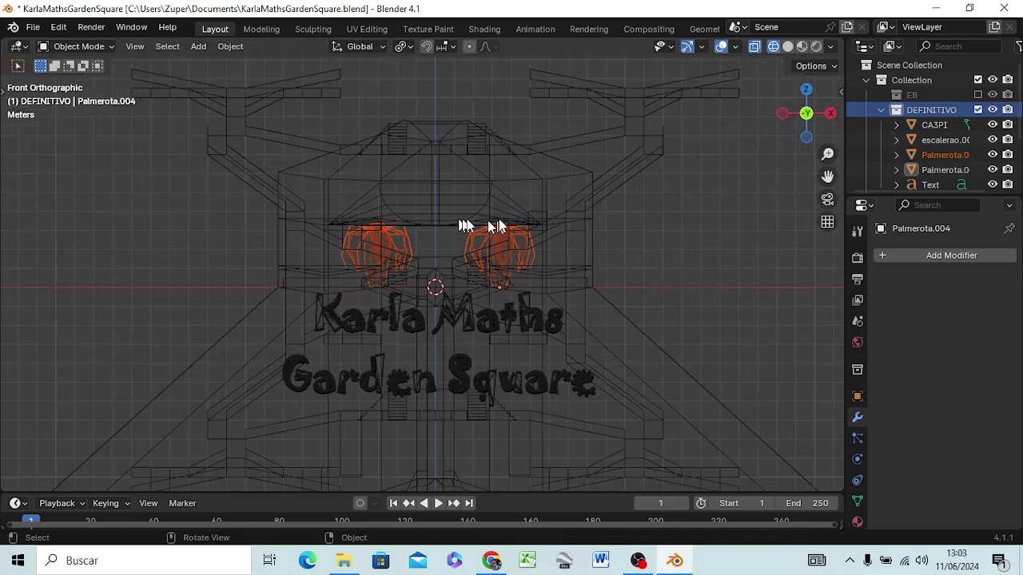
middle_drag(488, 220, 501, 232)
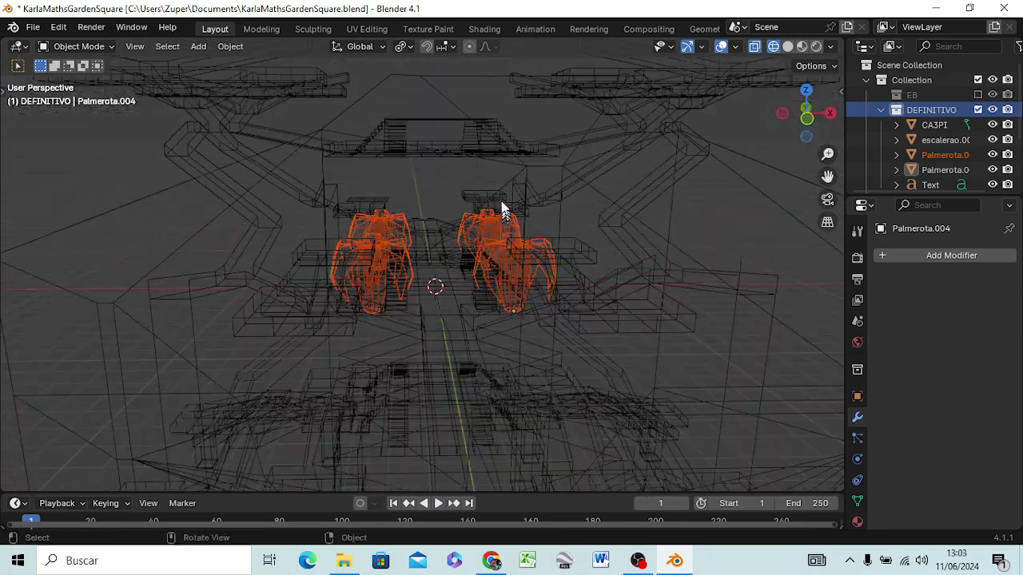
key(KP_3)
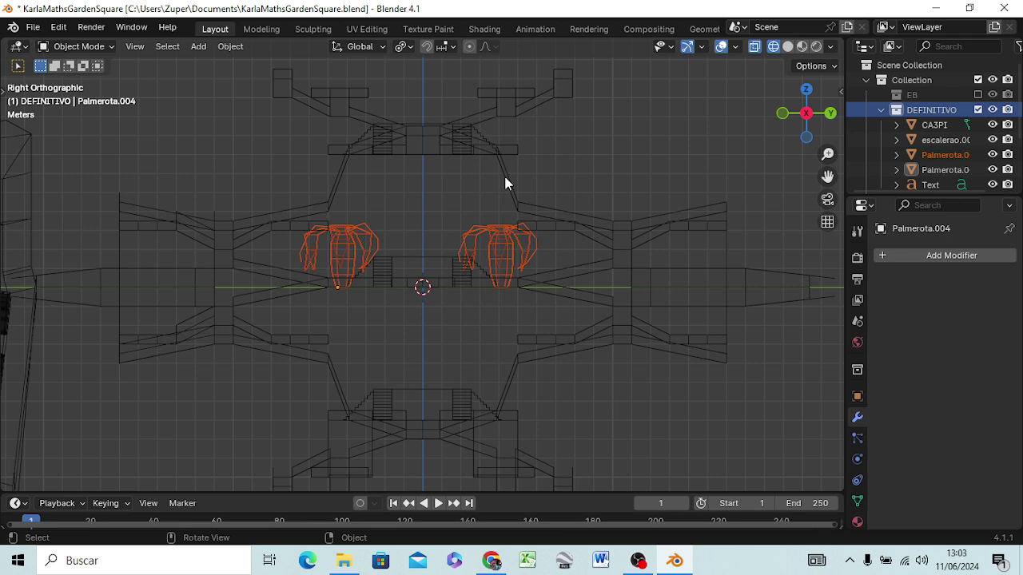
key(g)
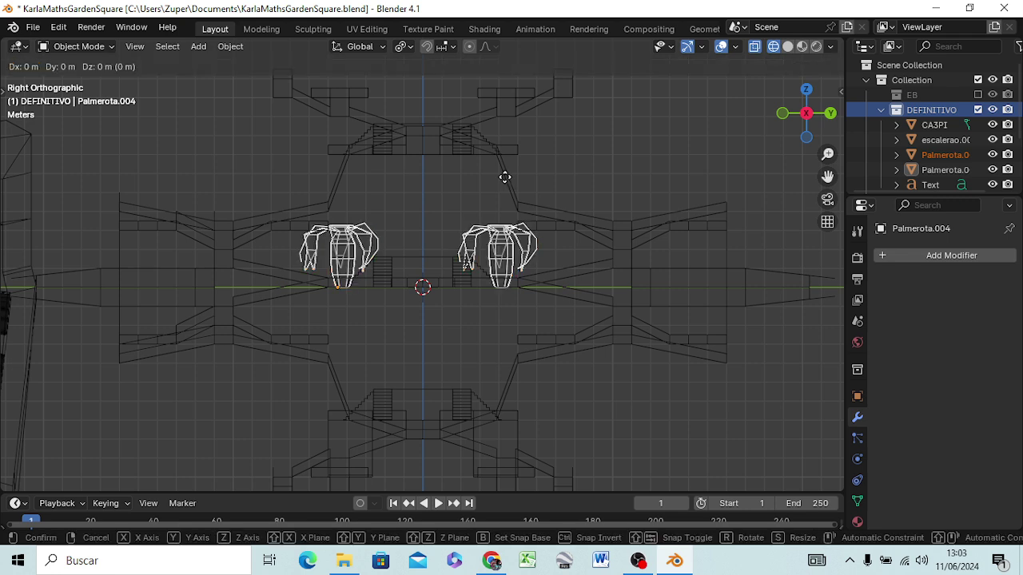
key(z)
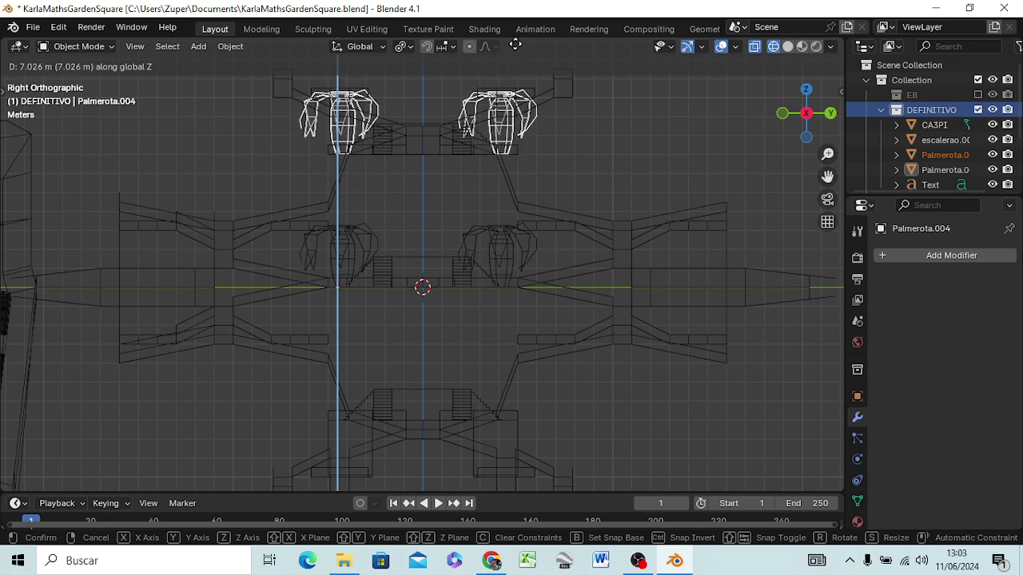
click(515, 45)
Step: Fine-tune the raised palms' height with a small Z adjustment
scroll(463, 153, up, 3)
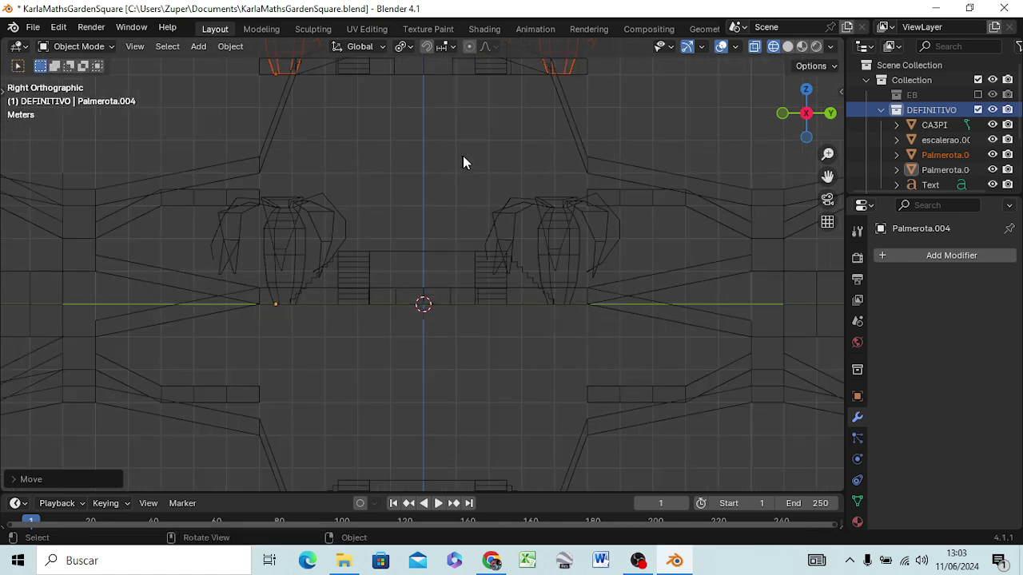
shift+middle_drag(475, 151, 493, 355)
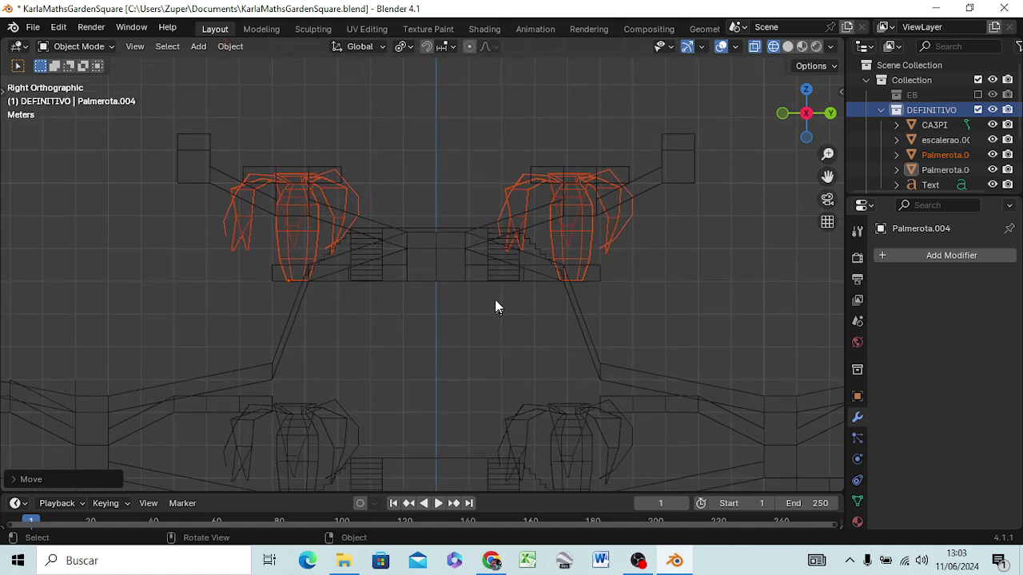
key(g)
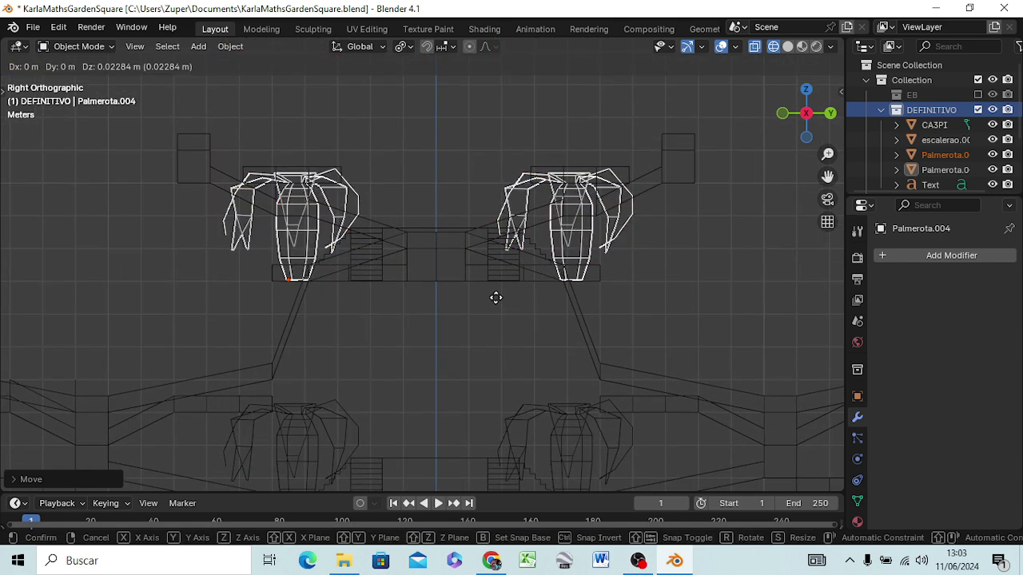
key(z)
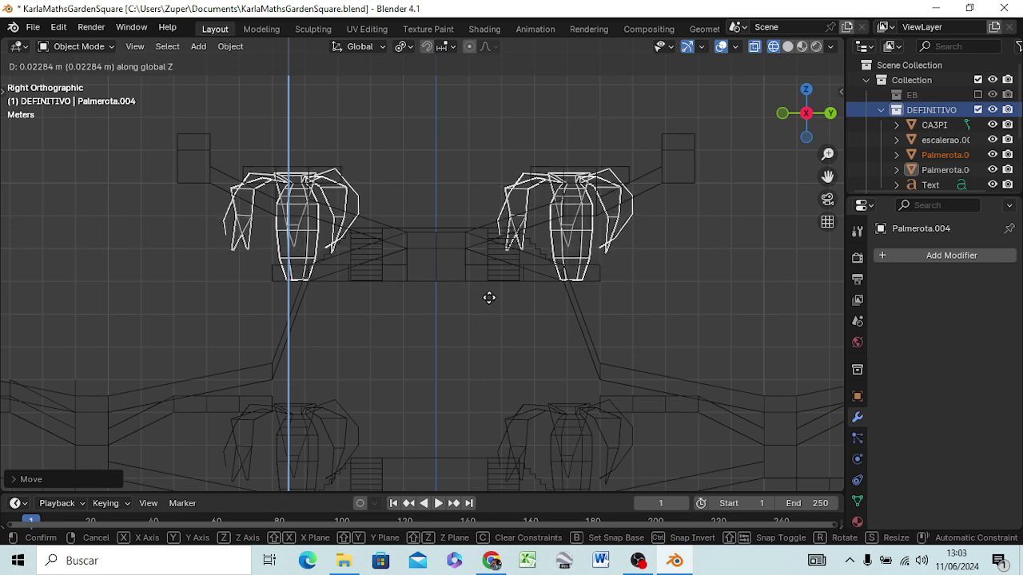
click(489, 297)
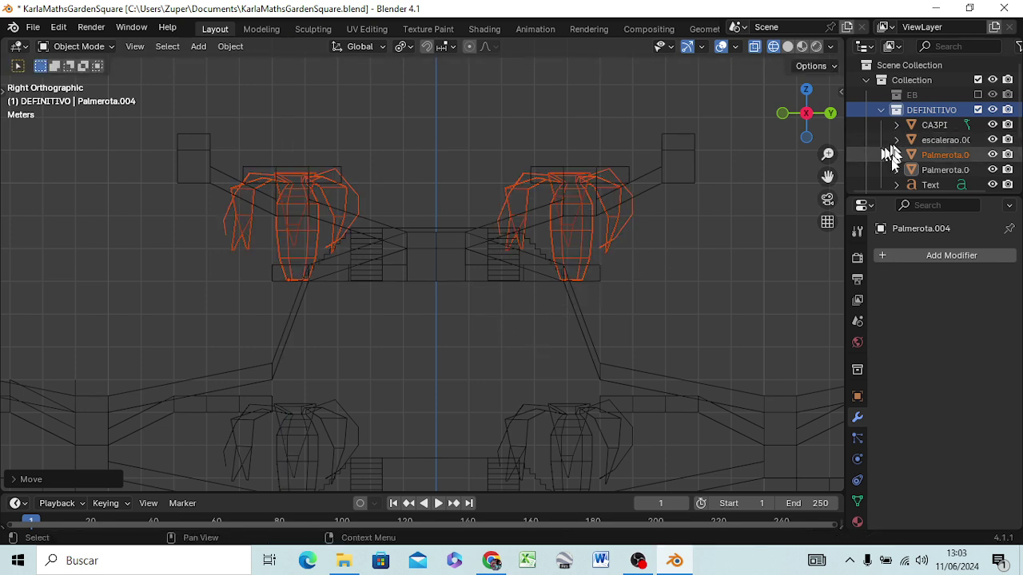
Step: Select Palmerota.003 in the Outliner and paste another copy of the palms
shift+click(945, 170)
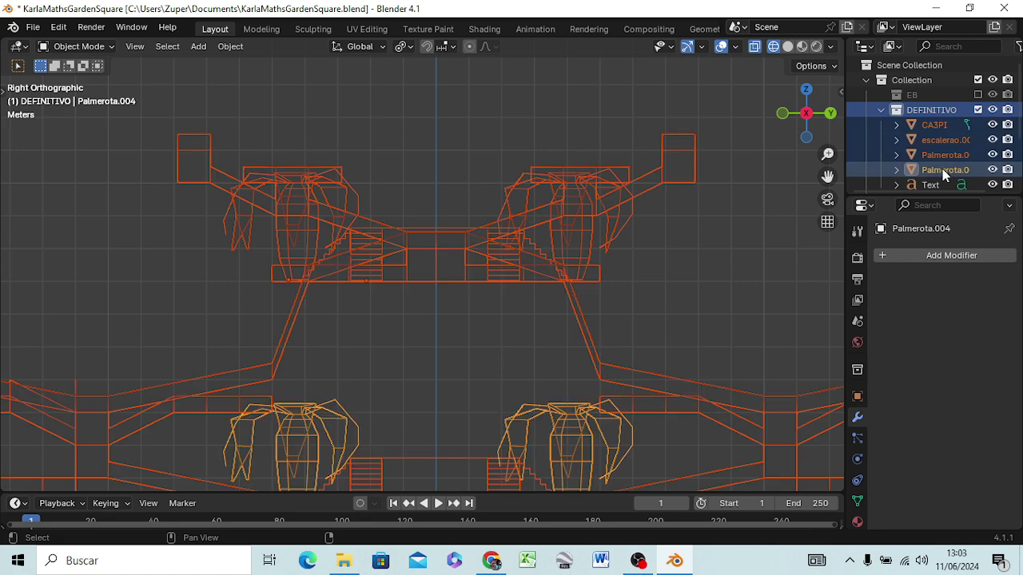
click(942, 140)
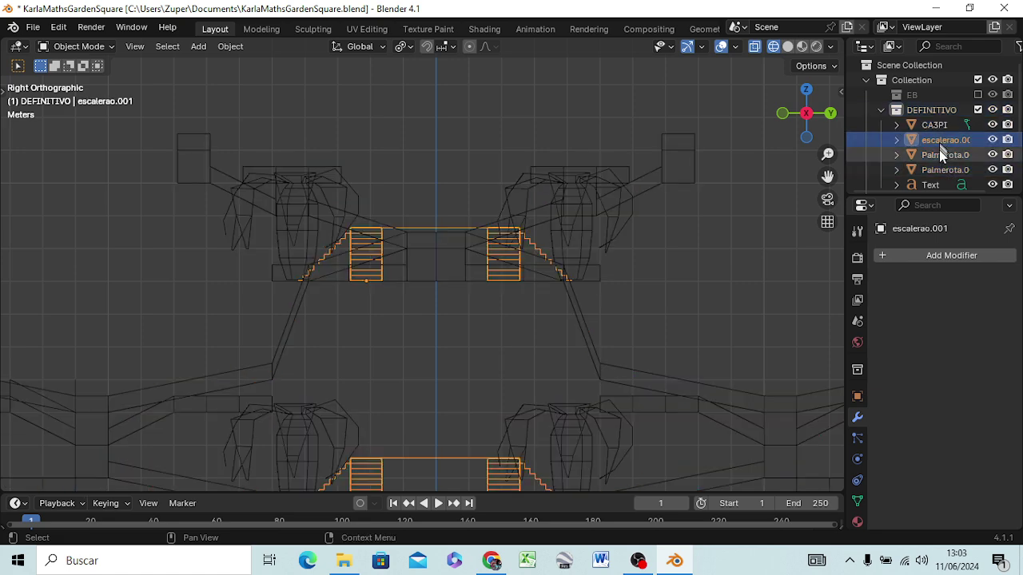
click(939, 155)
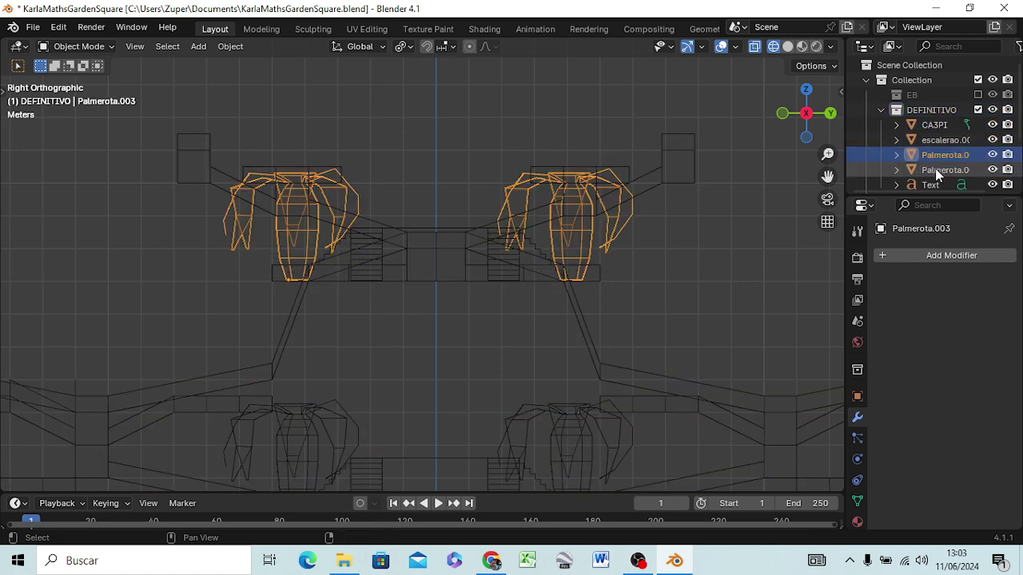
ctrl+click(939, 174)
ctrl+click(935, 167)
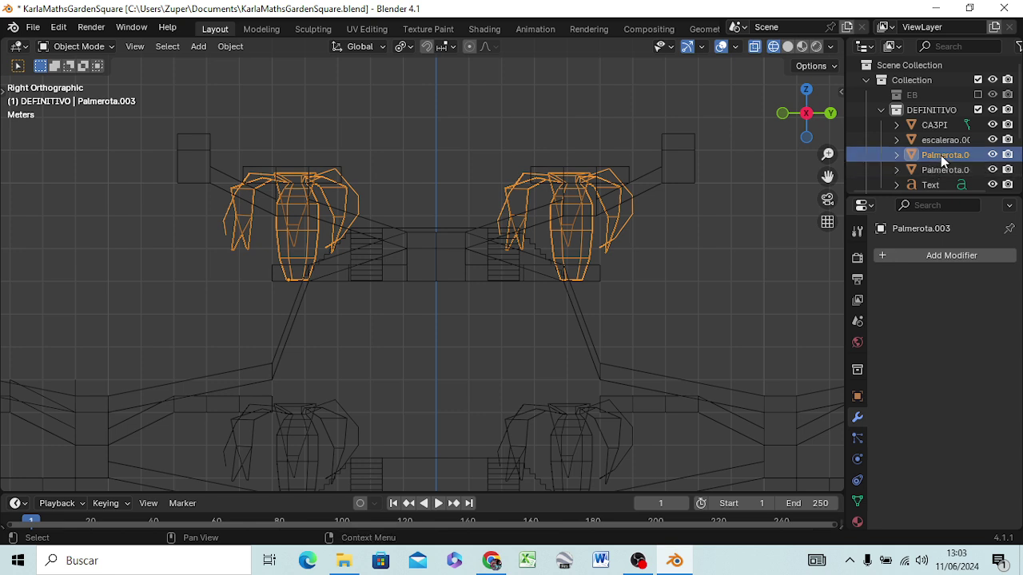
right_click(941, 155)
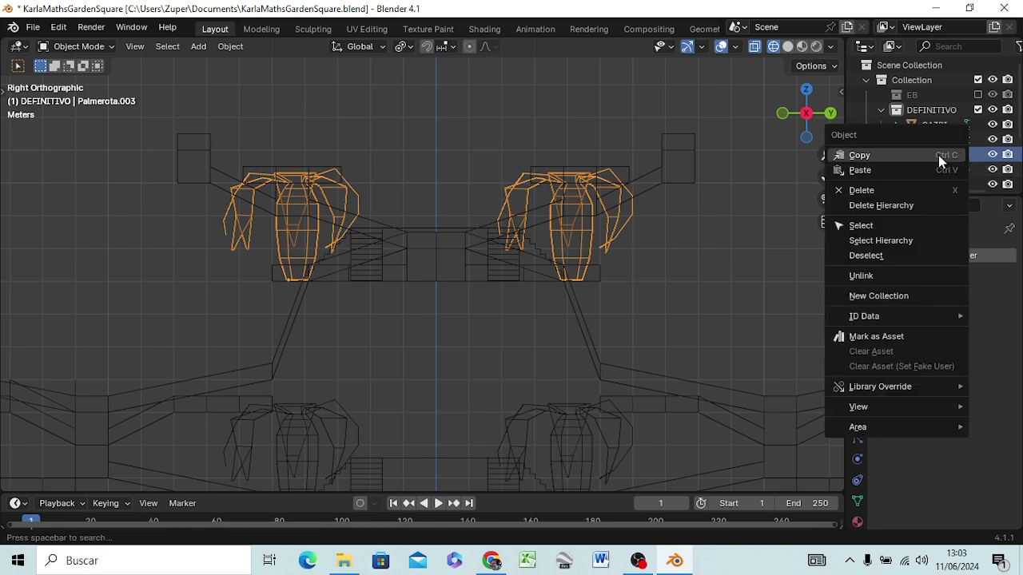
click(868, 169)
Step: Lower the pasted palms about 6.8 m along Z to the walkway level
scroll(703, 264, down, 1)
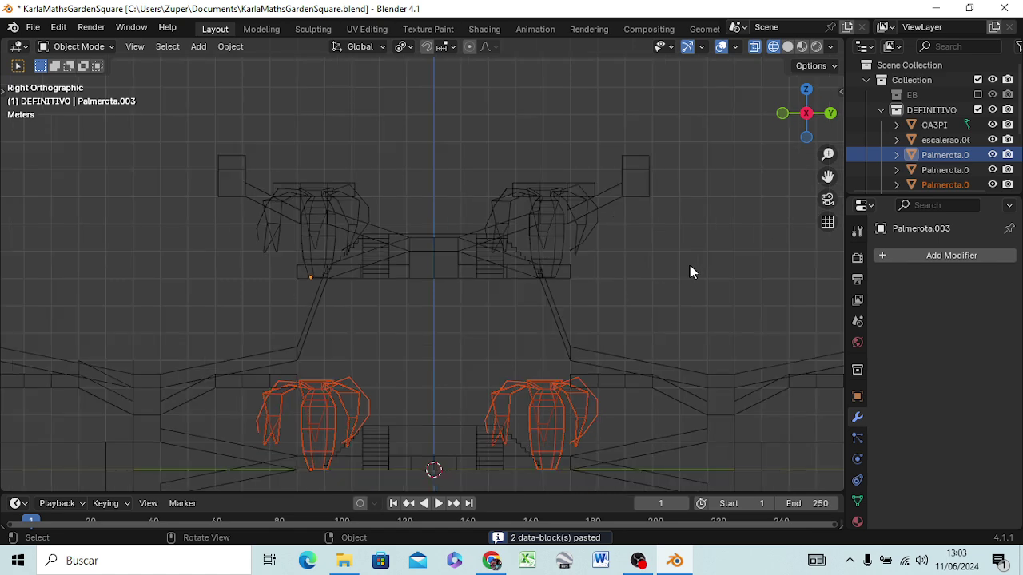
scroll(696, 263, down, 3)
scroll(694, 267, up, 2)
shift+middle_drag(650, 342, 695, 106)
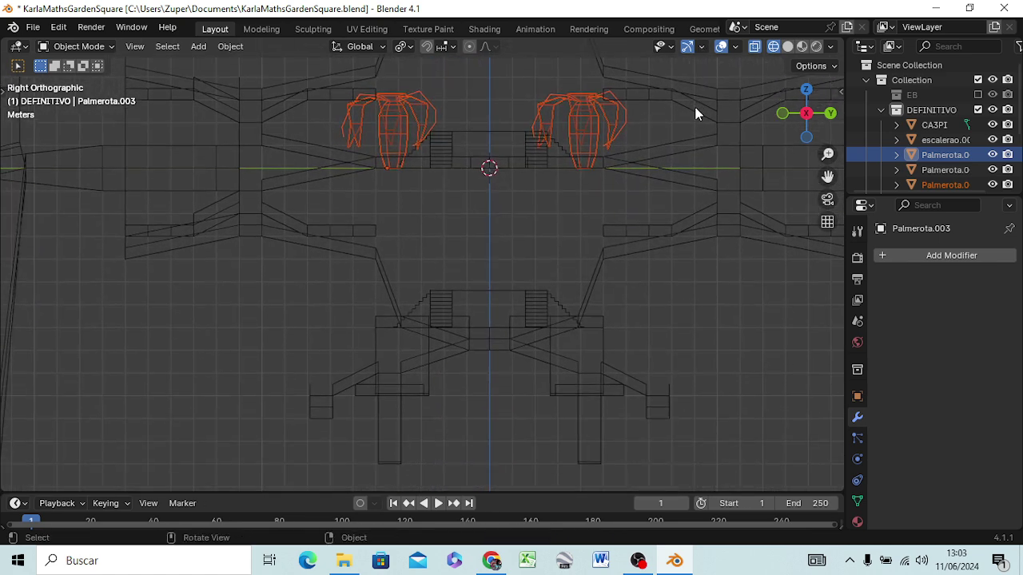
key(g)
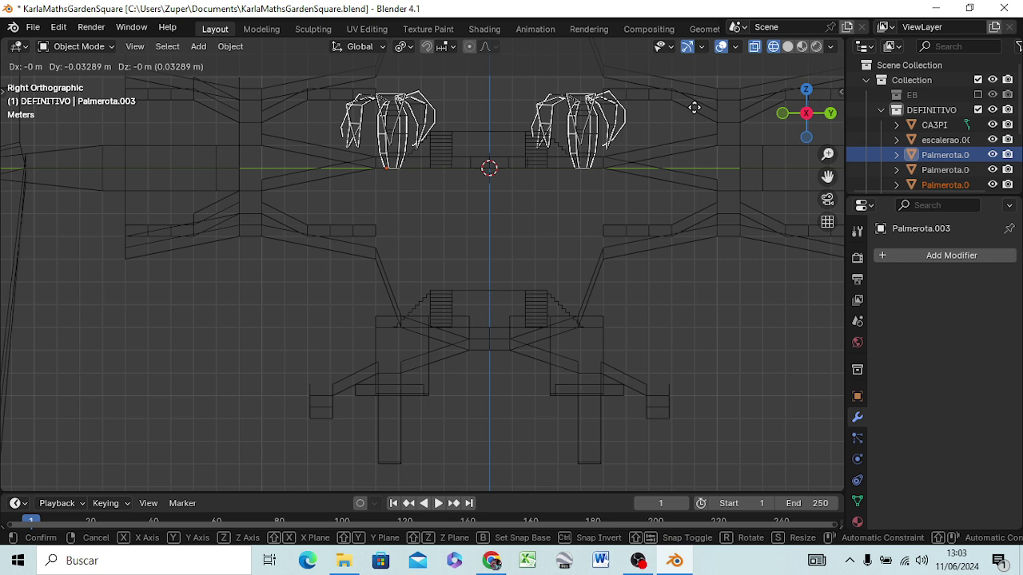
key(z)
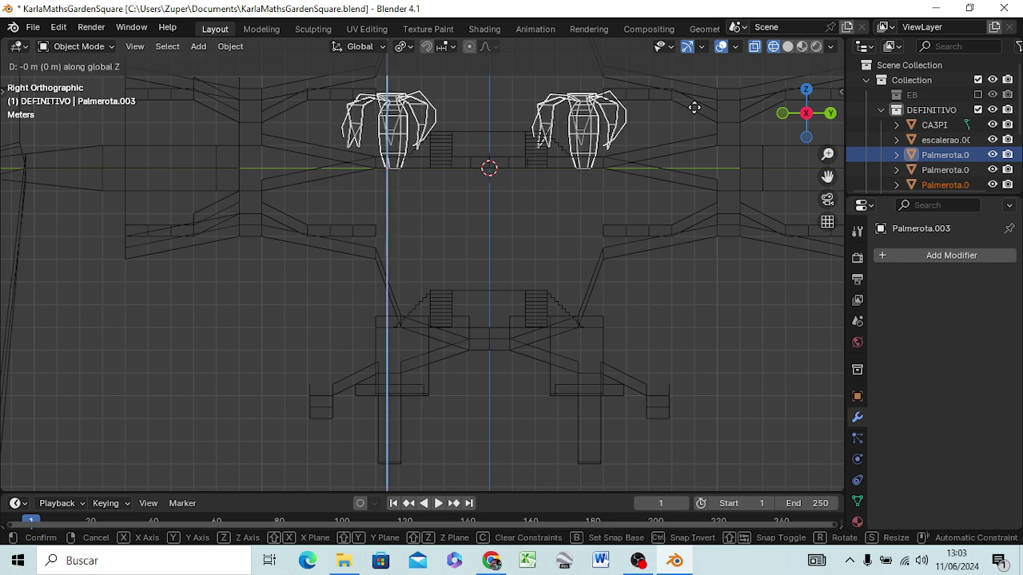
click(668, 273)
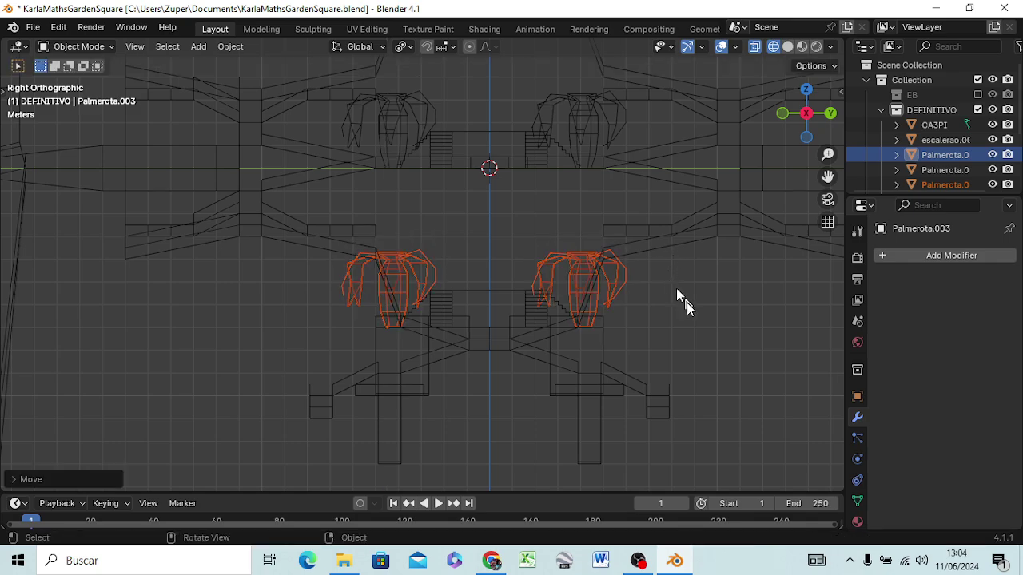
Step: Save KarlaMathsGardenSquare.blend with the lowered group of four palms on the lower tier
mouse_move(685, 303)
middle_down()
mouse_move(691, 292)
mouse_move(653, 346)
mouse_move(453, 360)
mouse_move(468, 263)
mouse_move(531, 257)
mouse_move(617, 290)
mouse_move(728, 289)
mouse_move(770, 276)
mouse_move(676, 340)
mouse_move(555, 304)
mouse_move(520, 266)
mouse_move(480, 304)
mouse_move(551, 379)
mouse_move(634, 290)
middle_up()
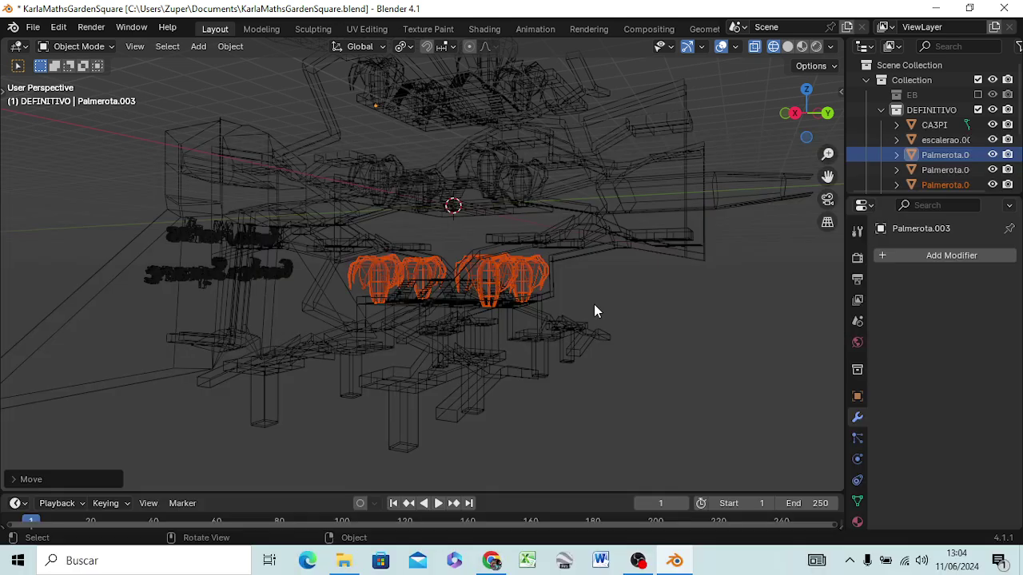
click(33, 27)
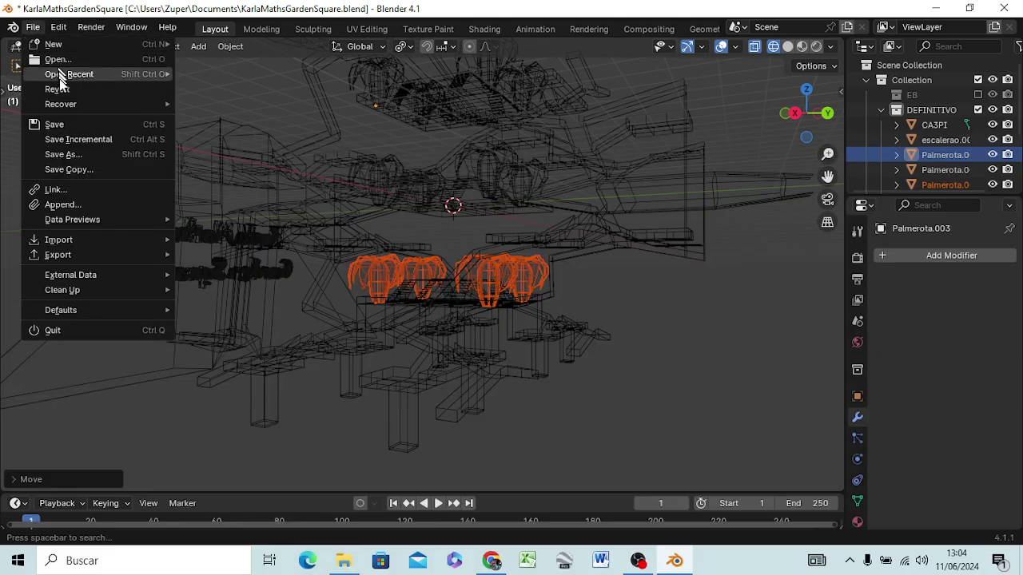
click(72, 126)
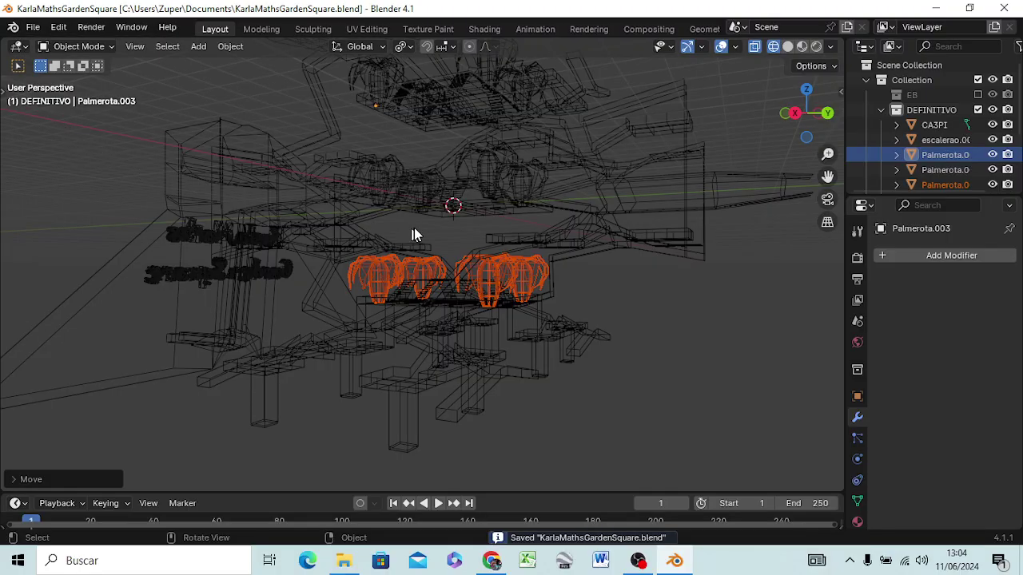
mouse_move(414, 230)
middle_down()
mouse_move(422, 315)
mouse_move(570, 285)
mouse_move(612, 240)
mouse_move(654, 230)
mouse_move(685, 292)
mouse_move(621, 319)
mouse_move(548, 312)
mouse_move(511, 292)
mouse_move(486, 237)
mouse_move(469, 233)
mouse_move(217, 285)
mouse_move(205, 349)
mouse_move(377, 279)
mouse_move(434, 222)
mouse_move(472, 228)
mouse_move(493, 324)
mouse_move(468, 279)
mouse_move(472, 103)
mouse_move(530, 137)
middle_up()
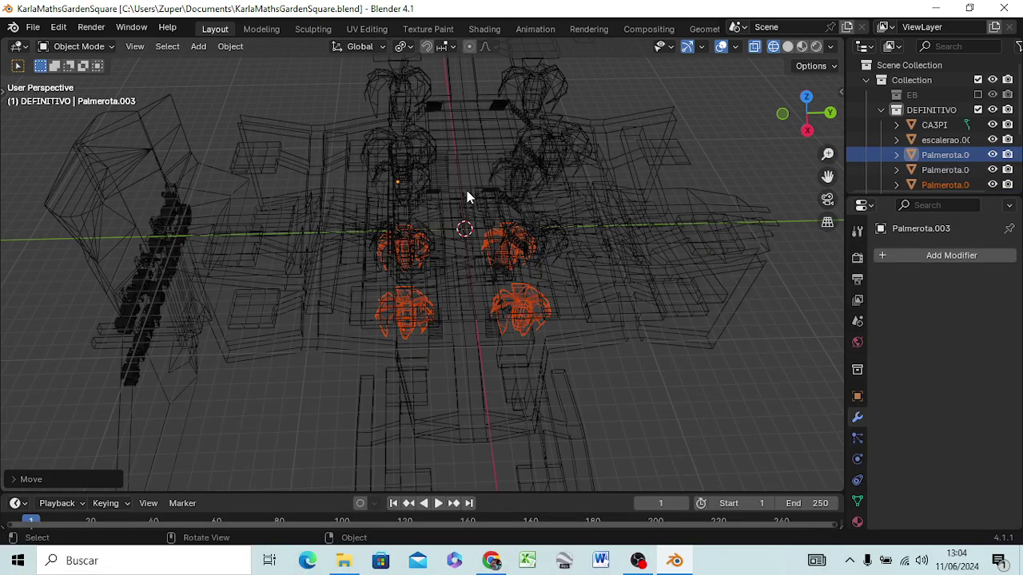
Step: Switch the viewport to solid shading, select Palmerota.005 and open the DEFINITIVO collection's menu
key(z)
click(562, 198)
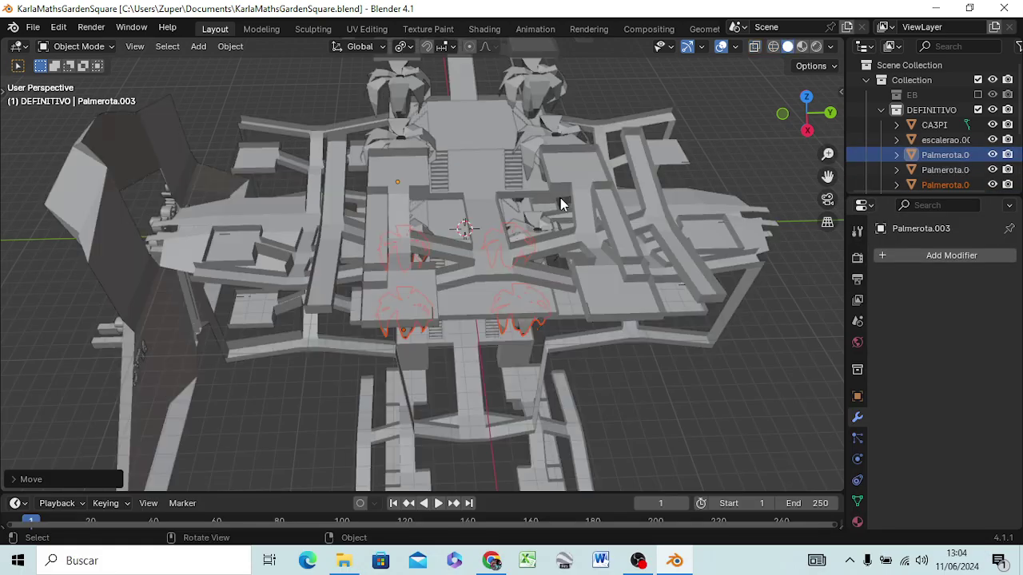
mouse_move(498, 252)
middle_down()
mouse_move(505, 212)
mouse_move(296, 215)
mouse_move(73, 248)
mouse_move(24, 240)
middle_up()
mouse_move(823, 232)
middle_down()
mouse_move(776, 201)
mouse_move(708, 279)
mouse_move(679, 221)
mouse_move(582, 223)
mouse_move(830, 206)
mouse_move(30, 187)
mouse_move(39, 178)
mouse_move(27, 200)
mouse_move(829, 221)
mouse_move(826, 201)
mouse_move(32, 209)
mouse_move(165, 196)
mouse_move(106, 212)
mouse_move(109, 202)
middle_up()
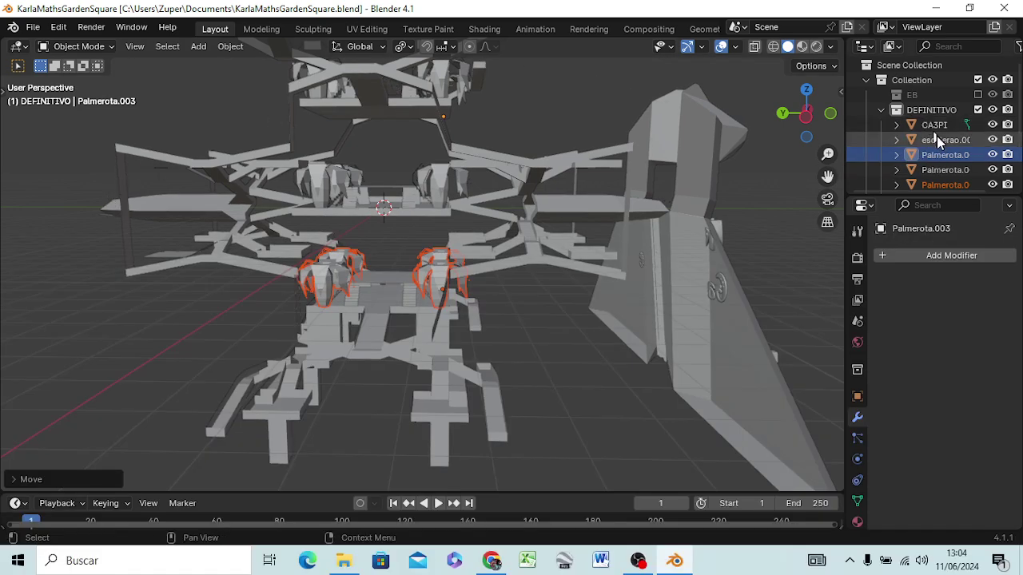
click(935, 186)
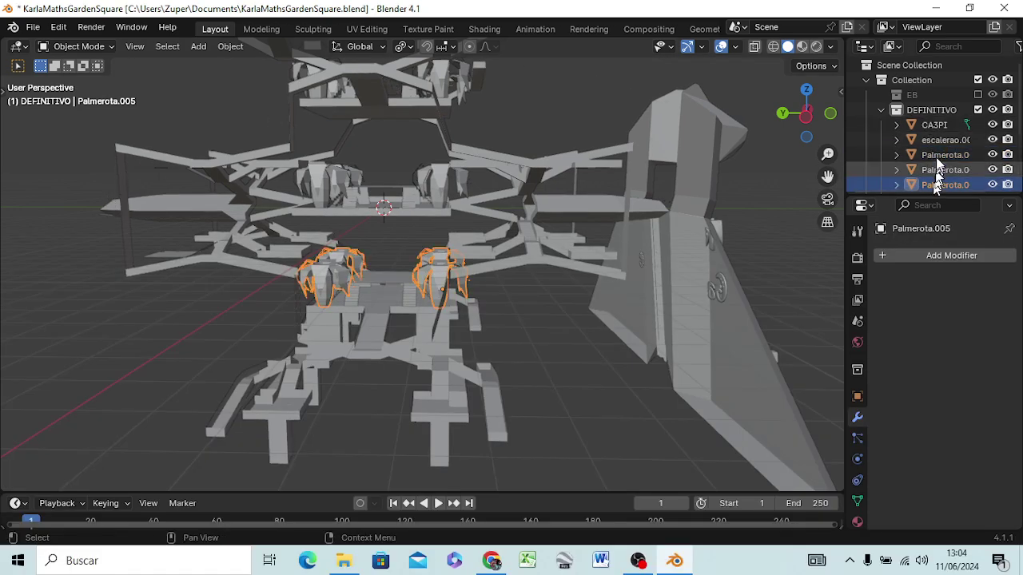
right_click(936, 114)
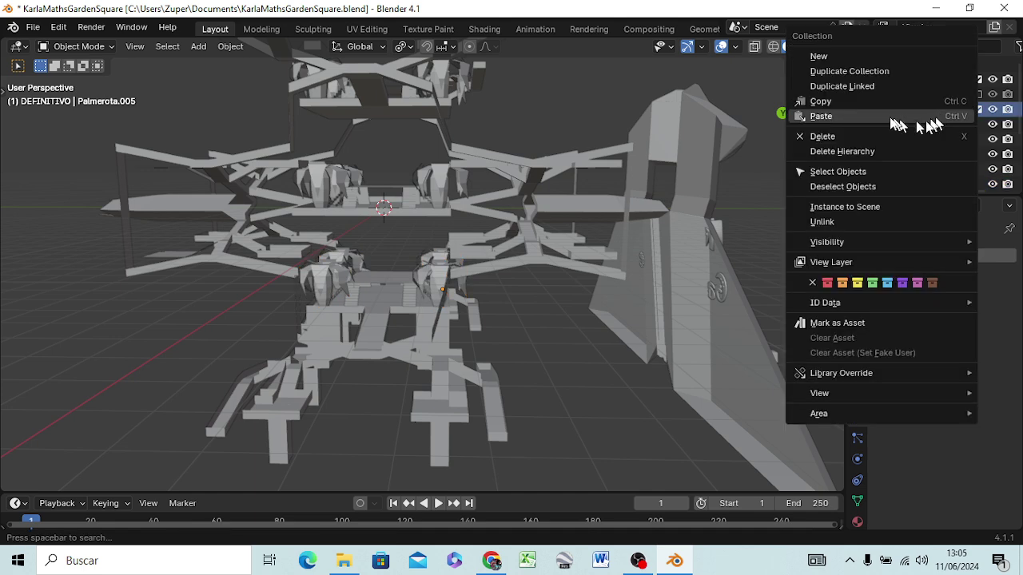
Step: Paste the copied palms into DEFINITIVO and select Palmerota.004
click(828, 116)
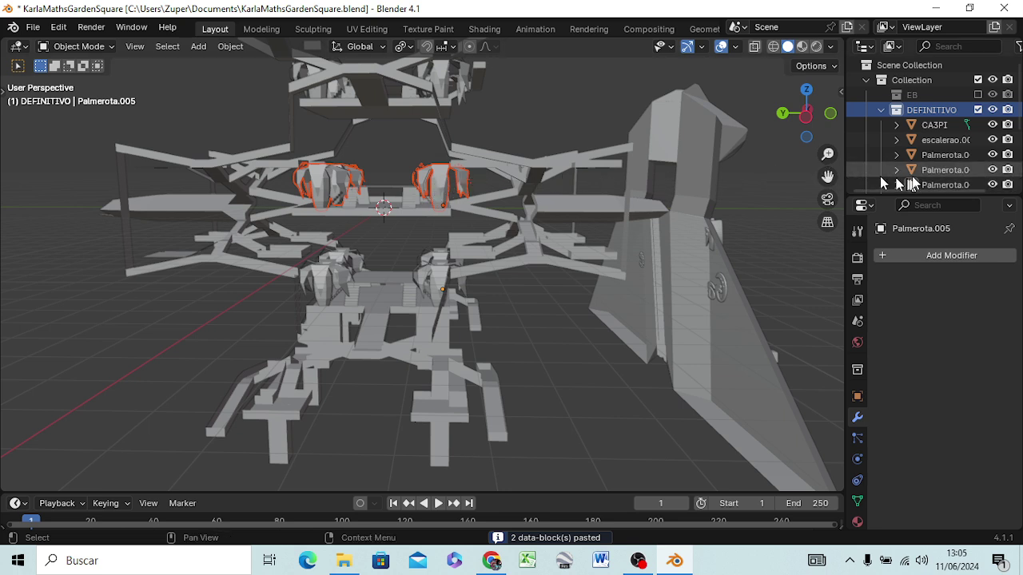
click(932, 170)
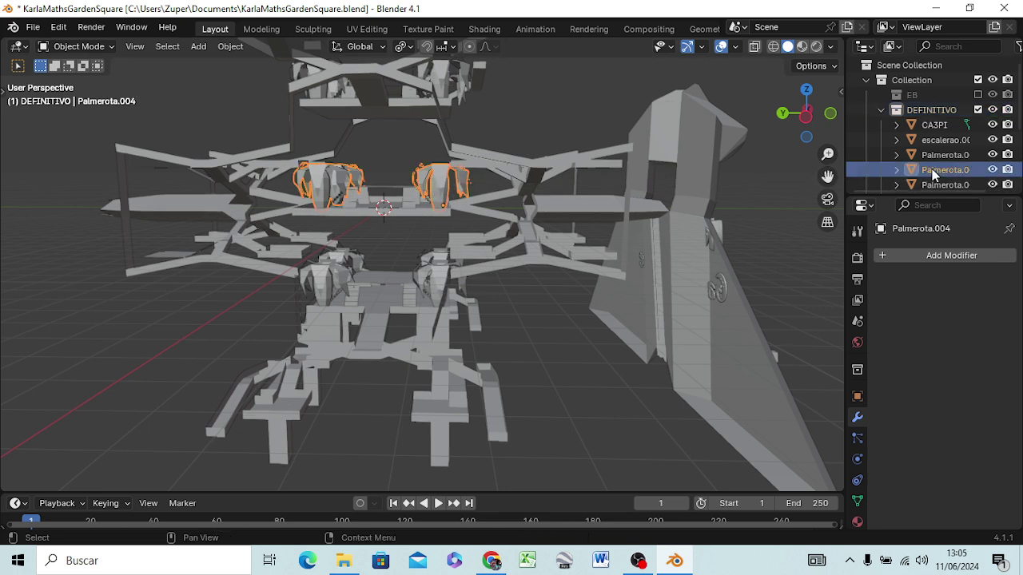
click(993, 185)
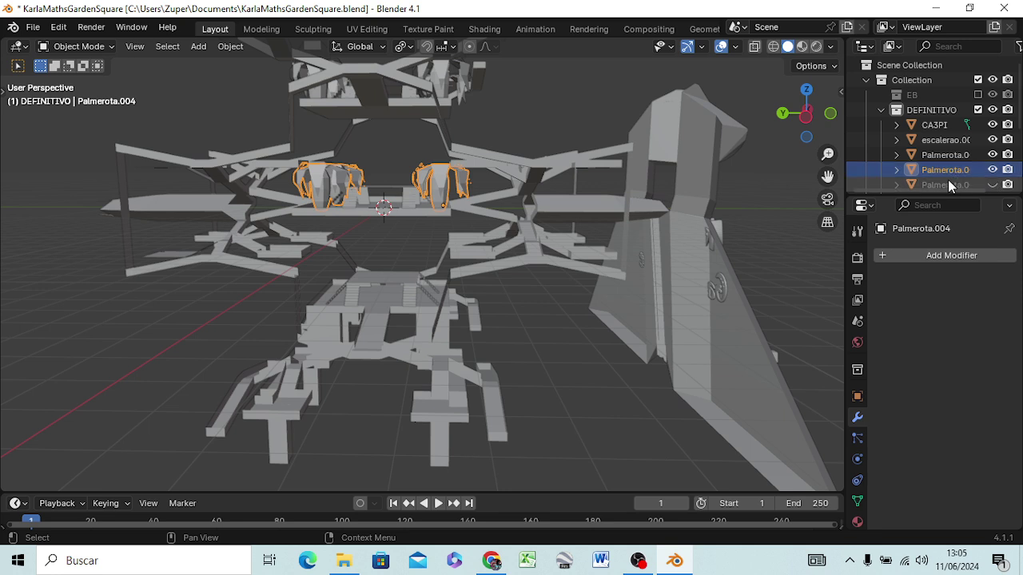
Step: Hide Palmerota.004 and two neighbouring palm objects, leaving the staircase visible
click(993, 170)
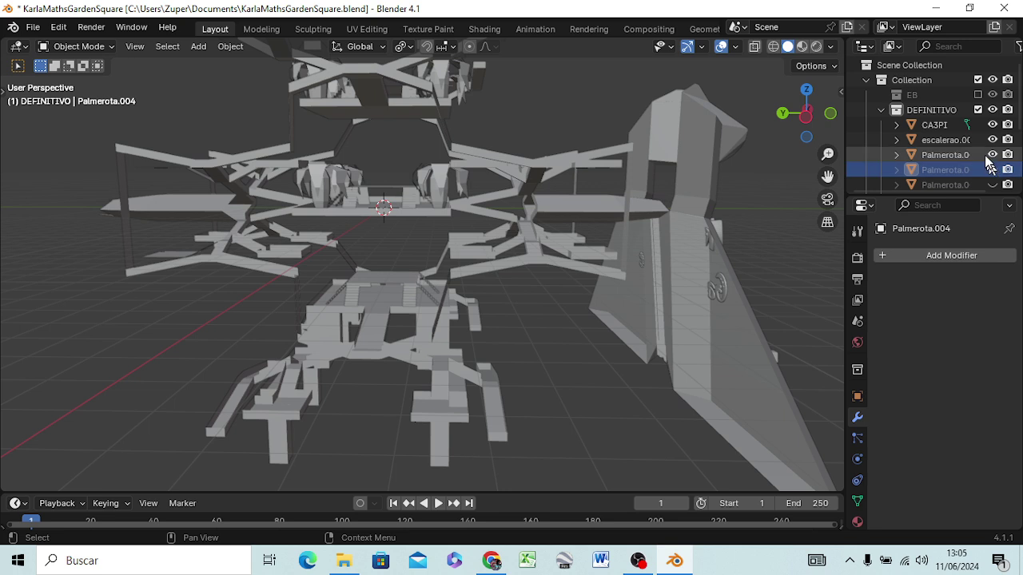
click(992, 155)
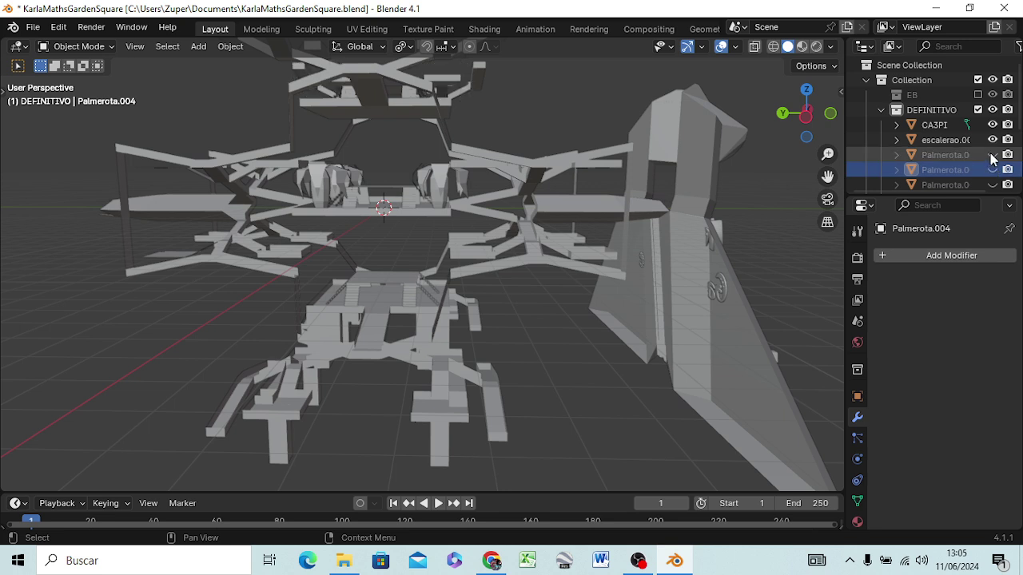
click(992, 141)
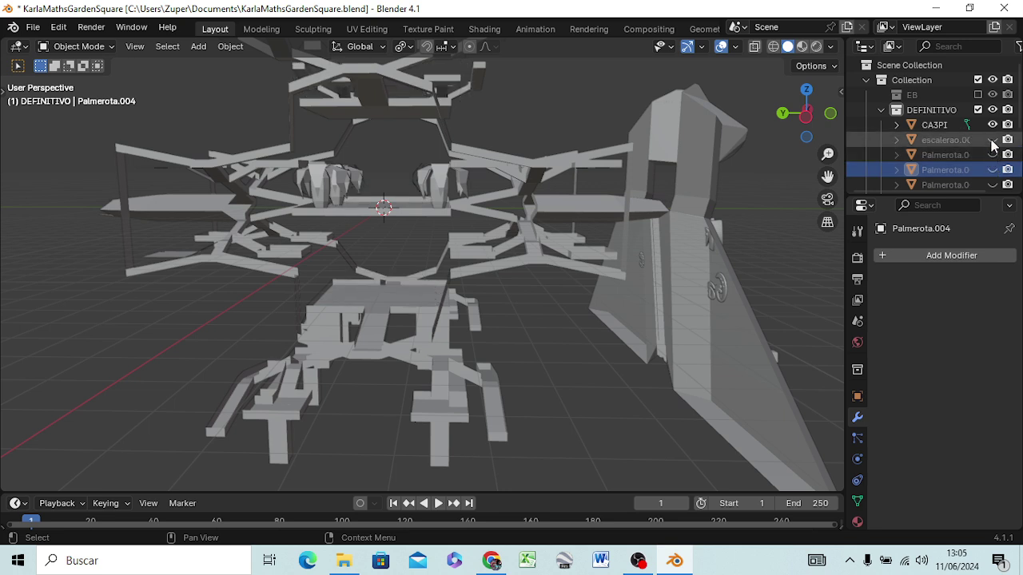
click(992, 140)
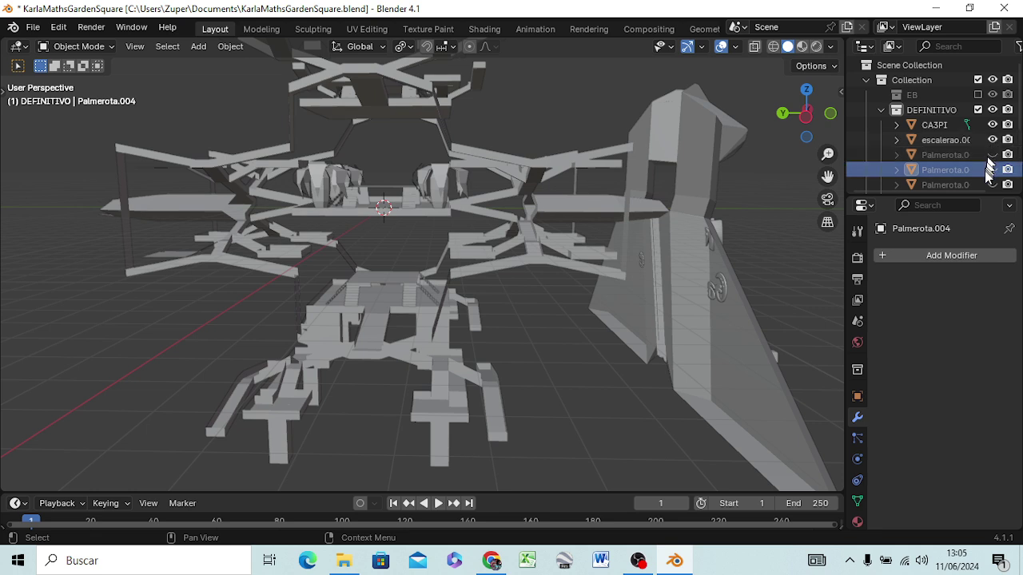
click(991, 185)
scroll(995, 184, down, 2)
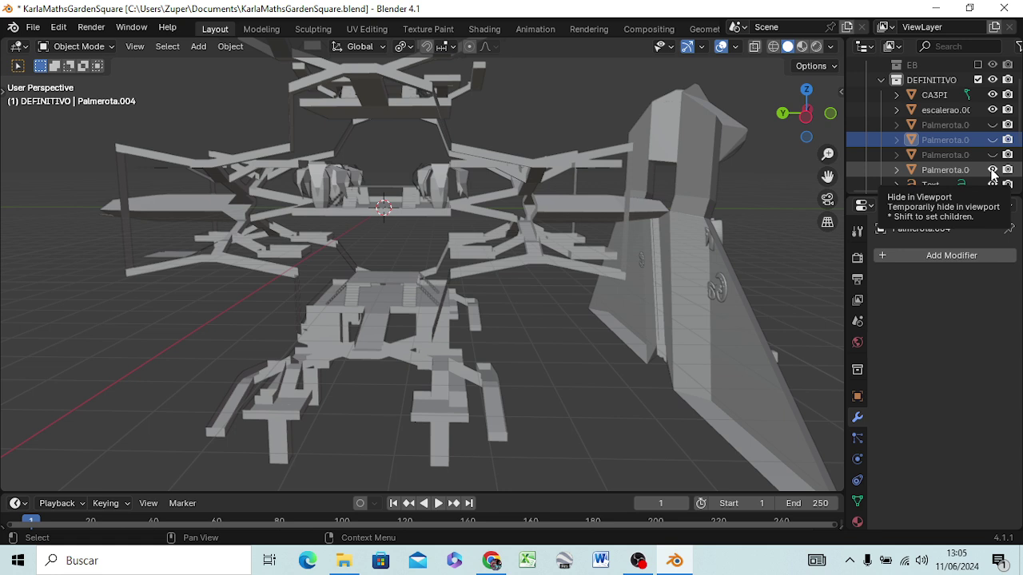
Step: Unhide Palmerota.005 and Palmerota.003 while hiding another palm copy
click(959, 170)
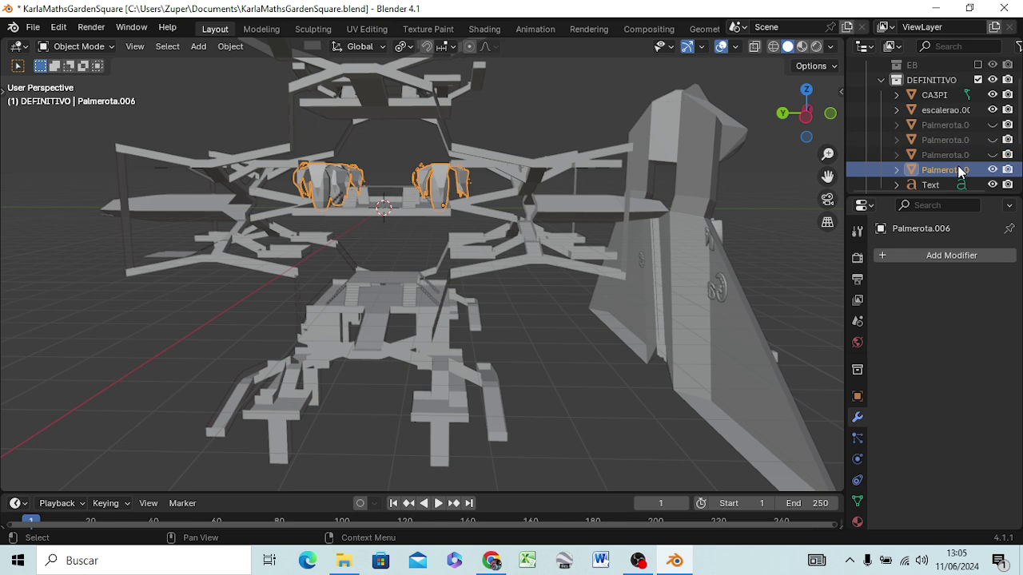
click(954, 153)
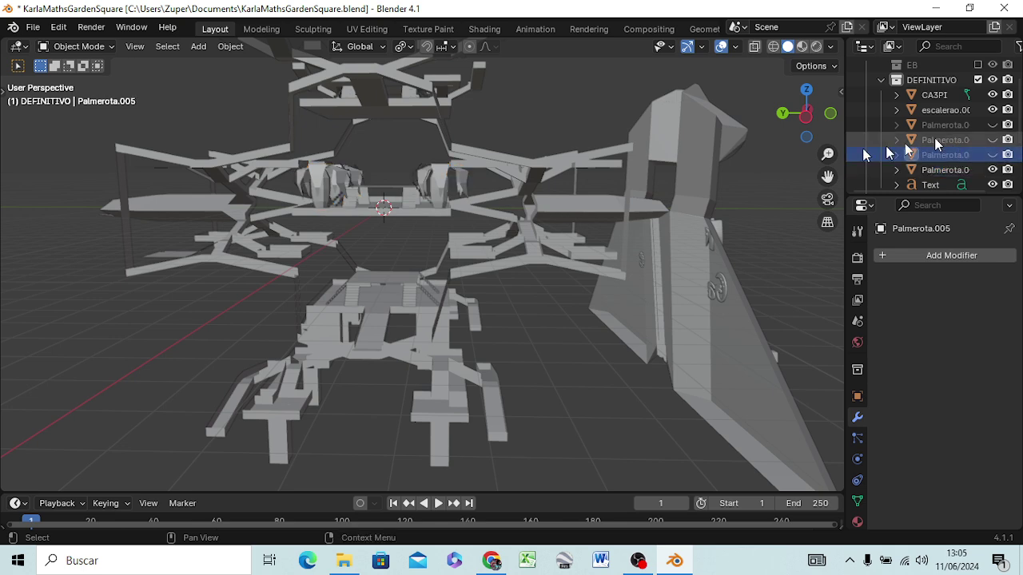
middle_drag(706, 206, 701, 248)
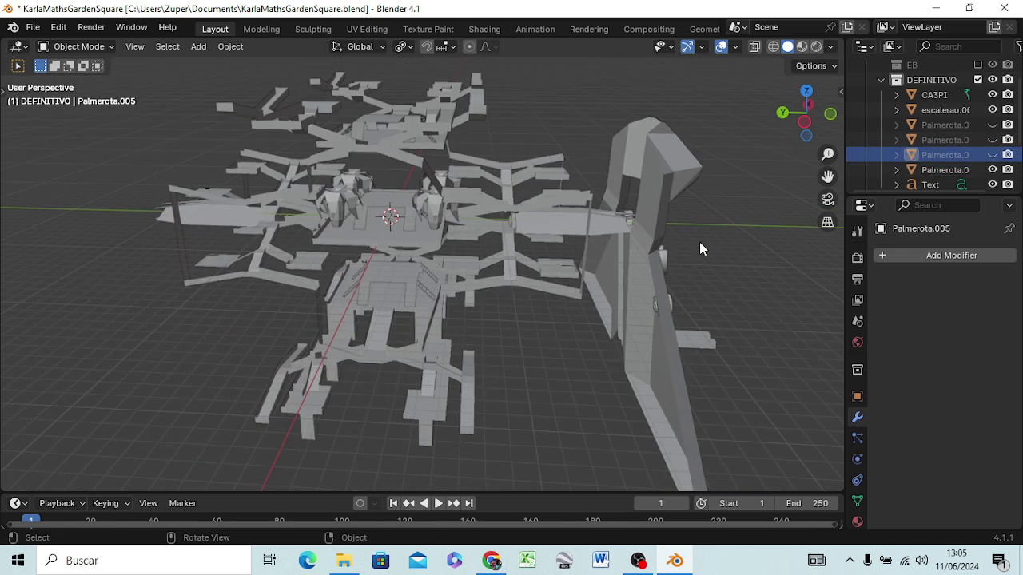
click(993, 156)
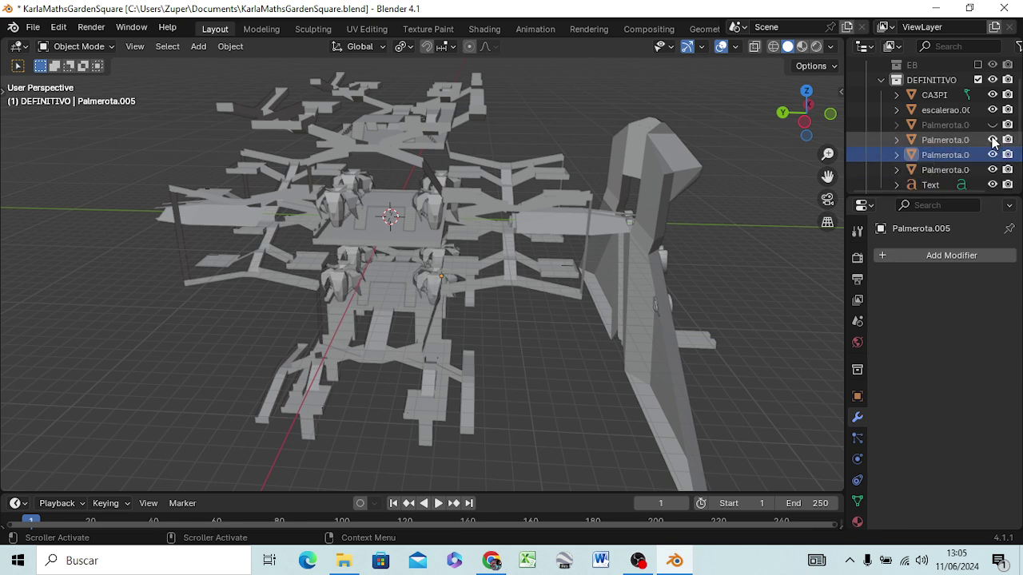
click(993, 140)
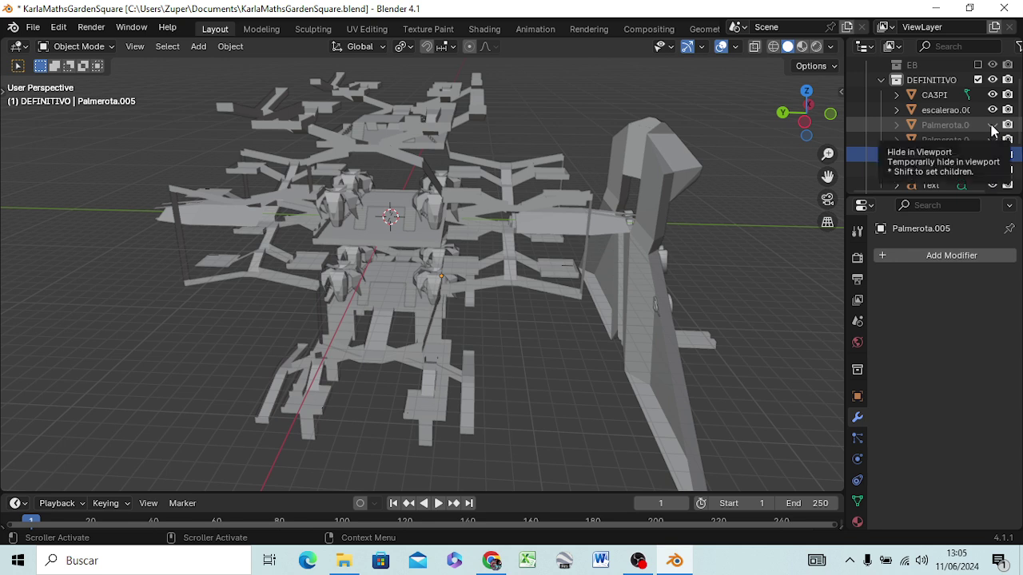
click(991, 125)
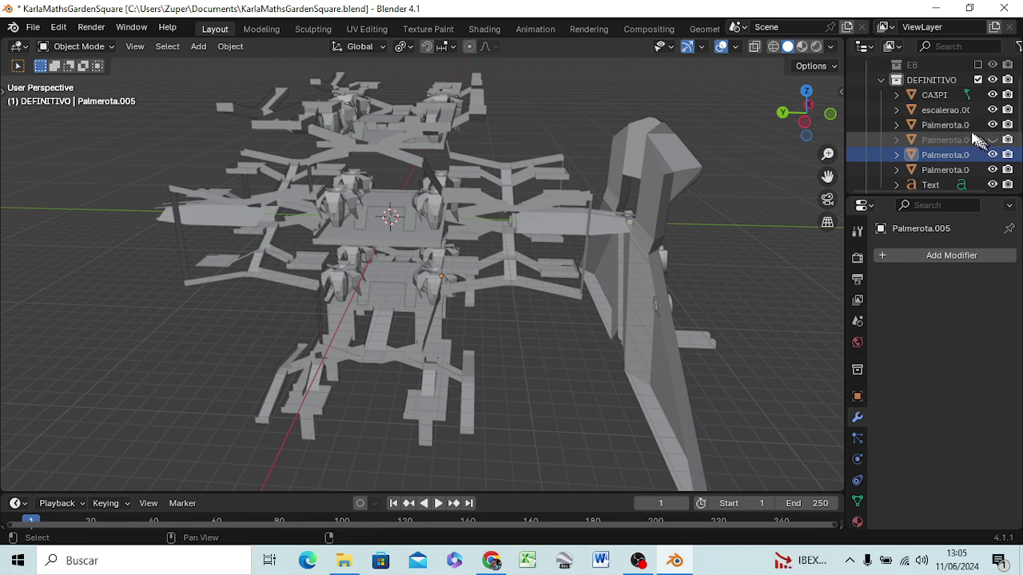
Step: Select Palmerota.003, .005 and .006 together, with Palmerota.006 active
click(949, 126)
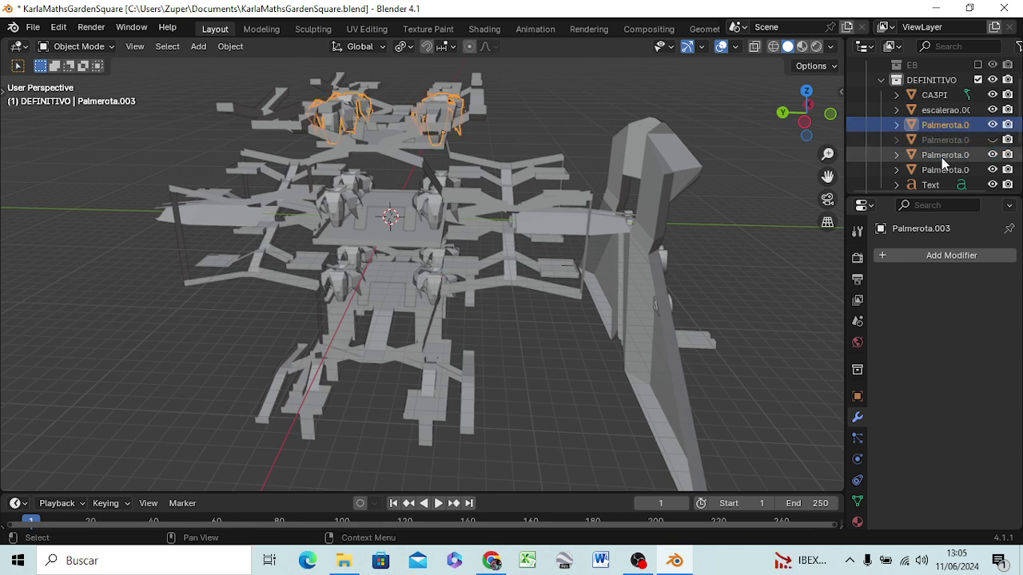
shift+click(939, 152)
ctrl+click(947, 154)
ctrl+click(948, 170)
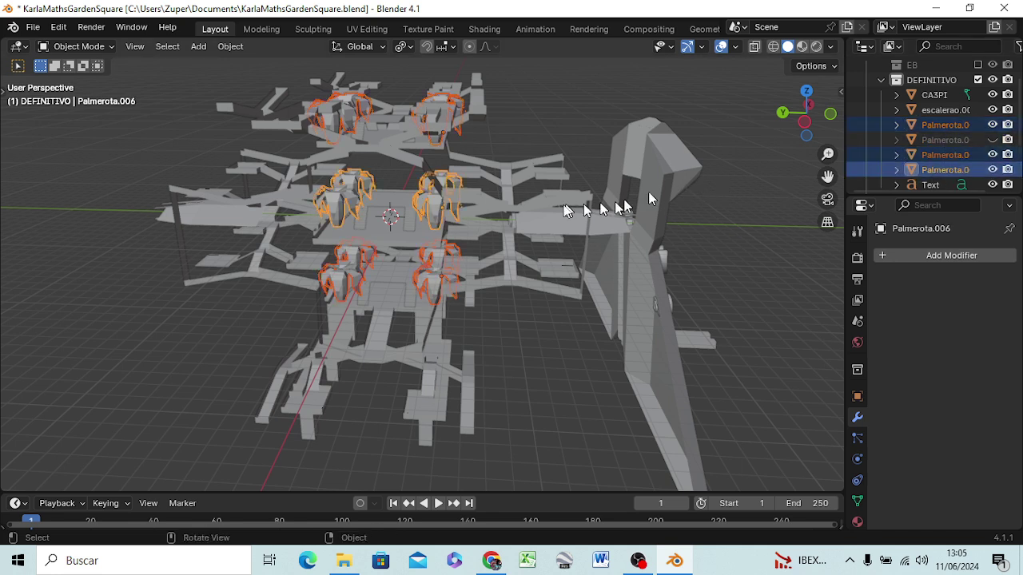
Step: Join the selected palms into Palmerota.006, hide it, and show Palmerota.004
right_click(344, 204)
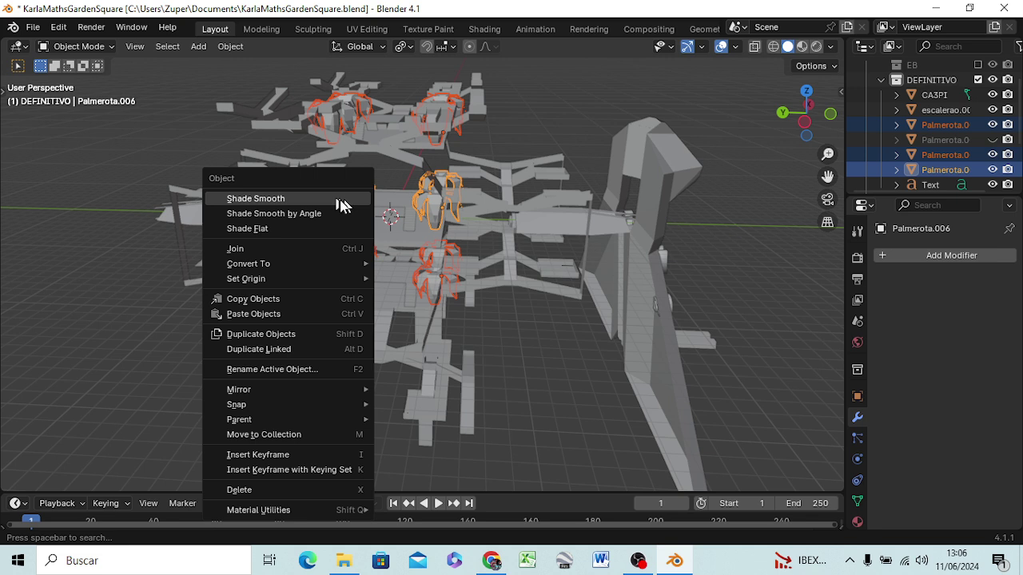
click(309, 248)
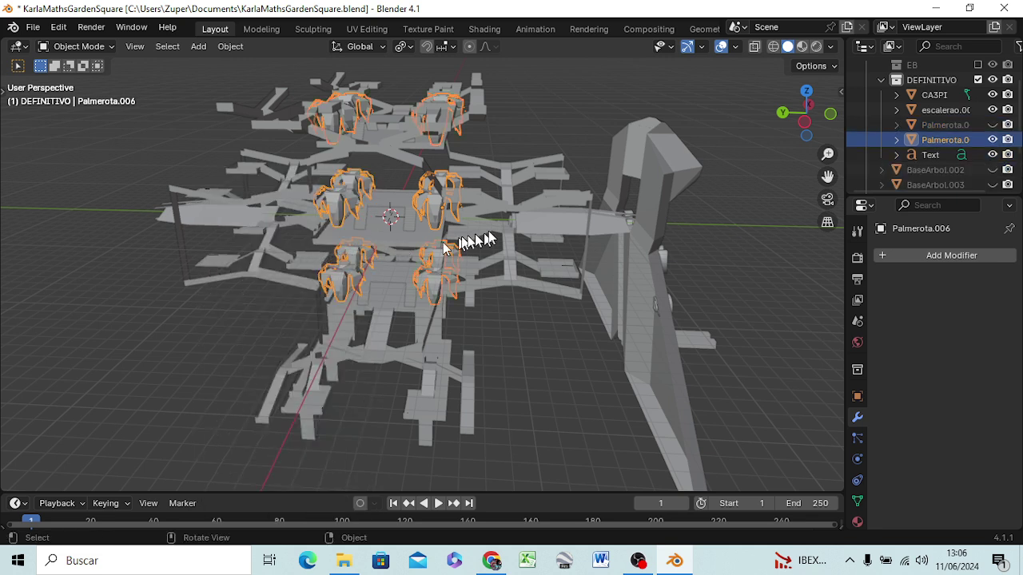
click(950, 126)
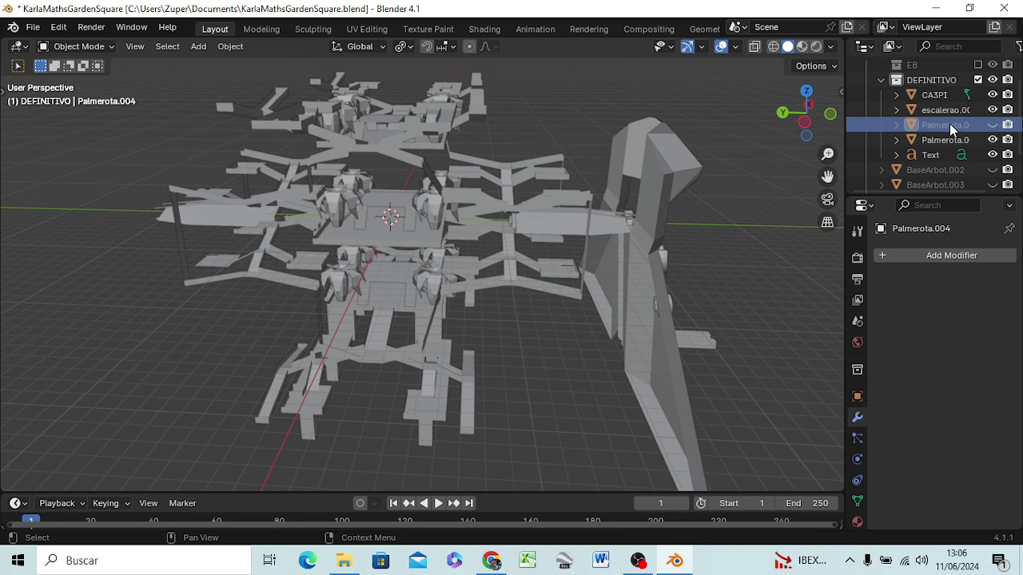
click(993, 140)
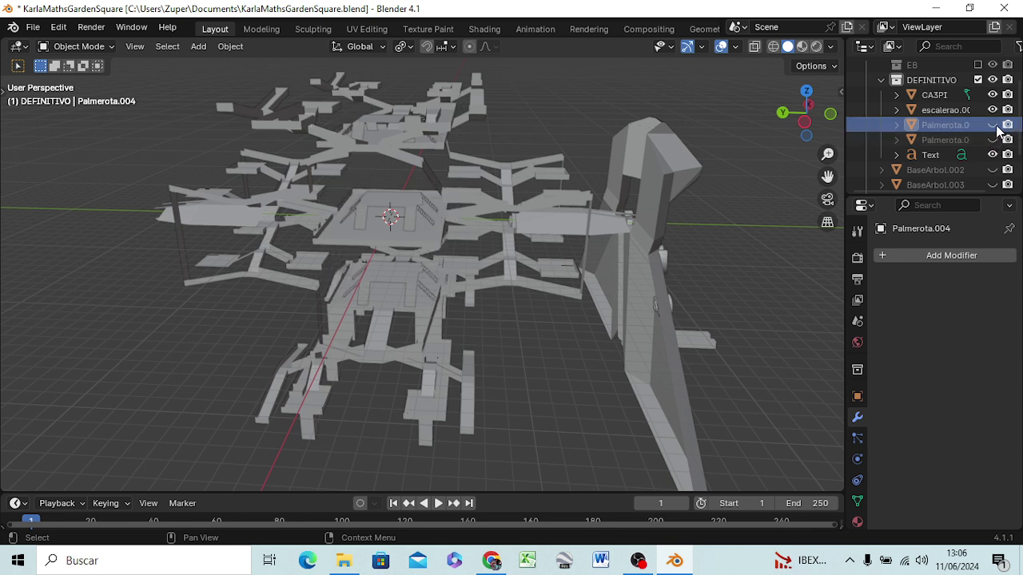
click(993, 124)
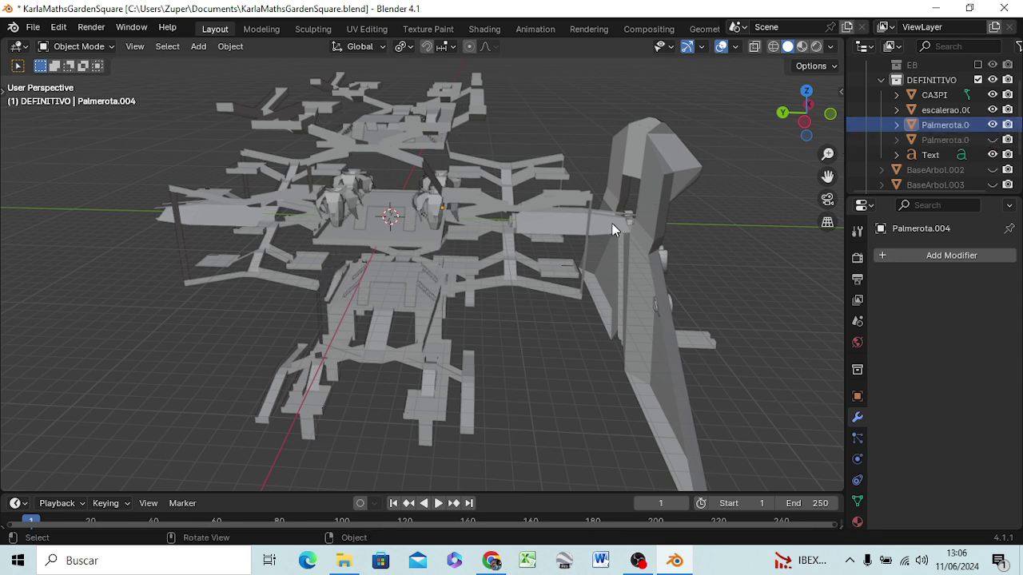
Step: View the plaza from the right side and select Palmerota.004, keeping Palmerota.006 hidden
key(KP_3)
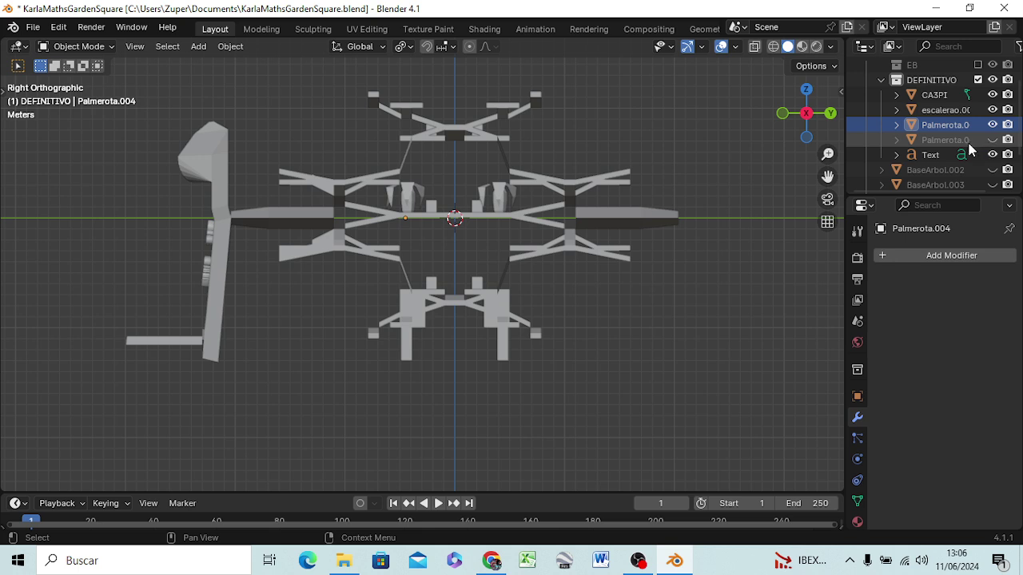
click(962, 140)
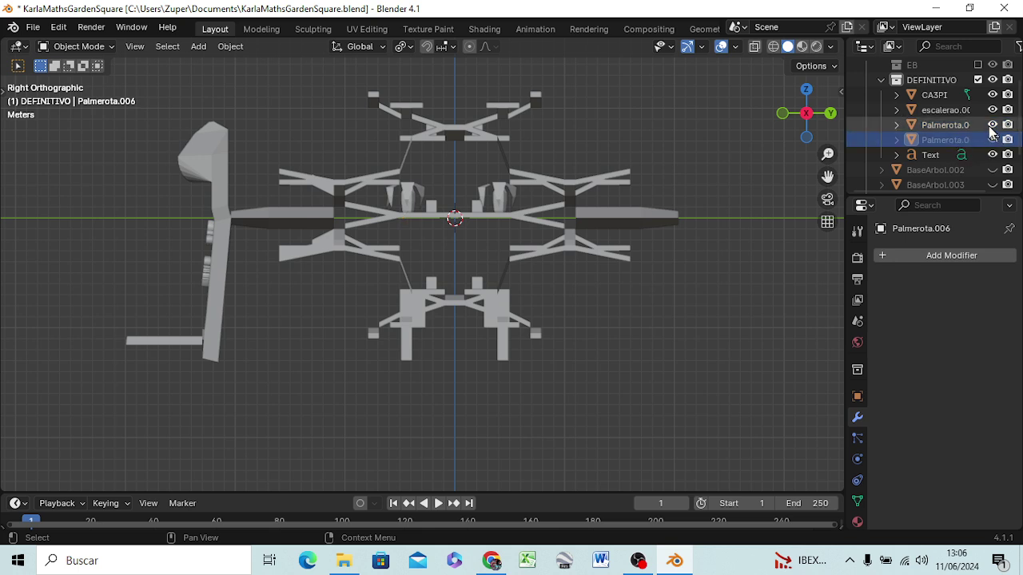
click(992, 125)
click(993, 125)
click(992, 125)
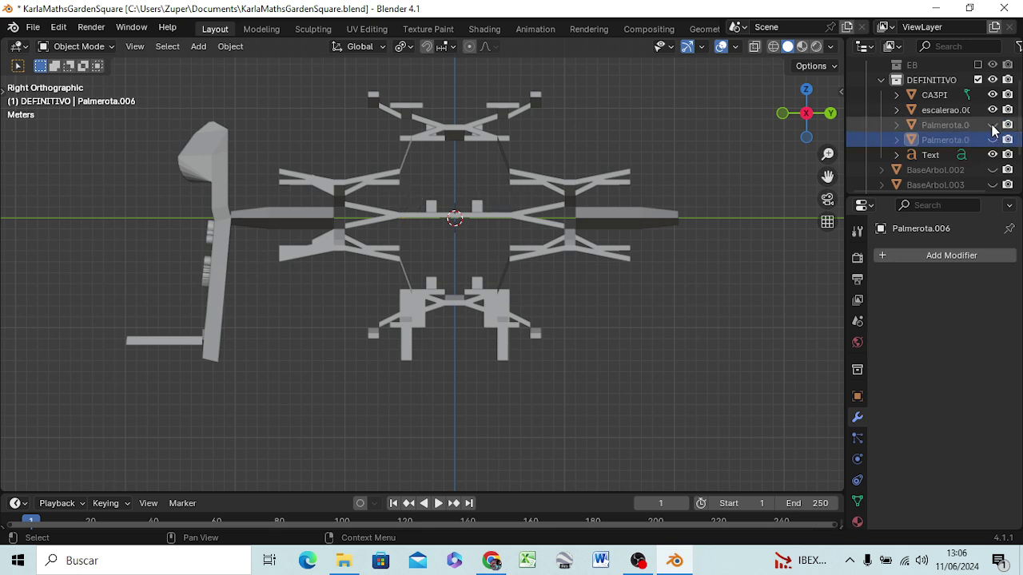
click(993, 125)
click(992, 139)
click(951, 126)
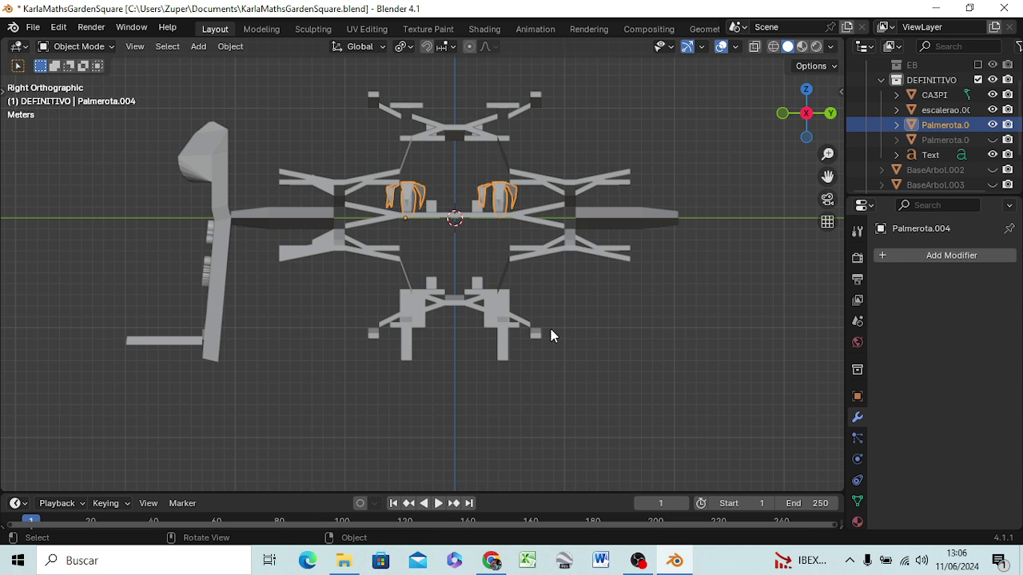
Step: Lower the Palmerota.004 palms along Z to the lower level
key(g)
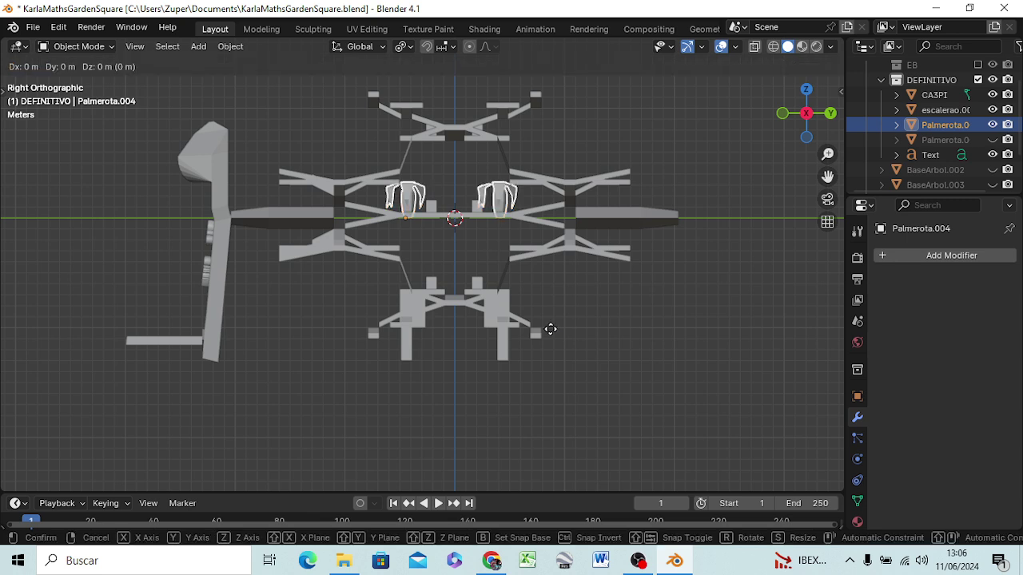
key(z)
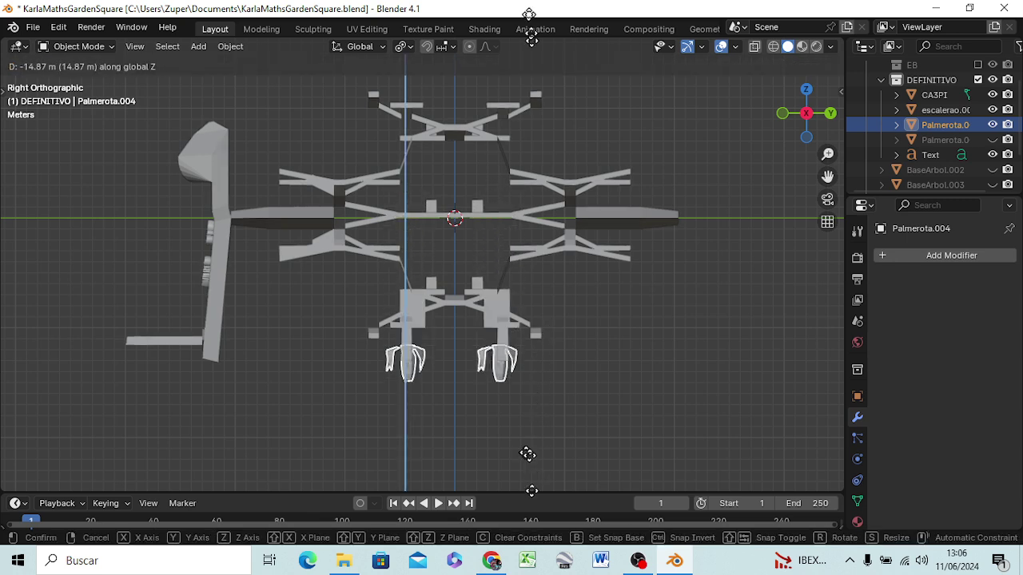
click(536, 473)
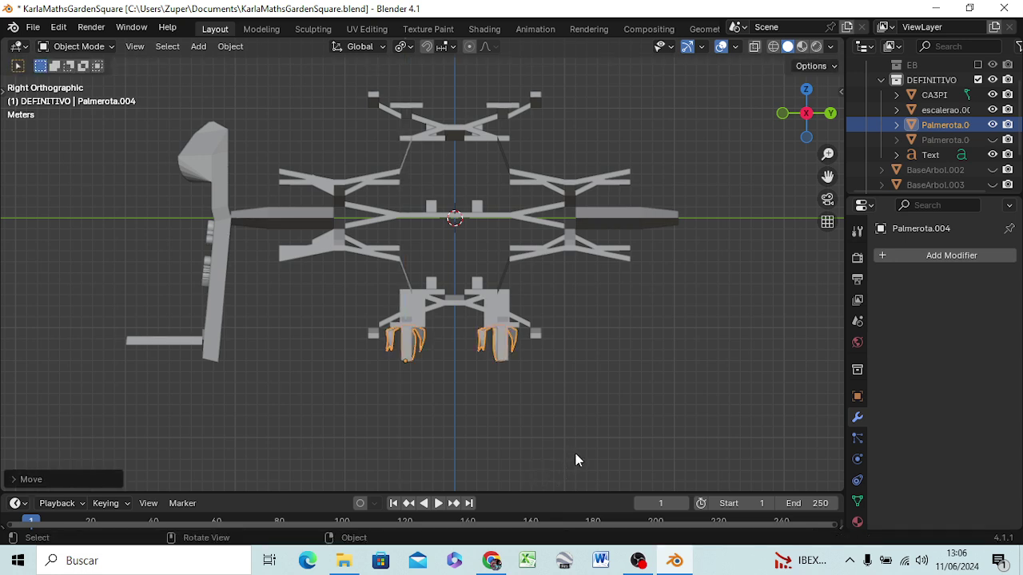
Step: Shift the palms about 30 m along negative Y to the plaza entrance, then view from top
key(g)
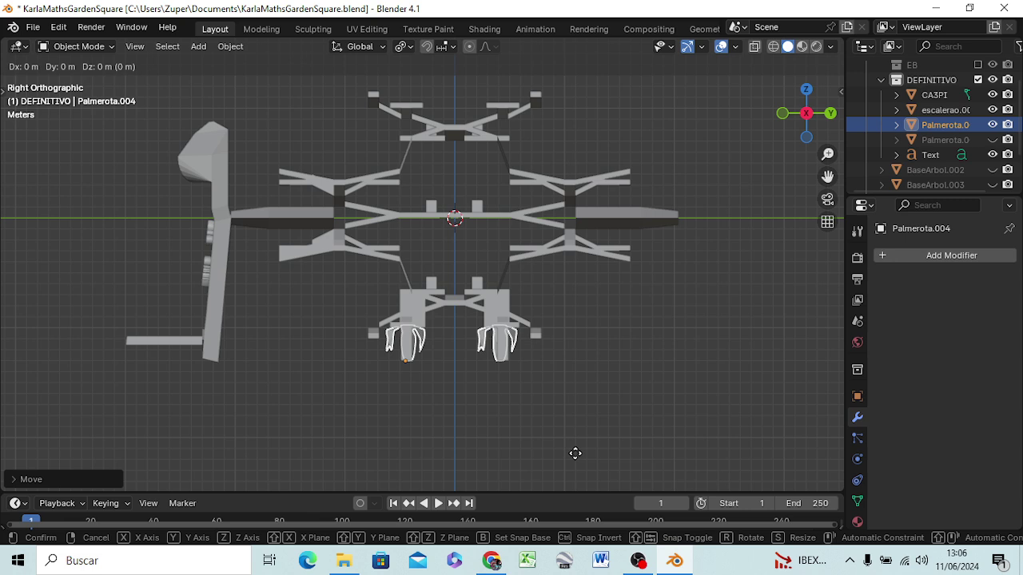
key(y)
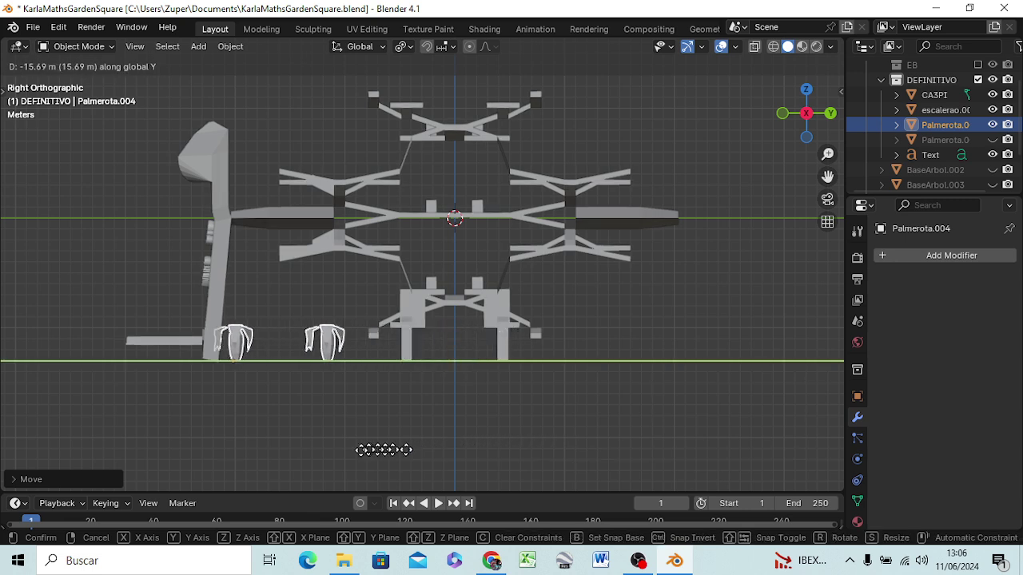
click(239, 455)
middle_drag(271, 435, 425, 432)
mouse_move(436, 431)
middle_down()
mouse_move(438, 443)
mouse_move(444, 436)
middle_up()
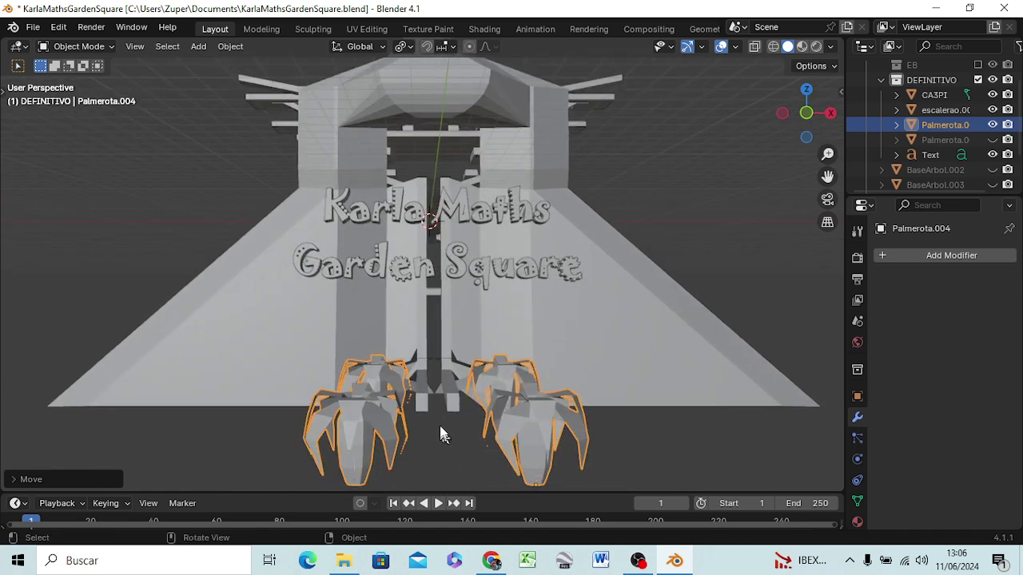
key(KP_7)
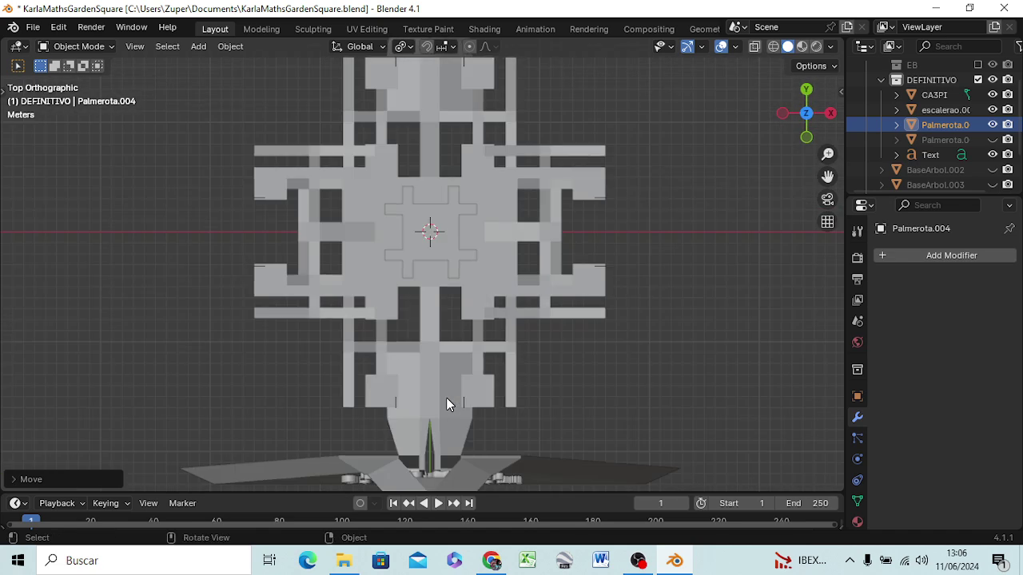
Step: Rename the Palmerota.004 object to 'palmeras camino' in the Outliner
scroll(483, 254, down, 5)
scroll(500, 247, down, 1)
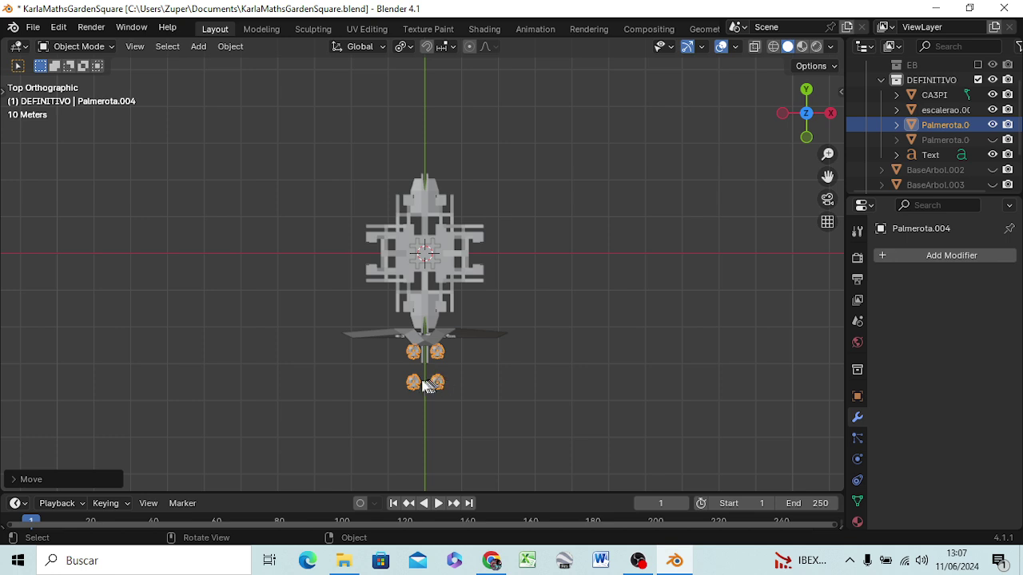
double_click(946, 124)
key(Home)
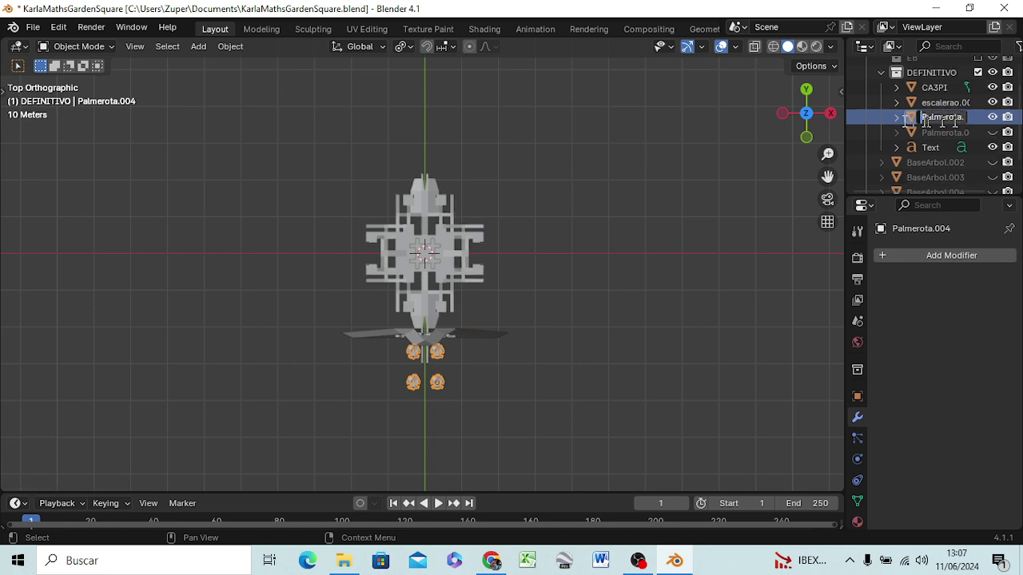
text(ca)
key(Return)
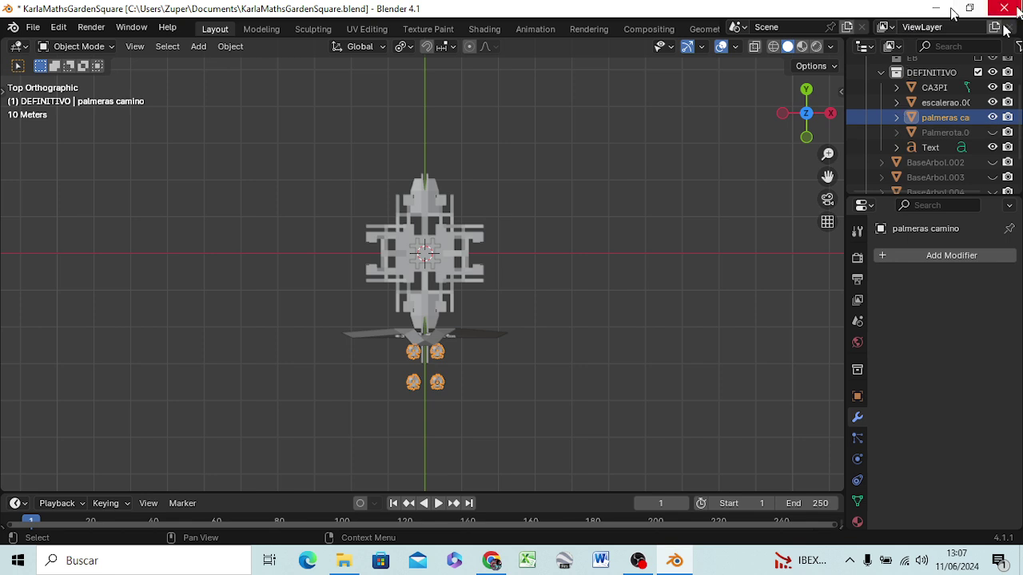
Step: Copy the palmeras camino object and paste it into the DEFINITIVO collection
right_click(943, 118)
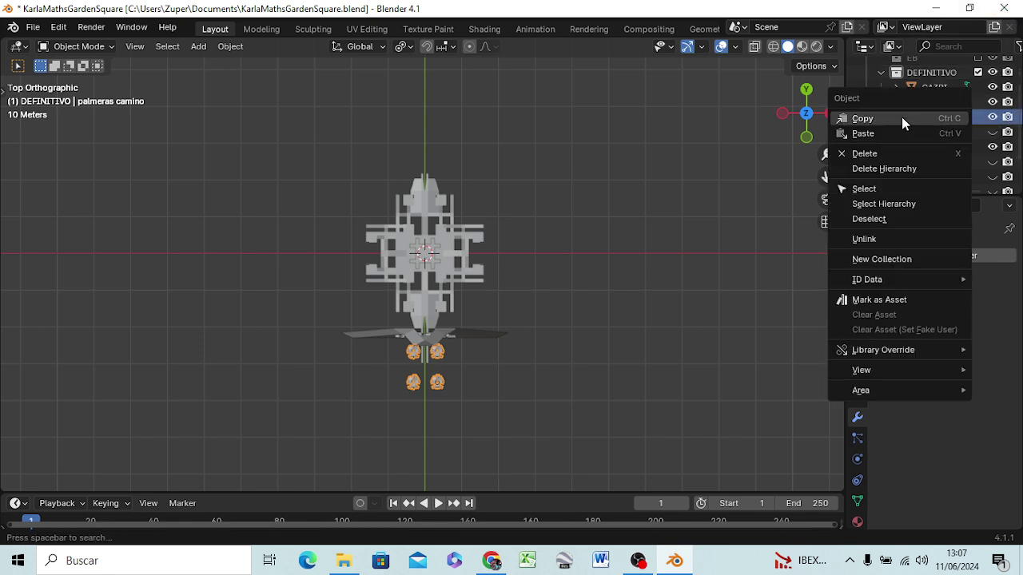
click(906, 122)
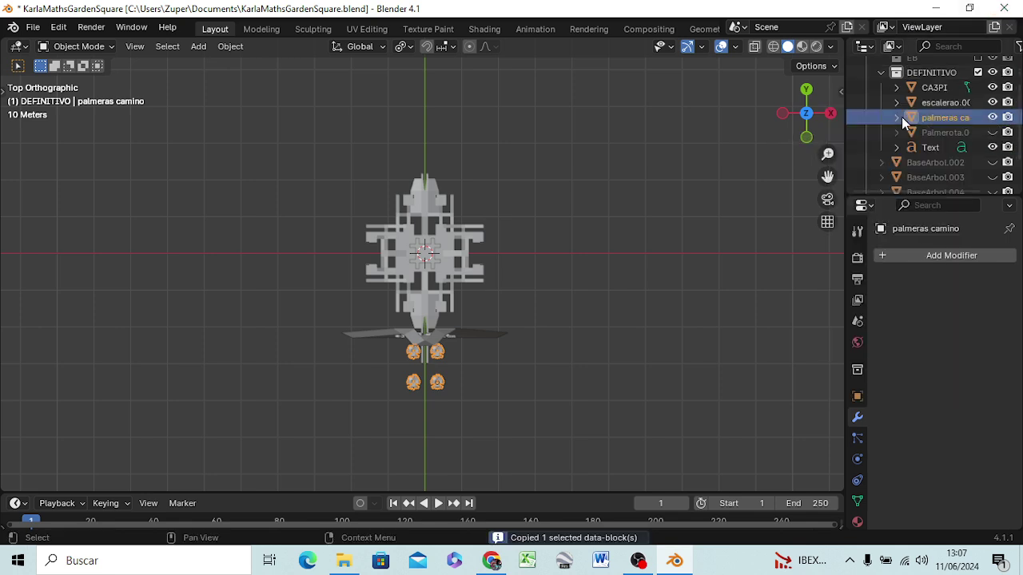
right_click(934, 74)
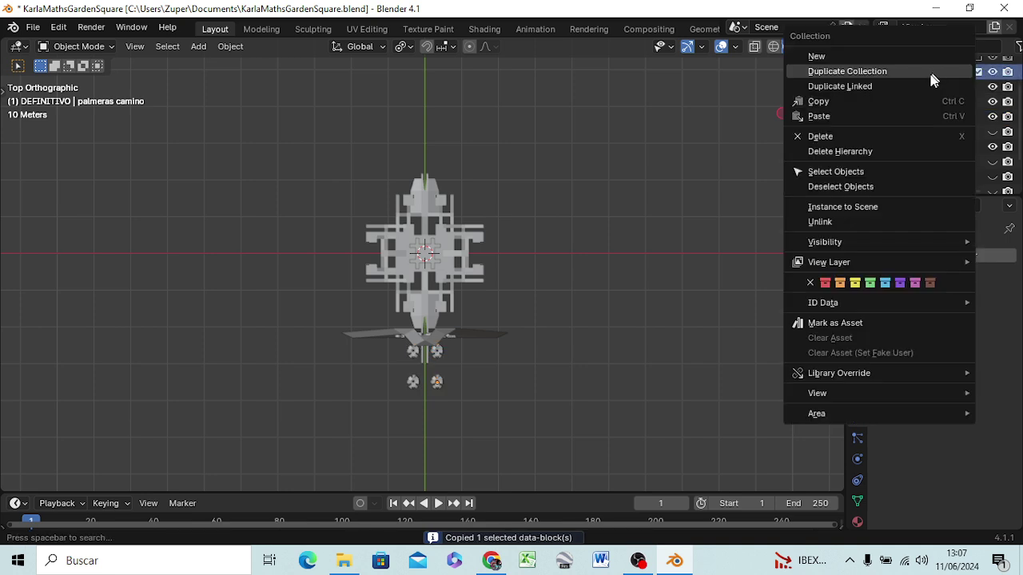
click(866, 116)
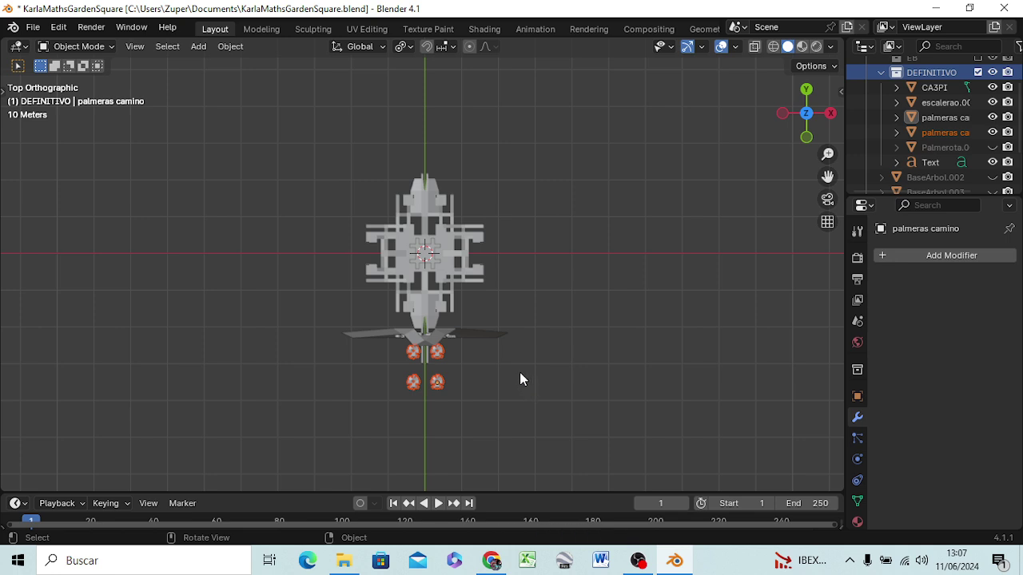
Step: Move the pasted palms about 17.3 m further down the walkway along Y
key(g)
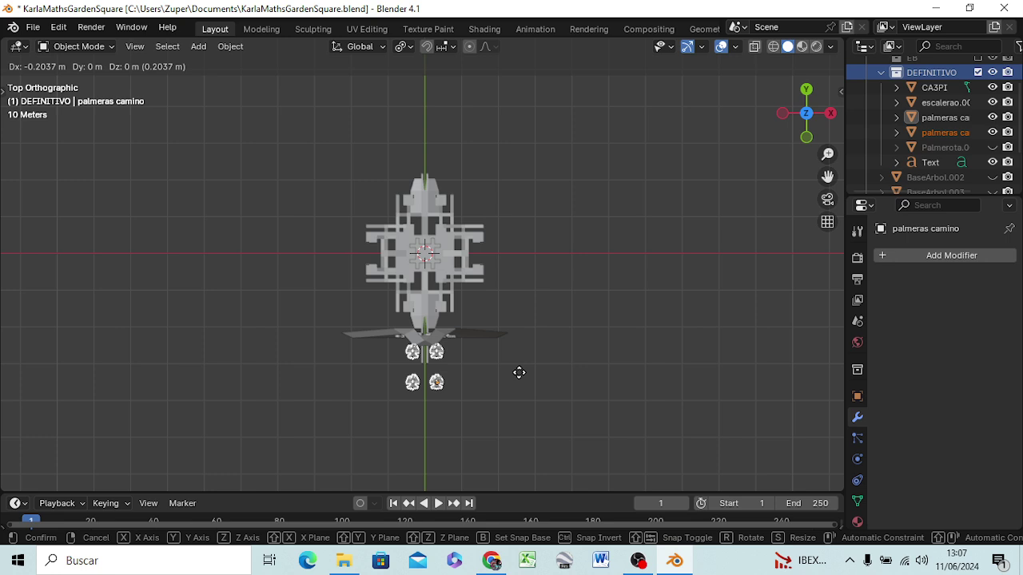
key(y)
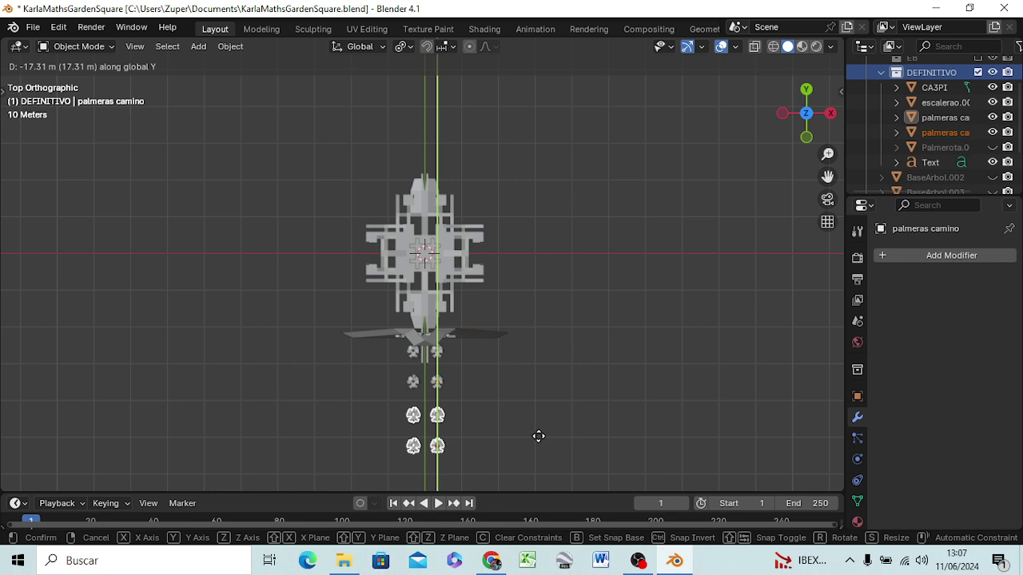
click(538, 436)
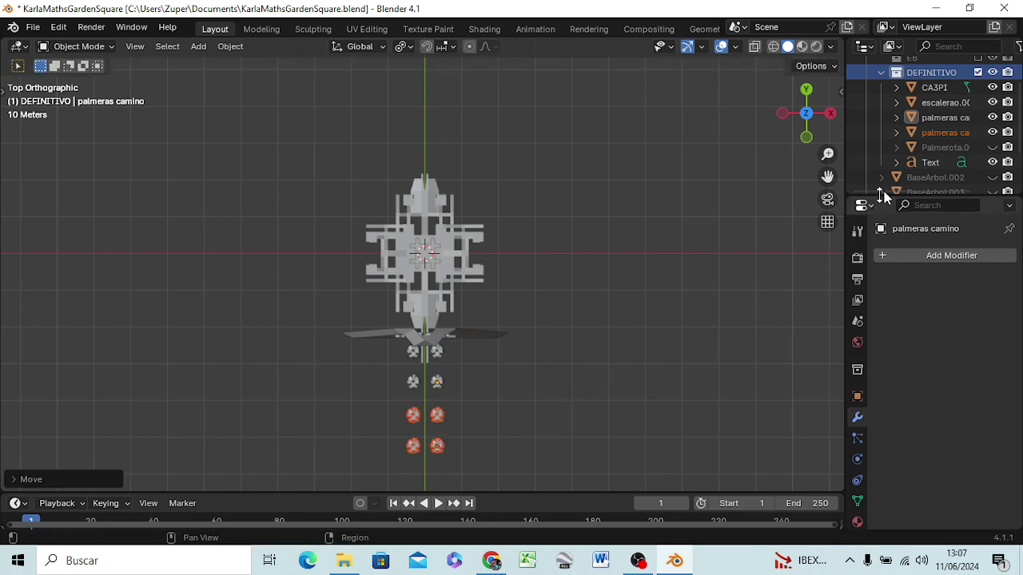
Step: Select both walkway palm objects and join them into one palmeras camino object of eight palms
click(947, 117)
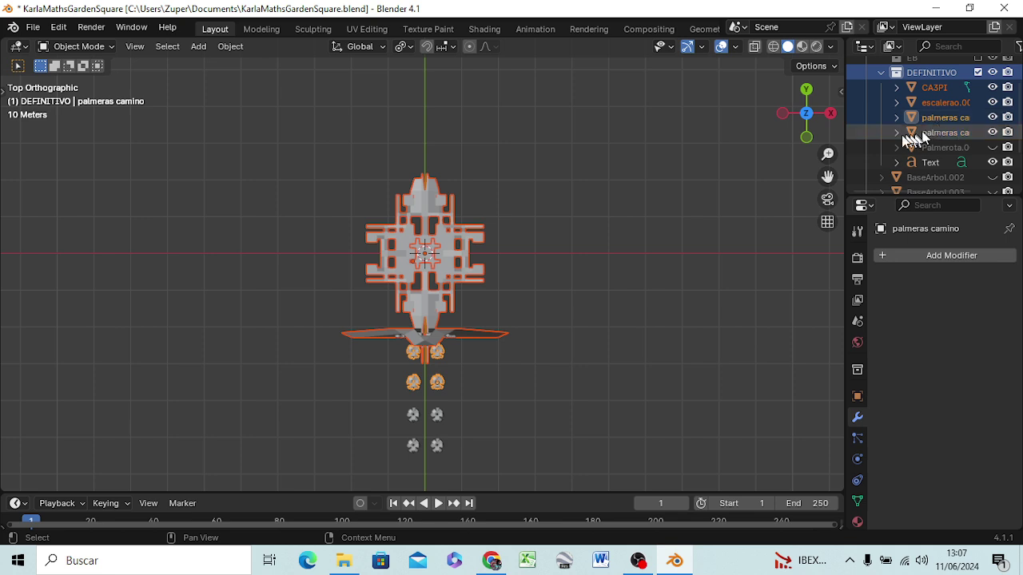
click(727, 209)
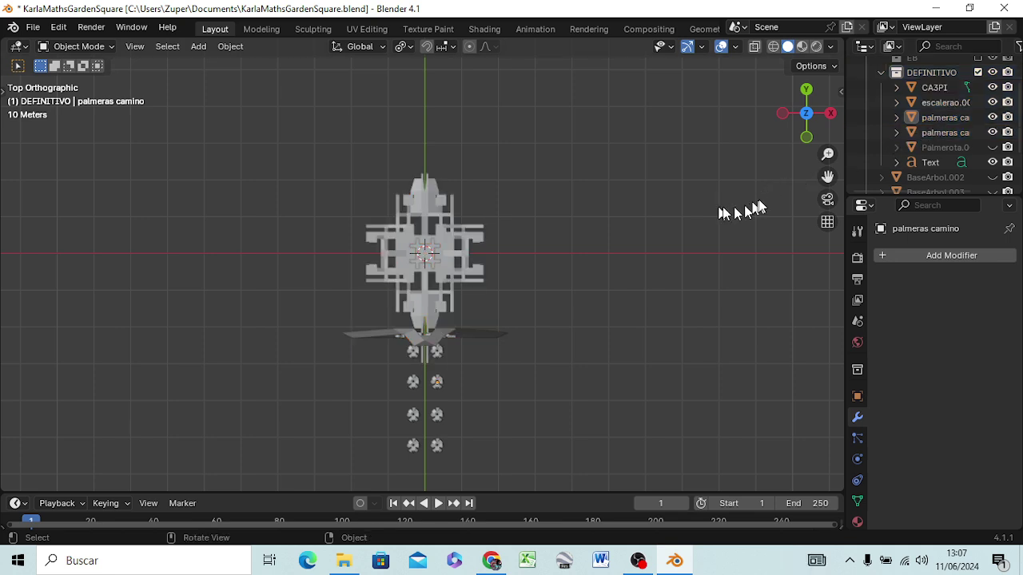
click(937, 136)
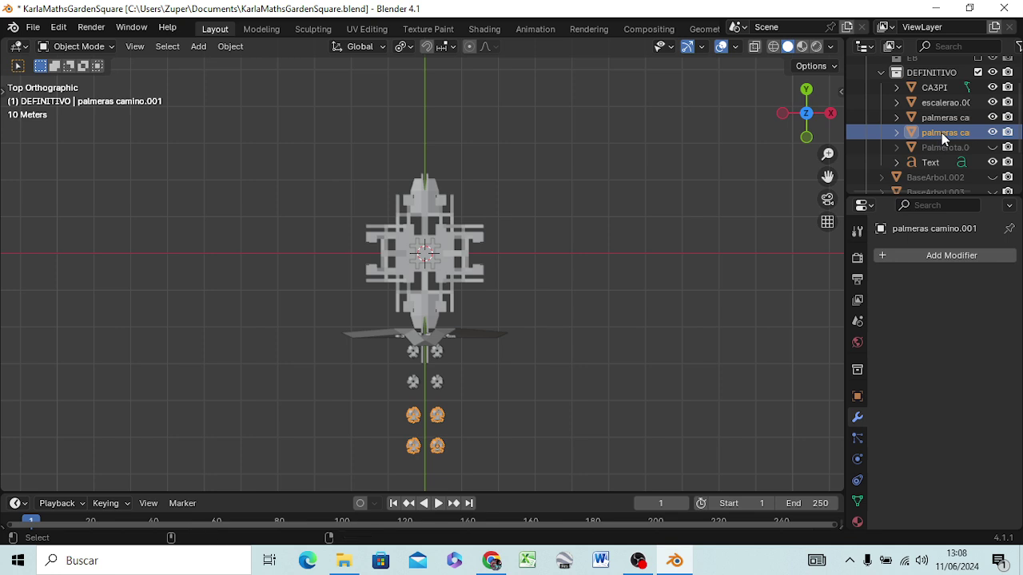
ctrl+click(945, 120)
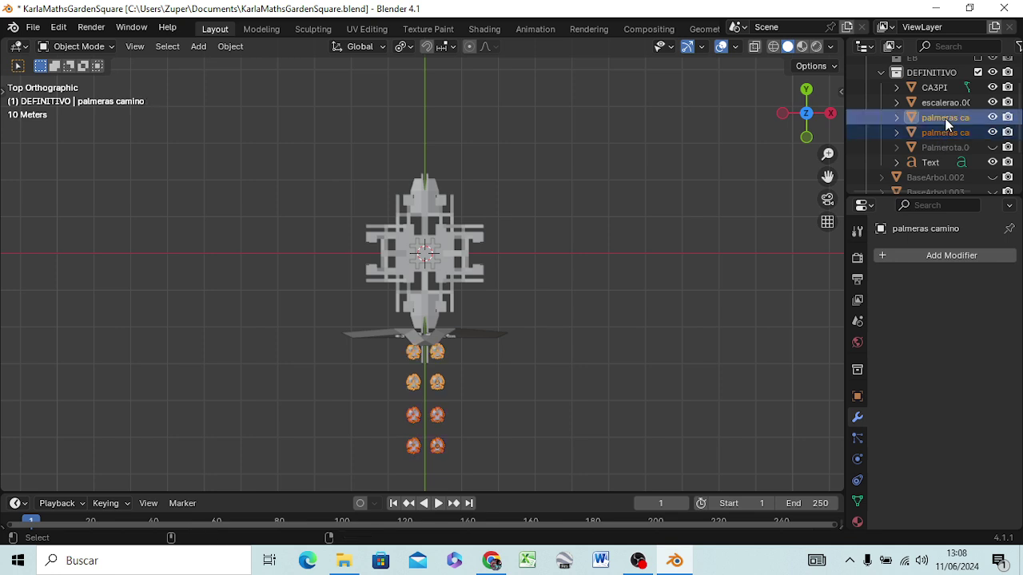
right_click(938, 120)
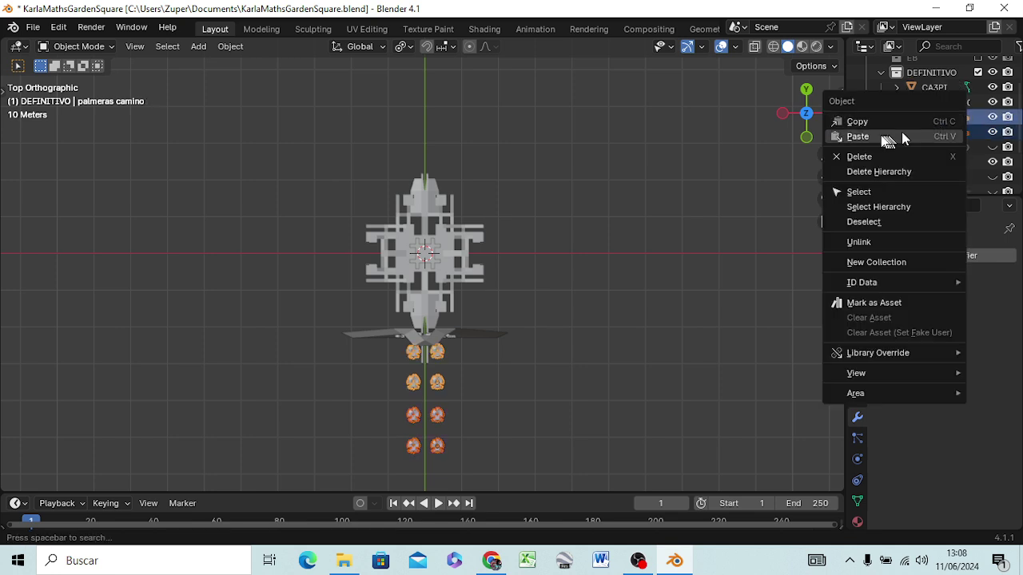
right_click(435, 358)
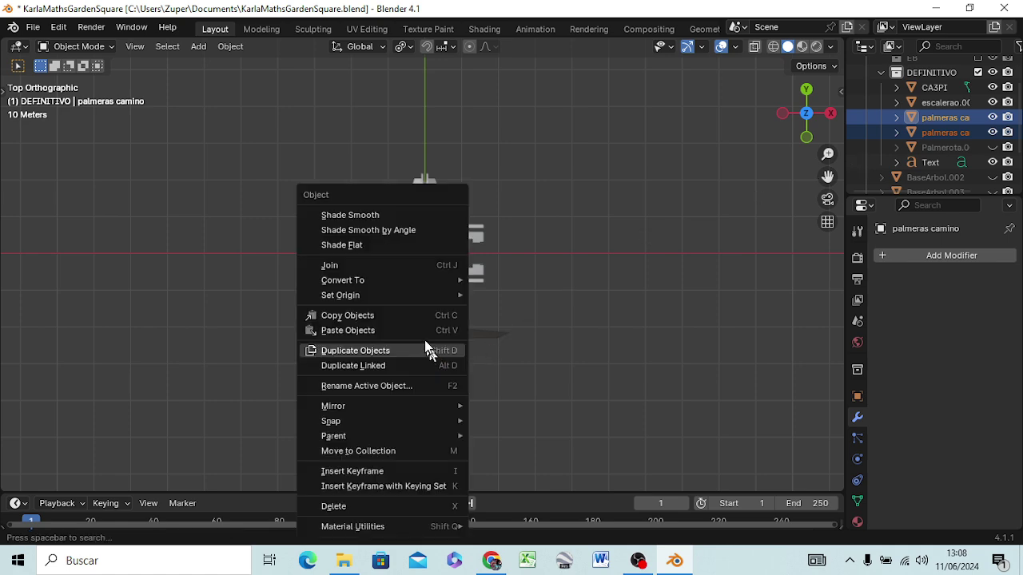
click(418, 265)
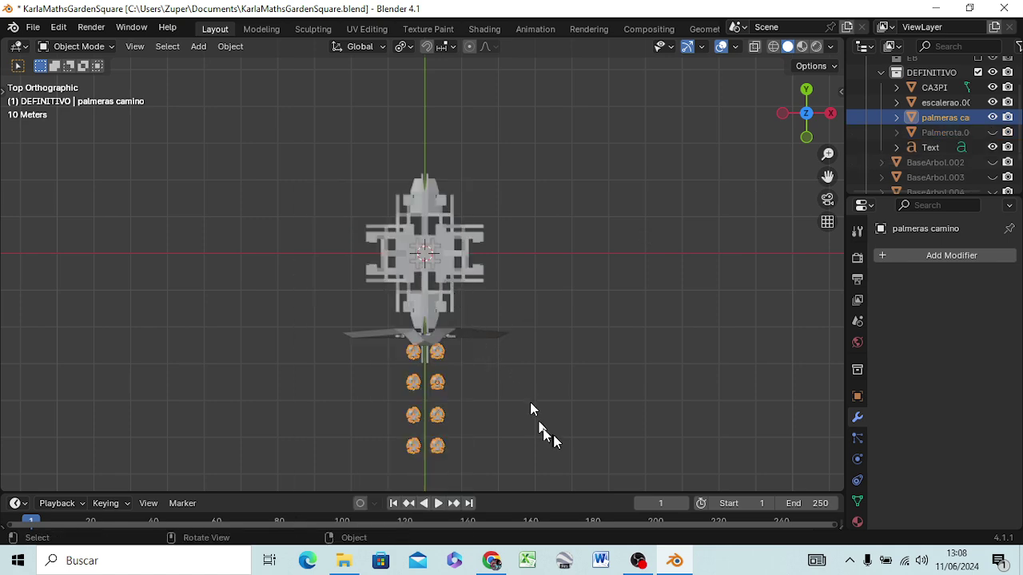
mouse_move(531, 410)
middle_down()
mouse_move(404, 302)
mouse_move(480, 319)
mouse_move(632, 283)
mouse_move(639, 228)
mouse_move(450, 344)
middle_up()
Step: Unhide the Palmerota palms on top of the structure
scroll(357, 402, up, 3)
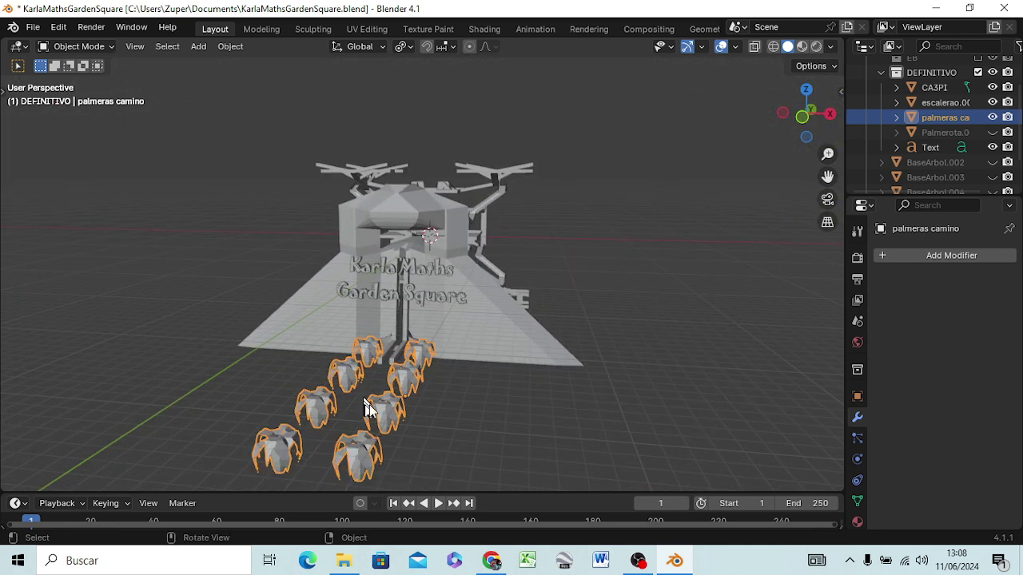
middle_drag(369, 404, 456, 374)
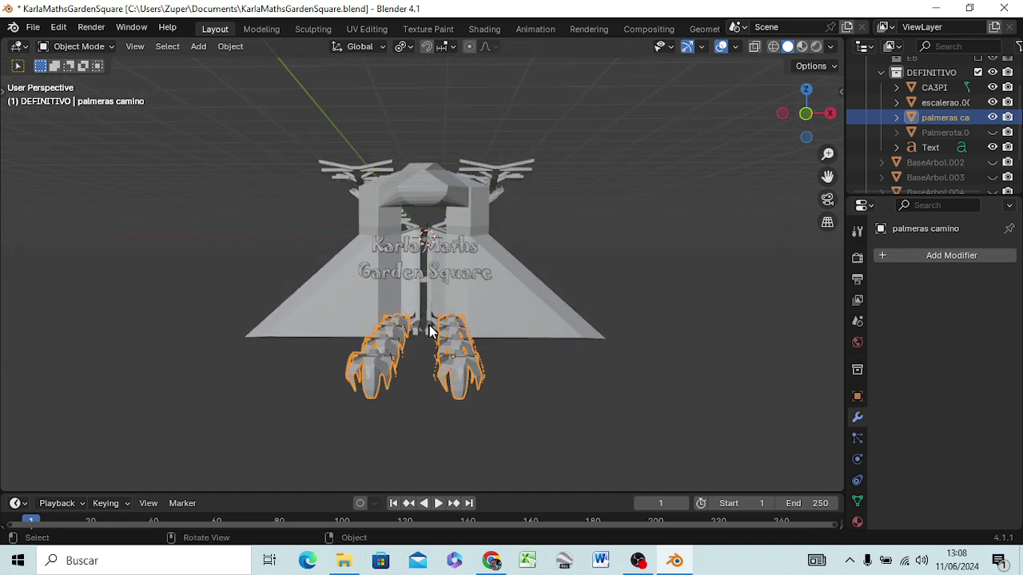
mouse_move(429, 331)
middle_down()
mouse_move(251, 355)
mouse_move(650, 253)
middle_up()
click(992, 133)
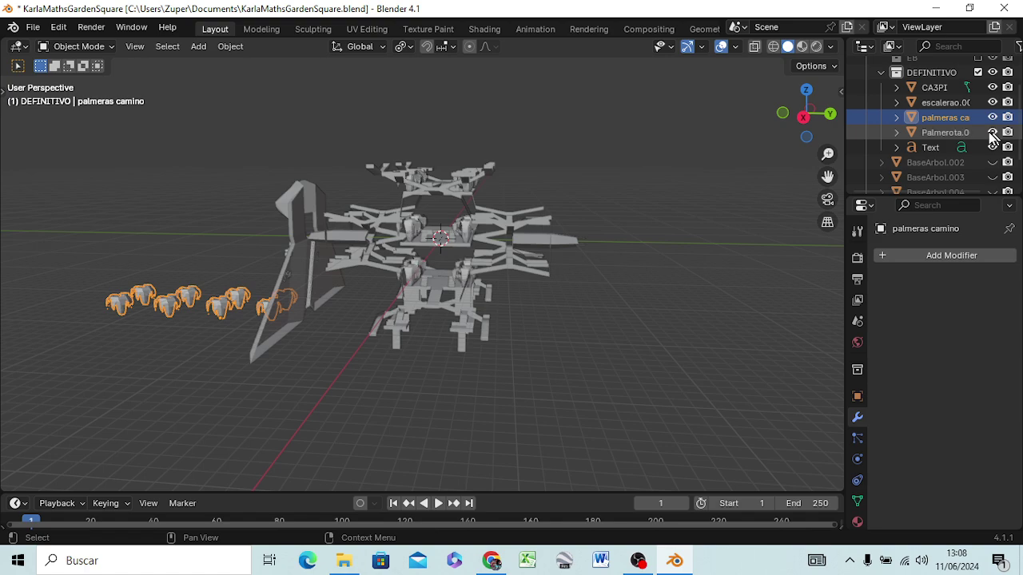
Step: Enter Edit Mode on palmeras camino, then select DEFINITIVO and CA3PI in the Outliner
mouse_move(593, 310)
middle_down()
mouse_move(669, 240)
mouse_move(489, 253)
mouse_move(657, 229)
mouse_move(747, 189)
mouse_move(810, 199)
mouse_move(663, 229)
mouse_move(676, 212)
mouse_move(678, 269)
mouse_move(663, 288)
mouse_move(705, 240)
mouse_move(727, 269)
mouse_move(668, 294)
mouse_move(399, 318)
mouse_move(520, 319)
mouse_move(699, 278)
mouse_move(701, 288)
mouse_move(590, 300)
middle_up()
scroll(489, 254, up, 4)
scroll(494, 252, up, 3)
scroll(678, 211, down, 5)
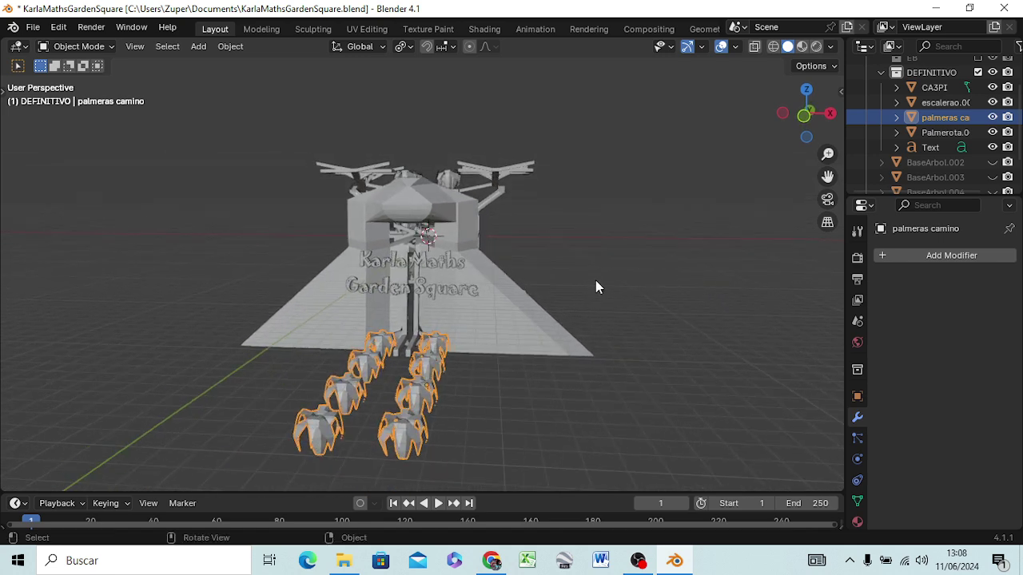
key(Tab)
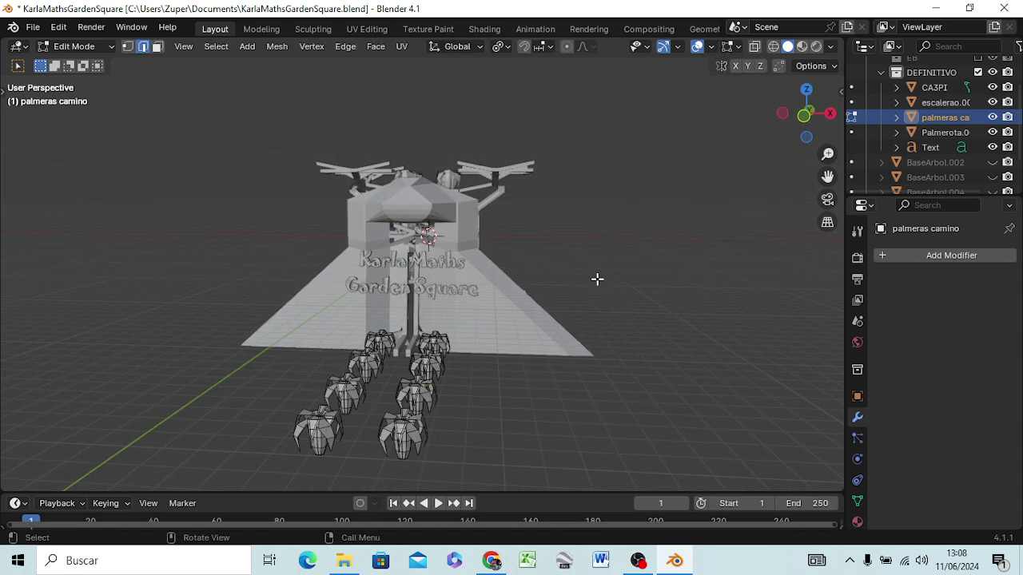
mouse_move(617, 271)
middle_down()
mouse_move(585, 289)
mouse_move(656, 289)
middle_up()
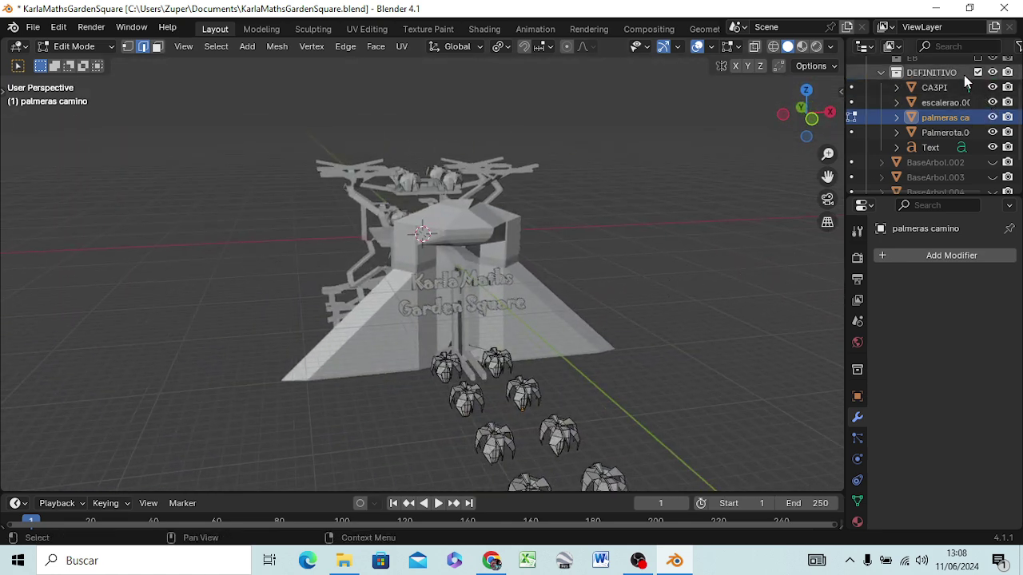
click(950, 72)
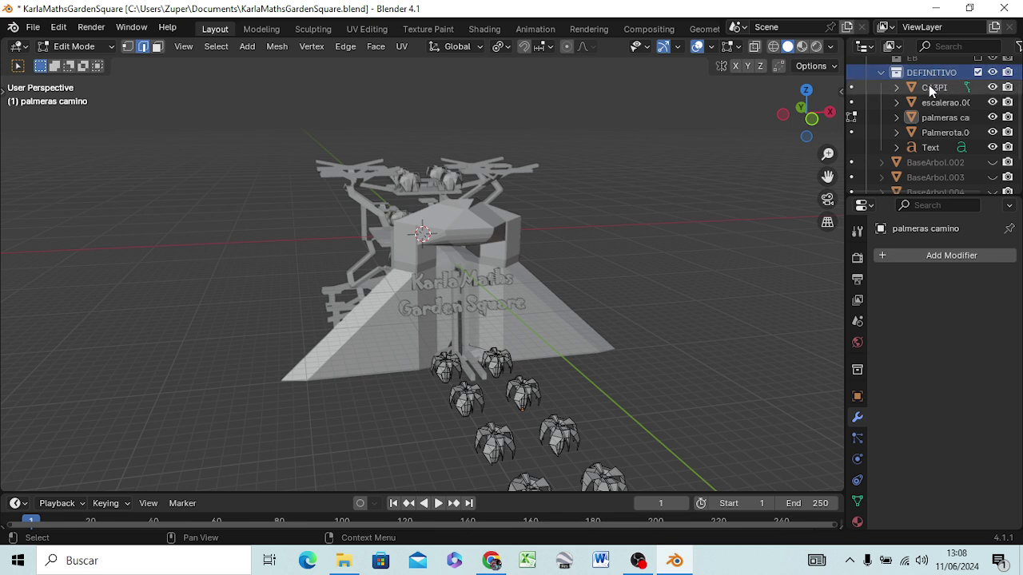
click(929, 86)
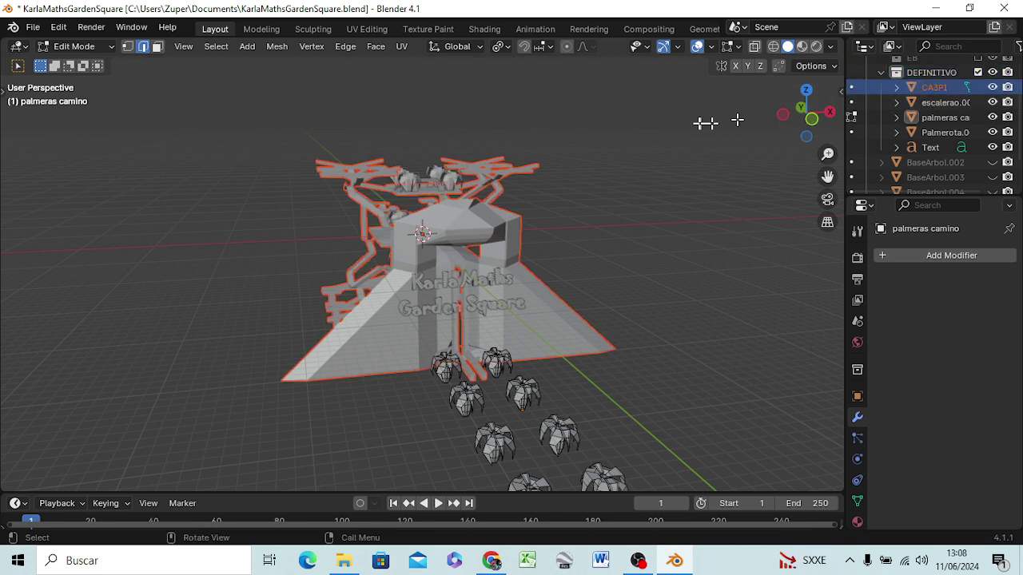
Step: Duplicate the DEFINITIVO collection to create DEFINITIVO.001
click(936, 73)
right_click(937, 75)
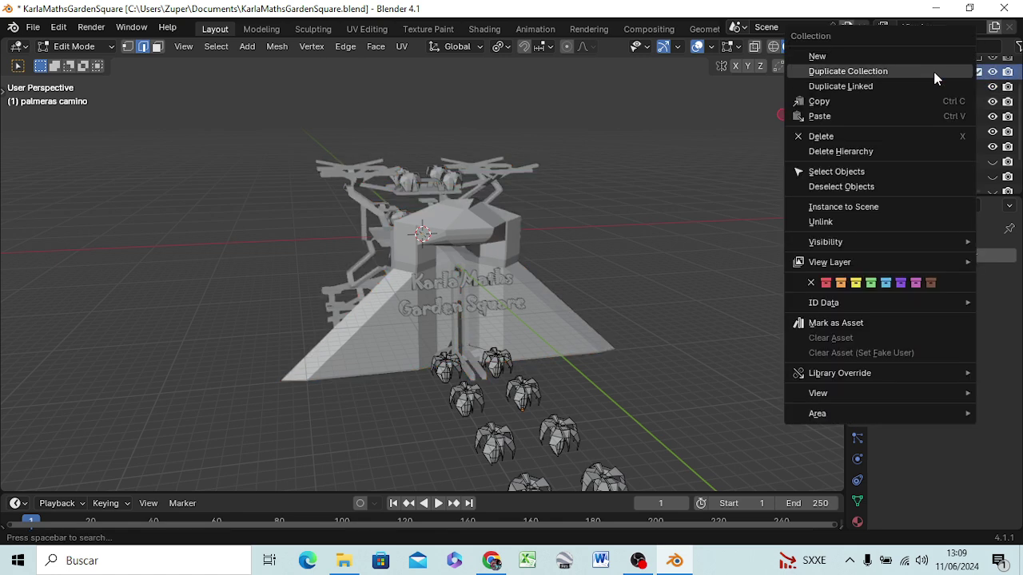
click(874, 74)
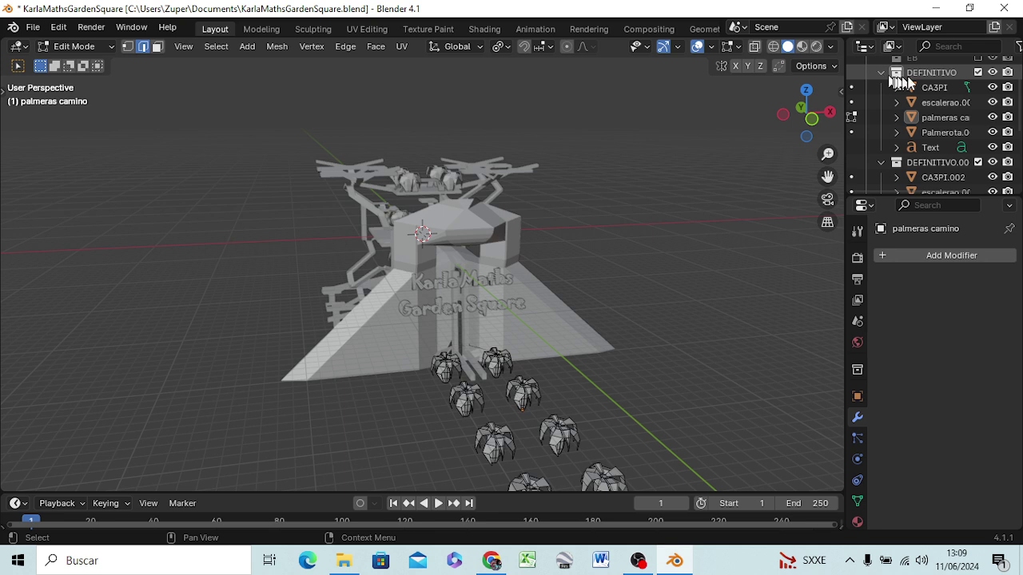
Step: Hide and exclude the original DEFINITIVO collection, then select DEFINITIVO.001's CA3PI.002
click(993, 72)
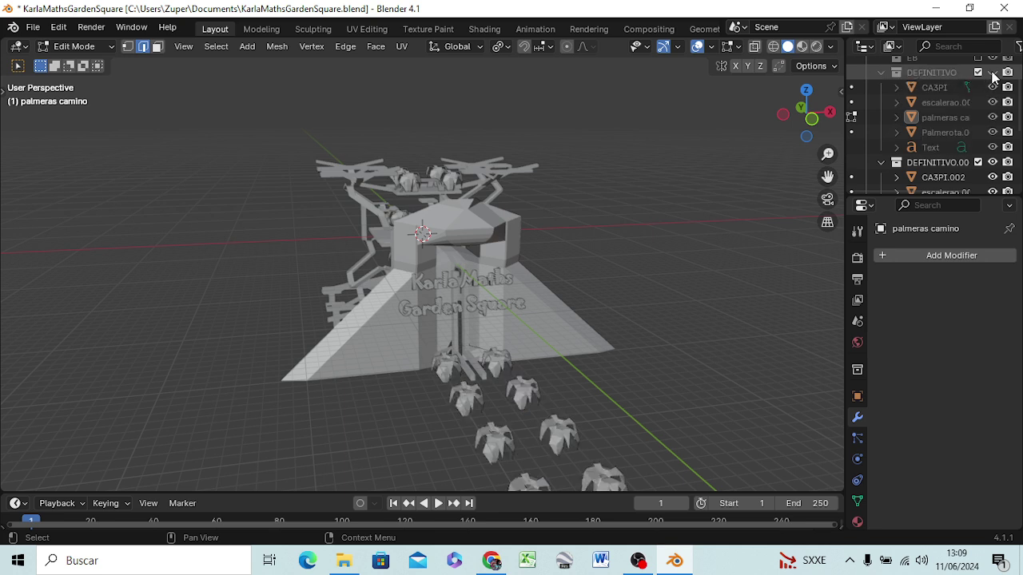
click(979, 73)
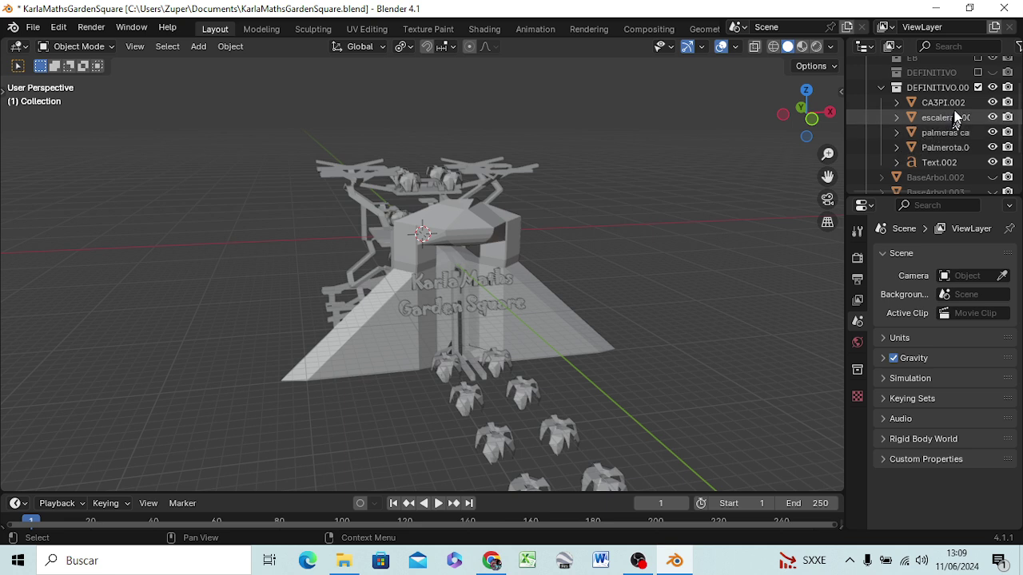
click(942, 87)
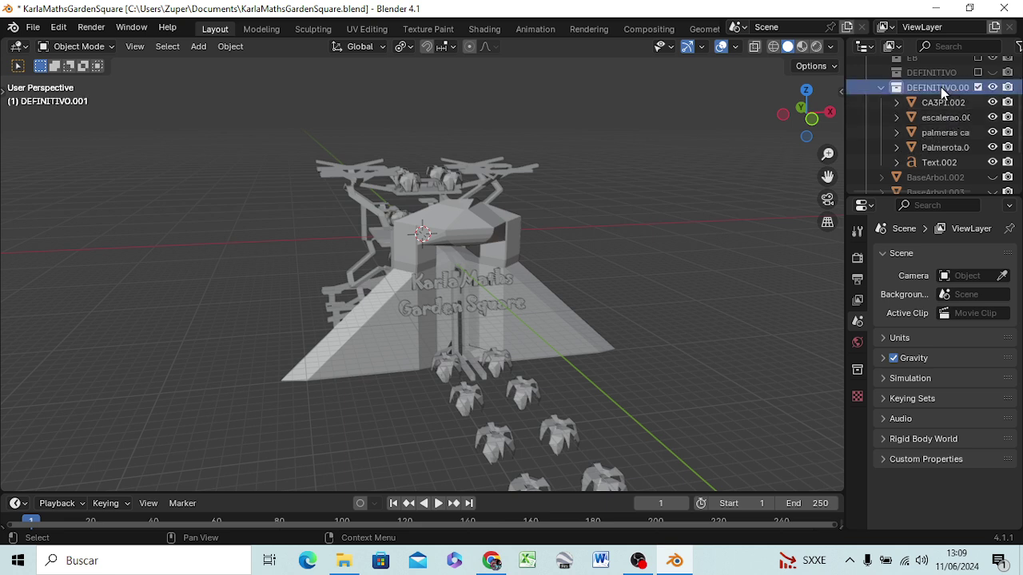
click(934, 104)
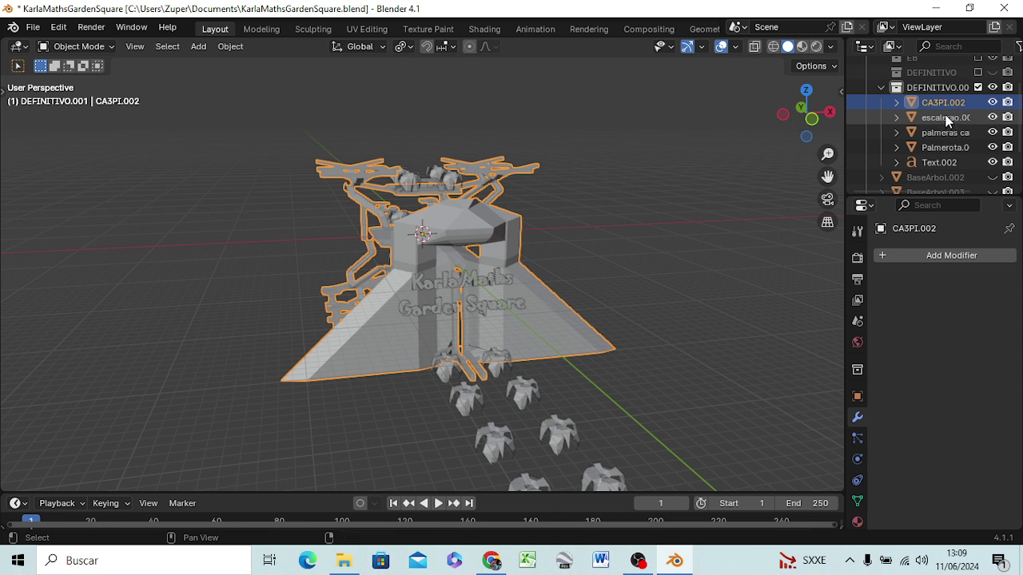
Step: Add the staircase, palmeras camino, Palmerota palms and Text.002 to the selection and Join them into CA3PI.002
shift+click(939, 132)
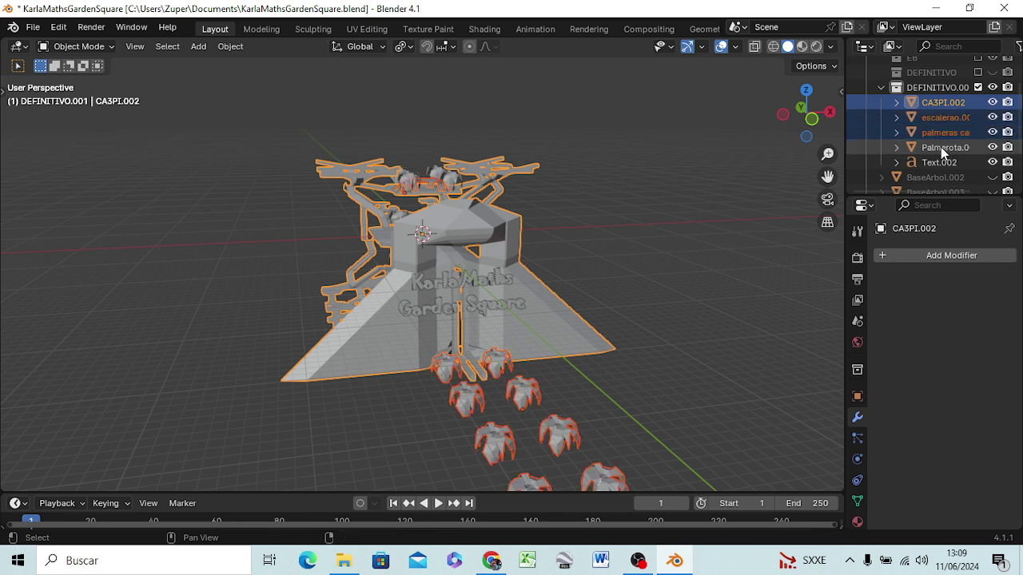
shift+click(941, 147)
shift+click(936, 161)
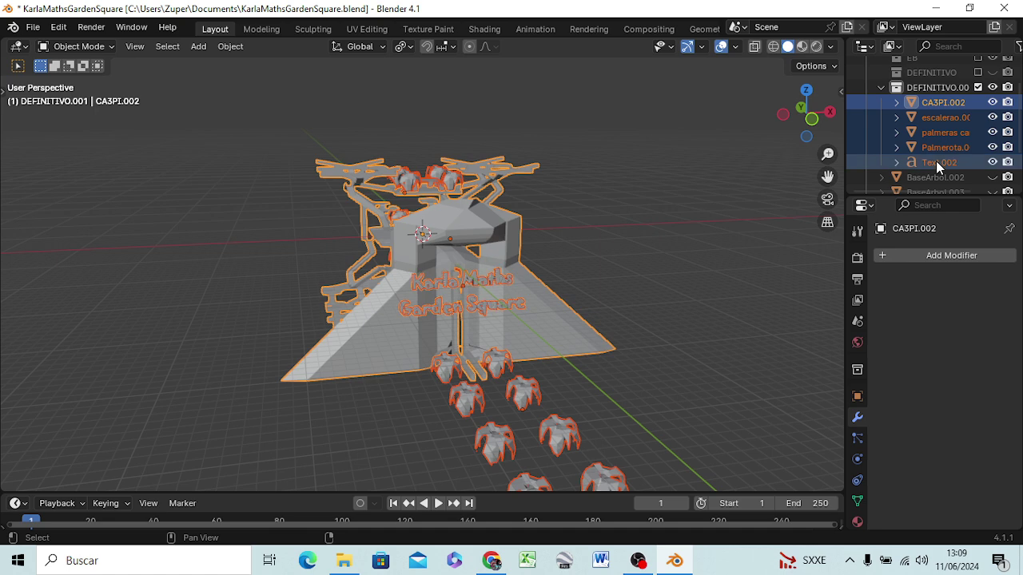
right_click(505, 292)
click(497, 266)
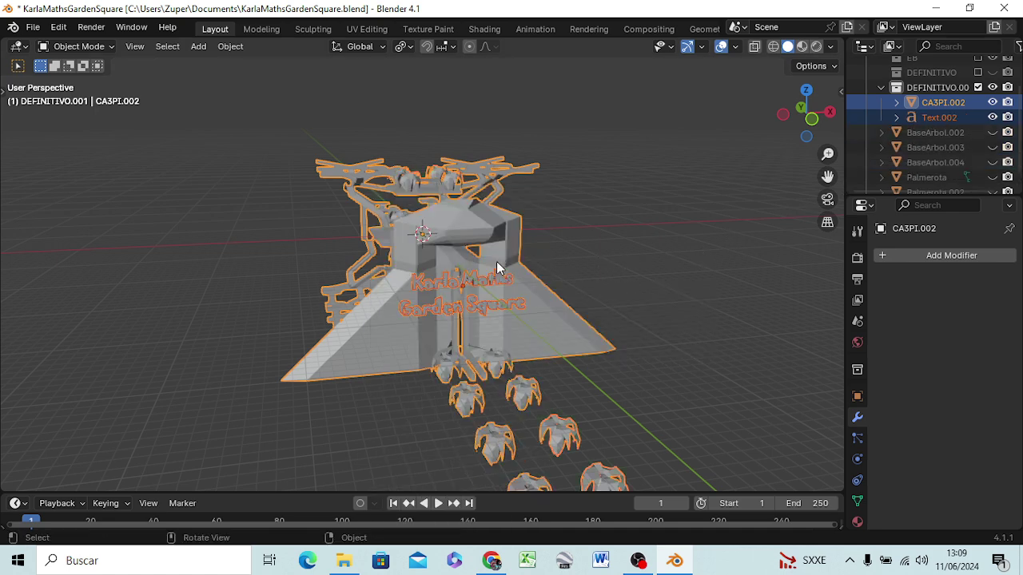
Step: Deselect everything and put the joined CA3PI.002 plaza into Edit Mode
mouse_move(655, 269)
middle_down()
mouse_move(595, 282)
mouse_move(559, 273)
mouse_move(590, 232)
mouse_move(630, 260)
mouse_move(654, 265)
mouse_move(654, 251)
middle_up()
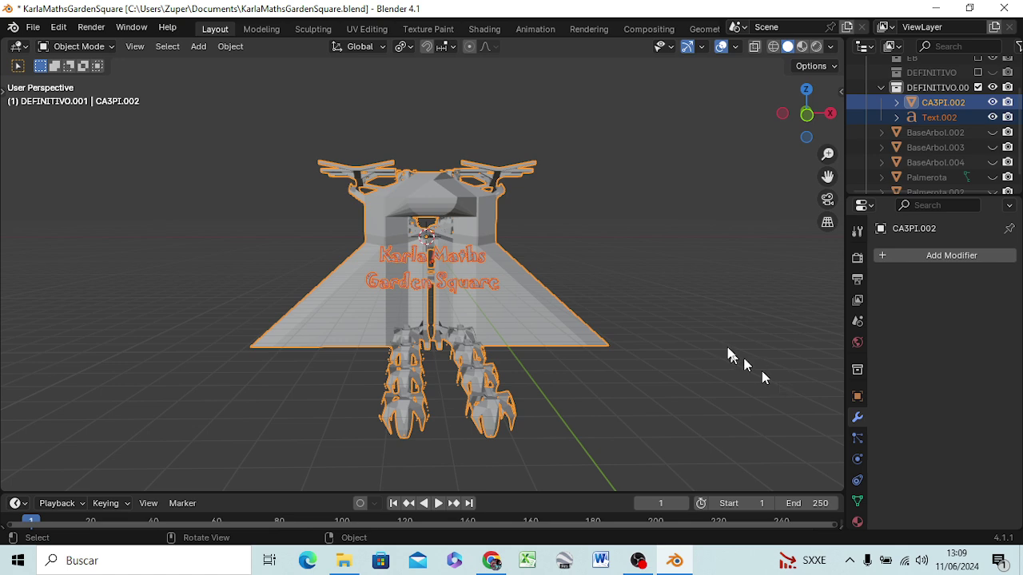
middle_drag(696, 349, 674, 346)
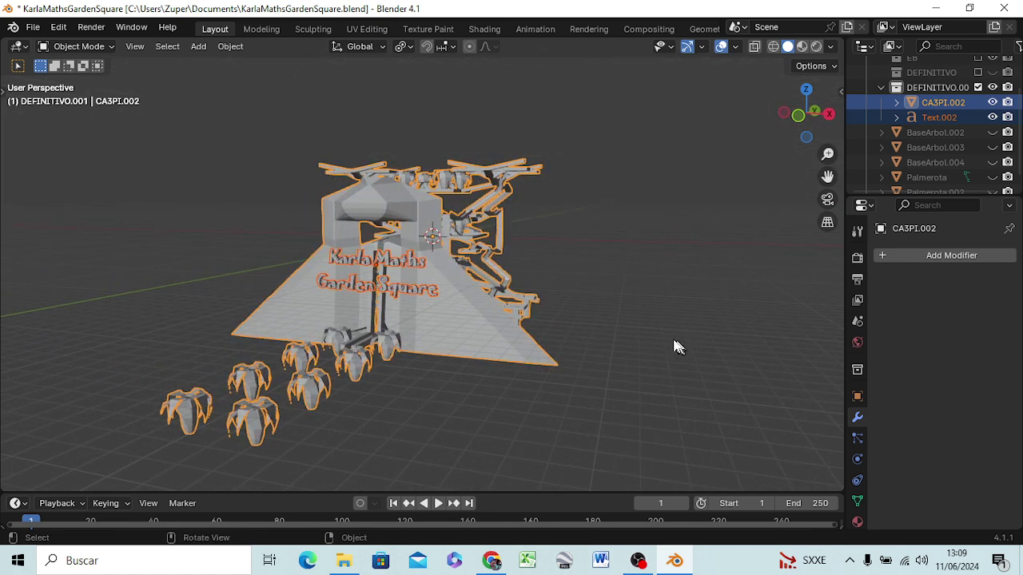
scroll(676, 334, up, 3)
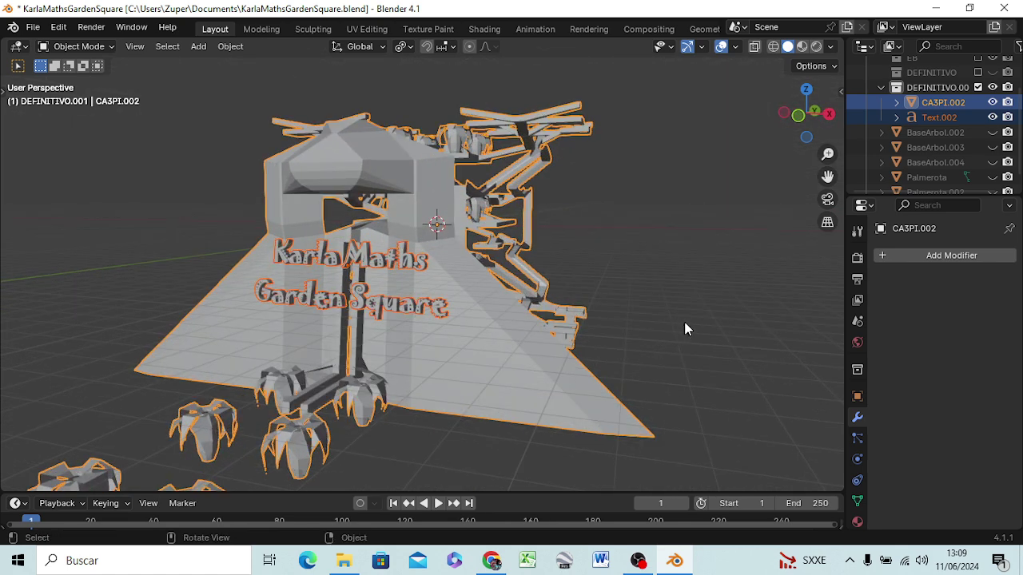
click(717, 299)
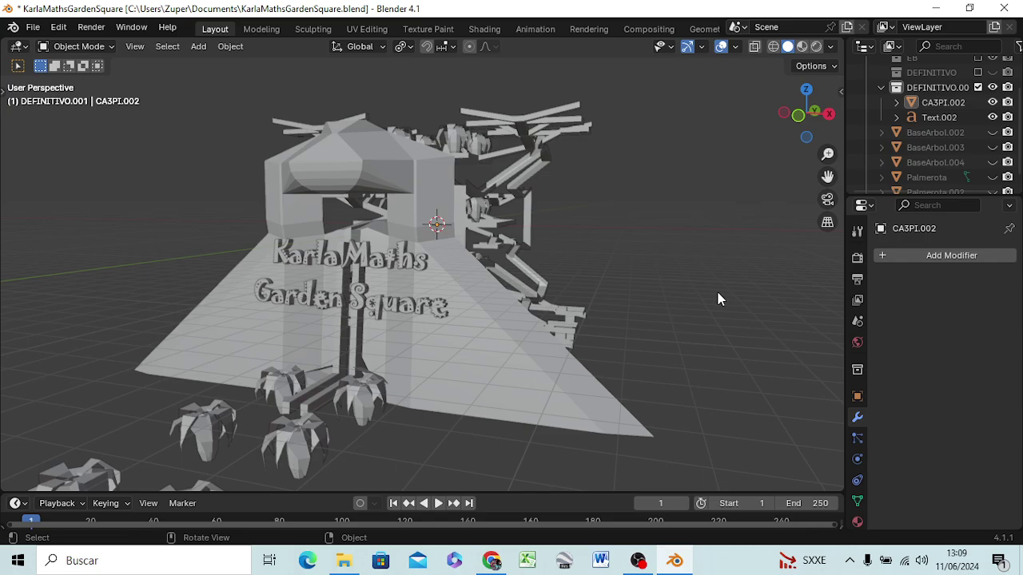
key(Tab)
mouse_move(719, 293)
middle_down()
mouse_move(488, 294)
mouse_move(407, 346)
mouse_move(383, 342)
mouse_move(400, 293)
mouse_move(762, 282)
mouse_move(728, 263)
mouse_move(754, 247)
mouse_move(754, 276)
mouse_move(759, 269)
mouse_move(742, 274)
mouse_move(754, 274)
middle_up()
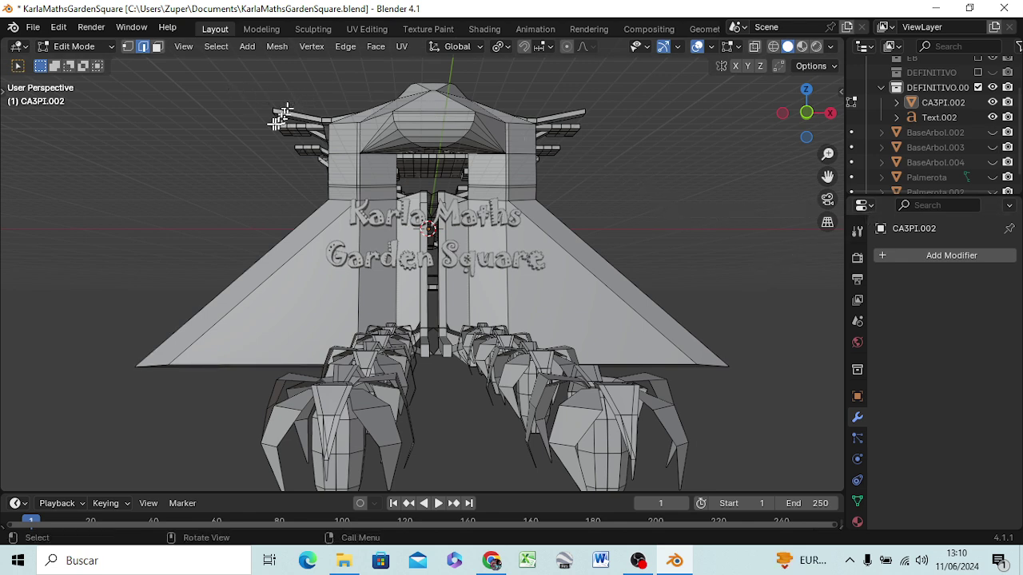
Step: Save KarlaMathsGardenSquare.blend and return the joined mesh to Object Mode
click(33, 27)
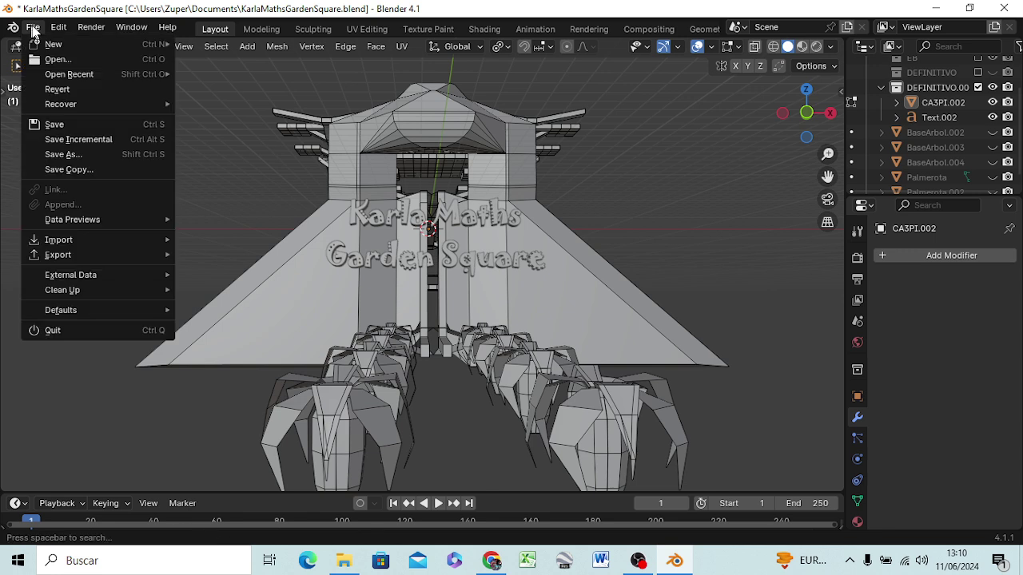
click(53, 126)
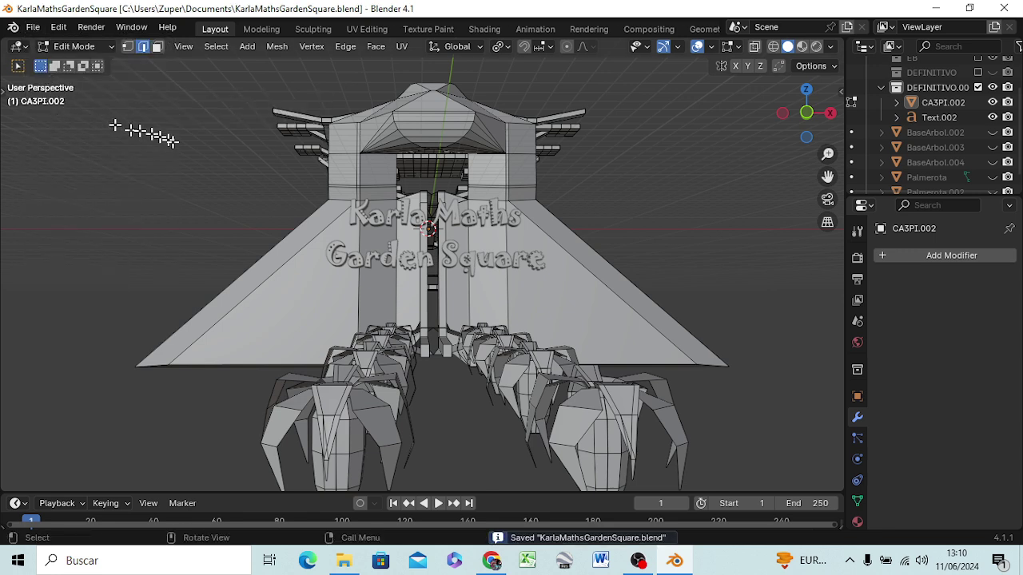
click(354, 156)
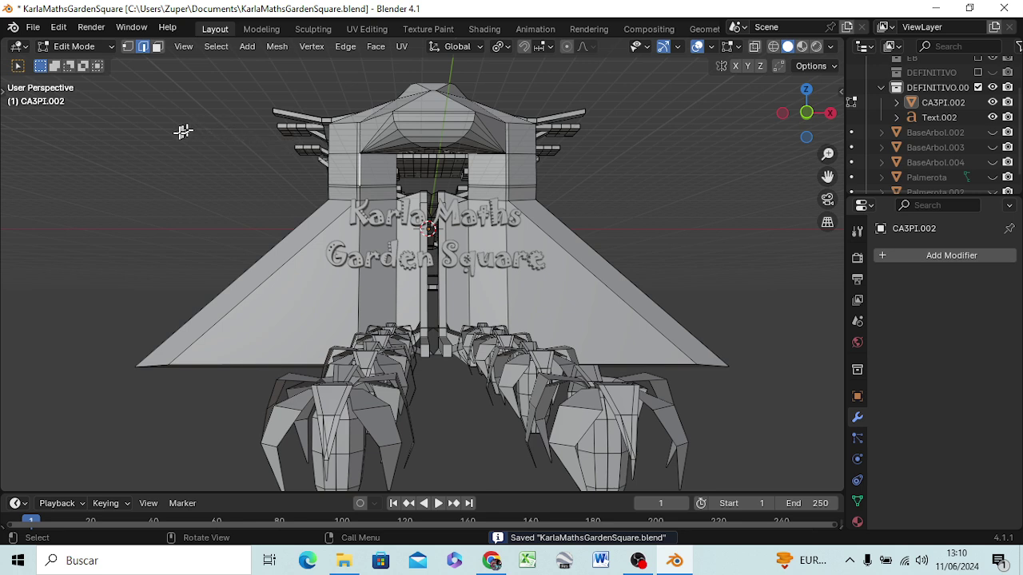
key(Tab)
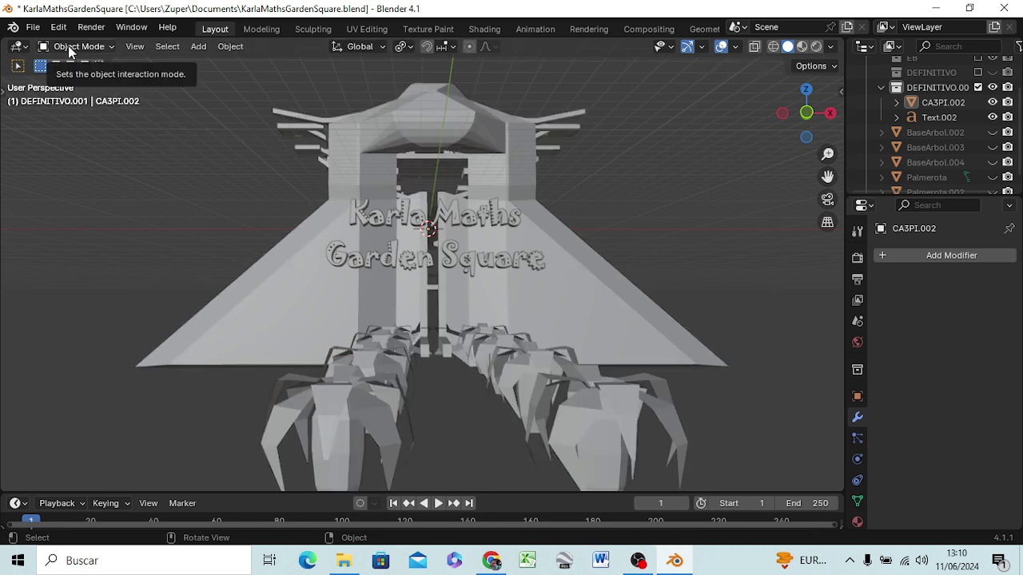
Step: Select CA3PI.002, start a Wavefront (.obj) export, and cancel it
click(68, 46)
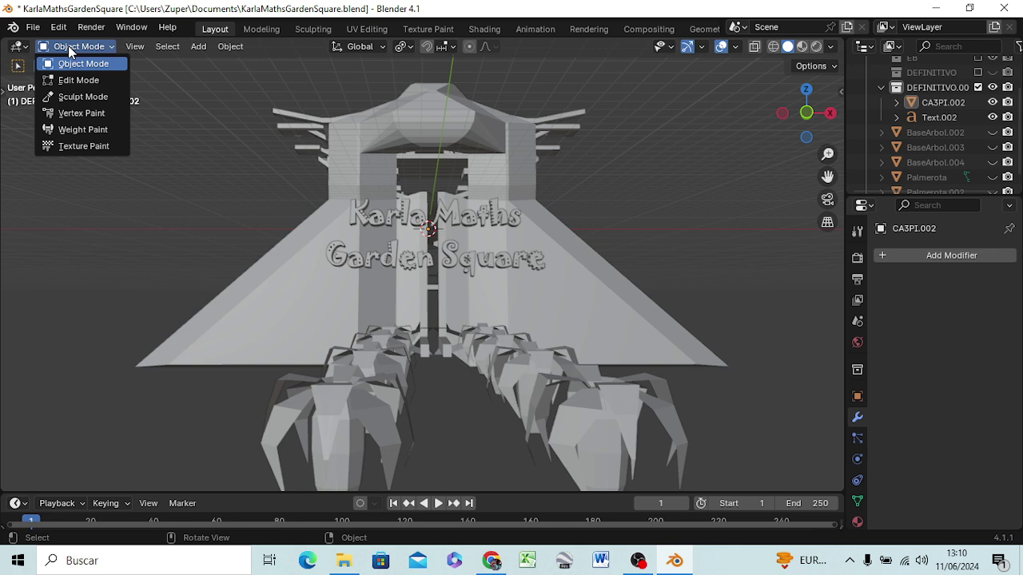
click(35, 31)
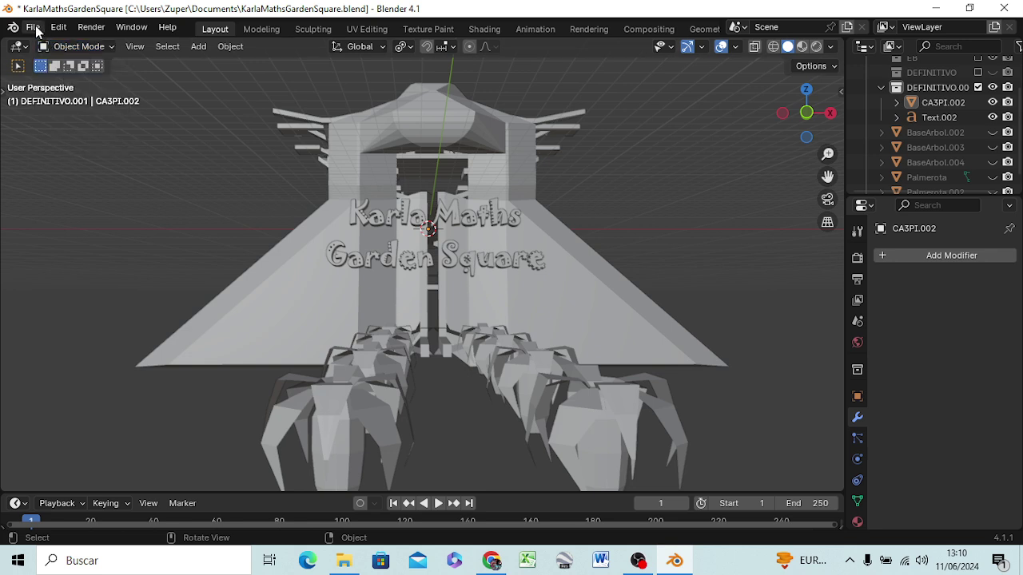
click(38, 30)
click(362, 144)
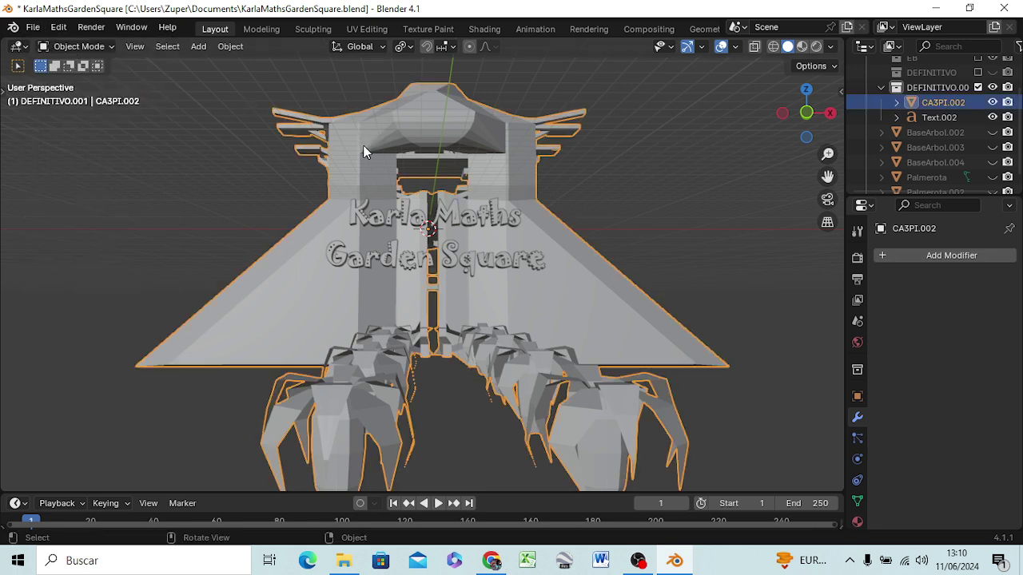
click(35, 28)
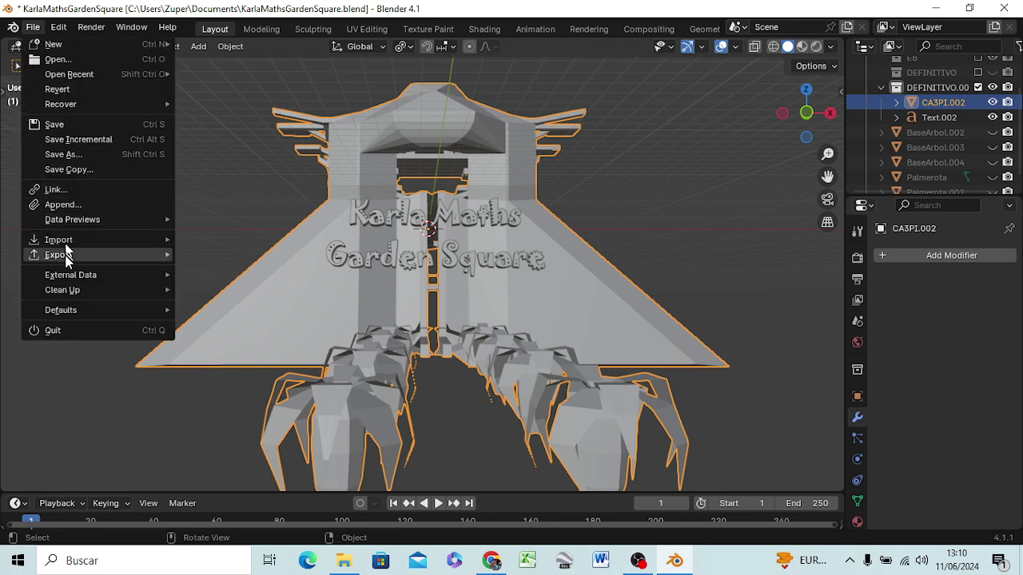
mouse_move(58, 255)
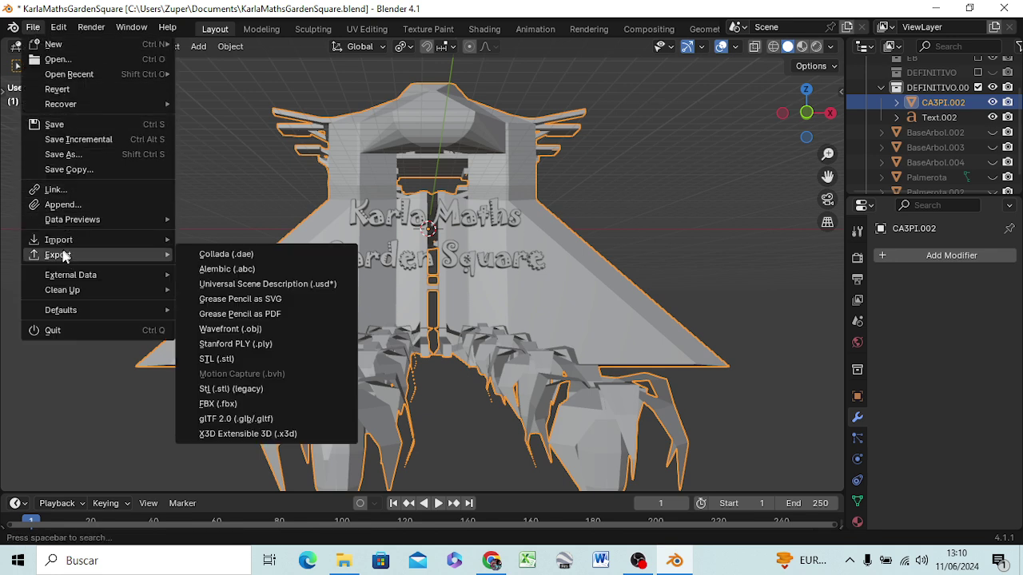
click(243, 331)
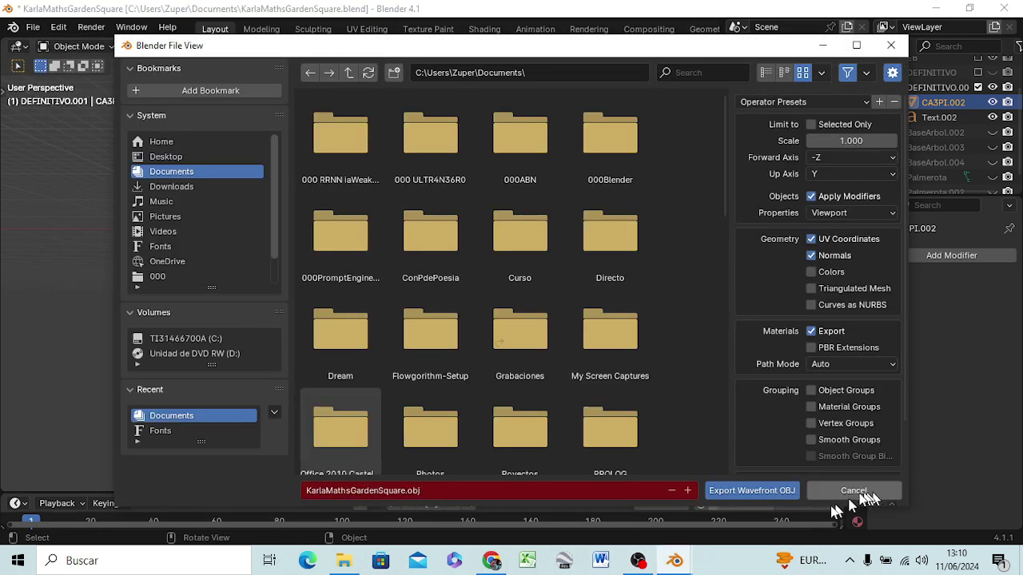
click(751, 491)
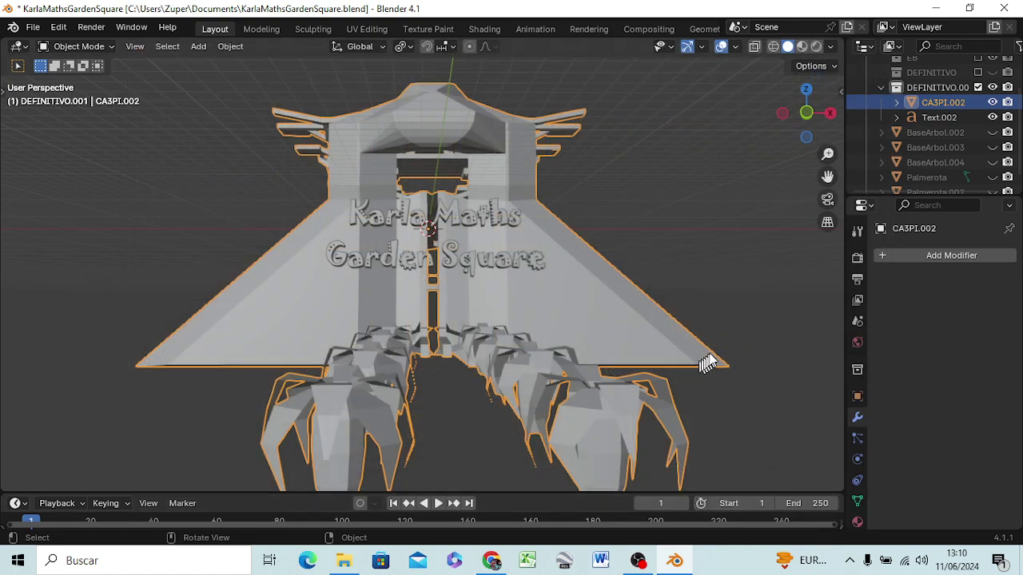
Step: Put the plaza mesh into Edit Mode, then switch from Blender to OBS
mouse_move(708, 360)
middle_down()
mouse_move(617, 352)
mouse_move(676, 338)
middle_up()
key(Tab)
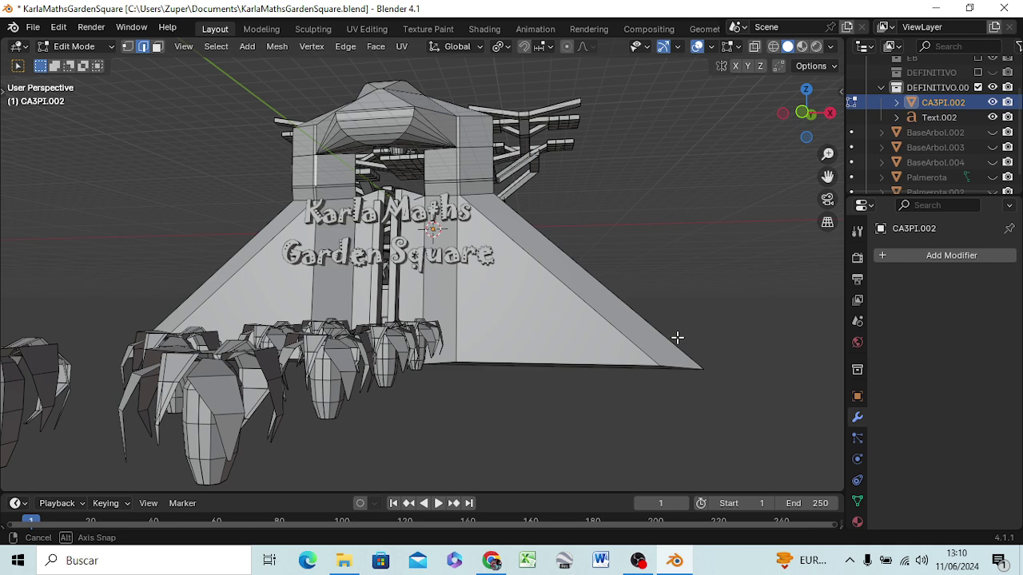
middle_drag(677, 338, 676, 338)
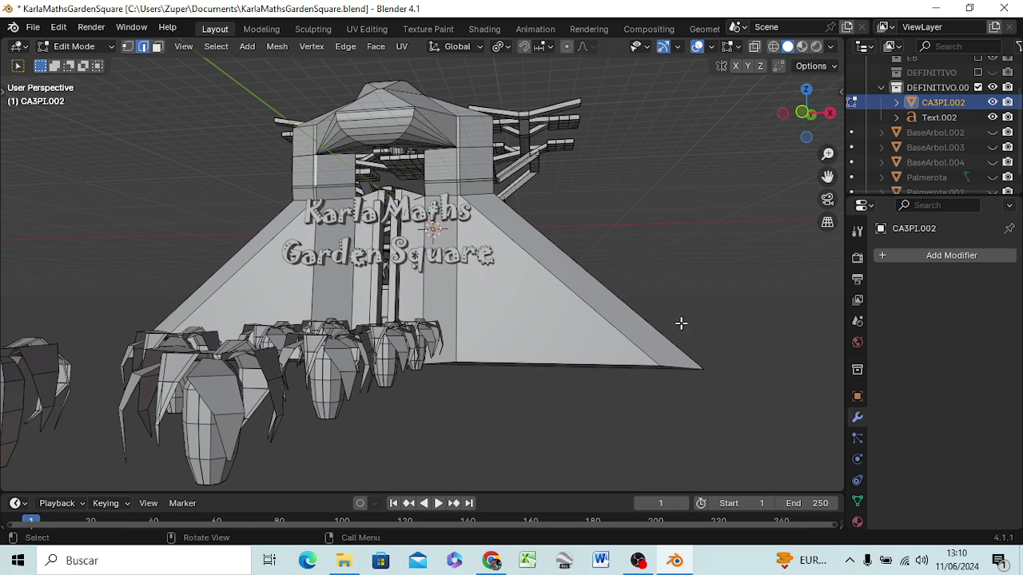
key(alt+Tab)
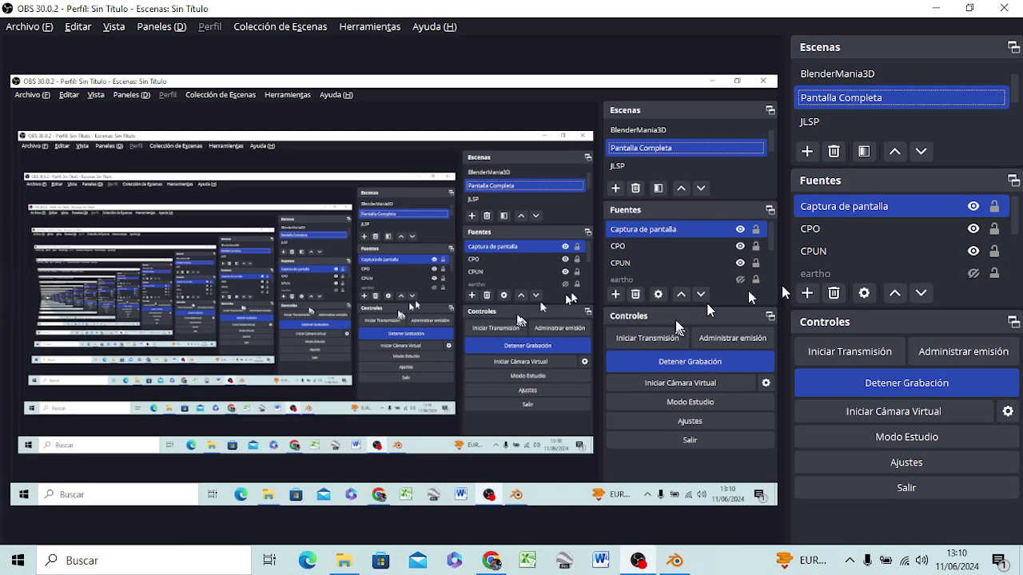